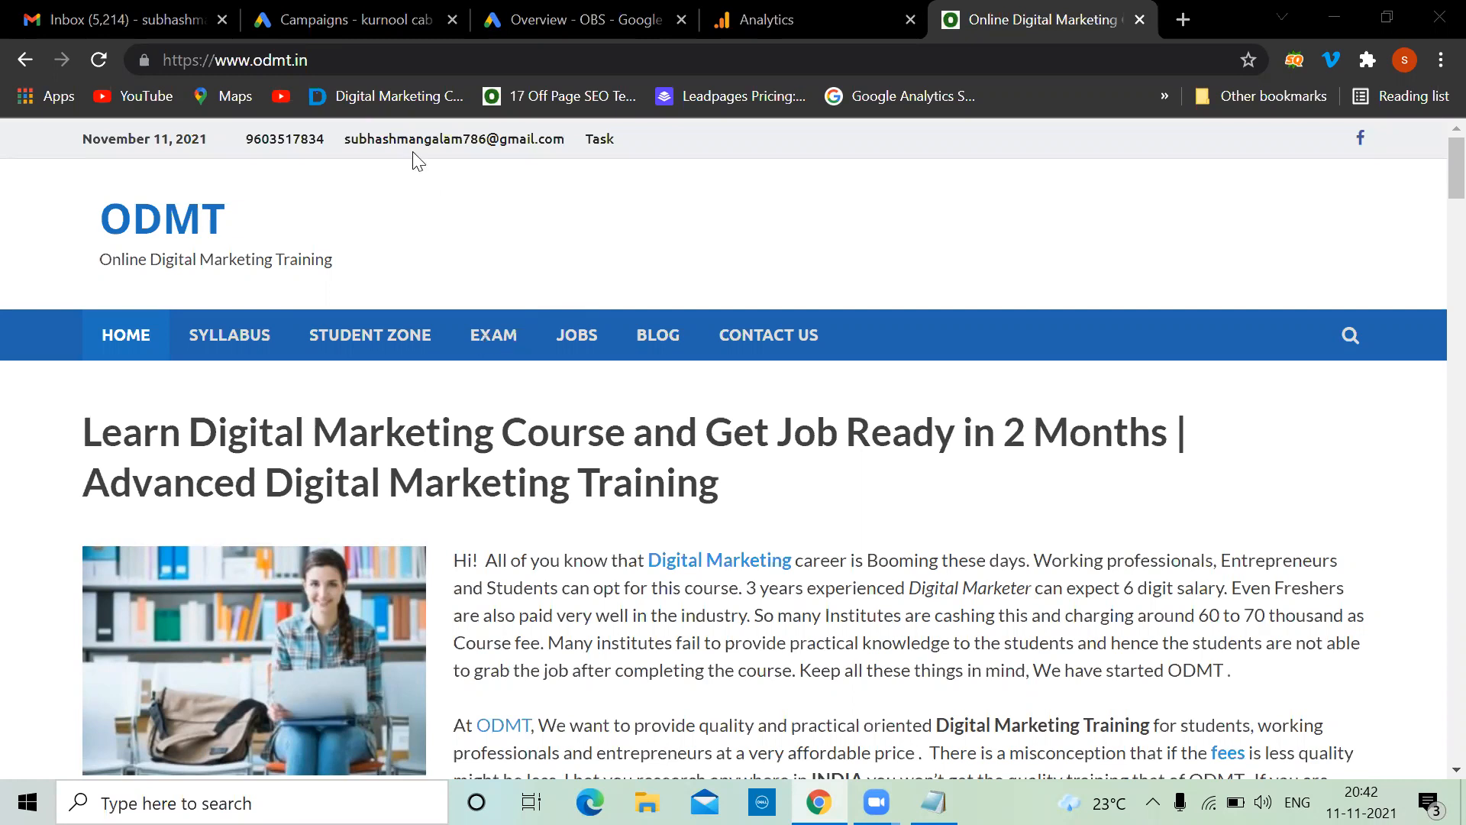
# Bring the Notepad sitemap notes with the Conversion Tracking heading in front of Chrome
pyautogui.hotkey('alt', 'Tab')
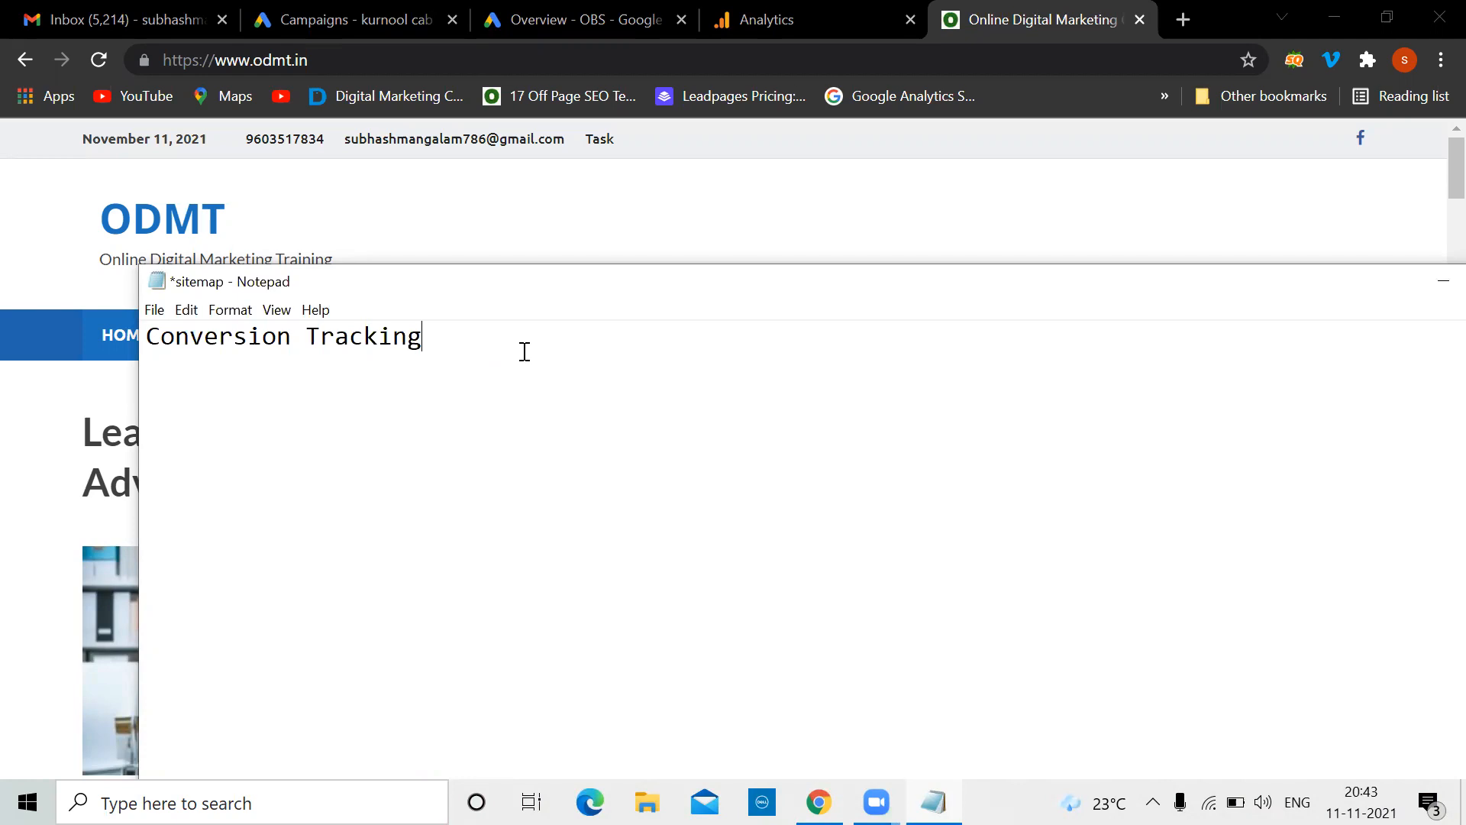
# Type ':' after the 'Conversion Tracking' heading in the notes
pyautogui.write(':')
# Switch to the OBS Google Ads account and review its Campaigns list split by network
pyautogui.click(340, 9)
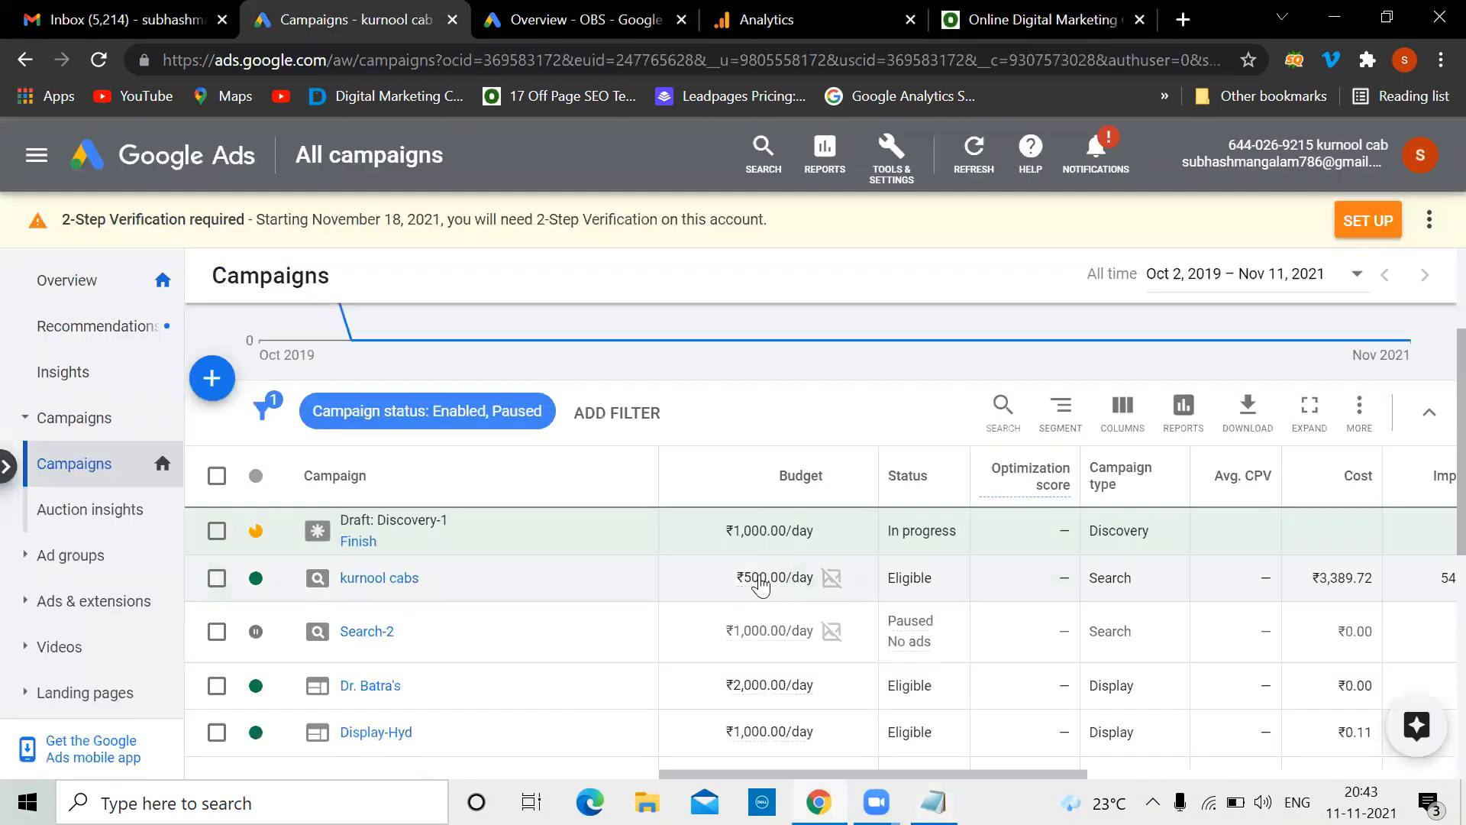
pyautogui.moveTo(756, 577)
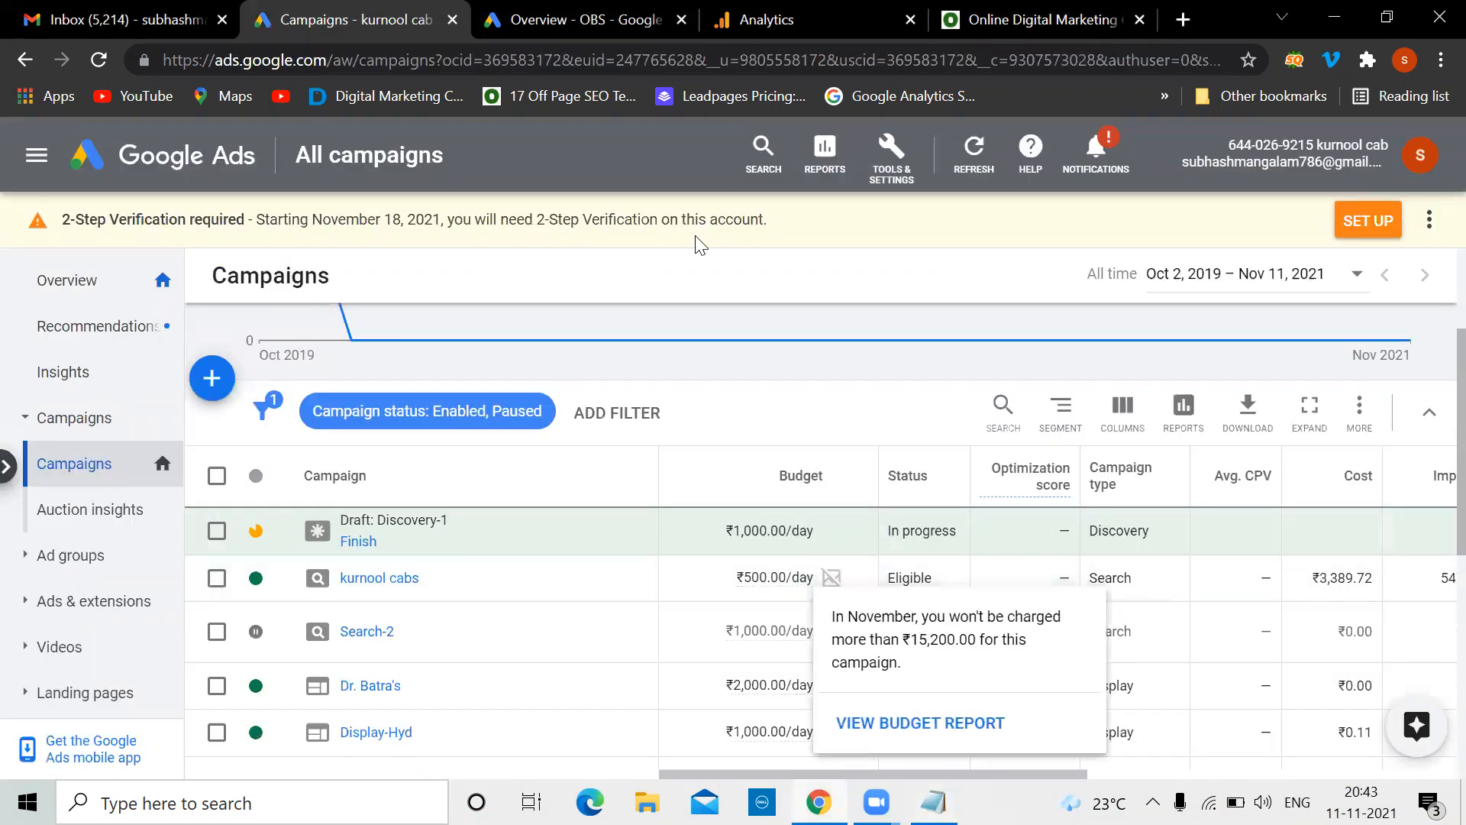
pyautogui.click(579, 20)
pyautogui.click(84, 427)
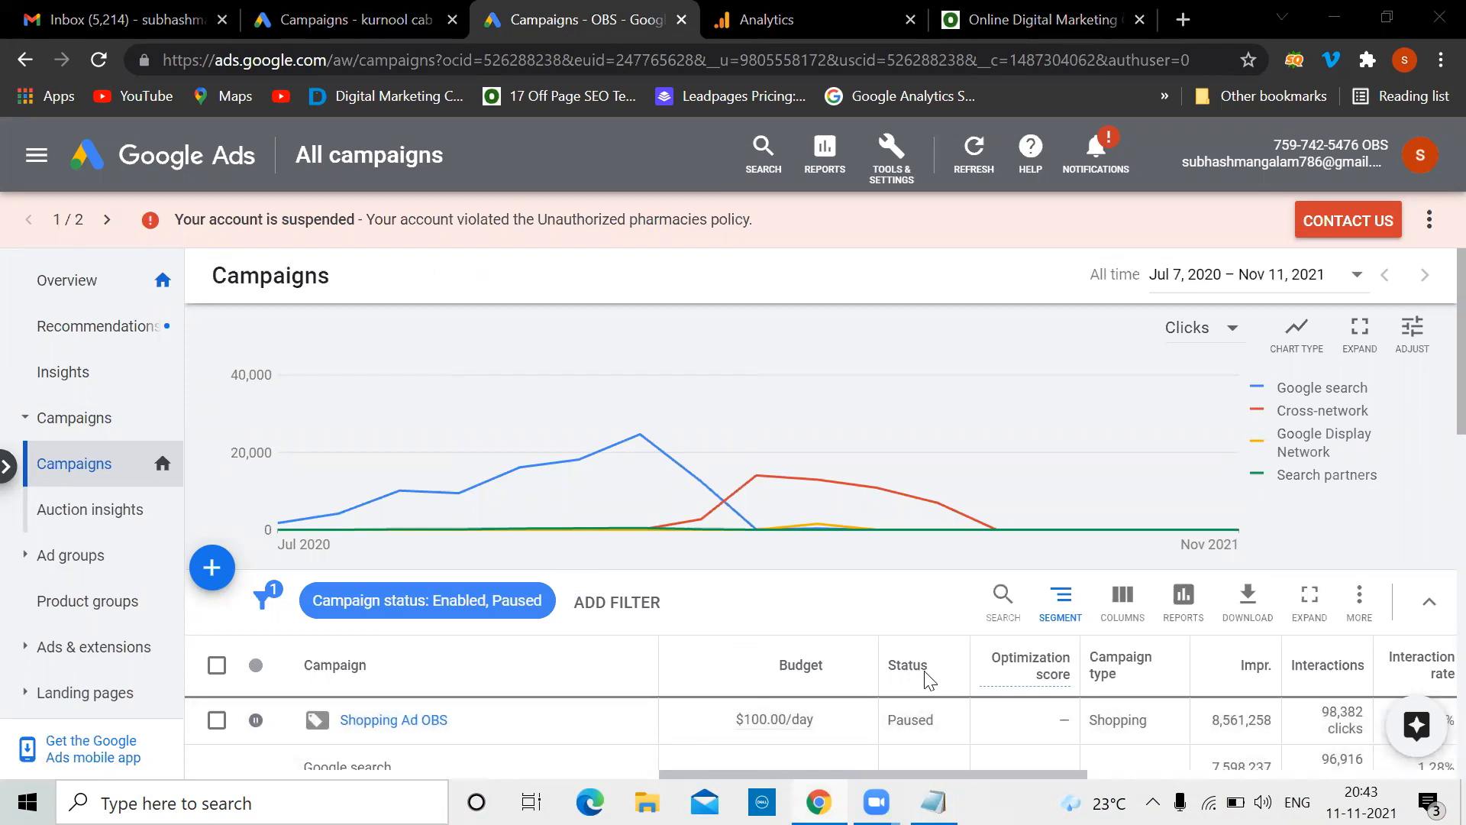
pyautogui.scroll(-3, 927, 678)
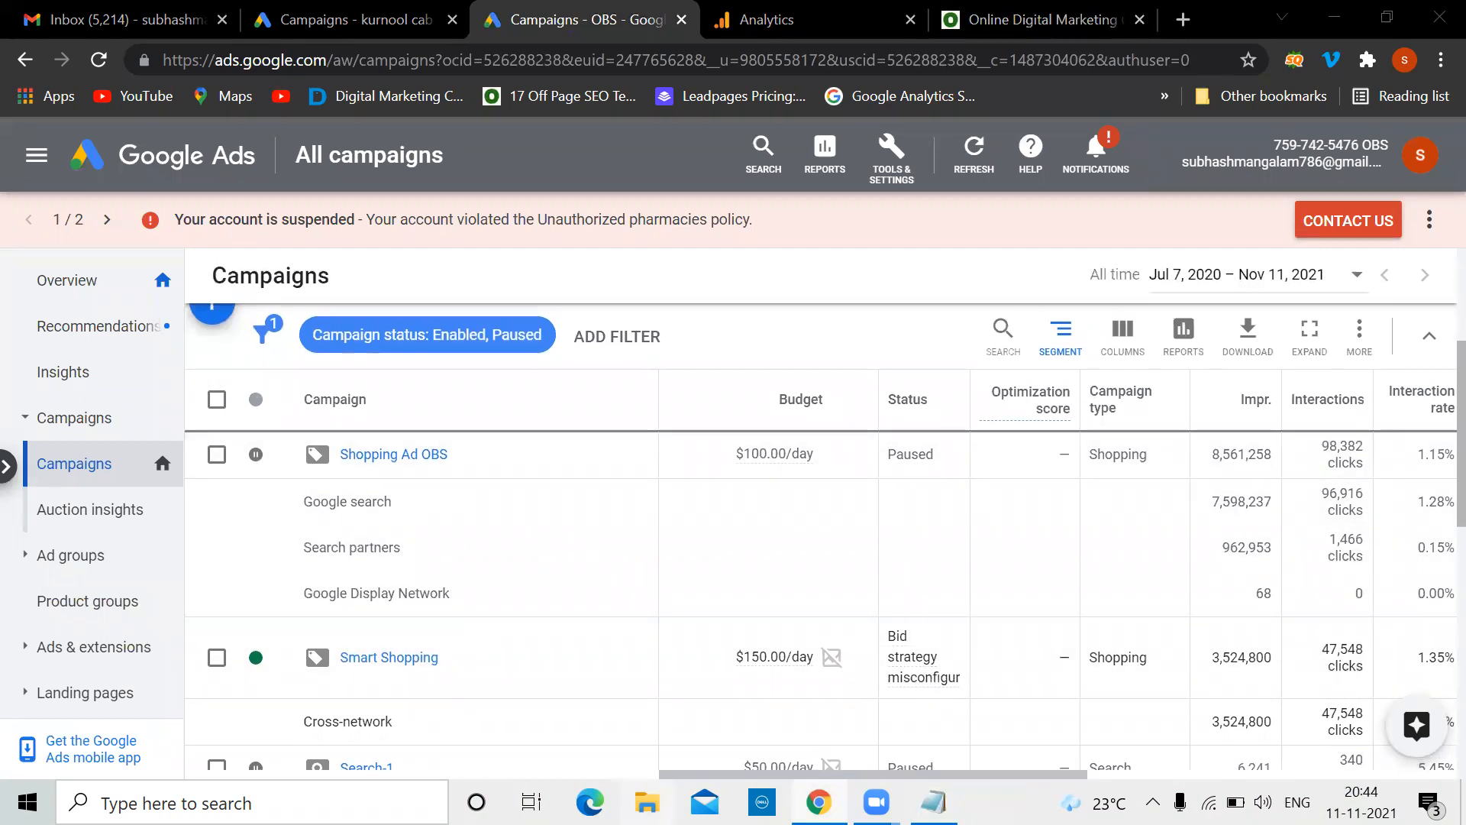
pyautogui.click(832, 803)
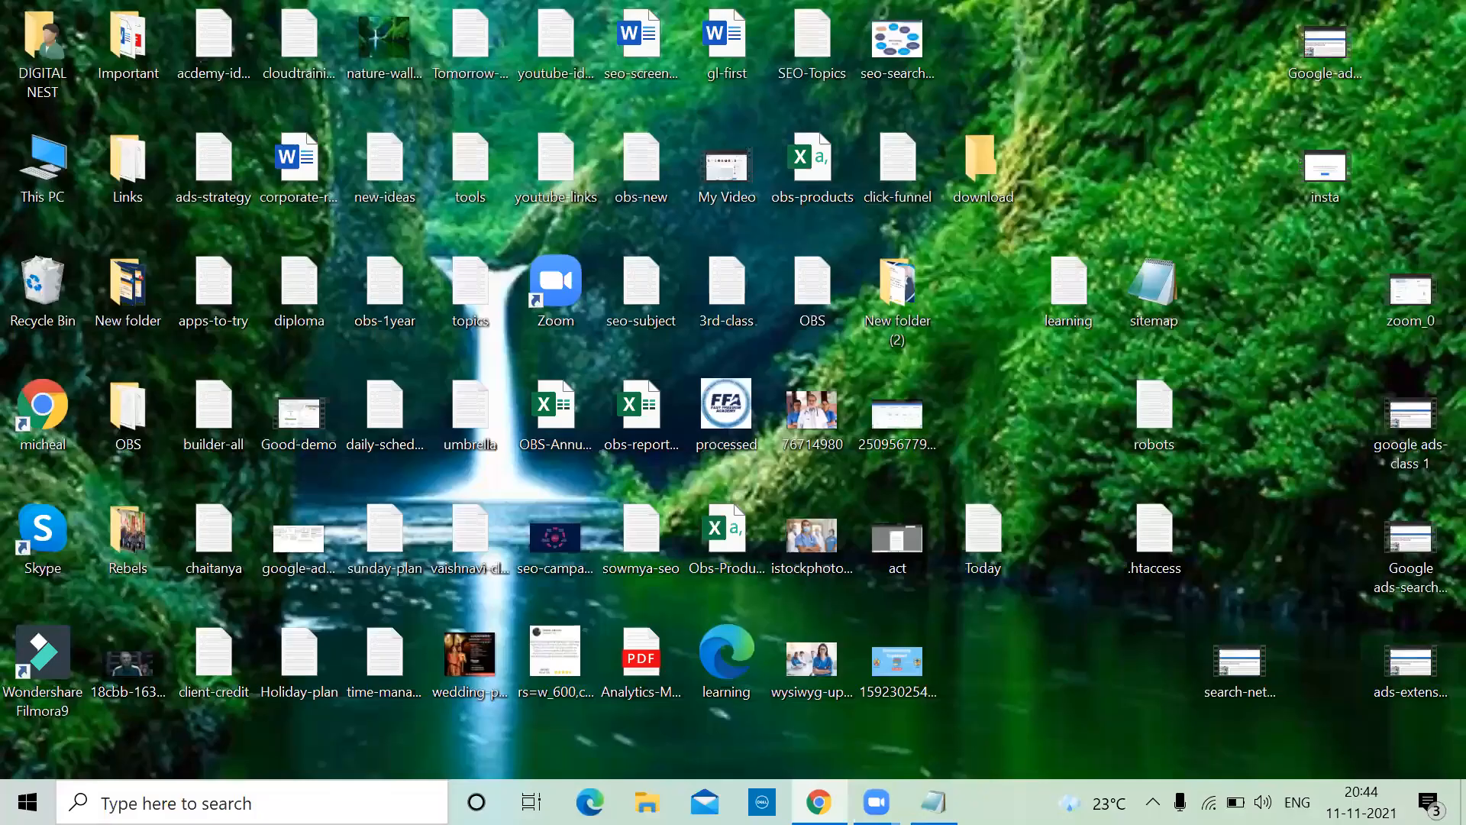
pyautogui.click(832, 804)
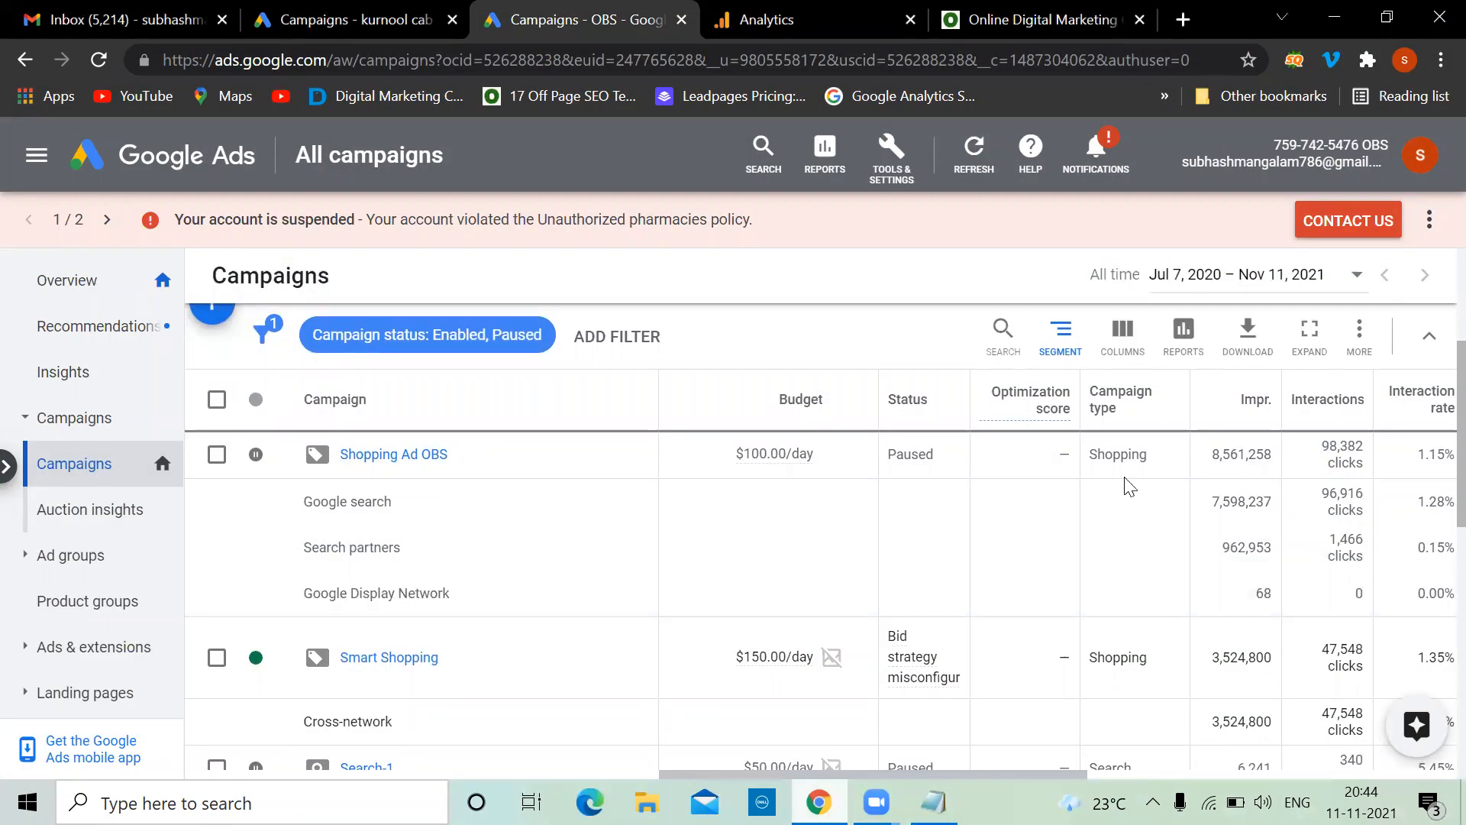
pyautogui.scroll(-3, 1129, 487)
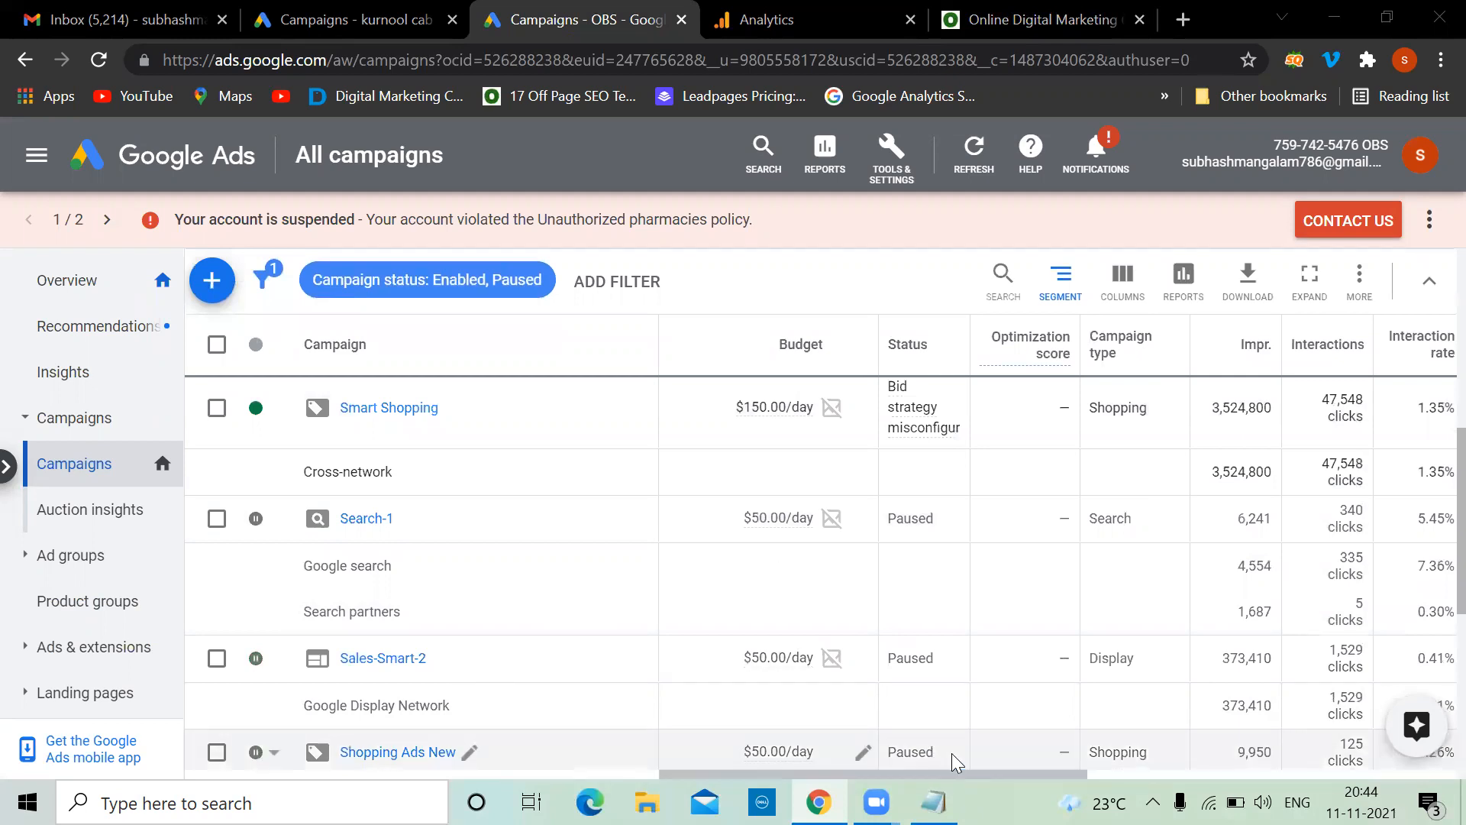
pyautogui.scroll(3, 531, 525)
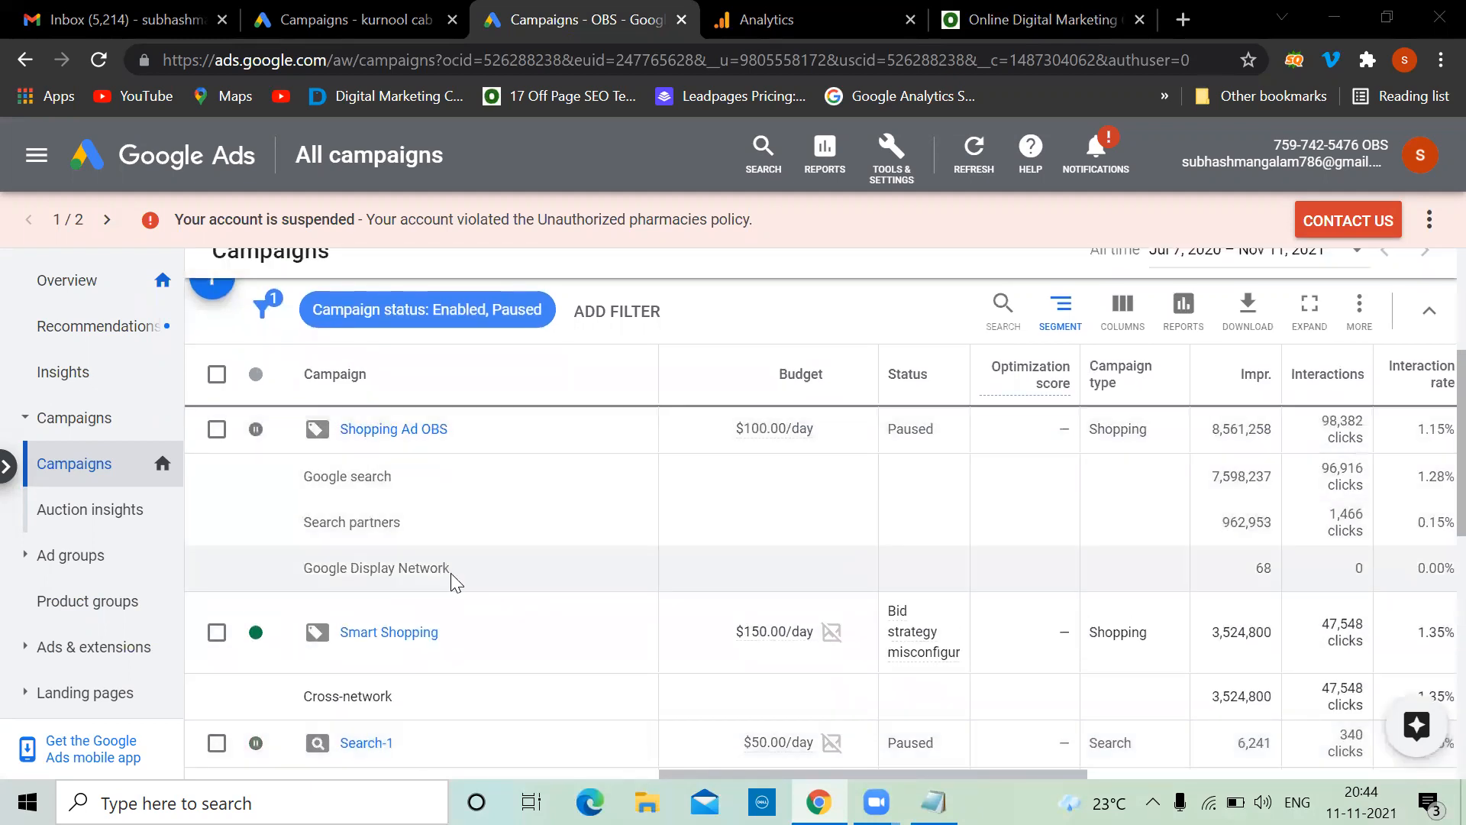
pyautogui.scroll(-1, 455, 581)
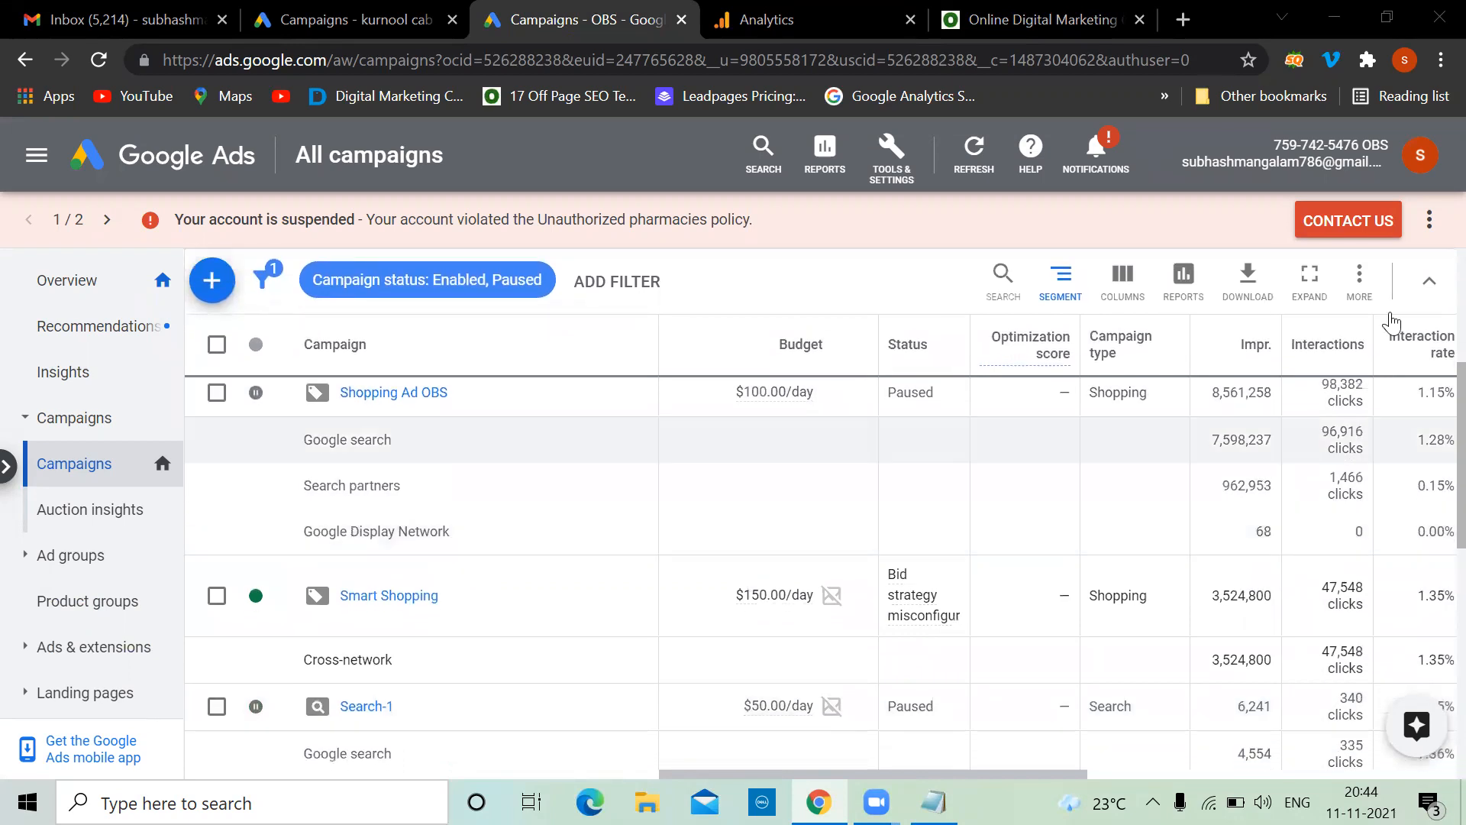
pyautogui.scroll(2, 1210, 454)
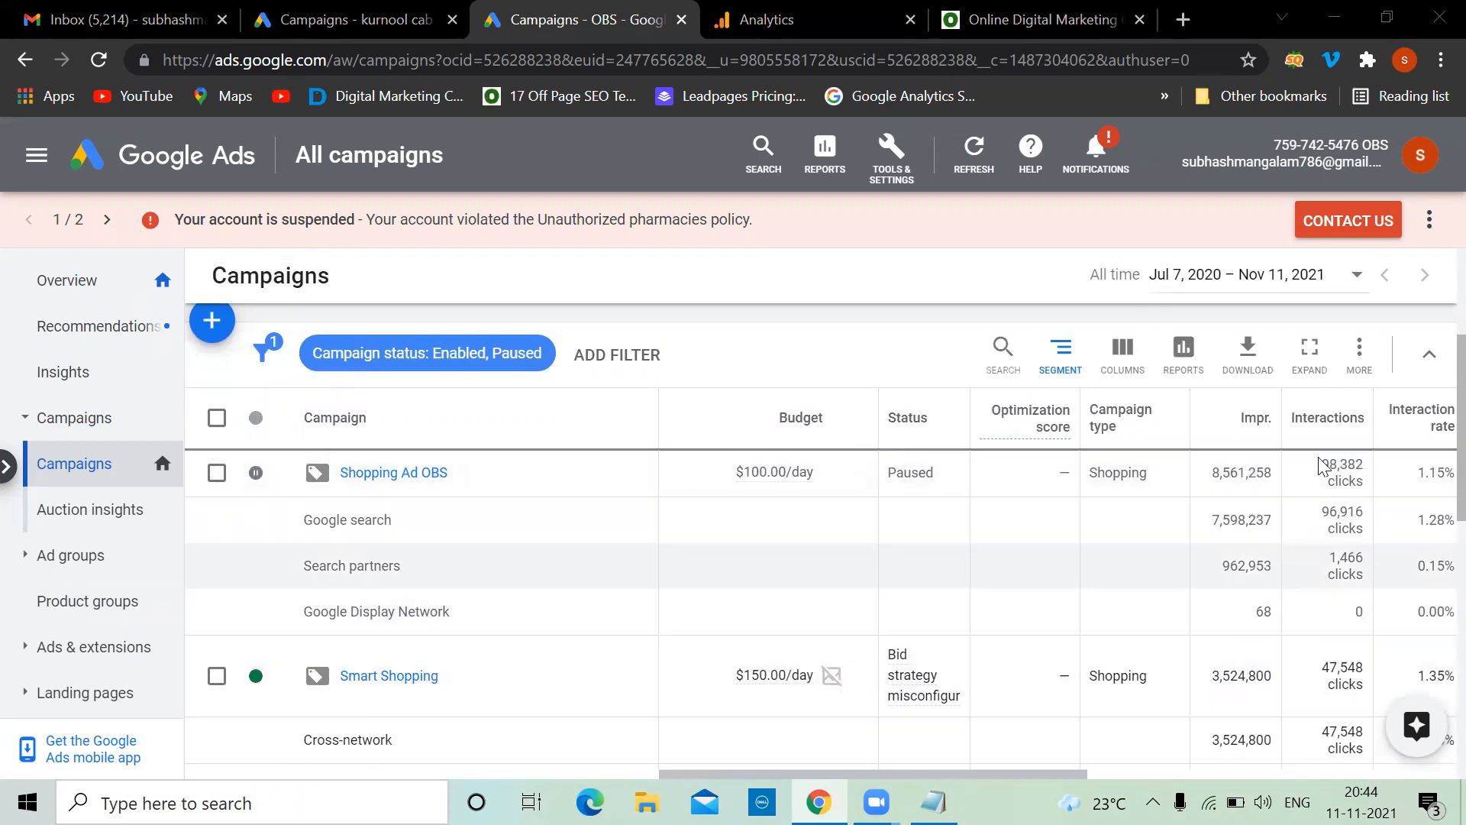
# Scroll the campaign table right to see Cost and Conversions, then return to the ODMT homepage
pyautogui.moveTo(1080, 773); pyautogui.dragTo(1409, 774)
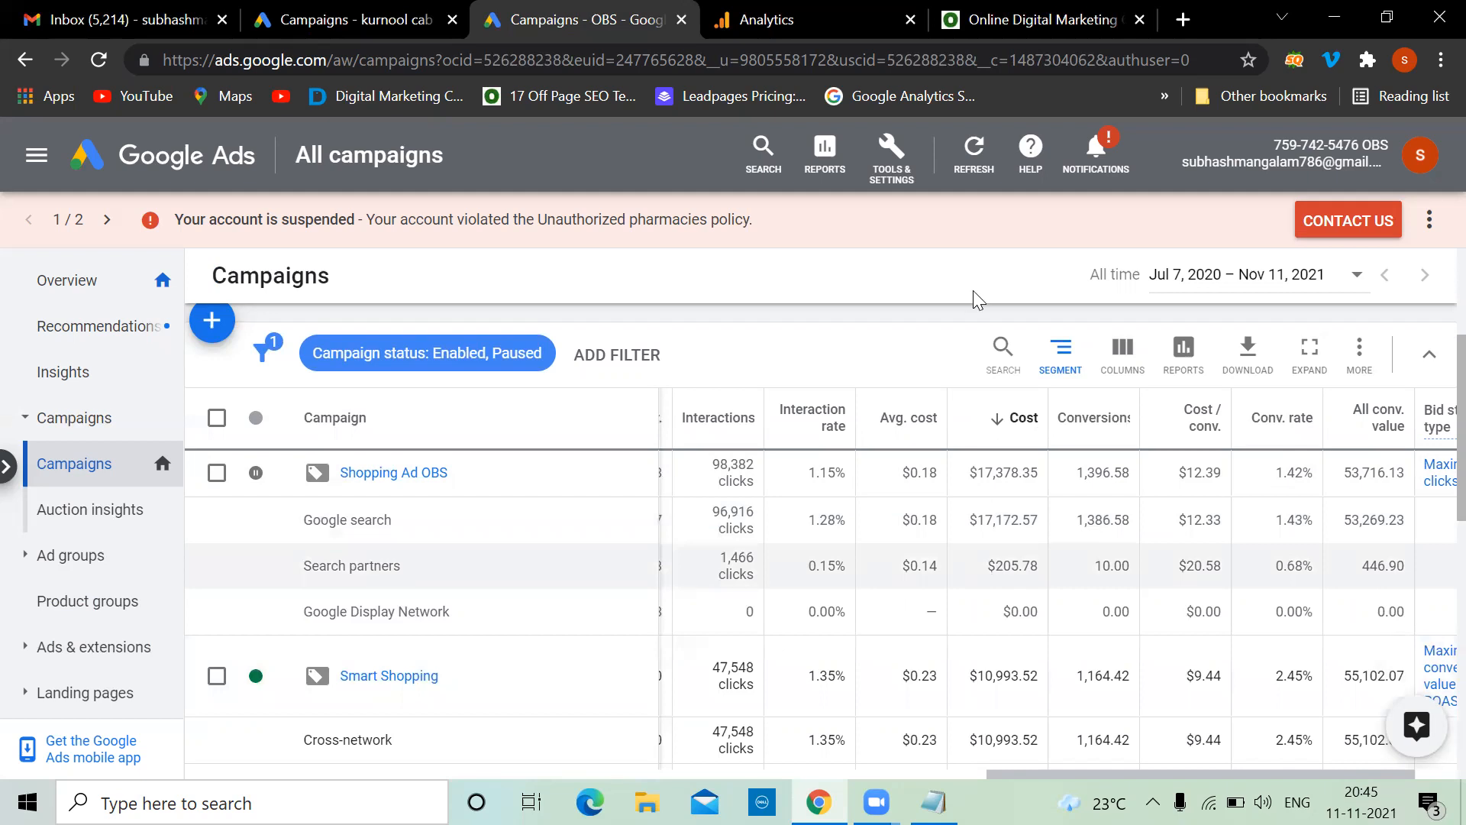
pyautogui.click(1016, 3)
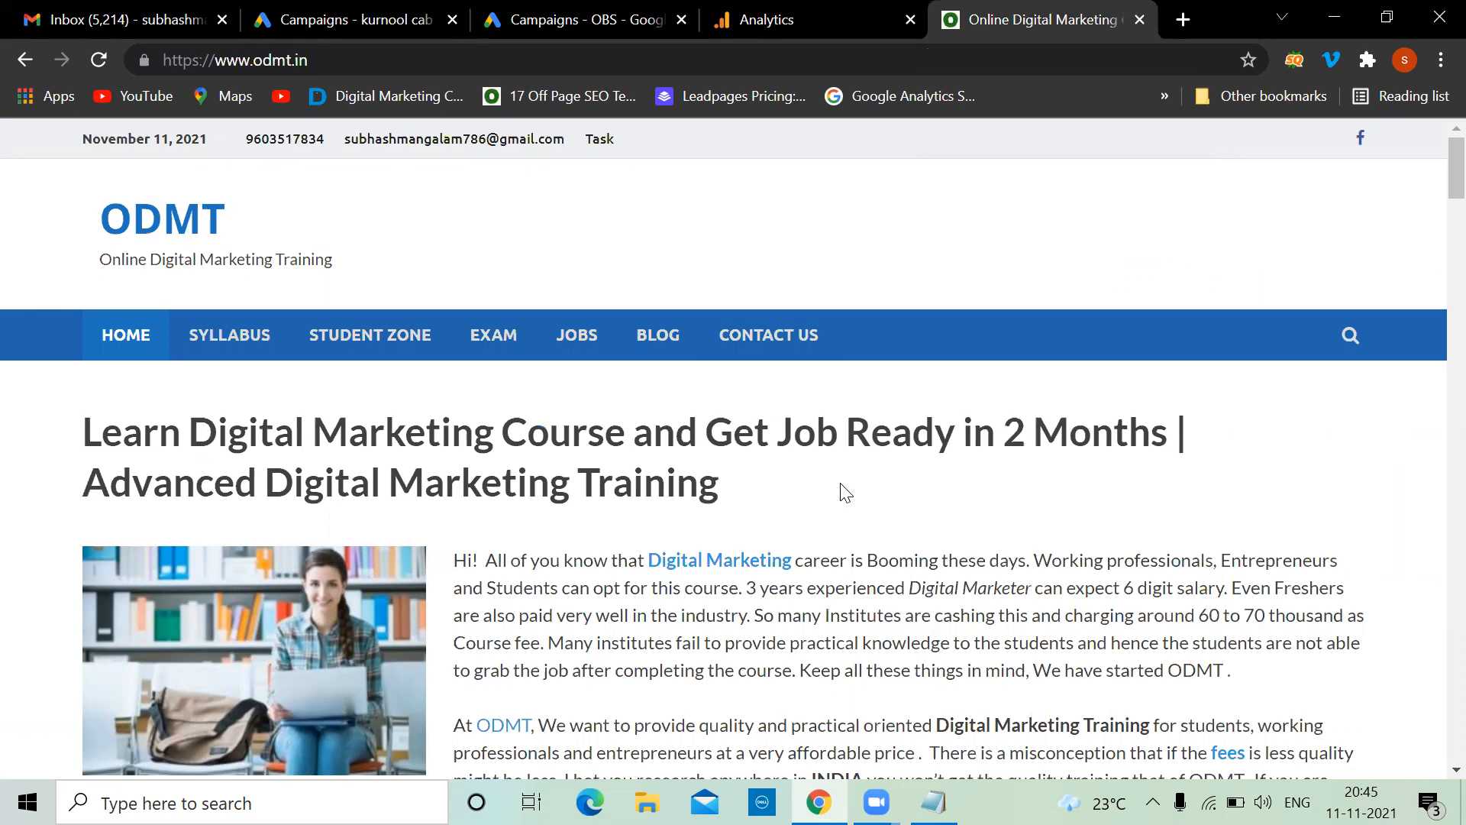
# Add the lines '1.Google ads' and '2.Import conversions from Google analytics' under the heading
pyautogui.scroll(-10, 844, 491)
pyautogui.scroll(10, 843, 489)
pyautogui.click(933, 802)
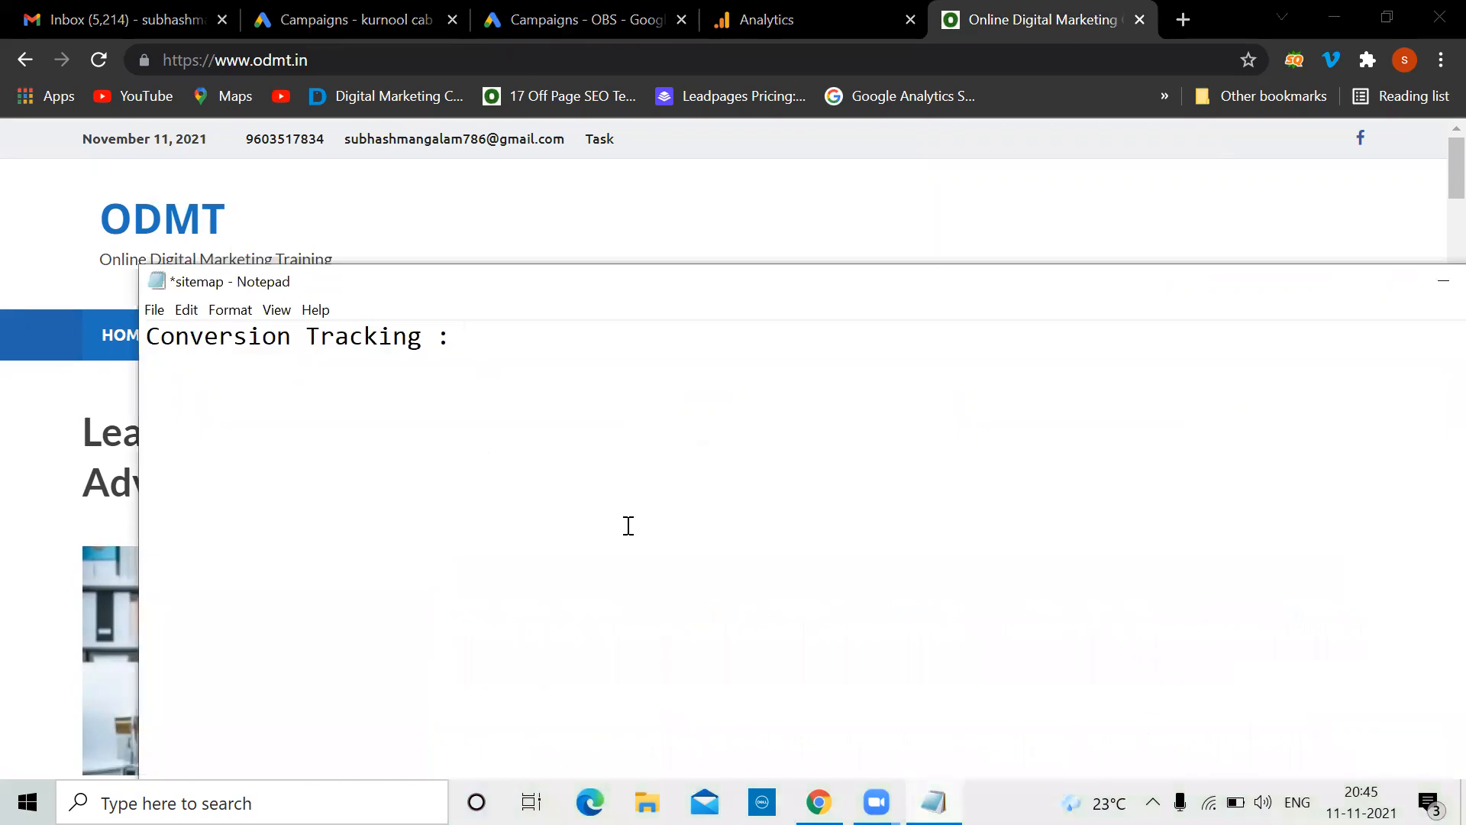
pyautogui.press('Return')
pyautogui.press('Return')
pyautogui.write('1.g')
pyautogui.press('BackSpace')
pyautogui.write('Google ads')
pyautogui.press('Return')
pyautogui.write('2.')
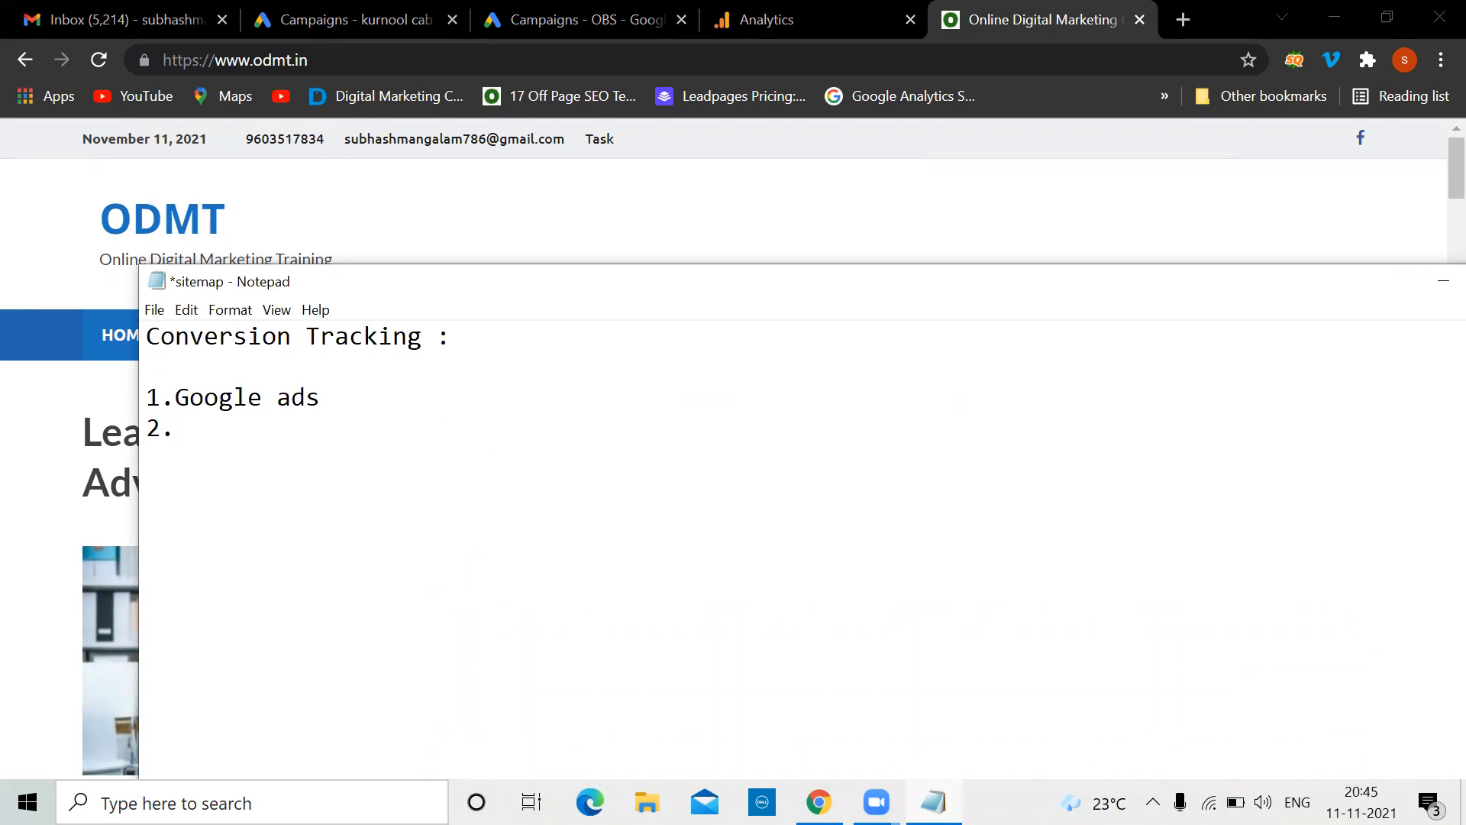
pyautogui.write('Import conversions fro')
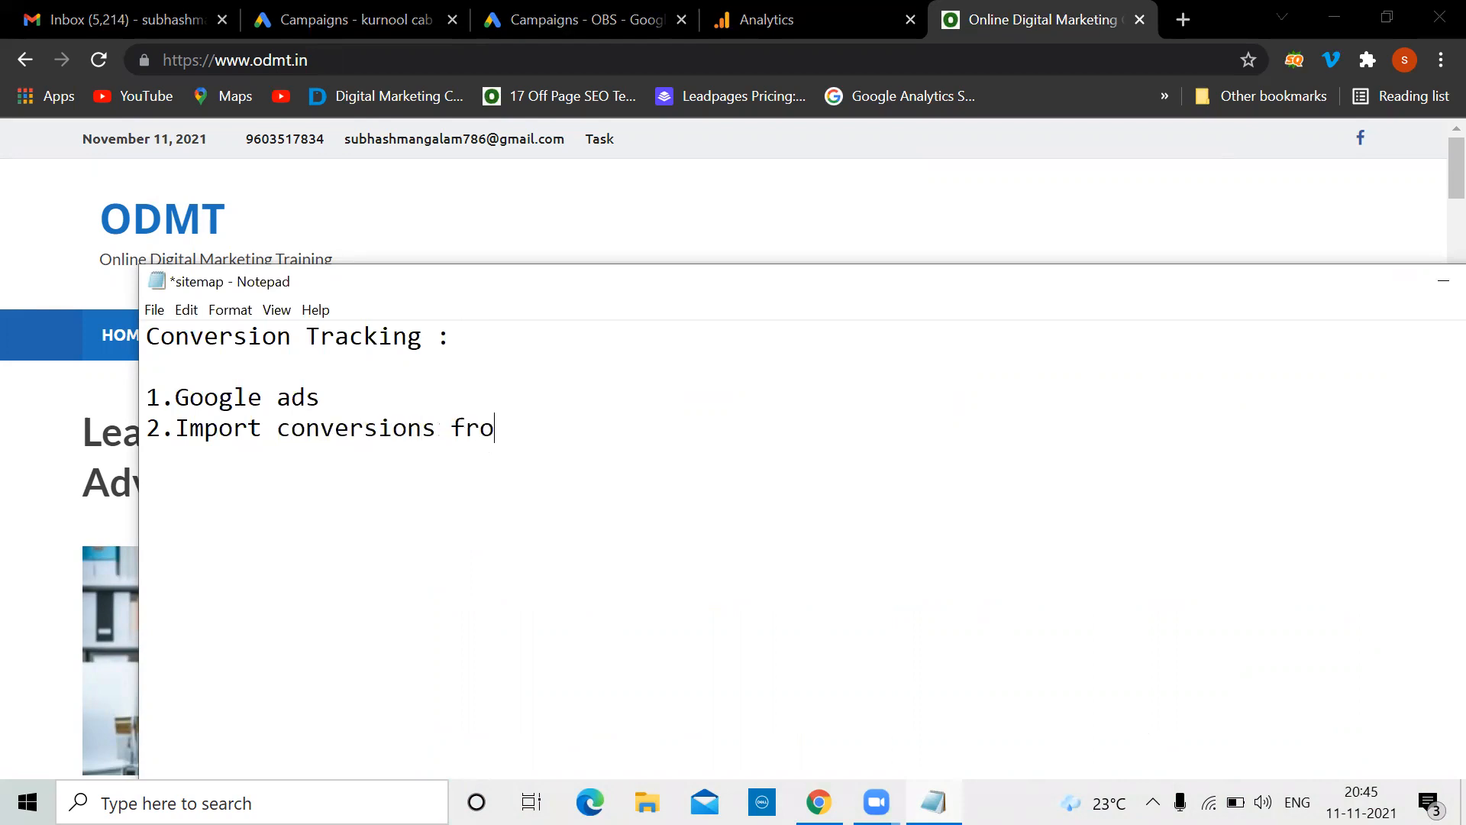
pyautogui.write('m Google analytics')
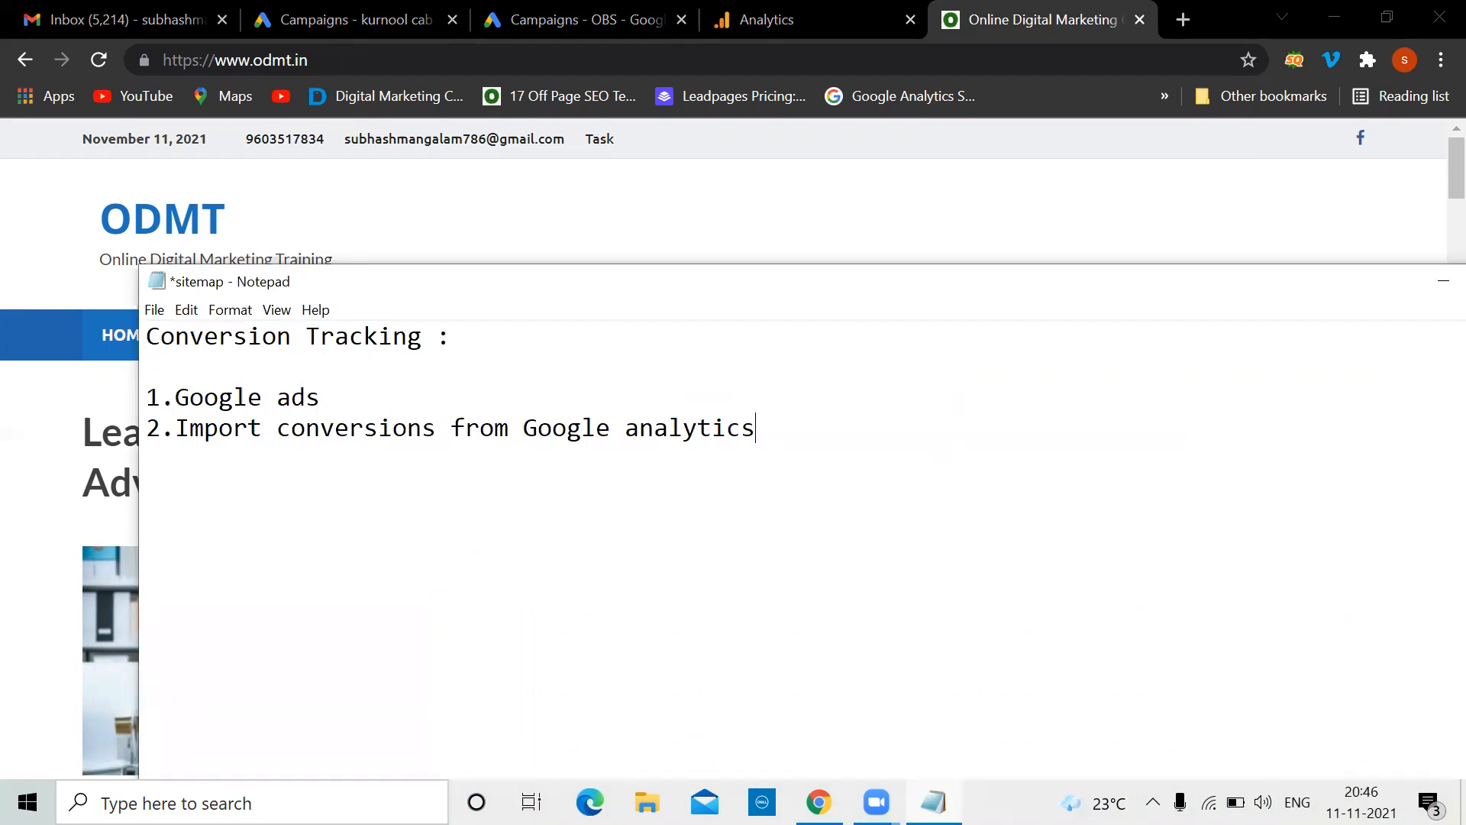
# Highlight 'Google ads' on line 1, then bring up the Google Analytics Home page
pyautogui.click(349, 401)
pyautogui.moveTo(348, 400); pyautogui.dragTo(172, 399)
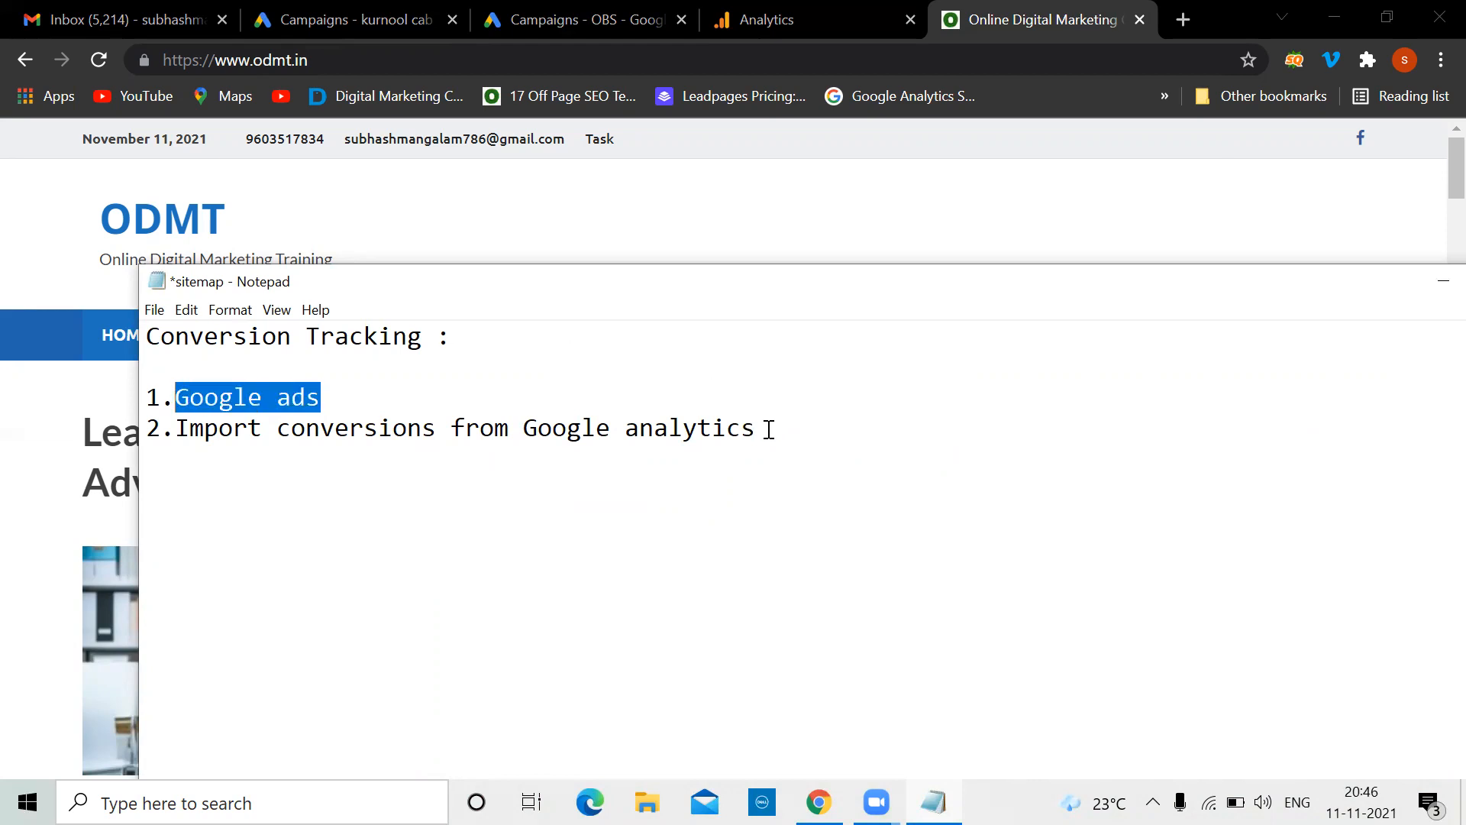
pyautogui.click(766, 427)
pyautogui.click(834, 10)
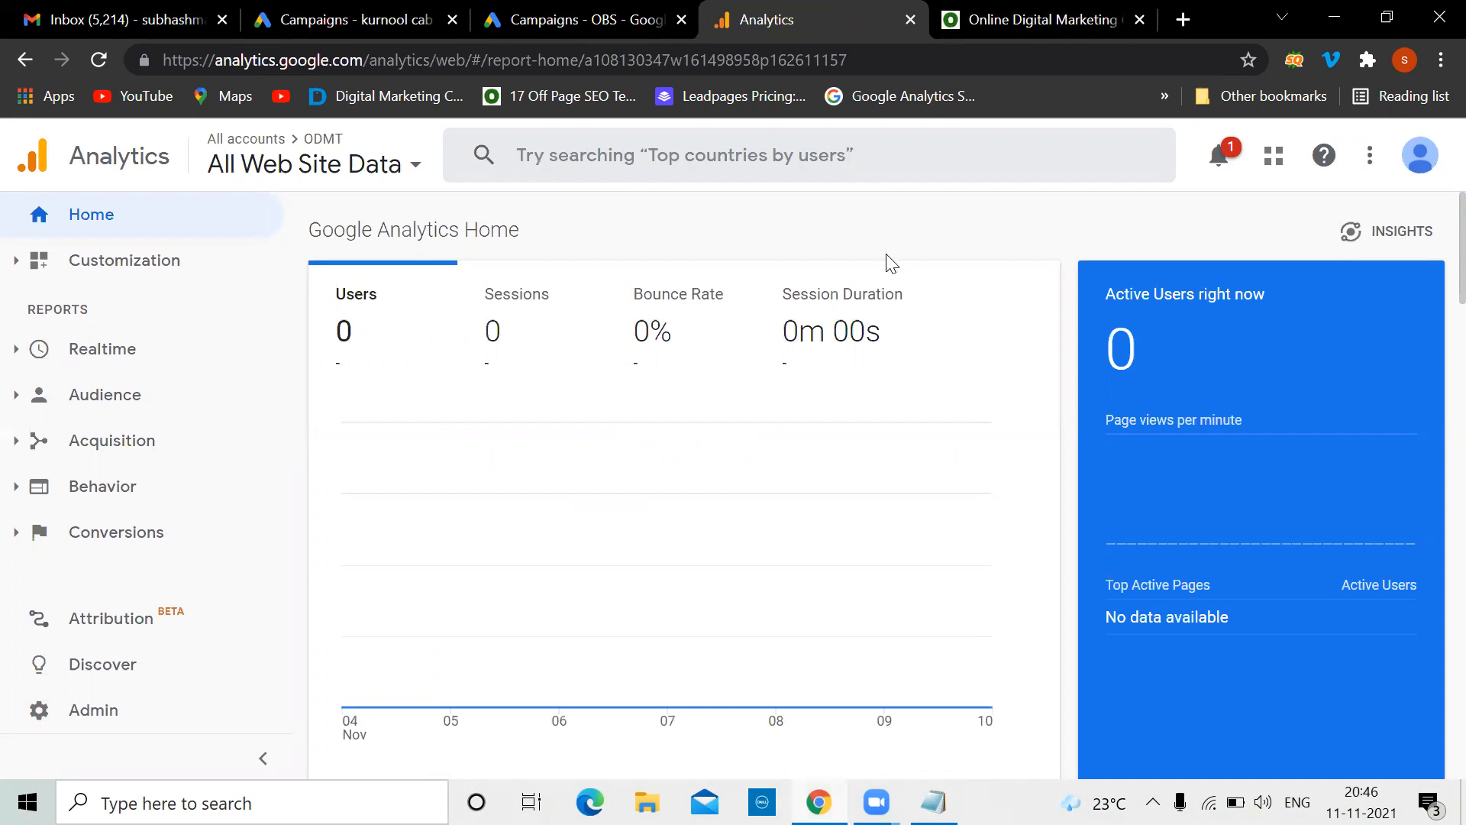
# Type '..You should create thank you page' a few lines below the two tracking methods
pyautogui.click(933, 802)
pyautogui.click(341, 398)
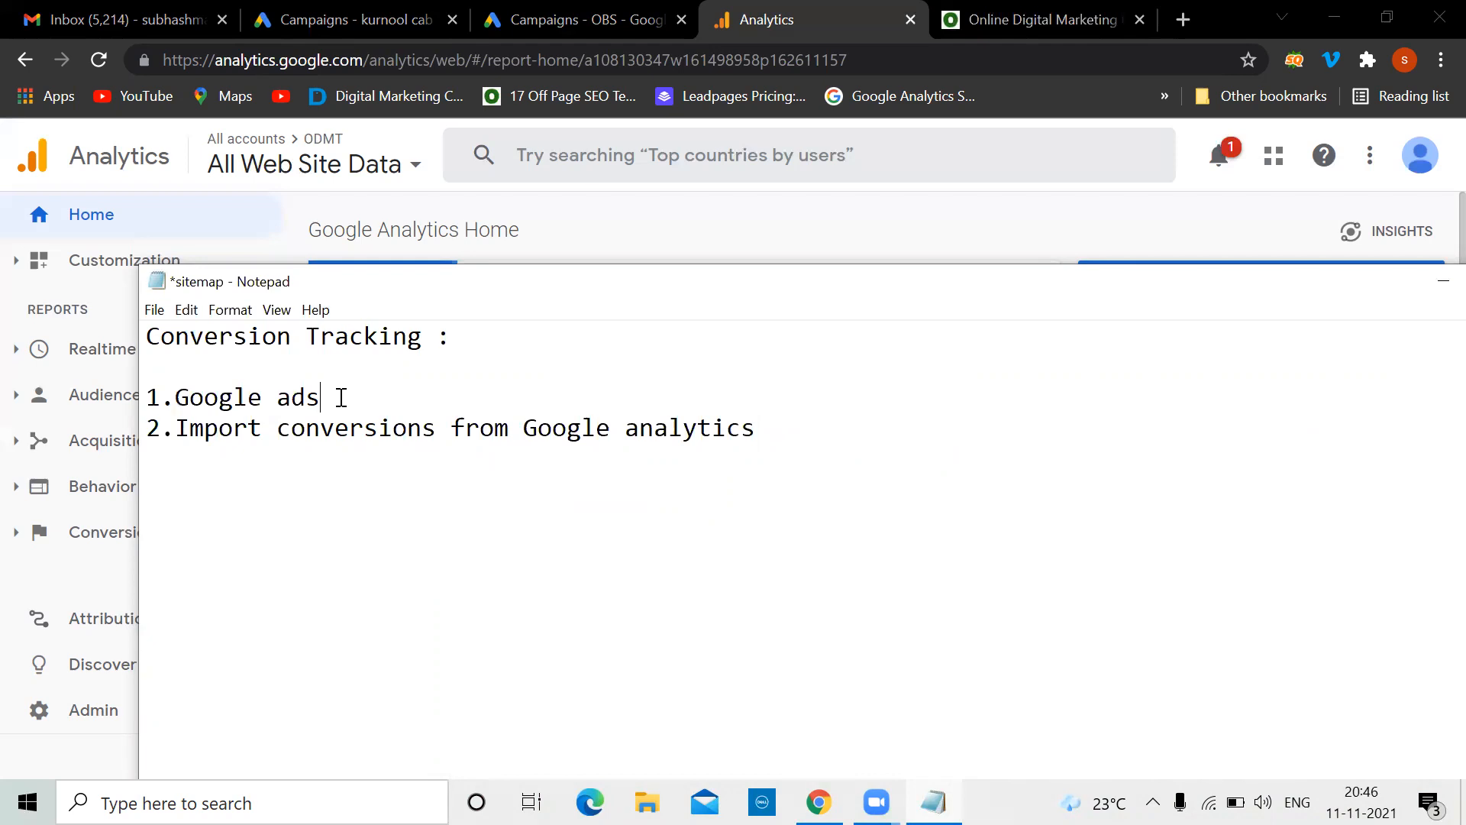
pyautogui.click(769, 433)
pyautogui.press('Return')
pyautogui.press('Return')
pyautogui.press('Return')
pyautogui.press('Return')
pyautogui.write('..You should create ')
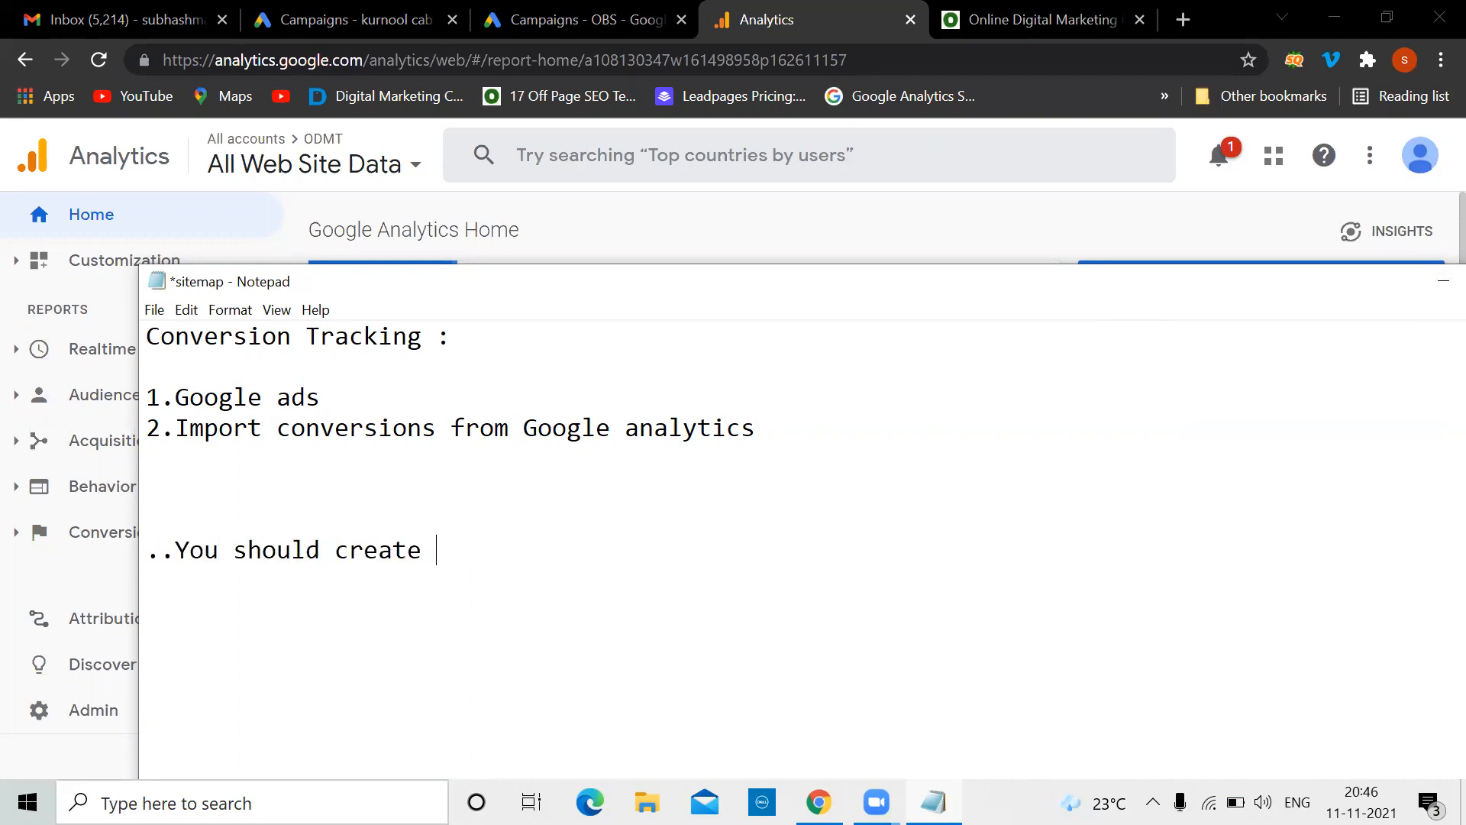
pyautogui.write('thank you ')
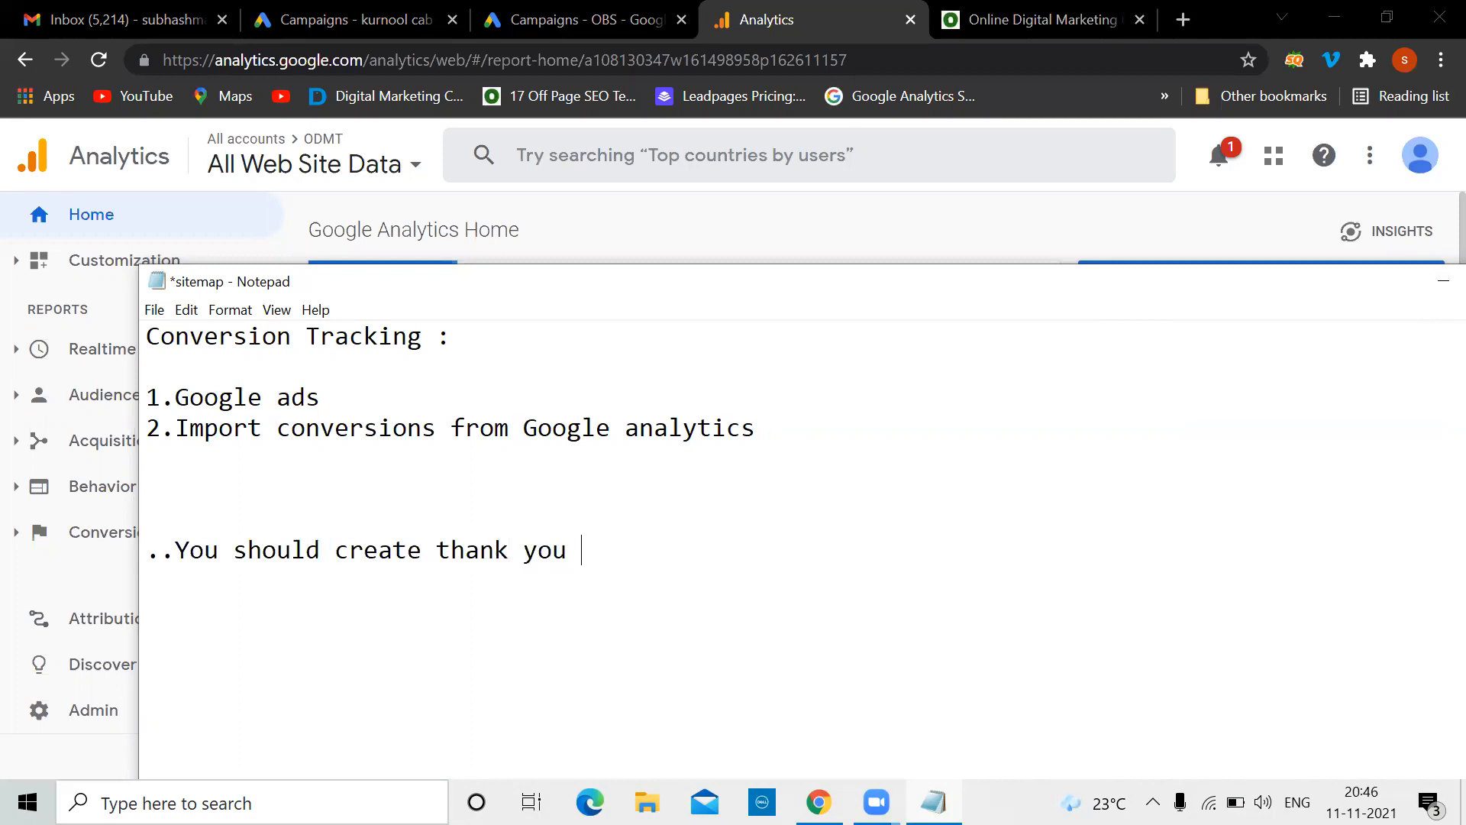
pyautogui.write('page')
# In a new tab, search YouTube for 'odmt thank you page', then go back to the ODMT homepage
pyautogui.click(1183, 19)
pyautogui.write('you')
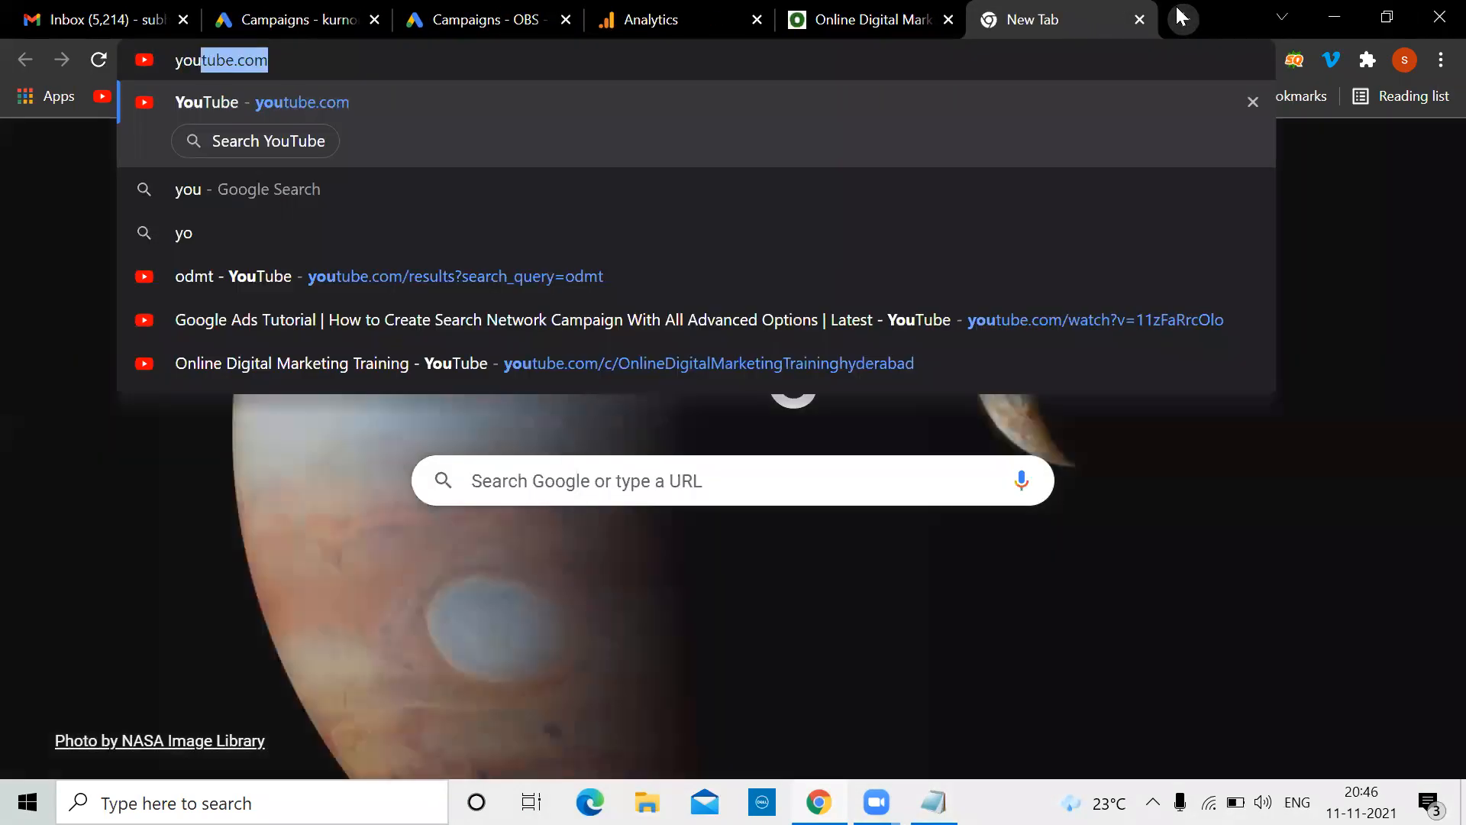
pyautogui.press('Return')
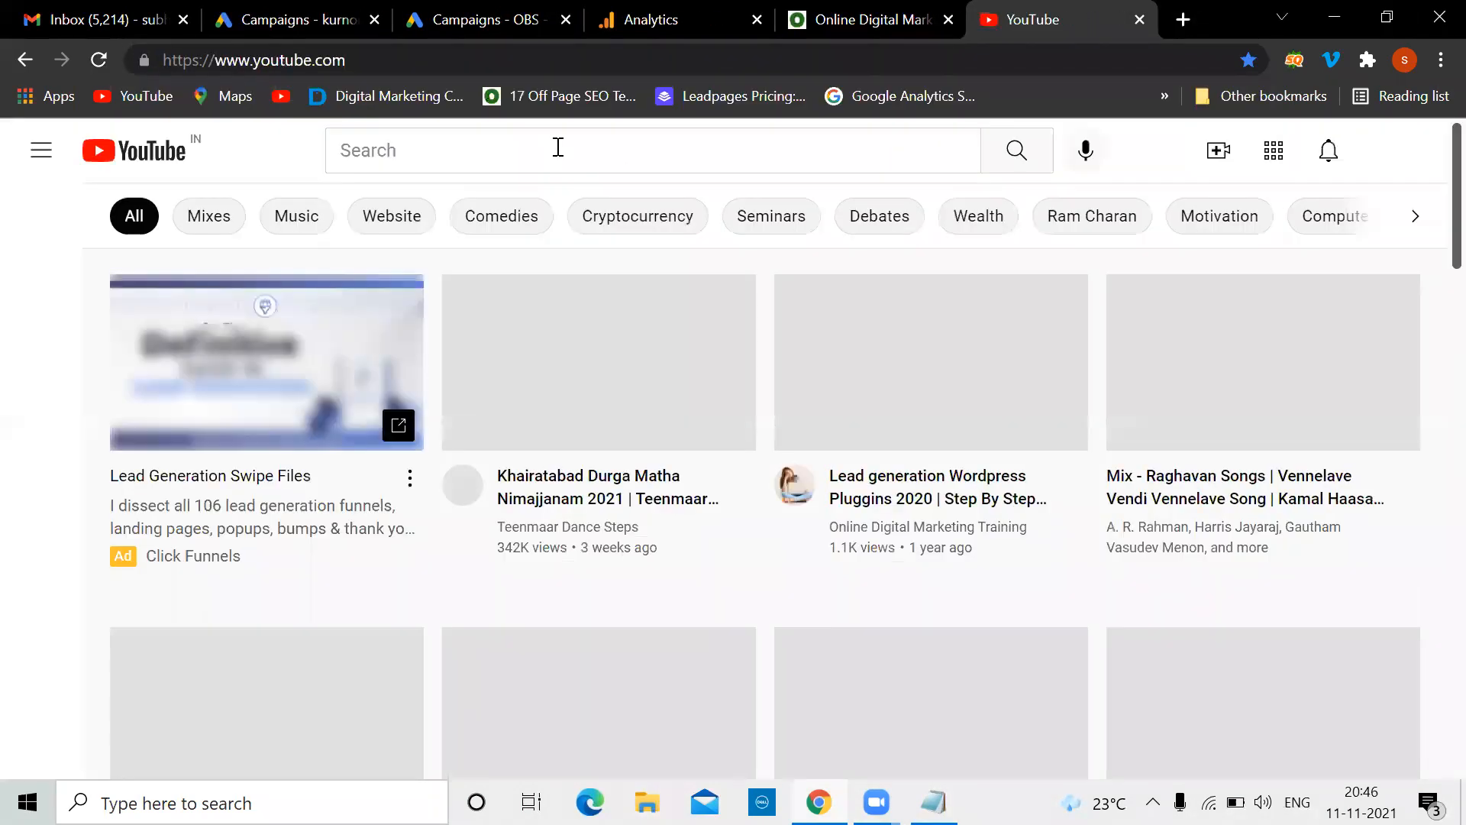
pyautogui.click(558, 147)
pyautogui.write('odmt th')
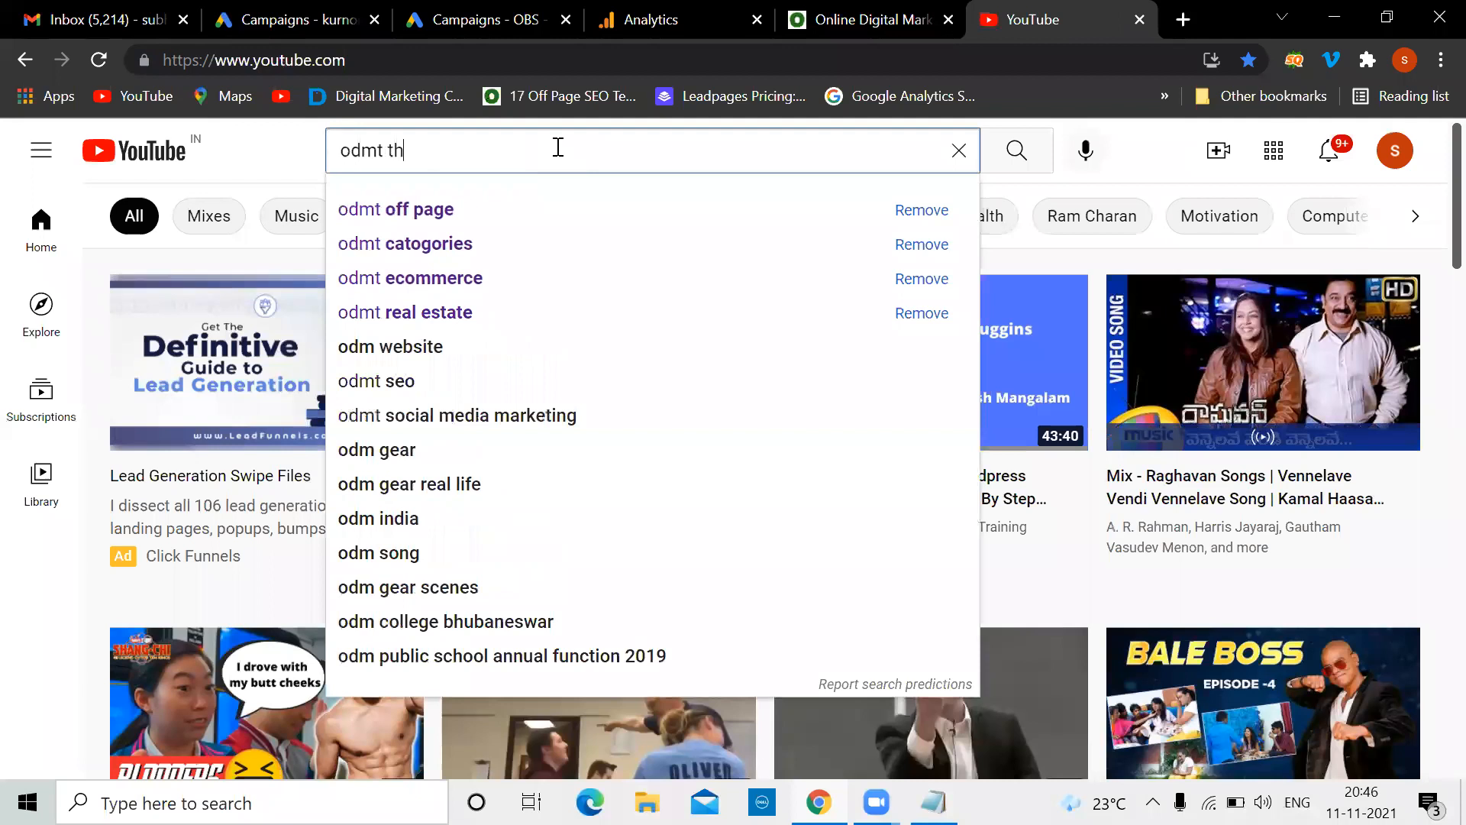
pyautogui.write('ank you')
pyautogui.press('Down')
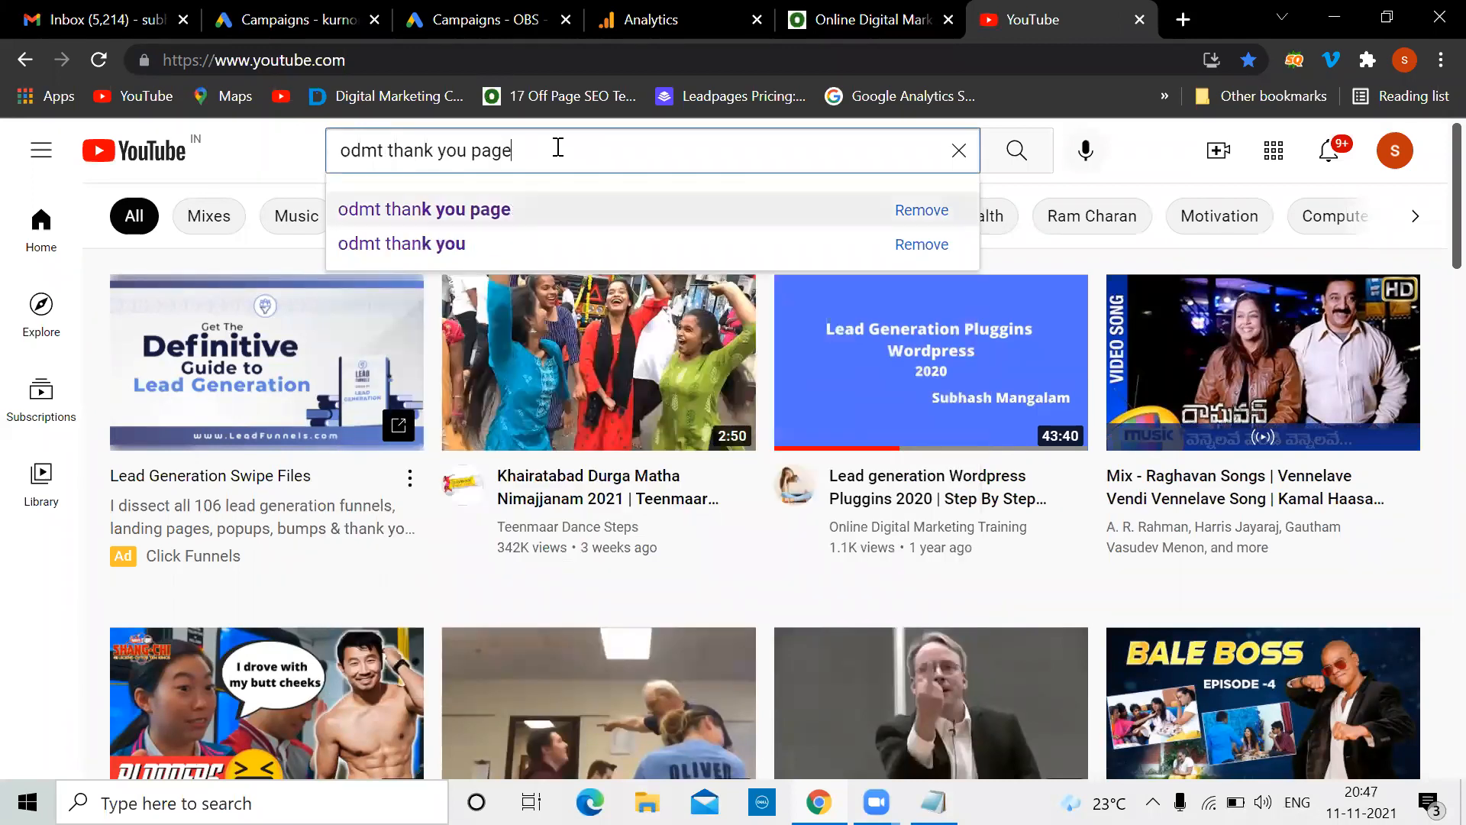
pyautogui.press('Return')
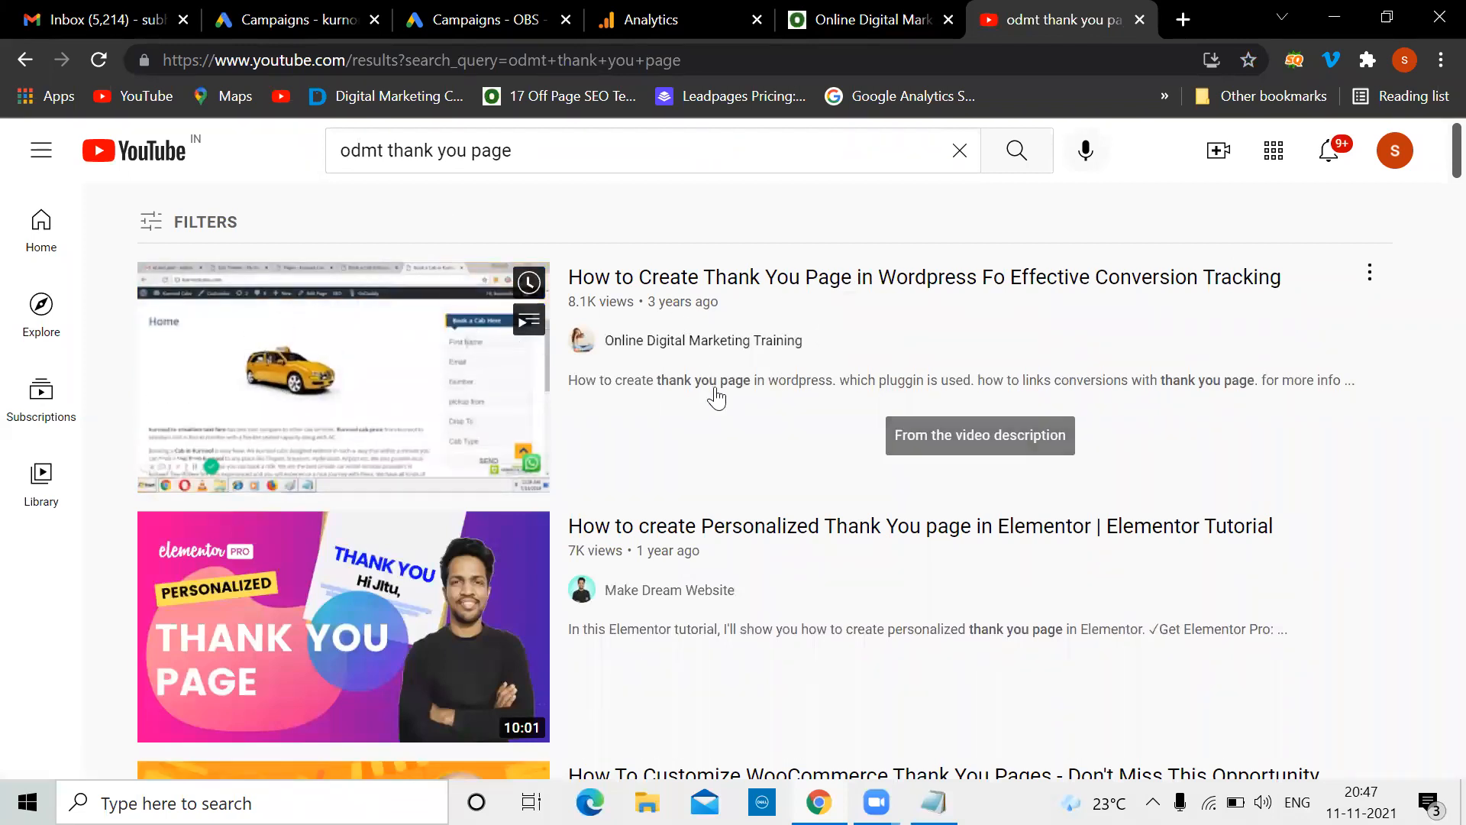
pyautogui.click(850, 20)
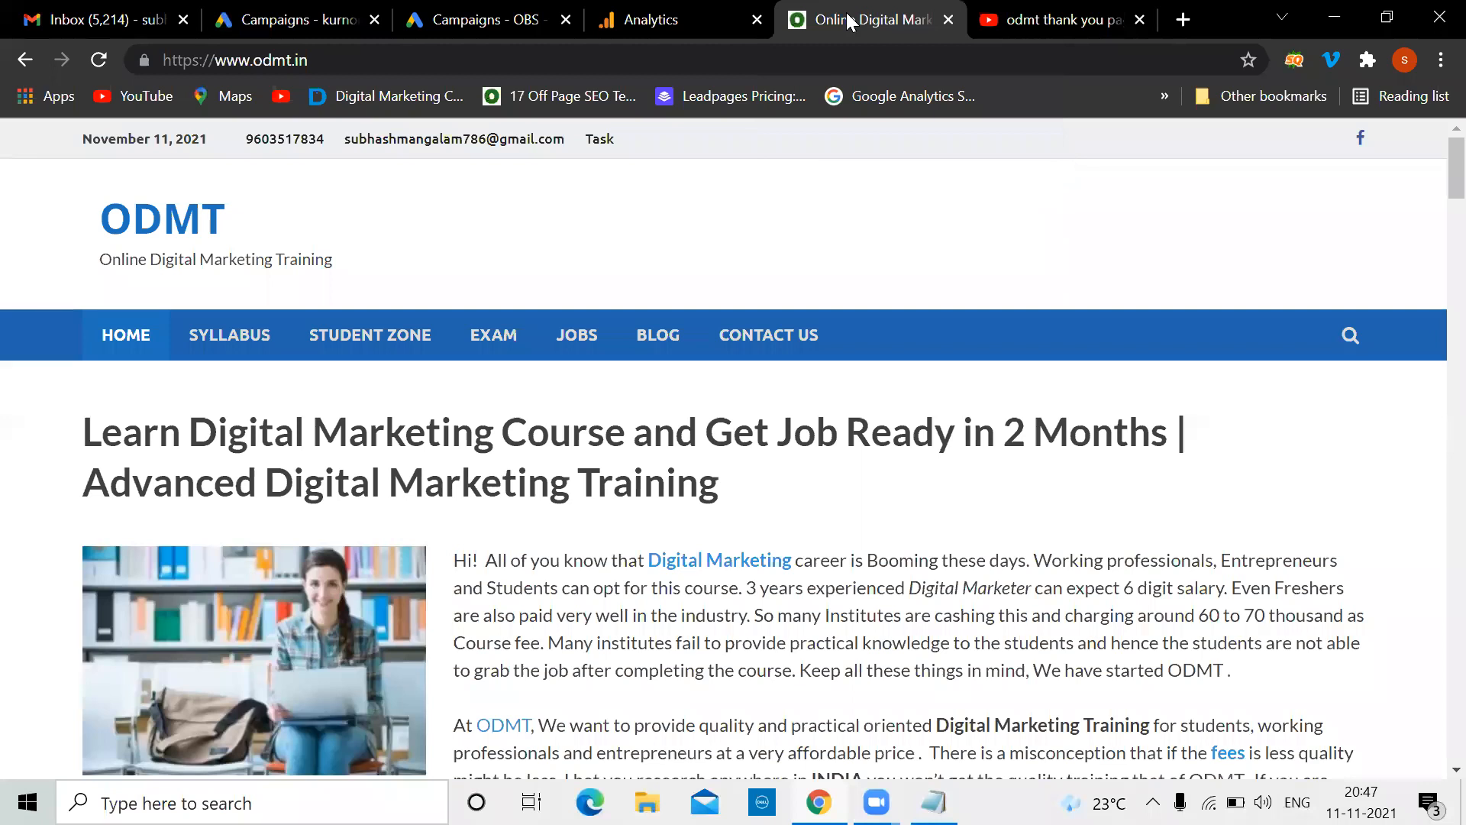
# Fill the enroll form with saved name and e-mail, a phone number and message 'test', then submit it
pyautogui.scroll(-15, 567, 561)
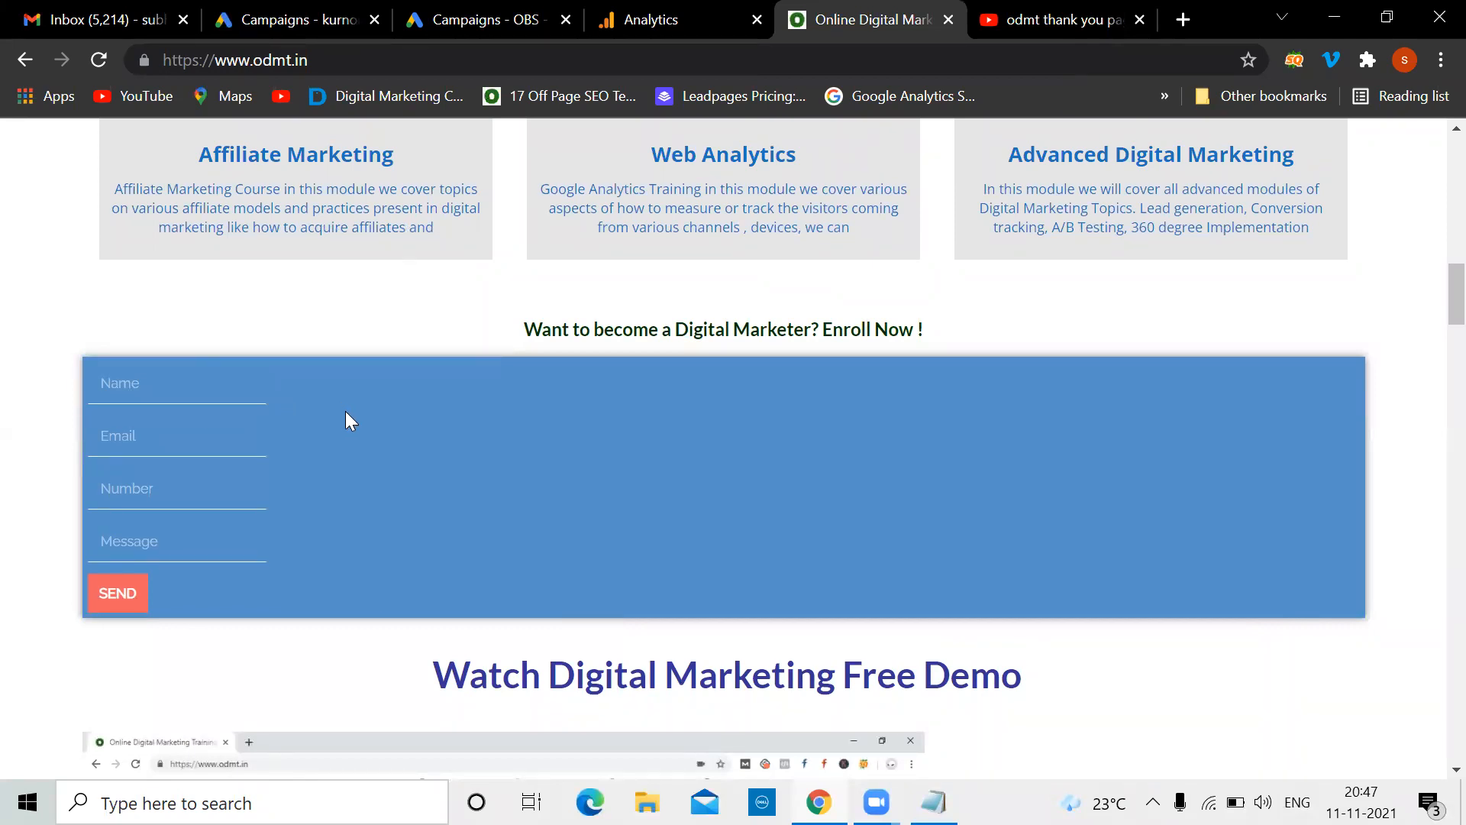
pyautogui.click(163, 386)
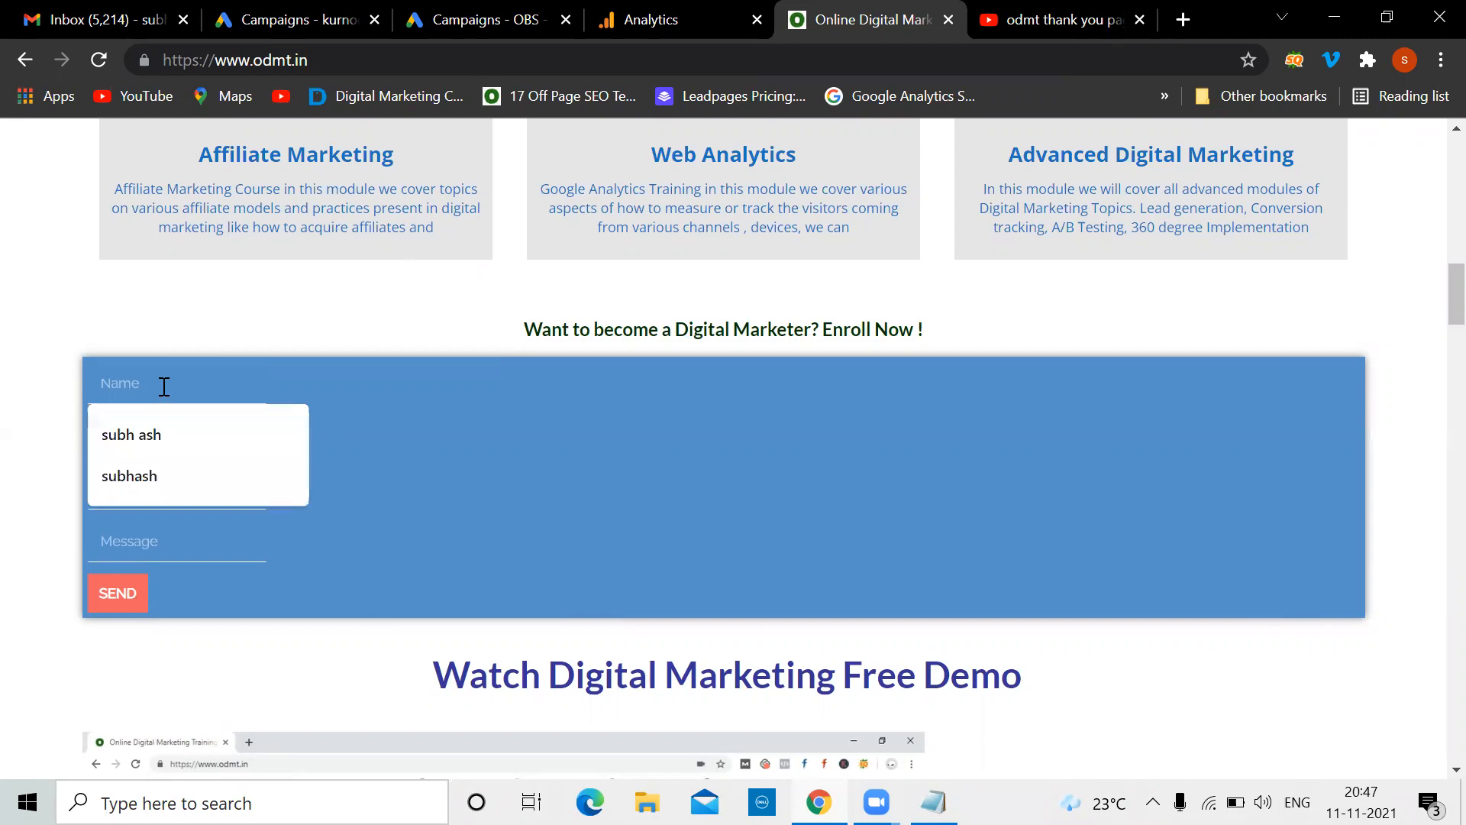
pyautogui.click(125, 479)
pyautogui.click(113, 441)
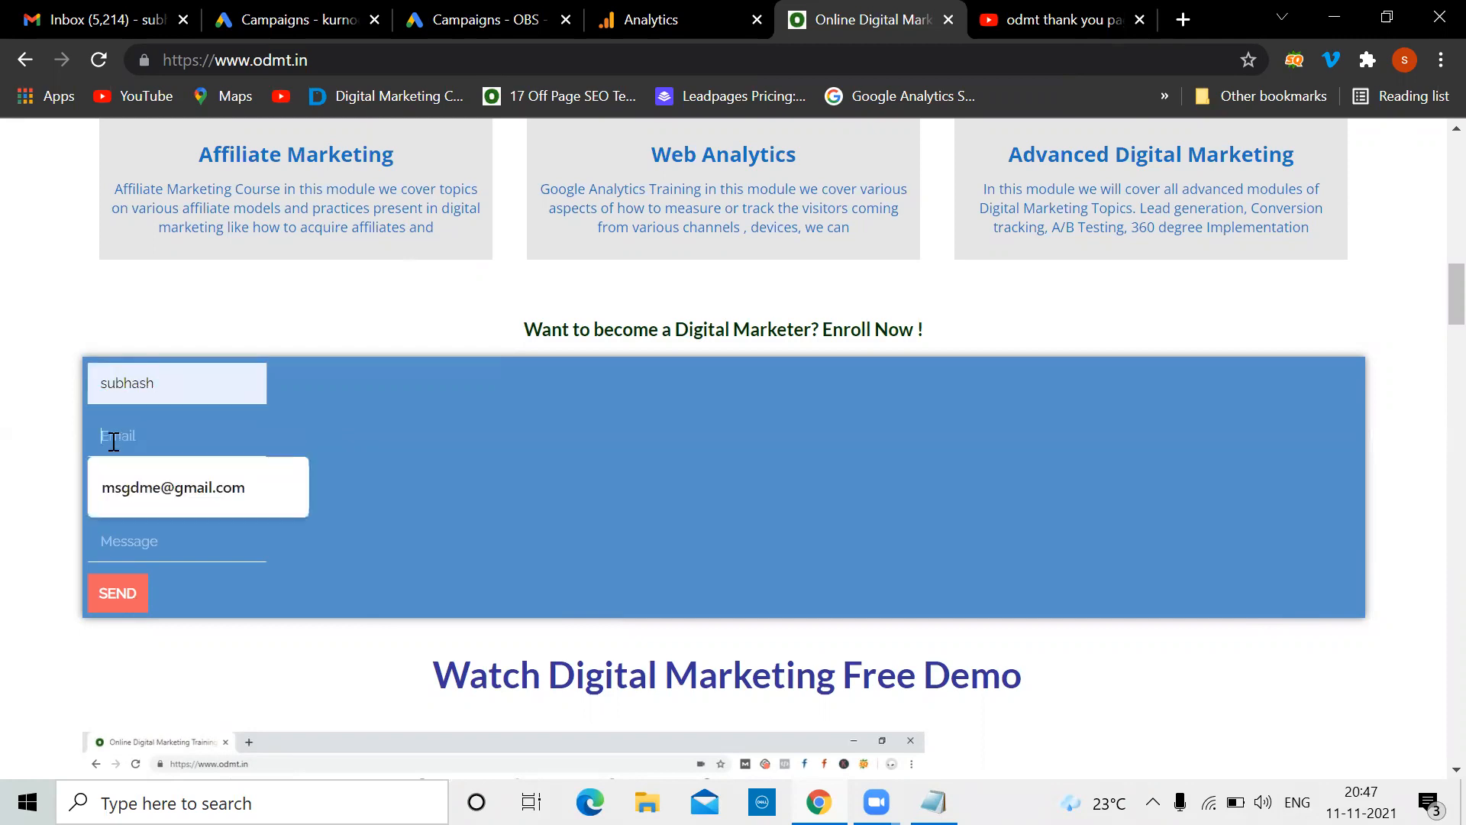
pyautogui.click(123, 488)
pyautogui.click(127, 486)
pyautogui.click(148, 535)
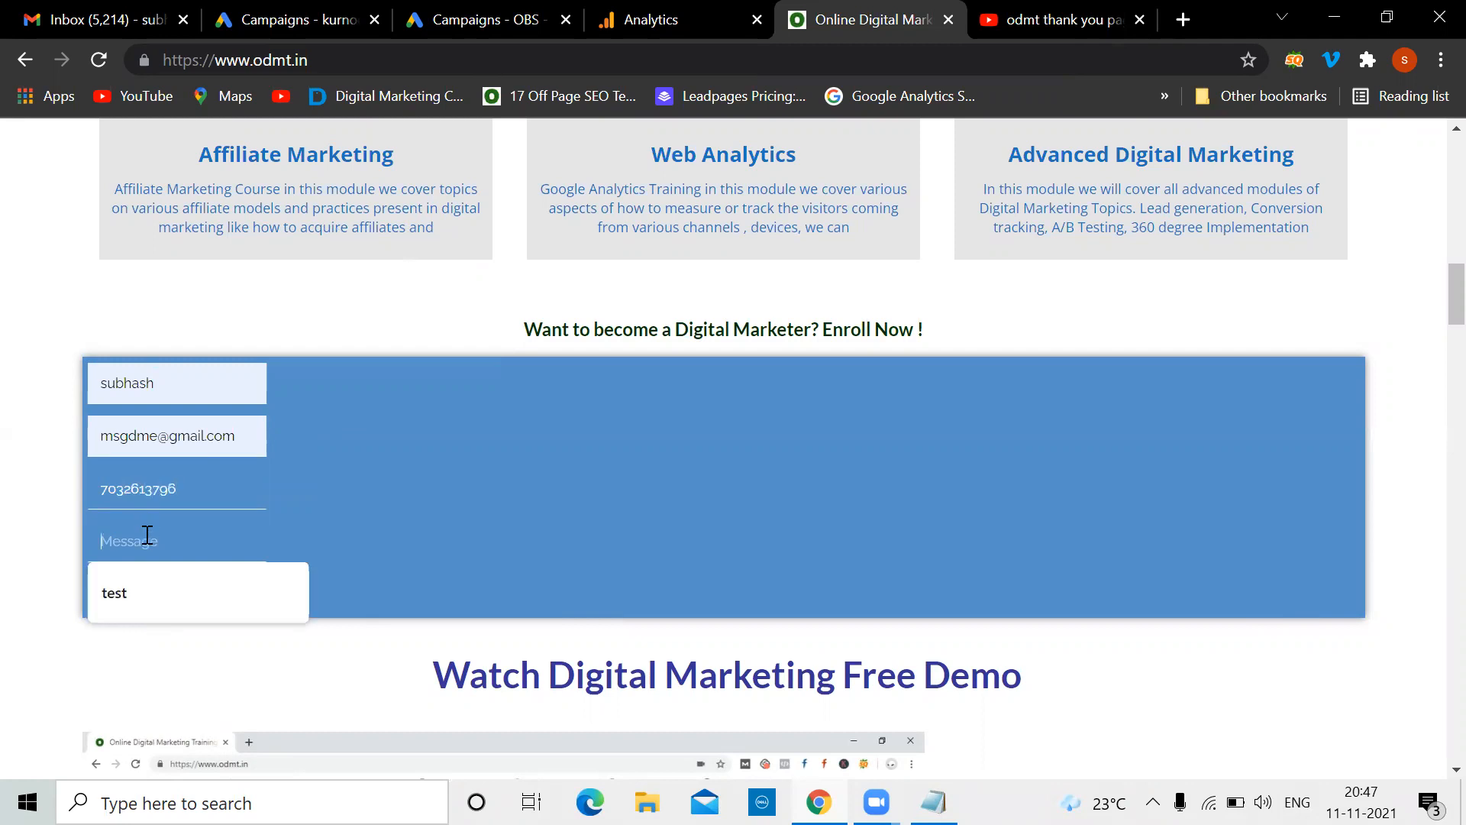
pyautogui.press('Down')
pyautogui.press('Return')
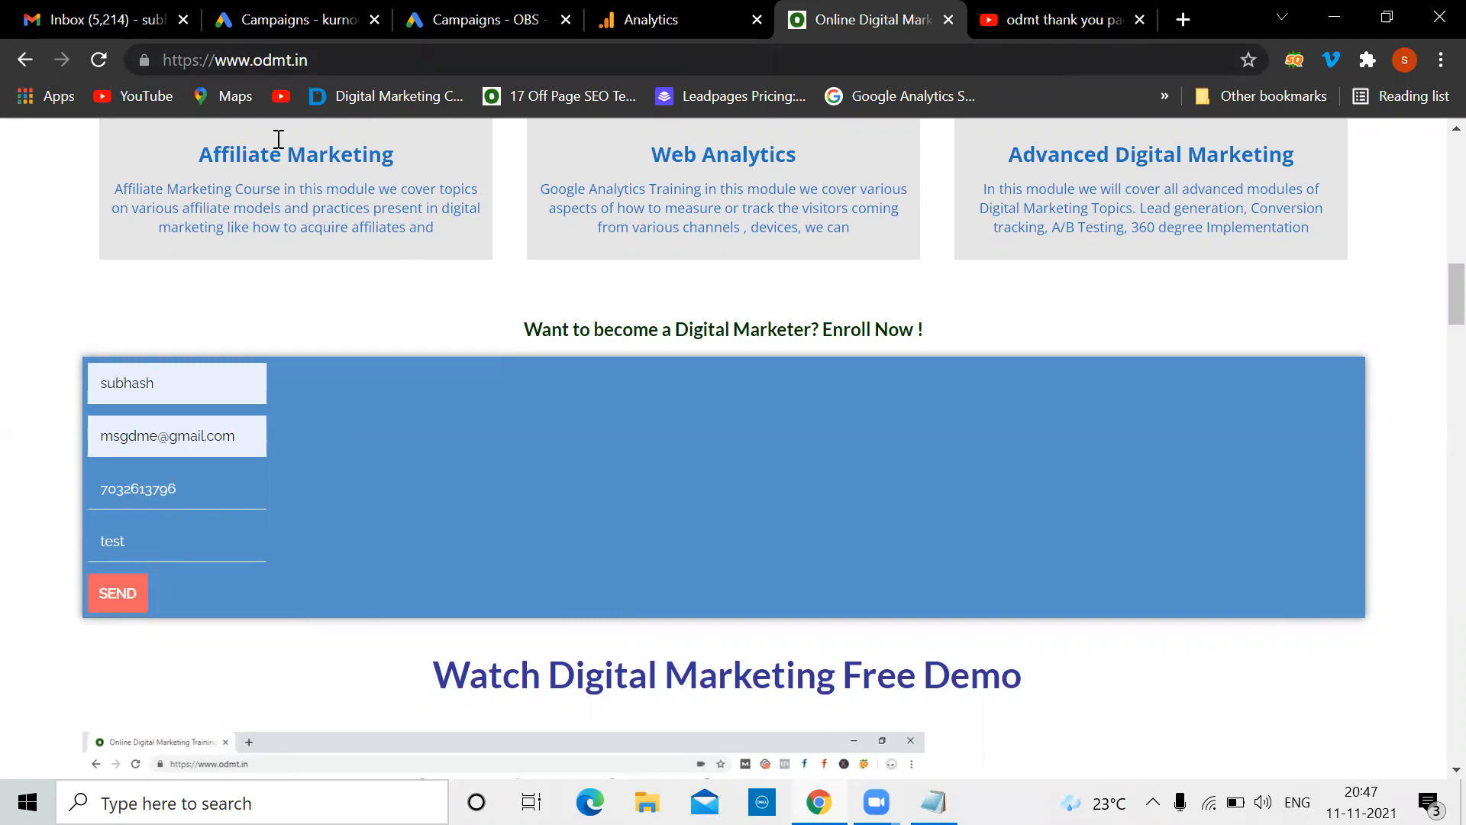
pyautogui.click(117, 603)
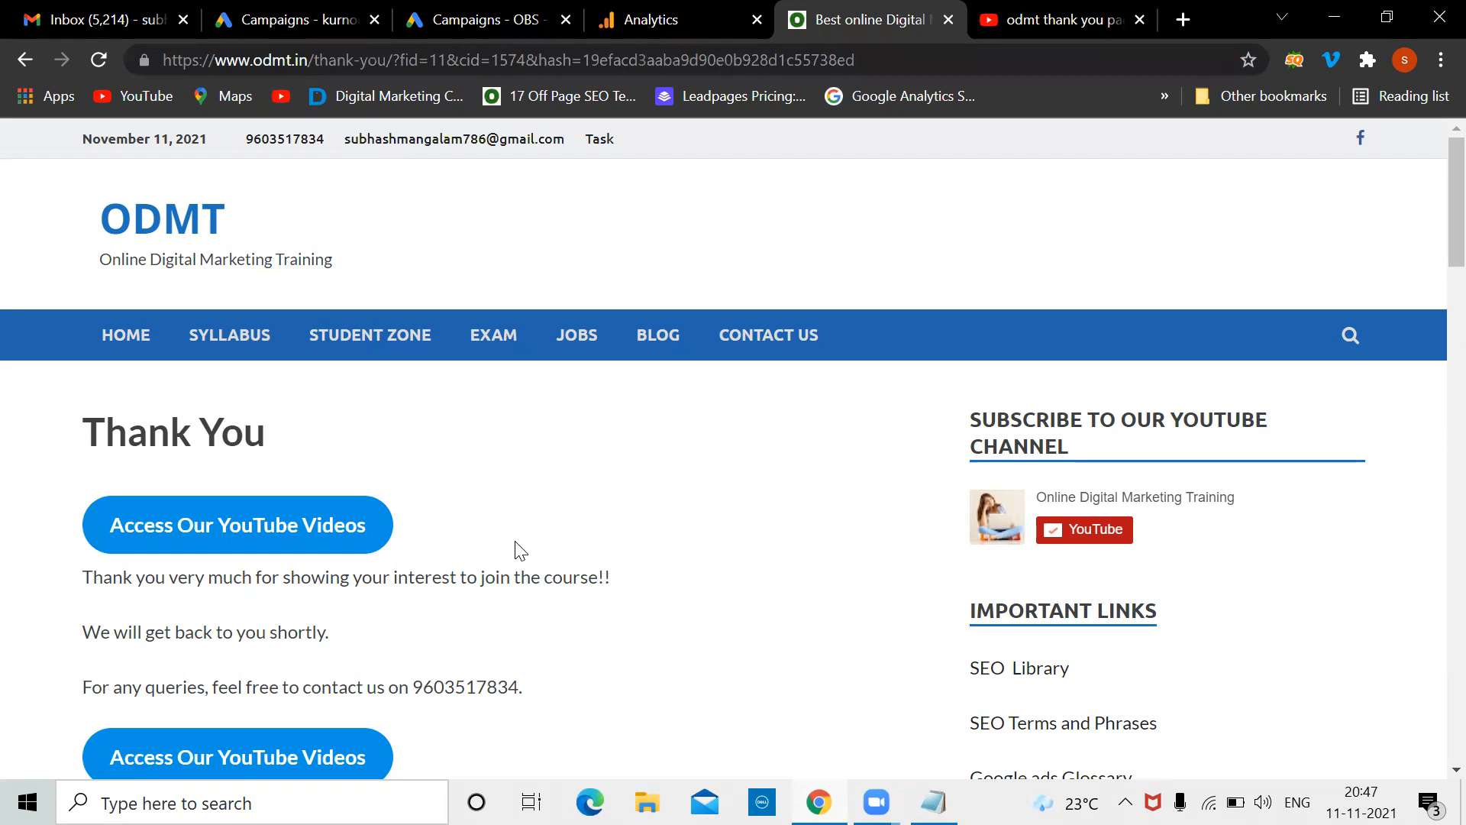
# Add the line '100 20 thank you page' to the notes, then minimize Notepad
pyautogui.click(933, 802)
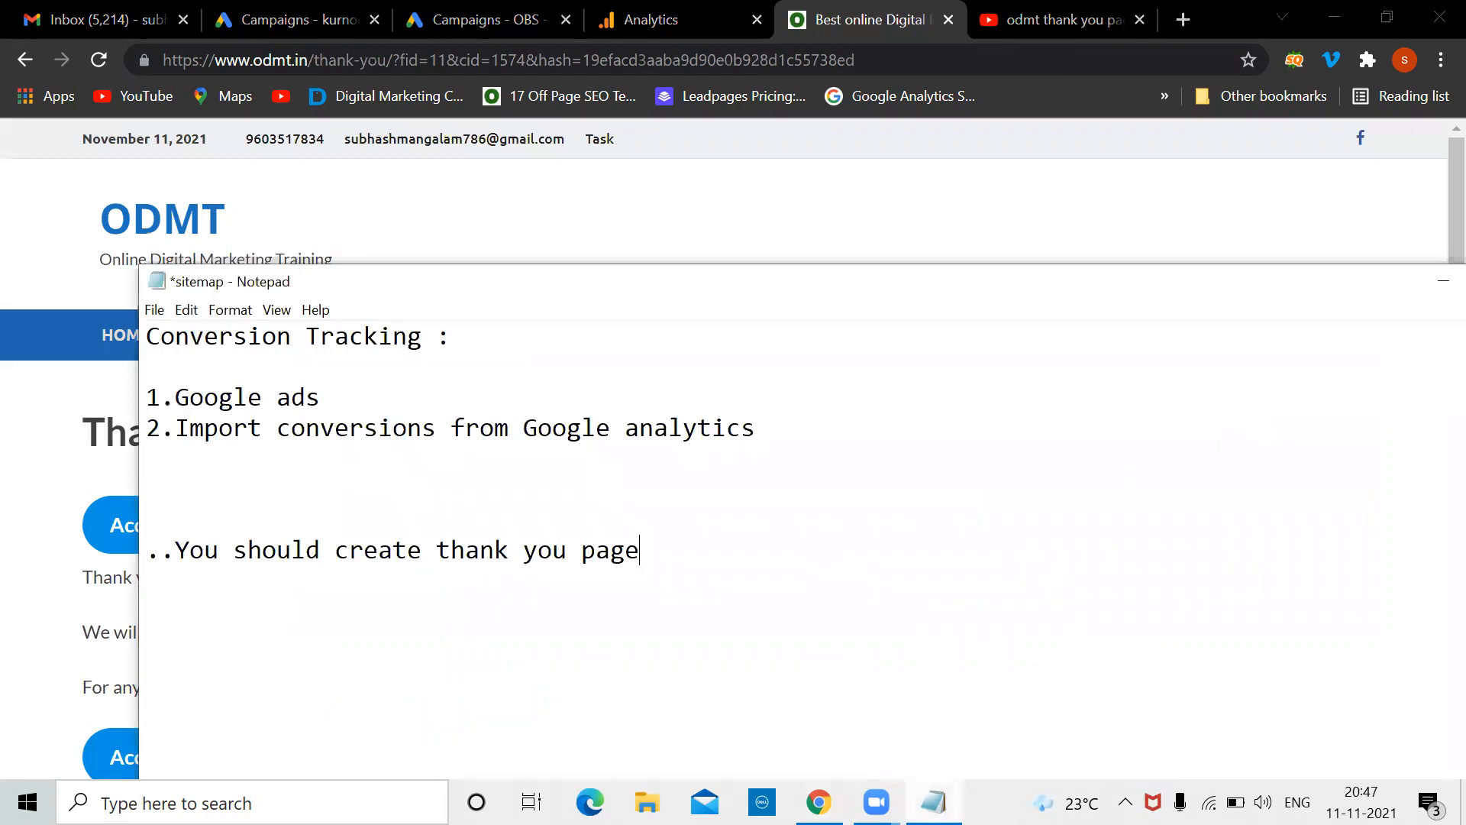
pyautogui.click(746, 543)
pyautogui.press('Return')
pyautogui.press('Return')
pyautogui.write('100    20 thank you page')
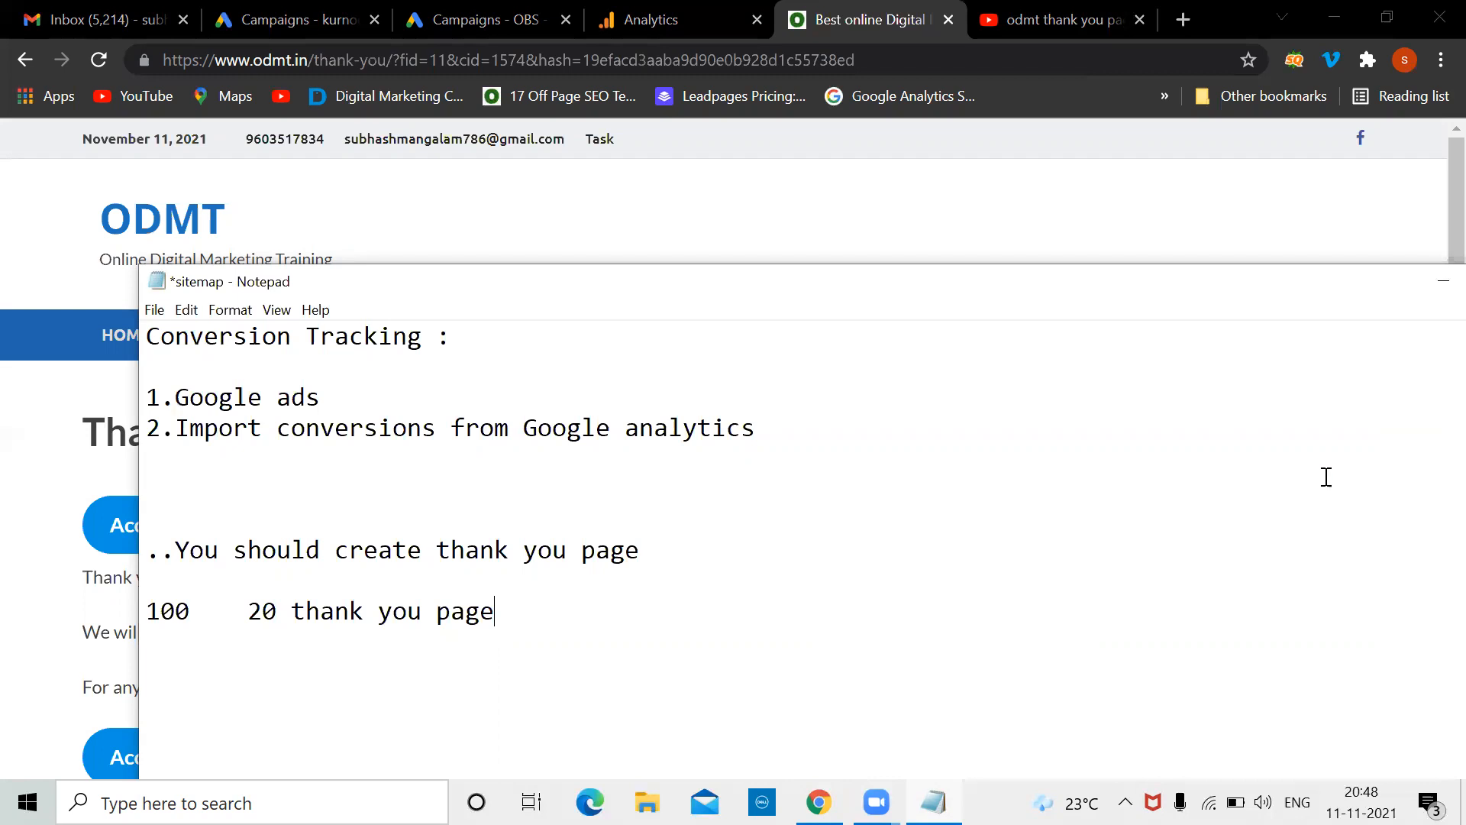
pyautogui.click(1443, 282)
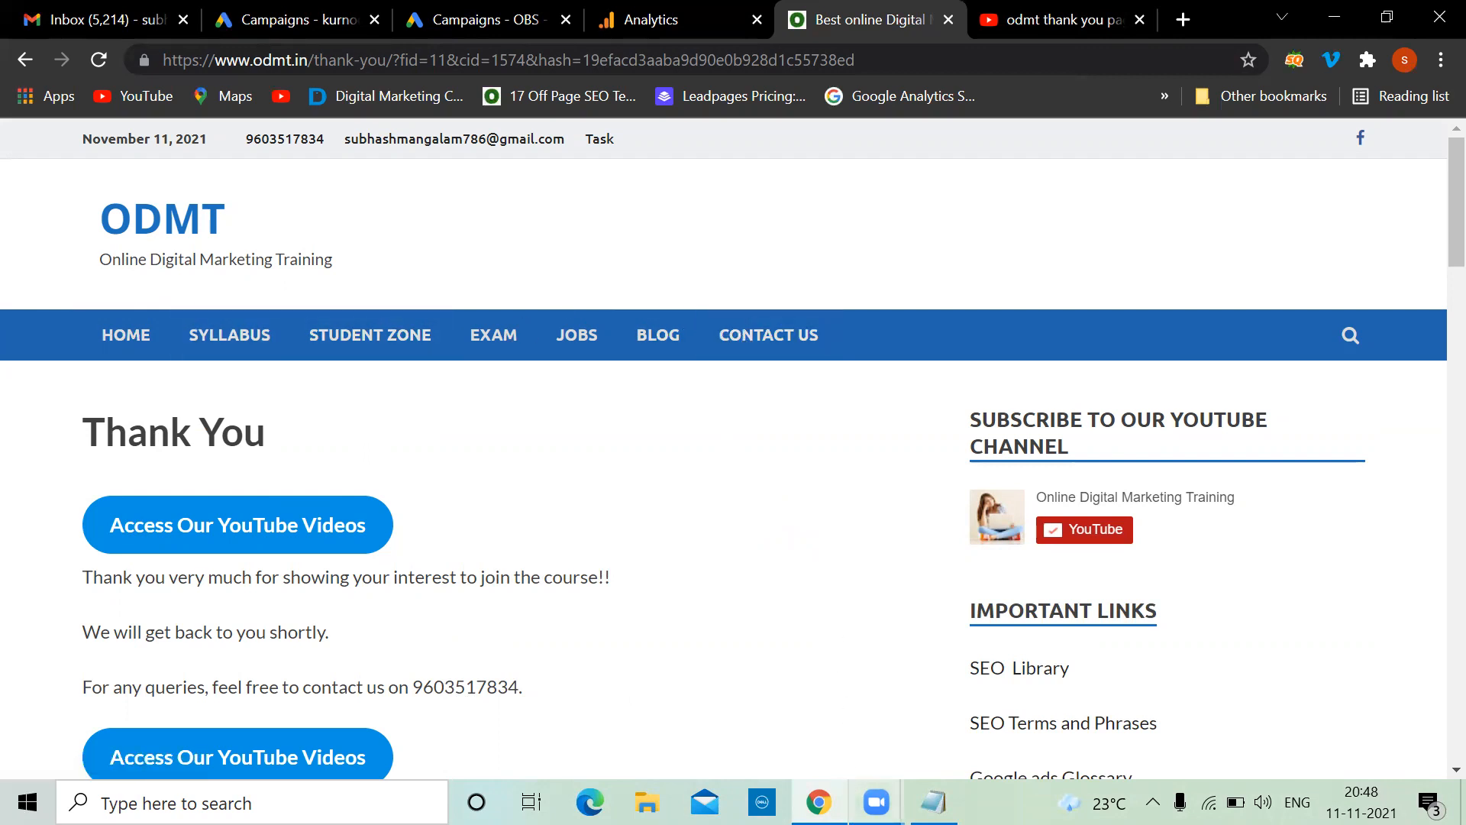
# Check the YouTube results and the ODMT thank-you page, then move to the Google Analytics home page
pyautogui.click(877, 802)
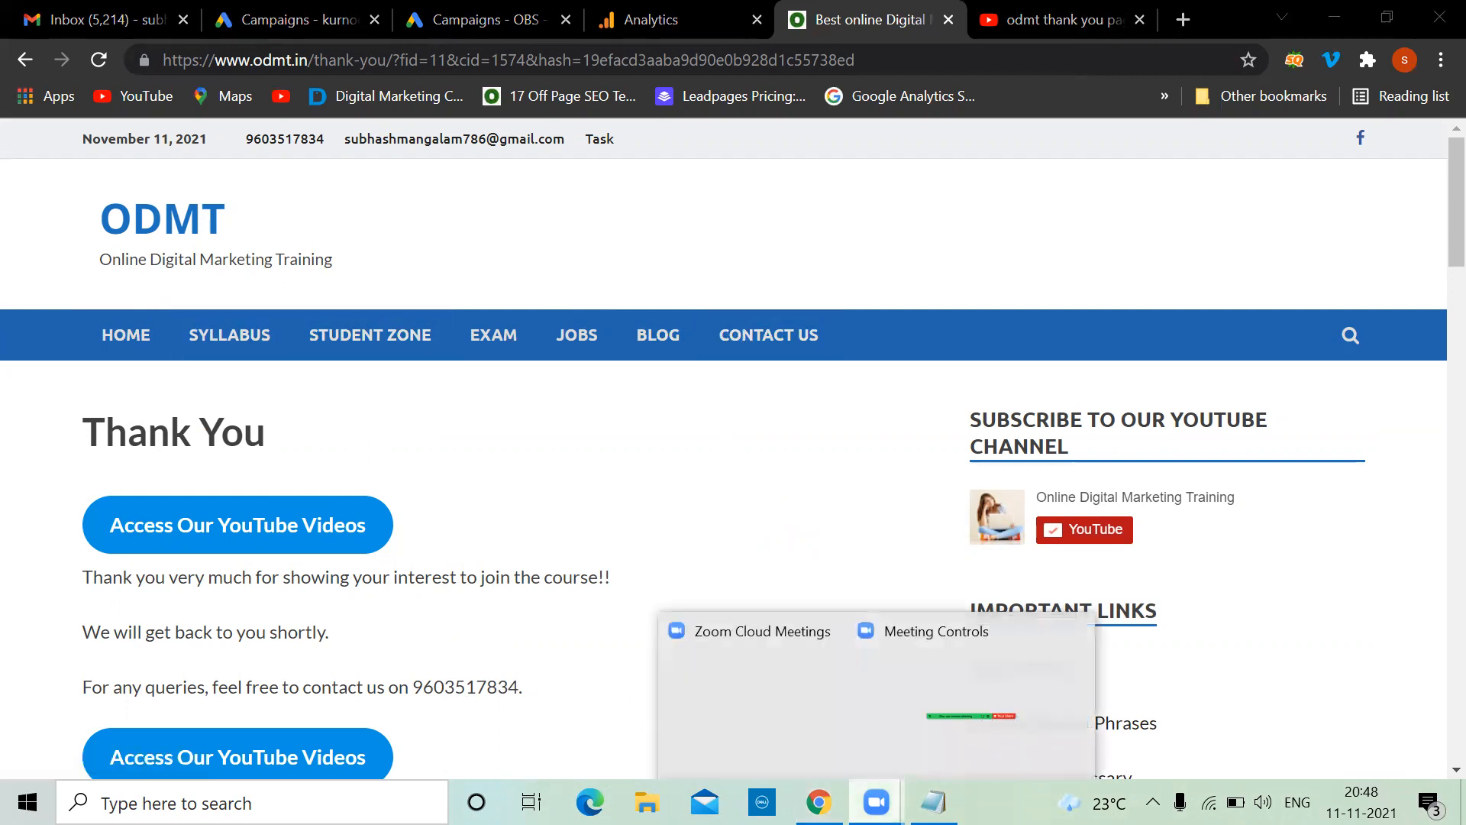
pyautogui.click(628, 387)
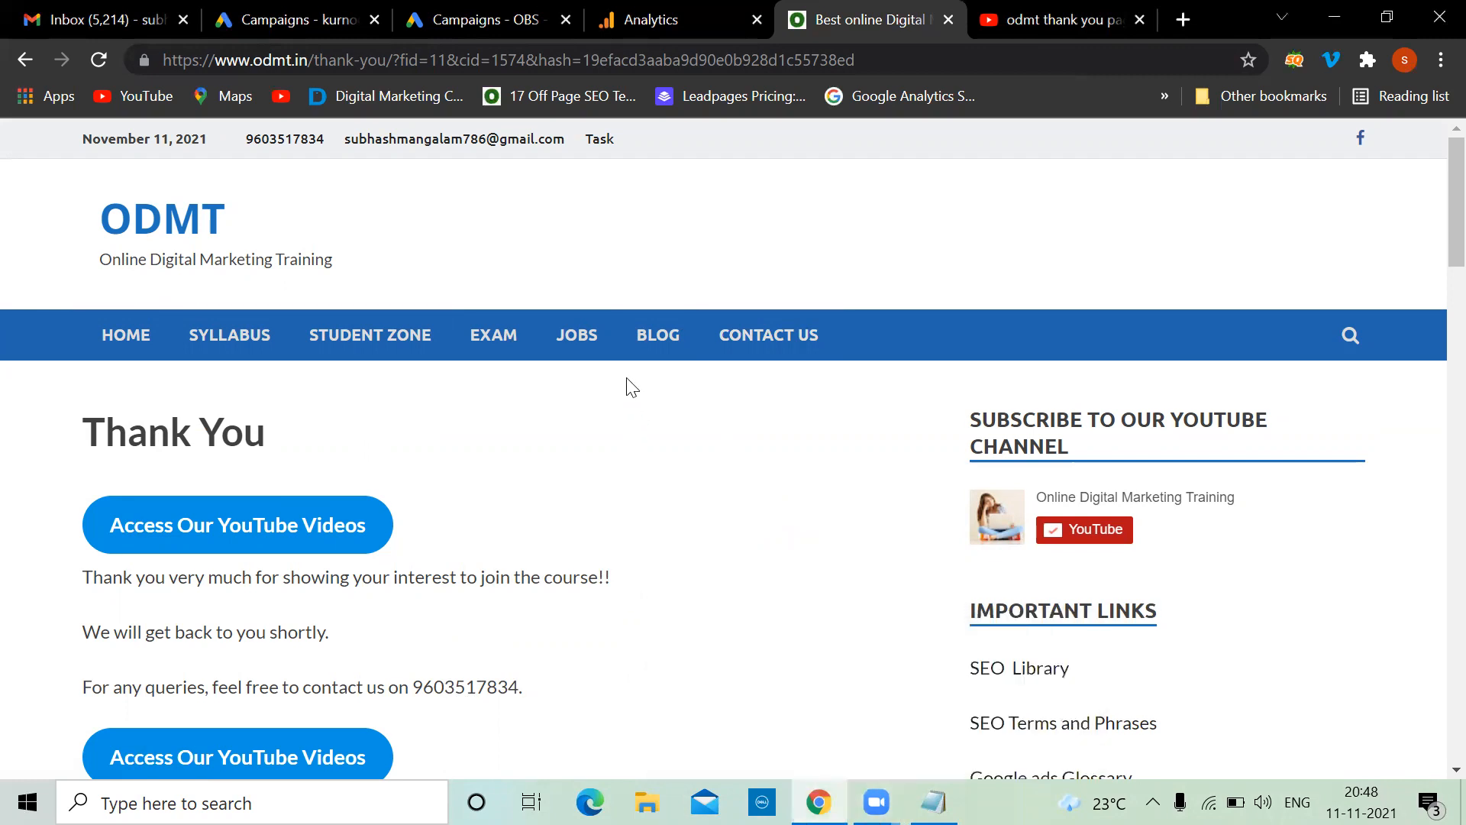
pyautogui.click(1095, 15)
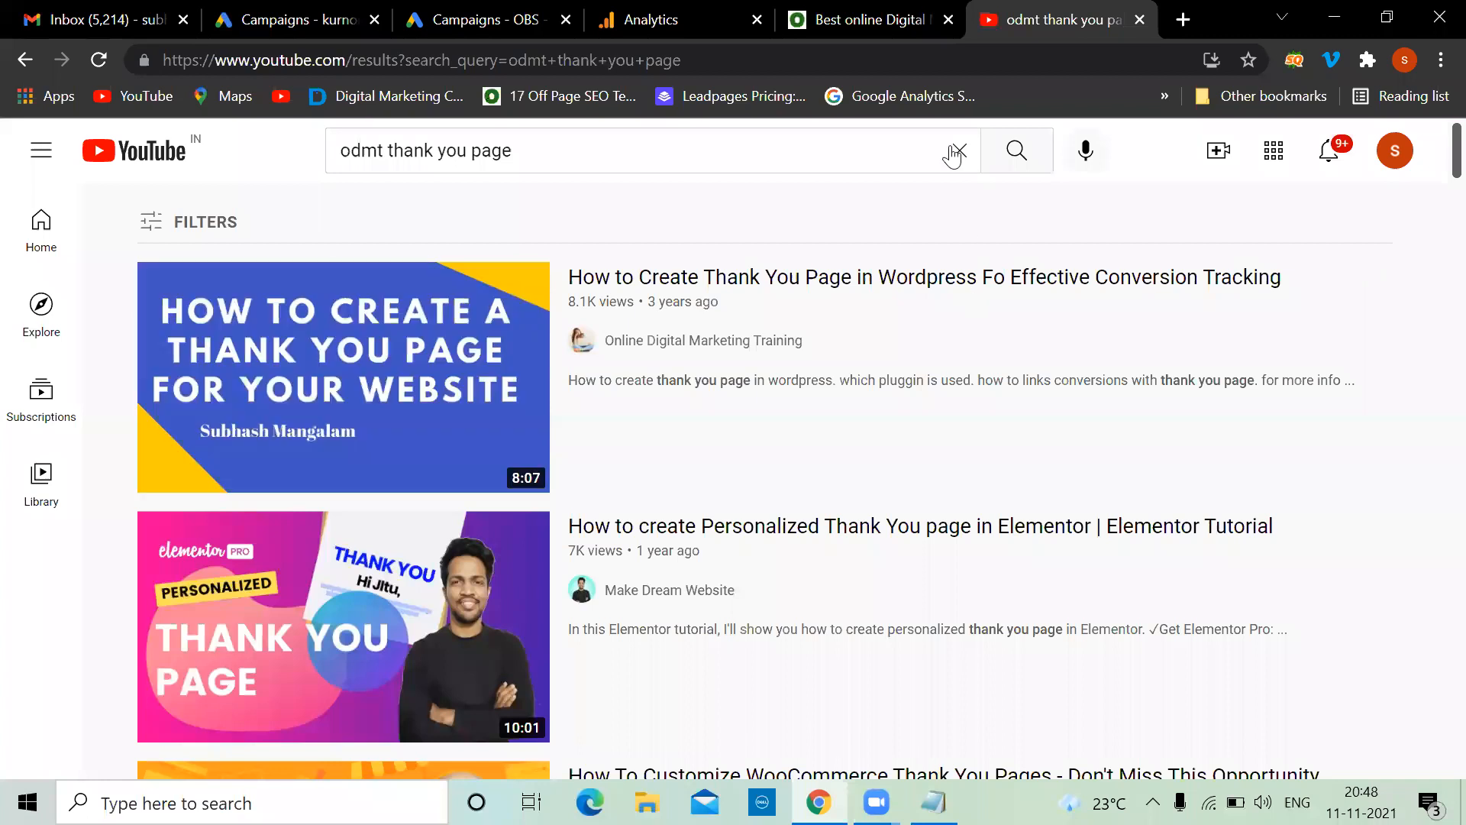
pyautogui.click(886, 16)
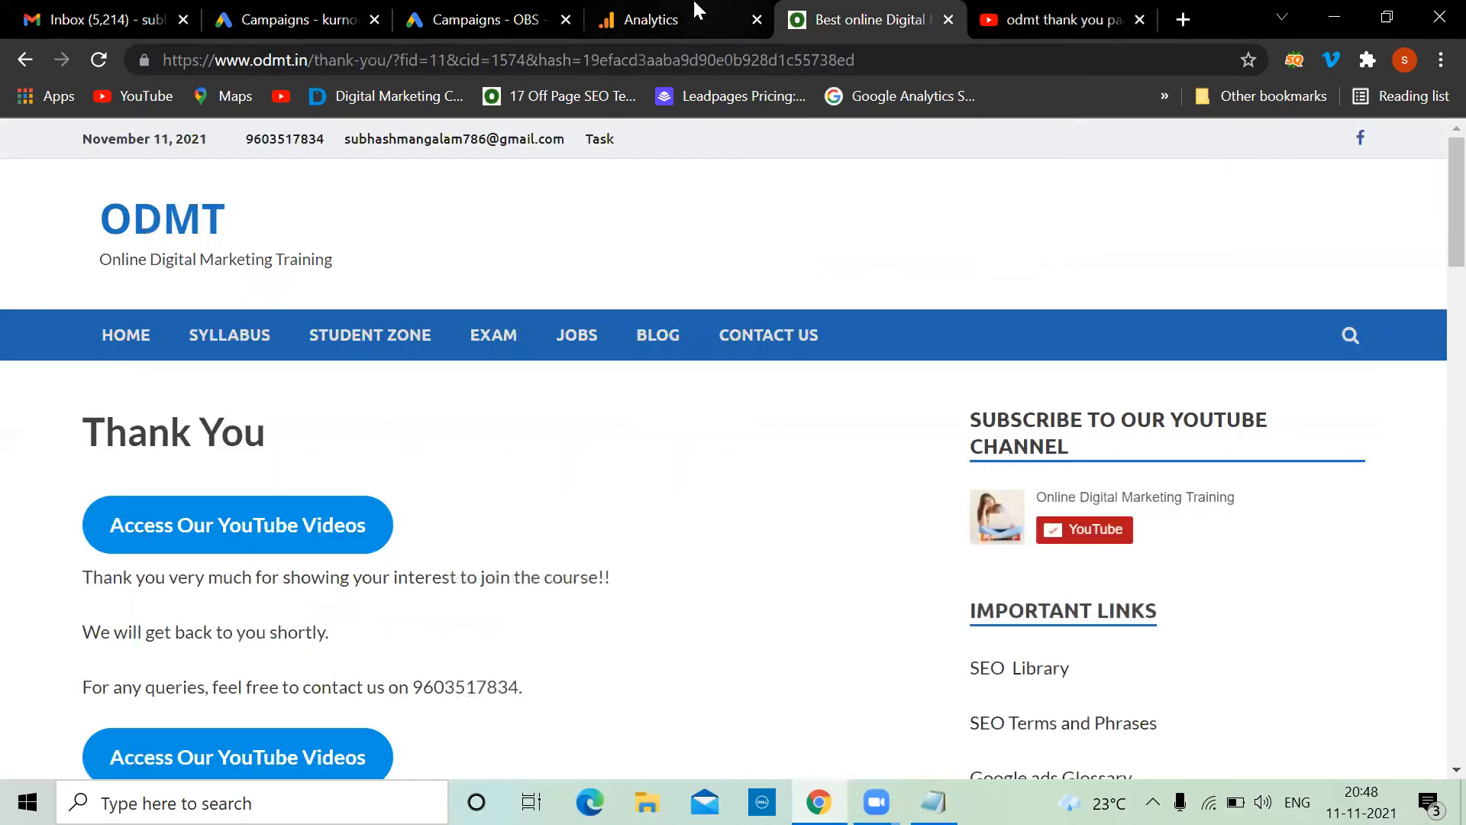
pyautogui.click(693, 14)
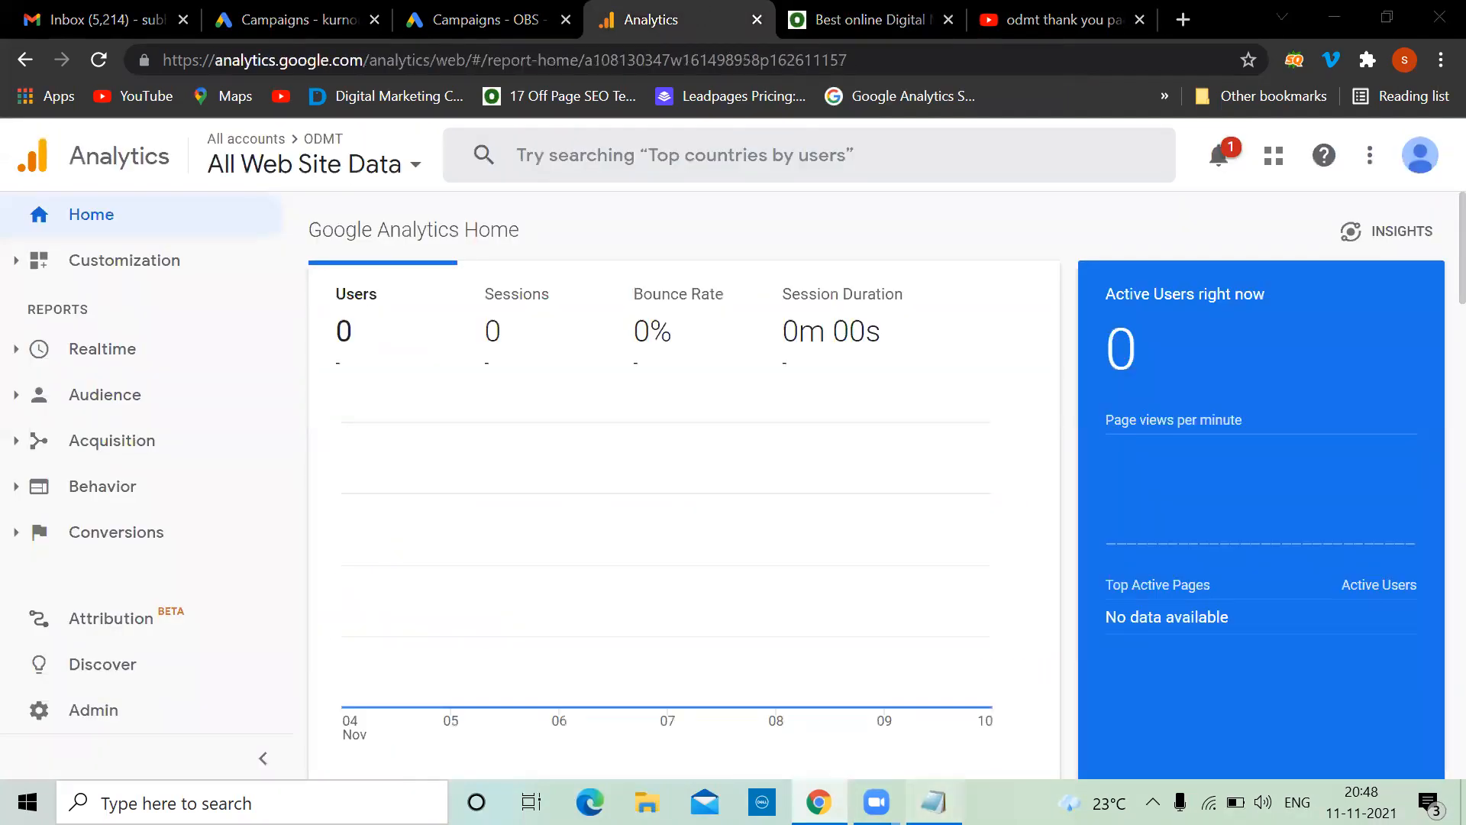
# Extend the Notepad method line to read '1.Google ads..code', then go back to the ODMT thank-you page
pyautogui.hotkey('alt', 'Tab')
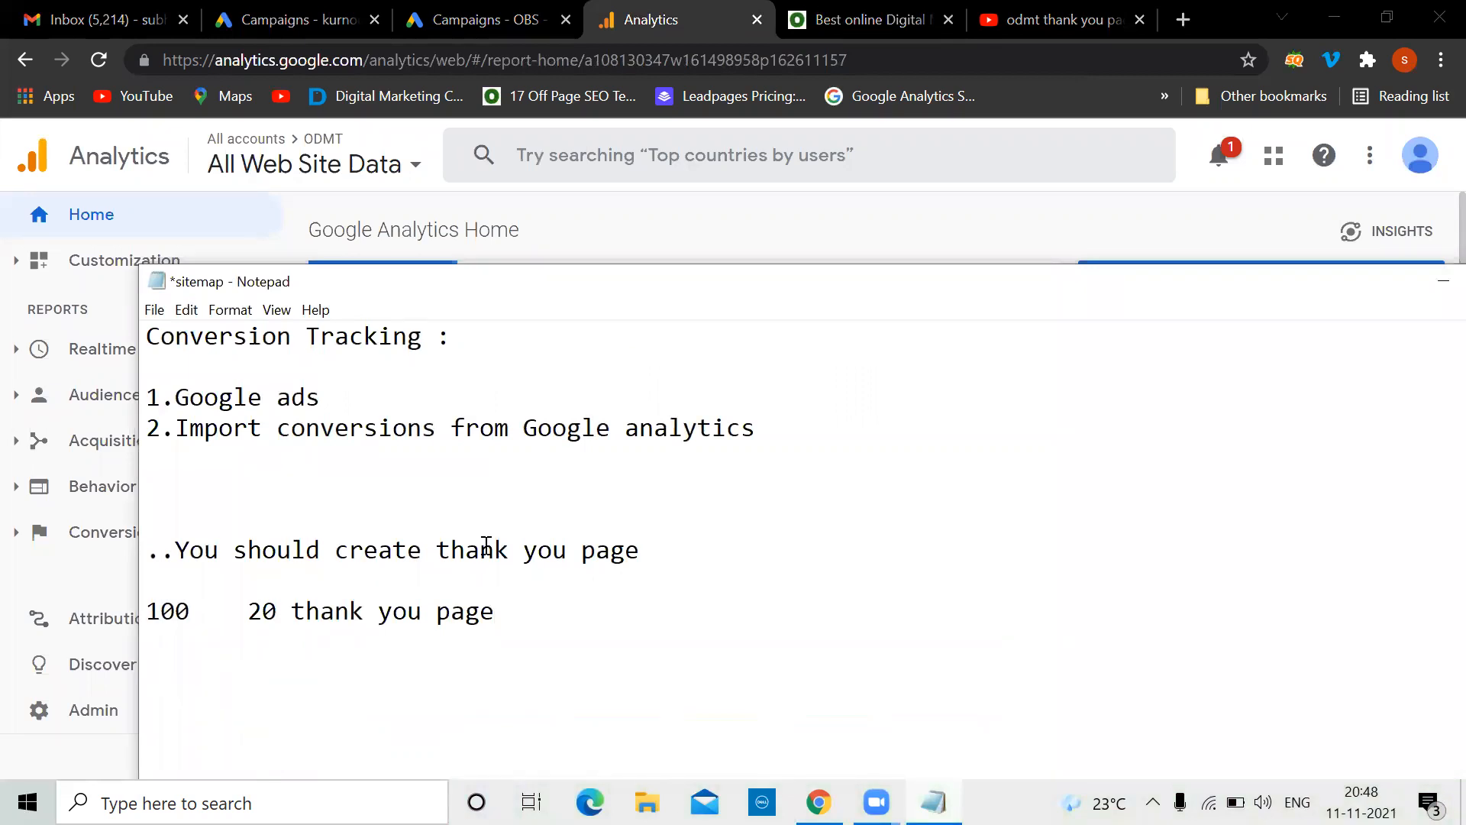
pyautogui.click(325, 397)
pyautogui.write('..code')
pyautogui.click(837, 10)
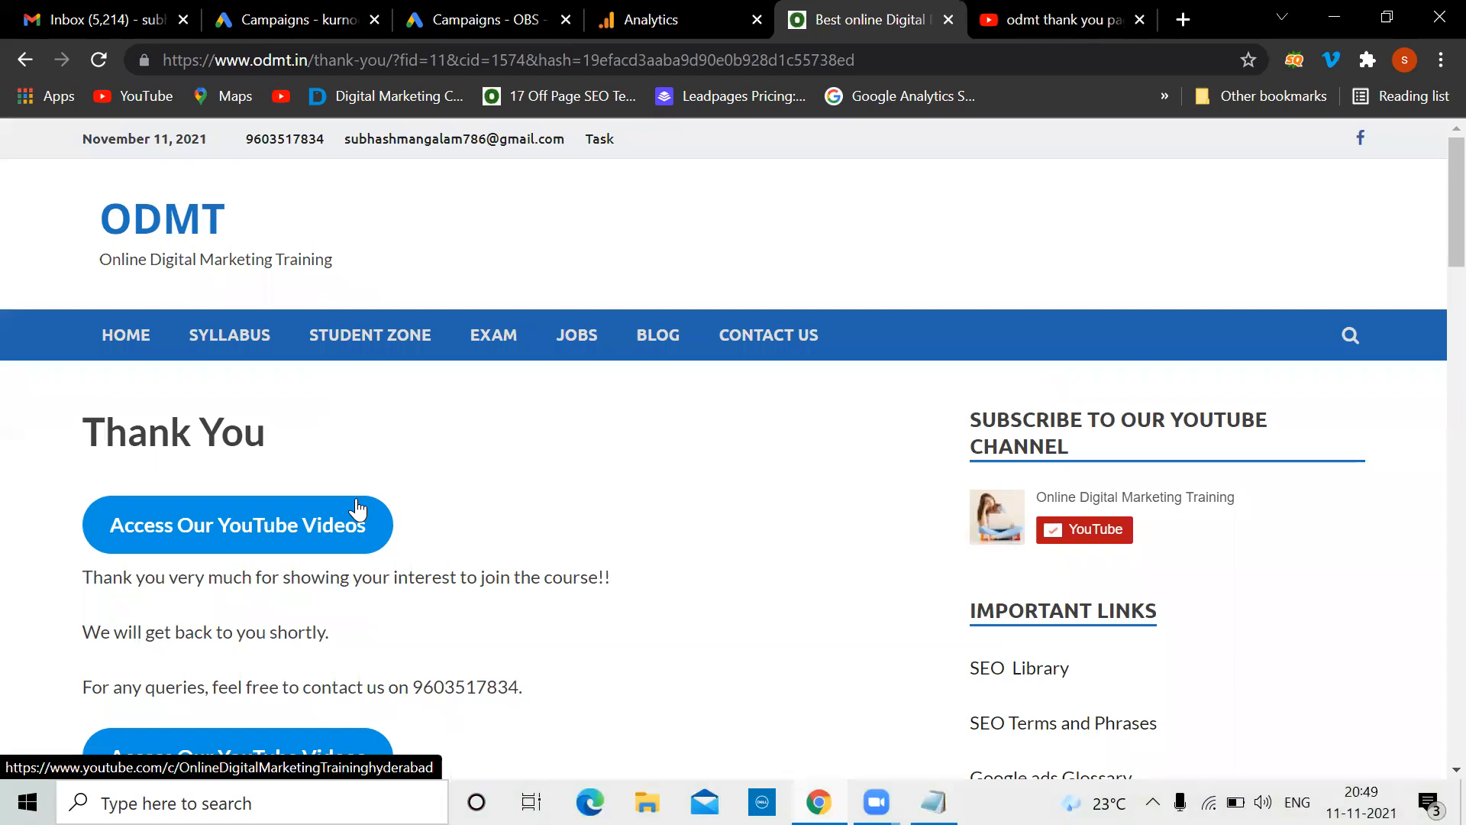
# Move from the kurnool and ODMT tabs to the OBS account's Tools & Settings, with the notes in front
pyautogui.click(249, 15)
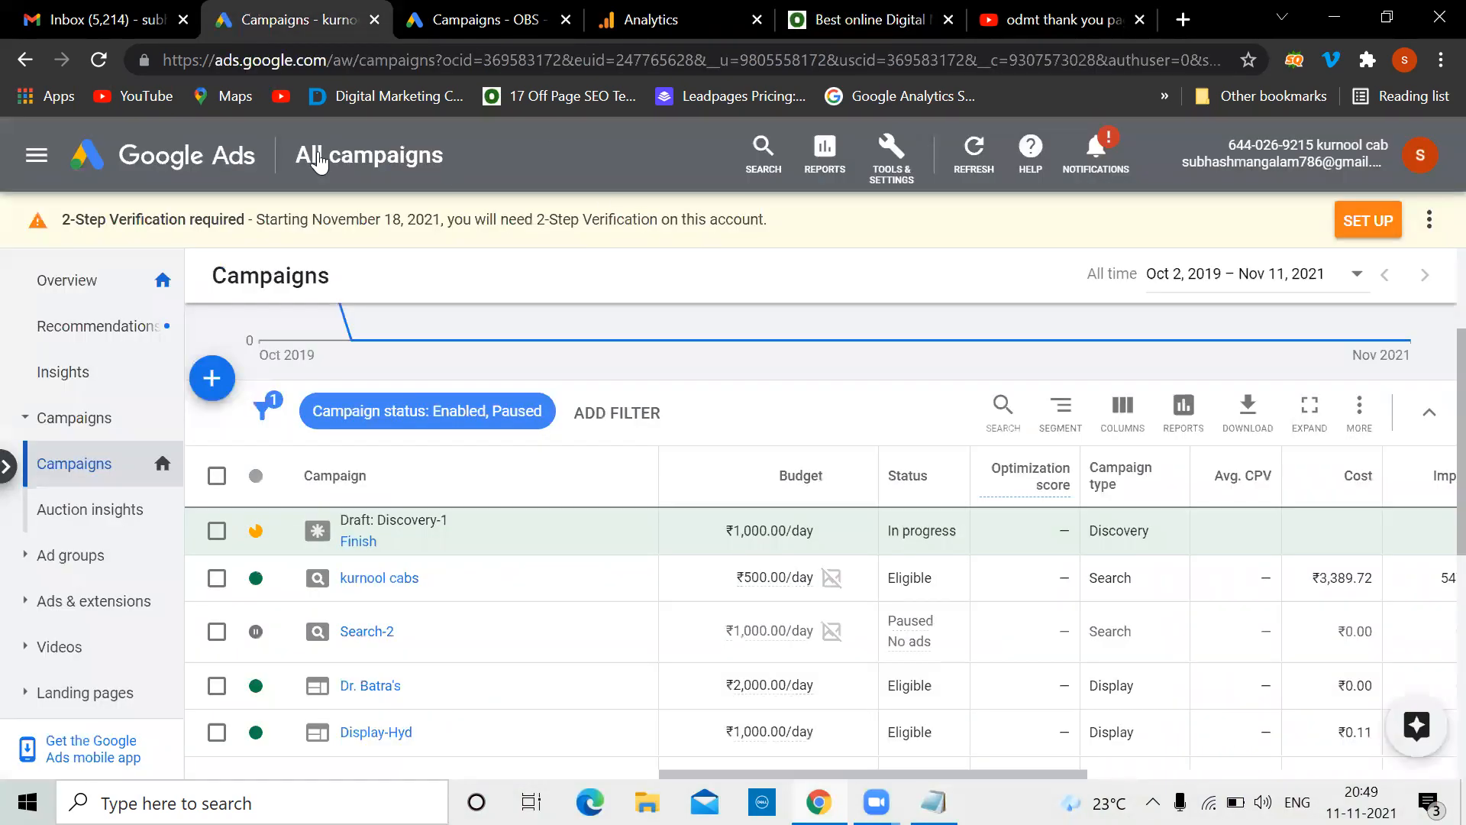
pyautogui.click(216, 161)
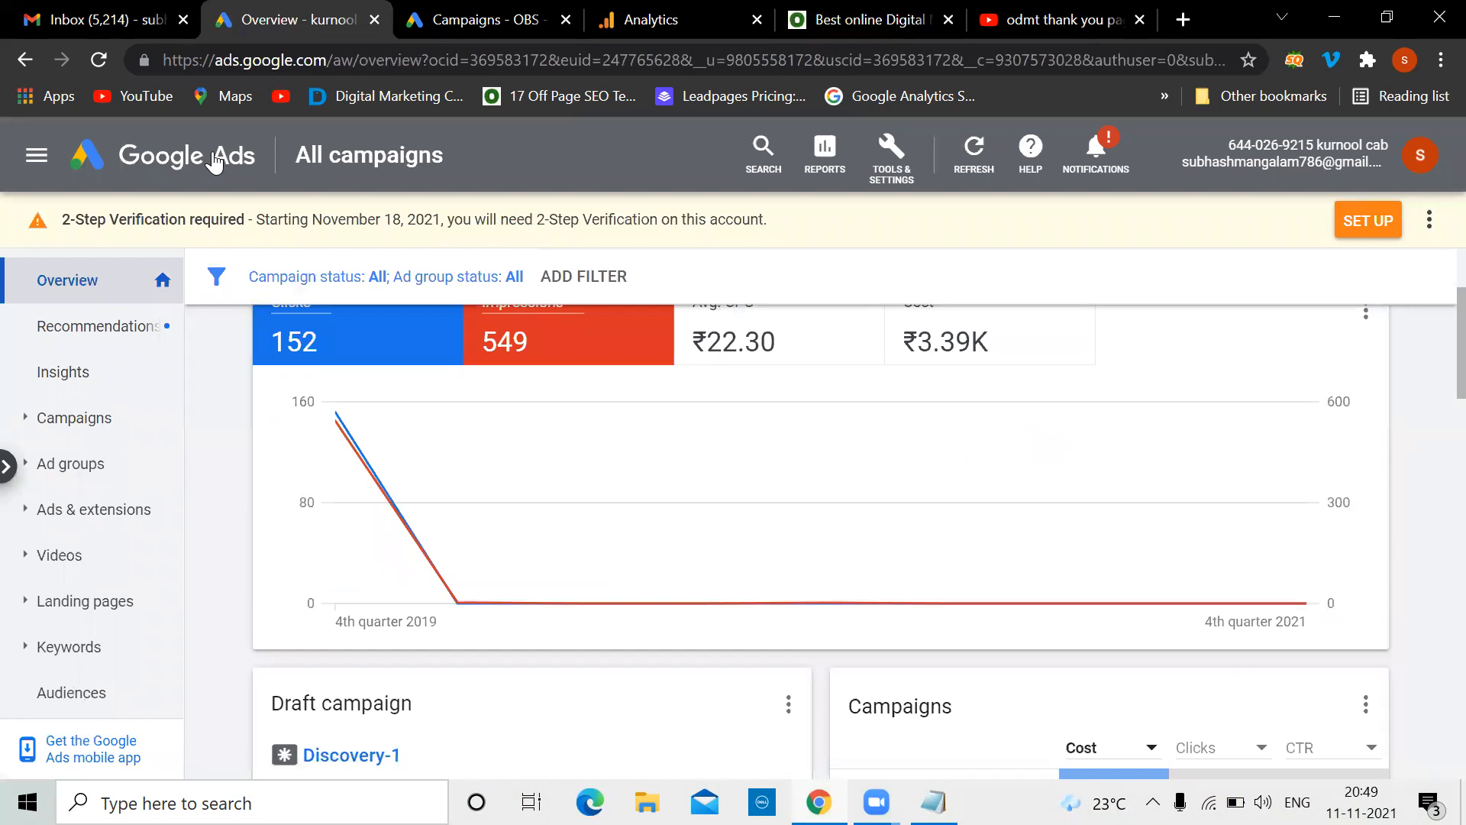
pyautogui.click(863, 3)
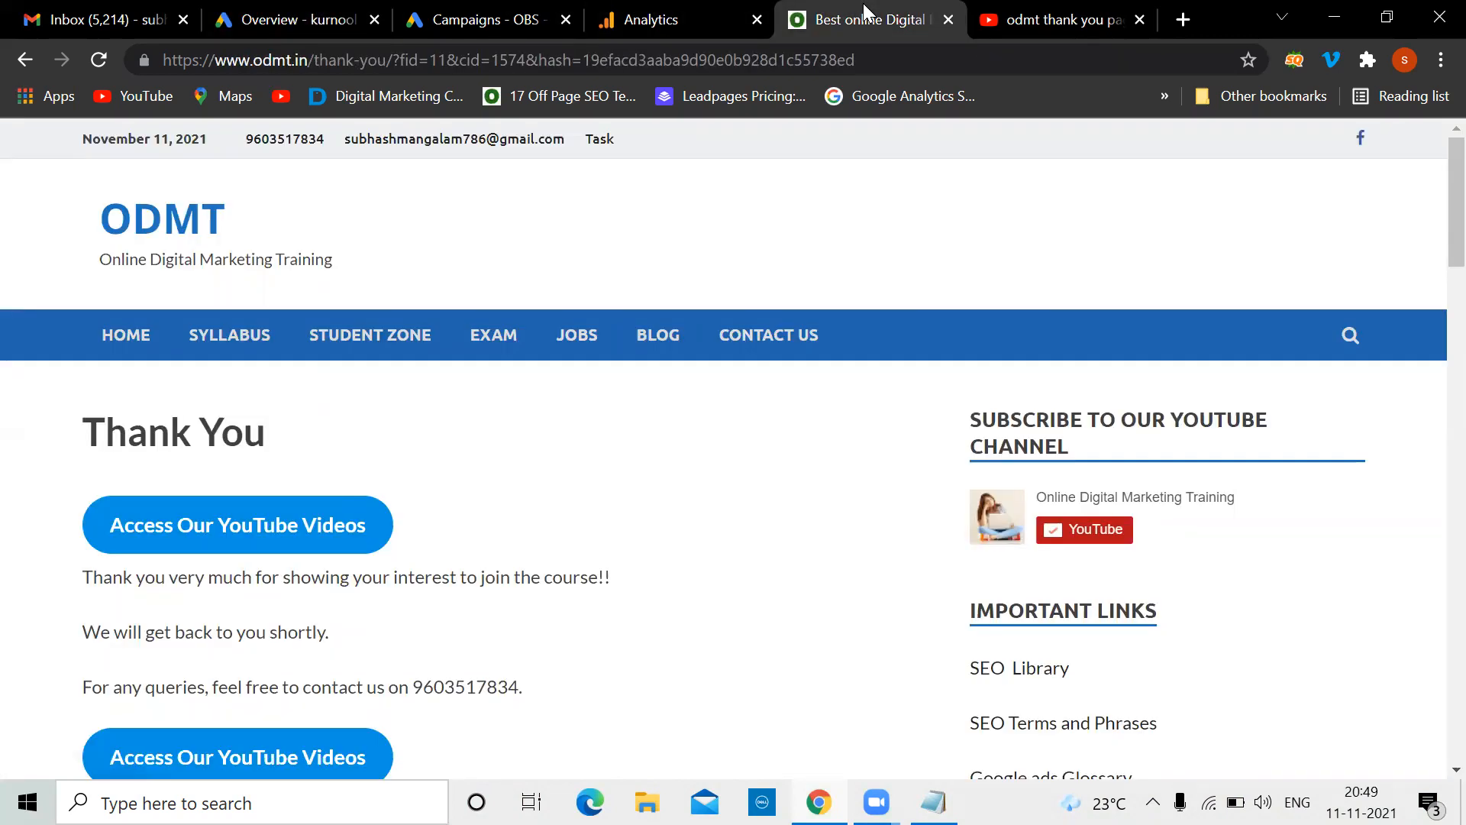
pyautogui.click(147, 236)
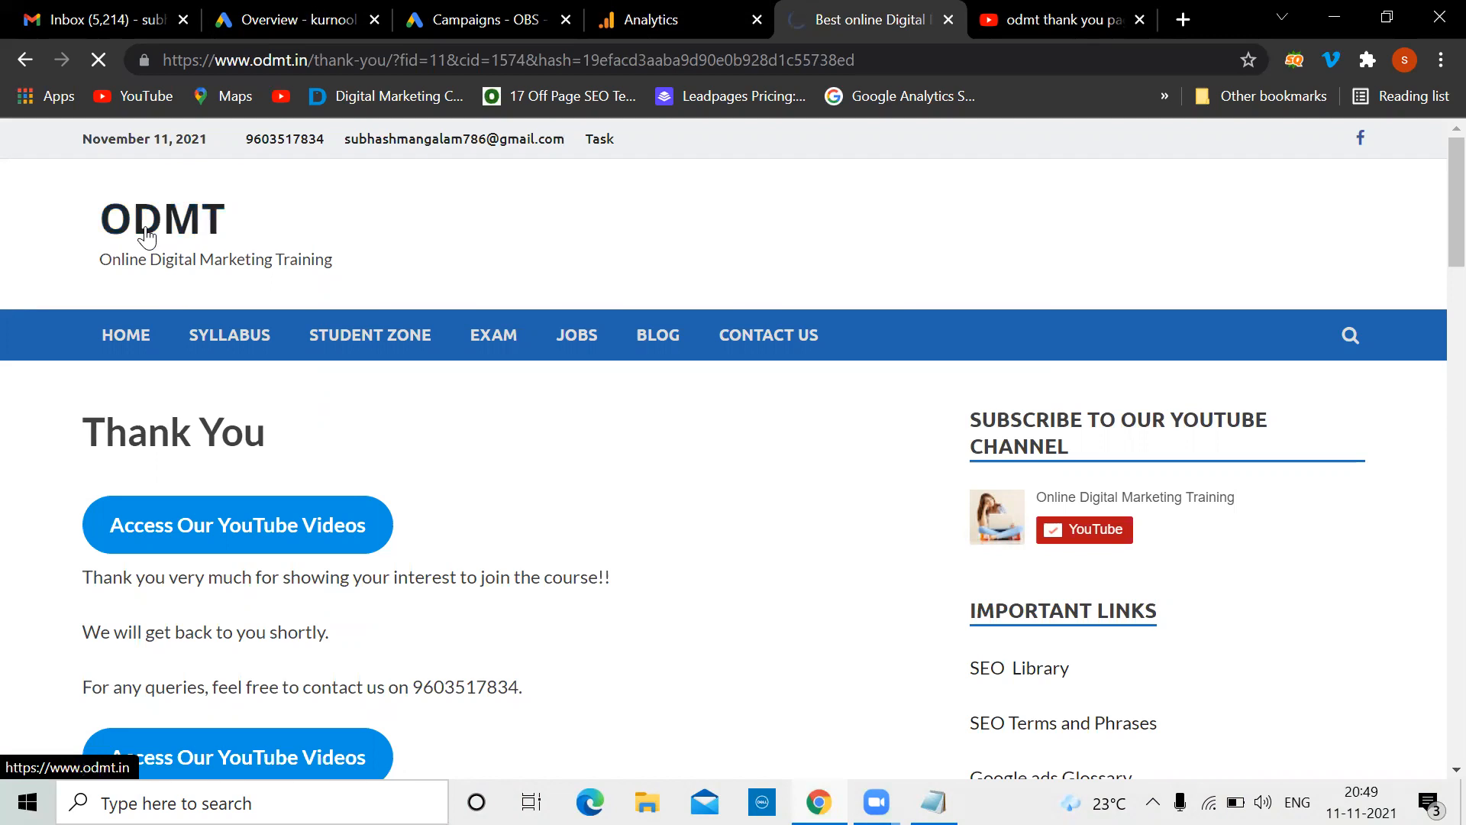
pyautogui.click(438, 9)
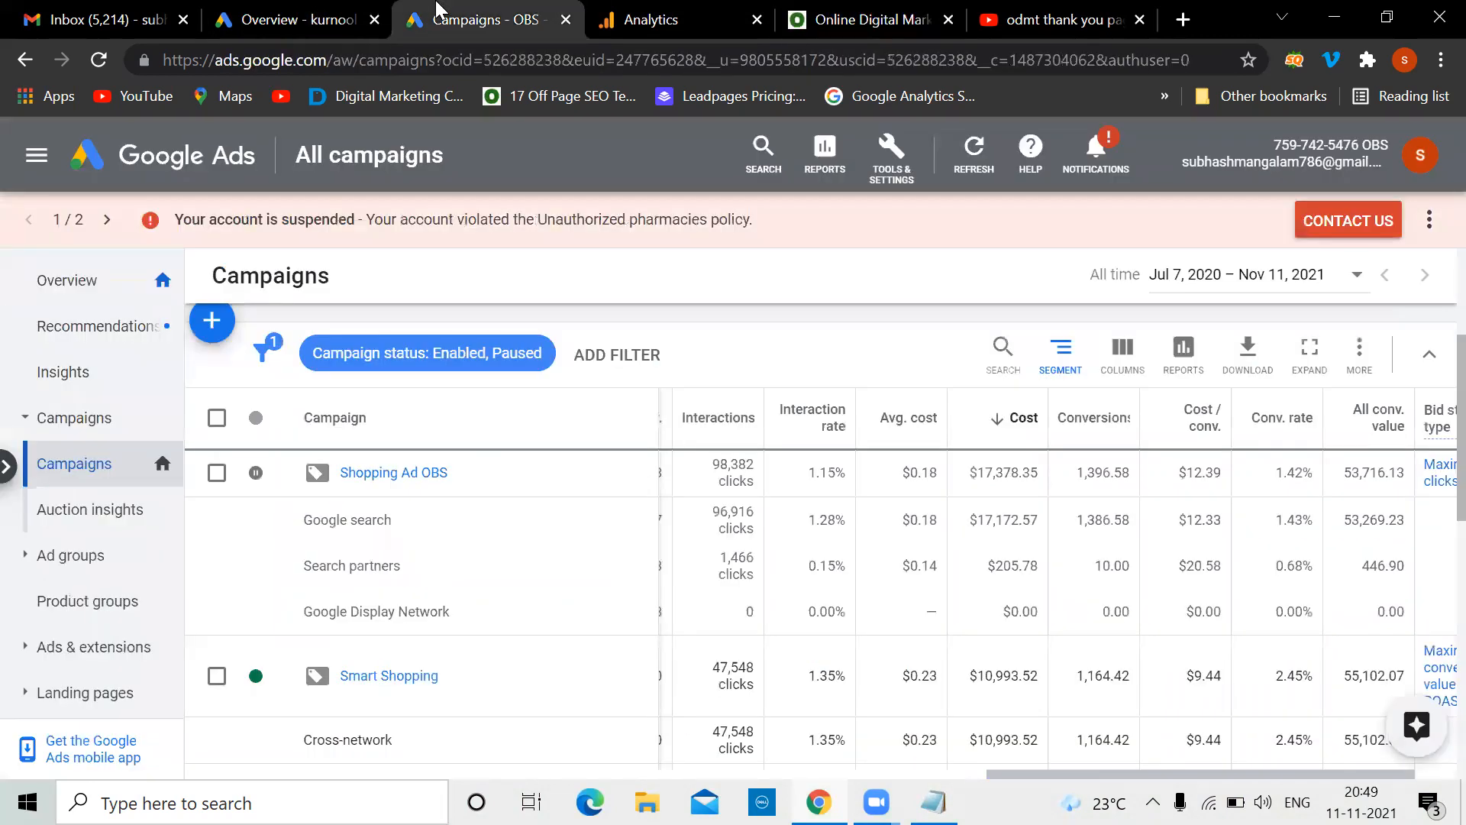
pyautogui.click(892, 188)
pyautogui.hotkey('alt', 'Tab')
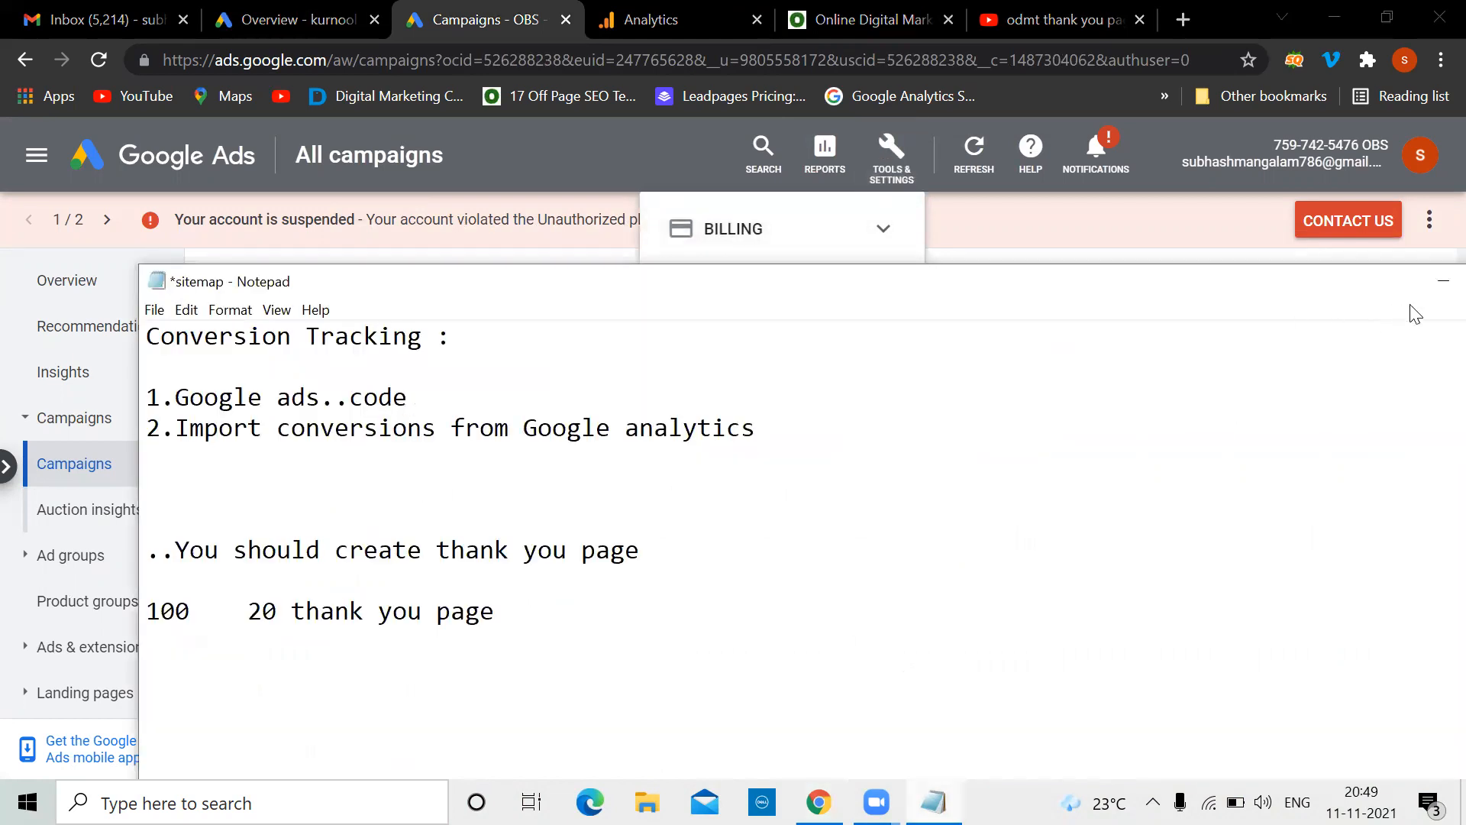
# Minimize the notes and start a new conversion action from Measurement > Conversions
pyautogui.click(1442, 281)
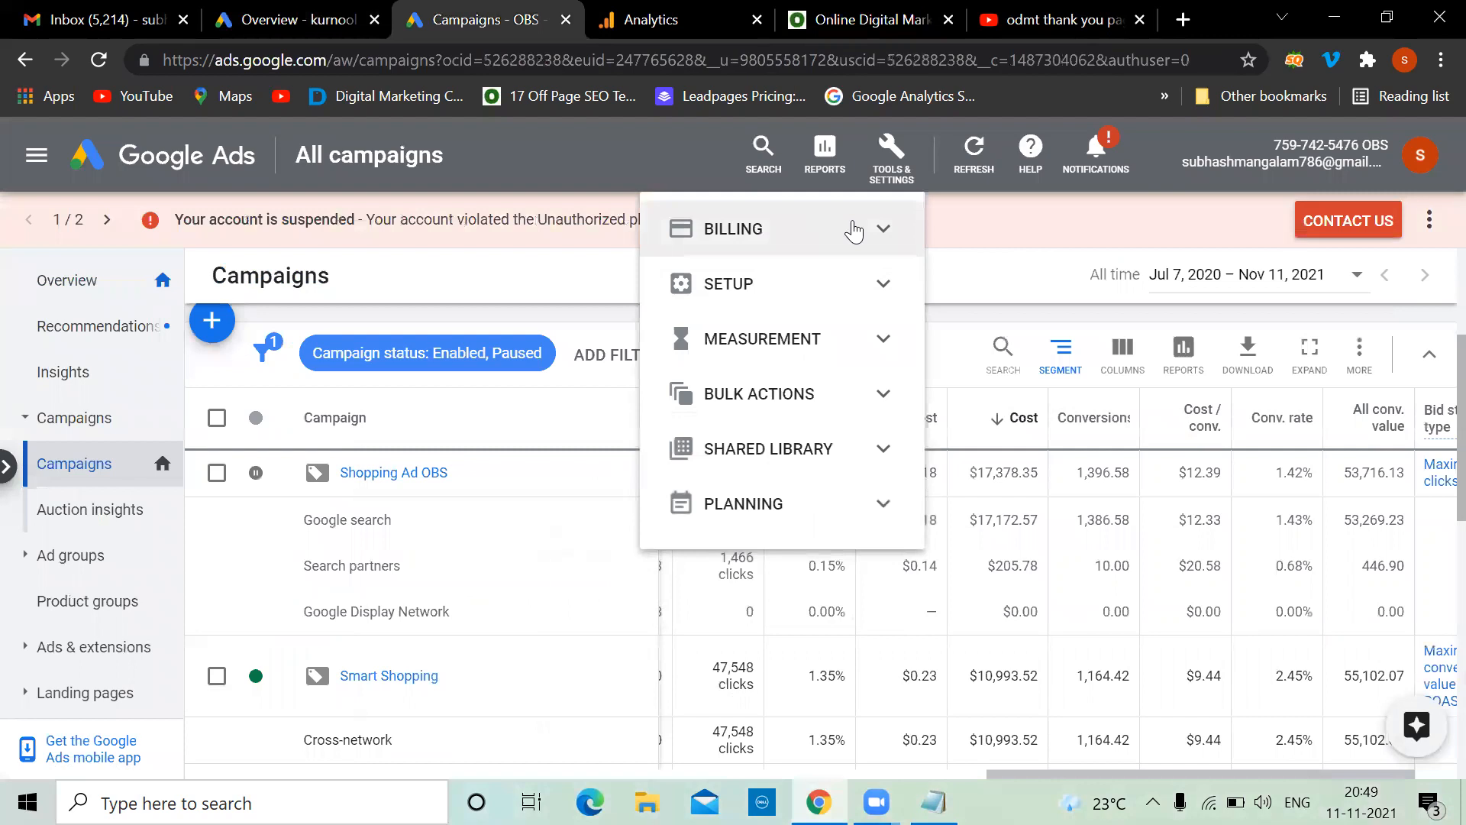
pyautogui.click(873, 343)
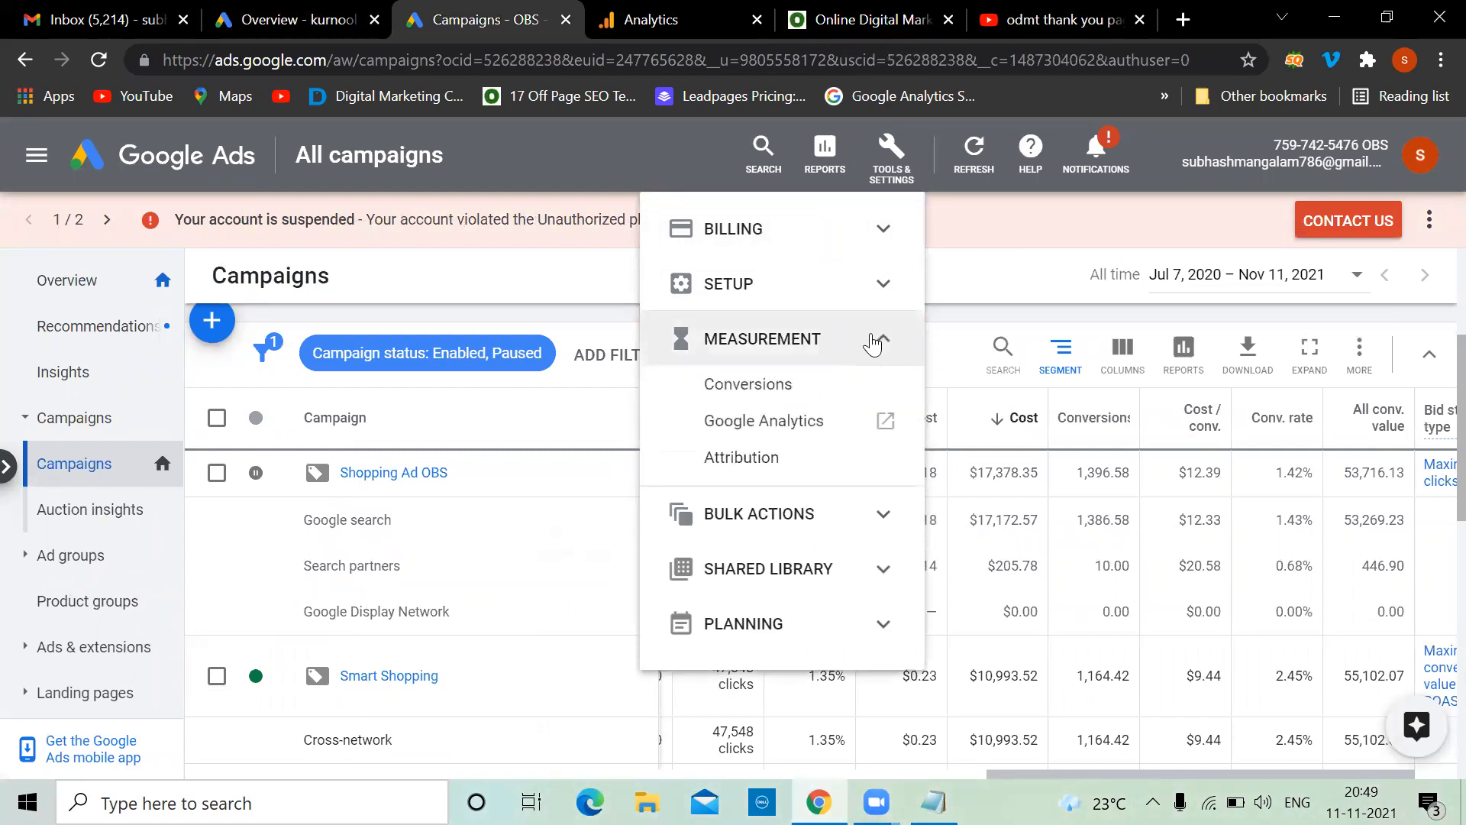
pyautogui.click(751, 387)
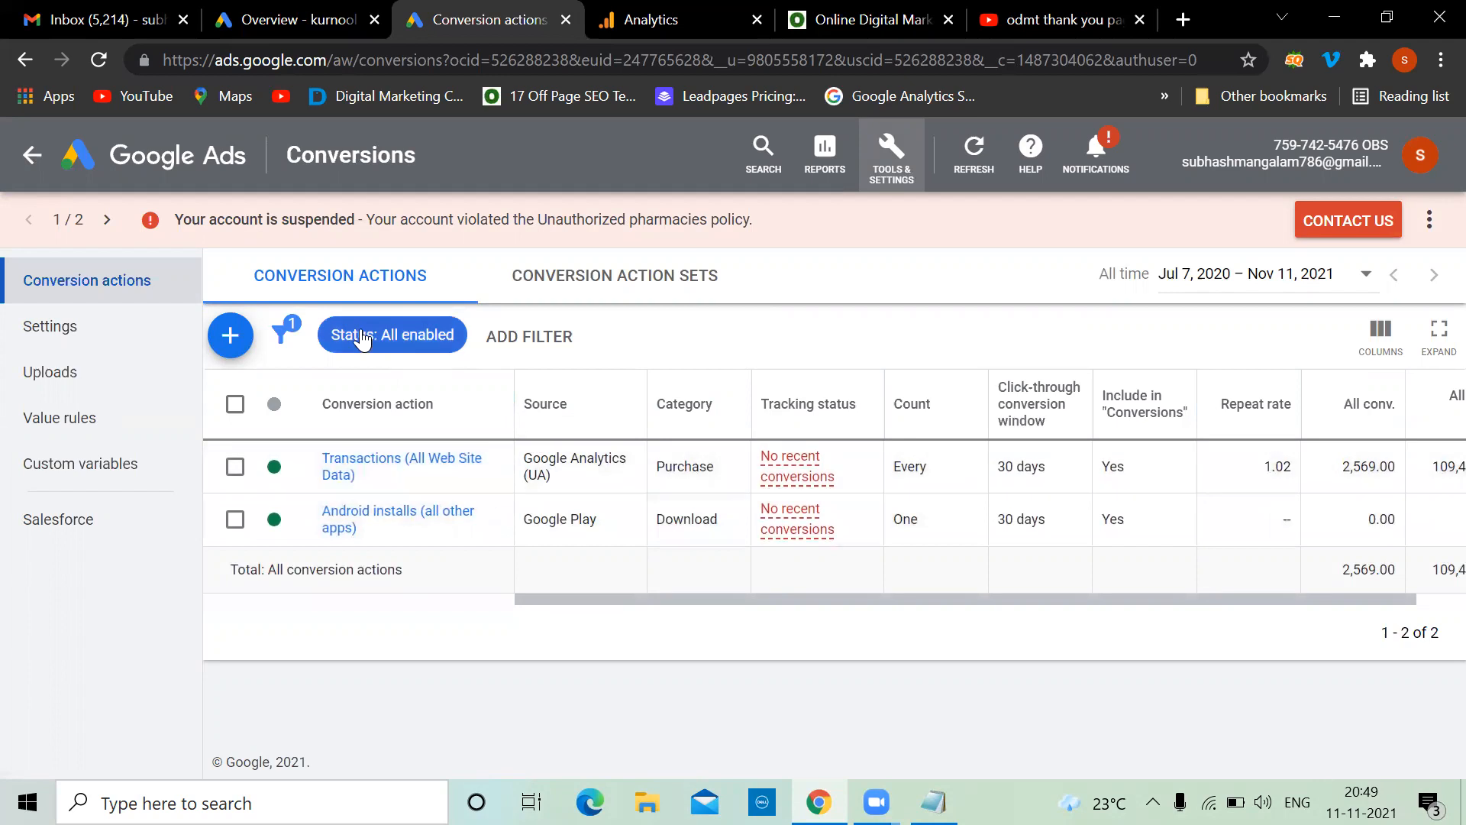
pyautogui.click(234, 334)
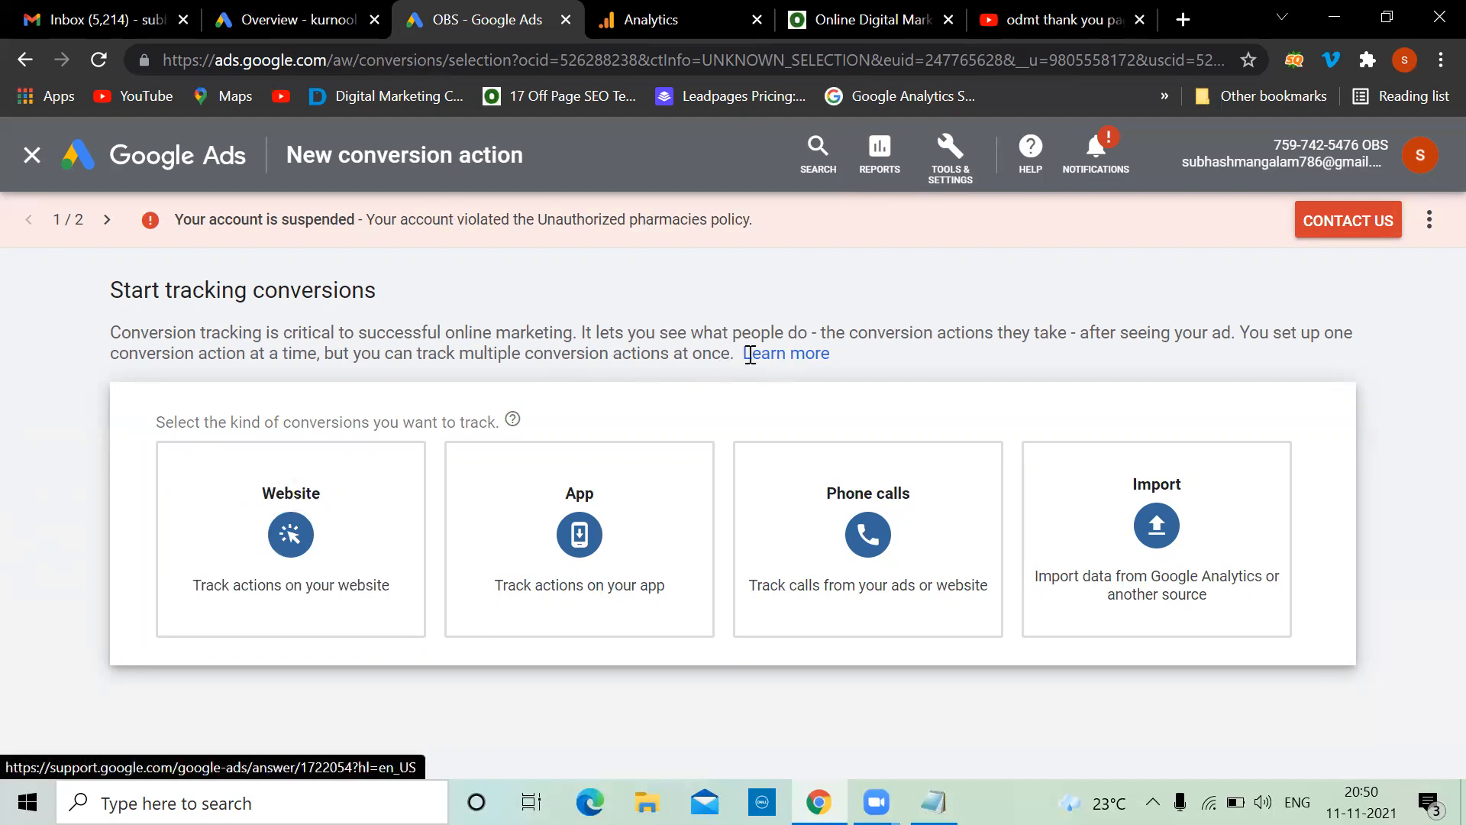
# Choose website conversions and browse the list of conversion categories
pyautogui.moveTo(369, 510)
pyautogui.click(313, 535)
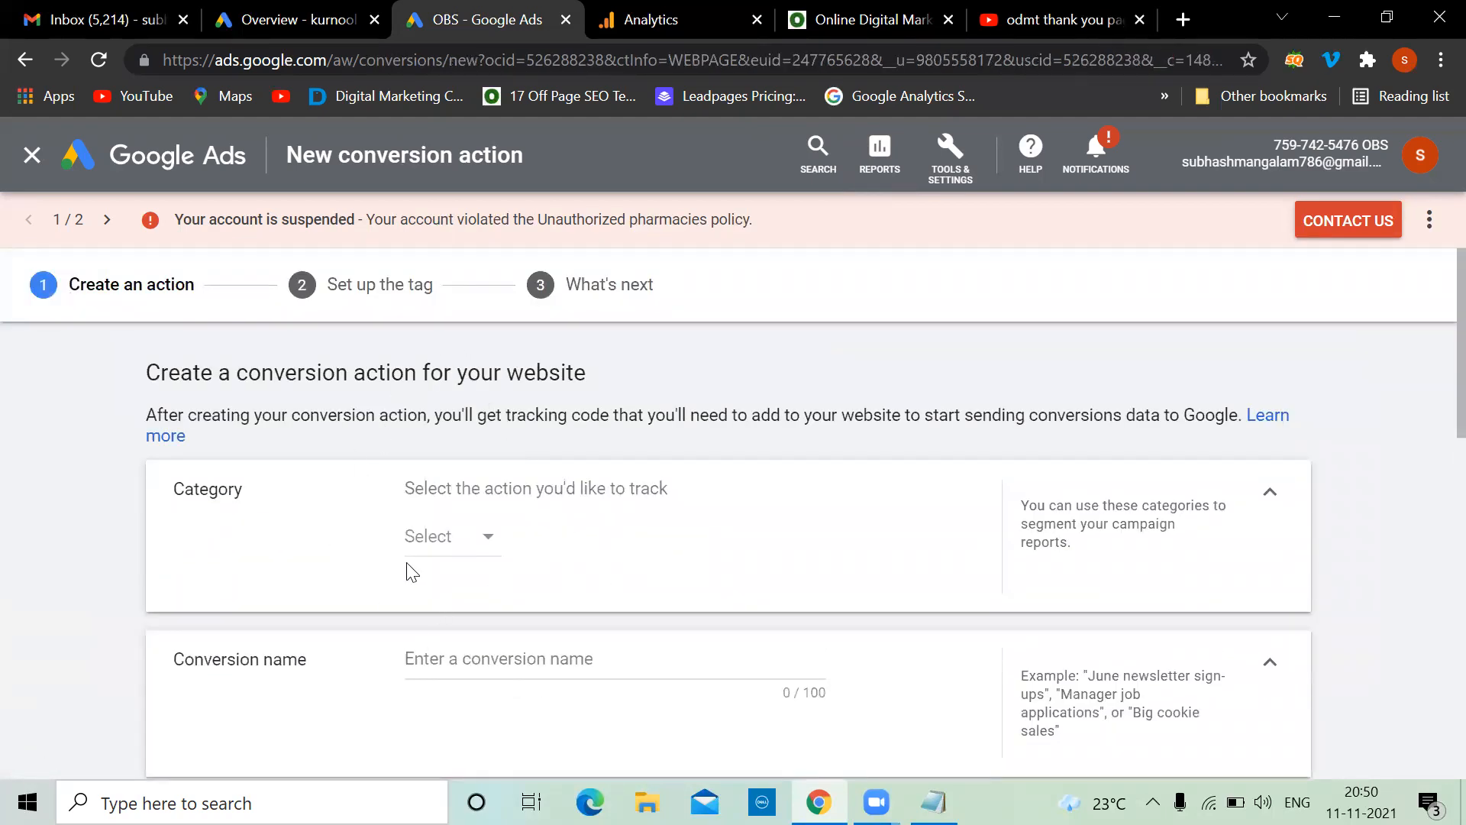
pyautogui.click(482, 544)
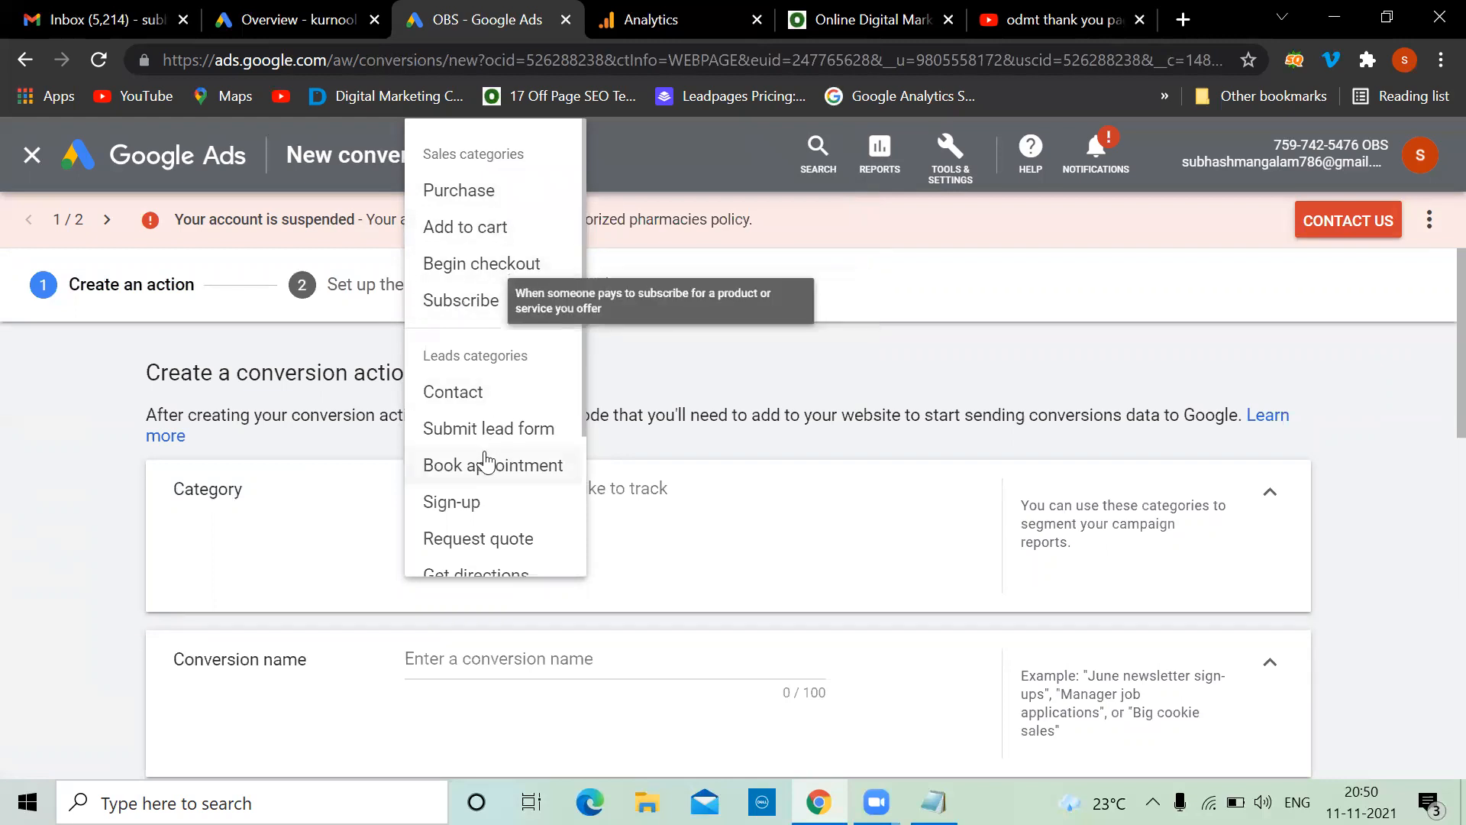
pyautogui.scroll(-2, 485, 461)
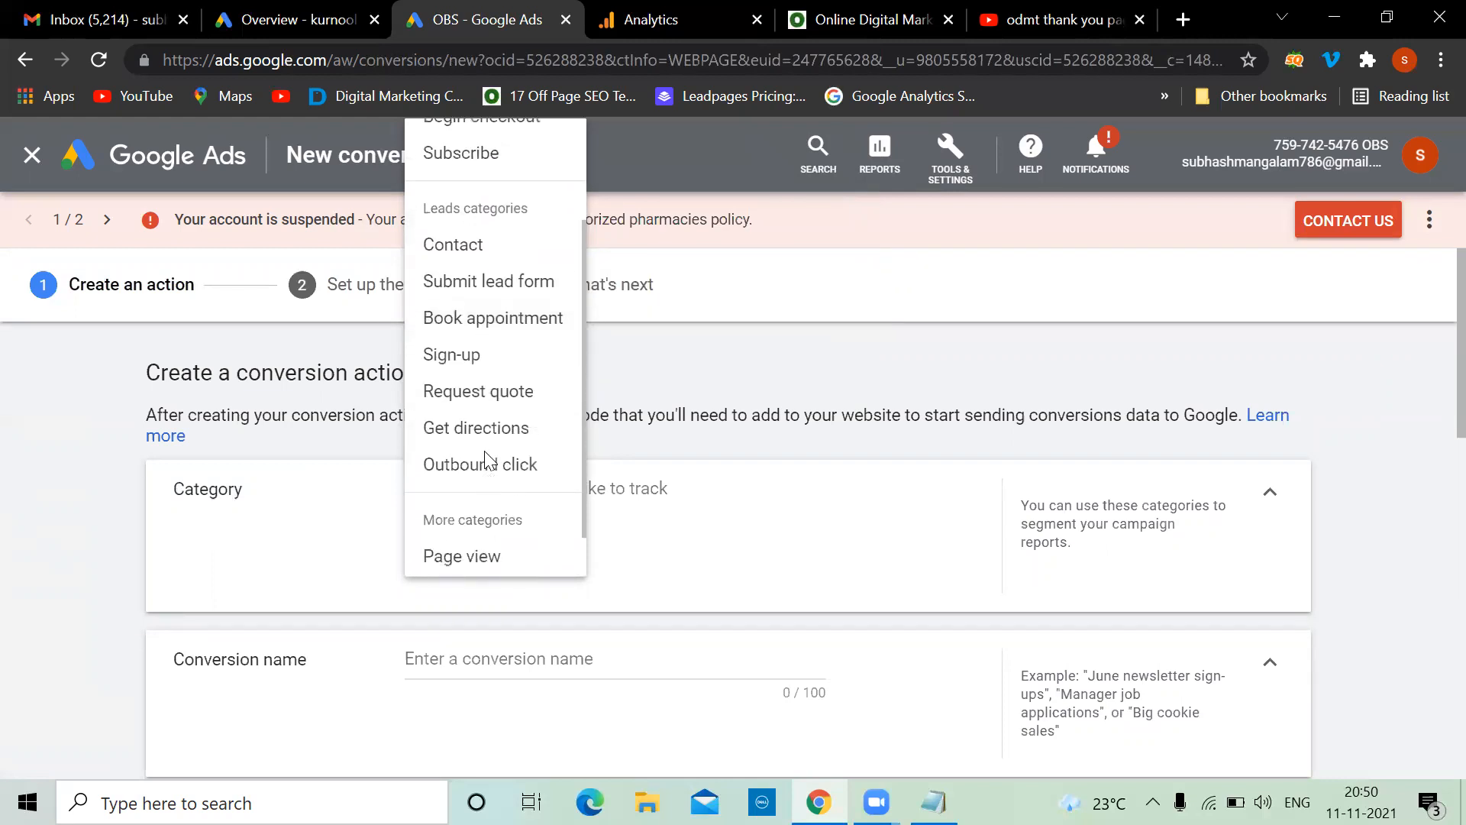
pyautogui.scroll(1, 485, 460)
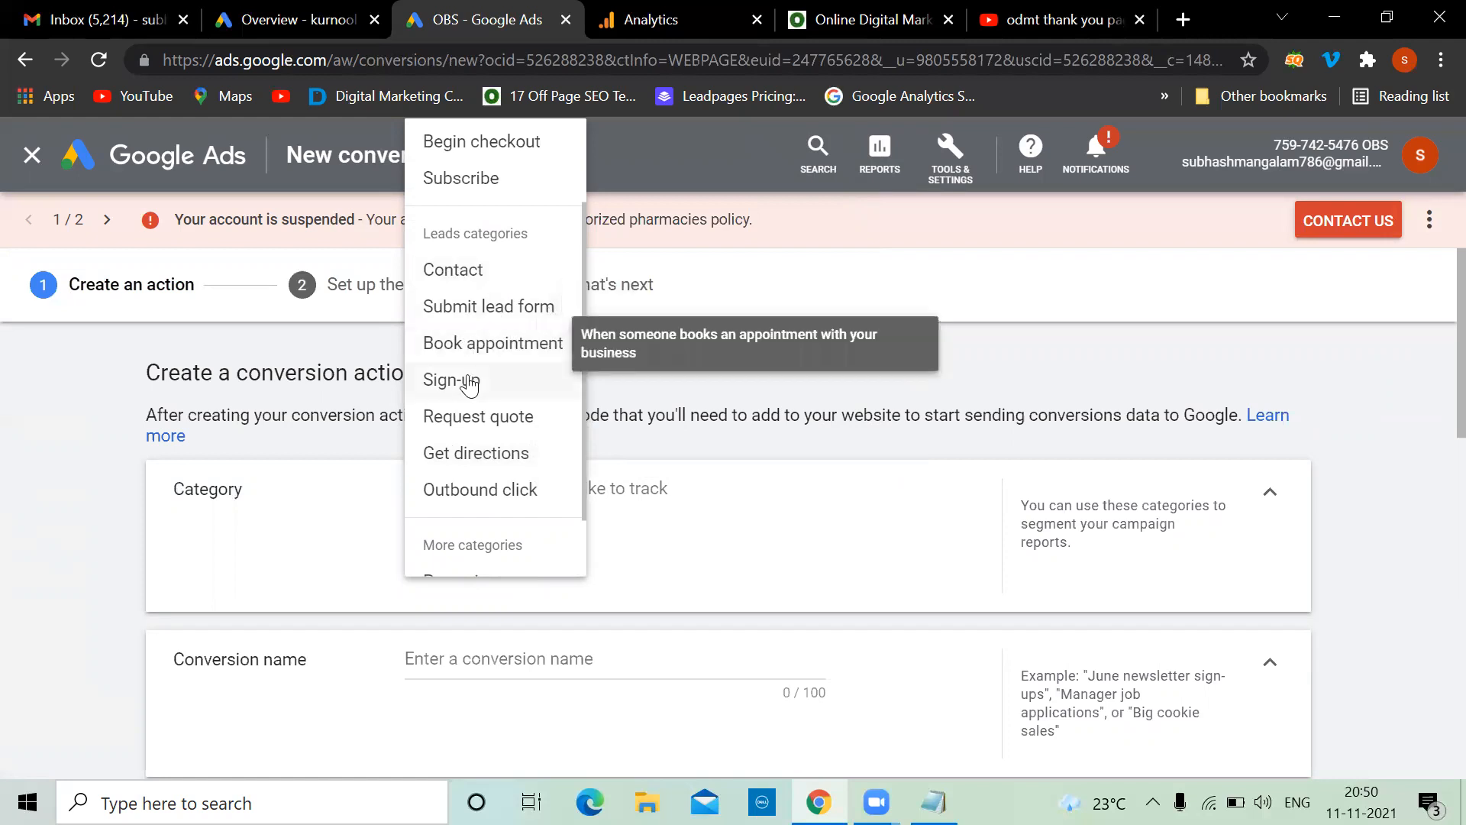
pyautogui.scroll(-1, 504, 427)
pyautogui.scroll(-1, 504, 426)
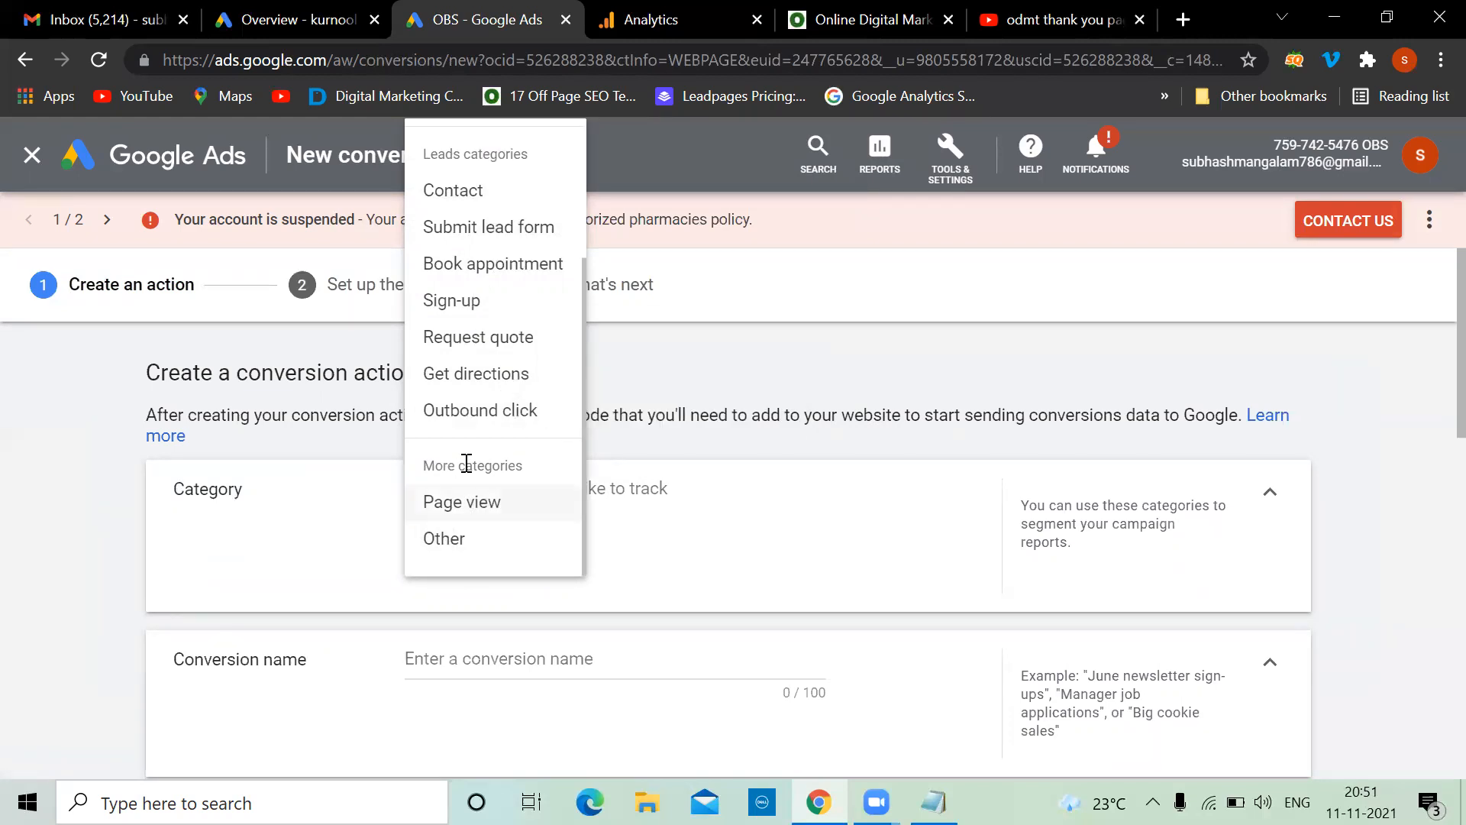
# After a glance at the ODMT home page, pick Contact as the conversion category
pyautogui.click(816, 9)
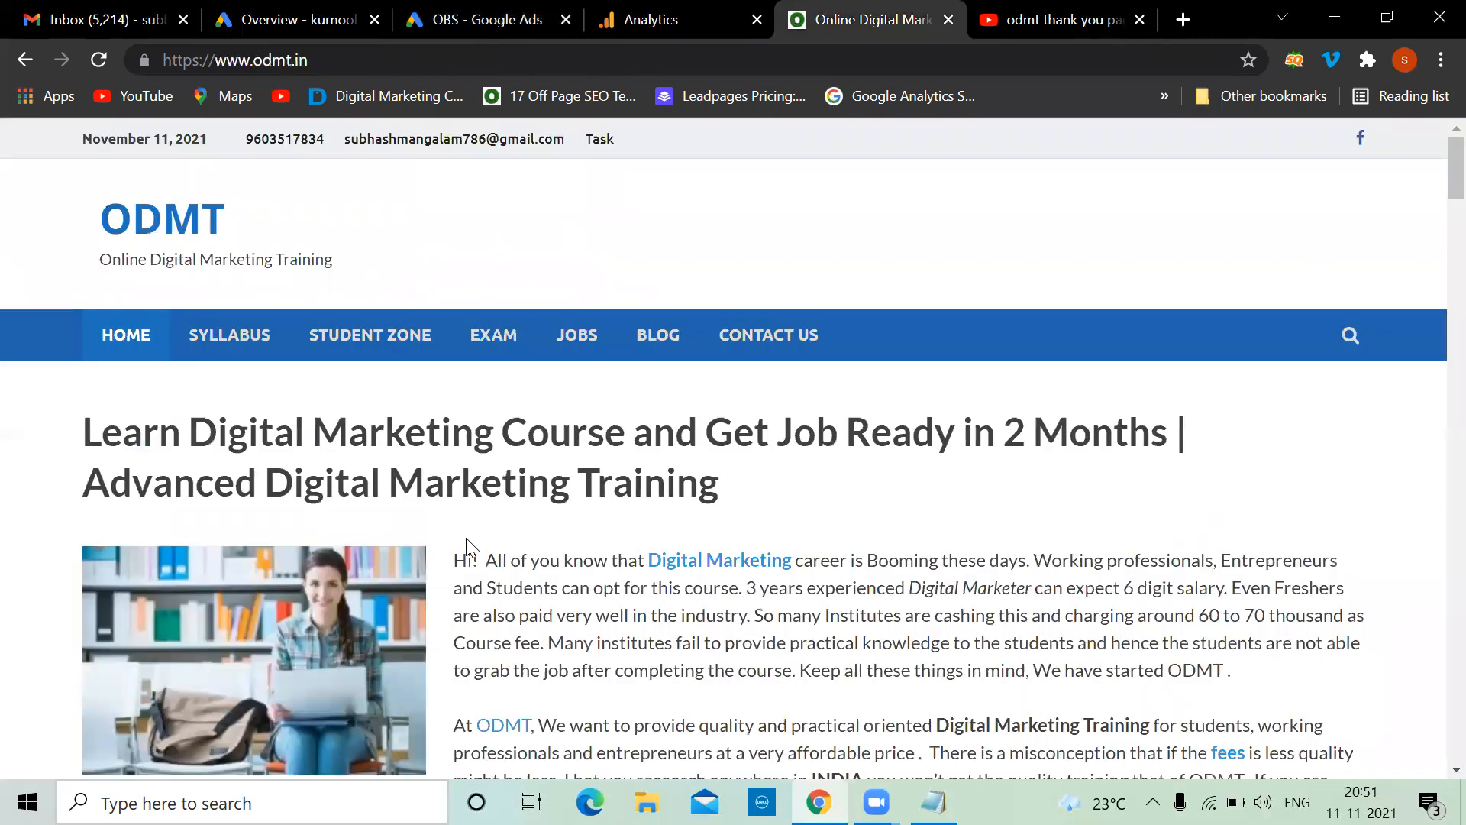
pyautogui.scroll(-15, 468, 569)
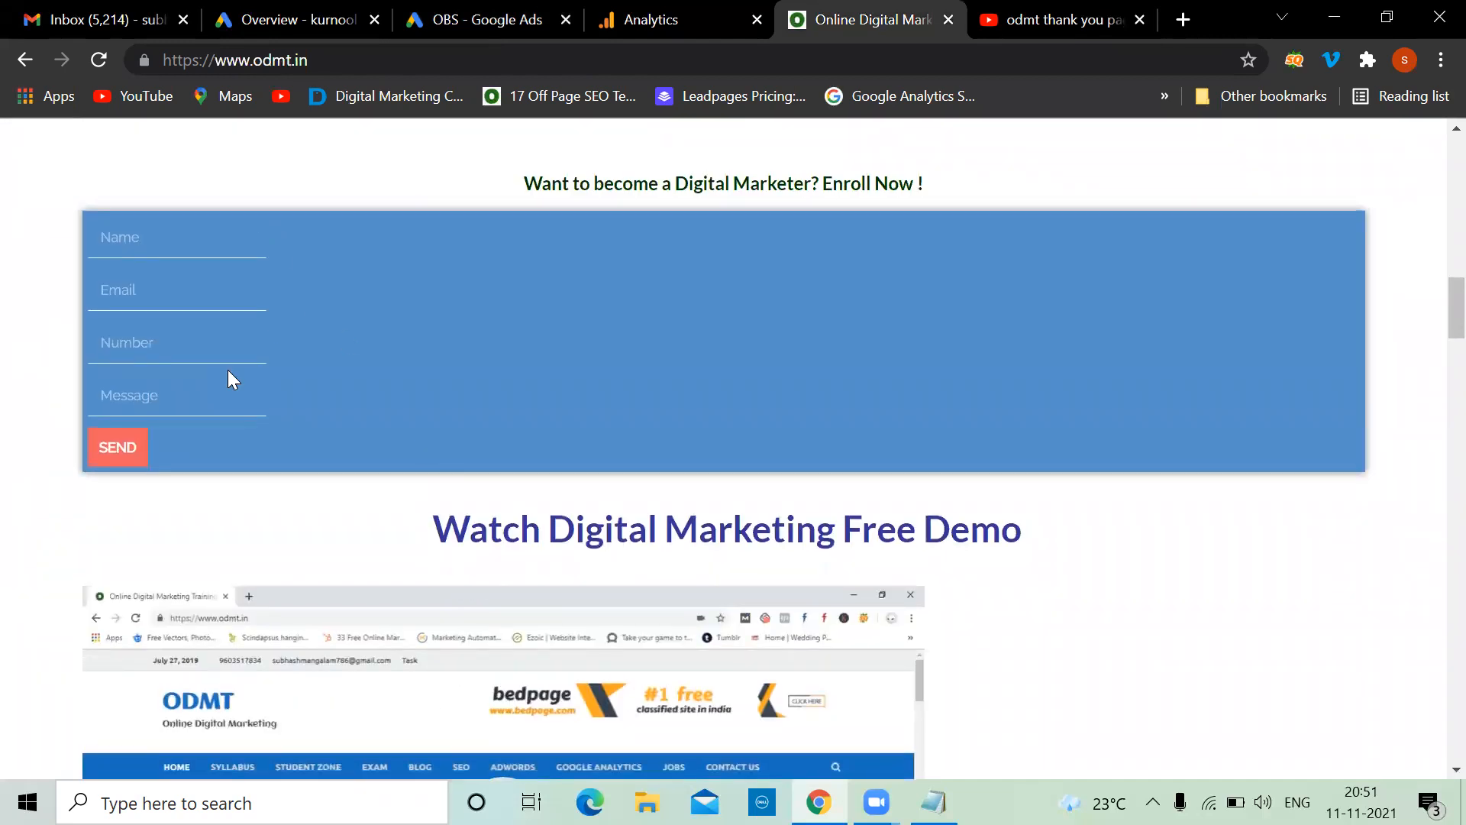
pyautogui.click(443, 19)
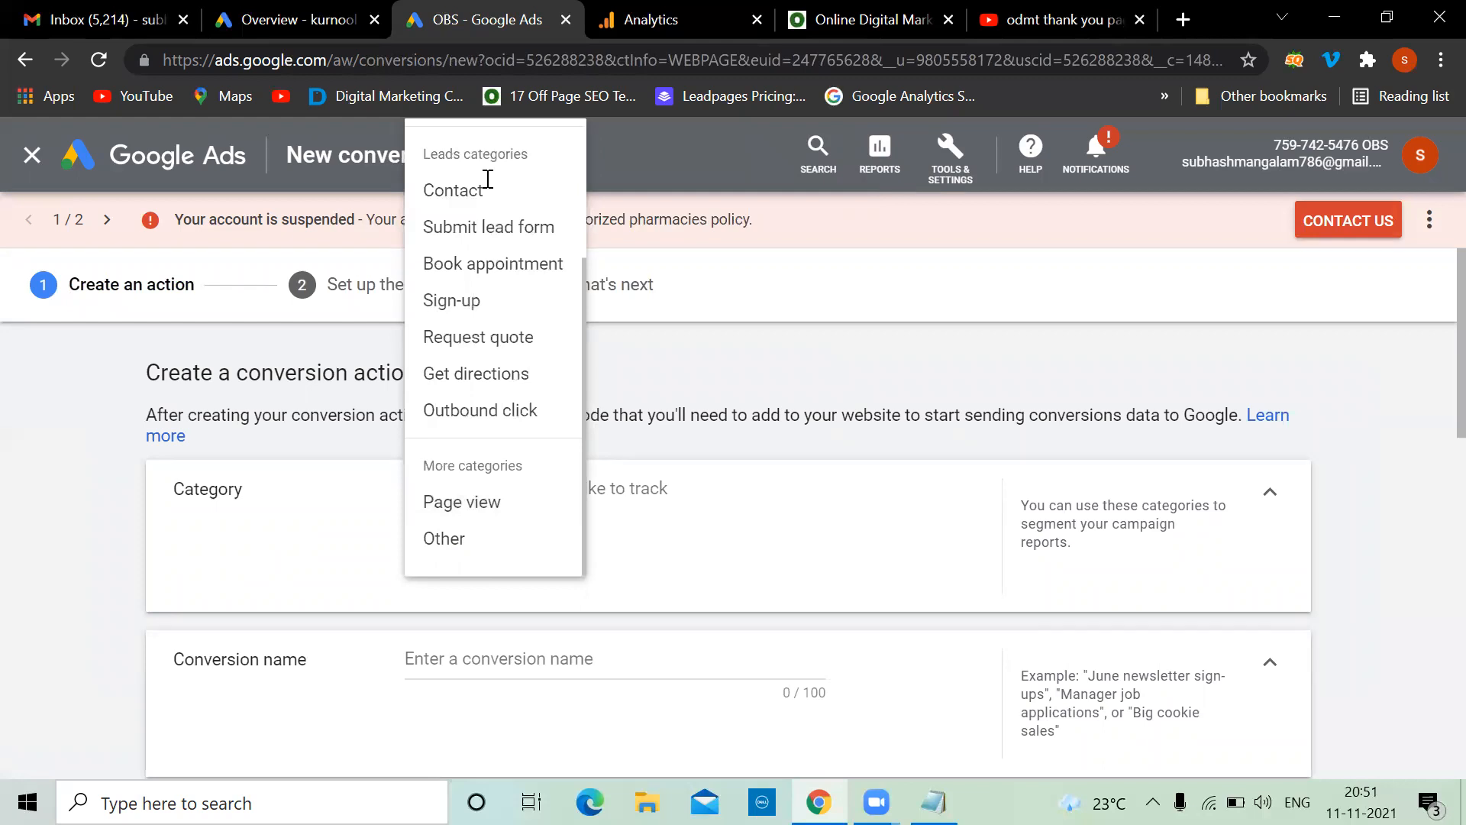
pyautogui.scroll(3, 547, 296)
pyautogui.scroll(-2, 548, 297)
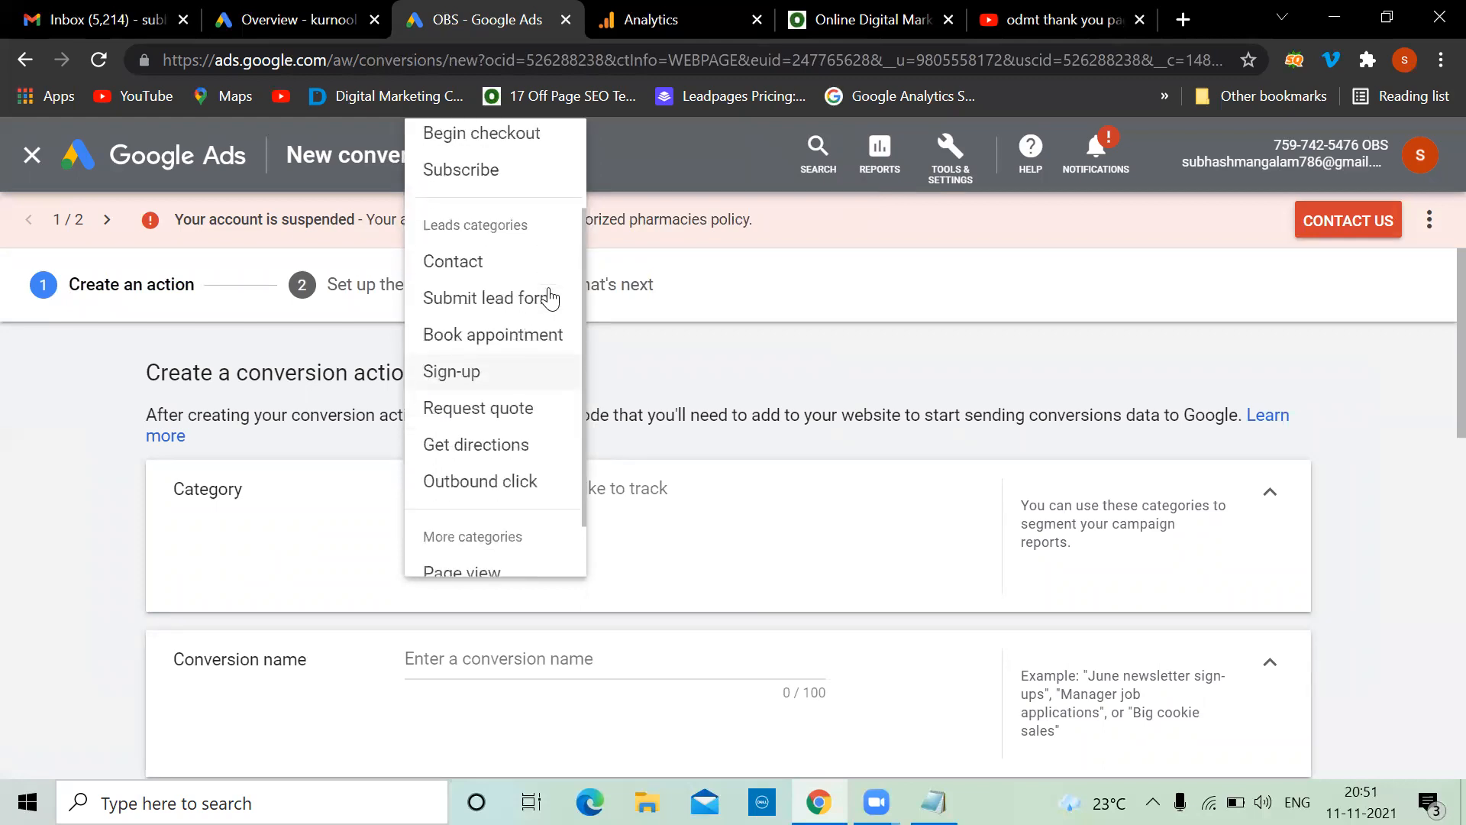
pyautogui.click(462, 262)
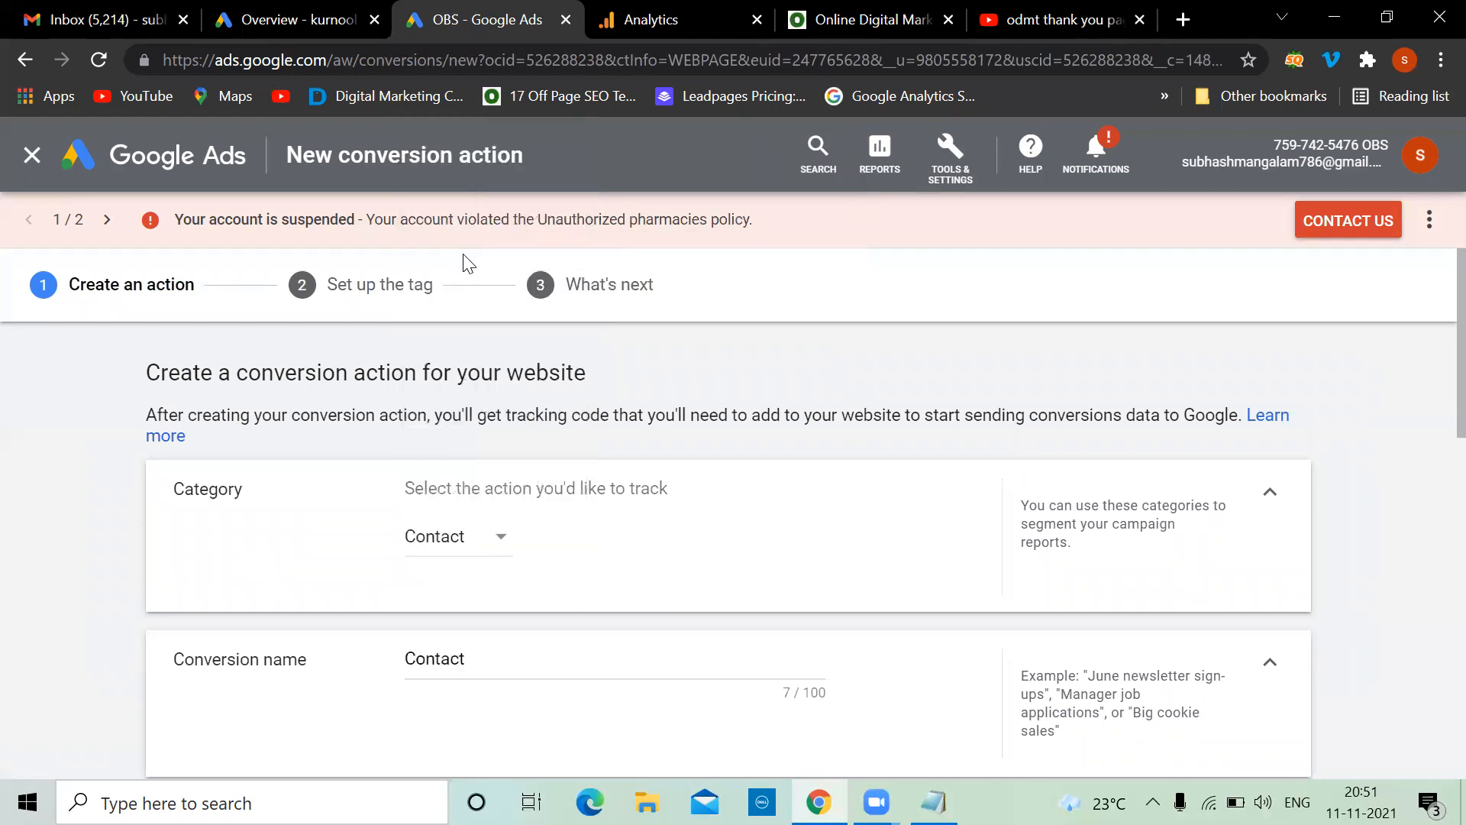
# Rename the conversion action from Contact to Contact-odmt
pyautogui.scroll(-3, 641, 474)
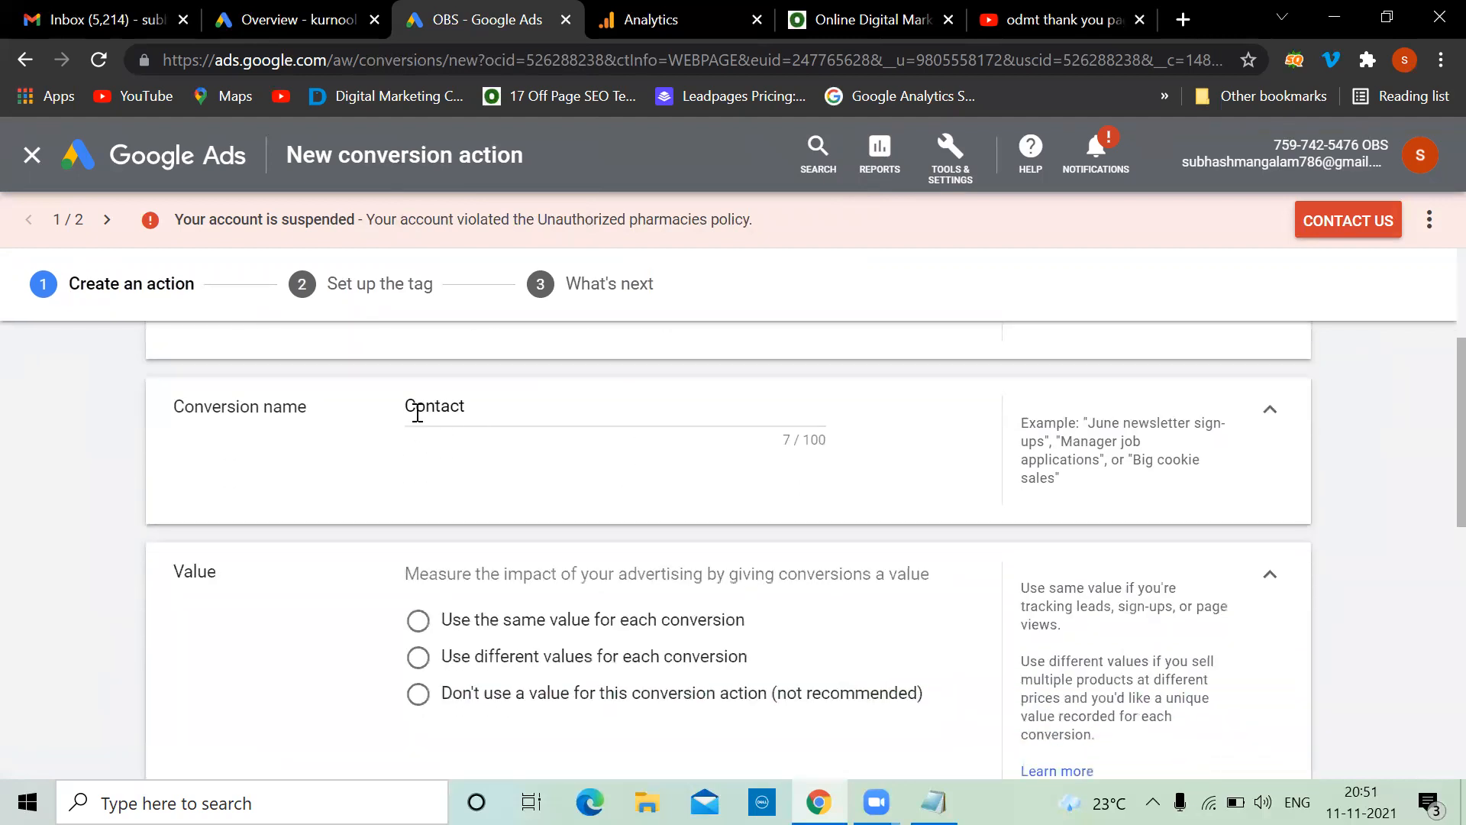
pyautogui.click(473, 407)
pyautogui.write('-odmt')
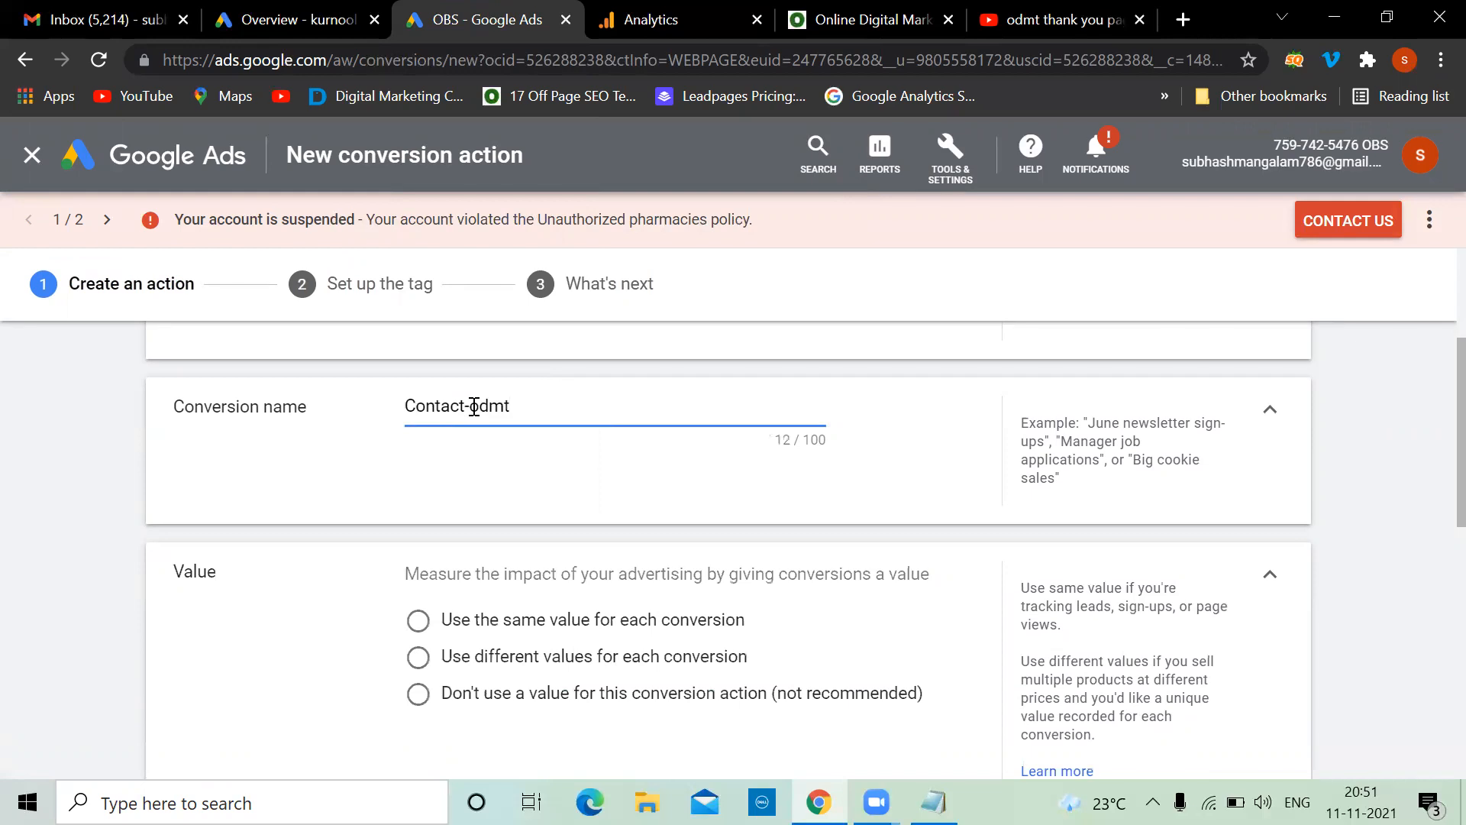
pyautogui.scroll(-3, 474, 409)
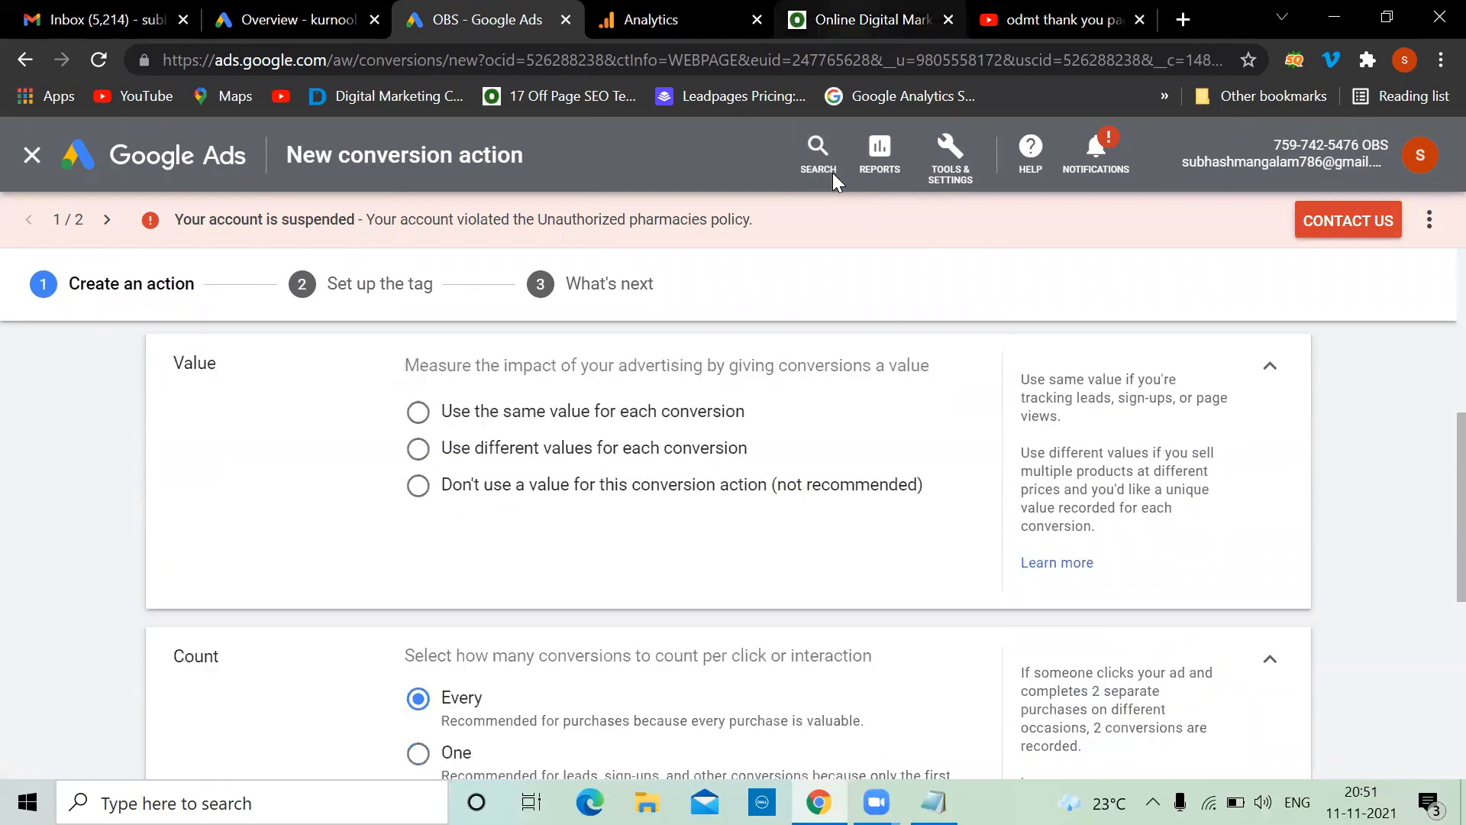
# Check the odmt.in enrollment form, then use the same value for each conversion
pyautogui.click(856, 20)
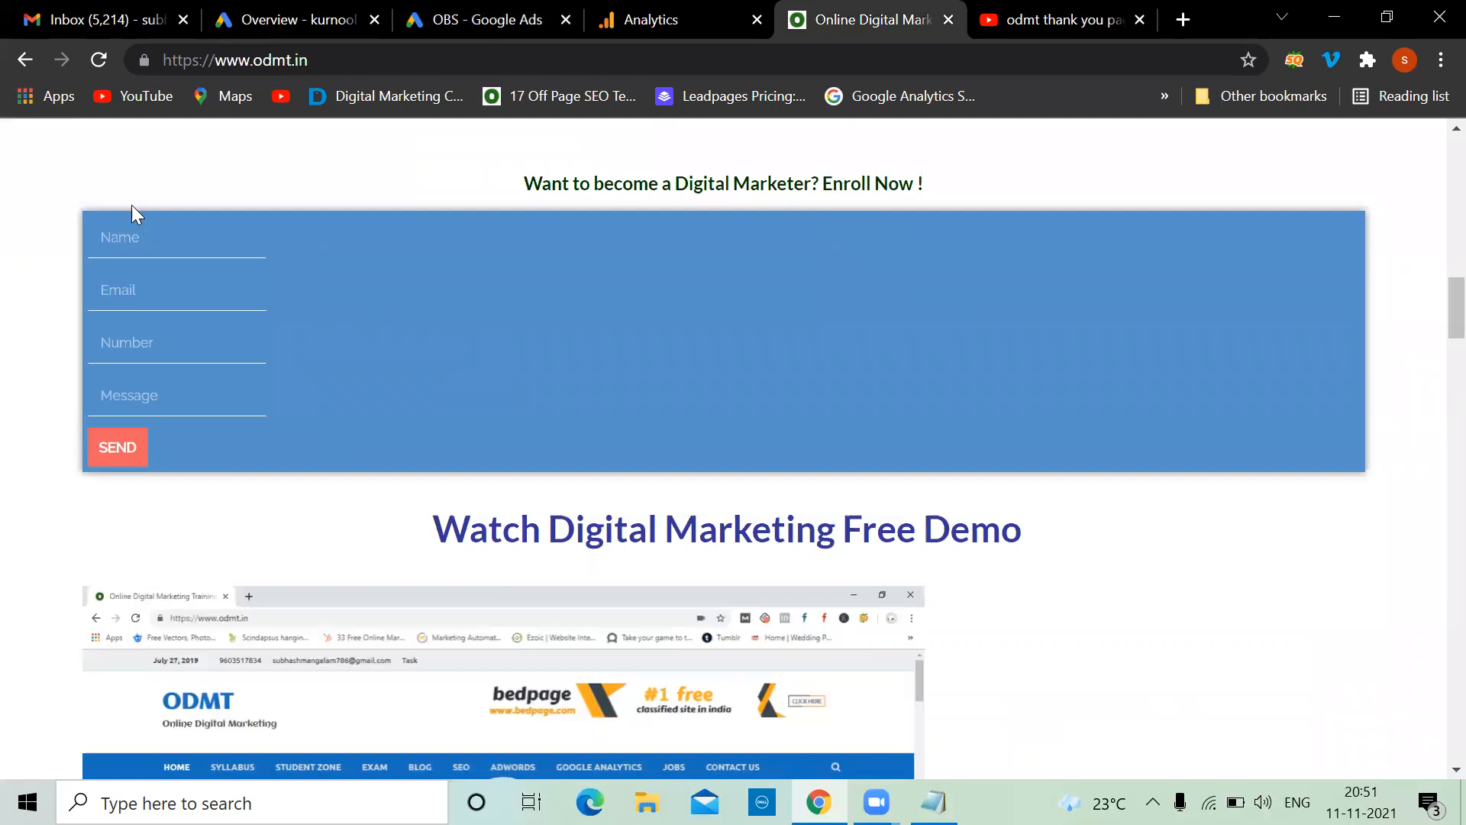
pyautogui.click(111, 12)
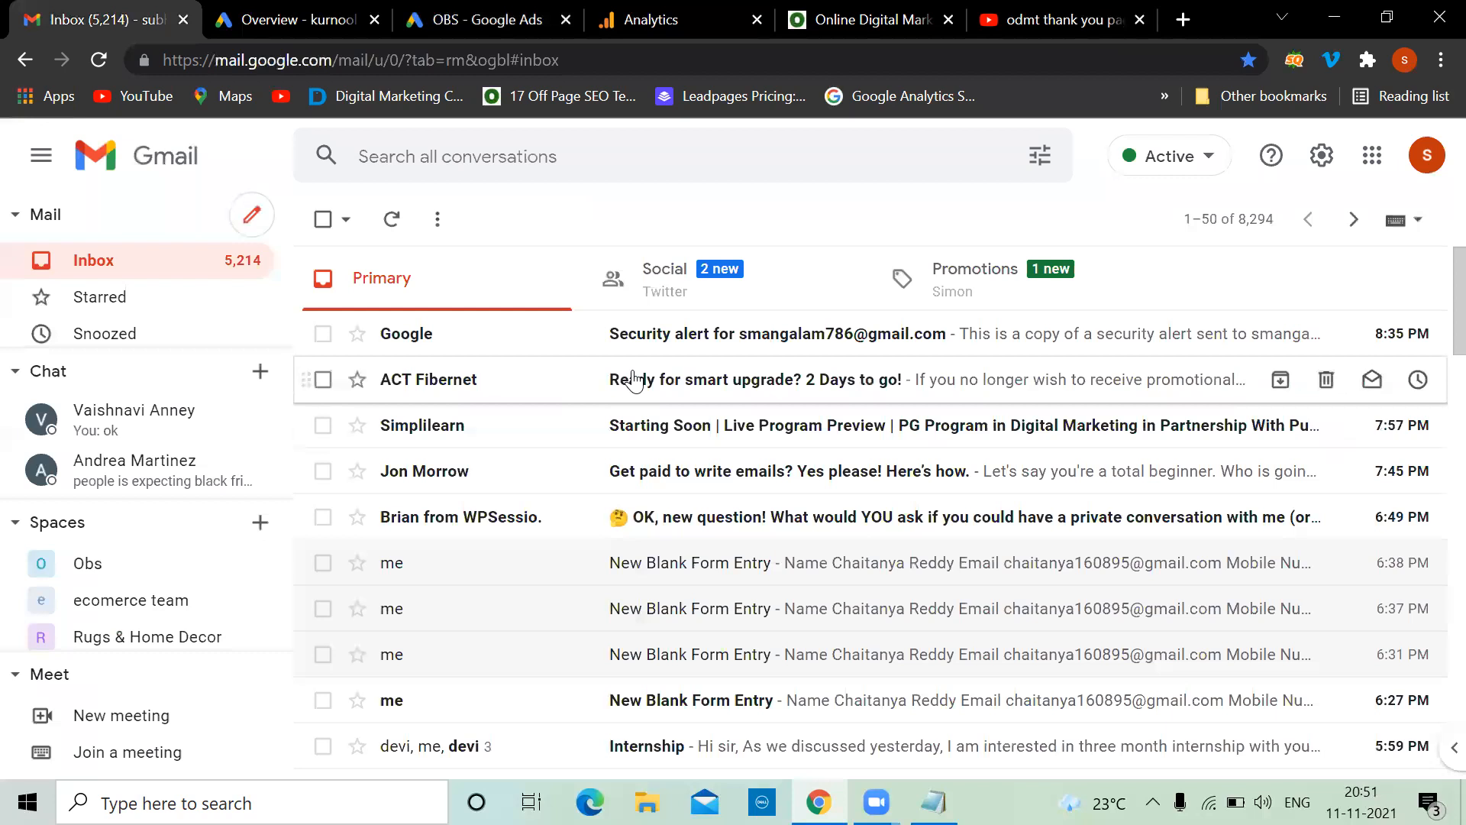
pyautogui.click(912, 12)
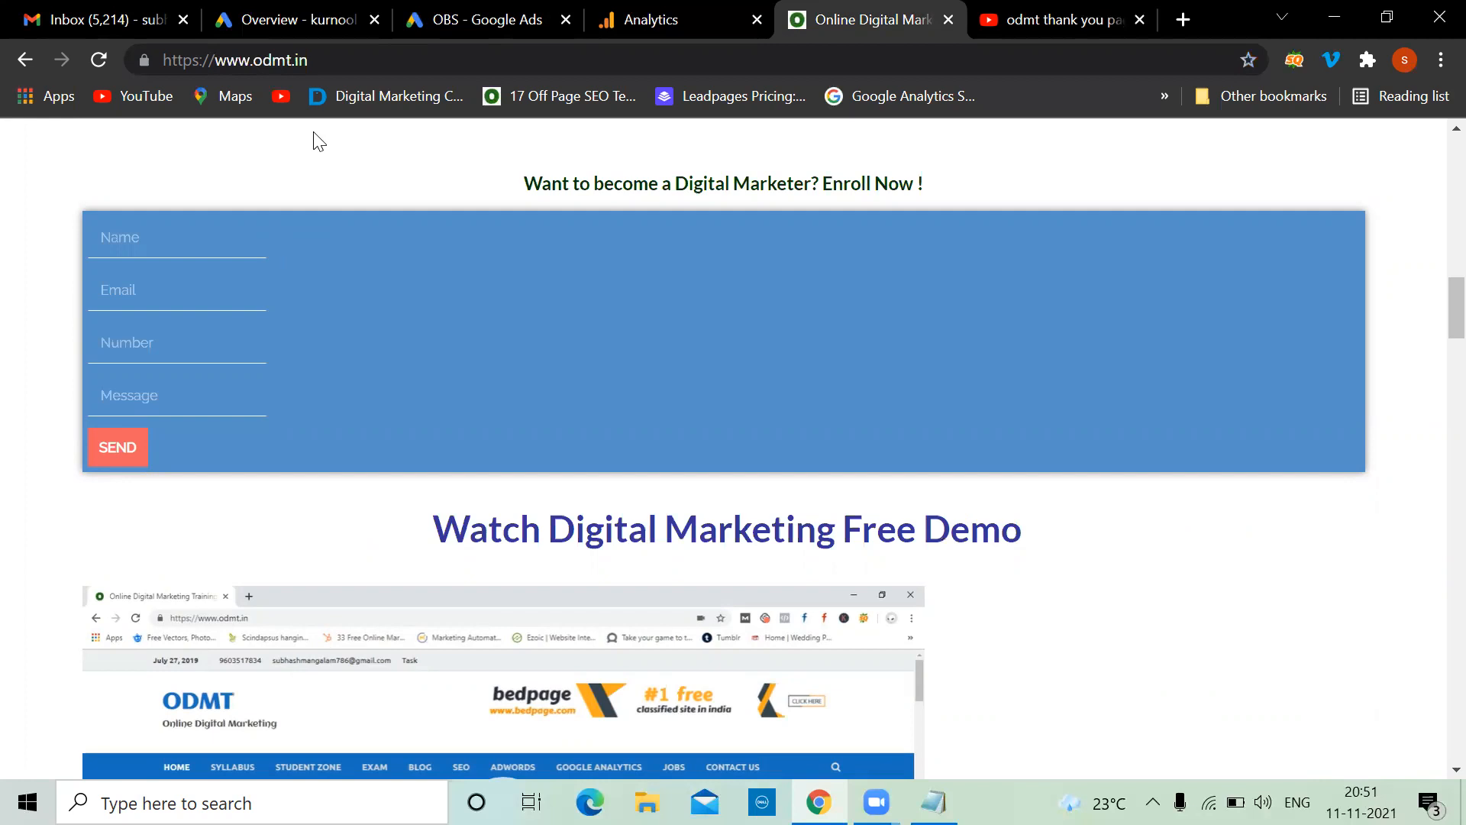
pyautogui.click(491, 11)
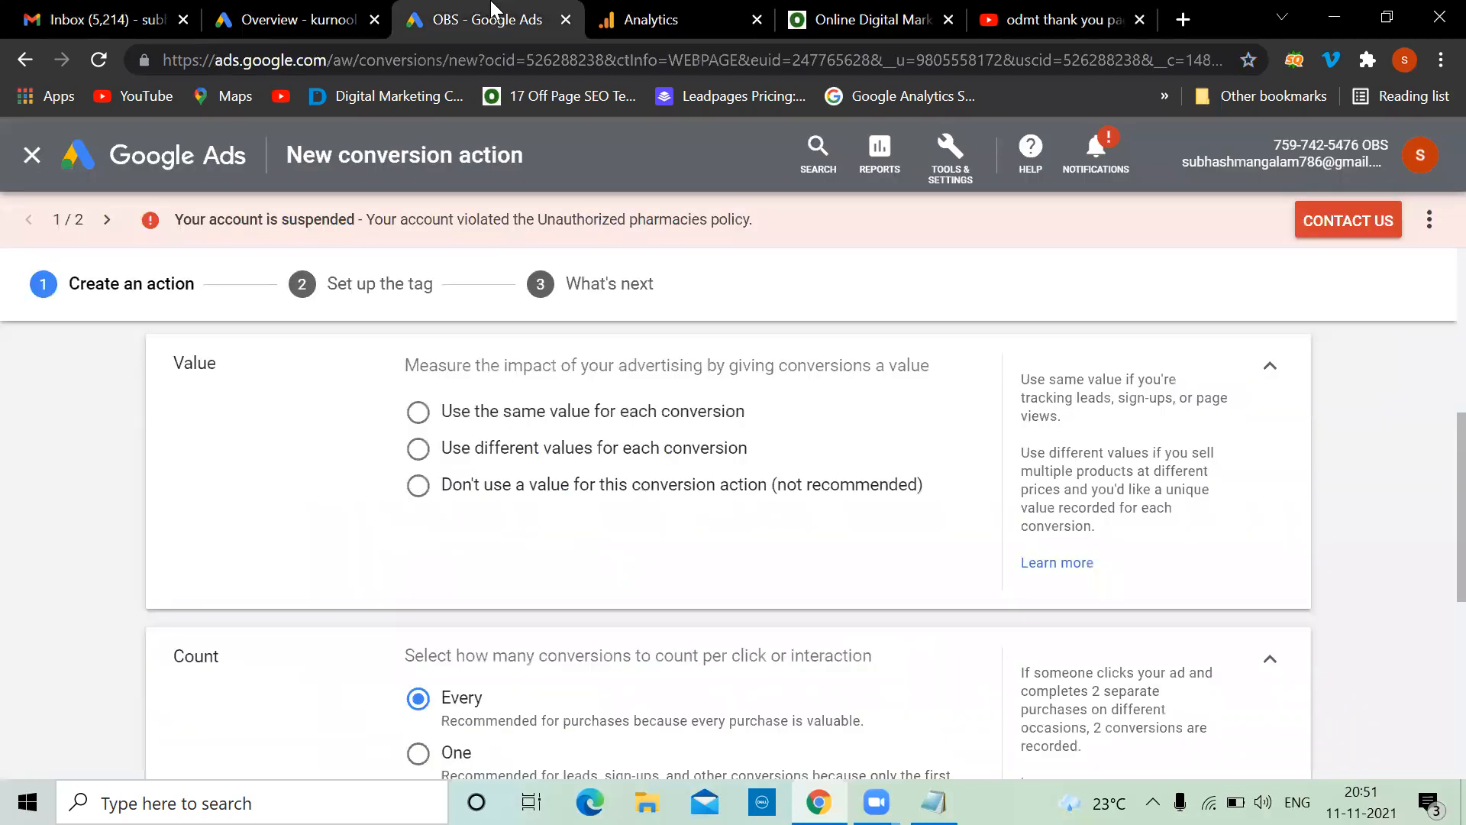
pyautogui.click(802, 13)
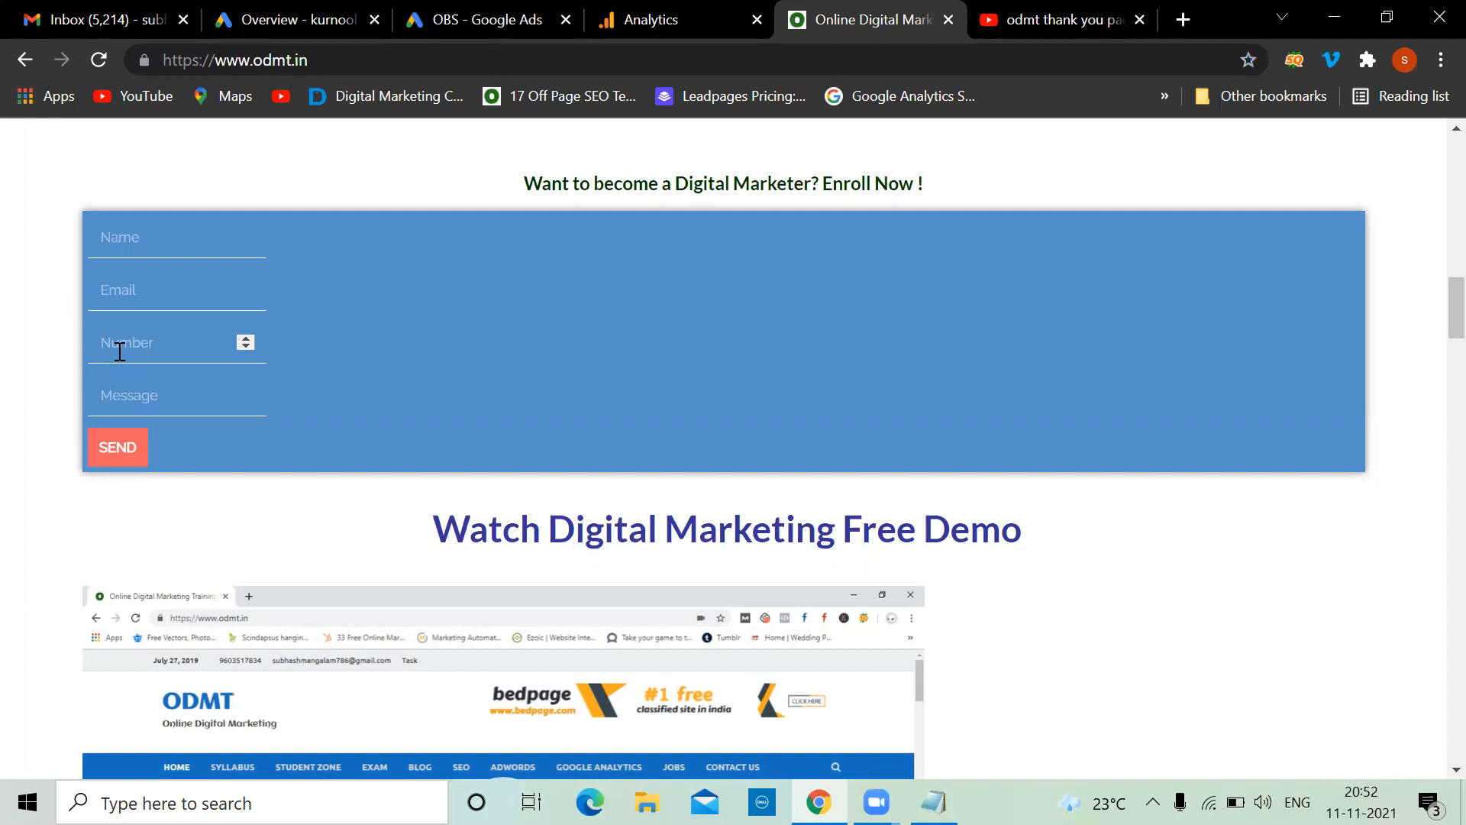
pyautogui.click(452, 16)
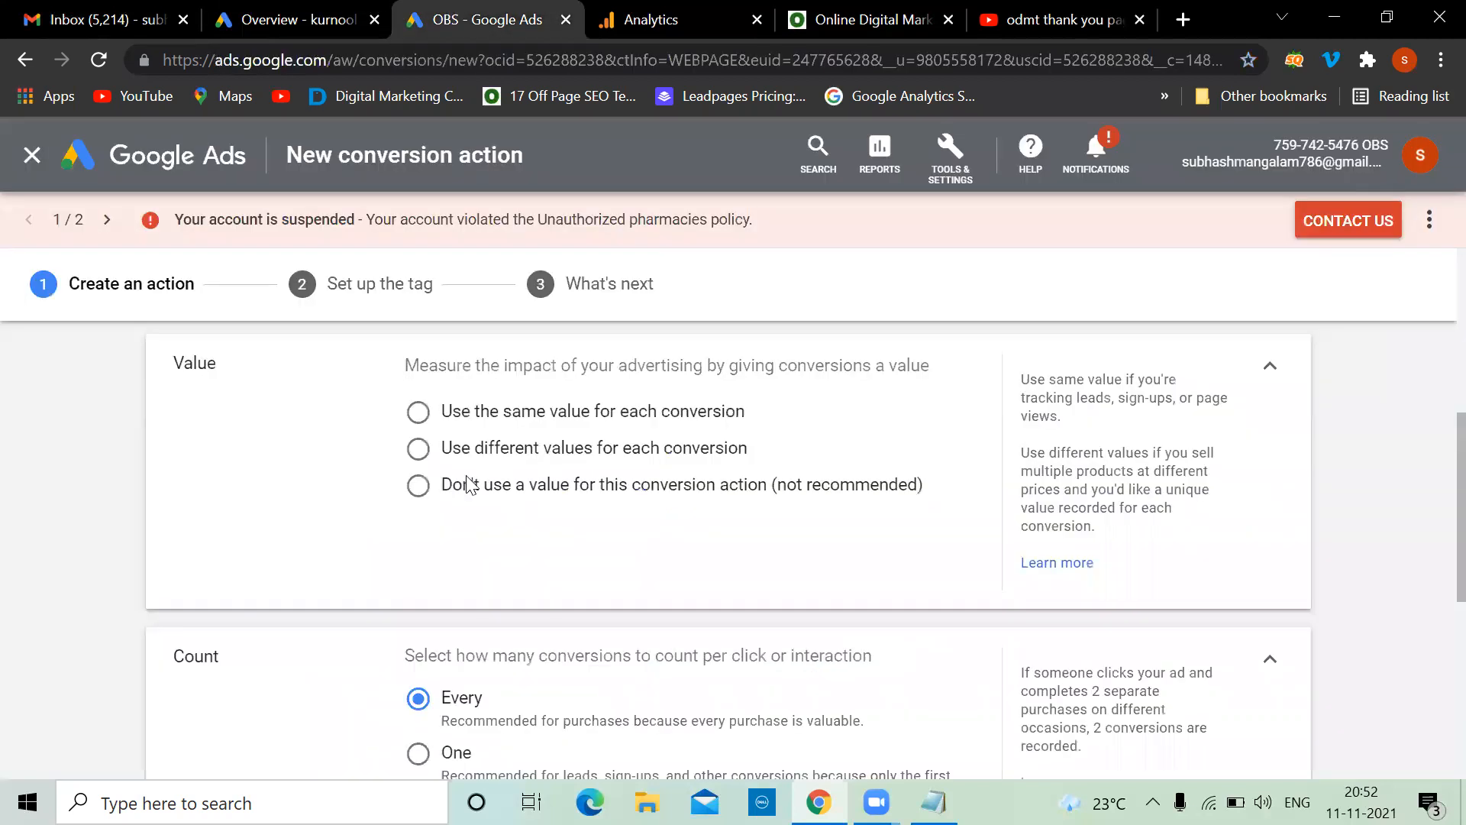
pyautogui.click(418, 495)
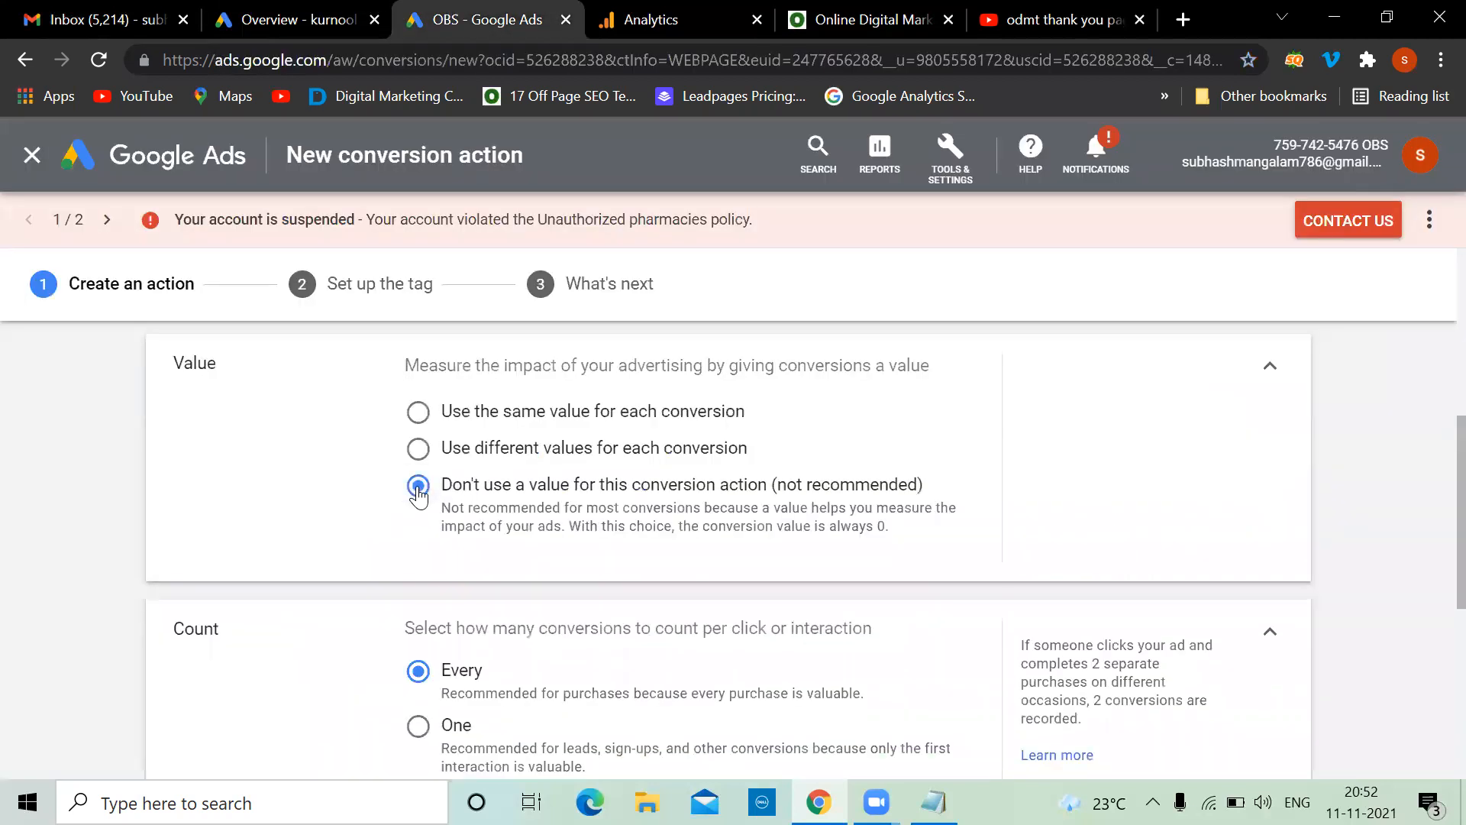
pyautogui.click(417, 416)
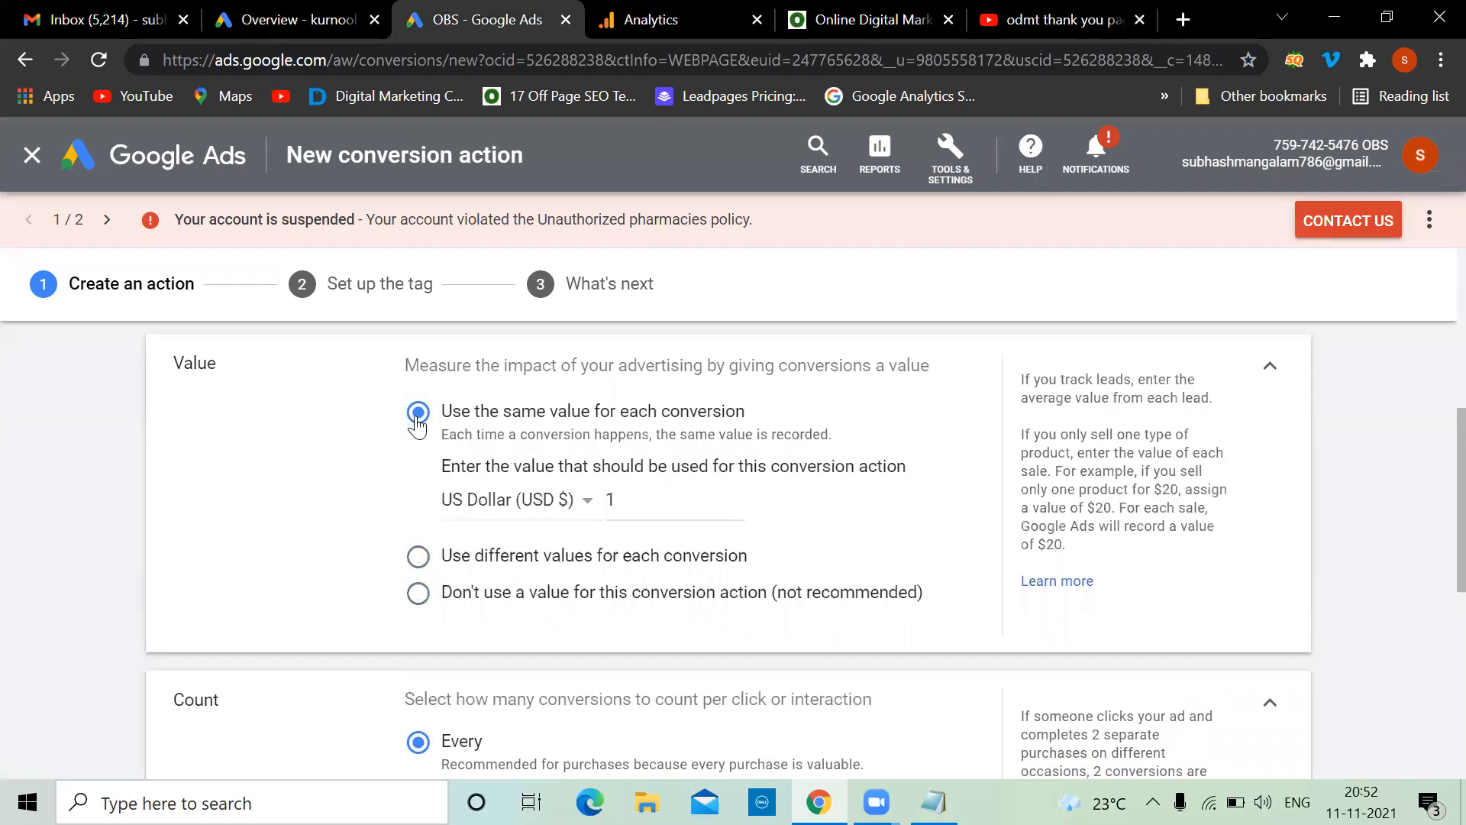
pyautogui.click(933, 802)
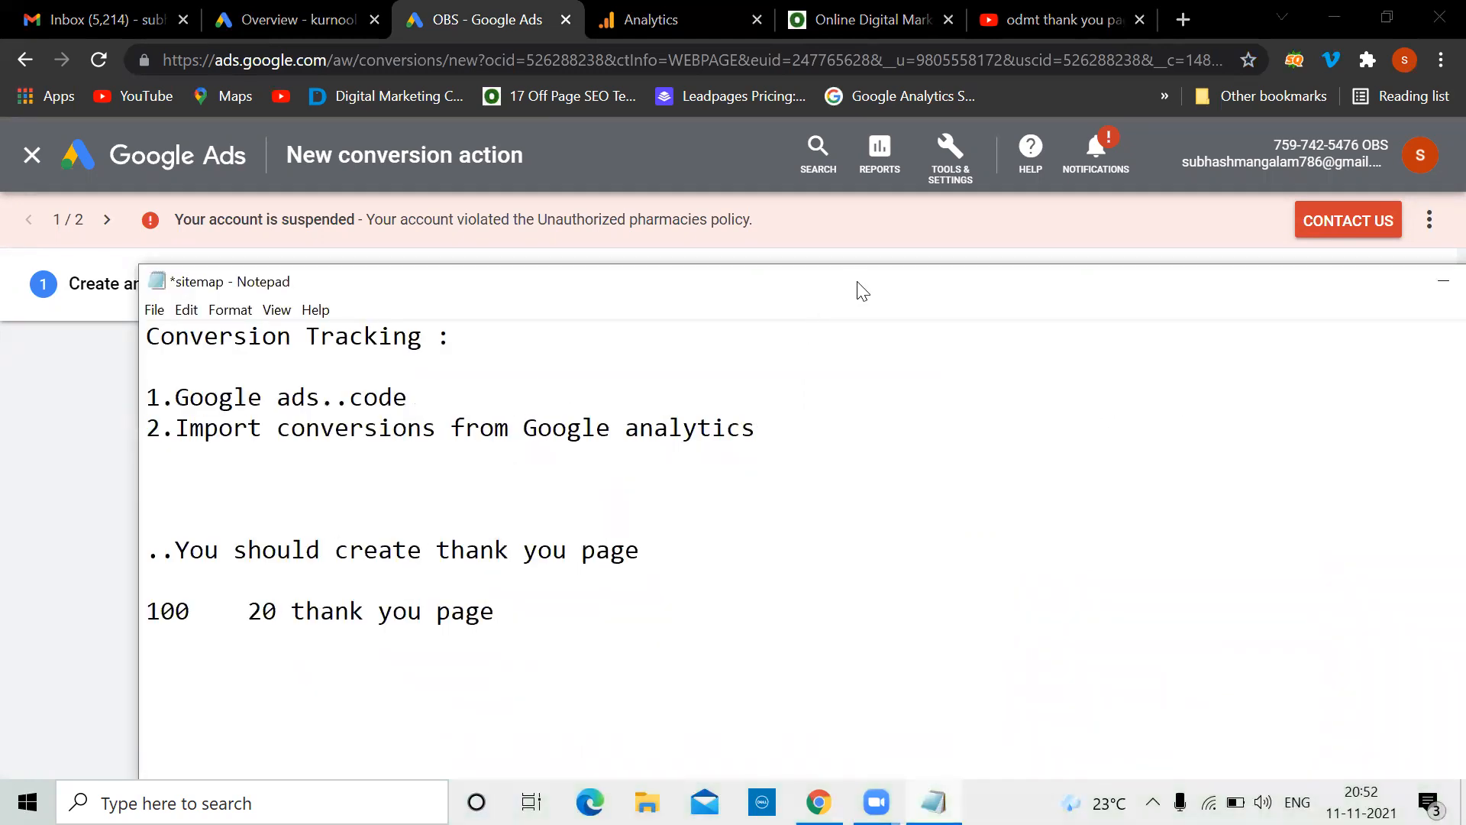
# Add '20 leads...', '20,000 rupees' and a row of five 1s at the bottom of the notes
pyautogui.moveTo(863, 290); pyautogui.dragTo(907, 96)
pyautogui.click(538, 416)
pyautogui.press('Return')
pyautogui.press('Return')
pyautogui.press('Return')
pyautogui.press('Return')
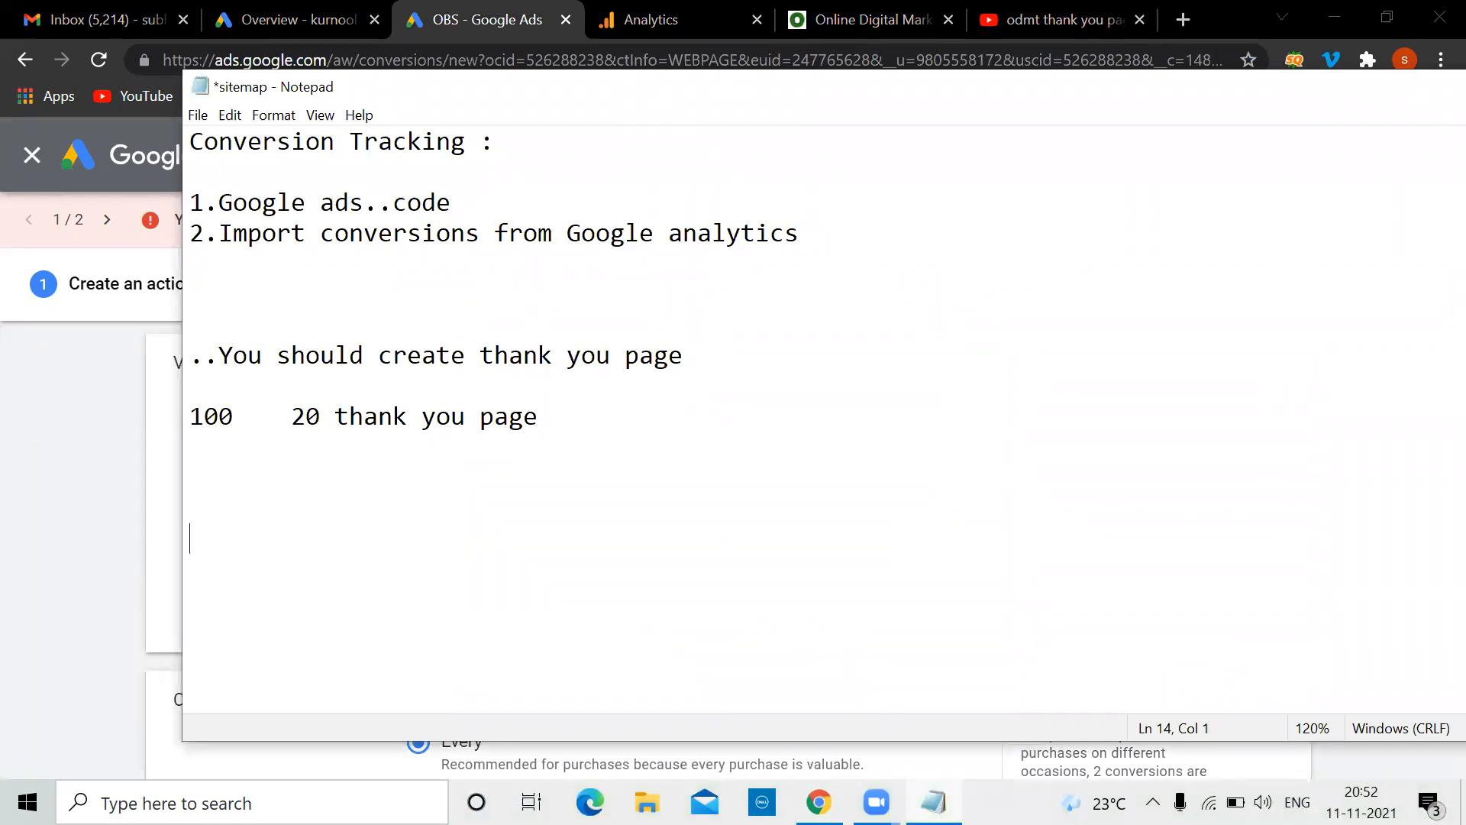
pyautogui.write('20 leads')
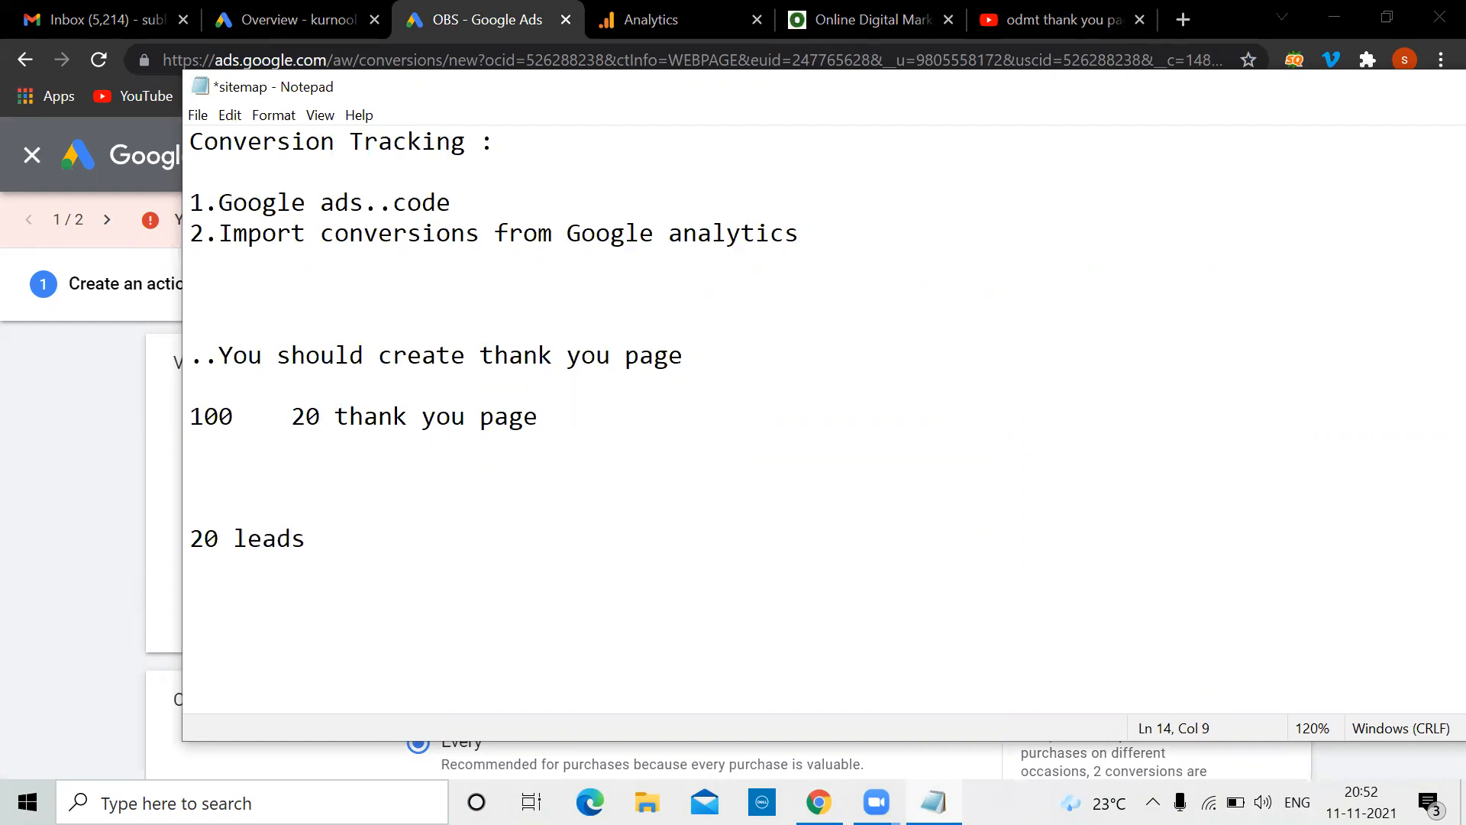
pyautogui.write('...')
pyautogui.press('Return')
pyautogui.press('Return')
pyautogui.press('Return')
pyautogui.write('1  1   1   1  1')
pyautogui.click(200, 578)
pyautogui.write('20,000 rupees')
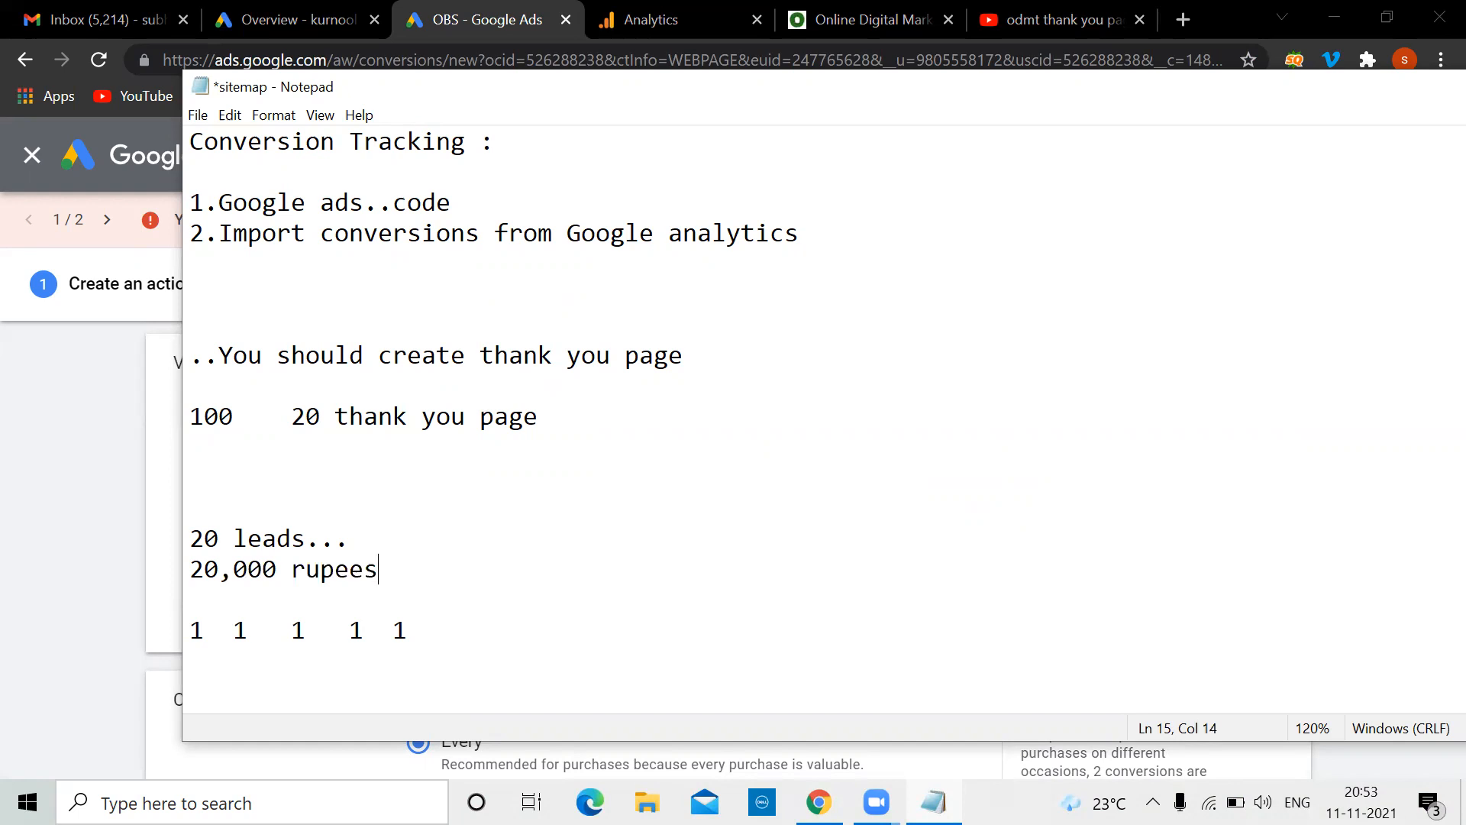
# Point out and highlight individual 1s in the row, then select the whole row
pyautogui.click(205, 636)
pyautogui.click(249, 632)
pyautogui.click(321, 631)
pyautogui.click(380, 631)
pyautogui.click(204, 633)
pyautogui.moveTo(307, 631); pyautogui.dragTo(295, 633)
pyautogui.moveTo(210, 625); pyautogui.dragTo(195, 627)
pyautogui.moveTo(243, 627); pyautogui.dragTo(190, 629)
pyautogui.click(301, 629)
pyautogui.moveTo(301, 629); pyautogui.dragTo(291, 629)
pyautogui.moveTo(413, 628); pyautogui.dragTo(169, 635)
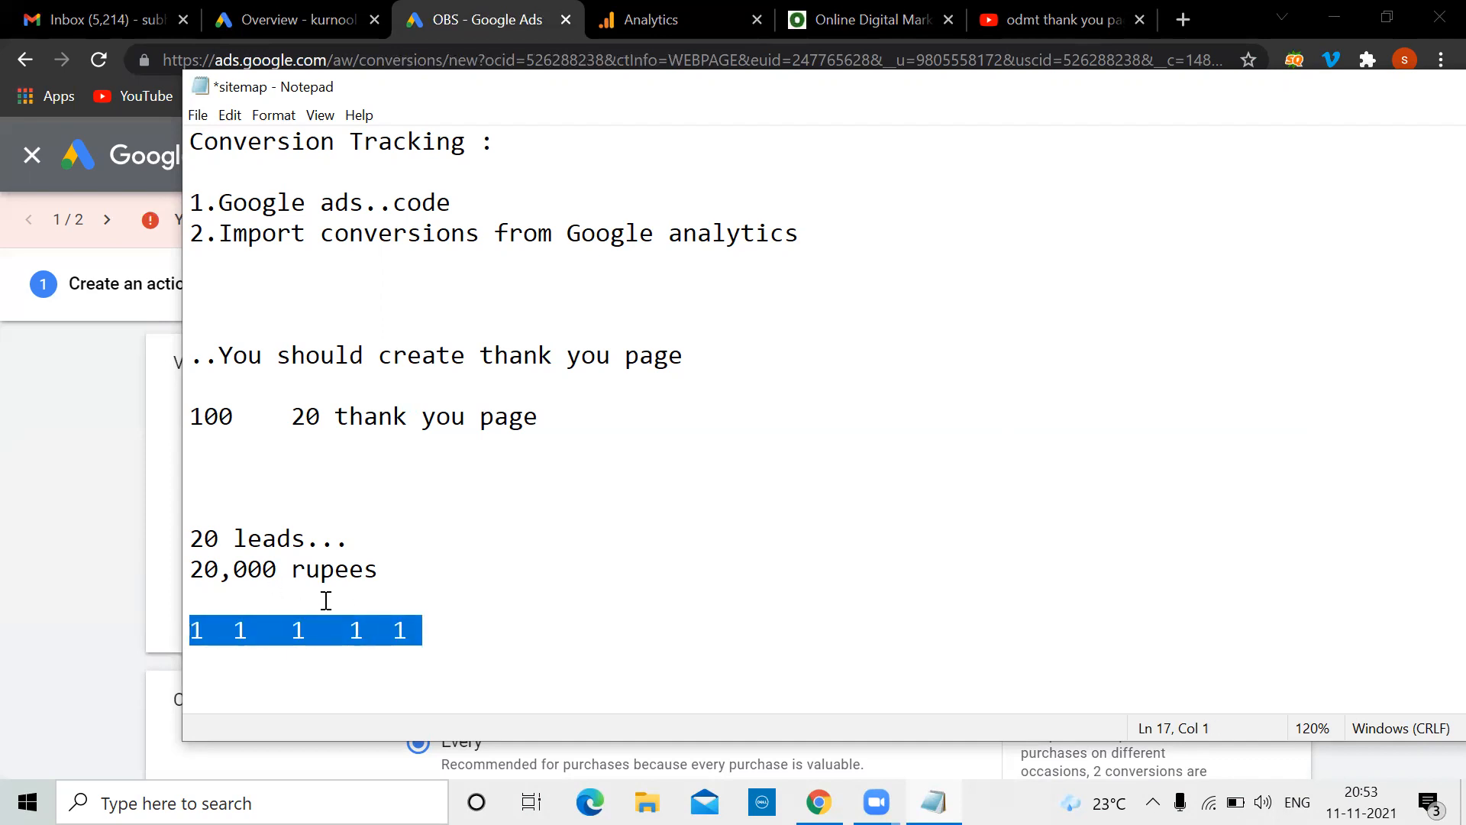
# Add '4,000' under '20,000 rupees' and a row of five '4k' values under the 1s
pyautogui.click(403, 569)
pyautogui.press('Return')
pyautogui.write('4,000')
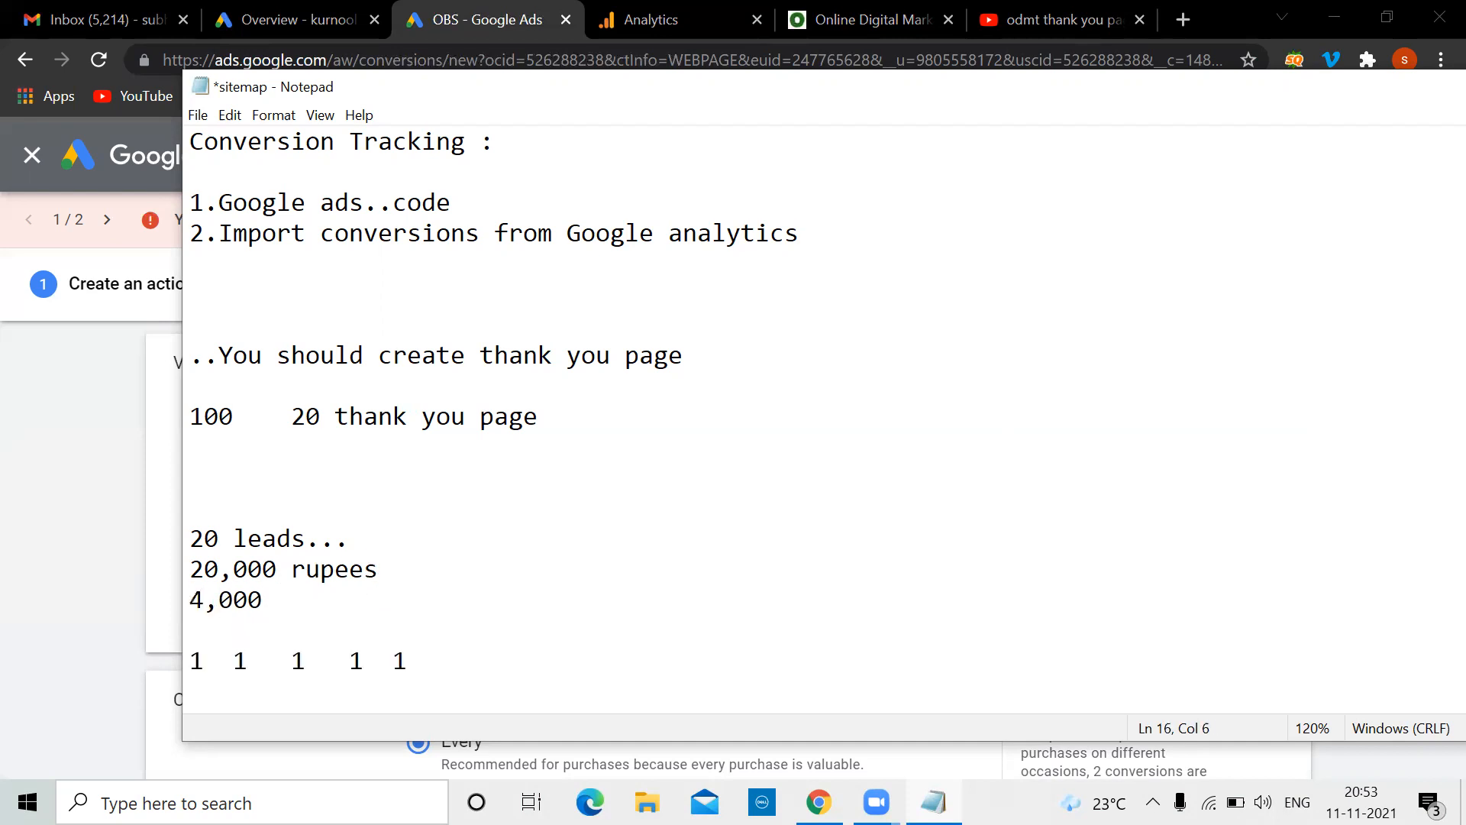
pyautogui.click(423, 661)
pyautogui.press('Return')
pyautogui.write('4k 4k')
pyautogui.press('BackSpace')
pyautogui.write('4k  4k  ')
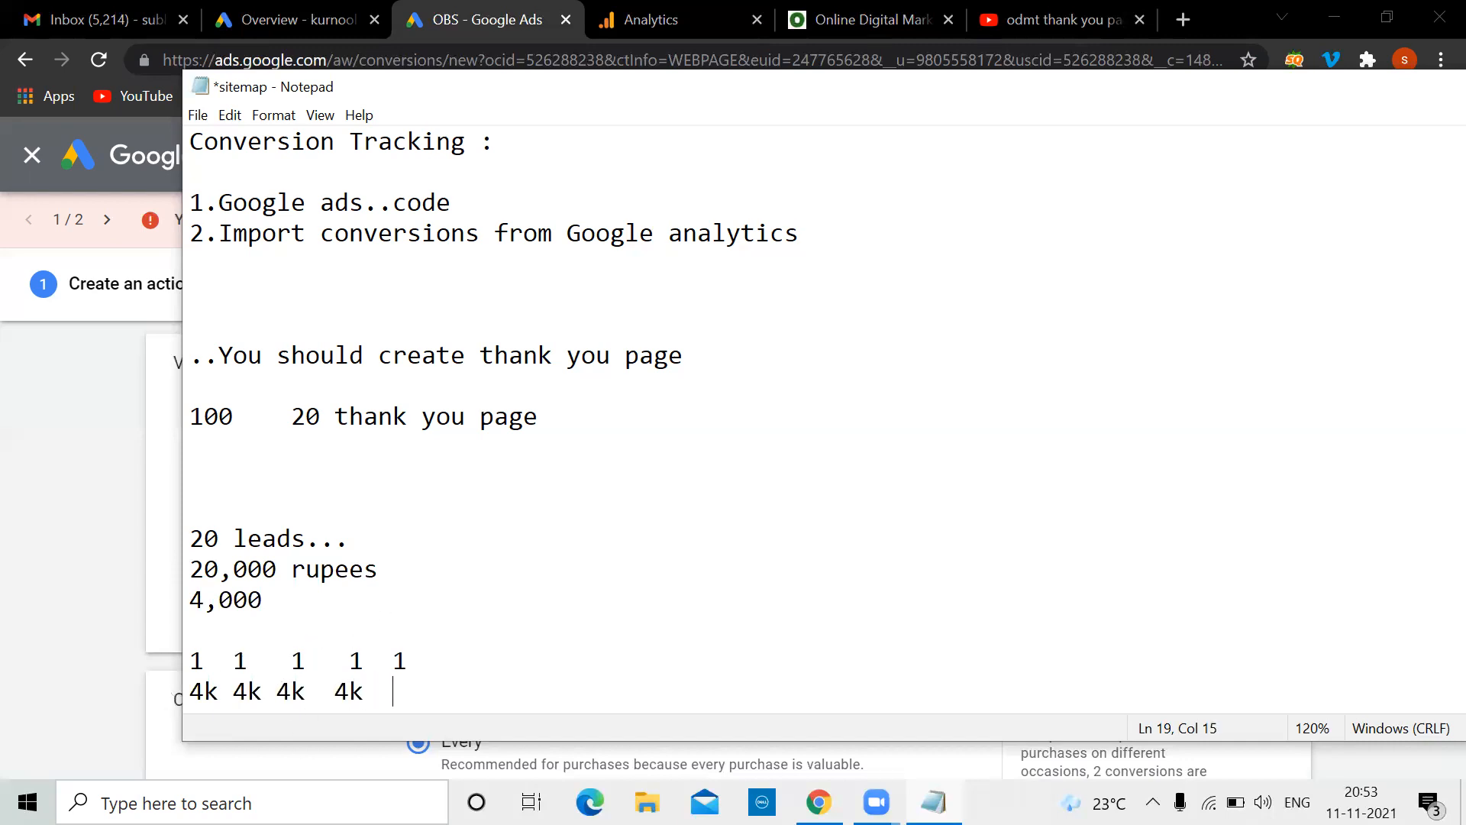
pyautogui.write('4k')
pyautogui.moveTo(1327, 109); pyautogui.dragTo(1143, 234)
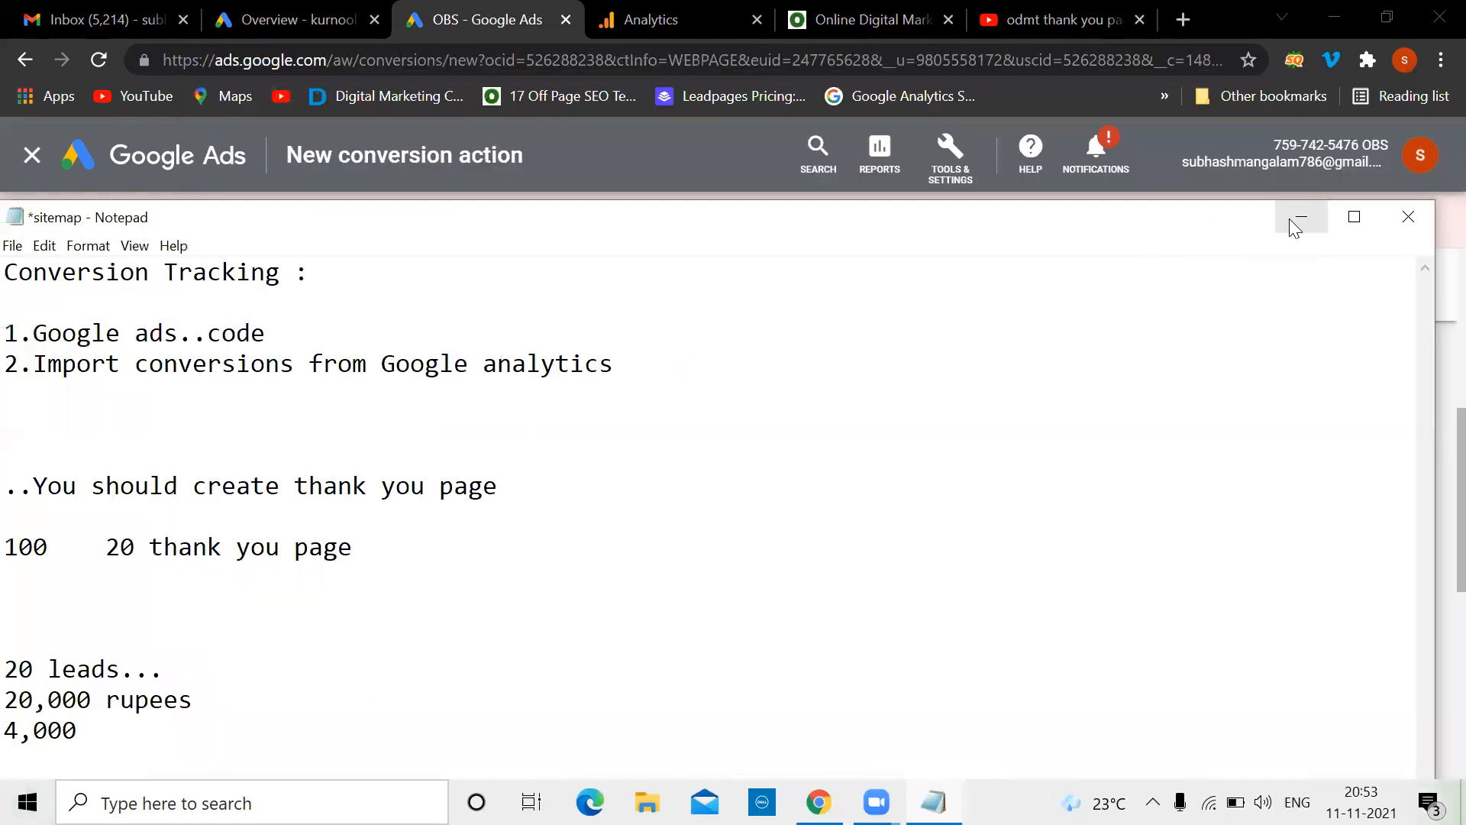
pyautogui.click(1290, 219)
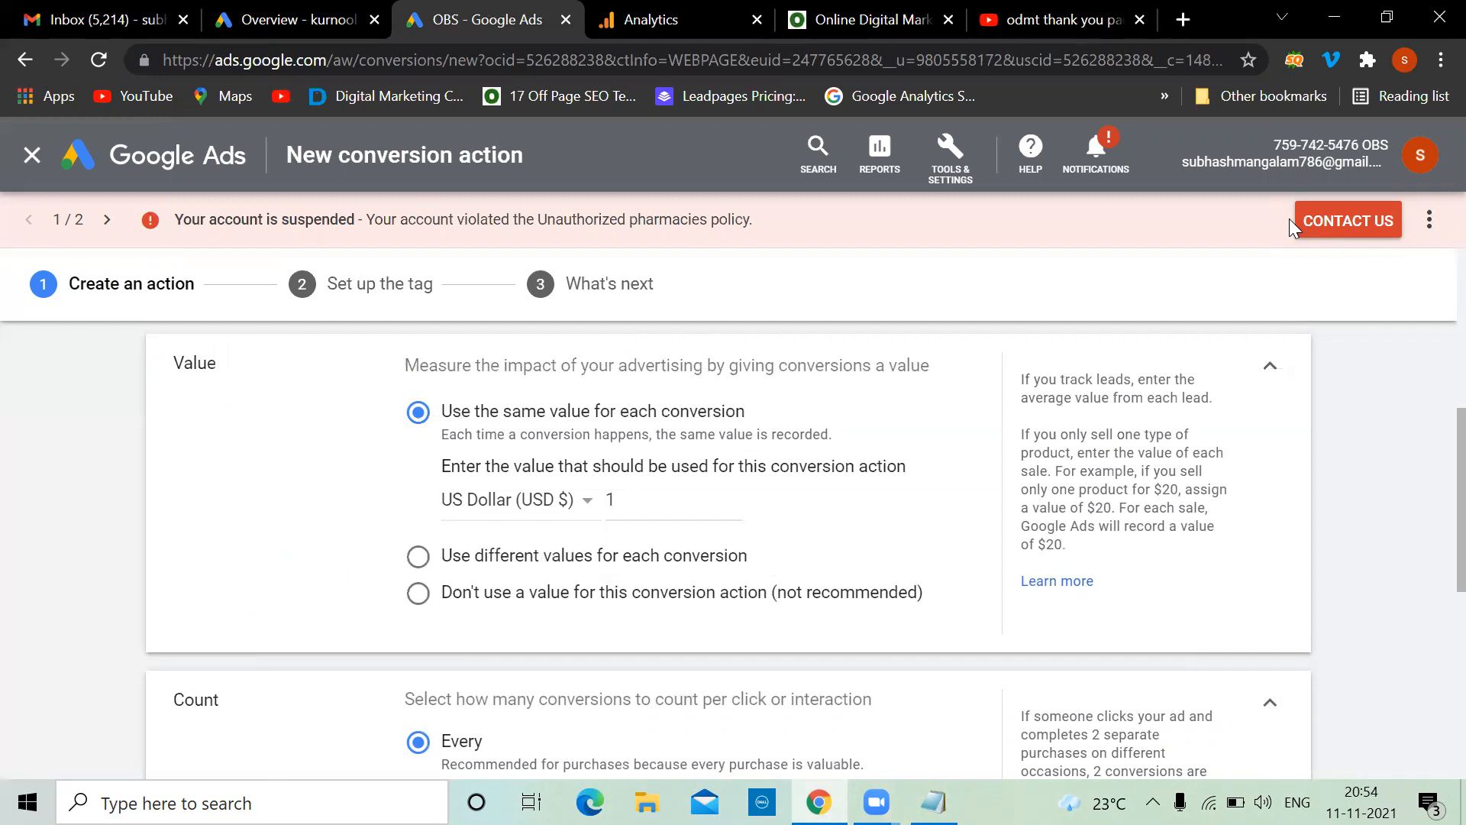
# Set the conversion value currency to Indian Rupee (INR ₹) and the amount to 4000
pyautogui.click(587, 504)
pyautogui.scroll(15, 622, 398)
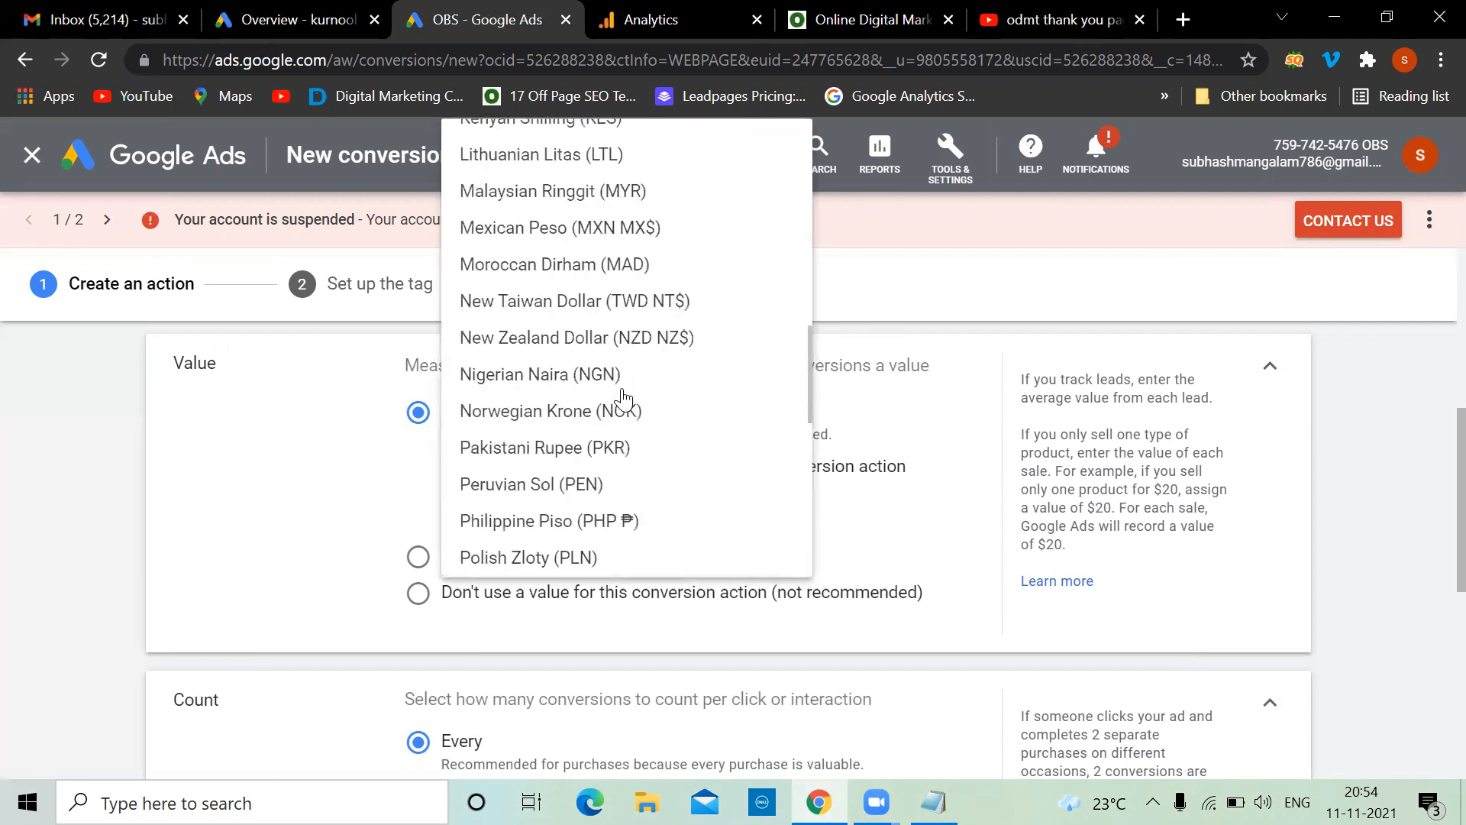
pyautogui.scroll(-15, 629, 328)
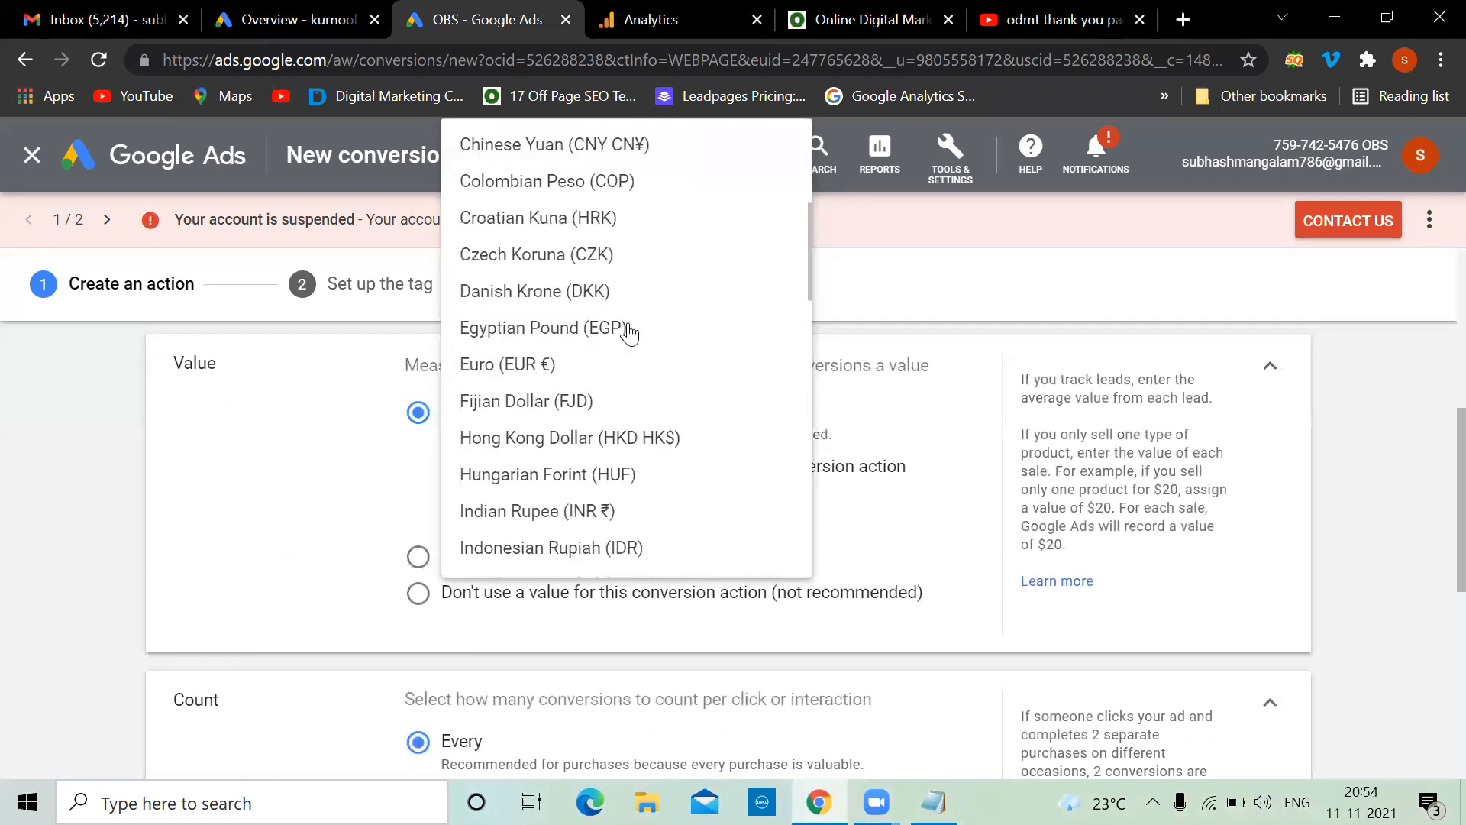
pyautogui.scroll(8, 628, 330)
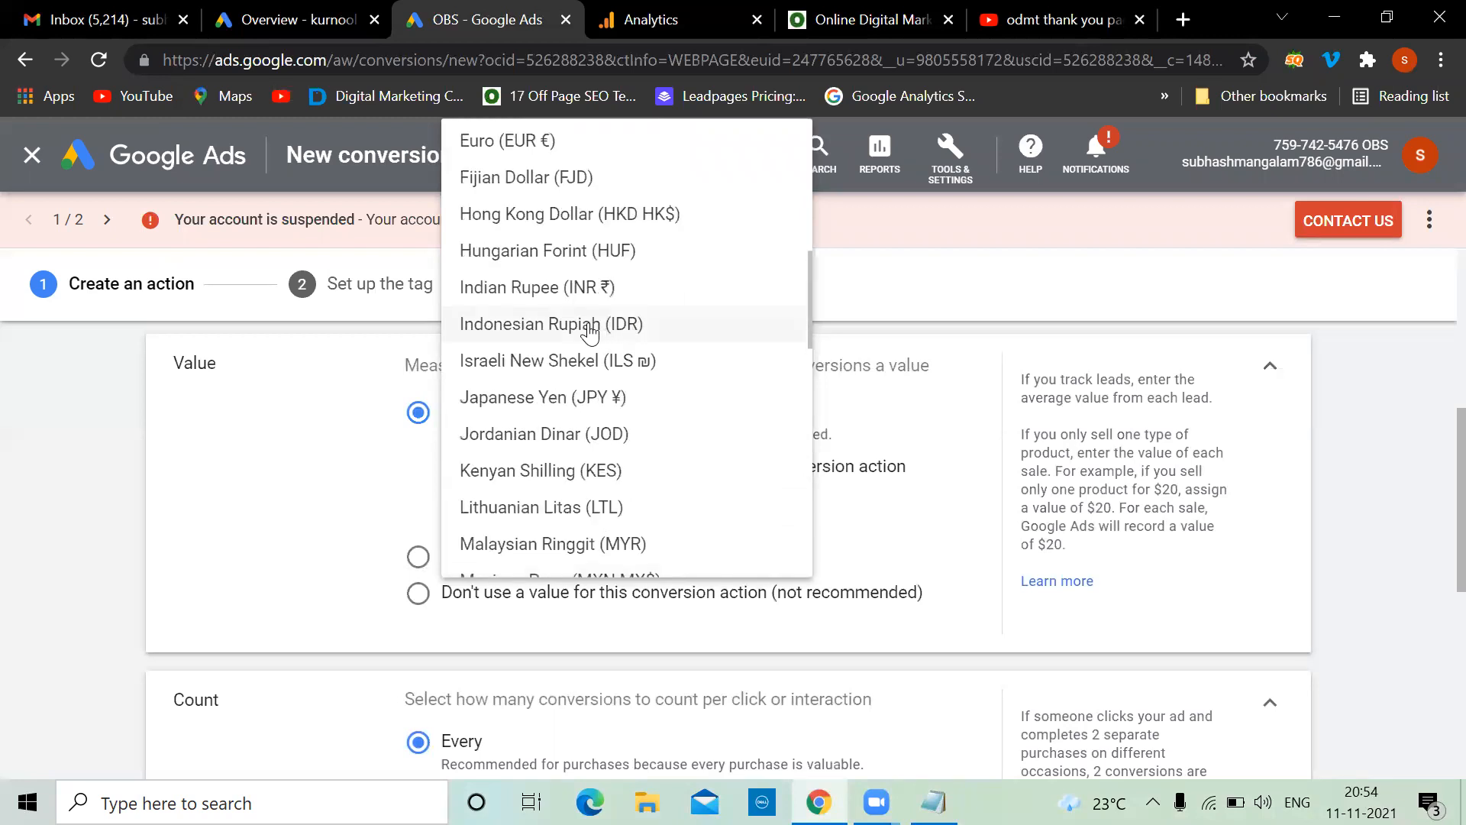
pyautogui.click(536, 290)
pyautogui.click(645, 502)
pyautogui.press('BackSpace')
pyautogui.write('4000')
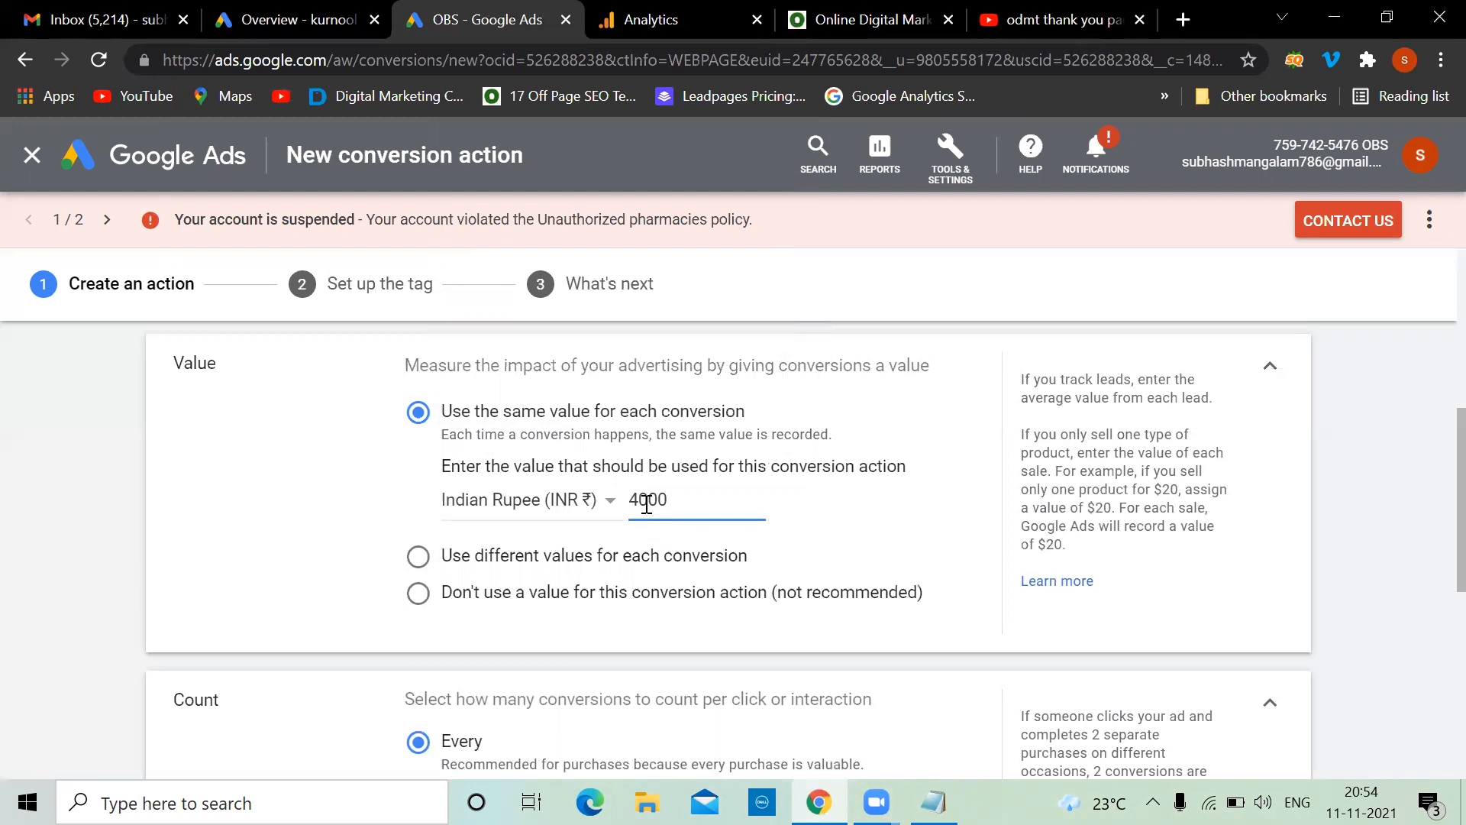
pyautogui.click(203, 483)
pyautogui.scroll(-5, 606, 571)
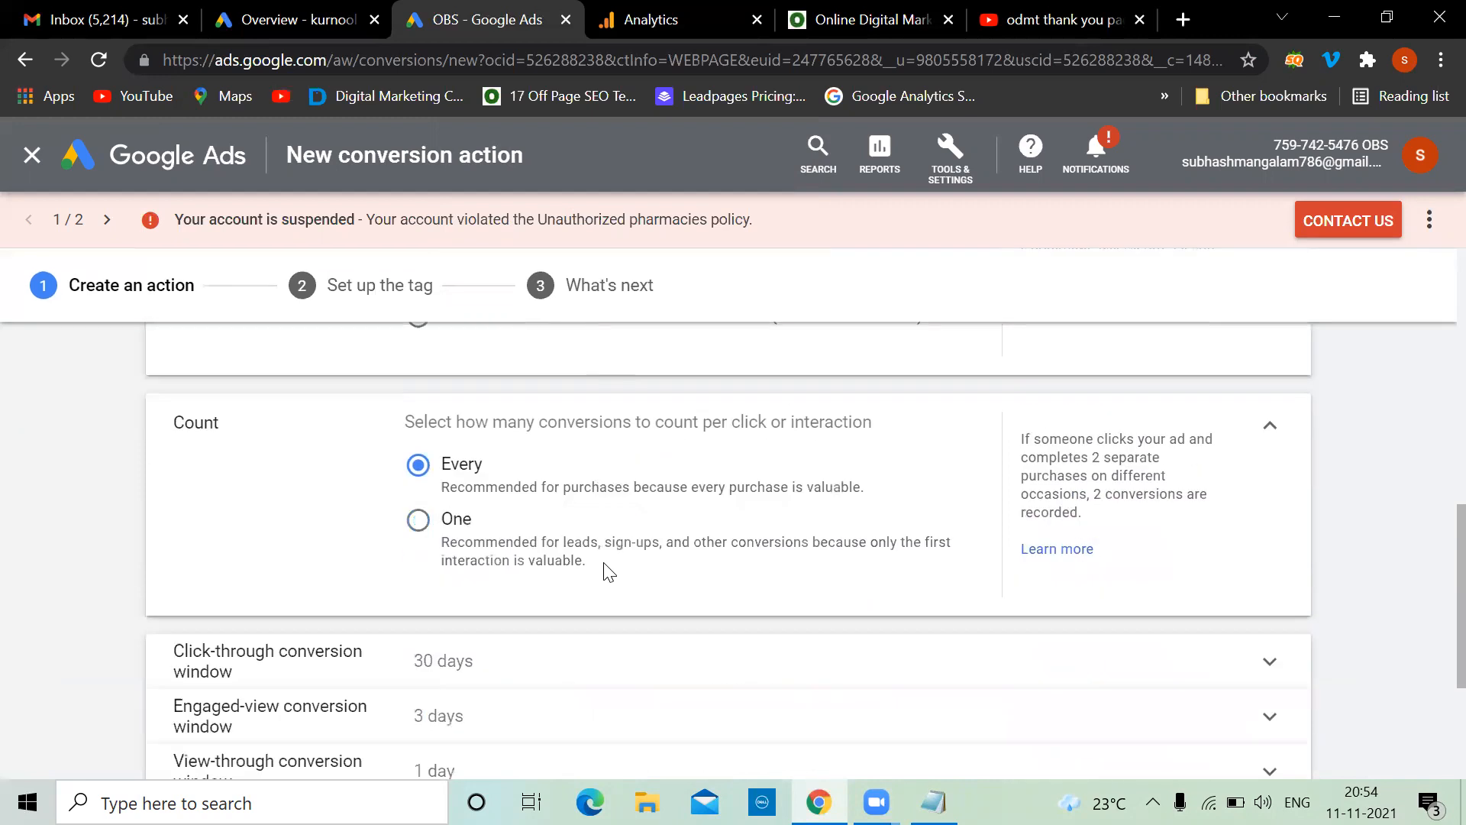
pyautogui.scroll(7, 606, 572)
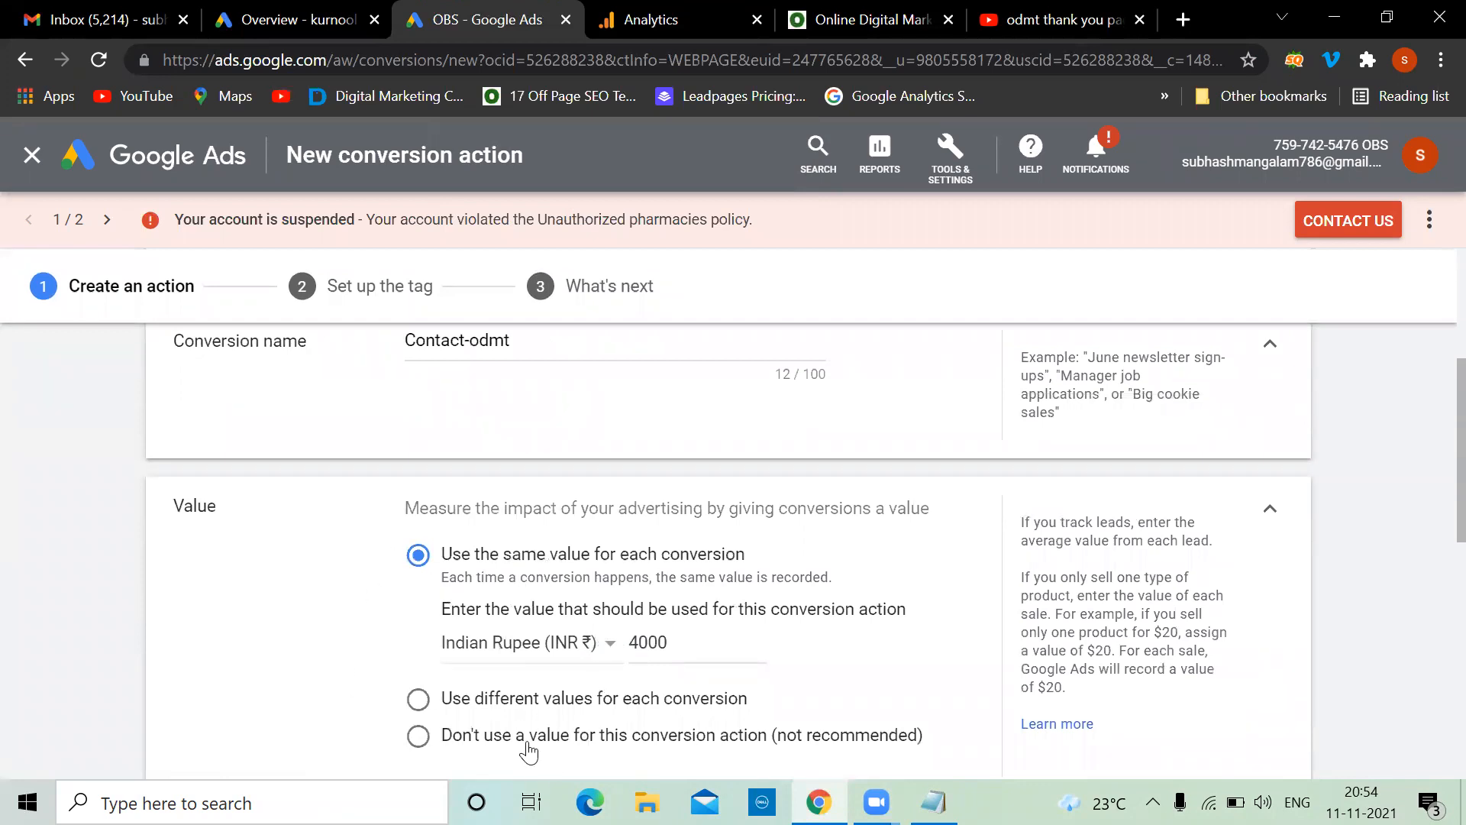
pyautogui.scroll(-2, 493, 624)
pyautogui.scroll(2, 494, 618)
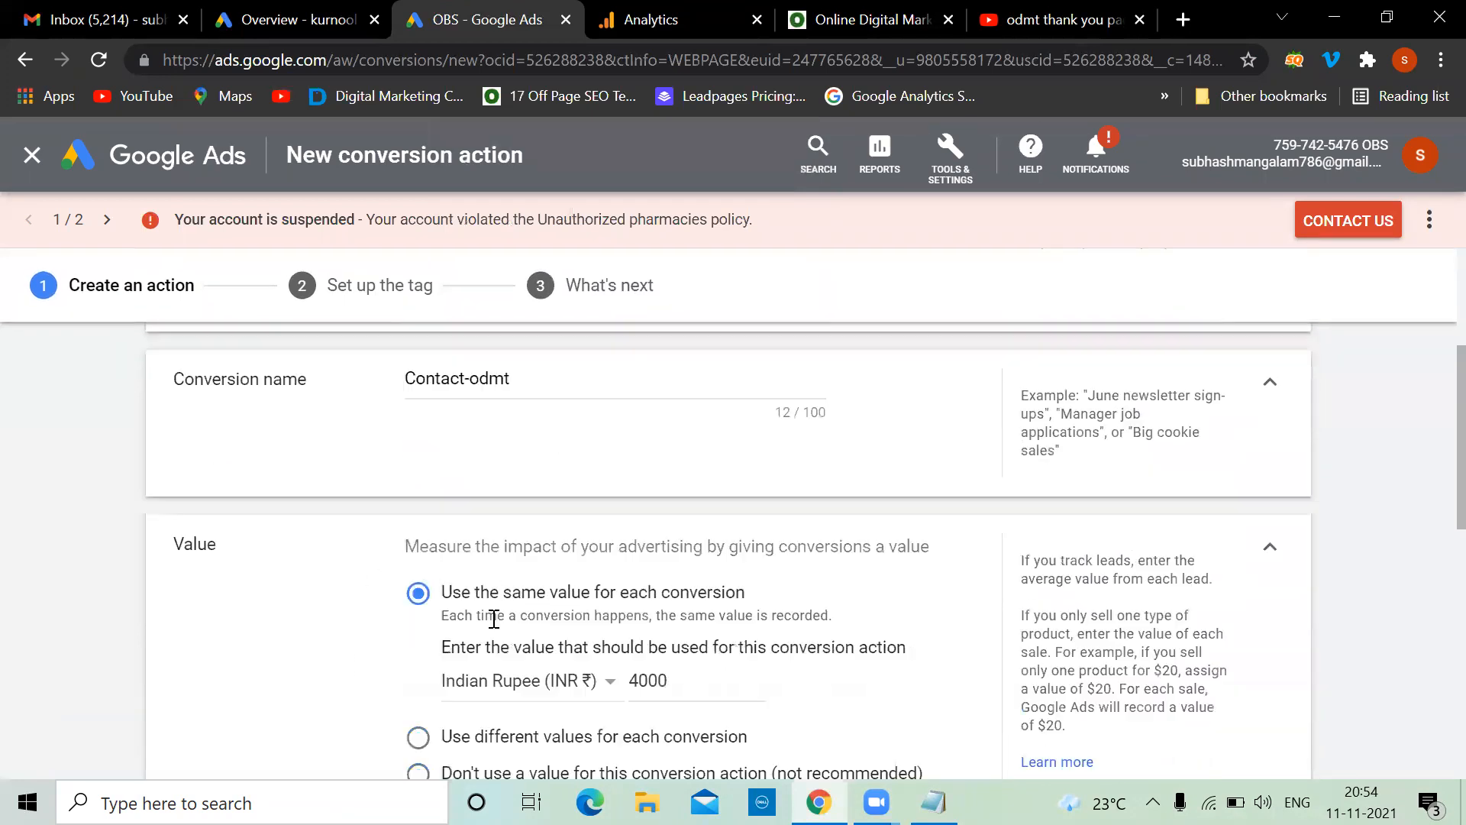
pyautogui.scroll(4, 494, 619)
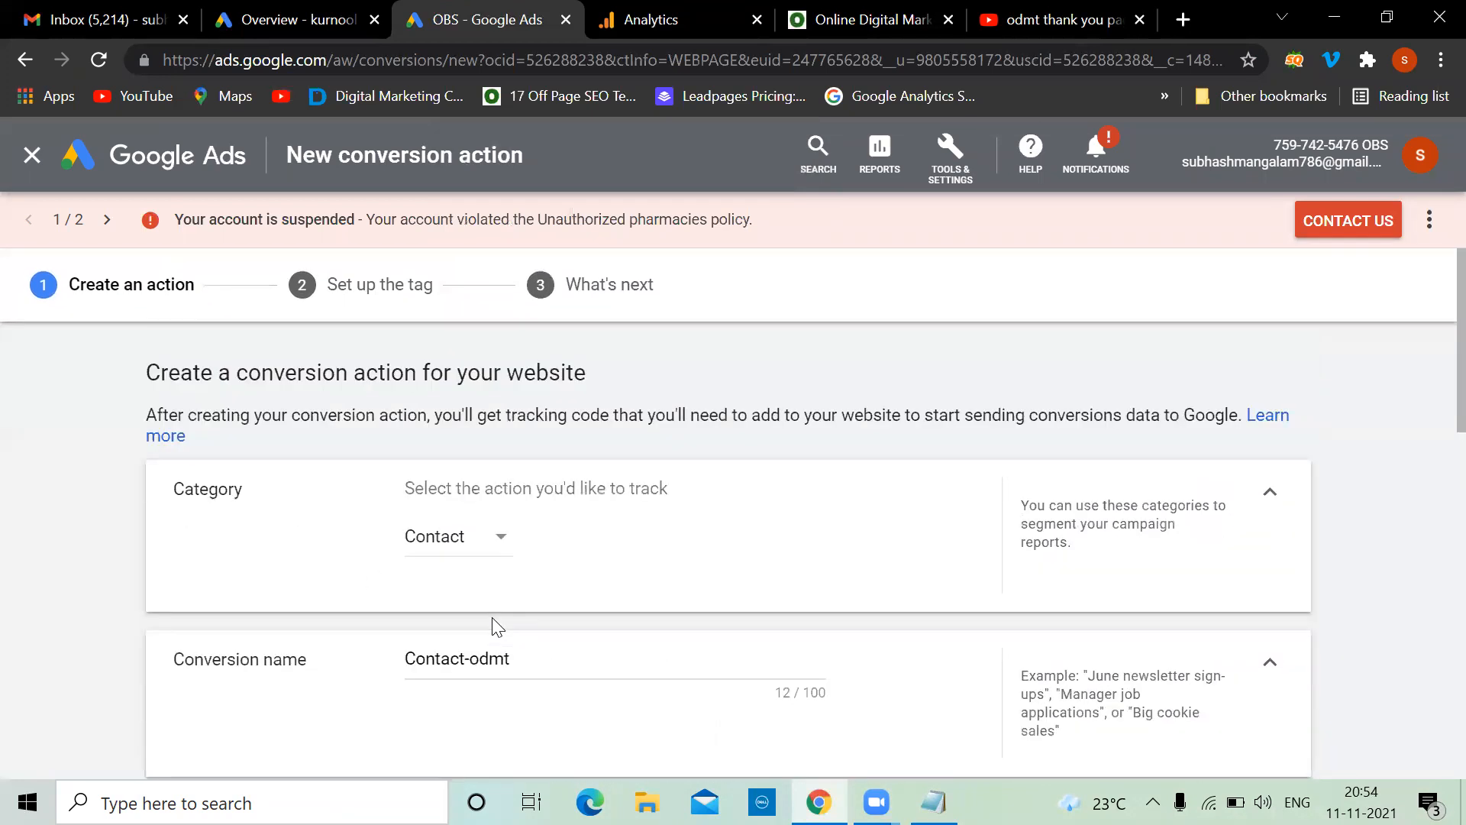
pyautogui.click(944, 164)
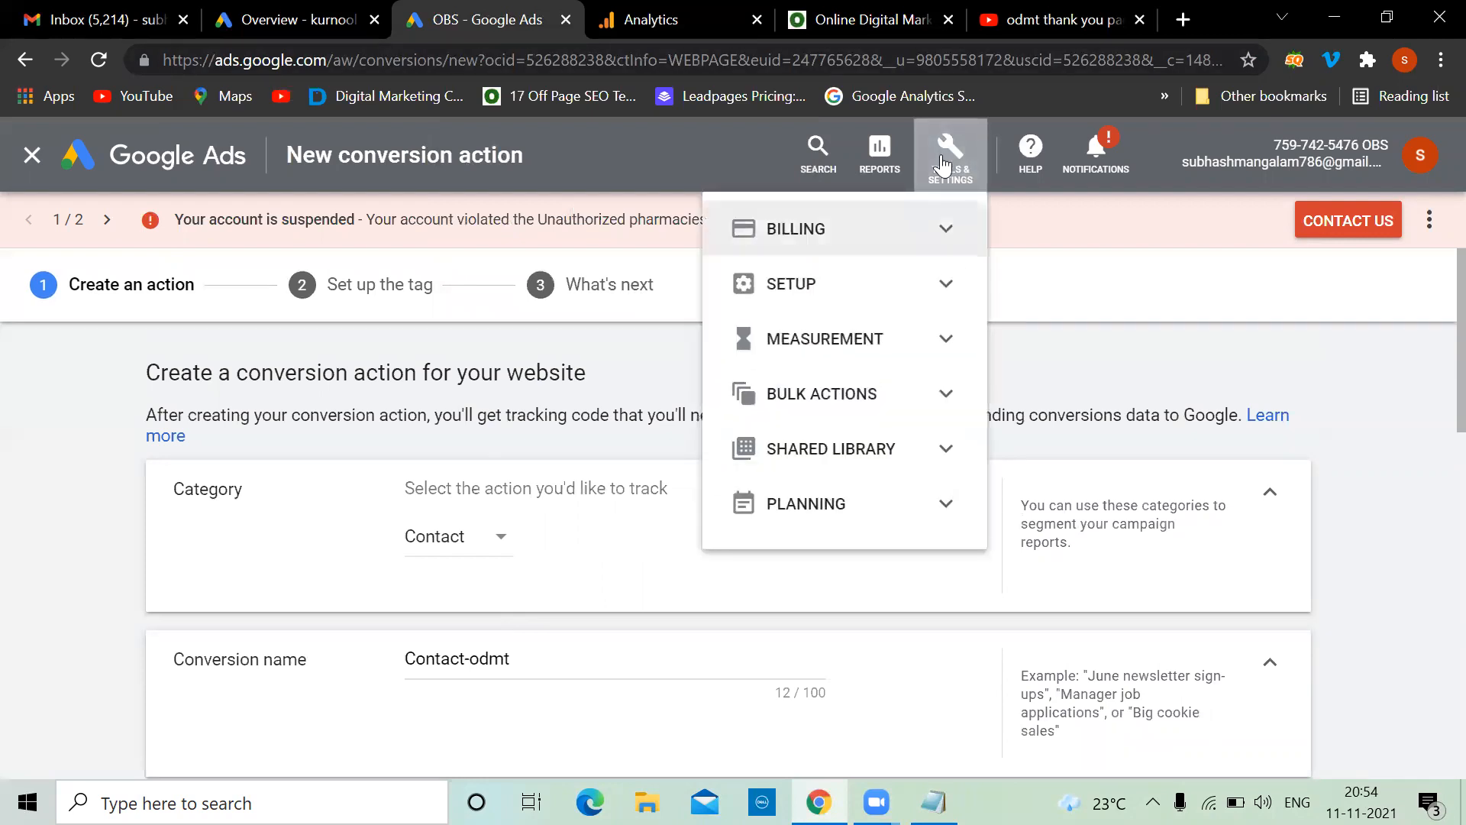
pyautogui.click(920, 338)
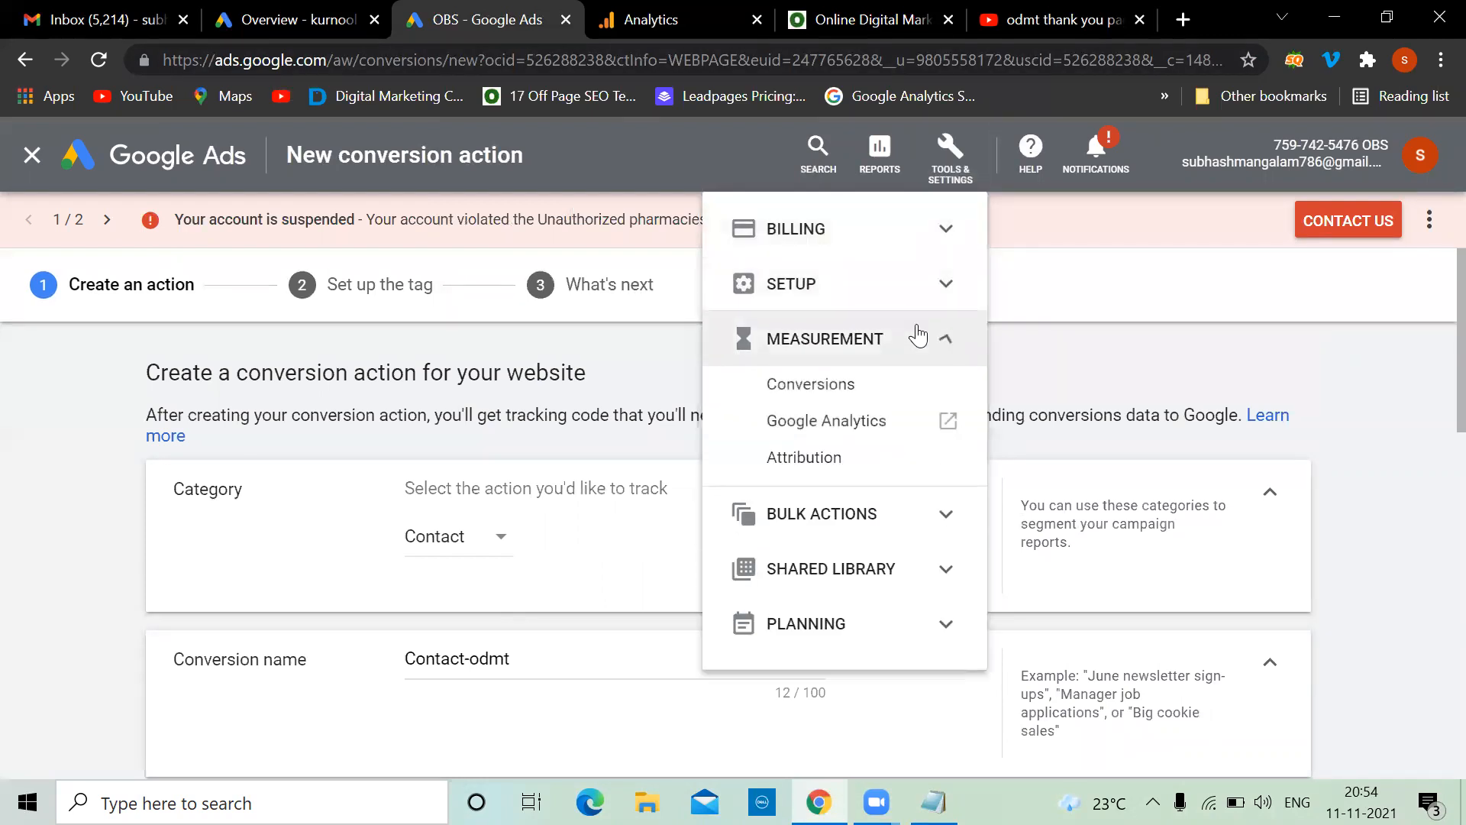
pyautogui.click(29, 435)
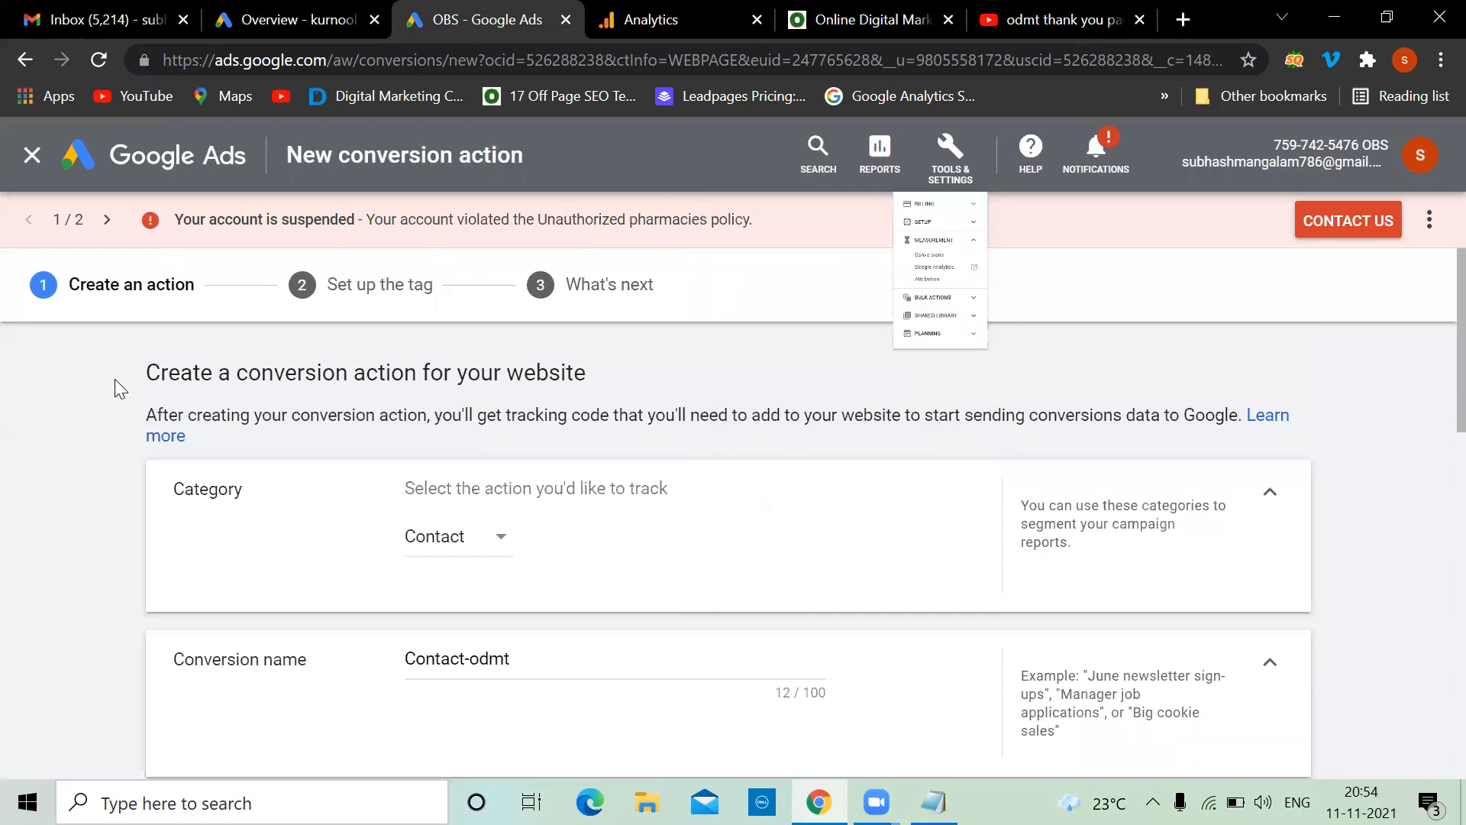
pyautogui.click(503, 543)
pyautogui.scroll(2, 506, 254)
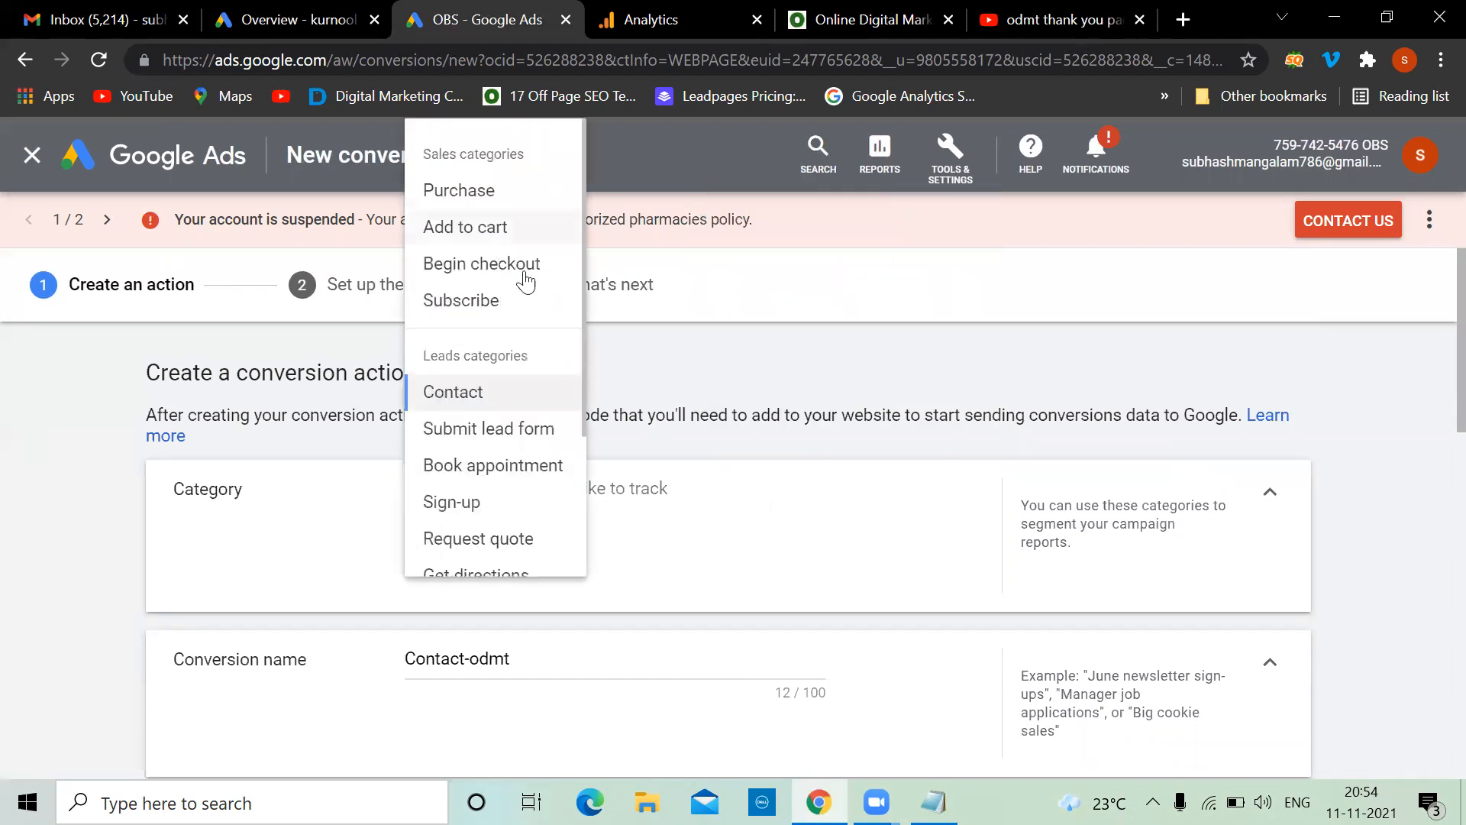
pyautogui.scroll(-2, 501, 267)
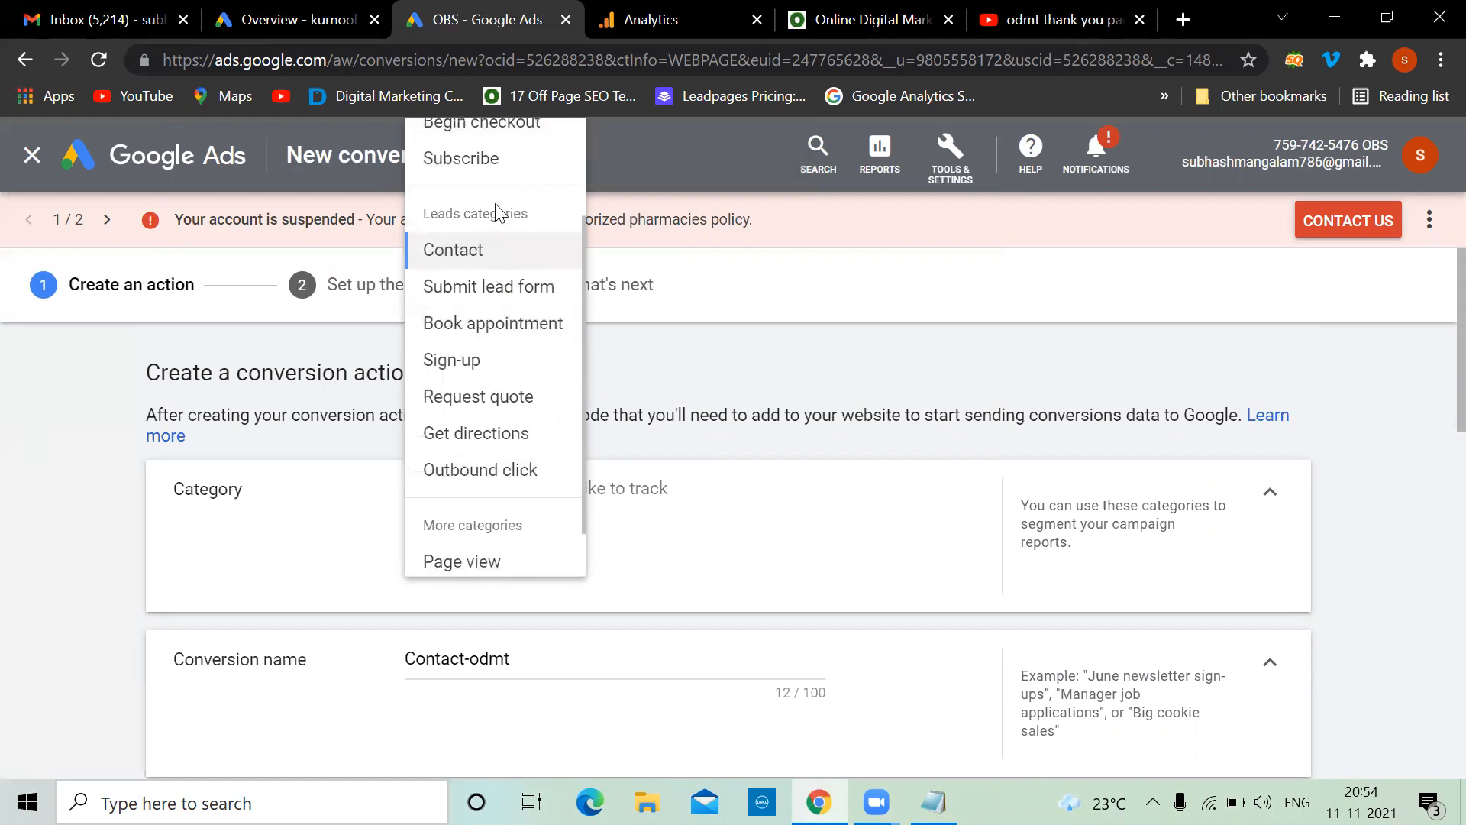
pyautogui.scroll(-1, 533, 344)
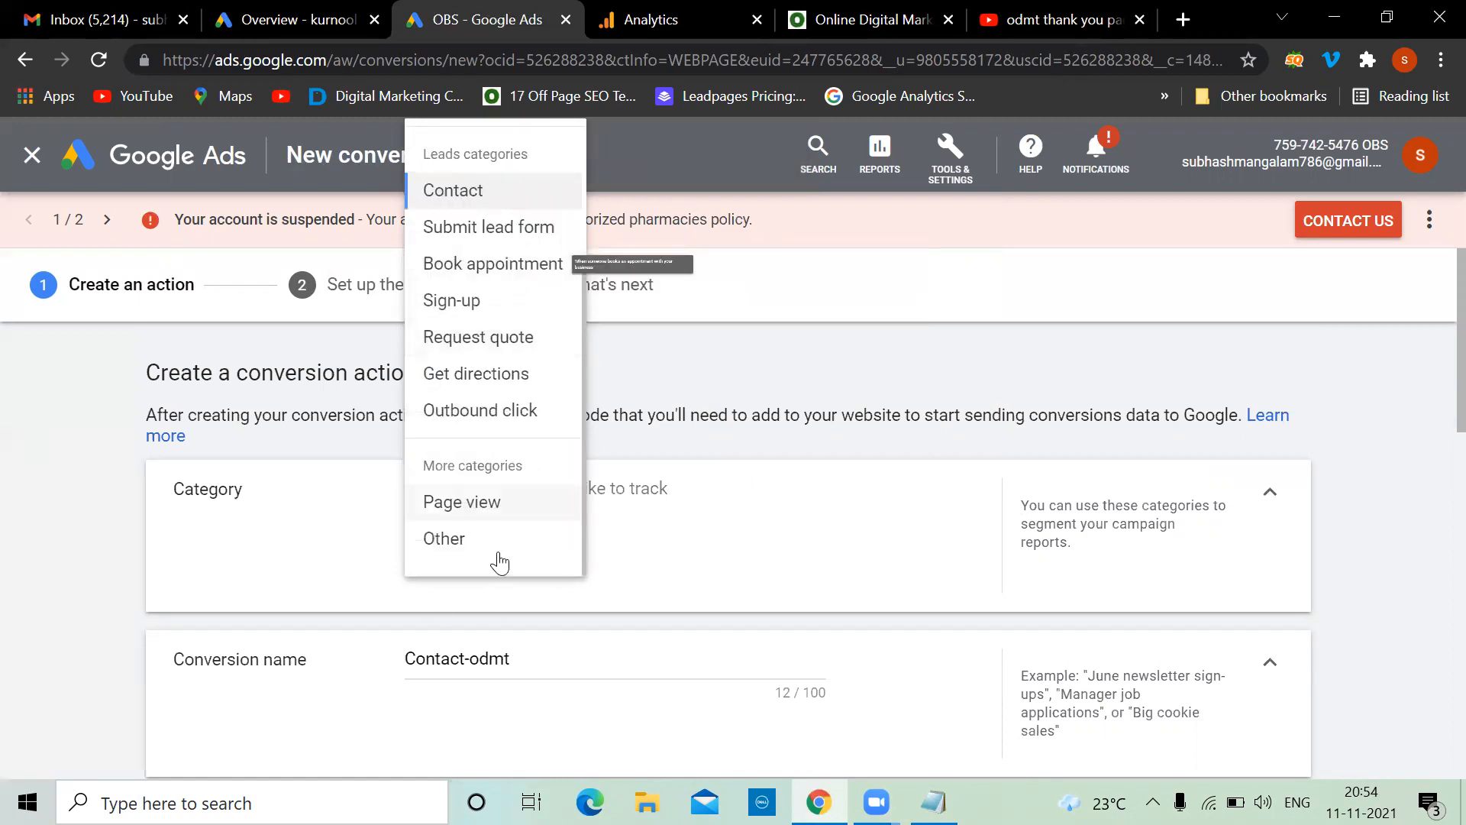
pyautogui.click(57, 505)
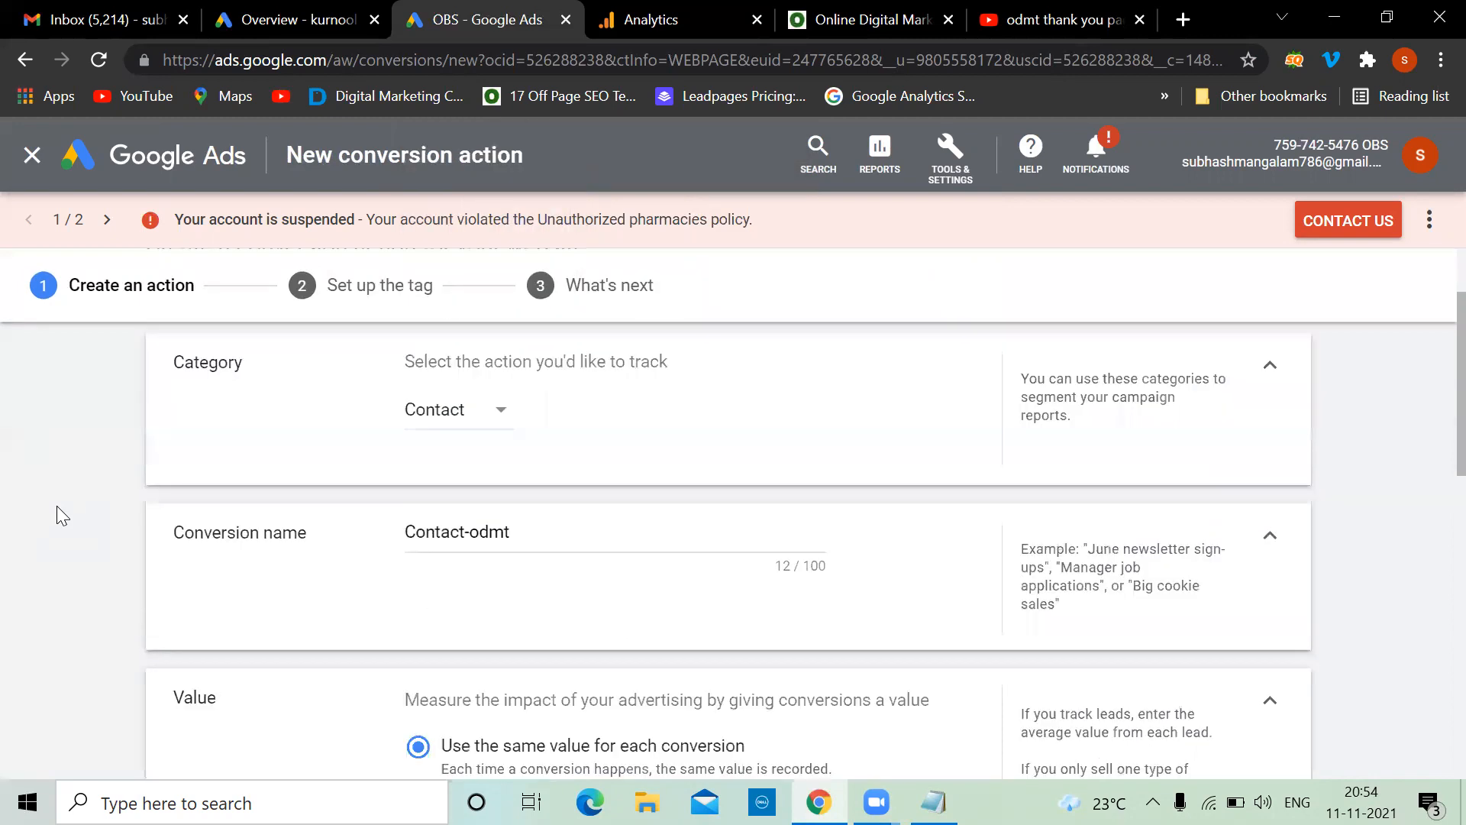
pyautogui.scroll(-5, 386, 456)
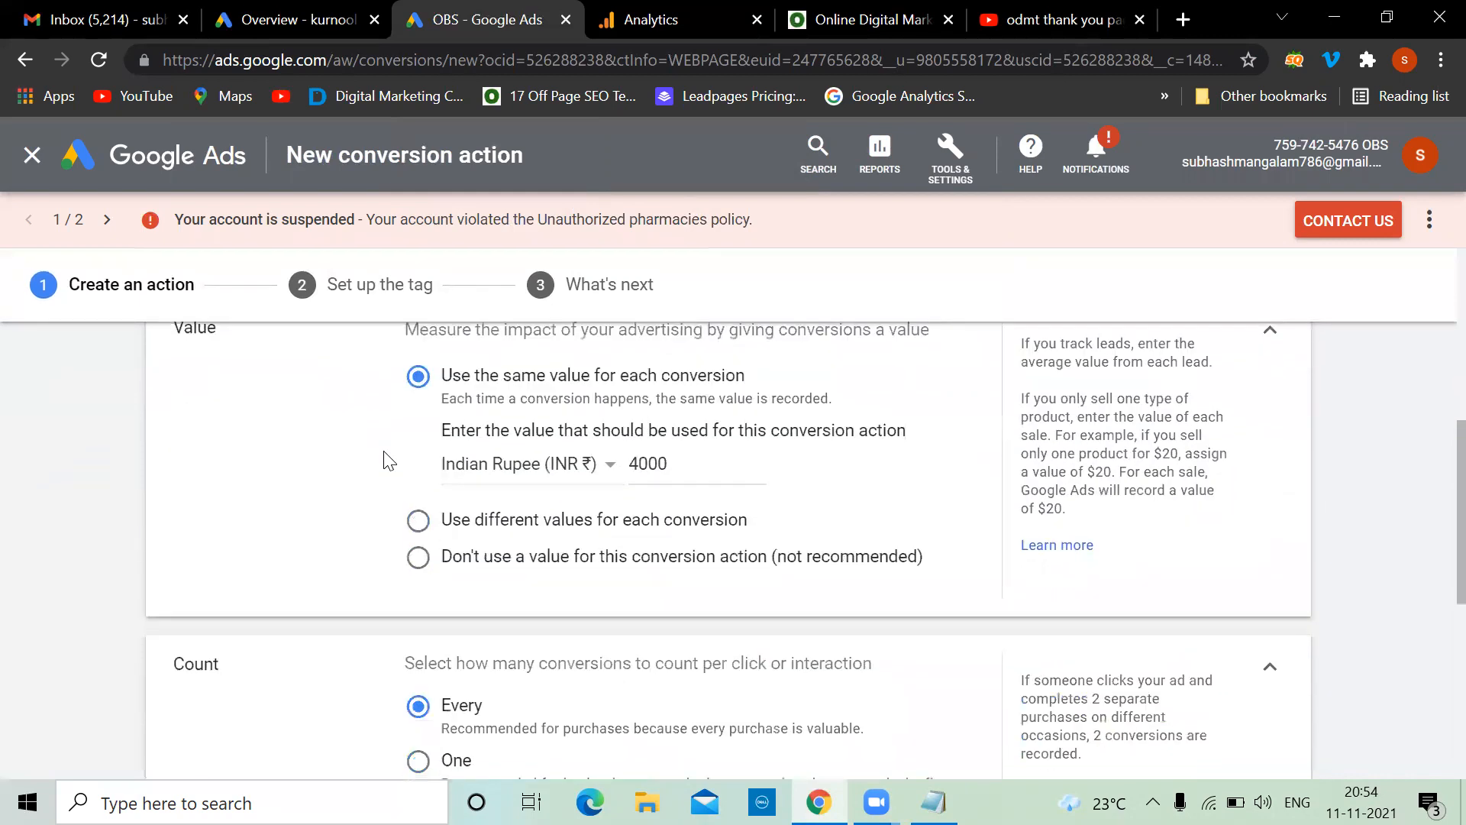
pyautogui.scroll(1, 386, 456)
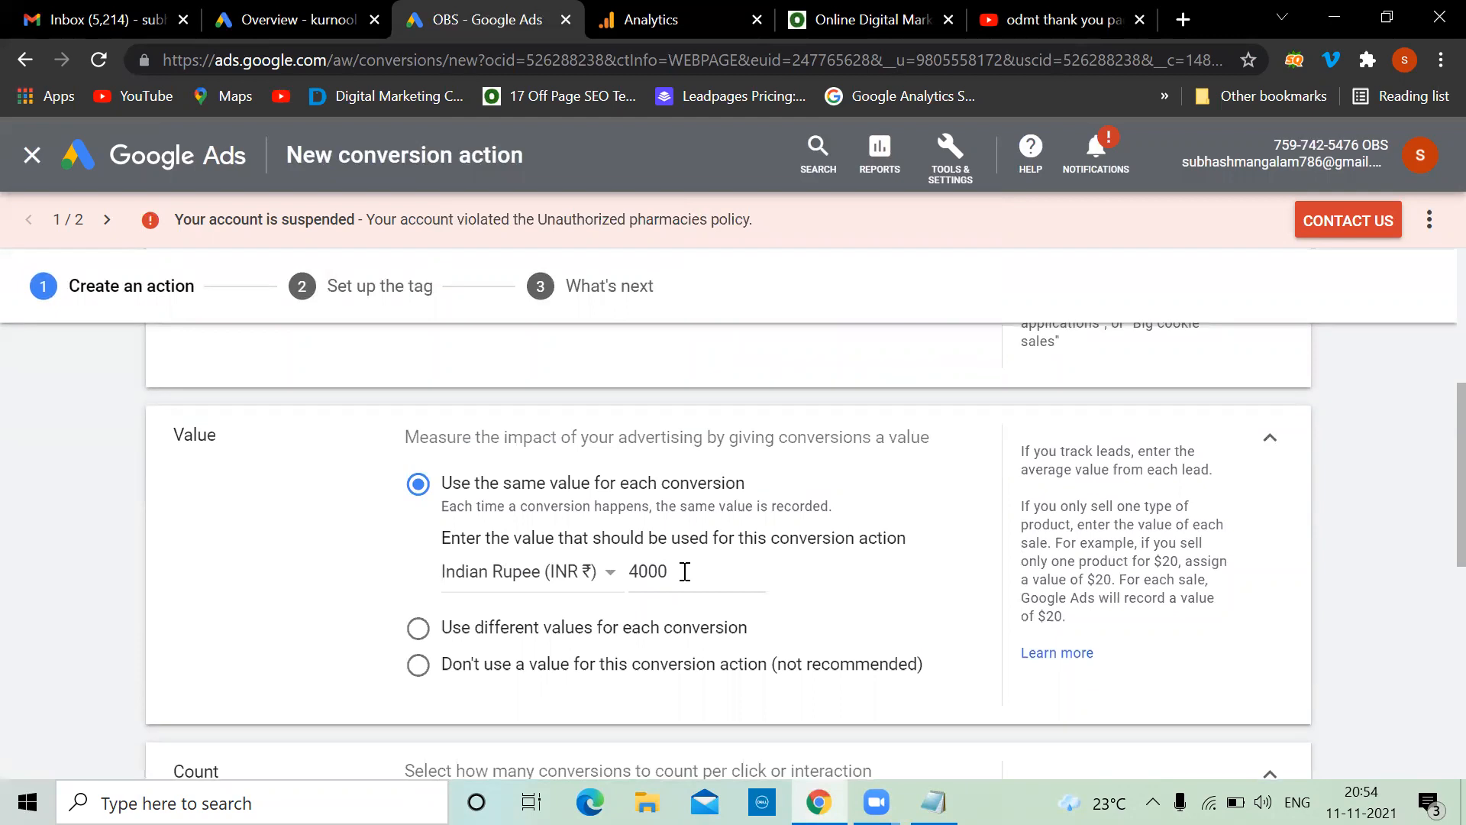
pyautogui.scroll(-4, 685, 571)
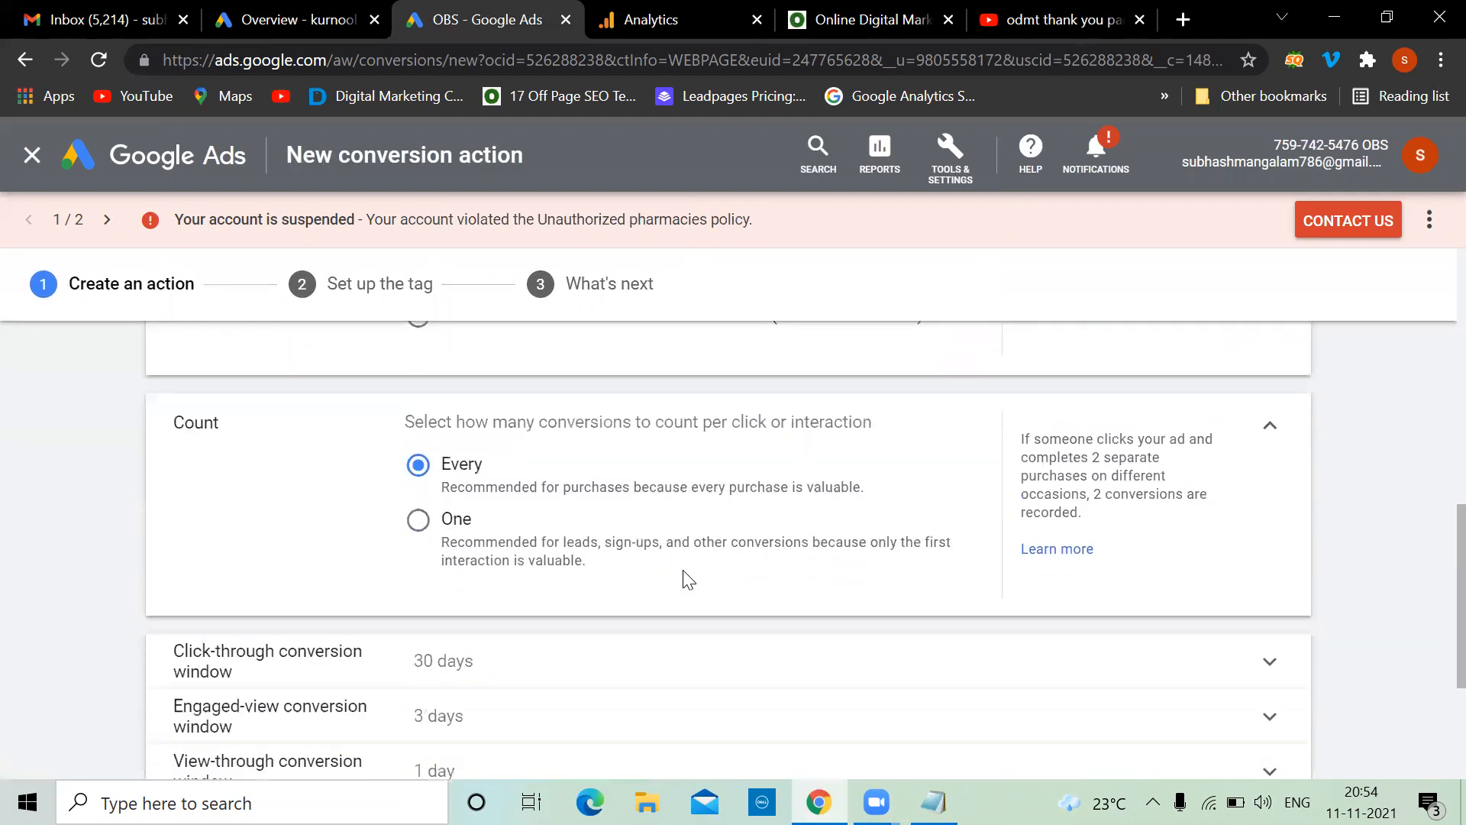
# Compare the Every and One Count options, settling on One conversion per click
pyautogui.scroll(2, 434, 438)
pyautogui.scroll(-1, 428, 456)
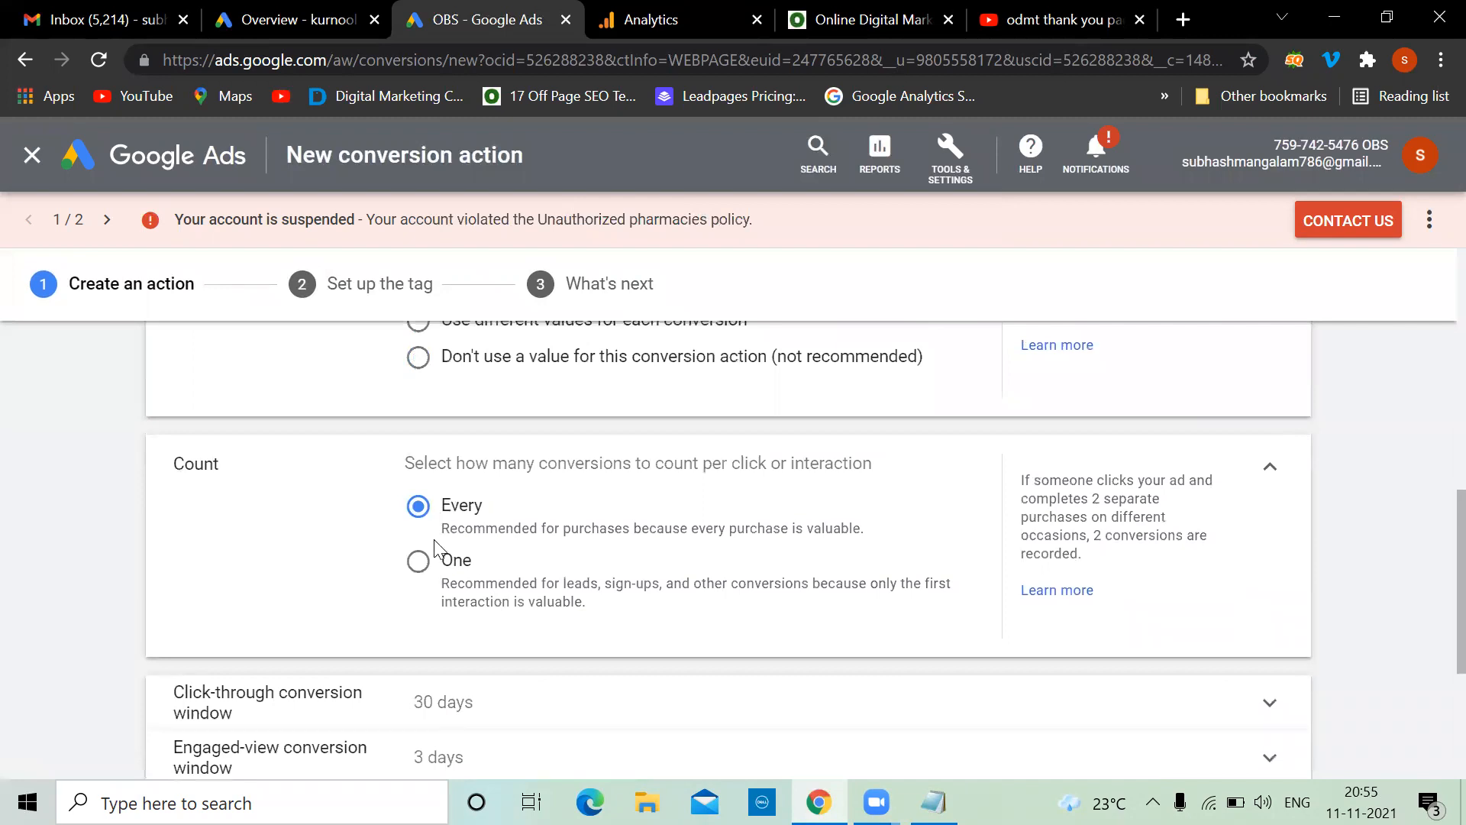
pyautogui.click(846, 10)
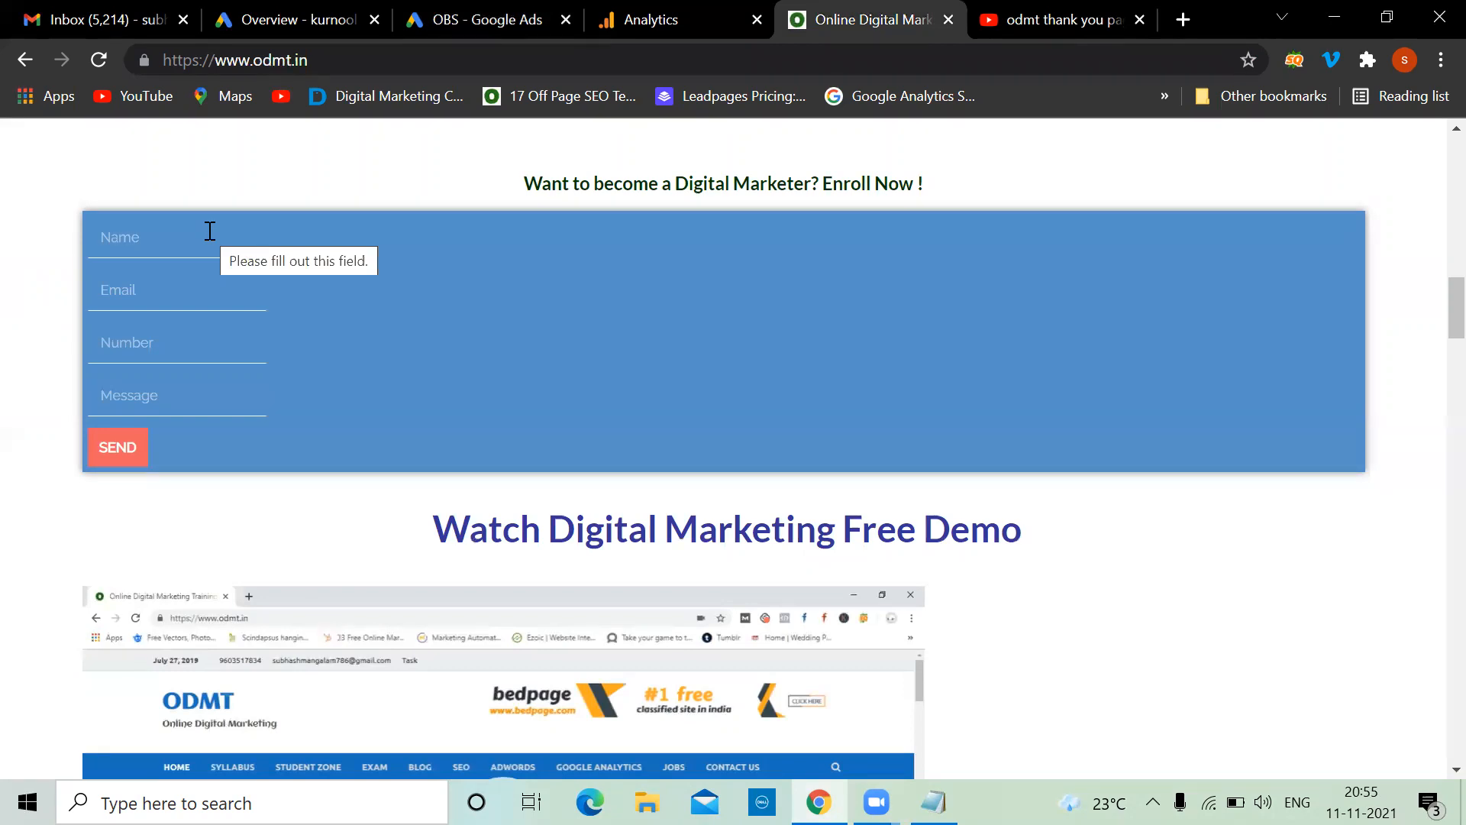
pyautogui.click(455, 9)
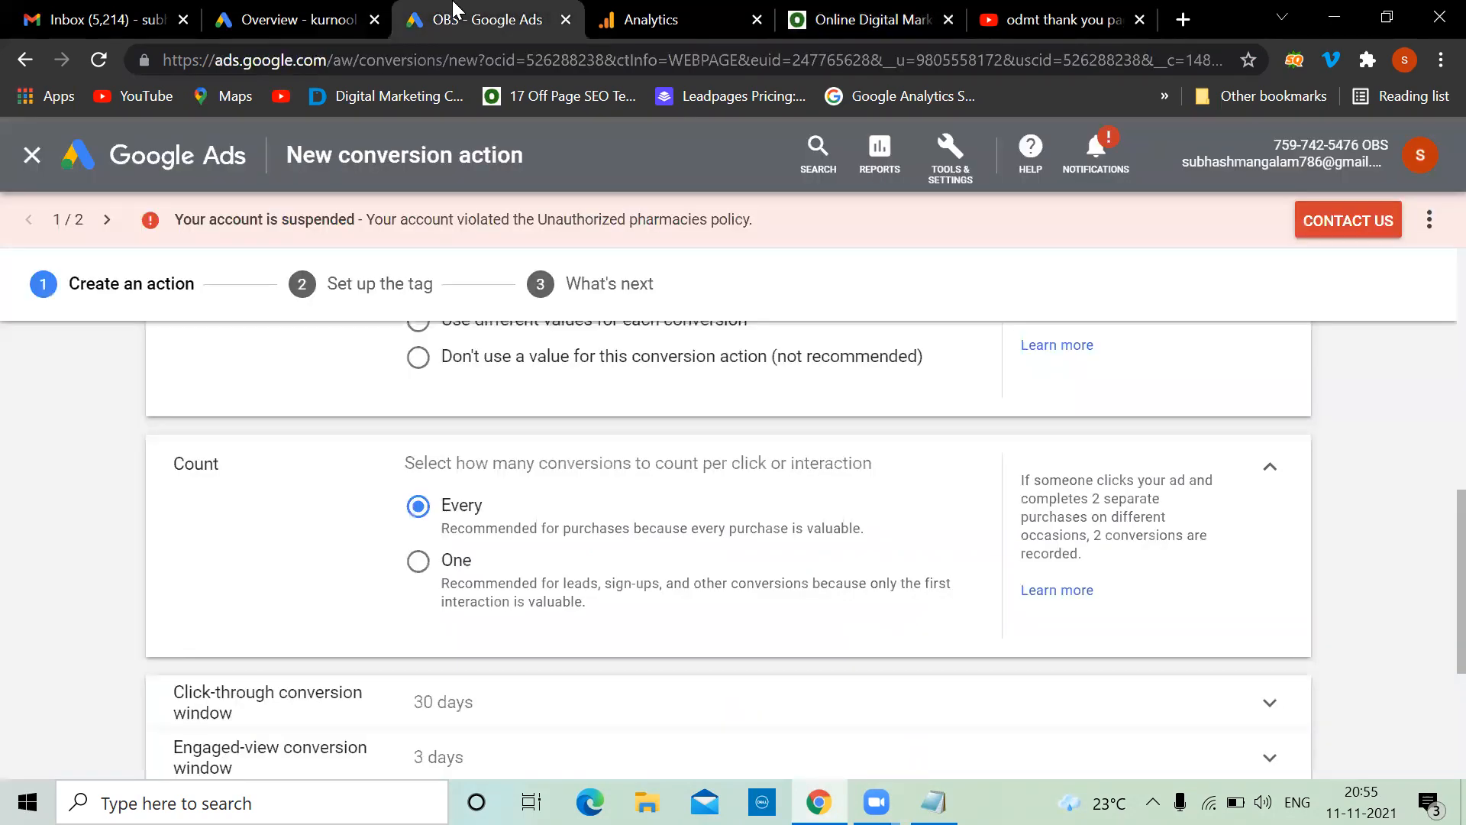
pyautogui.click(413, 563)
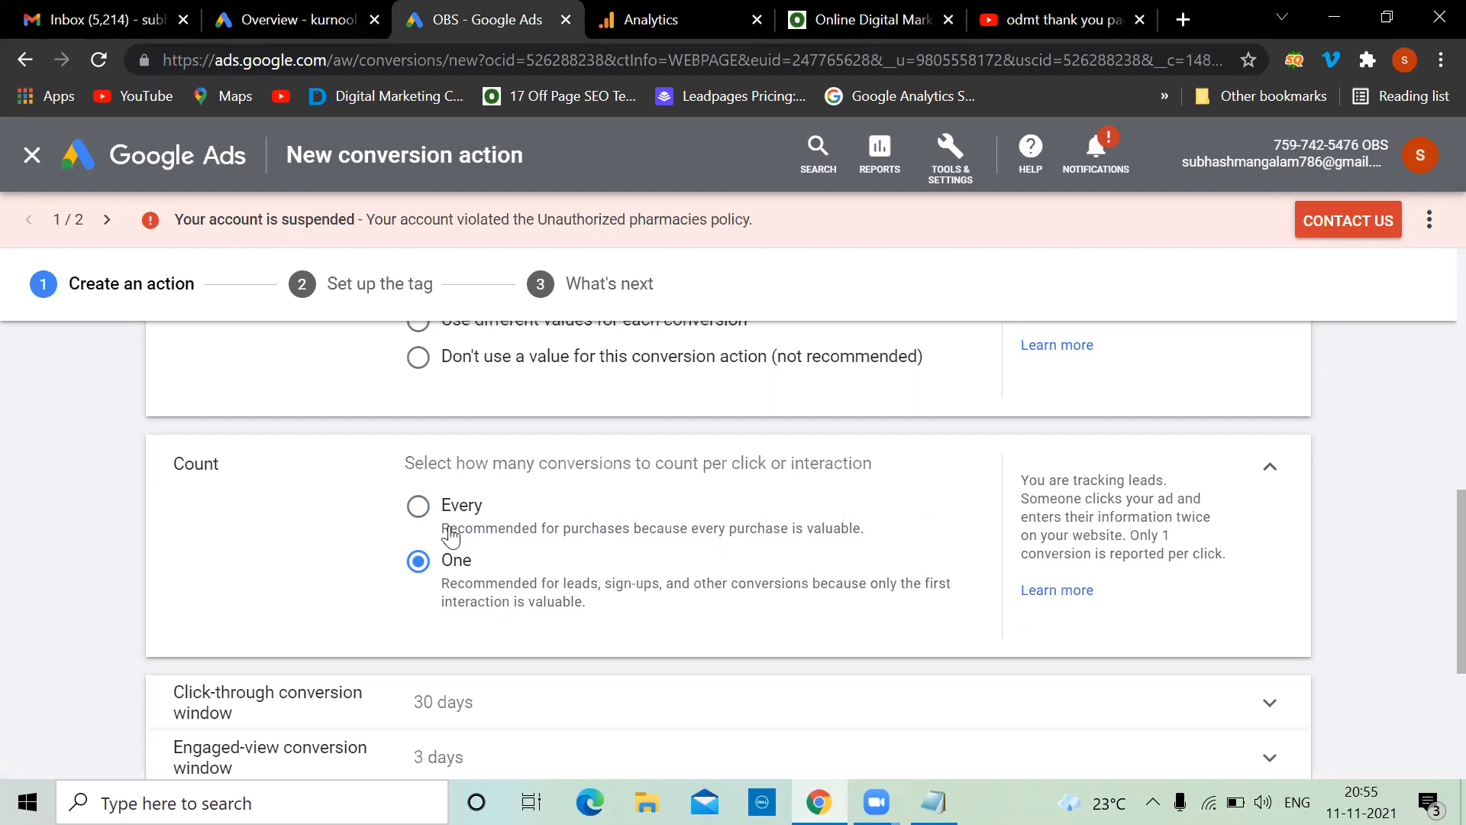
pyautogui.click(420, 508)
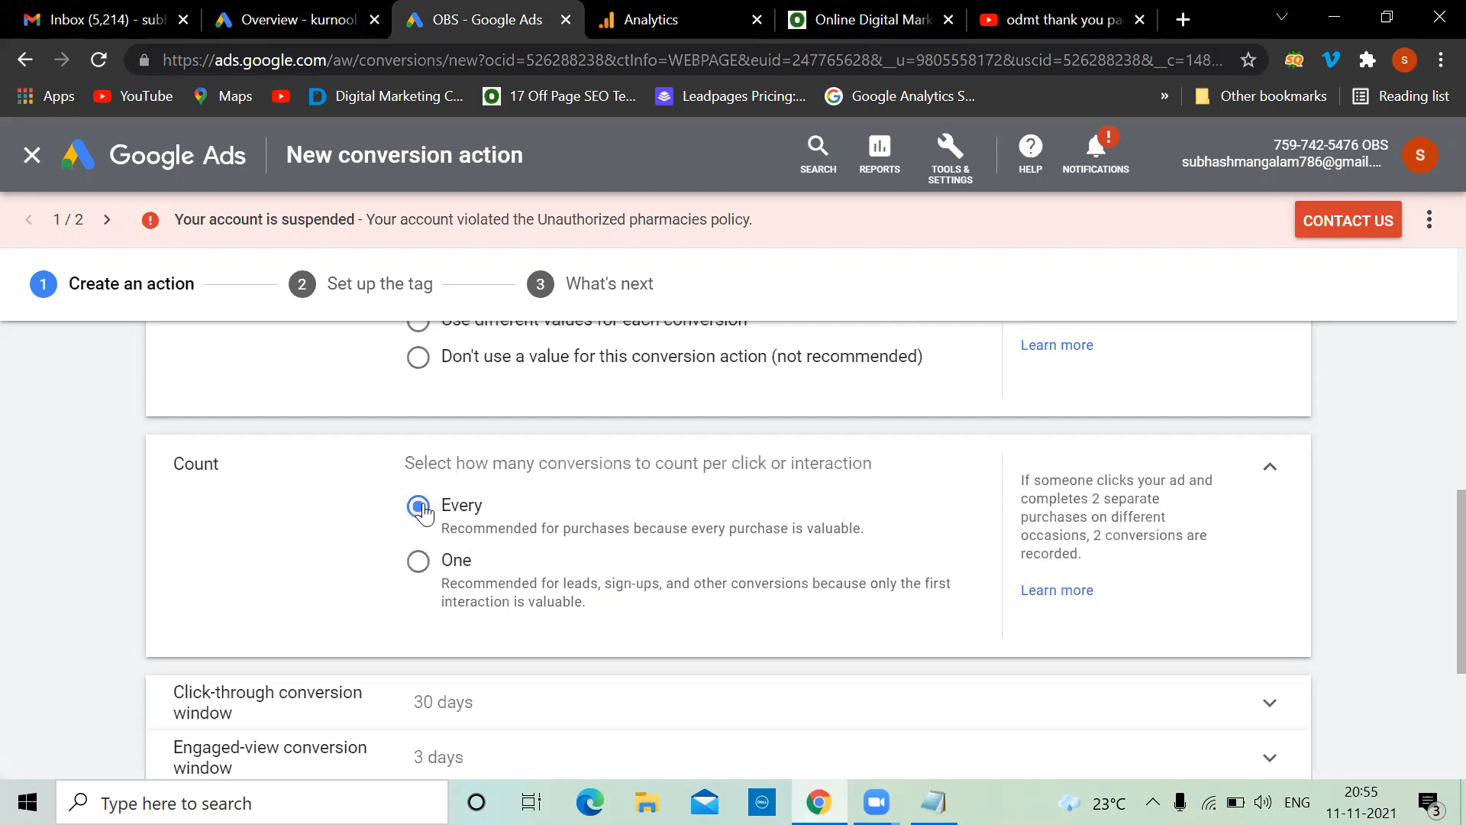
pyautogui.click(414, 575)
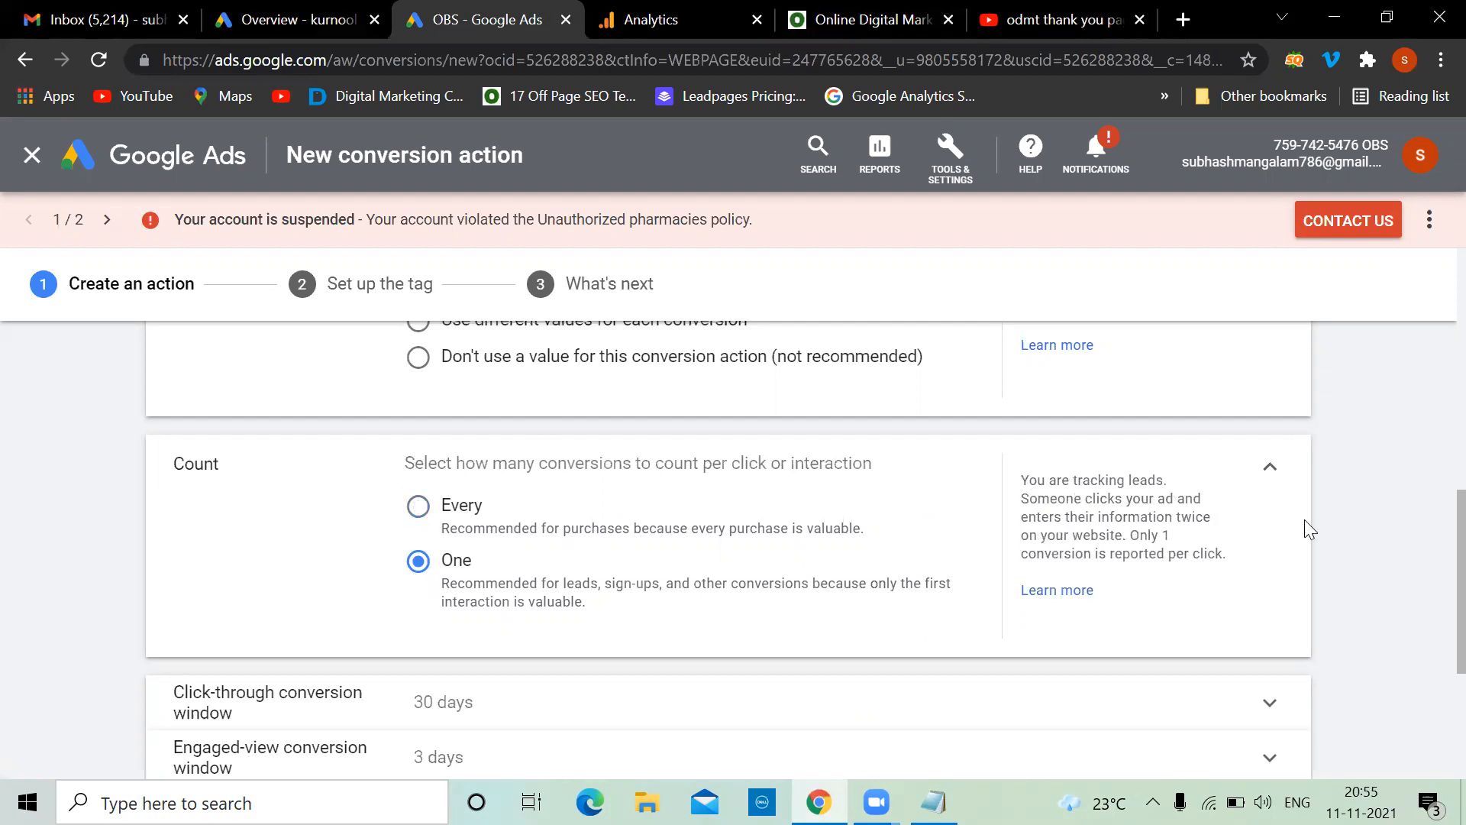
pyautogui.scroll(-1, 1307, 527)
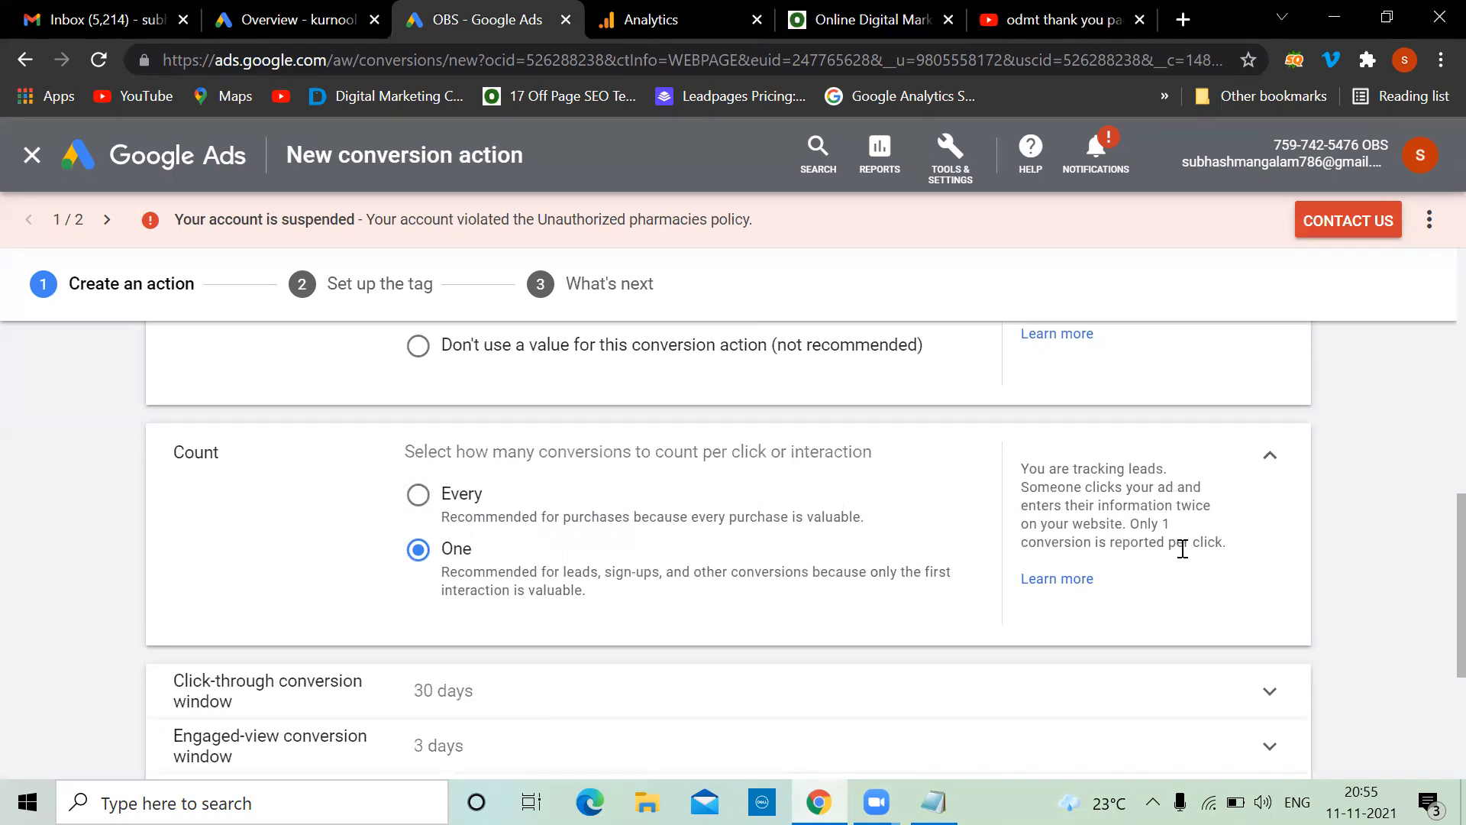
pyautogui.click(418, 498)
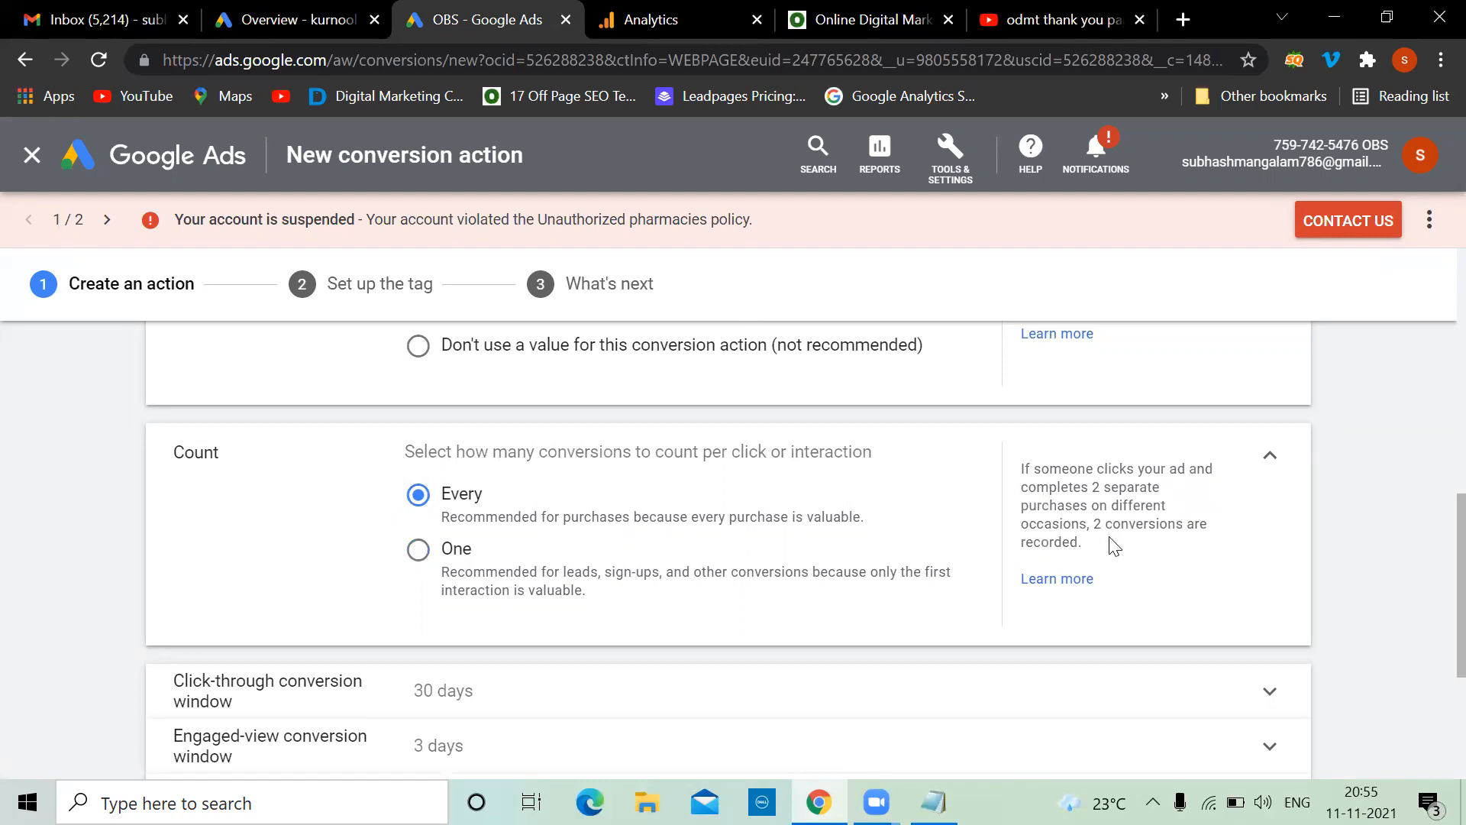
pyautogui.click(417, 550)
# Submit the Contact-odmt form with CREATE AND CONTINUE to reach step 2, Set up the tag
pyautogui.scroll(-3, 416, 551)
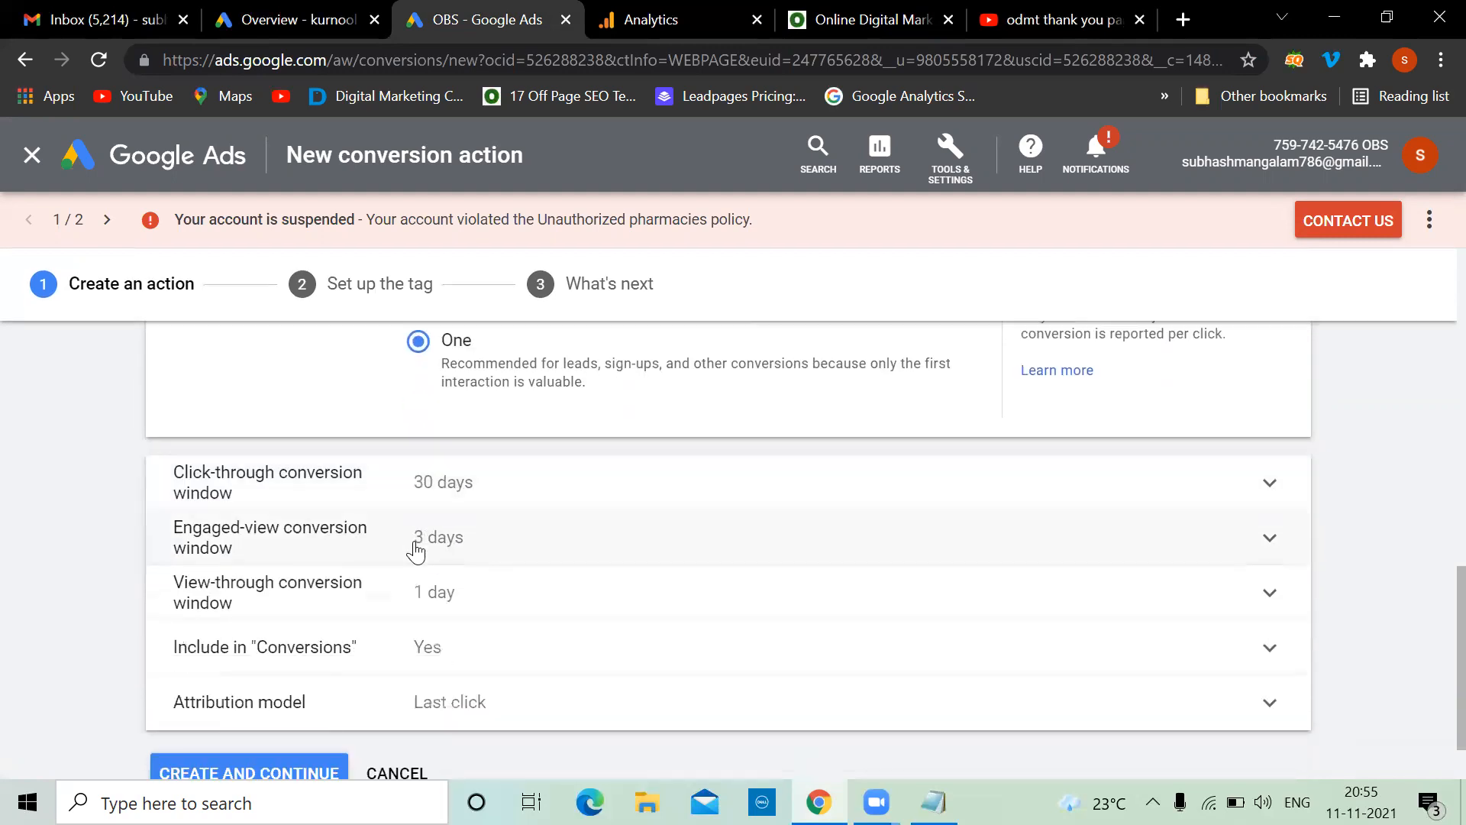
pyautogui.scroll(-1, 416, 552)
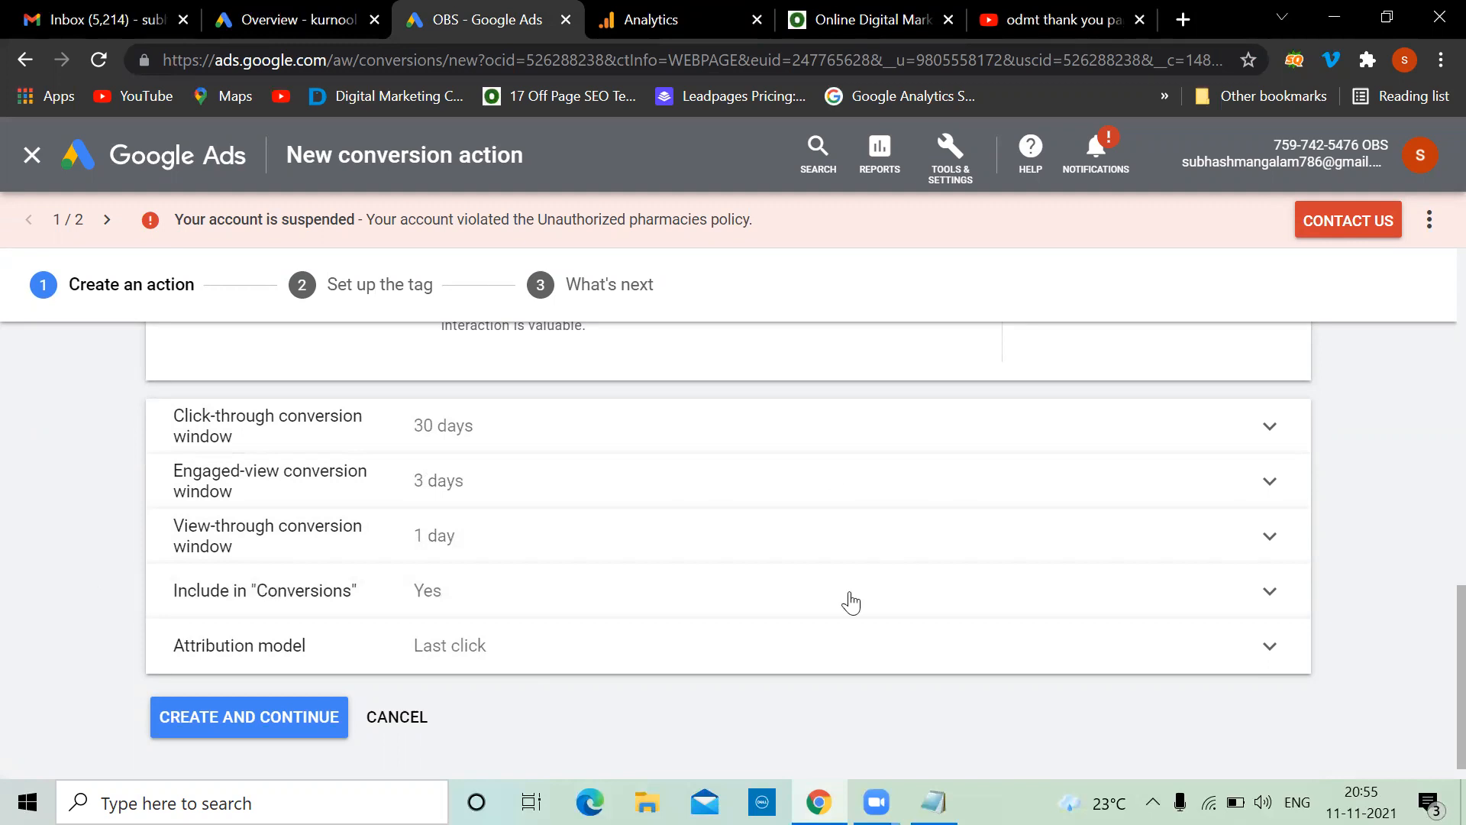
pyautogui.click(268, 716)
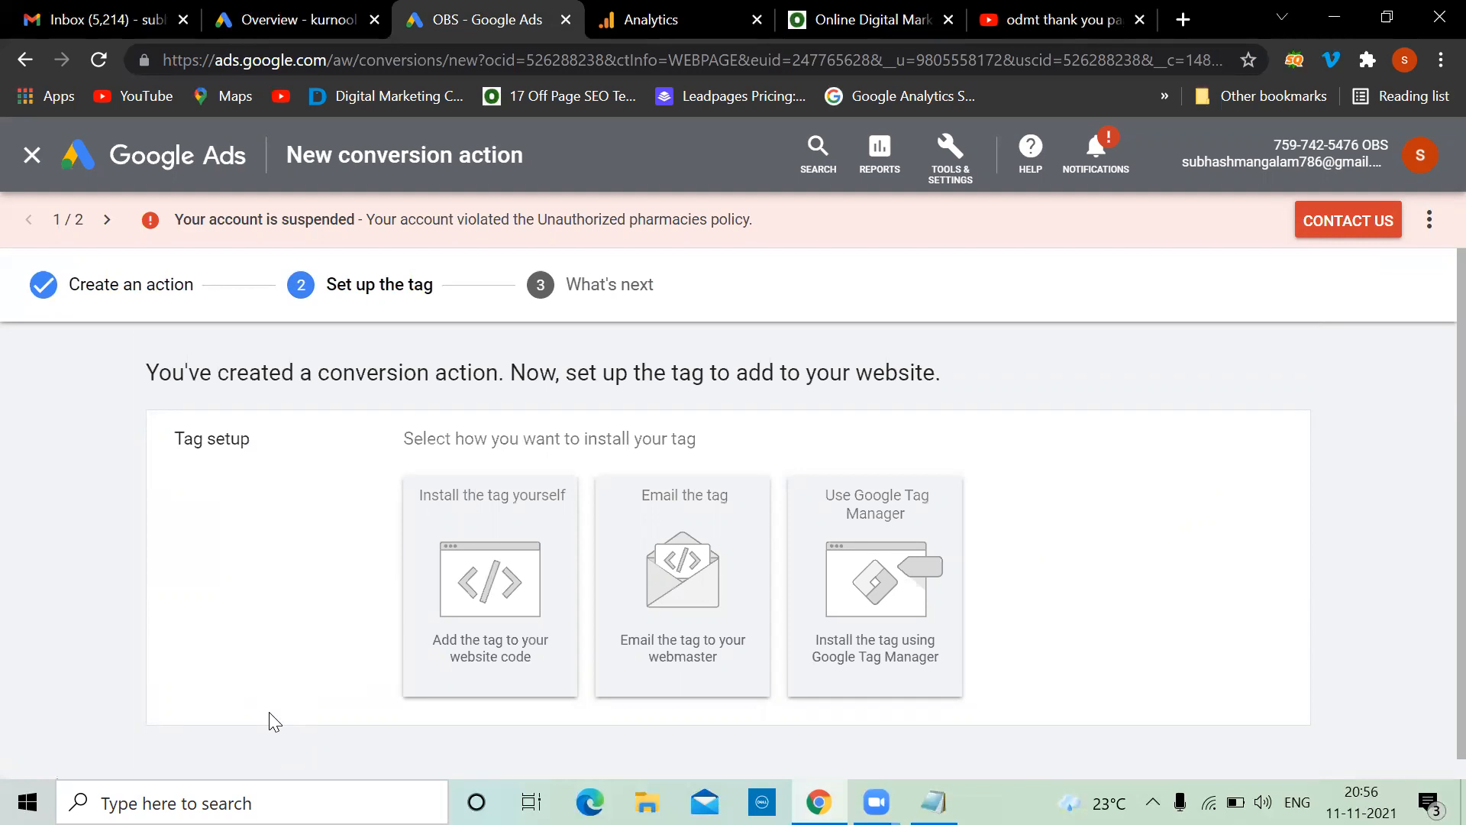
# Choose 'Install the tag yourself' and review the global site tag and event snippet code boxes
pyautogui.scroll(-1, 269, 712)
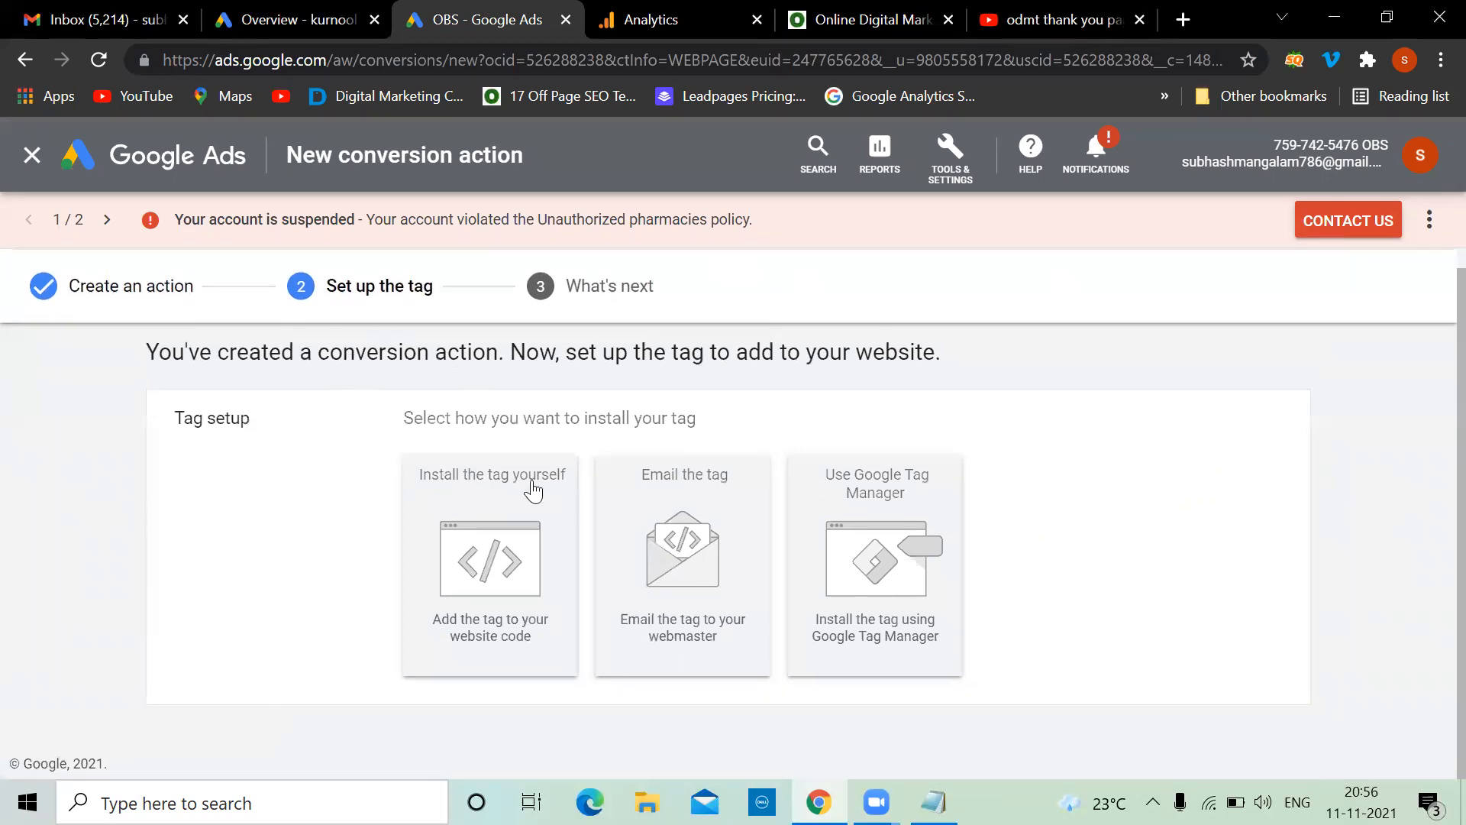
pyautogui.click(528, 561)
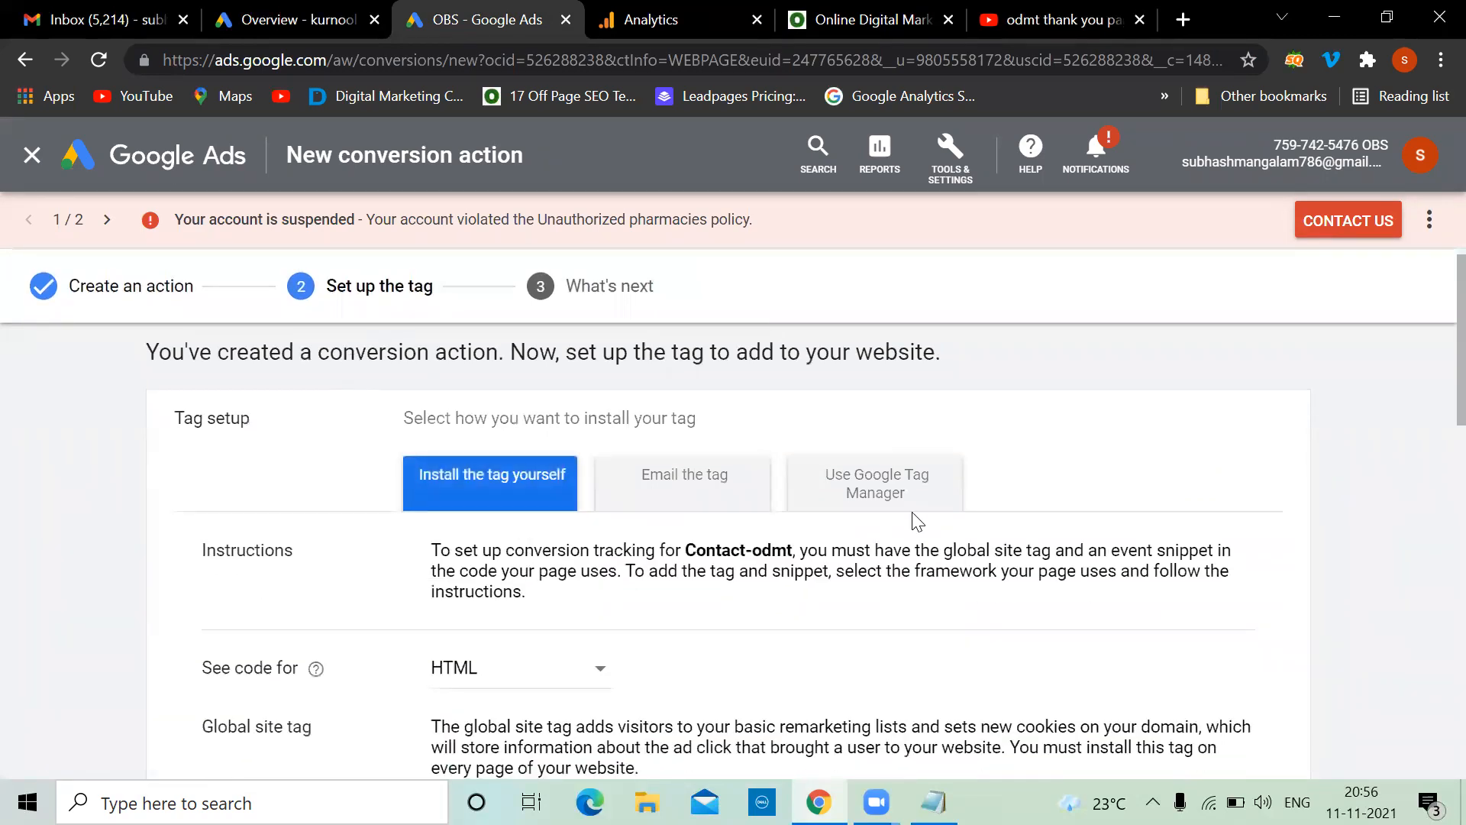
pyautogui.scroll(-7, 917, 521)
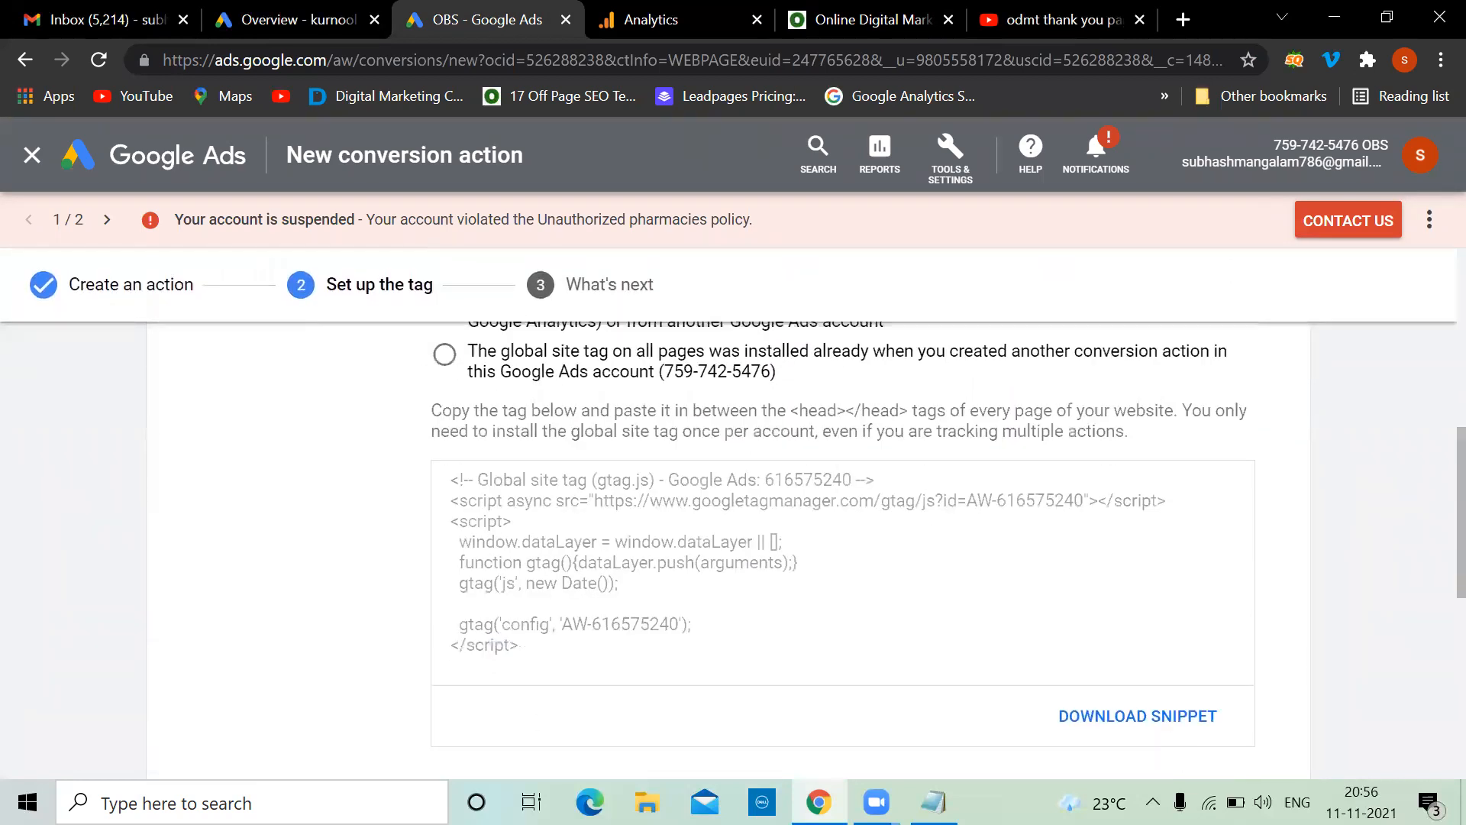
pyautogui.scroll(-5, 641, 609)
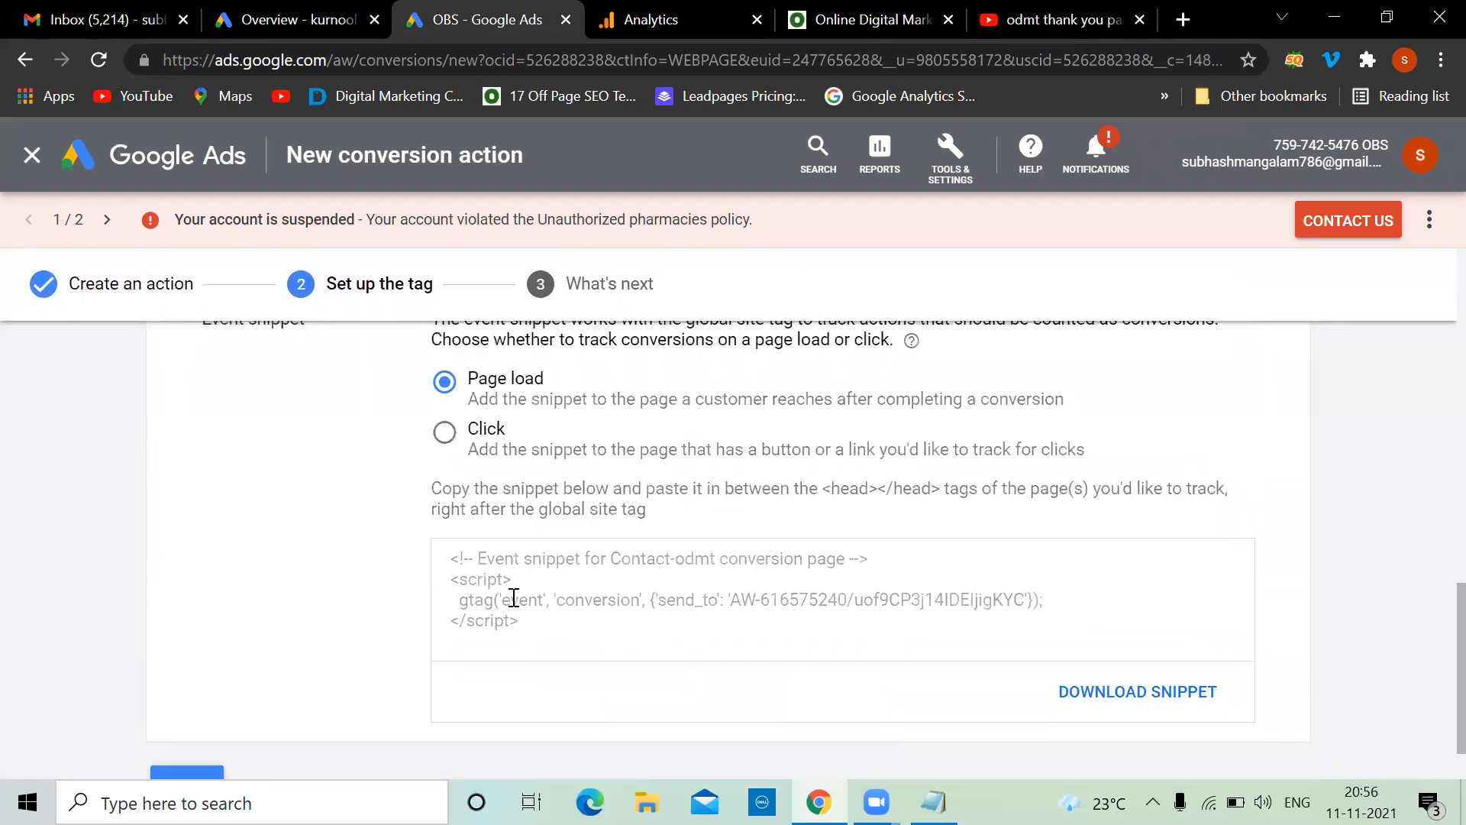
pyautogui.scroll(10, 514, 598)
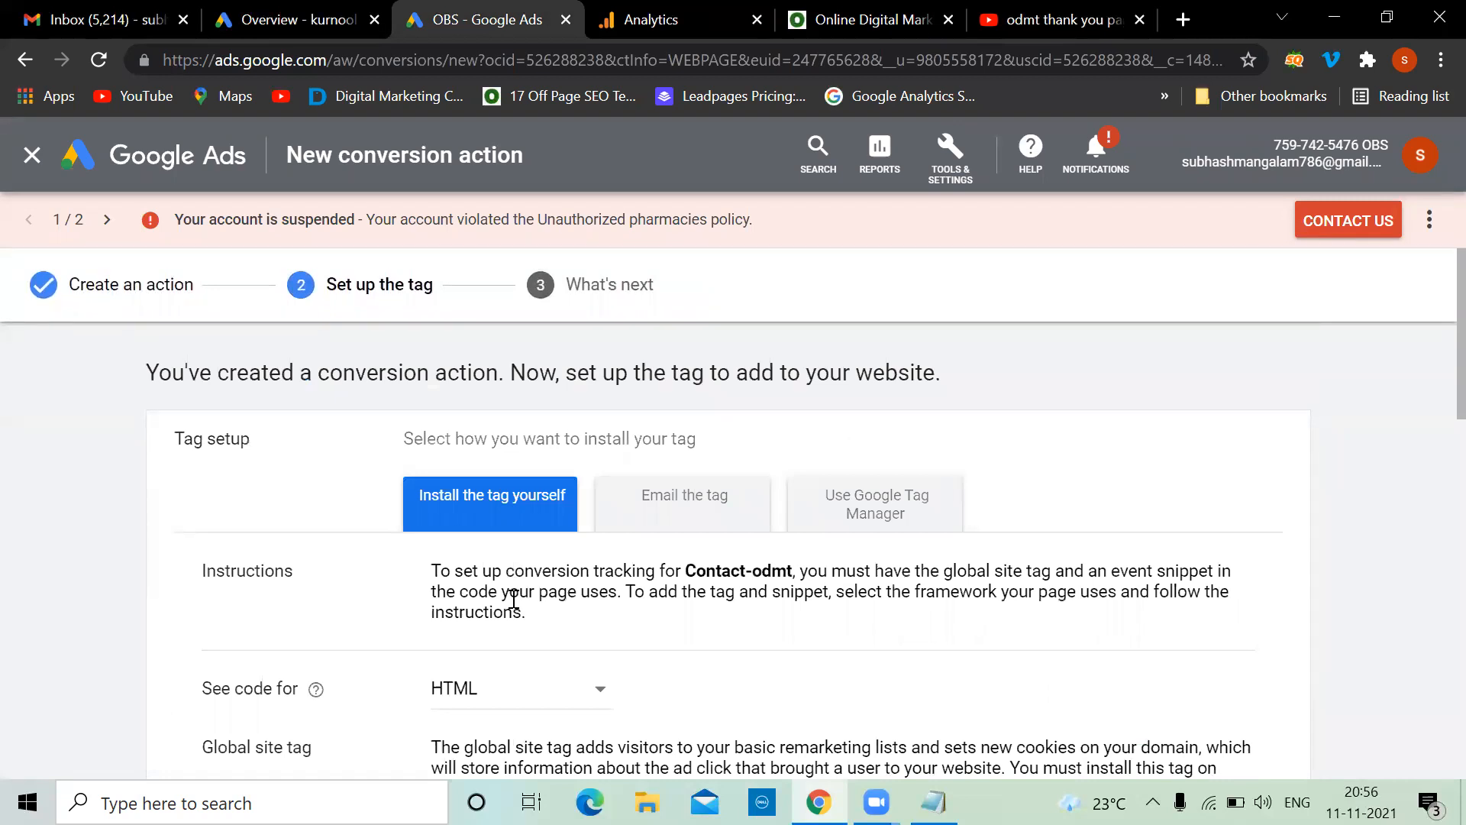
pyautogui.scroll(-8, 514, 600)
pyautogui.scroll(4, 511, 597)
pyautogui.scroll(-1, 511, 597)
pyautogui.scroll(-2, 513, 605)
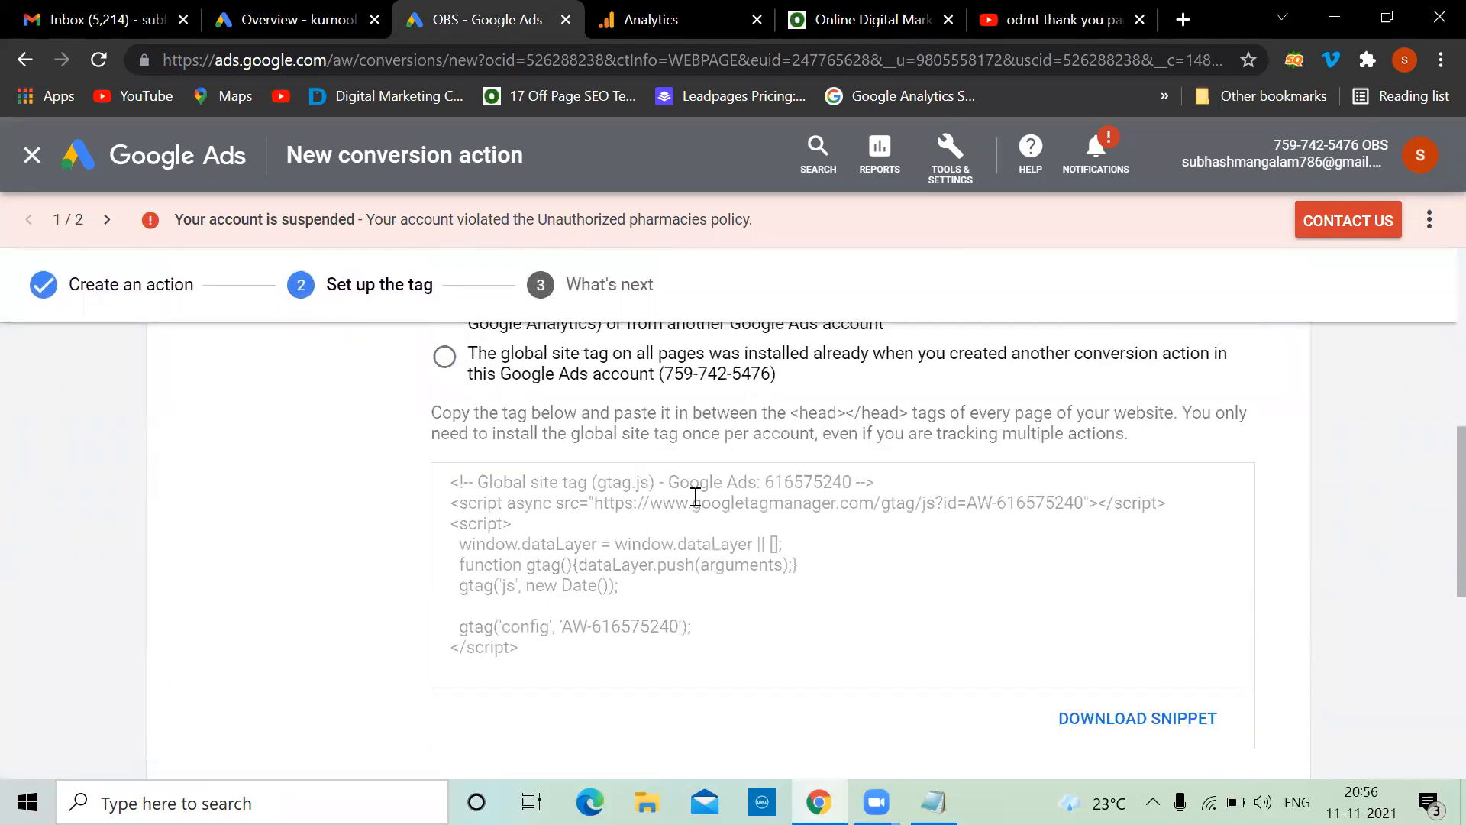
# Drag-select the global site tag code in its code box
pyautogui.moveTo(560, 652); pyautogui.dragTo(446, 485)
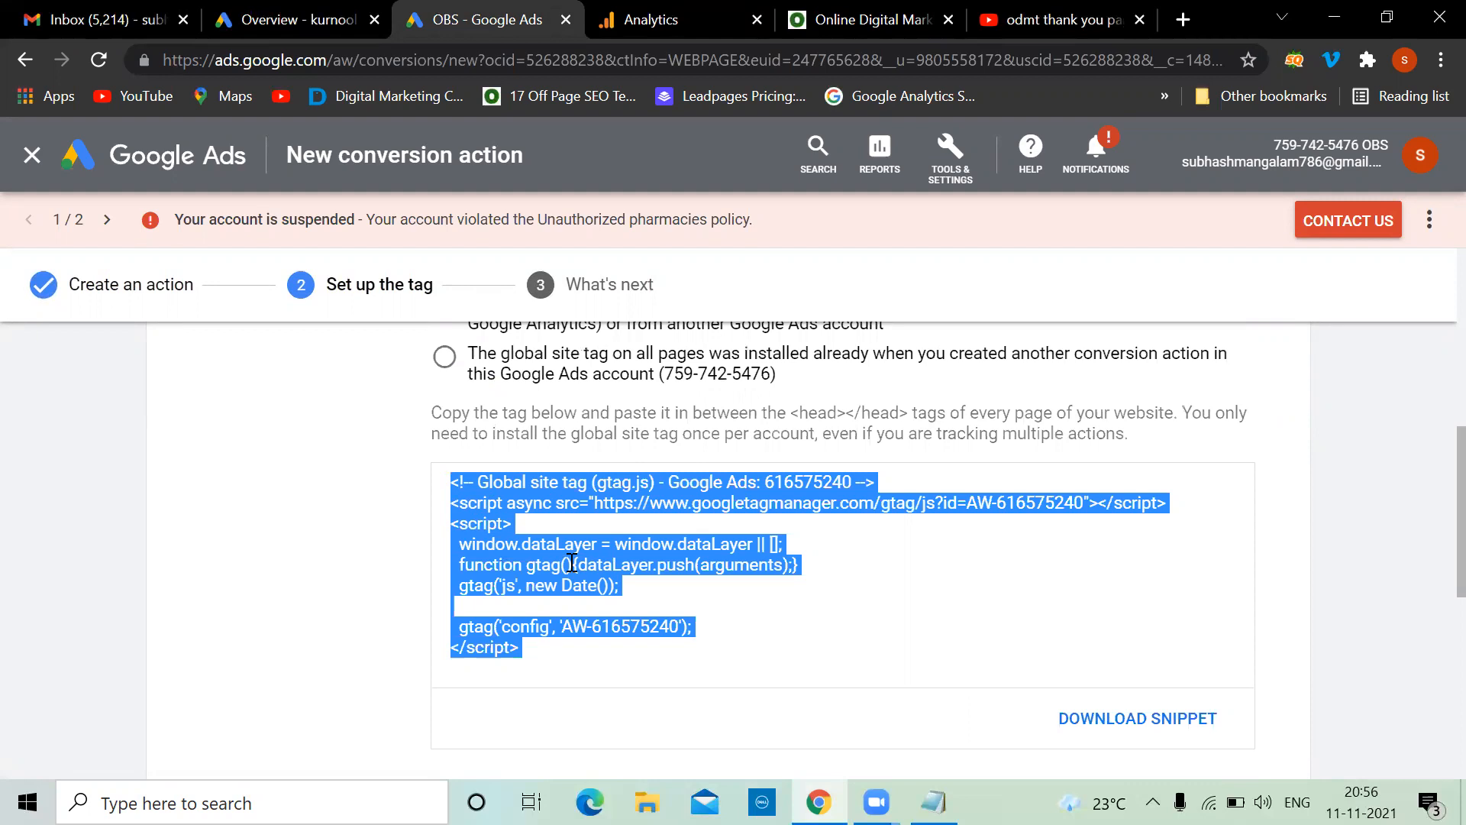
pyautogui.scroll(4, 571, 564)
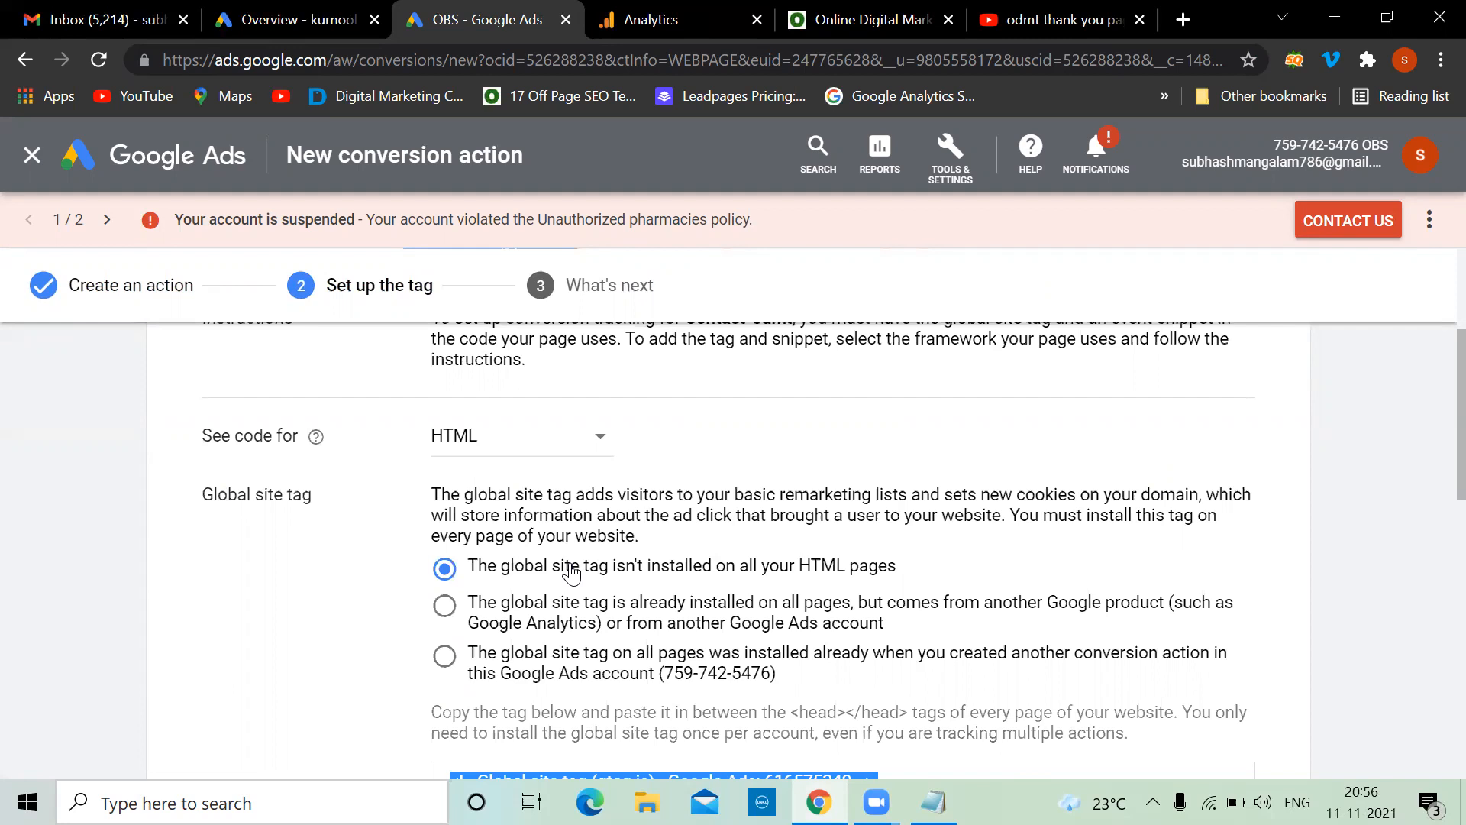
pyautogui.moveTo(710, 10)
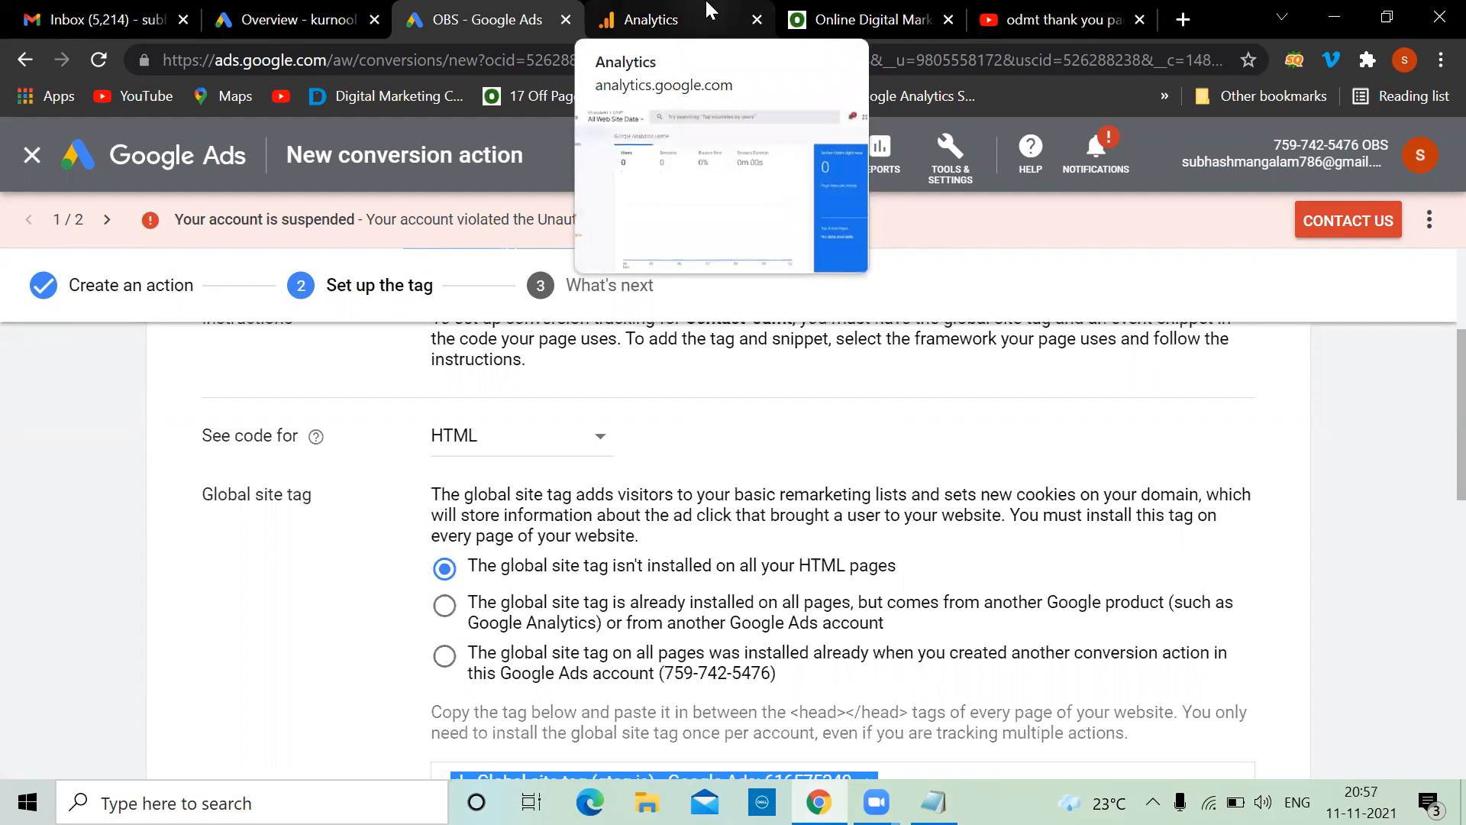
pyautogui.scroll(-5, 1123, 448)
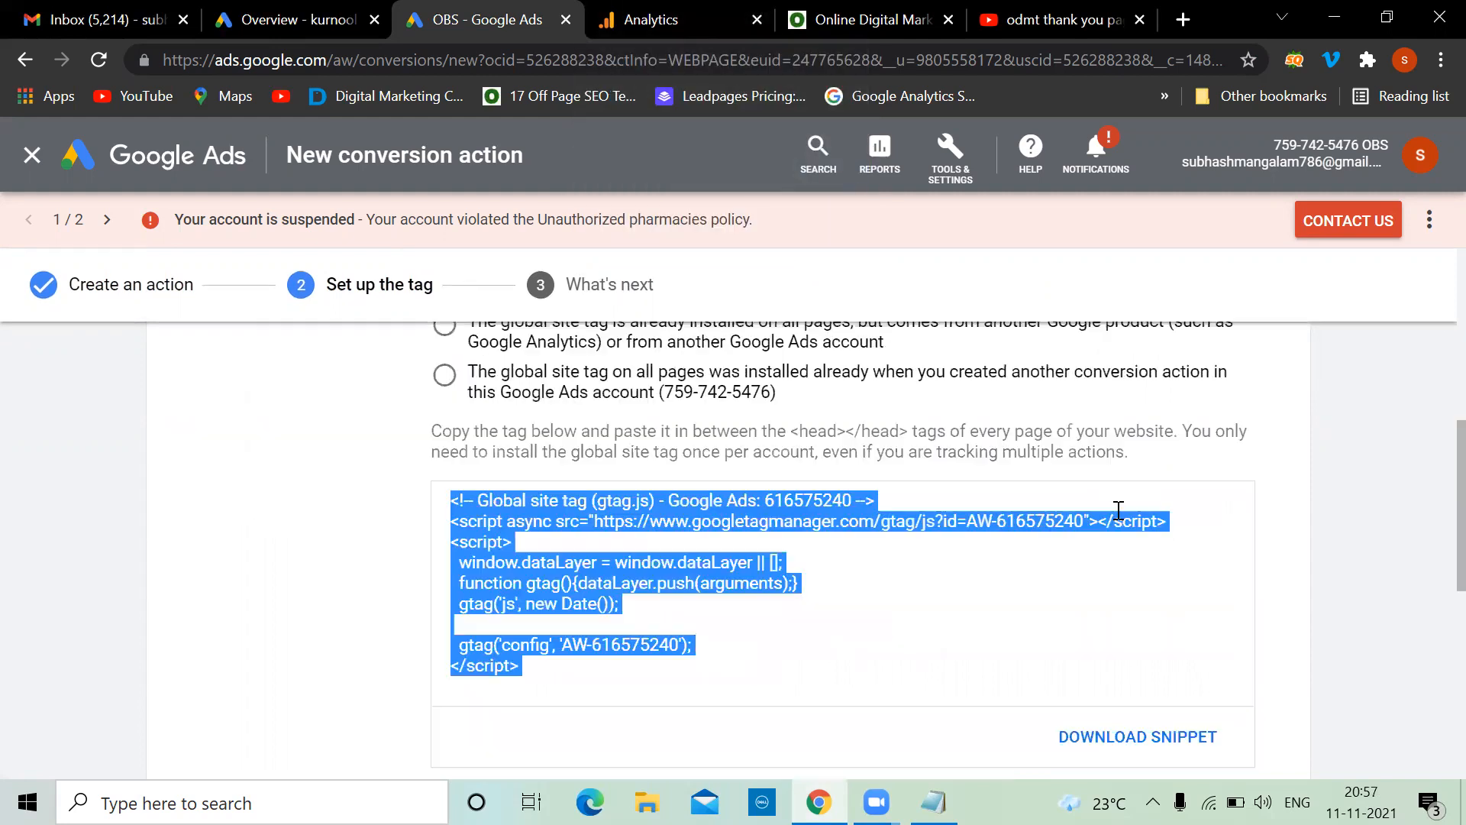
# Clear the selection and reselect the entire gtag.js snippet, then move to the ODMT website tab
pyautogui.click(1312, 462)
pyautogui.scroll(5, 1312, 463)
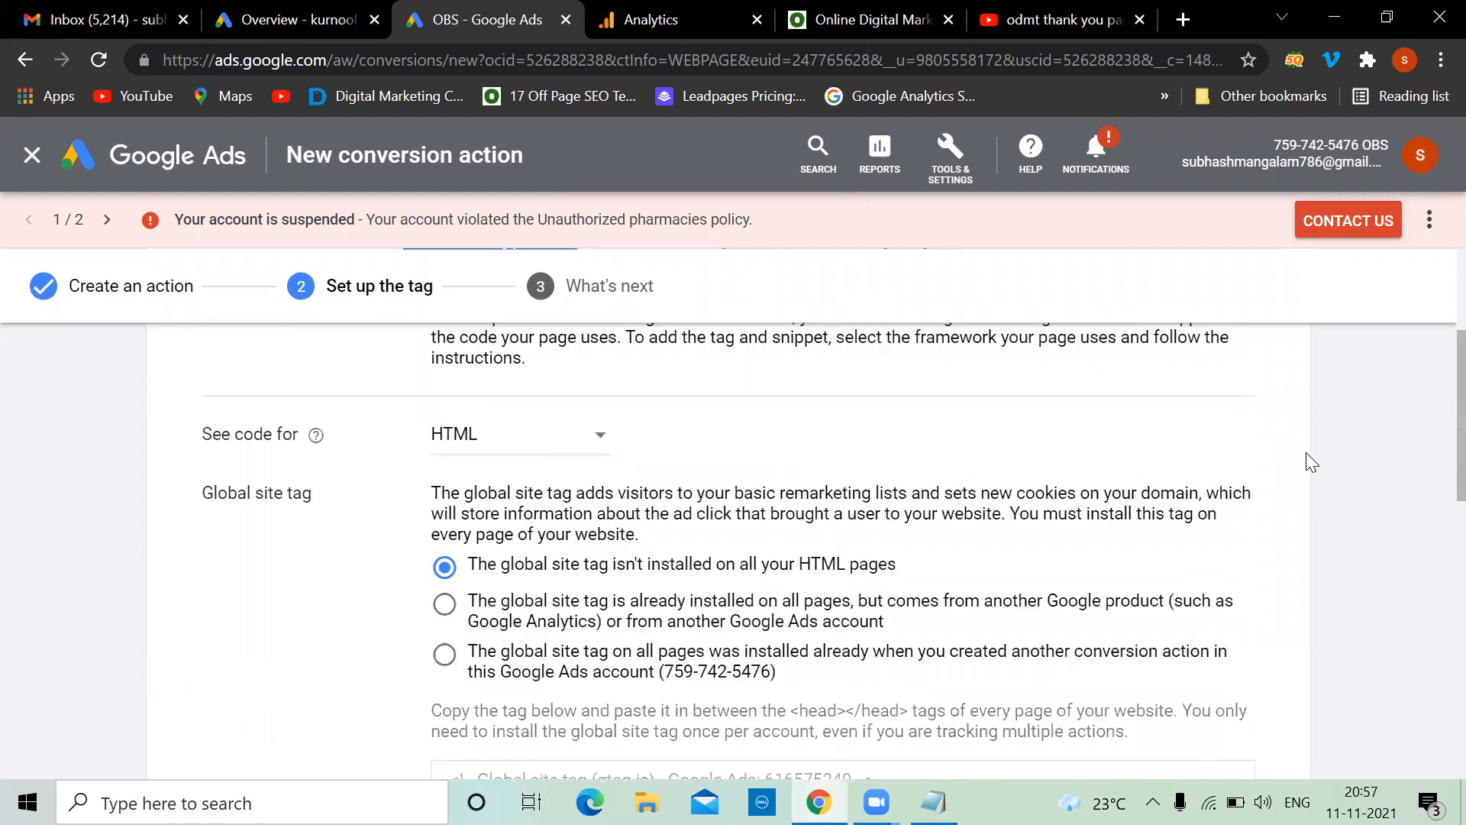
pyautogui.scroll(2, 1309, 458)
pyautogui.scroll(-4, 1309, 458)
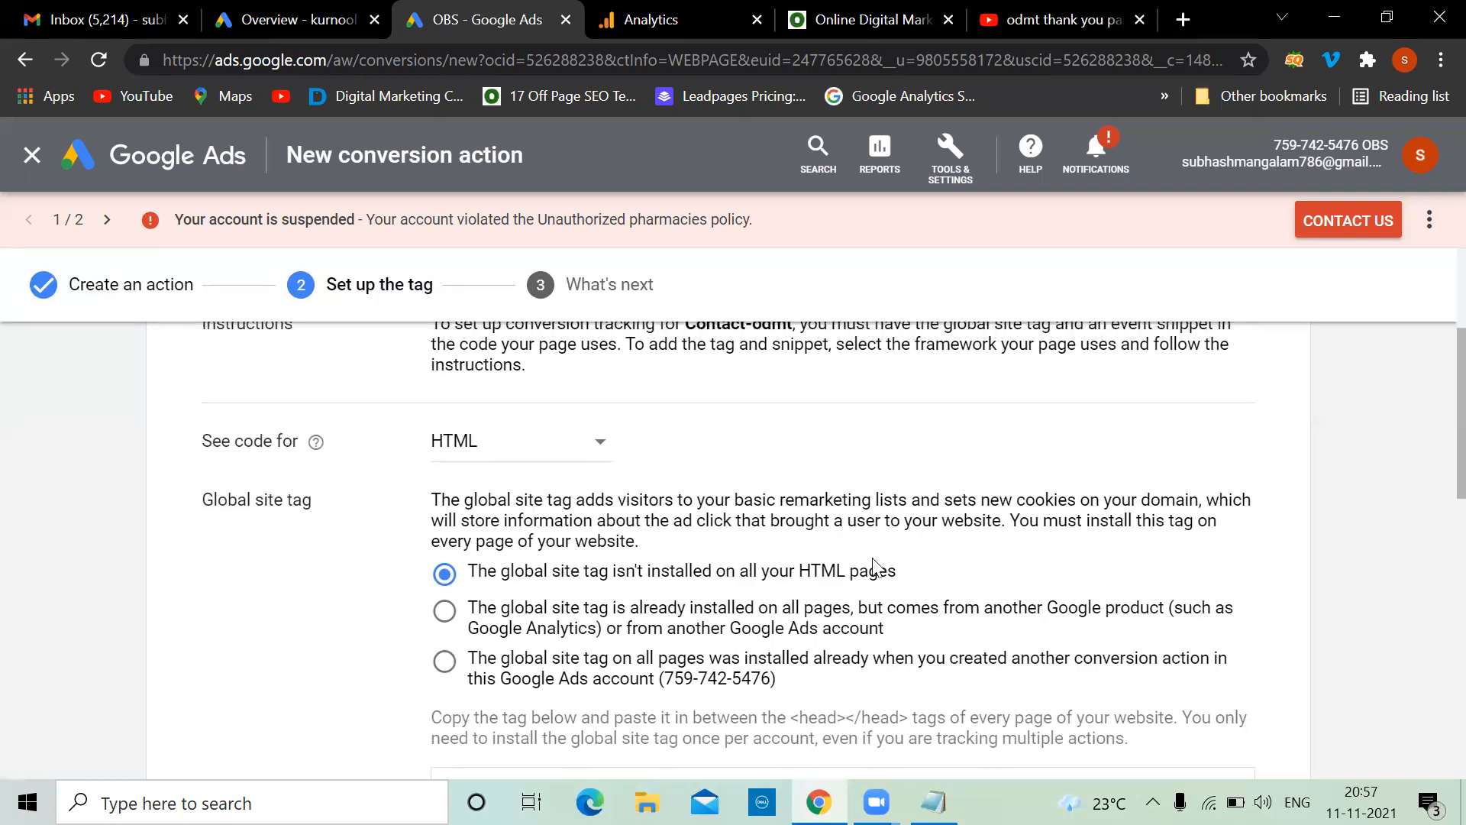
pyautogui.scroll(-2, 873, 566)
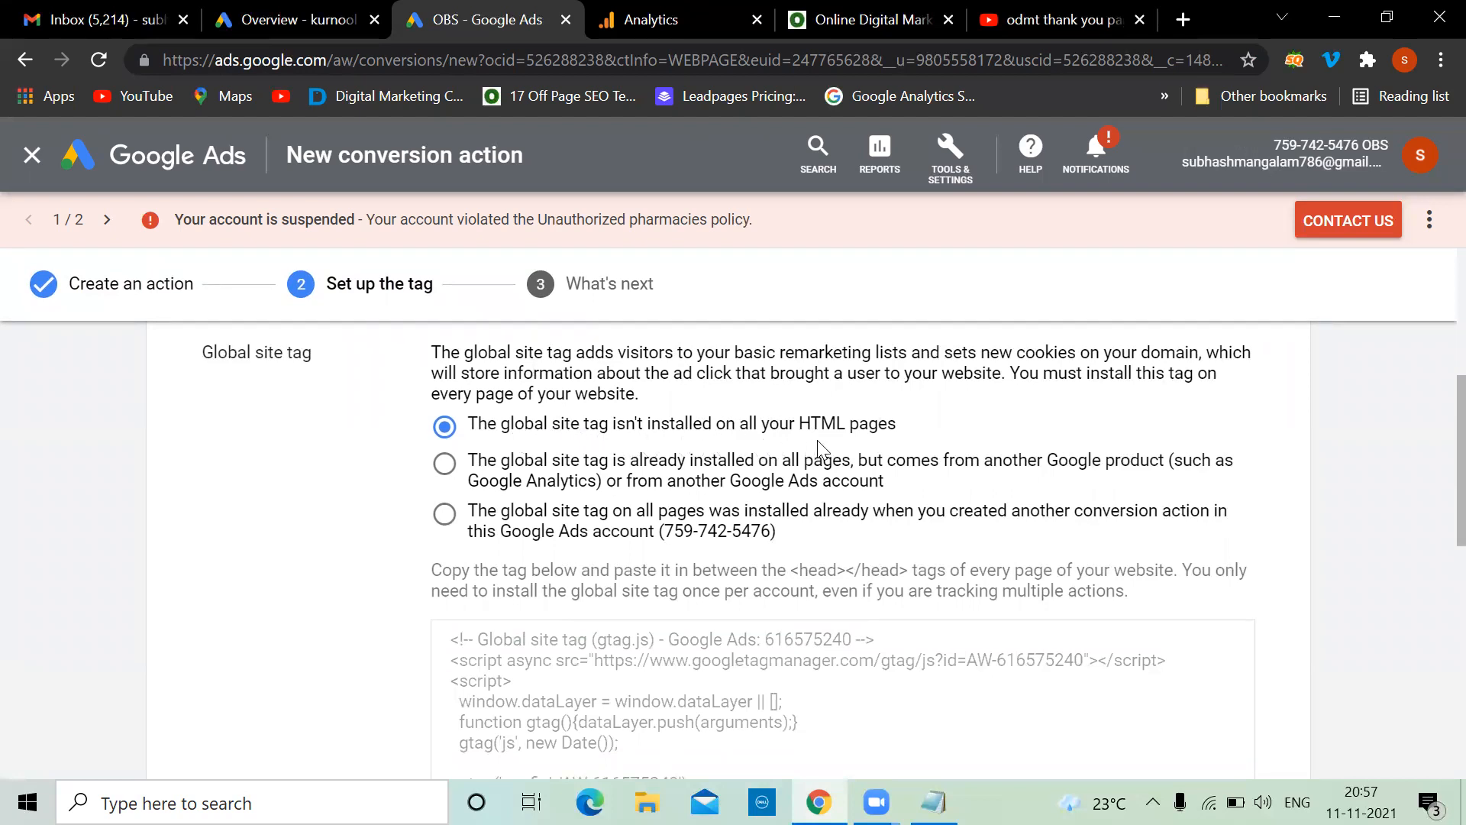
pyautogui.scroll(-3, 689, 499)
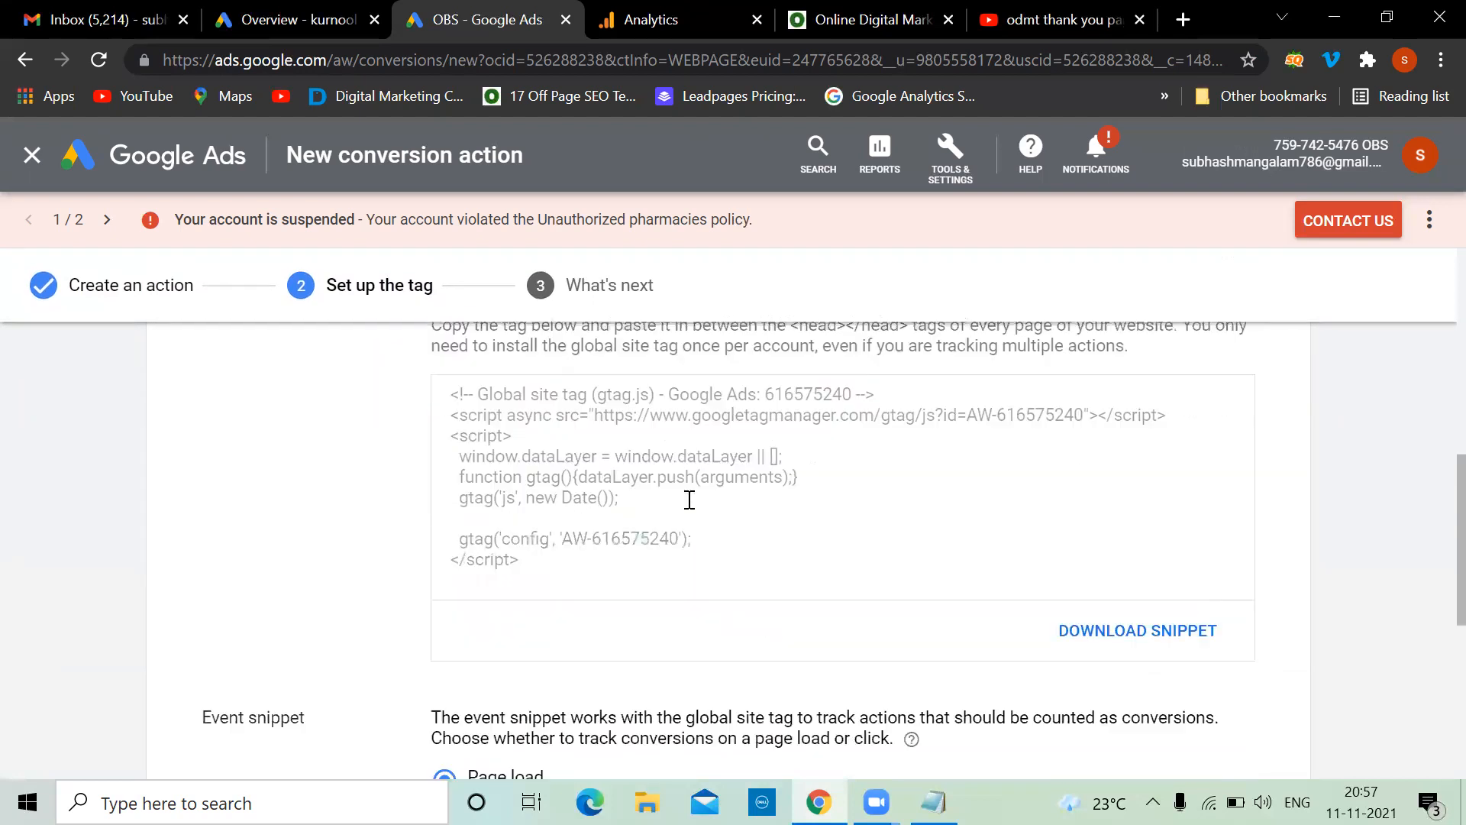
pyautogui.scroll(1, 541, 534)
pyautogui.moveTo(540, 587); pyautogui.dragTo(455, 403)
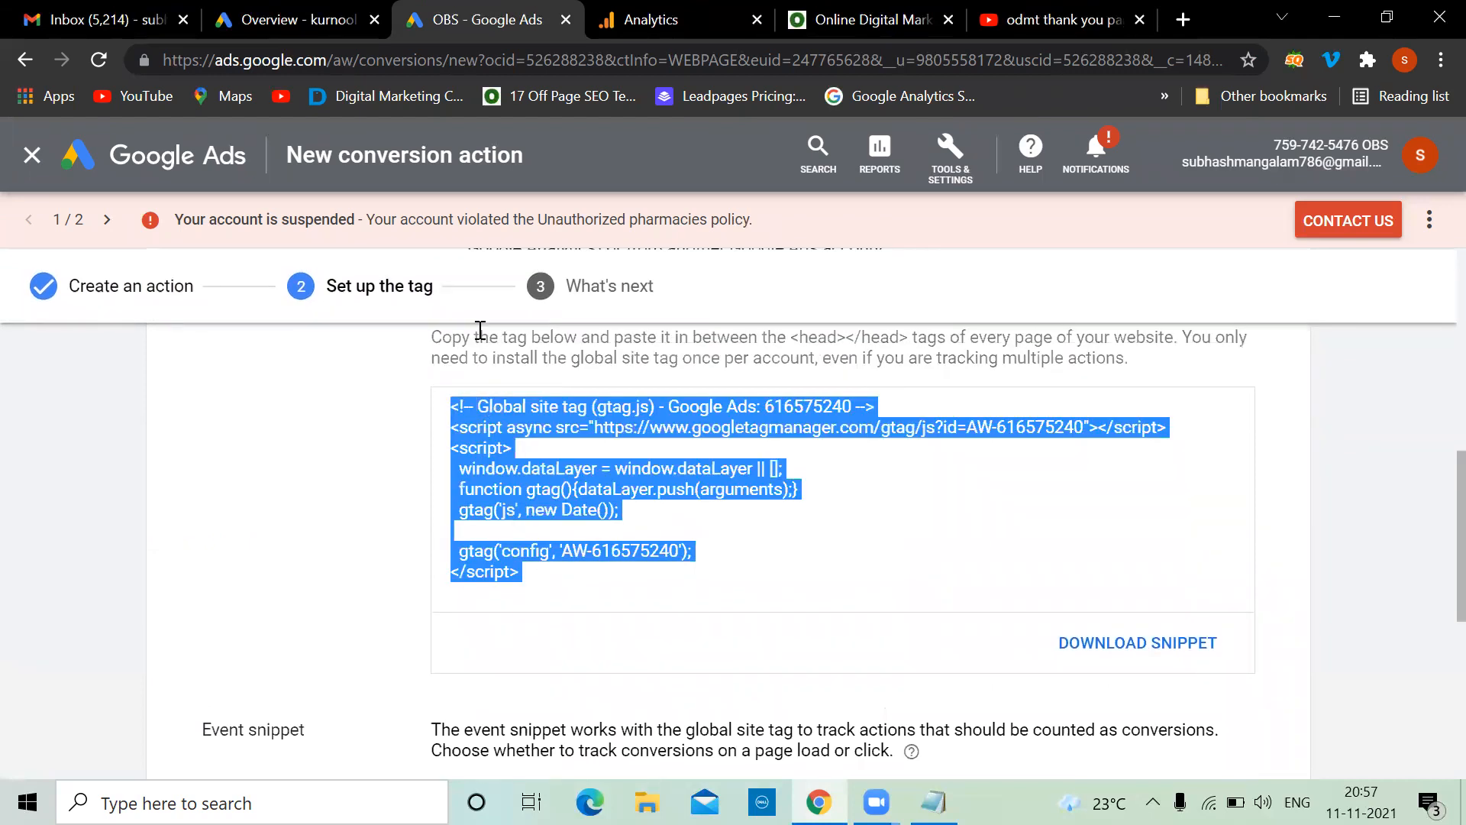
pyautogui.click(905, 11)
# Go to odmt.in/wp-admin, correcting the mistyped /wp-dmin address
pyautogui.hotkey('ctrl', 'l')
pyautogui.press('End')
pyautogui.write('/wp-dmin')
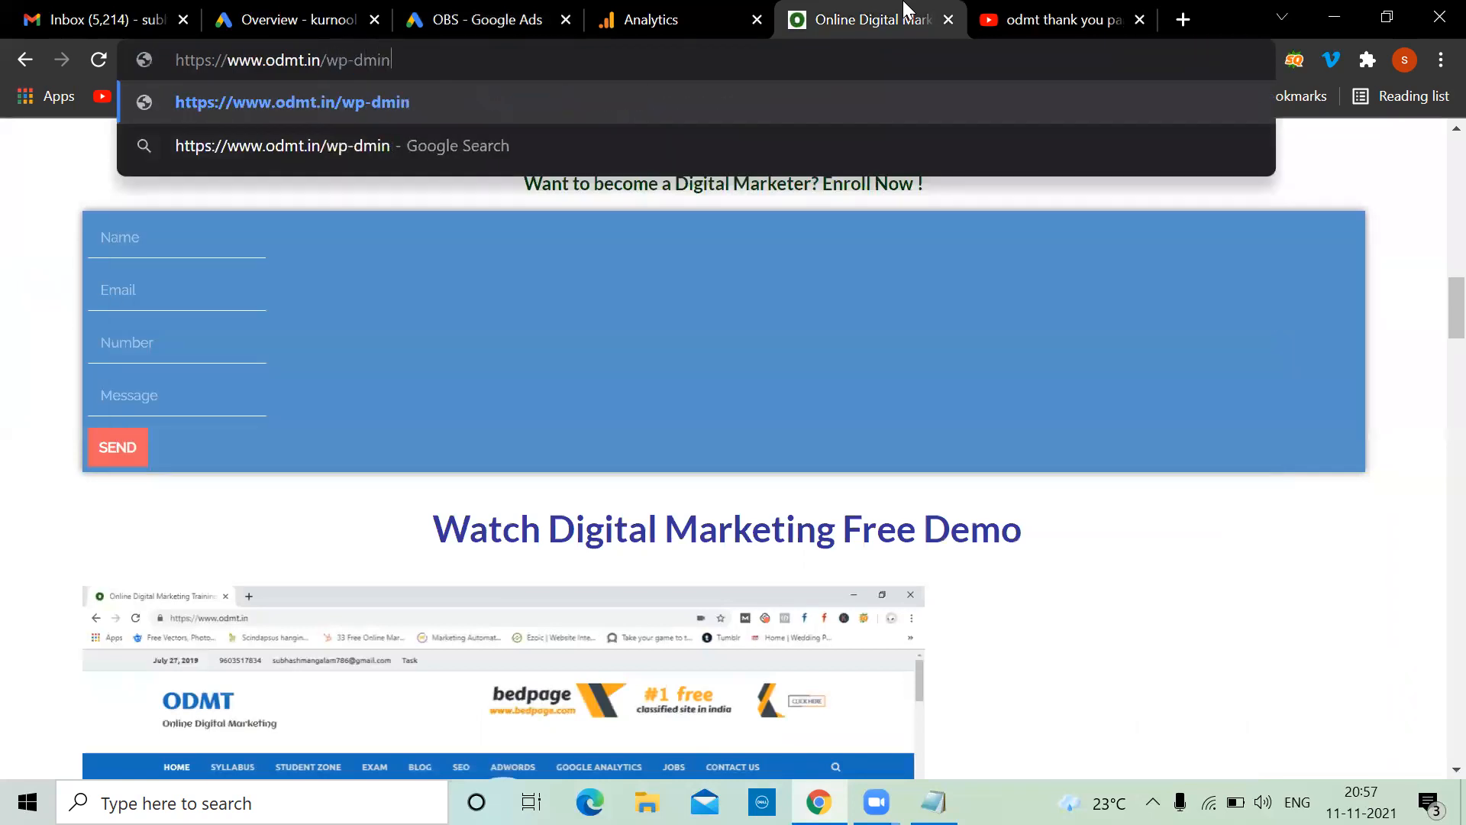
pyautogui.press('Return')
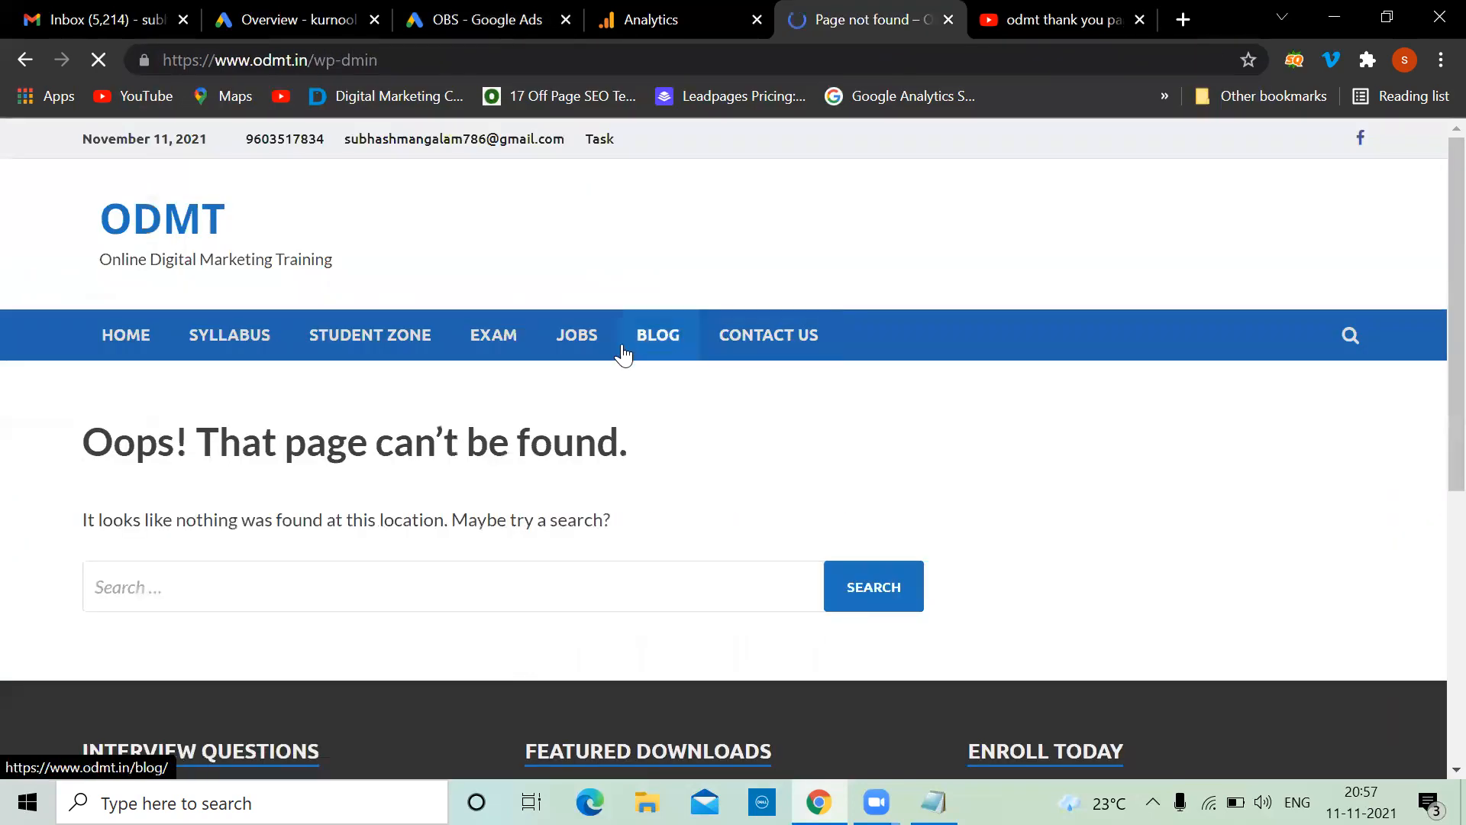
pyautogui.hotkey('ctrl', 'l')
pyautogui.press('End')
pyautogui.write('a')
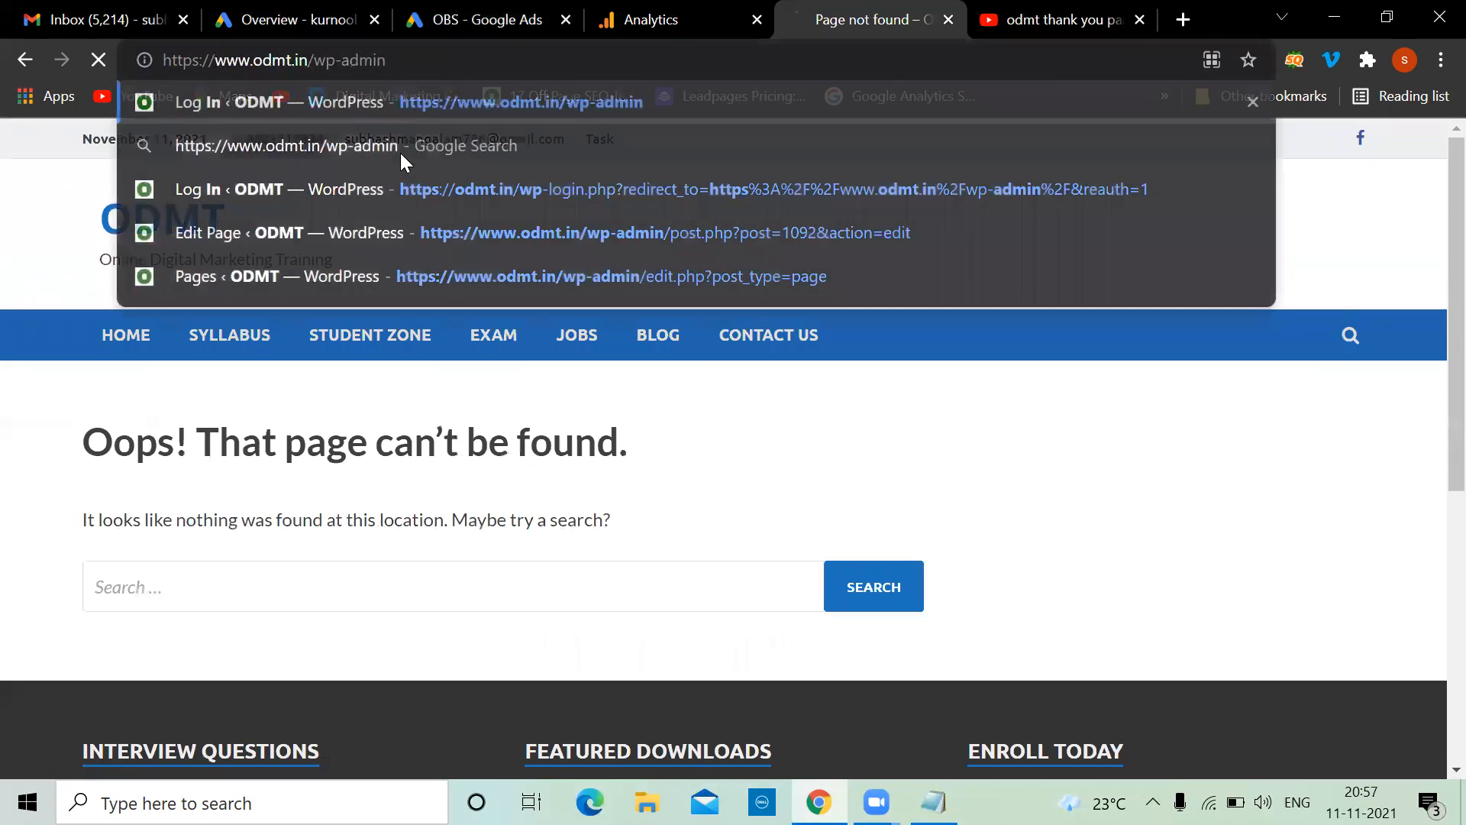
pyautogui.press('Return')
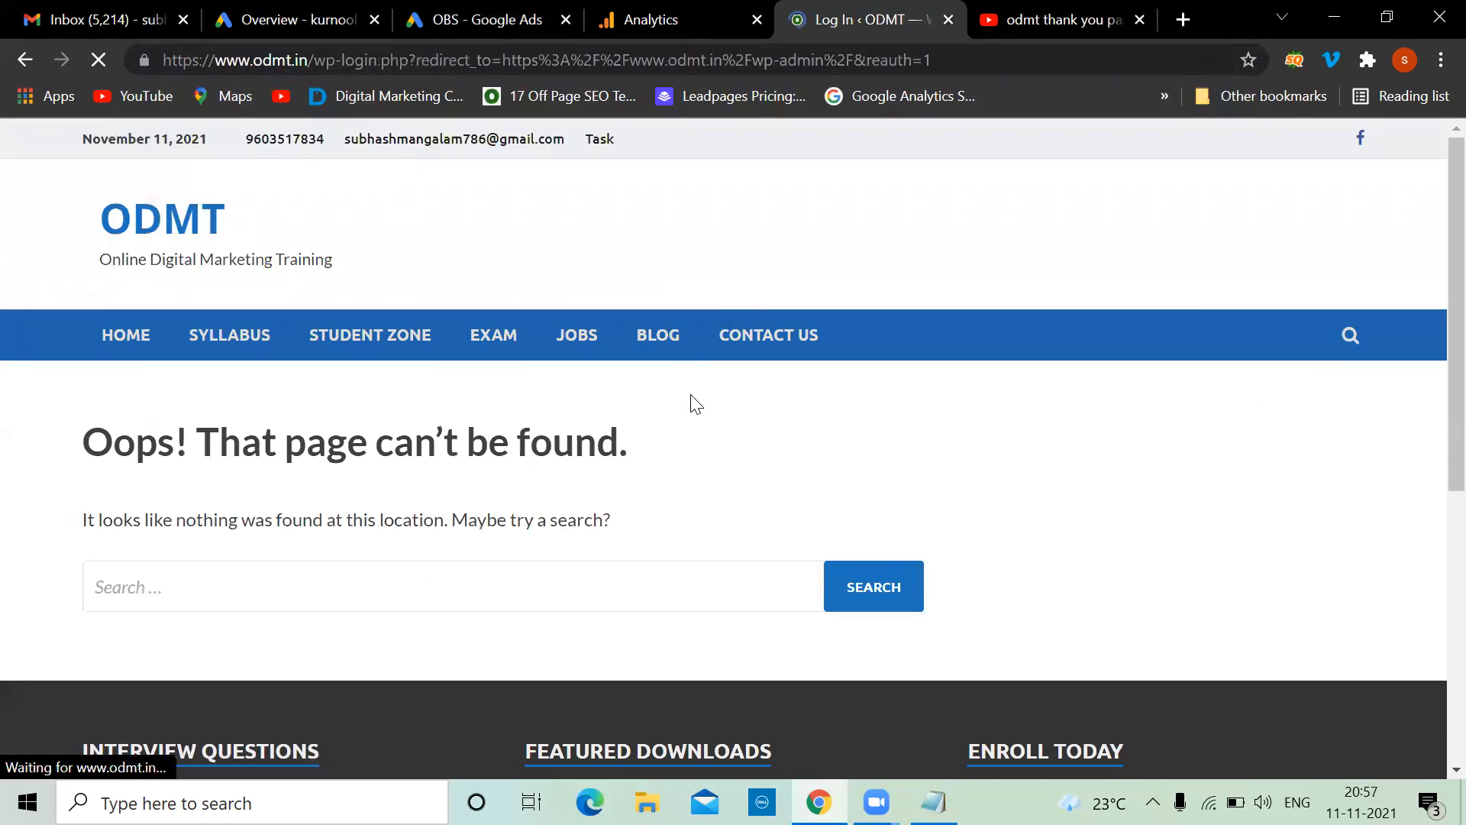
# Log in to the WordPress admin with the site's username and password
pyautogui.write('odmt')
pyautogui.press('Tab')
pyautogui.write('*********')
pyautogui.press('Return')
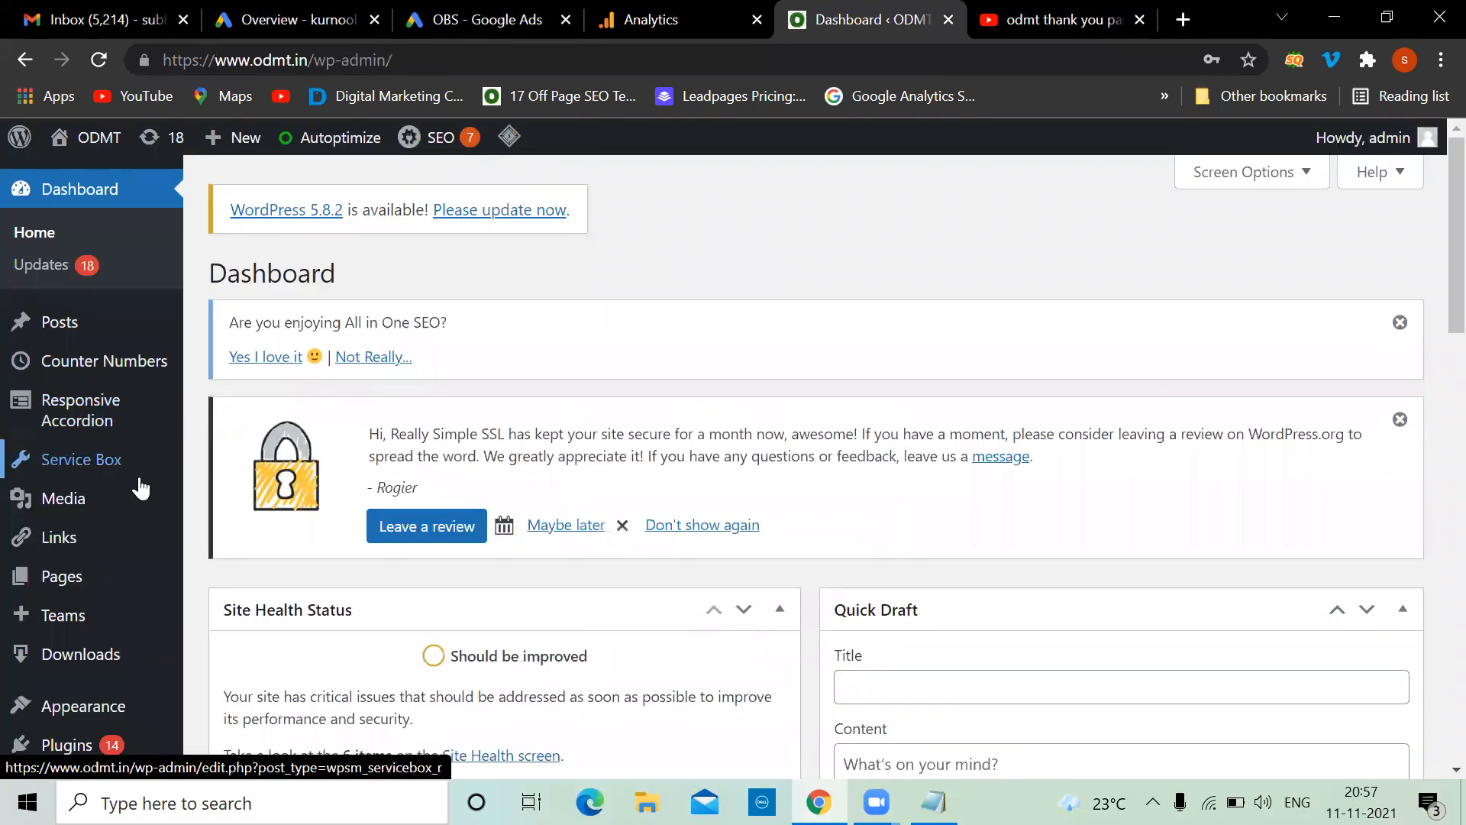
pyautogui.scroll(-5, 115, 484)
# Open the HitMag theme's header.php in the Theme Editor
pyautogui.moveTo(107, 342)
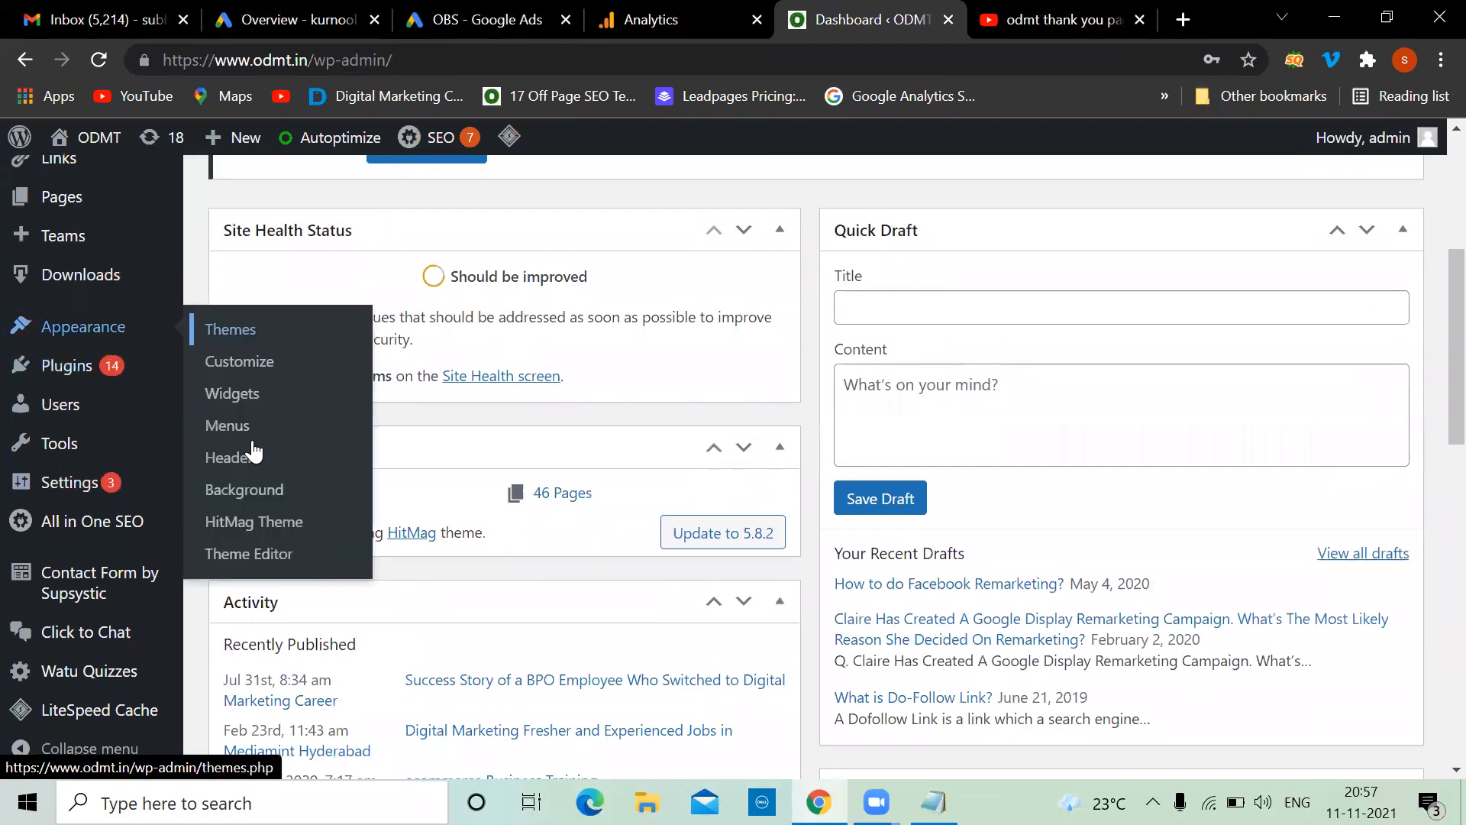
pyautogui.click(254, 555)
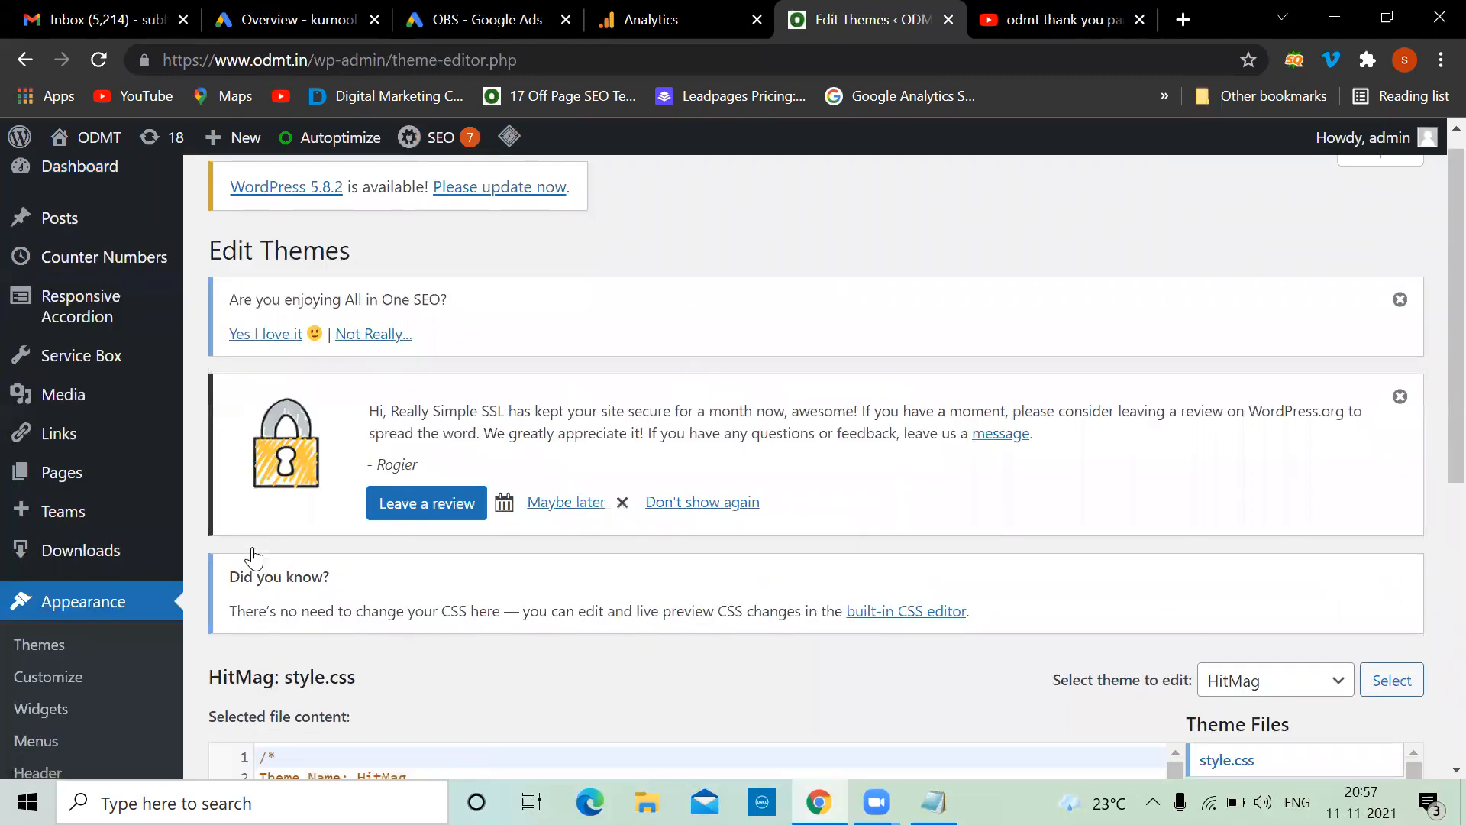
pyautogui.scroll(-5, 543, 677)
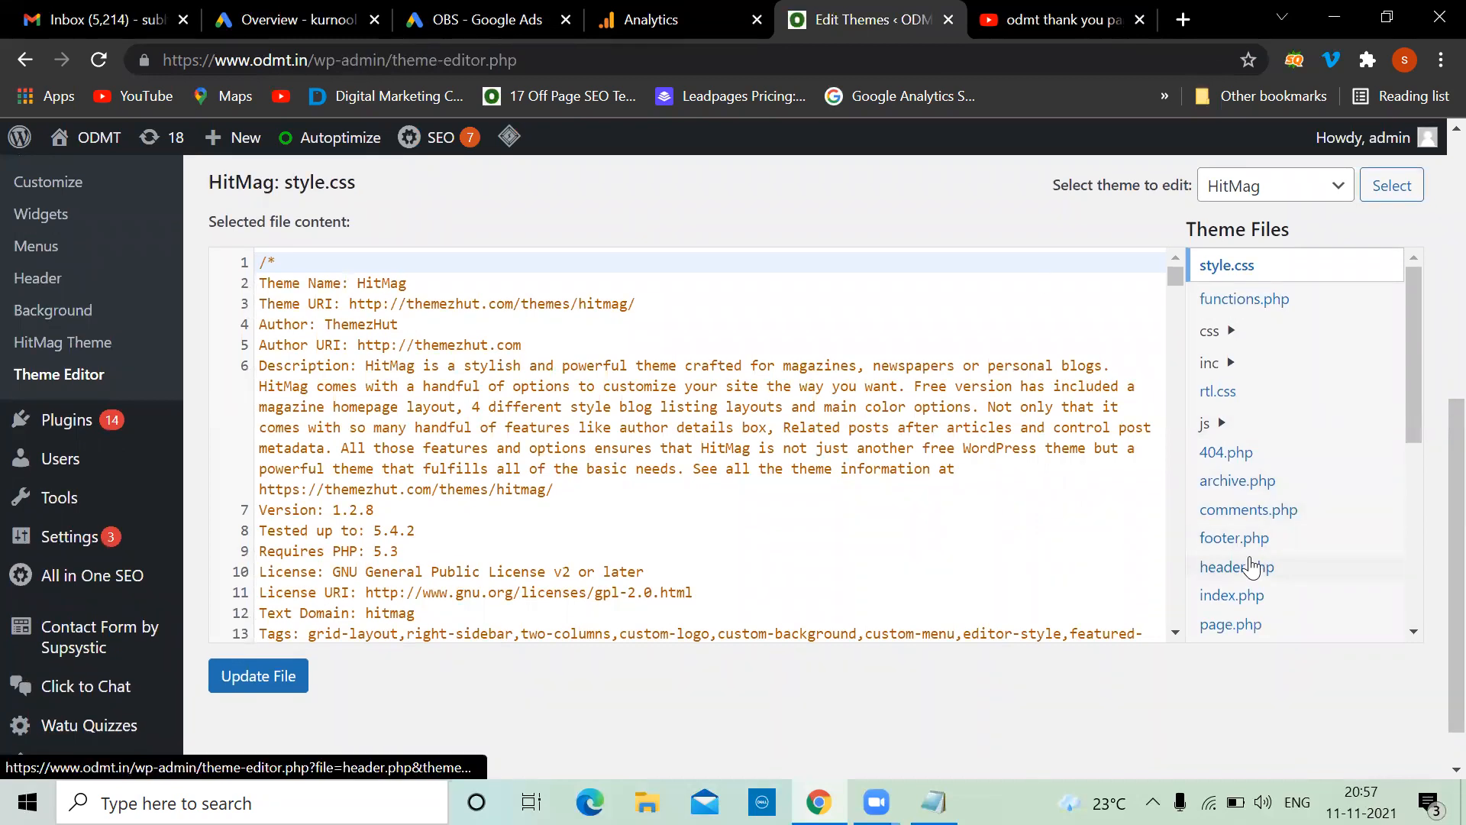
pyautogui.scroll(-20, 546, 495)
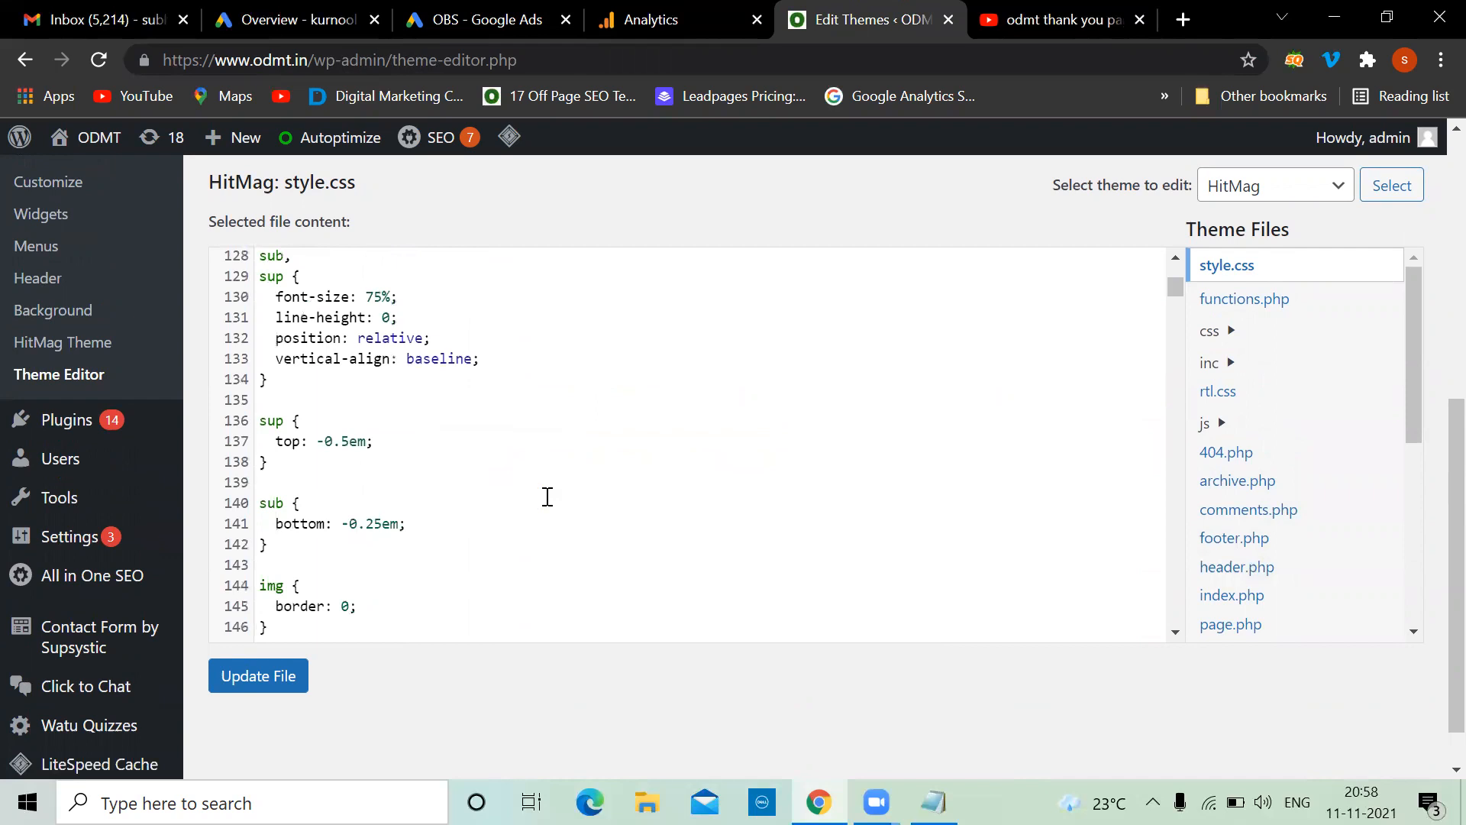
pyautogui.scroll(-5, 547, 497)
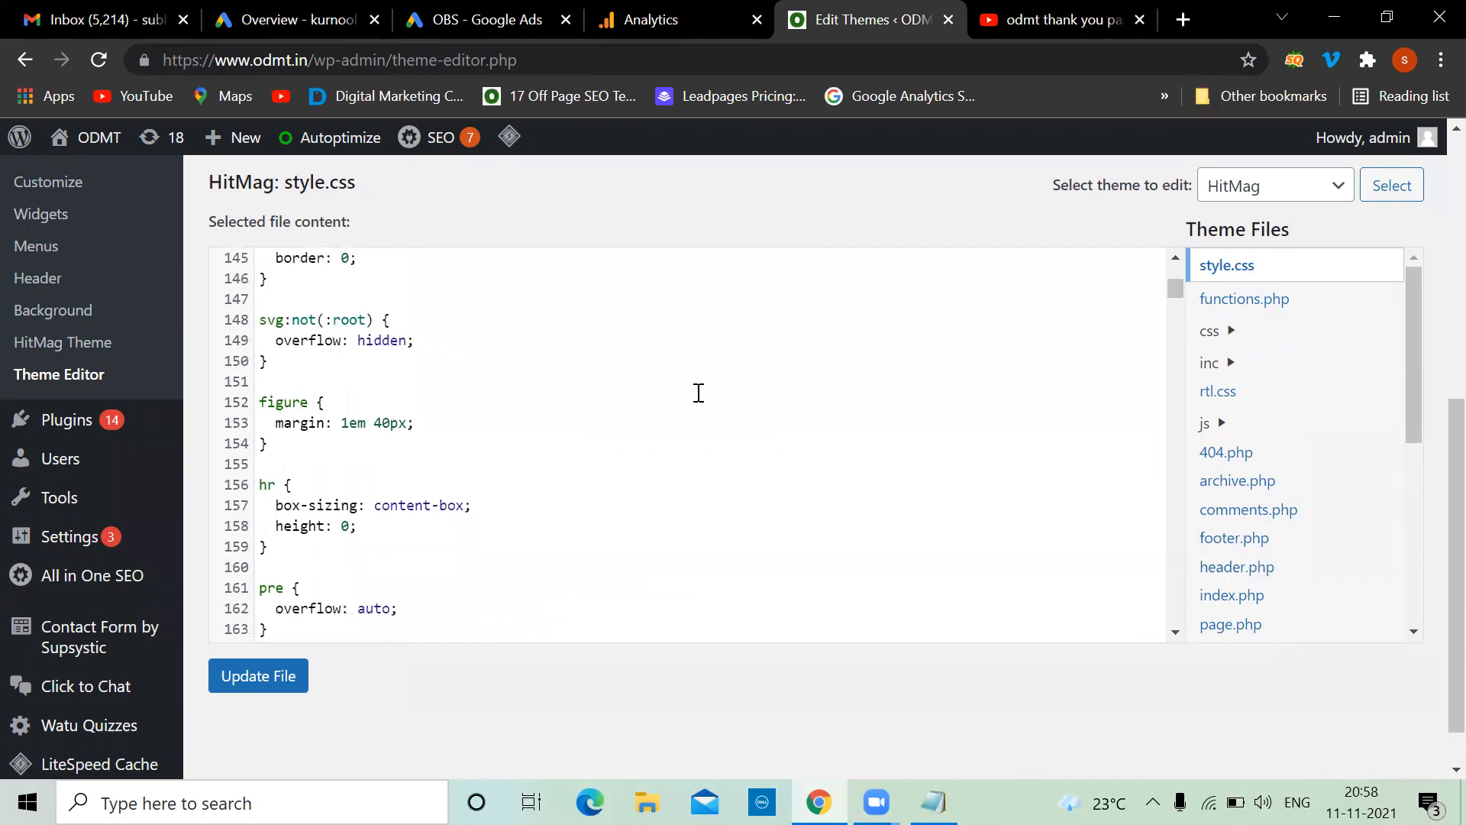
pyautogui.click(1246, 574)
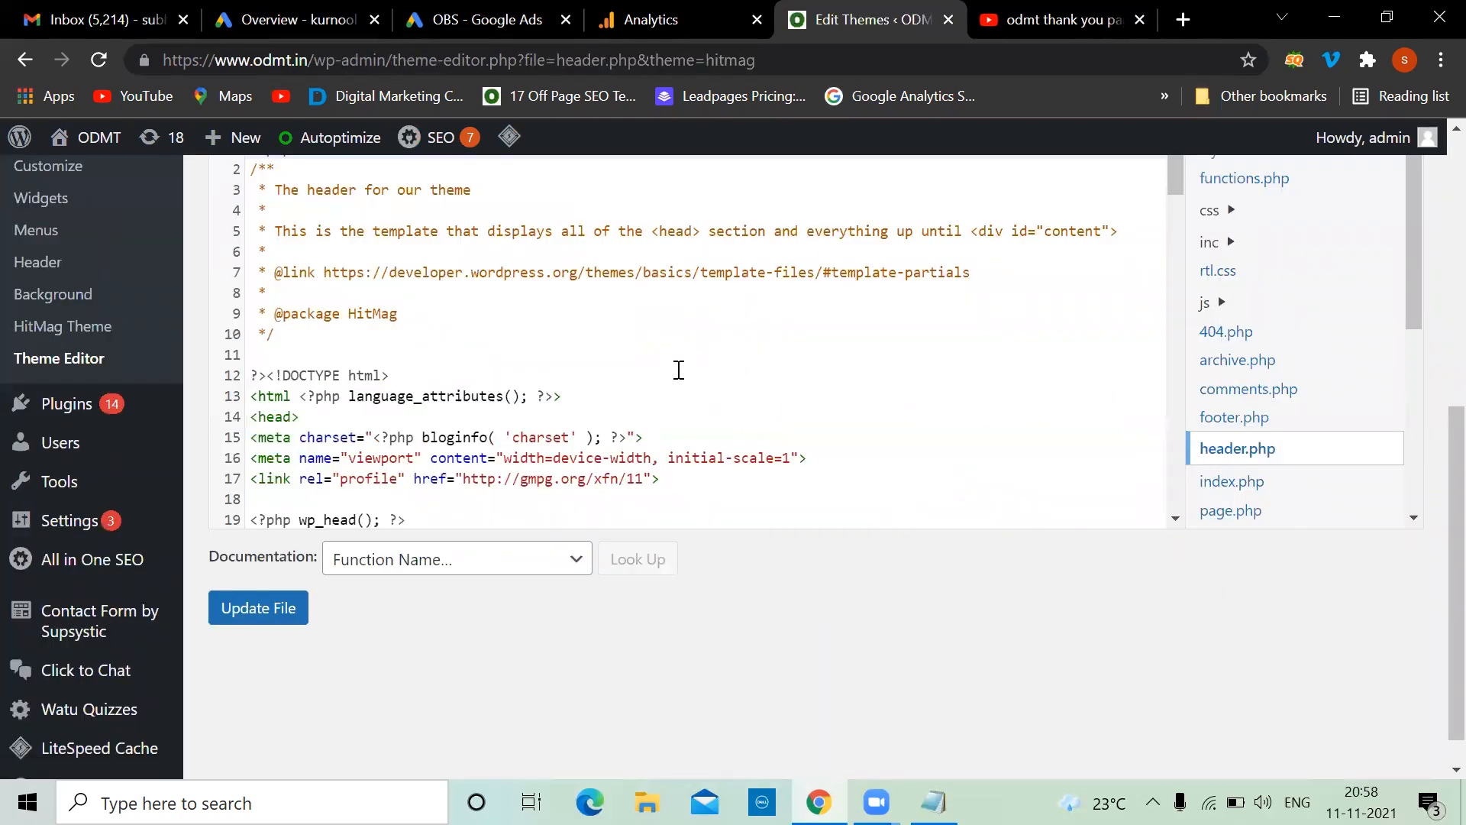
# Insert an empty line after the closing script tag, just before </head>
pyautogui.scroll(-3, 677, 368)
pyautogui.scroll(1, 433, 335)
pyautogui.click(299, 332)
pyautogui.scroll(-3, 424, 372)
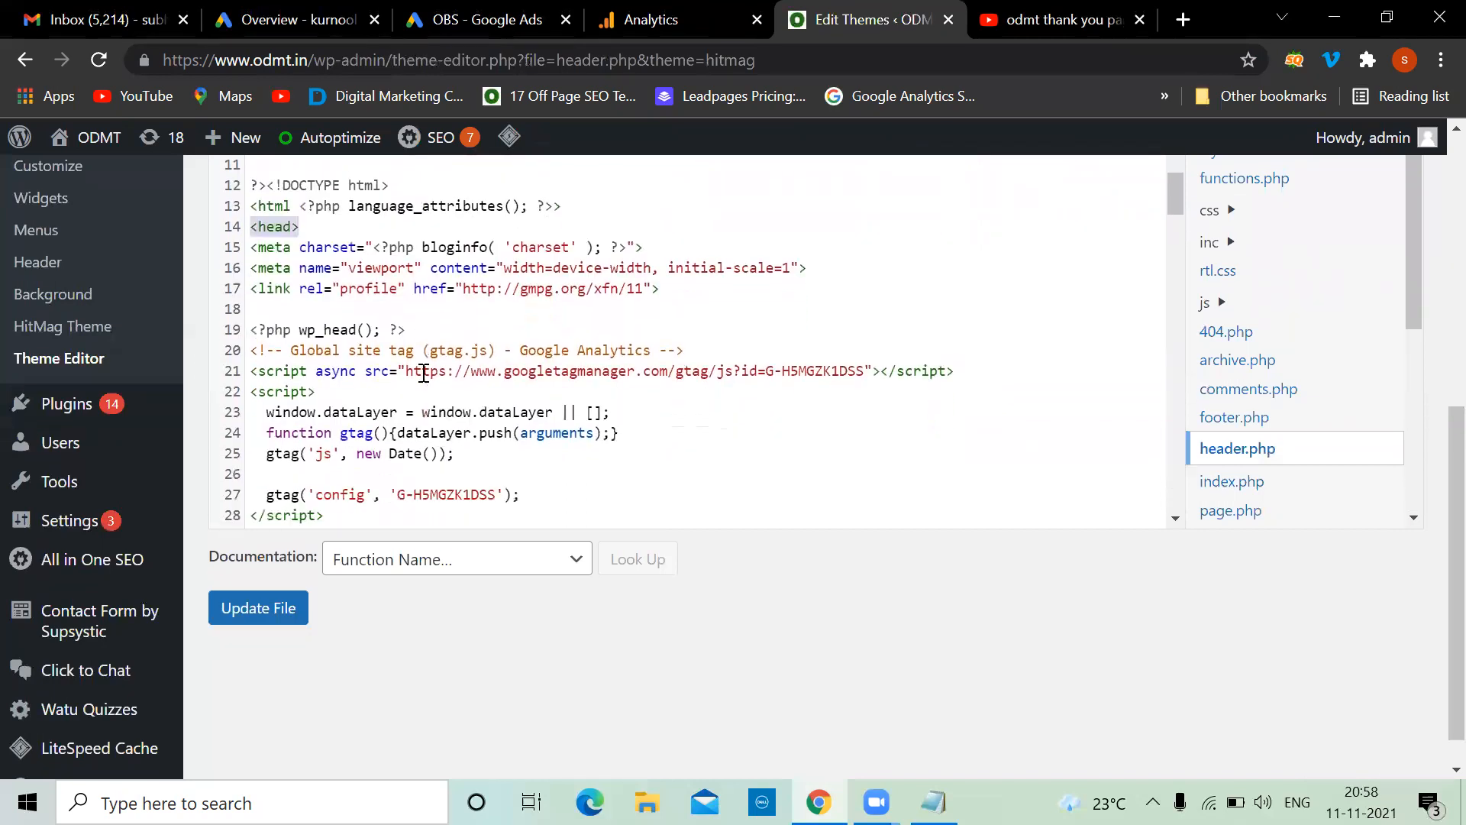
pyautogui.click(309, 416)
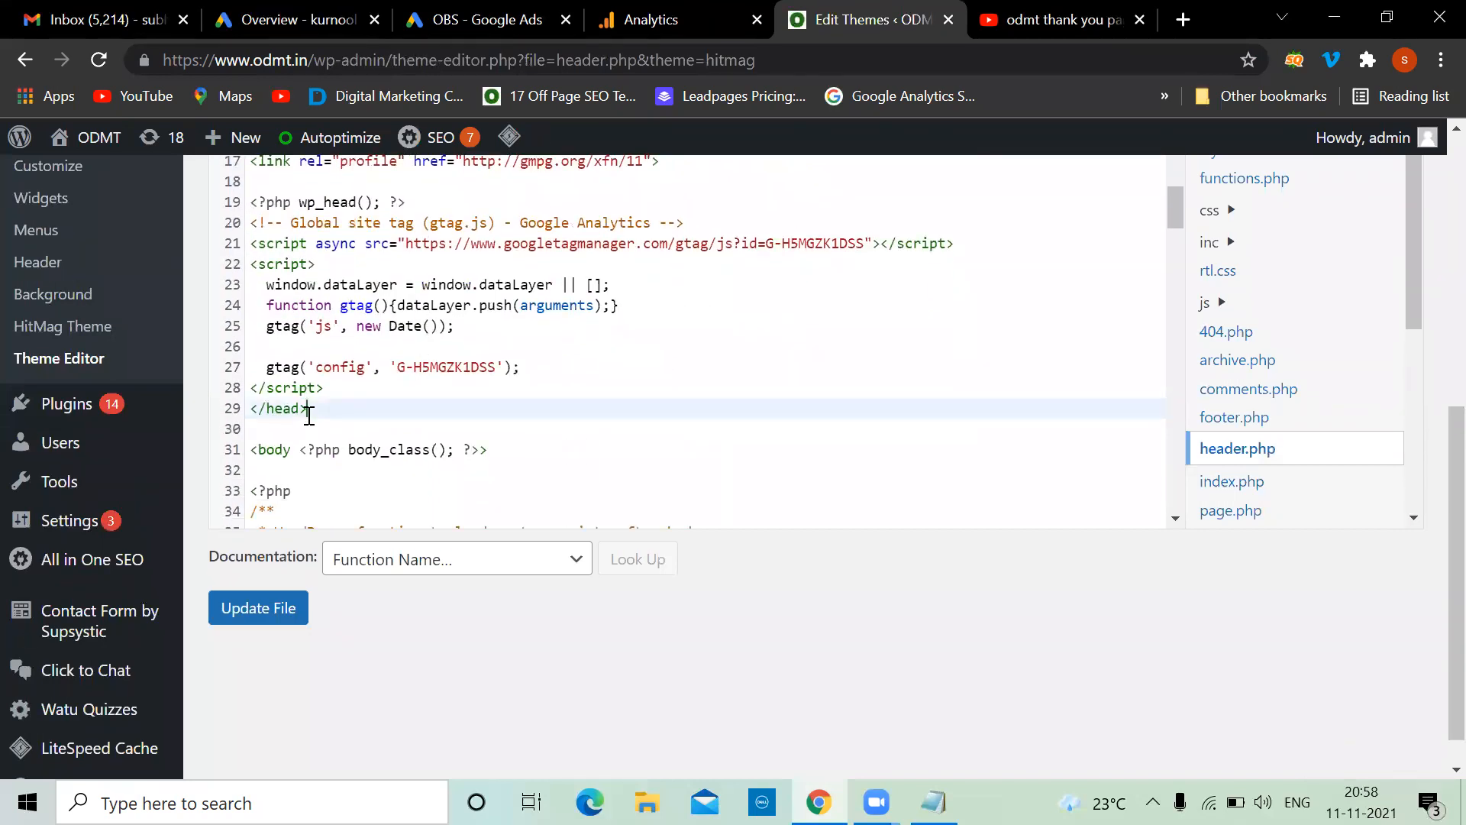
pyautogui.scroll(1, 353, 384)
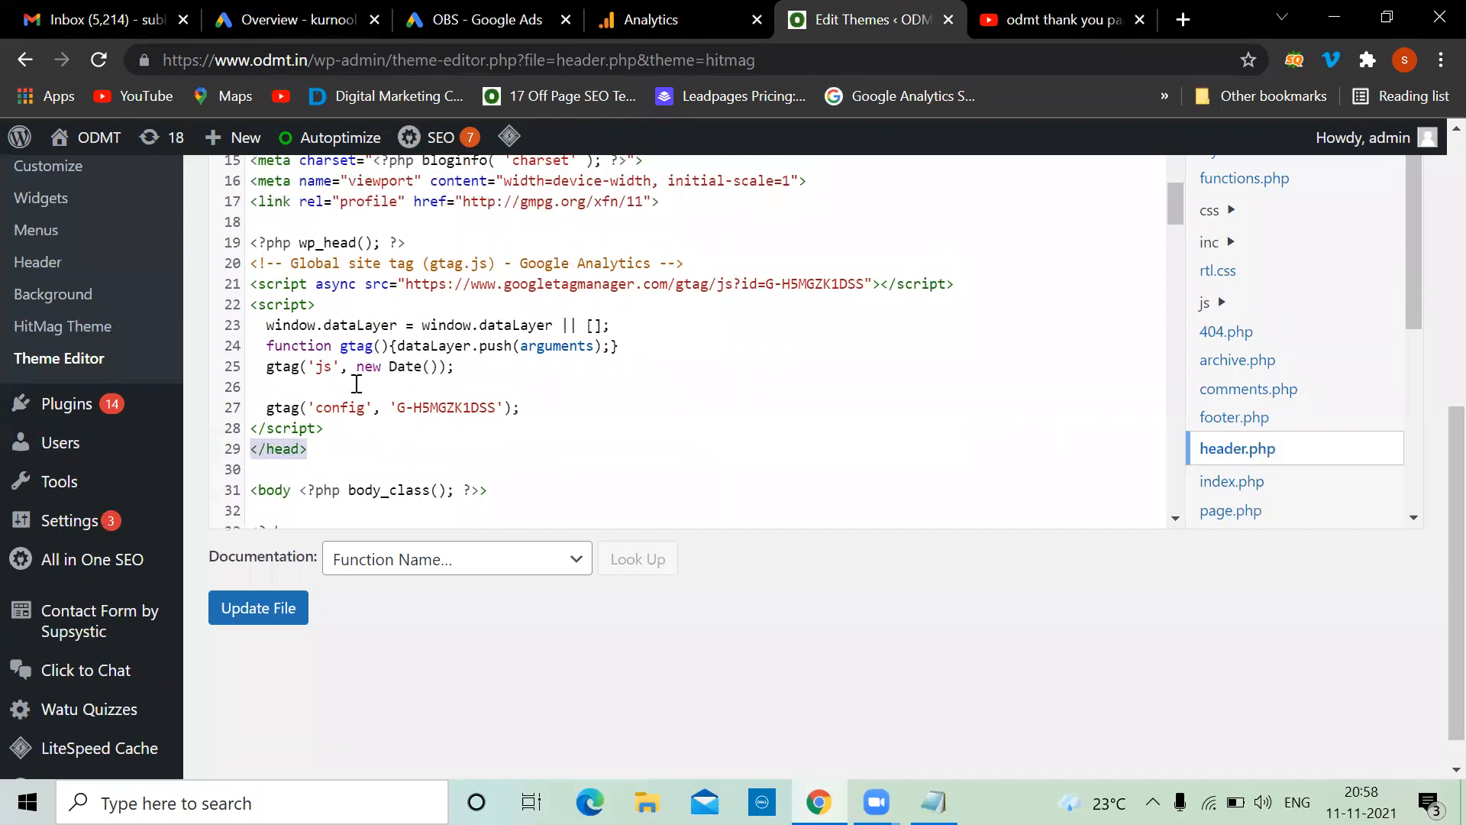
pyautogui.click(336, 430)
pyautogui.press('Return')
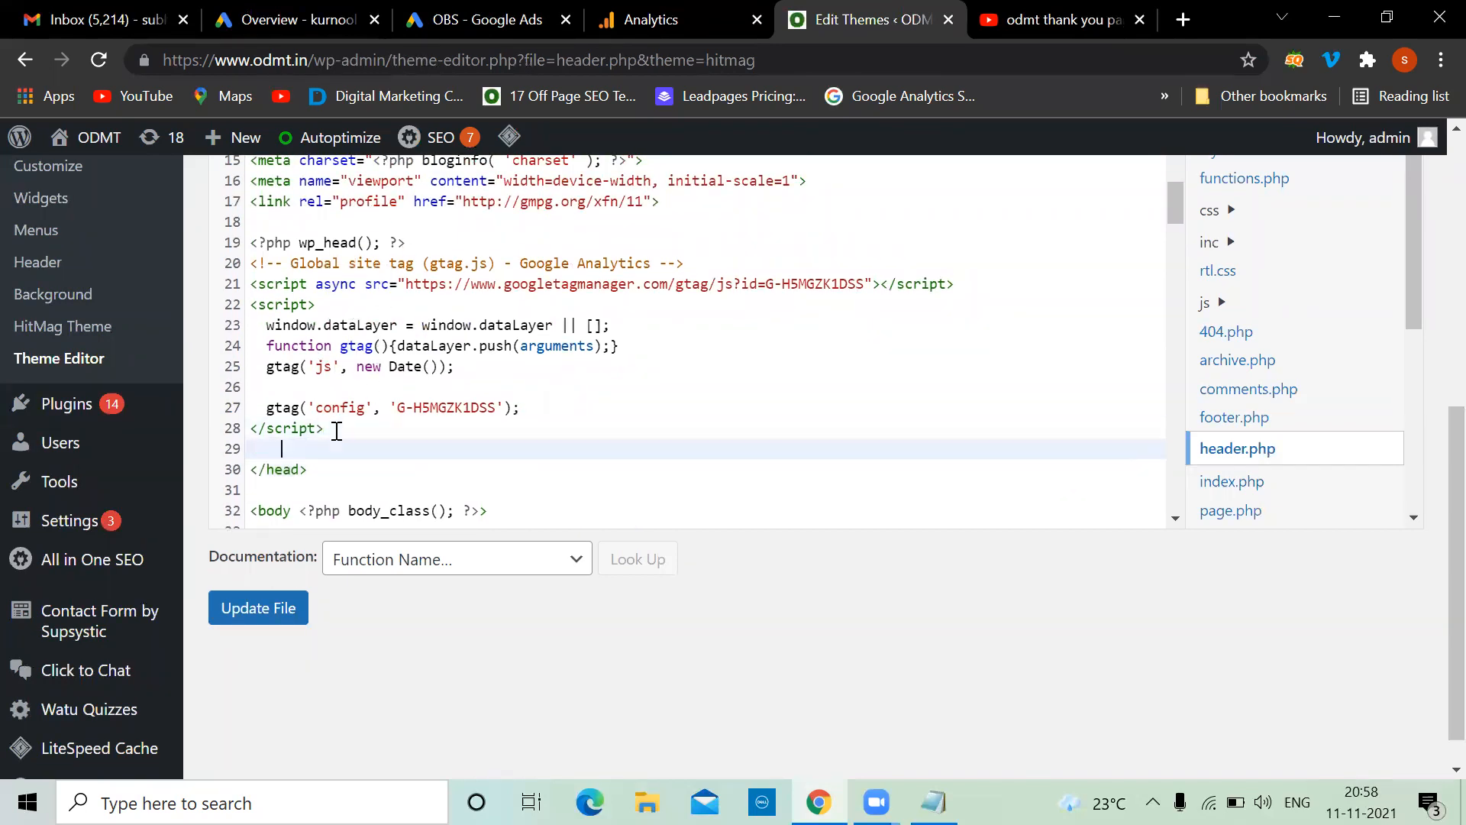
pyautogui.click(485, 15)
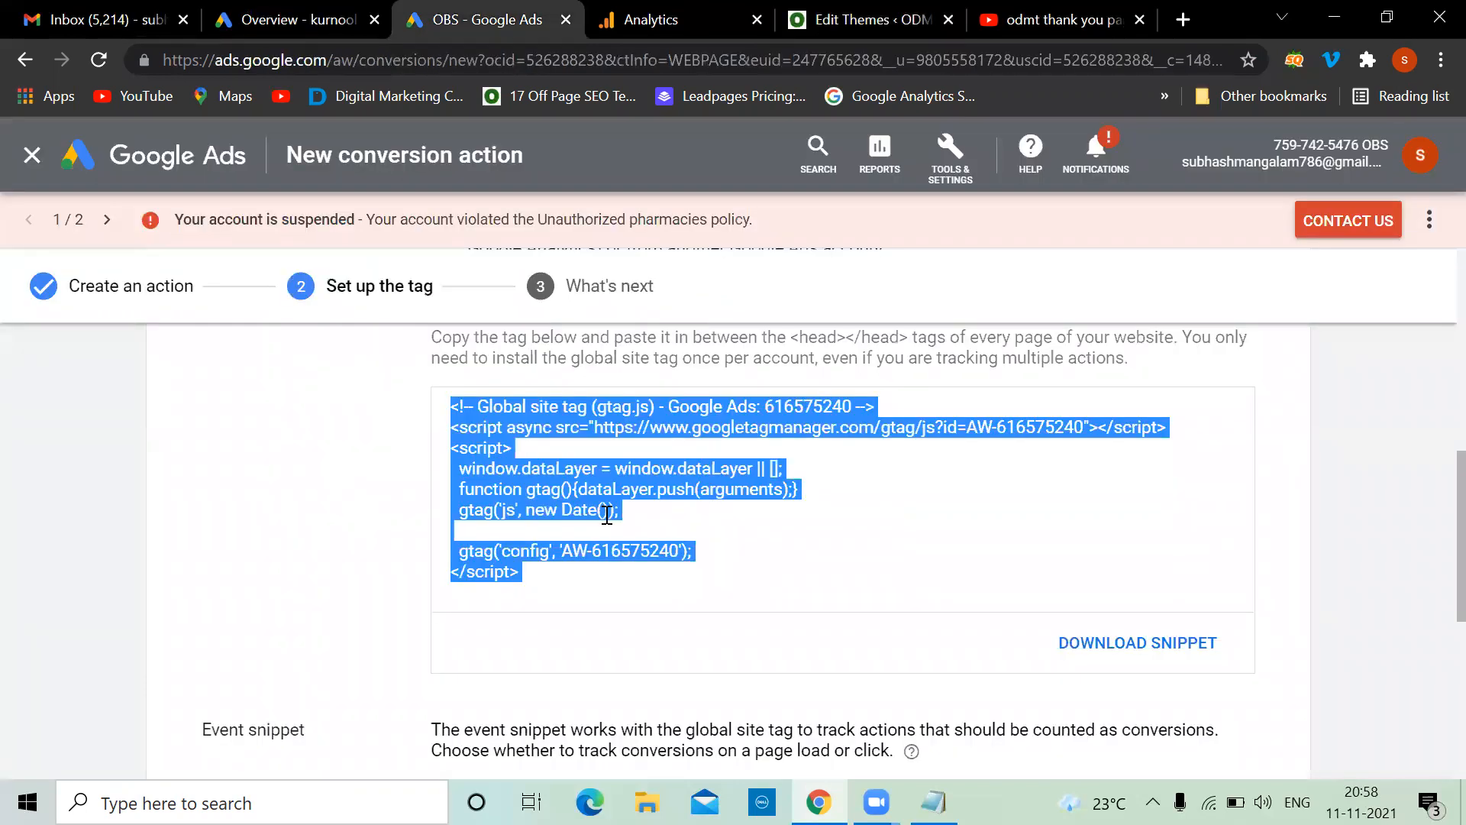
# Mark the global site tag as already installed via Google Analytics, leaving only the AW-616575240 config line
pyautogui.scroll(3, 607, 513)
pyautogui.scroll(-1, 607, 520)
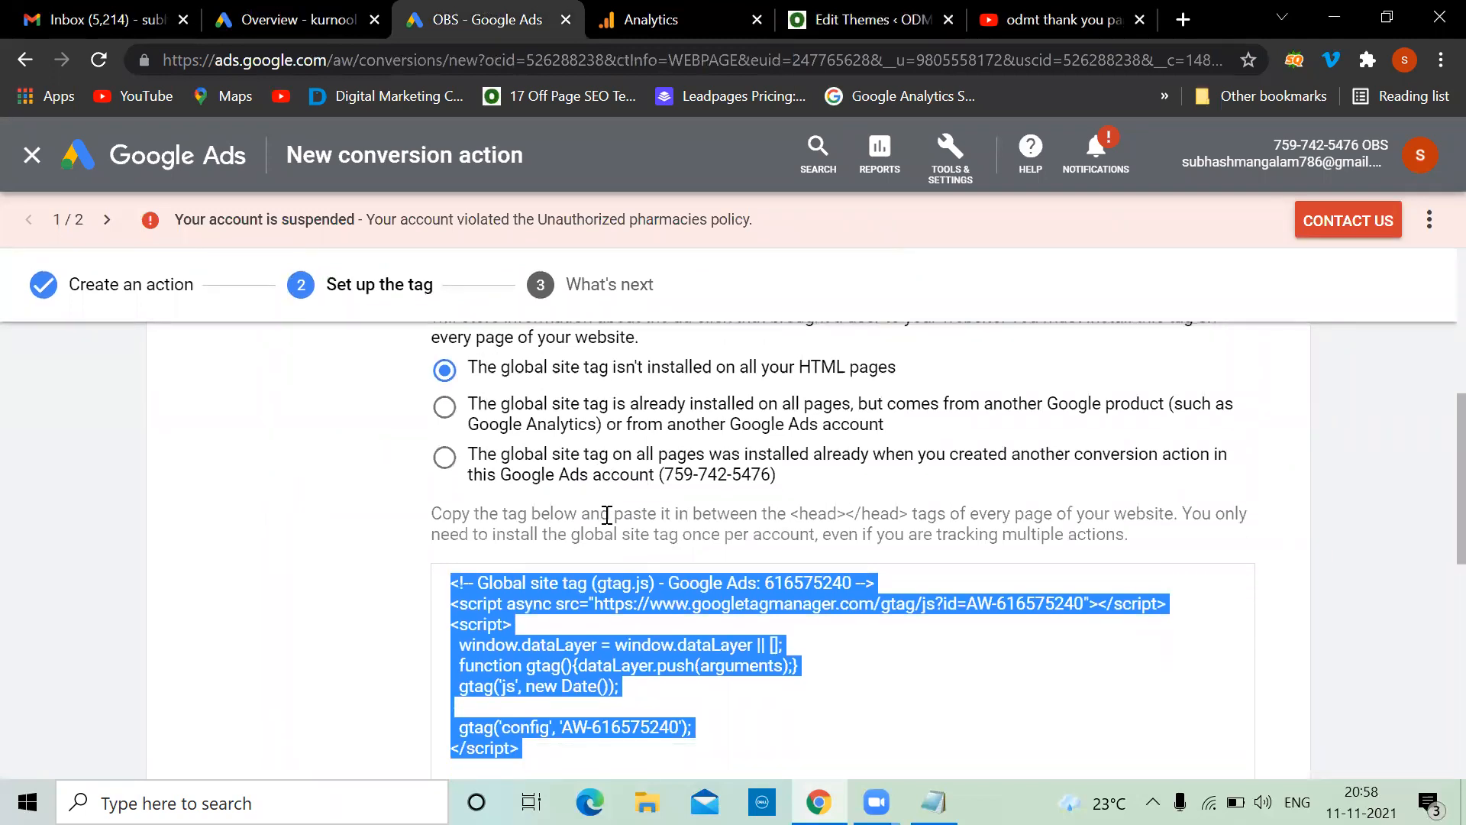
pyautogui.click(445, 407)
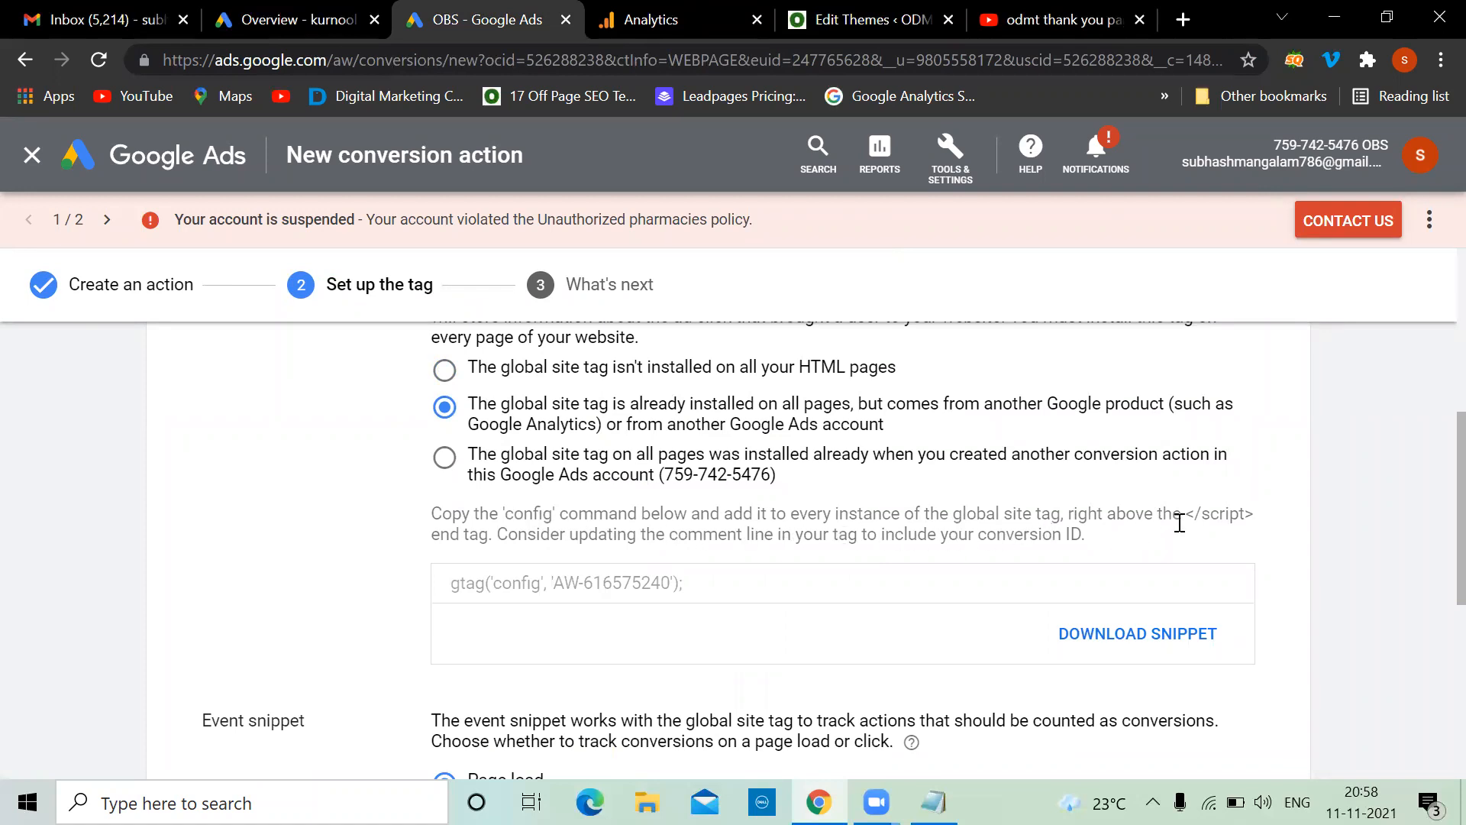
pyautogui.click(704, 581)
pyautogui.hotkey('ctrl', 'c')
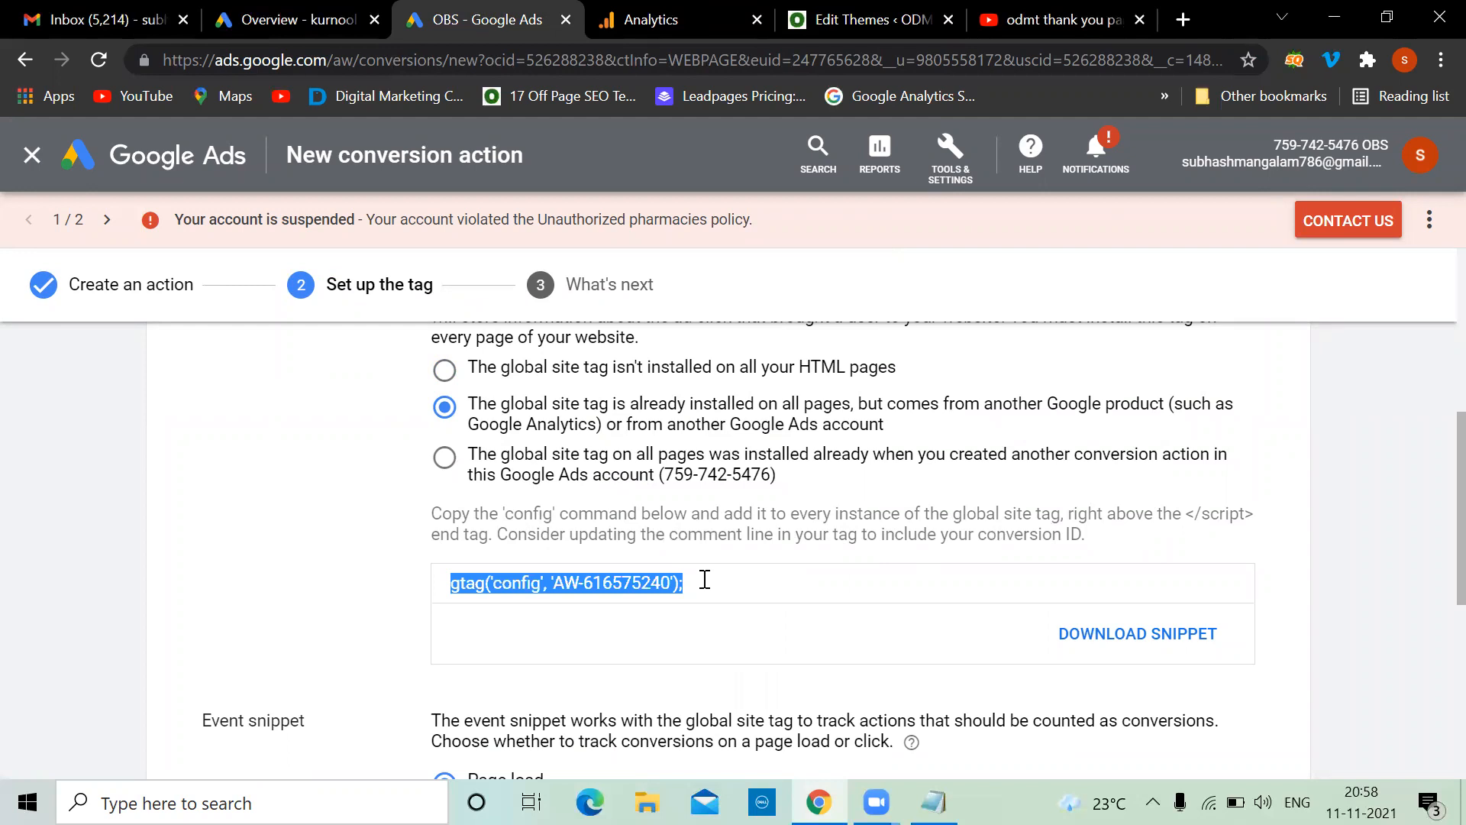
pyautogui.click(870, 20)
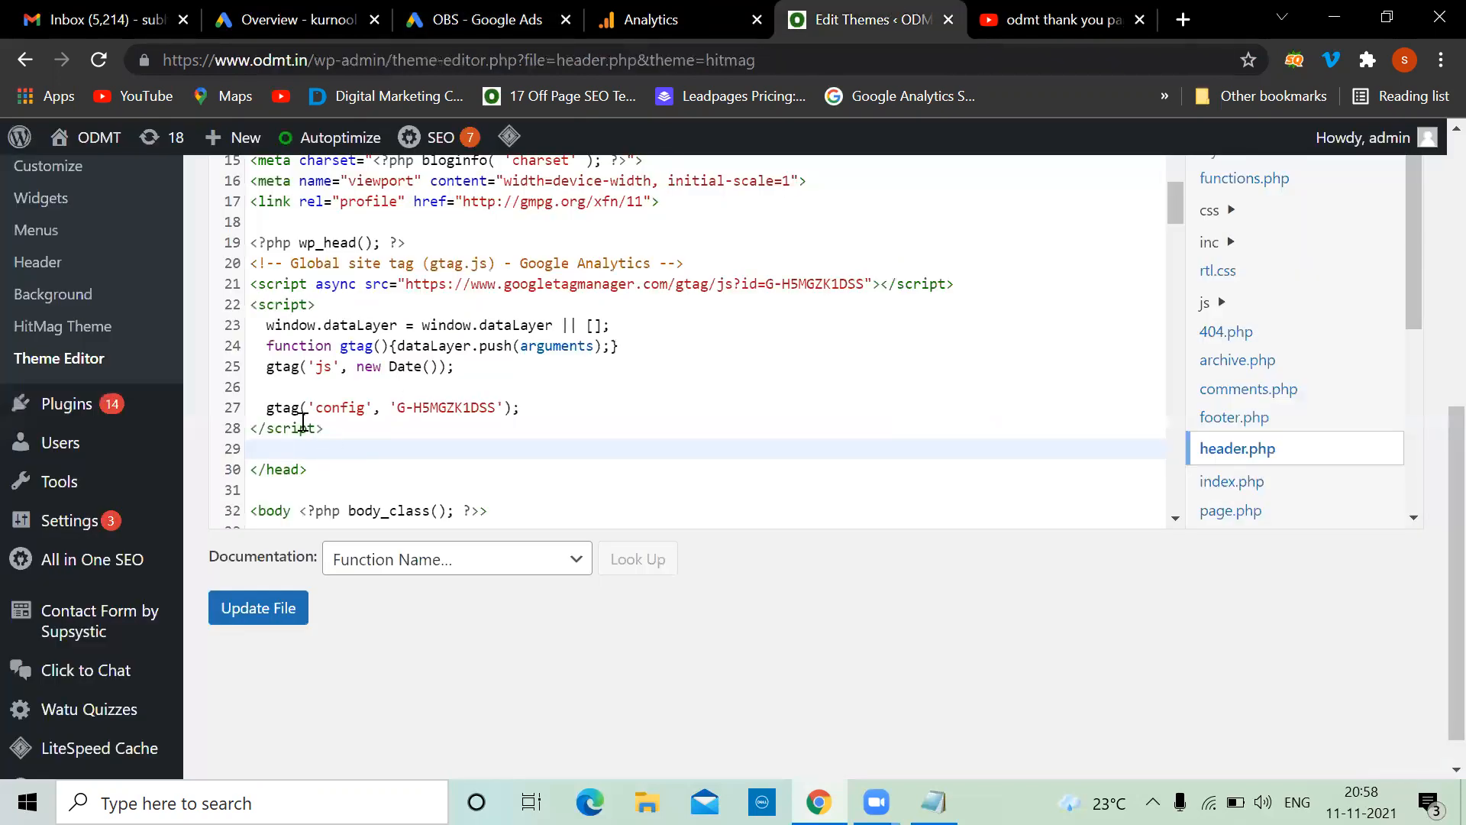
pyautogui.click(519, 405)
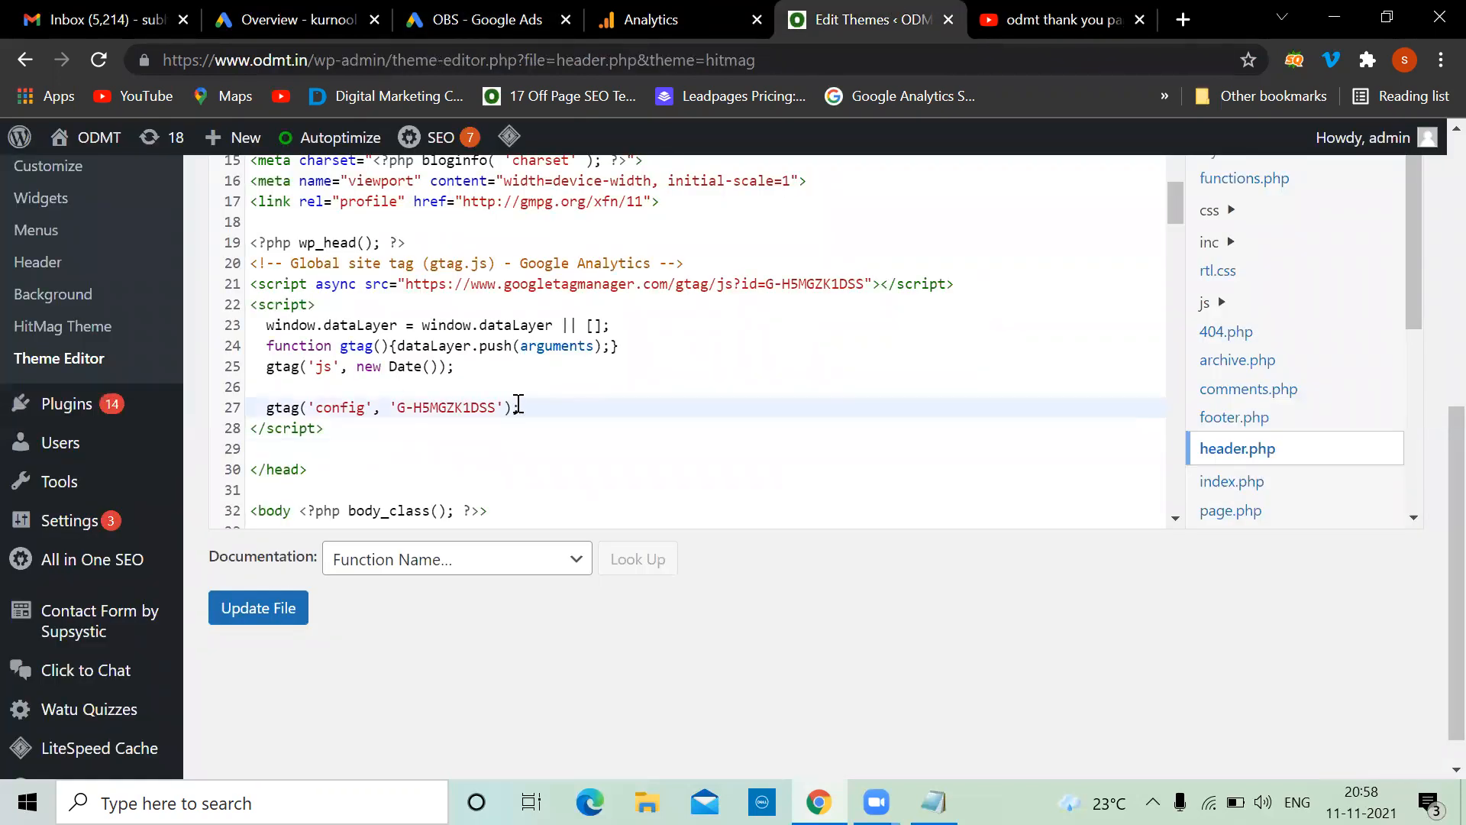
pyautogui.press('Return')
pyautogui.hotkey('ctrl', 'v')
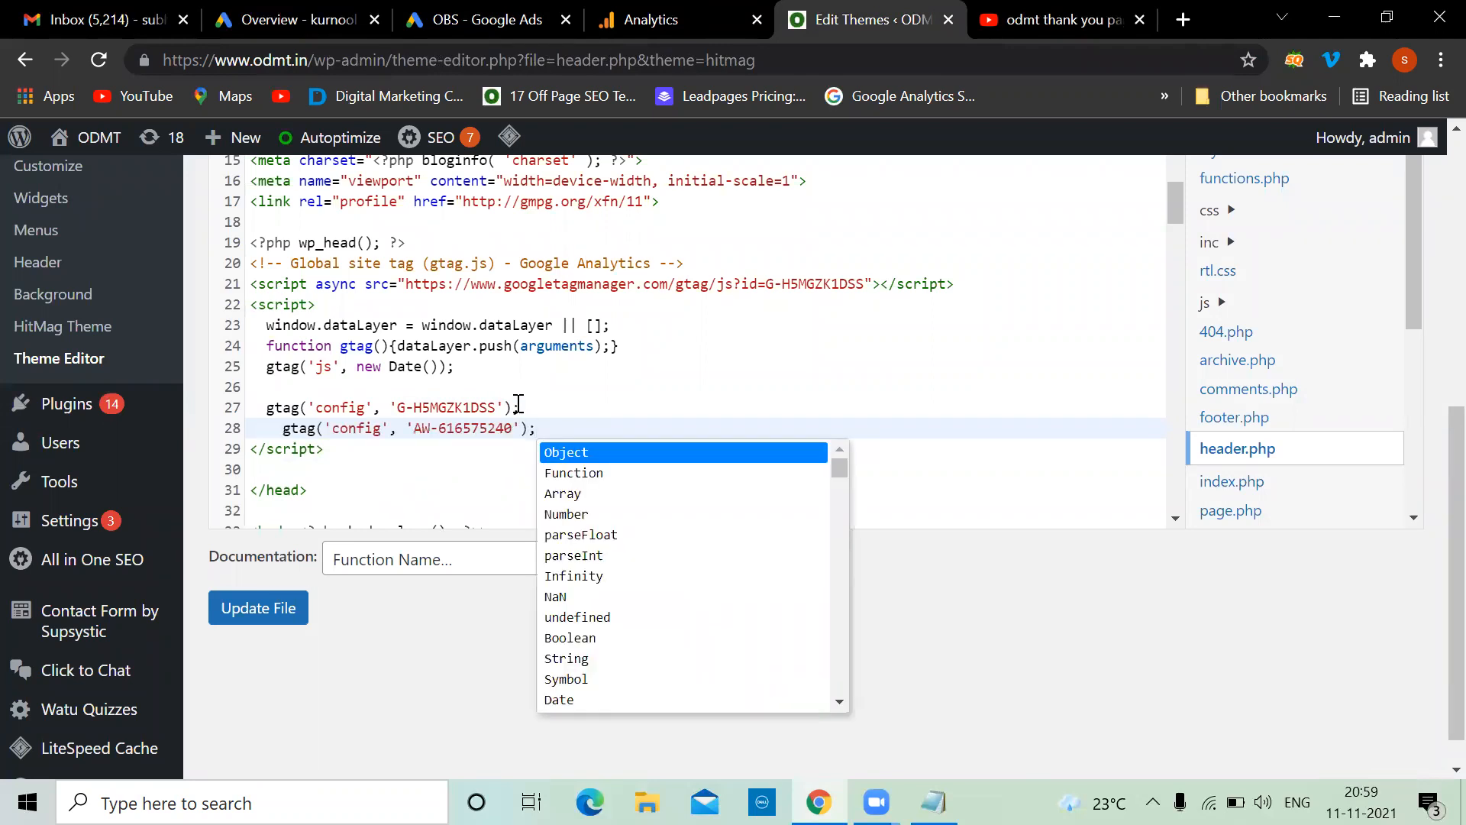
pyautogui.press('BackSpace')
pyautogui.press('BackSpace')
pyautogui.press('BackSpace')
pyautogui.press('BackSpace')
pyautogui.press('BackSpace')
pyautogui.press('BackSpace')
pyautogui.press('BackSpace')
pyautogui.press('BackSpace')
pyautogui.press('BackSpace')
pyautogui.press('BackSpace')
pyautogui.press('BackSpace')
pyautogui.press('BackSpace')
pyautogui.press('BackSpace')
pyautogui.press('BackSpace')
pyautogui.press('BackSpace')
pyautogui.press('BackSpace')
pyautogui.press('BackSpace')
pyautogui.press('BackSpace')
pyautogui.press('BackSpace')
pyautogui.press('BackSpace')
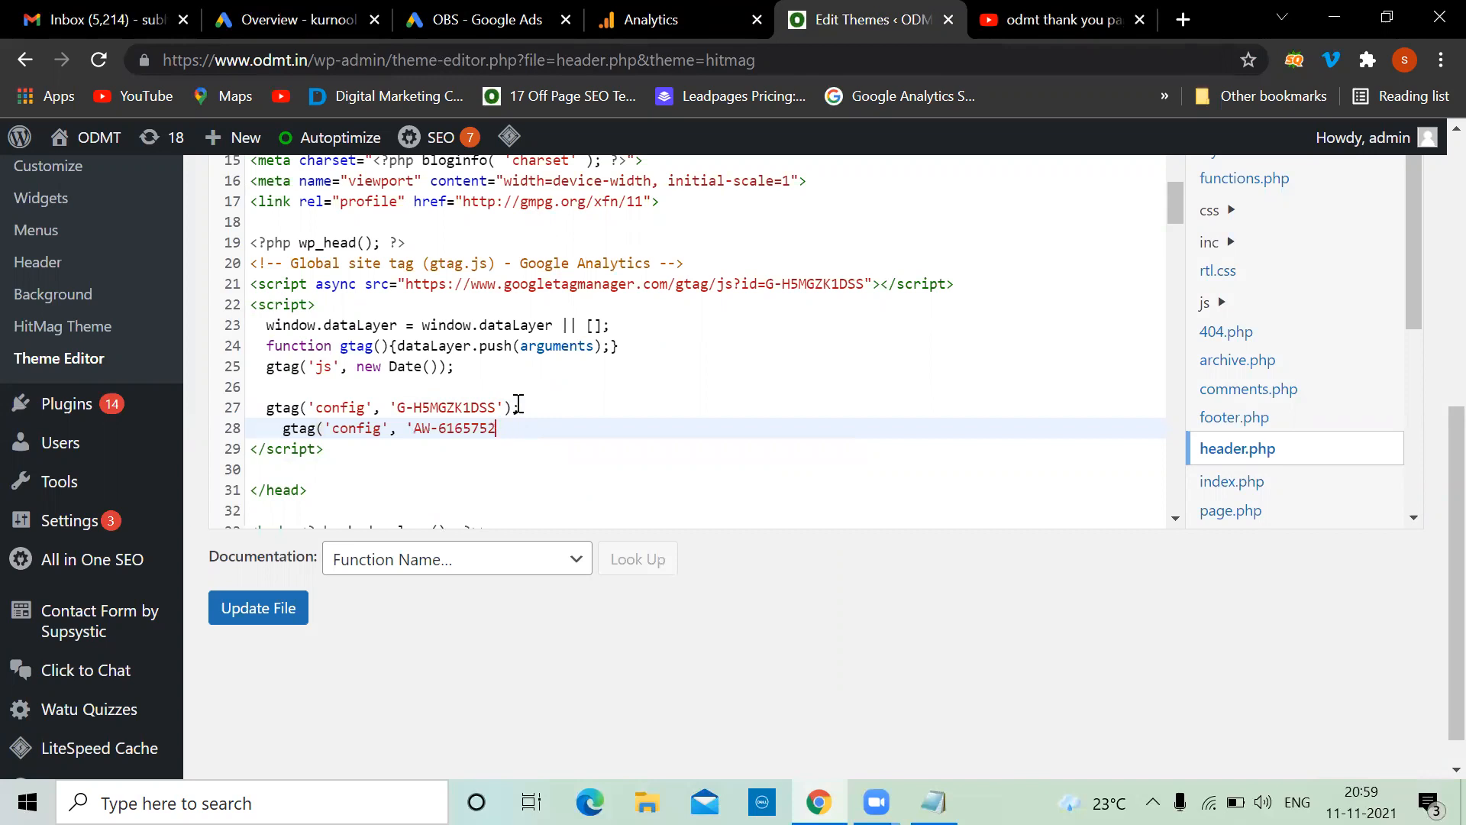
pyautogui.press('BackSpace')
pyautogui.press('BackSpace')
pyautogui.press('BackSpace')
pyautogui.press('BackSpace')
pyautogui.press('BackSpace')
pyautogui.press('BackSpace')
pyautogui.press('BackSpace')
pyautogui.press('BackSpace')
pyautogui.press('BackSpace')
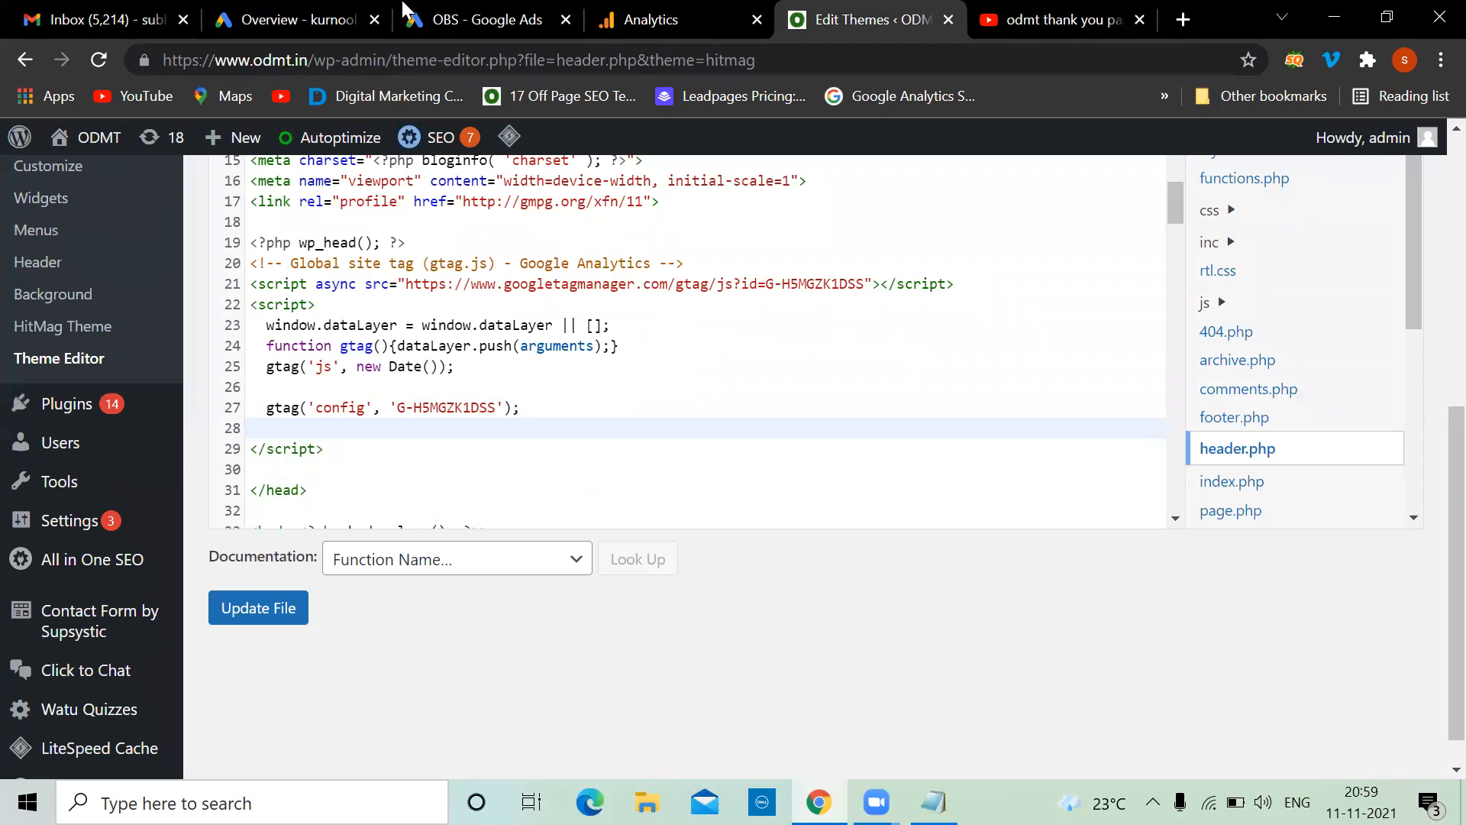
pyautogui.click(427, 16)
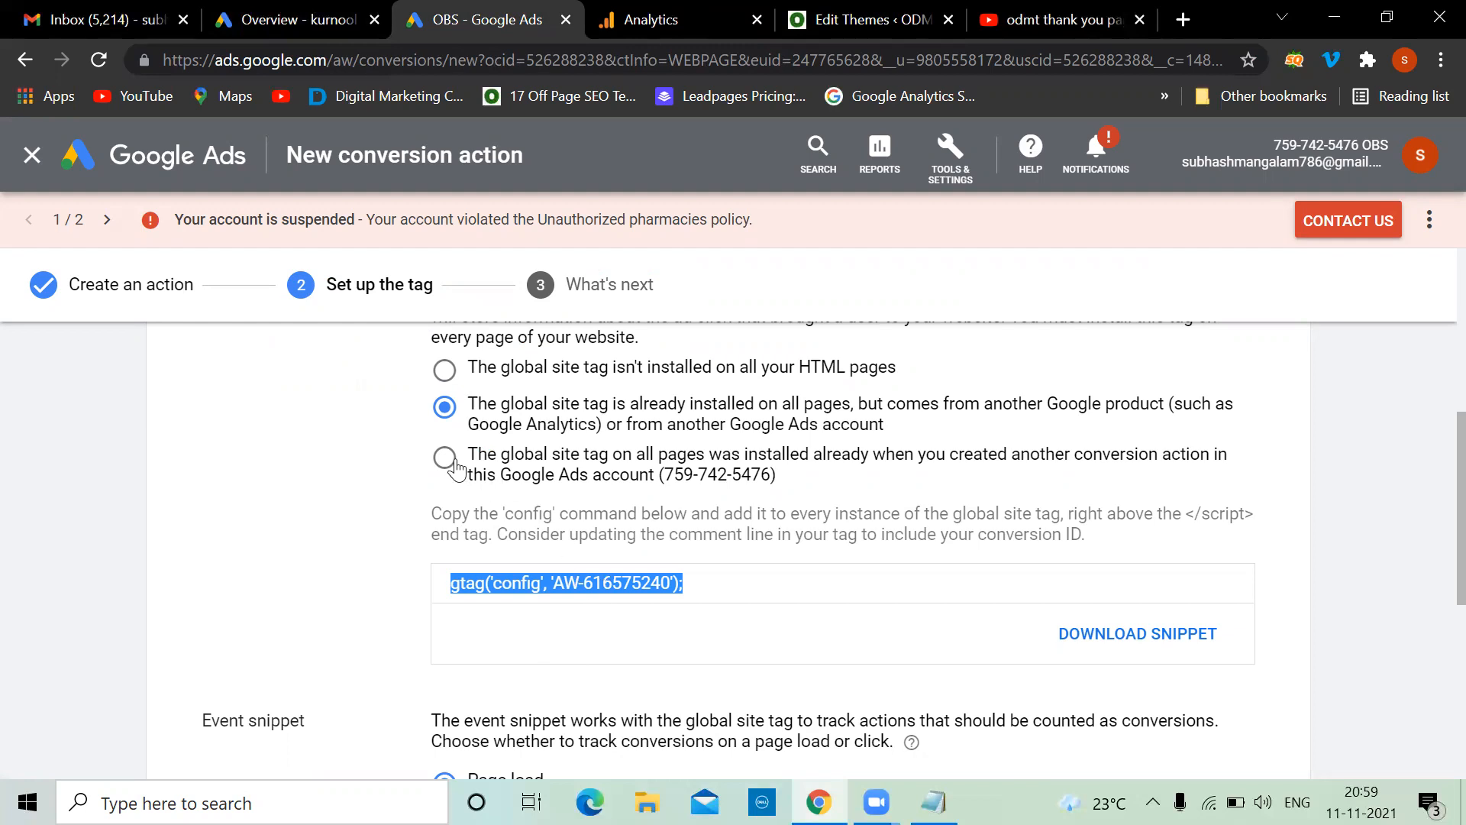
# Expand the tag code and select the full Contact-odmt page-load event snippet for copying
pyautogui.click(446, 370)
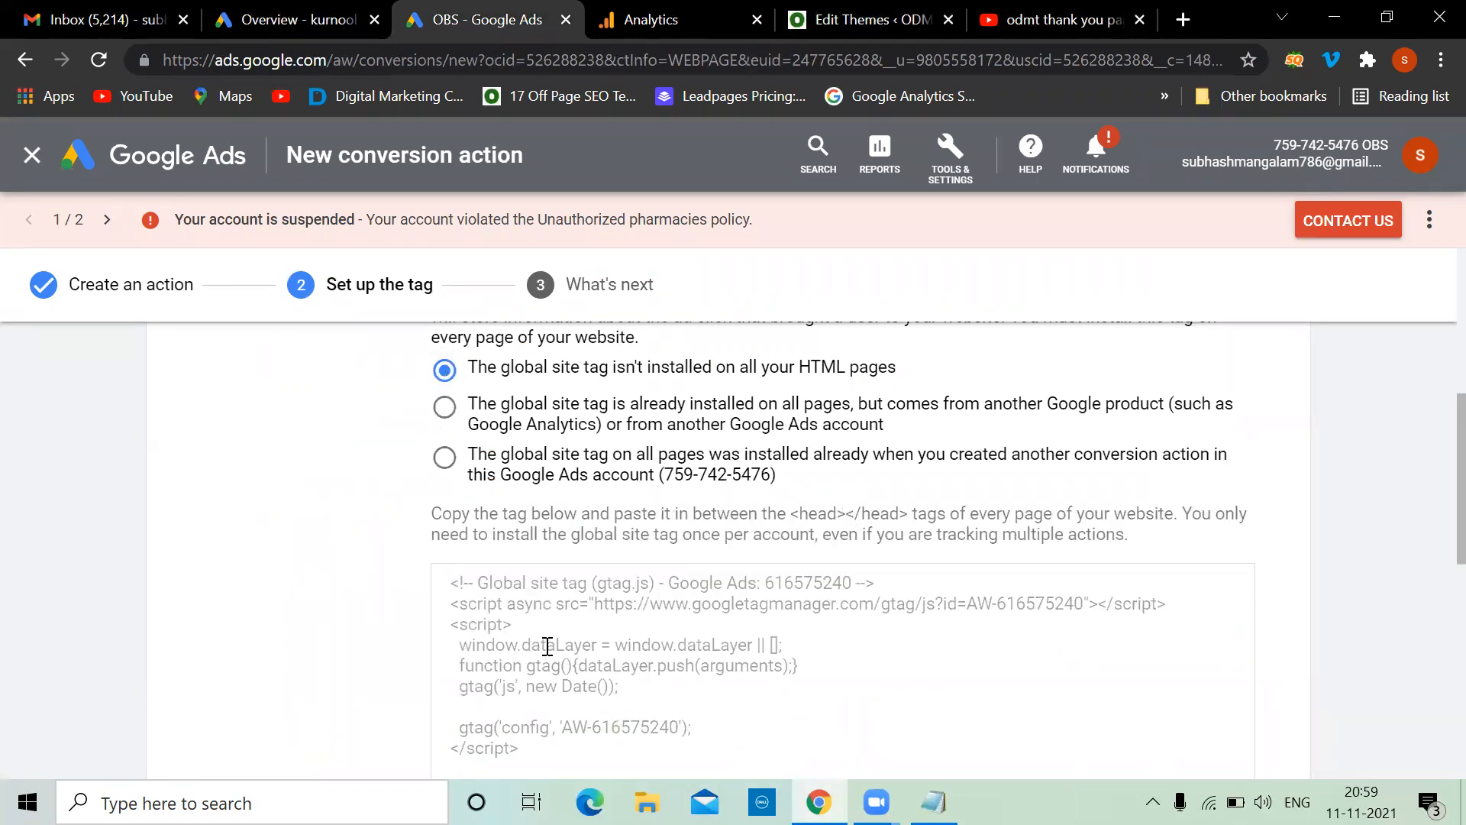
pyautogui.scroll(-9, 547, 645)
pyautogui.scroll(4, 548, 653)
pyautogui.scroll(-4, 550, 653)
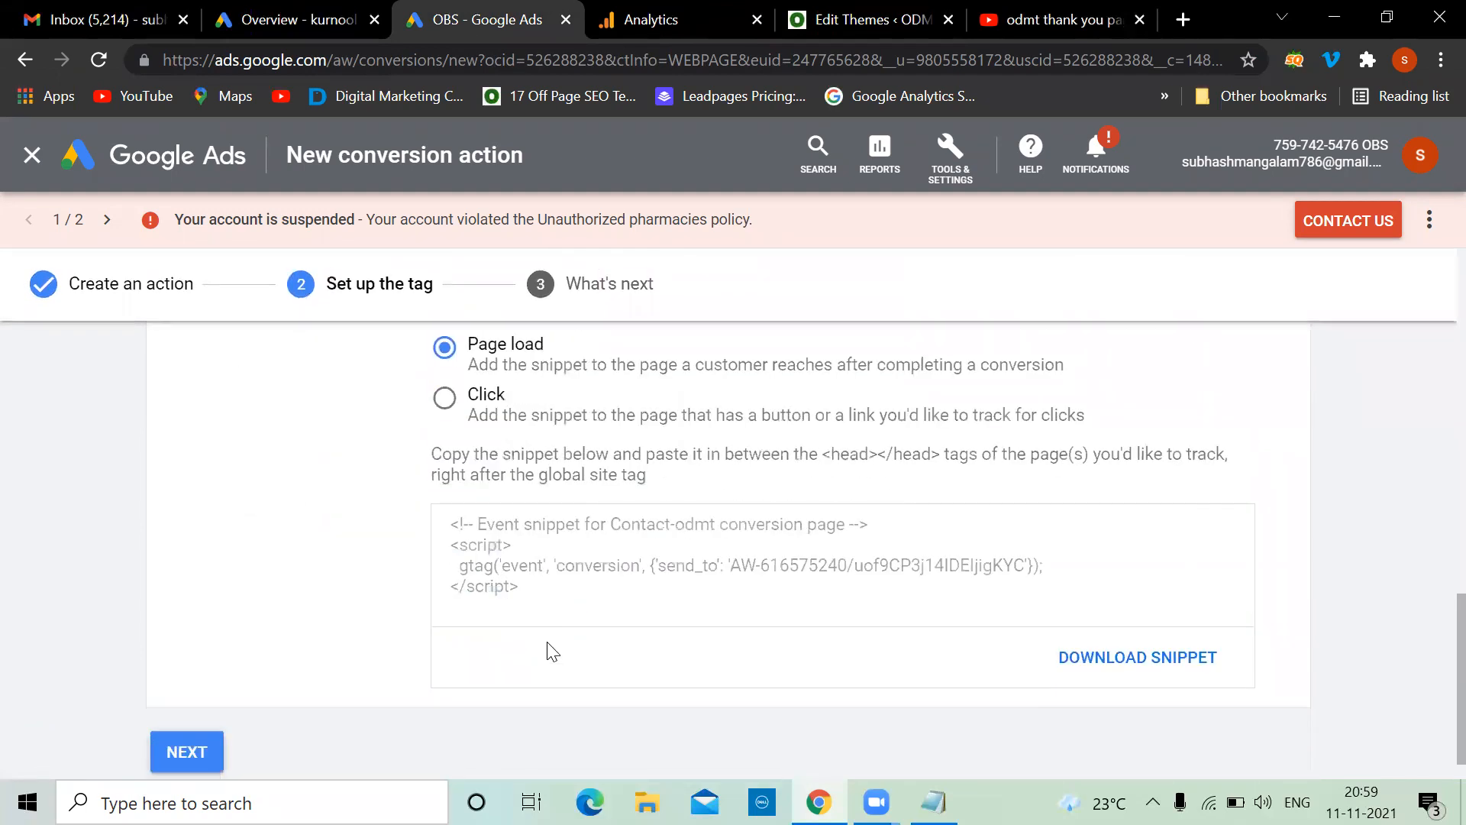
pyautogui.scroll(4, 548, 651)
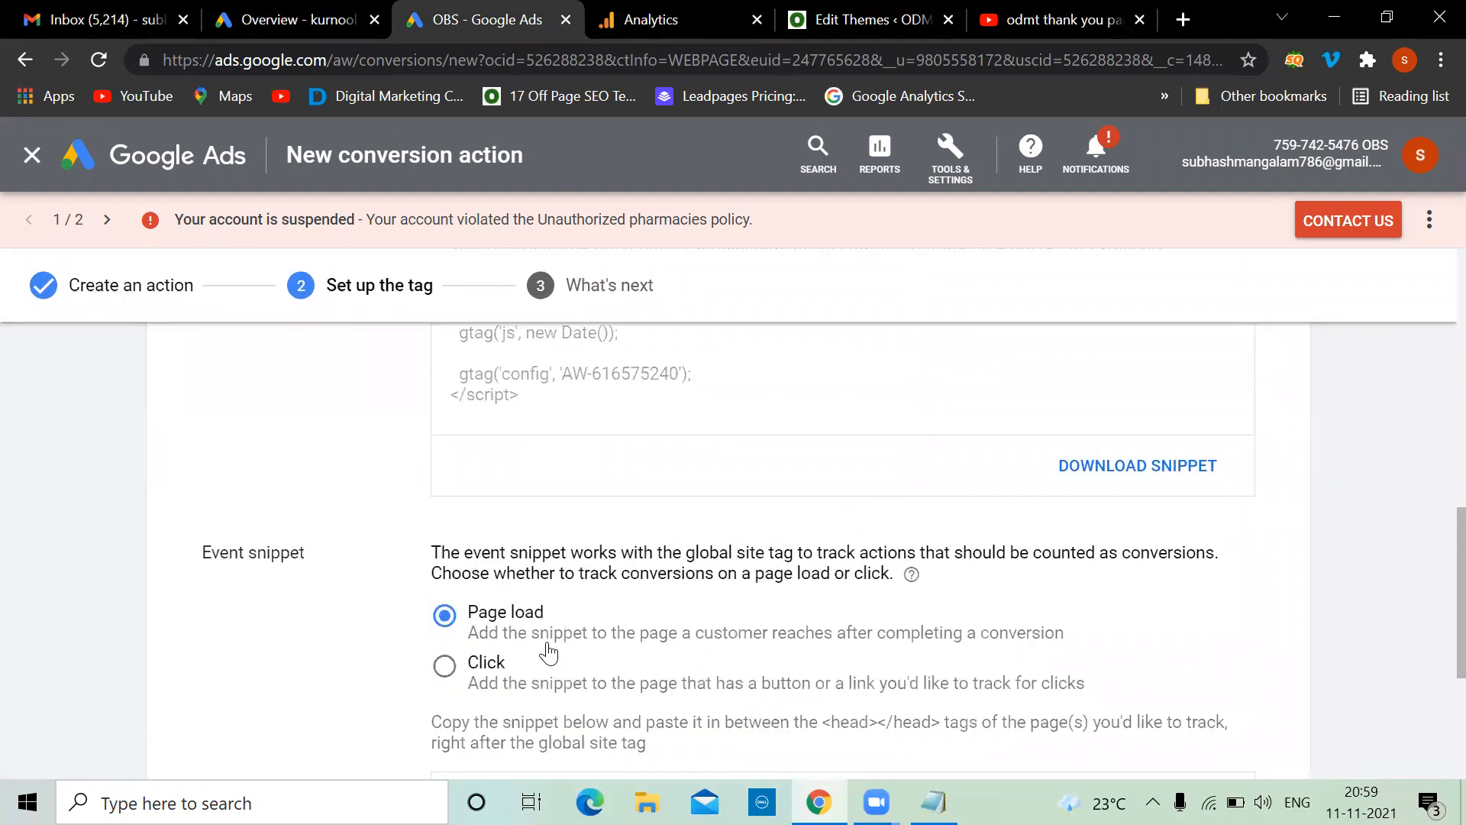
pyautogui.scroll(-2, 547, 649)
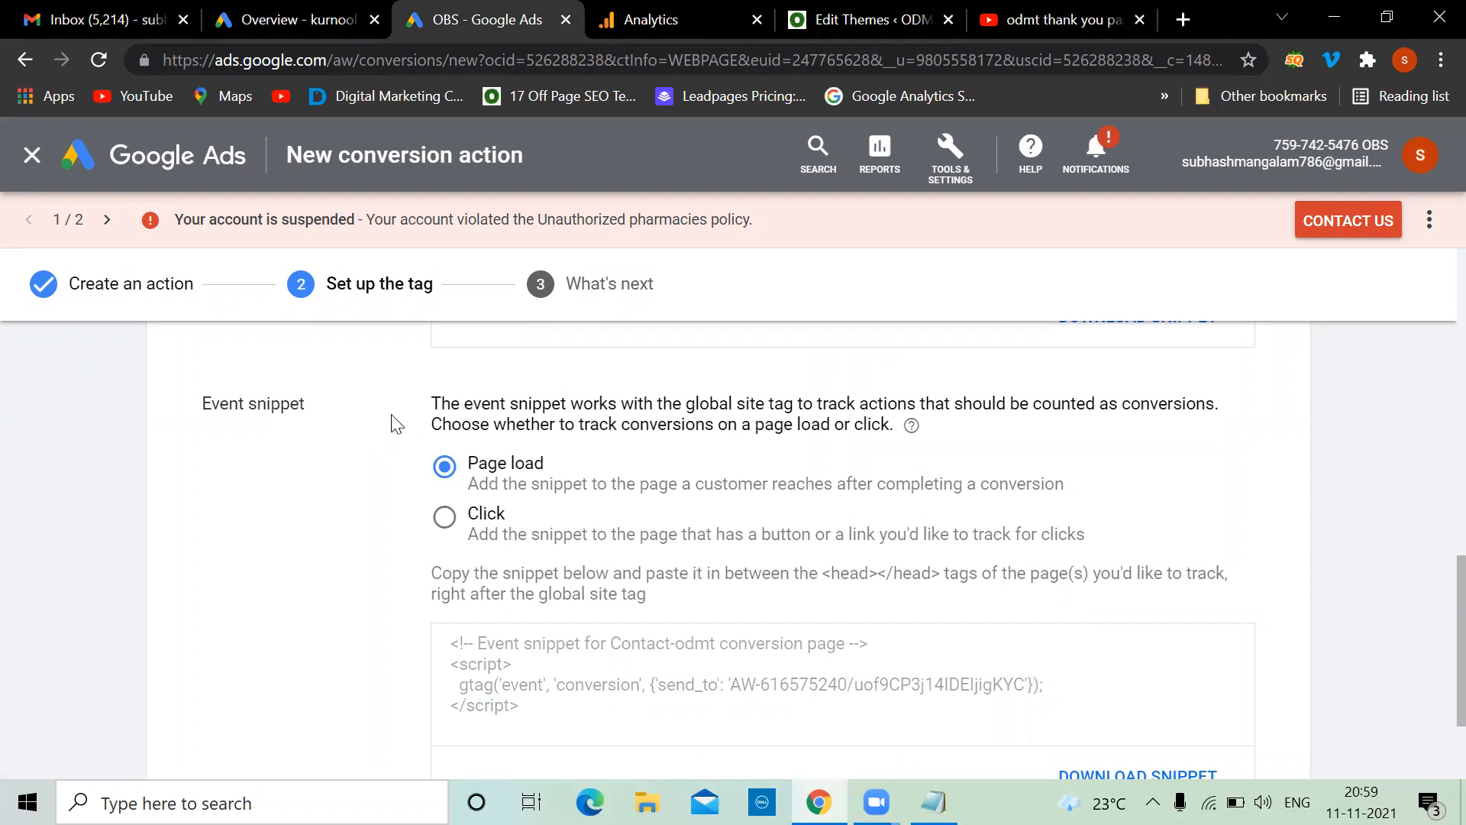
pyautogui.scroll(8, 571, 720)
pyautogui.scroll(-4, 621, 634)
pyautogui.scroll(-5, 620, 634)
pyautogui.scroll(1, 619, 621)
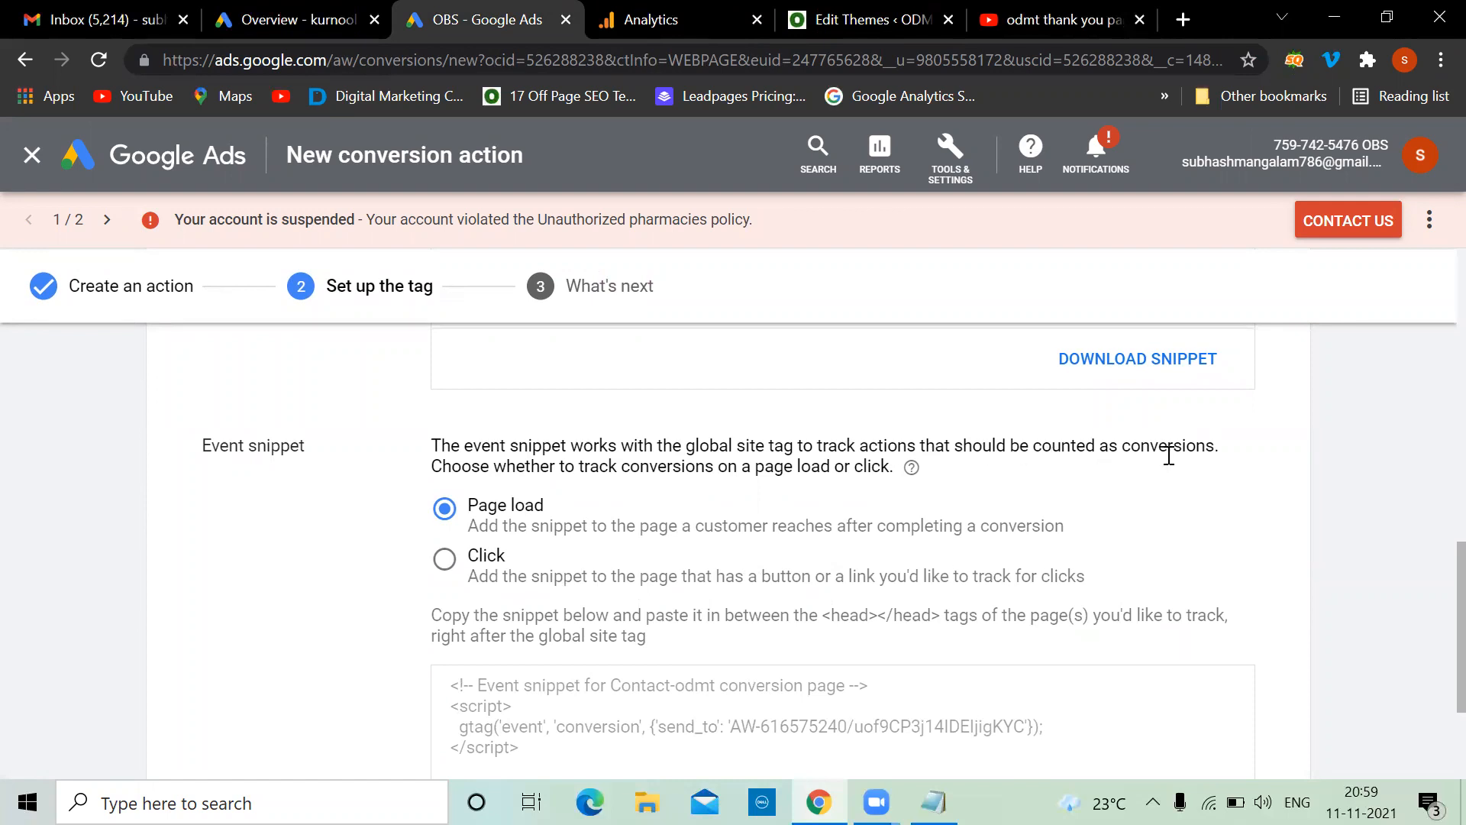
pyautogui.scroll(-5, 893, 537)
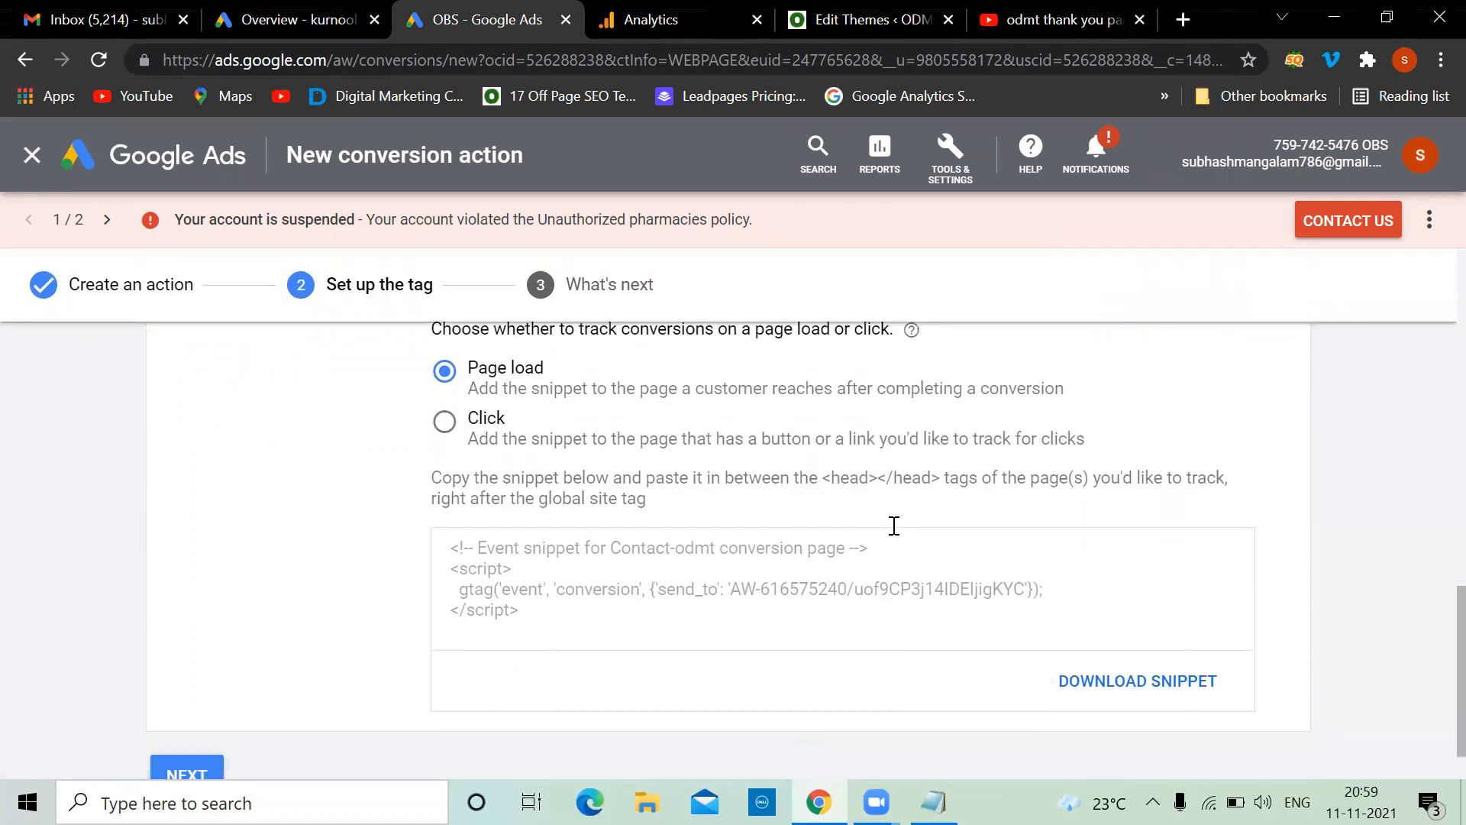
pyautogui.moveTo(526, 541); pyautogui.dragTo(448, 486)
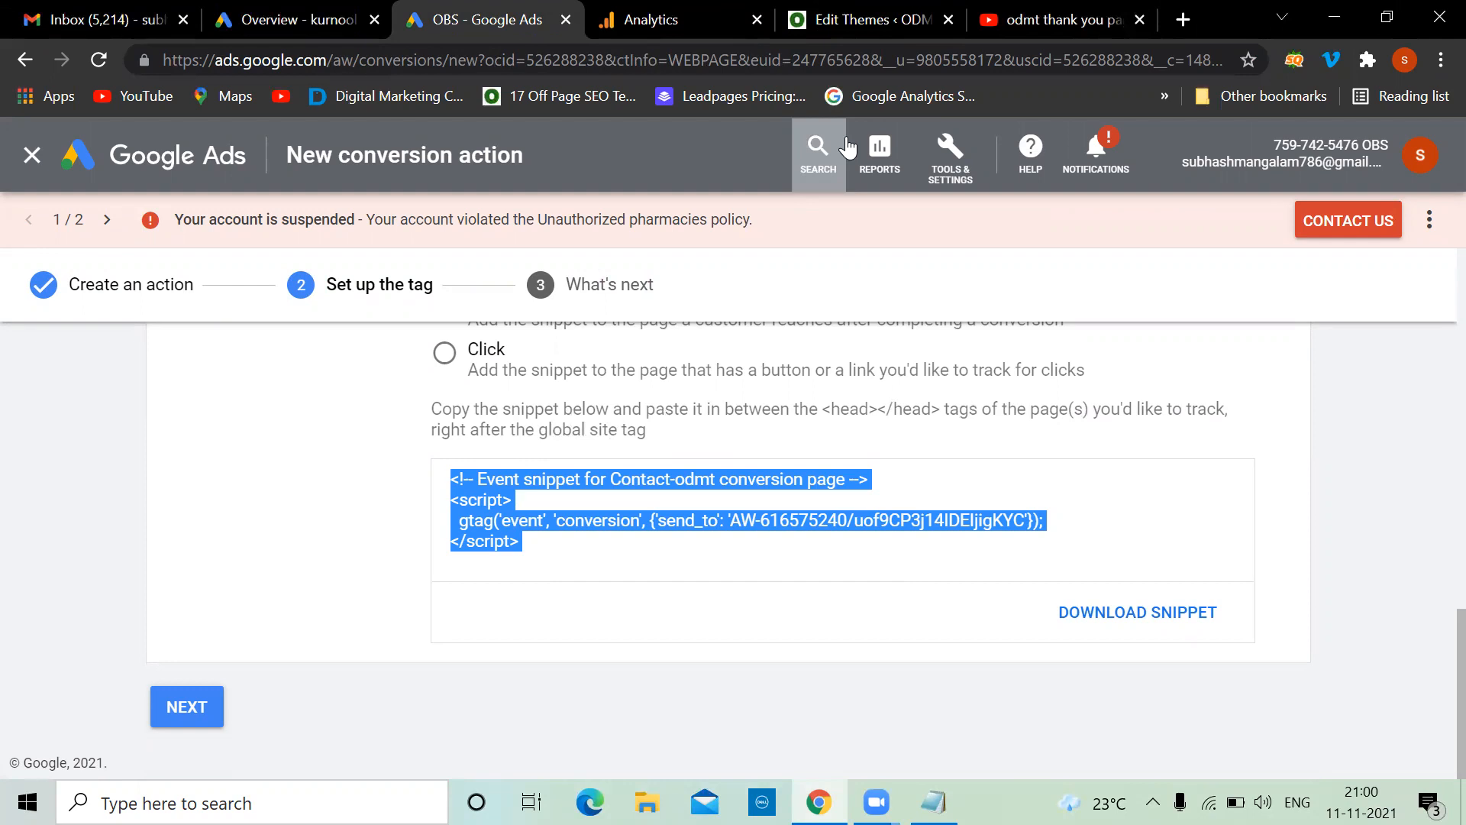
# Load odmt.in/thank-you in a new tab and open the Thank You page in the block editor
pyautogui.click(845, 13)
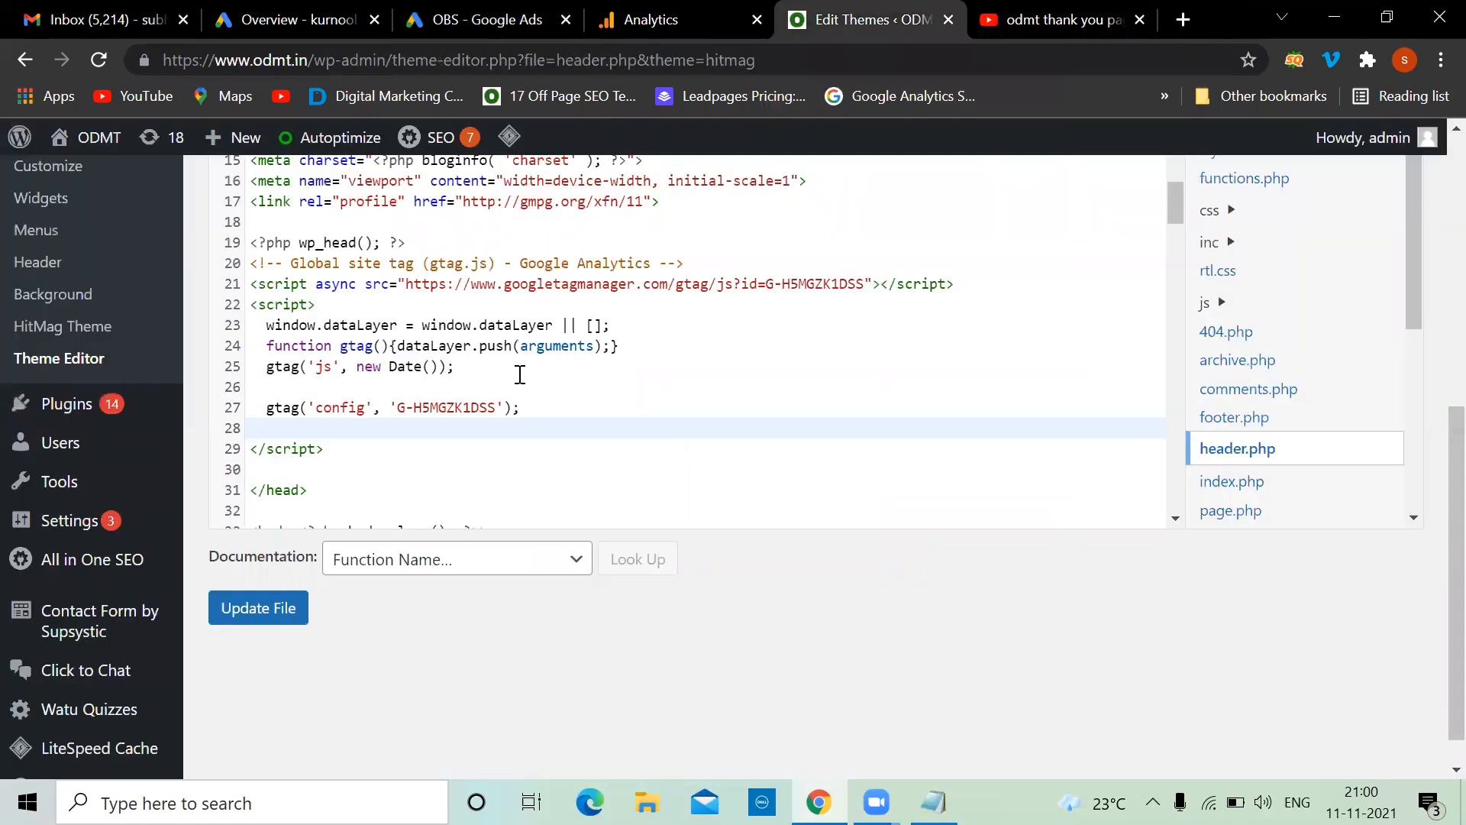
pyautogui.scroll(10, 519, 374)
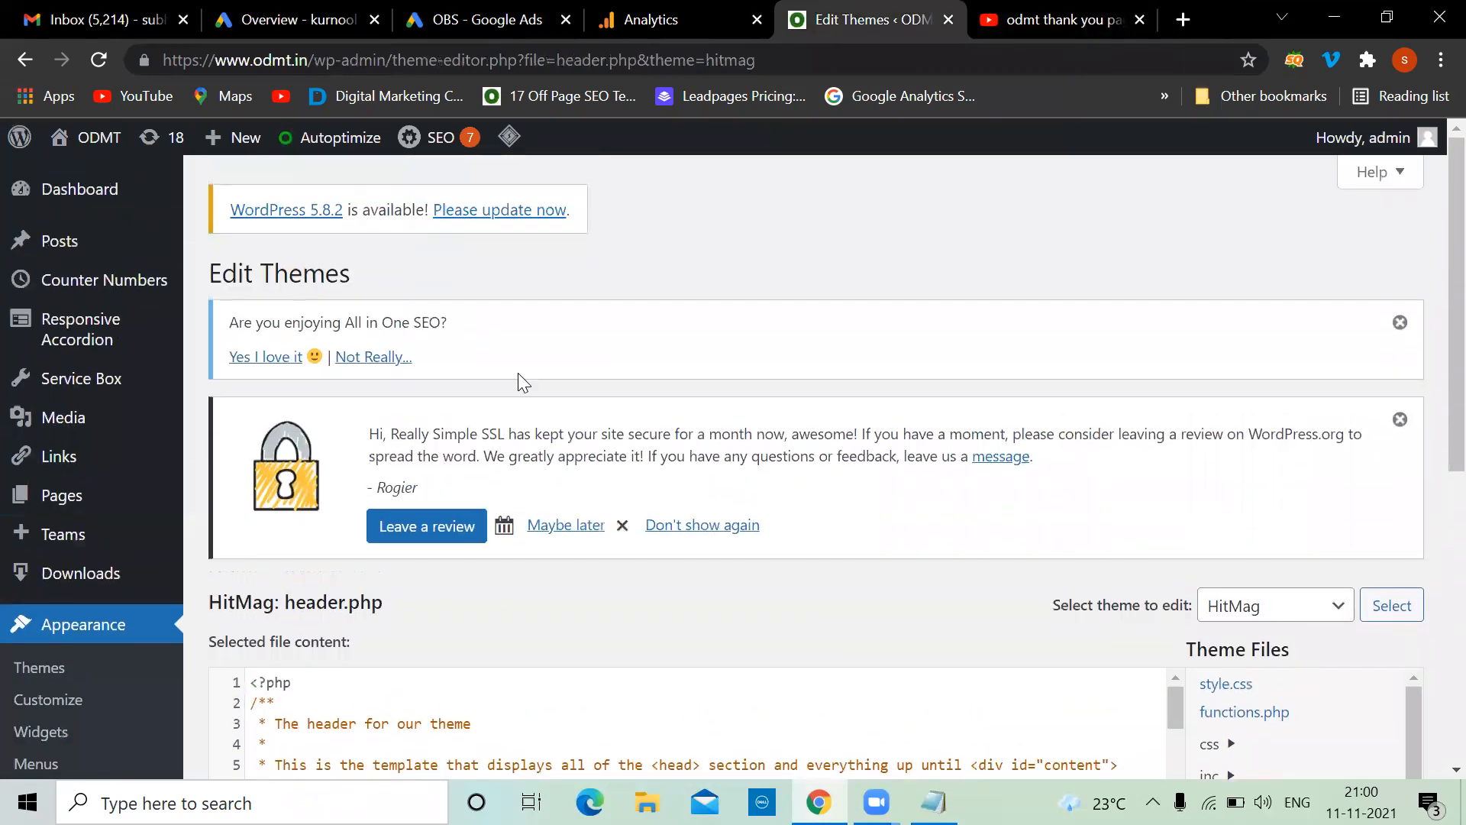
pyautogui.click(1184, 19)
pyautogui.write('odmt.in')
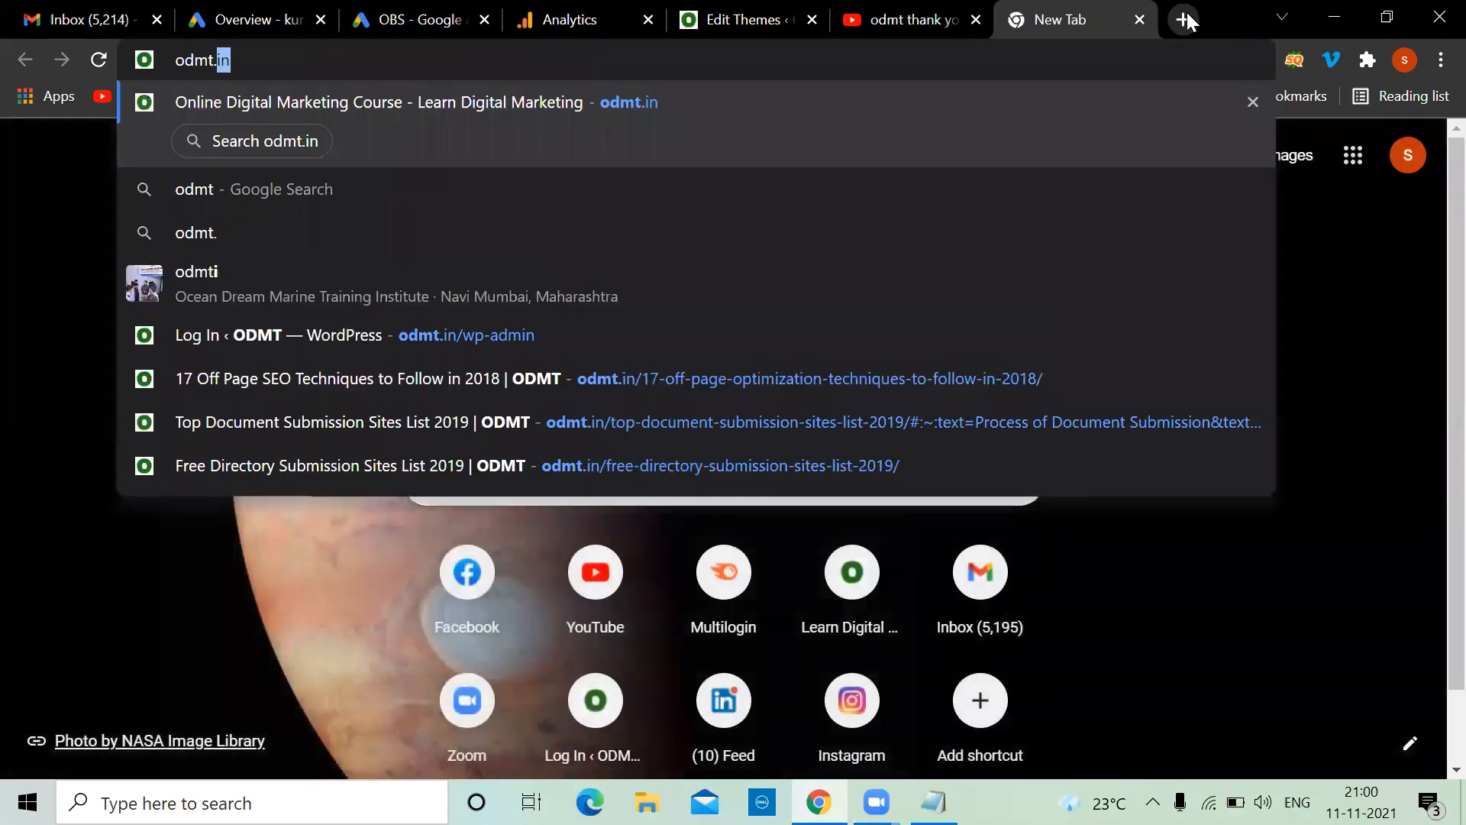
pyautogui.write('/')
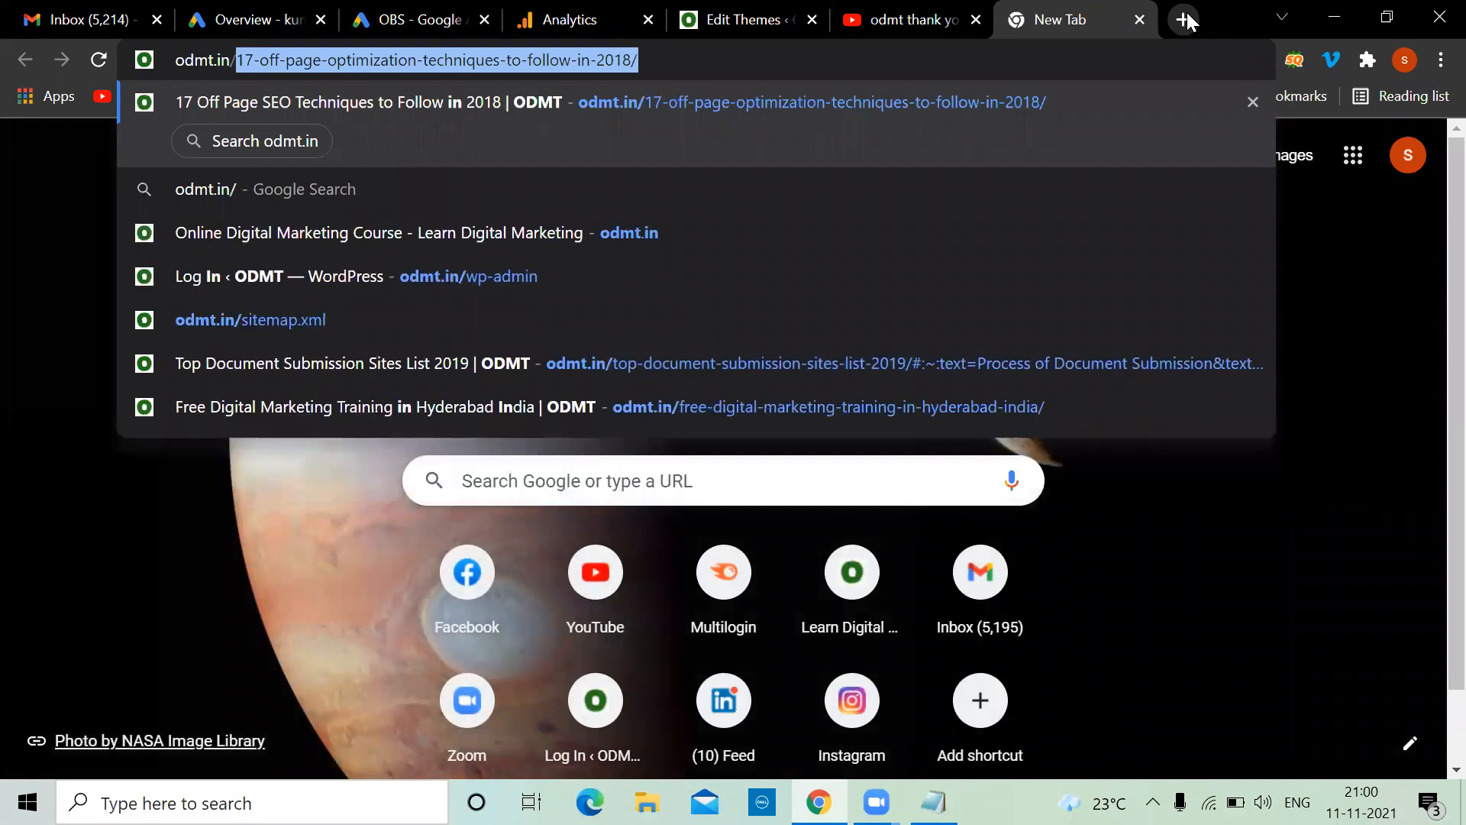
pyautogui.write('thank-you')
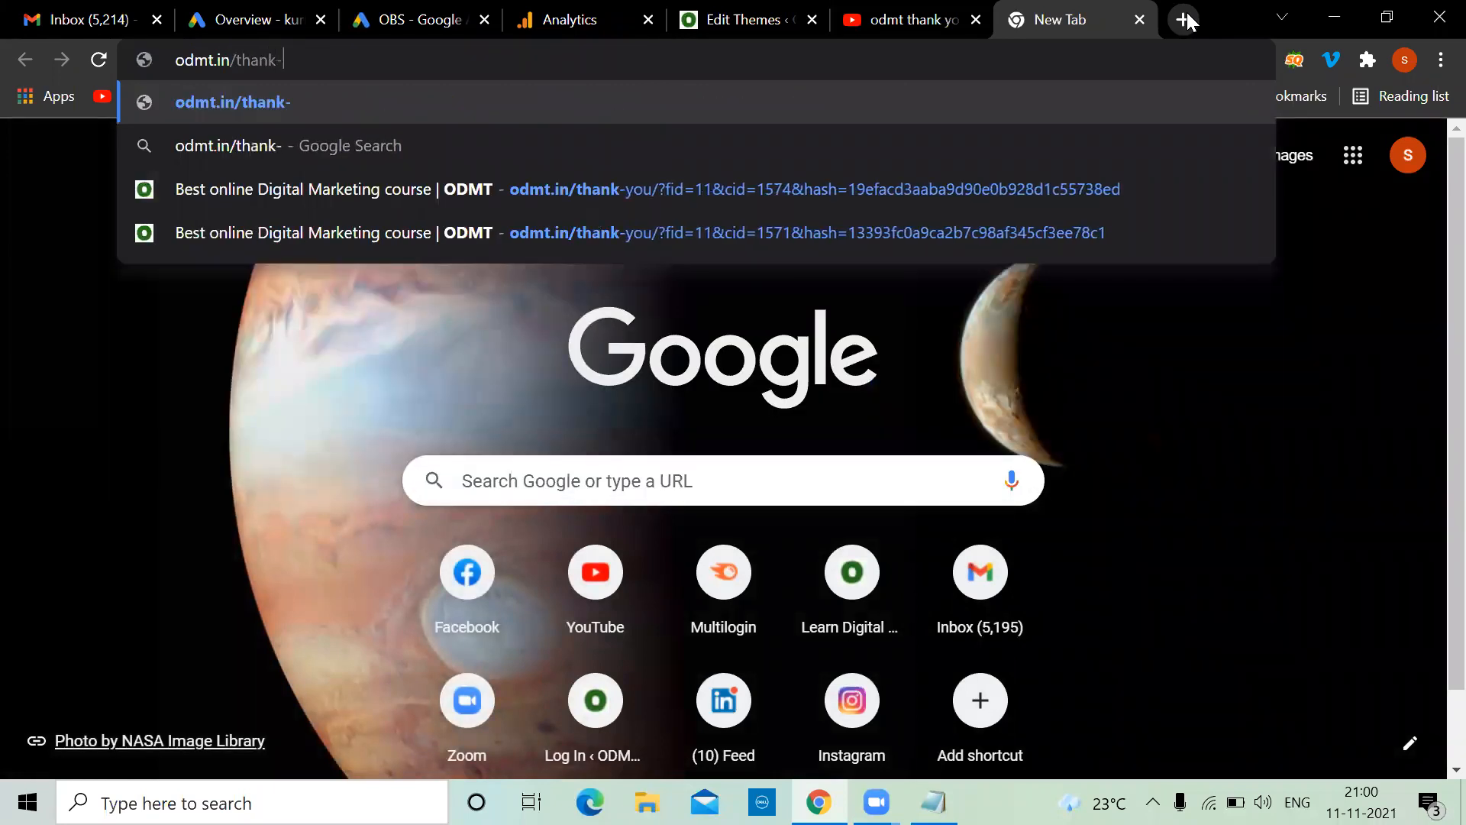
pyautogui.press('Return')
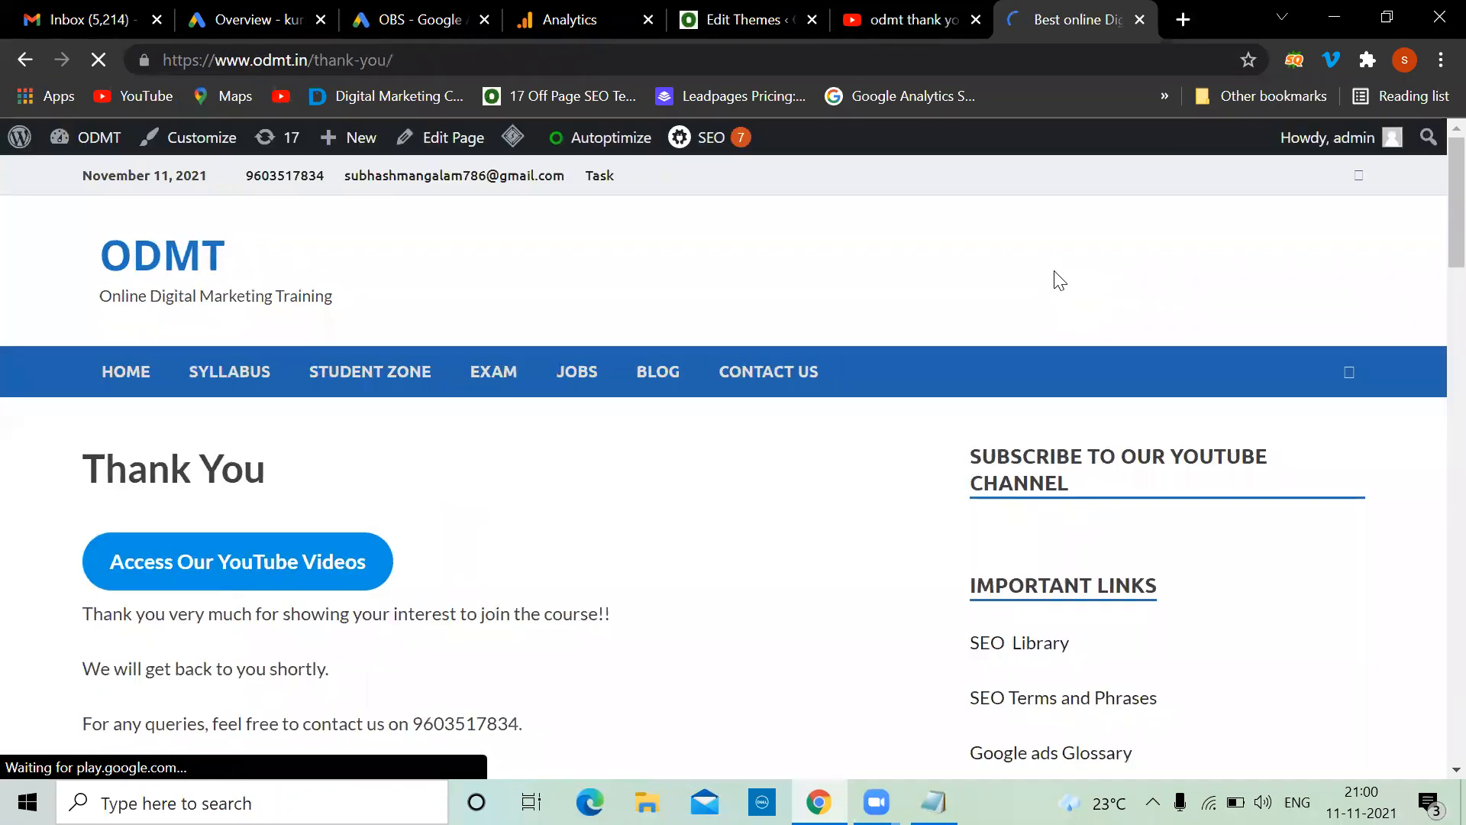
pyautogui.click(449, 143)
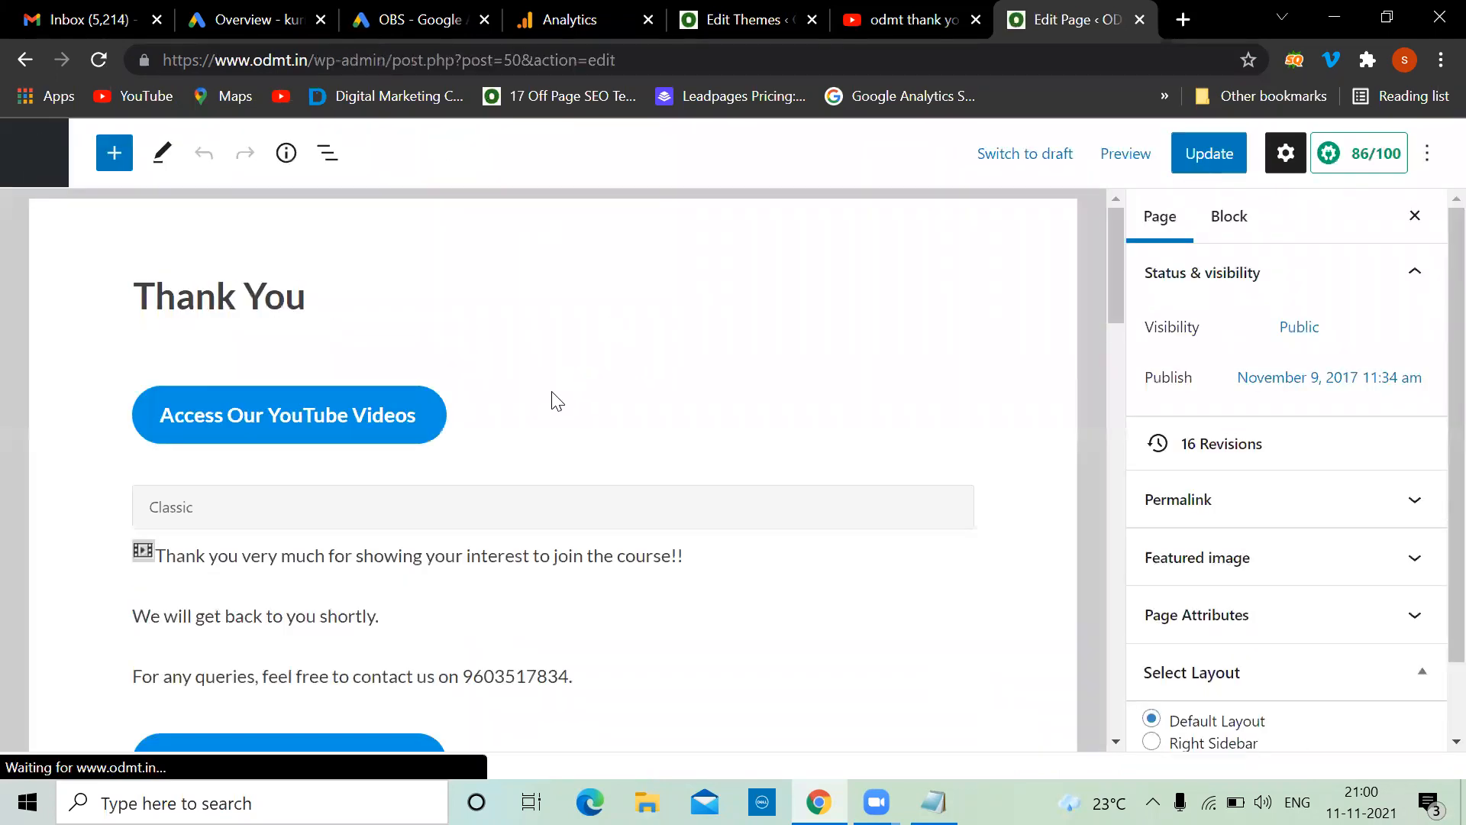
pyautogui.scroll(-2, 582, 497)
pyautogui.scroll(2, 581, 496)
# Add a Custom HTML block directly below the Thank You title
pyautogui.click(280, 509)
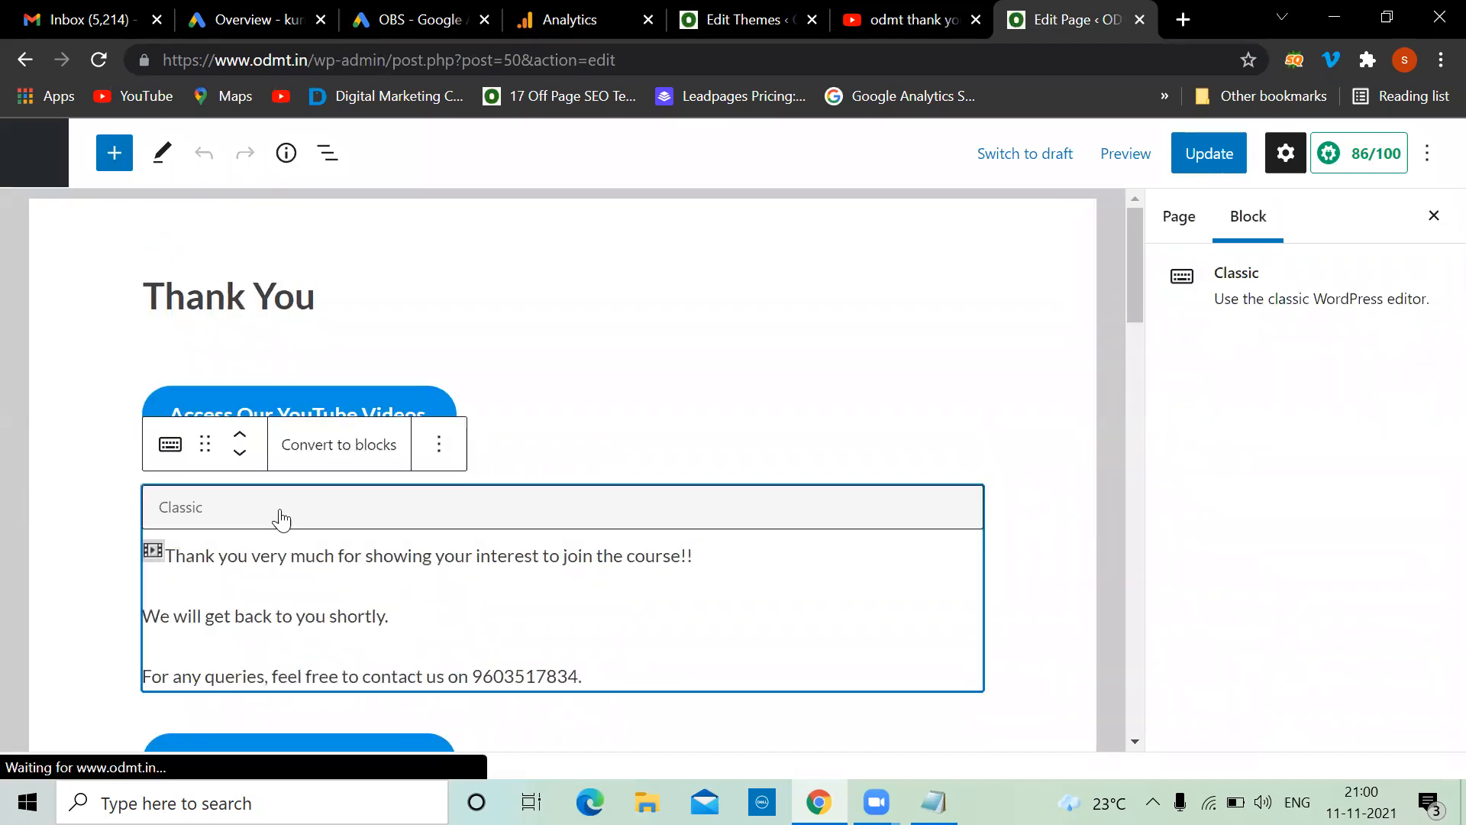
pyautogui.scroll(-4, 638, 370)
pyautogui.scroll(4, 637, 371)
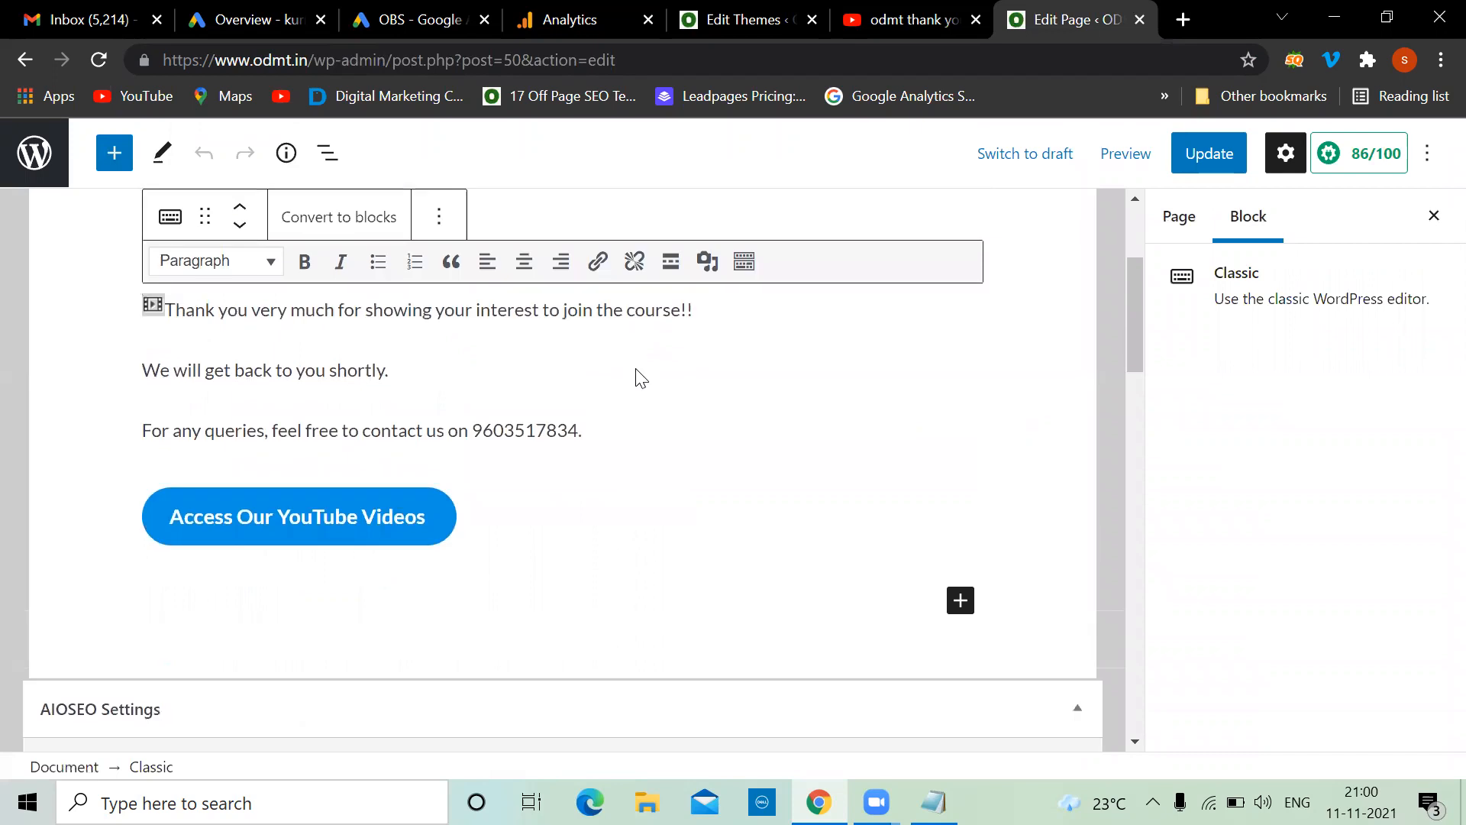
pyautogui.click(339, 300)
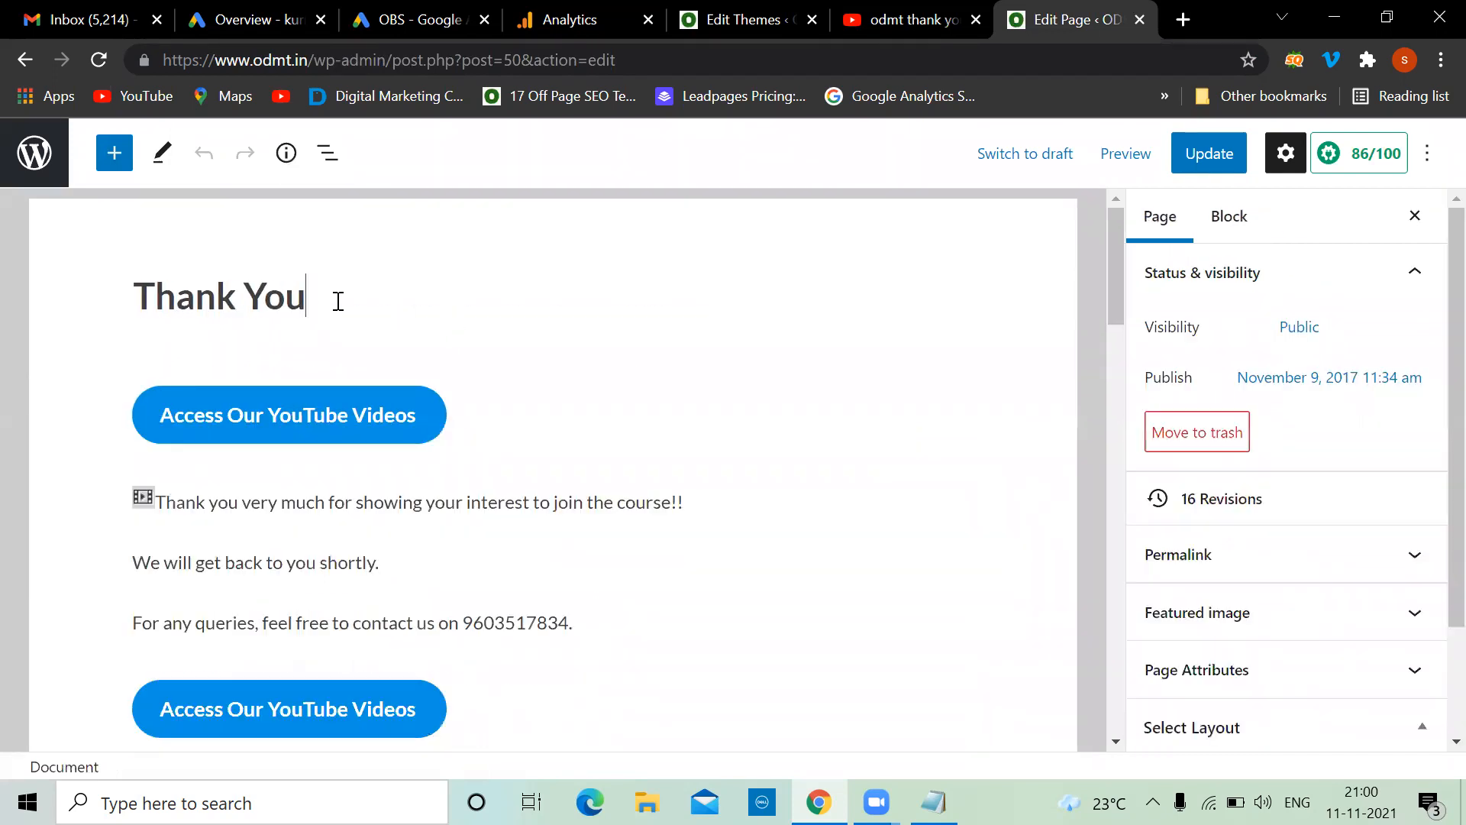
pyautogui.press('Return')
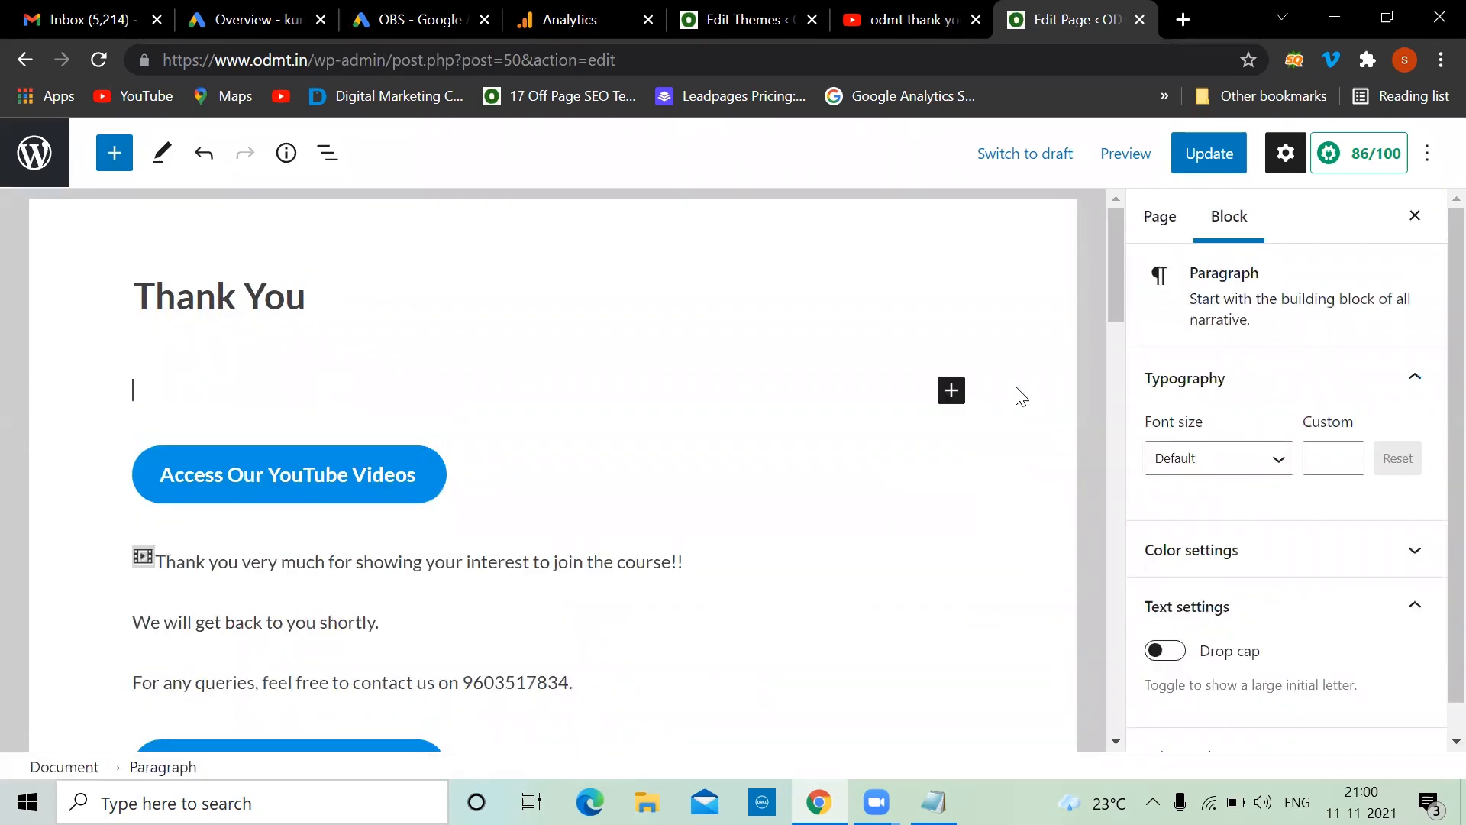
pyautogui.click(960, 394)
pyautogui.scroll(-1, 1135, 563)
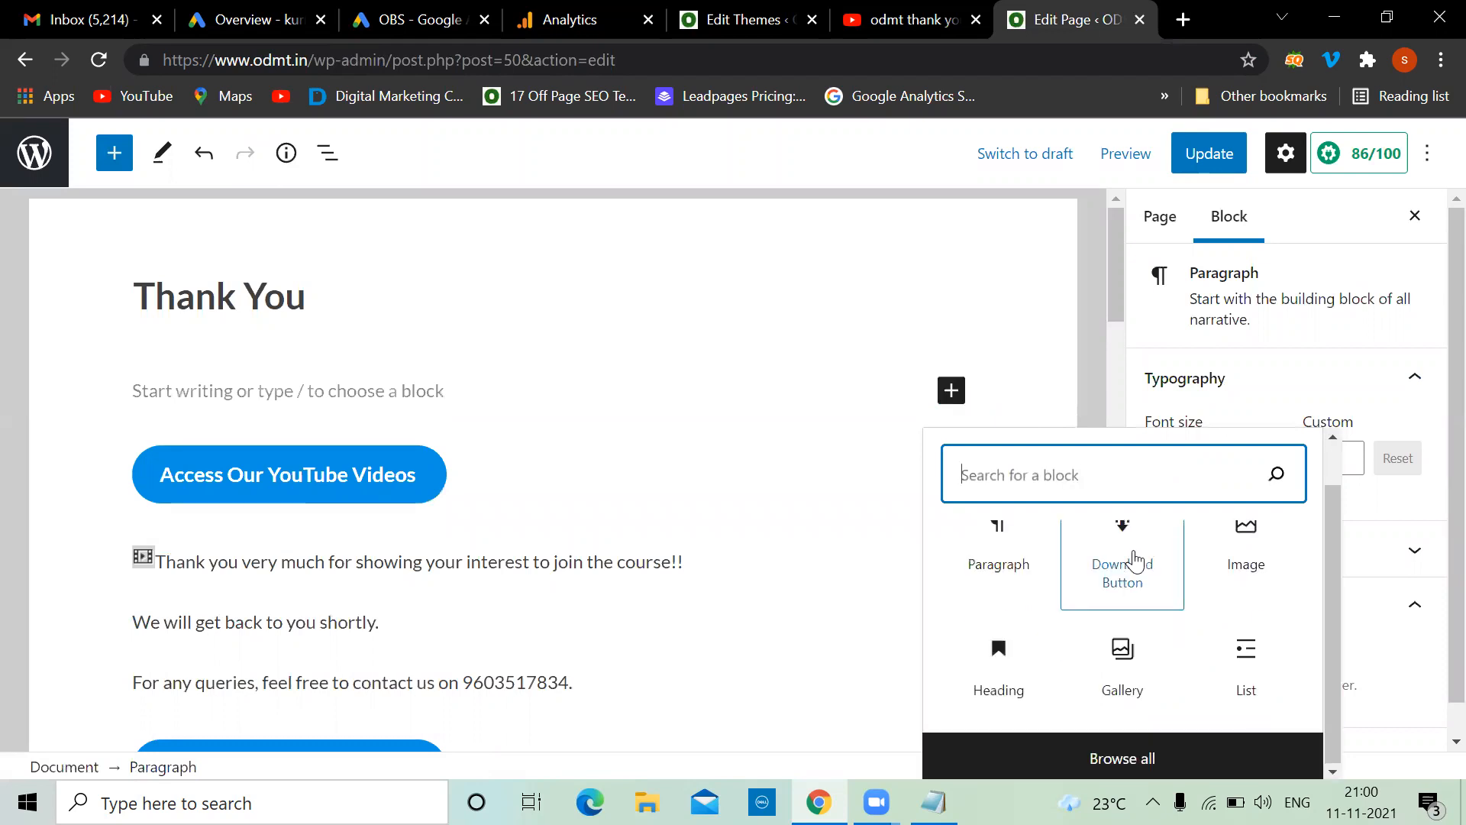
pyautogui.click(1116, 758)
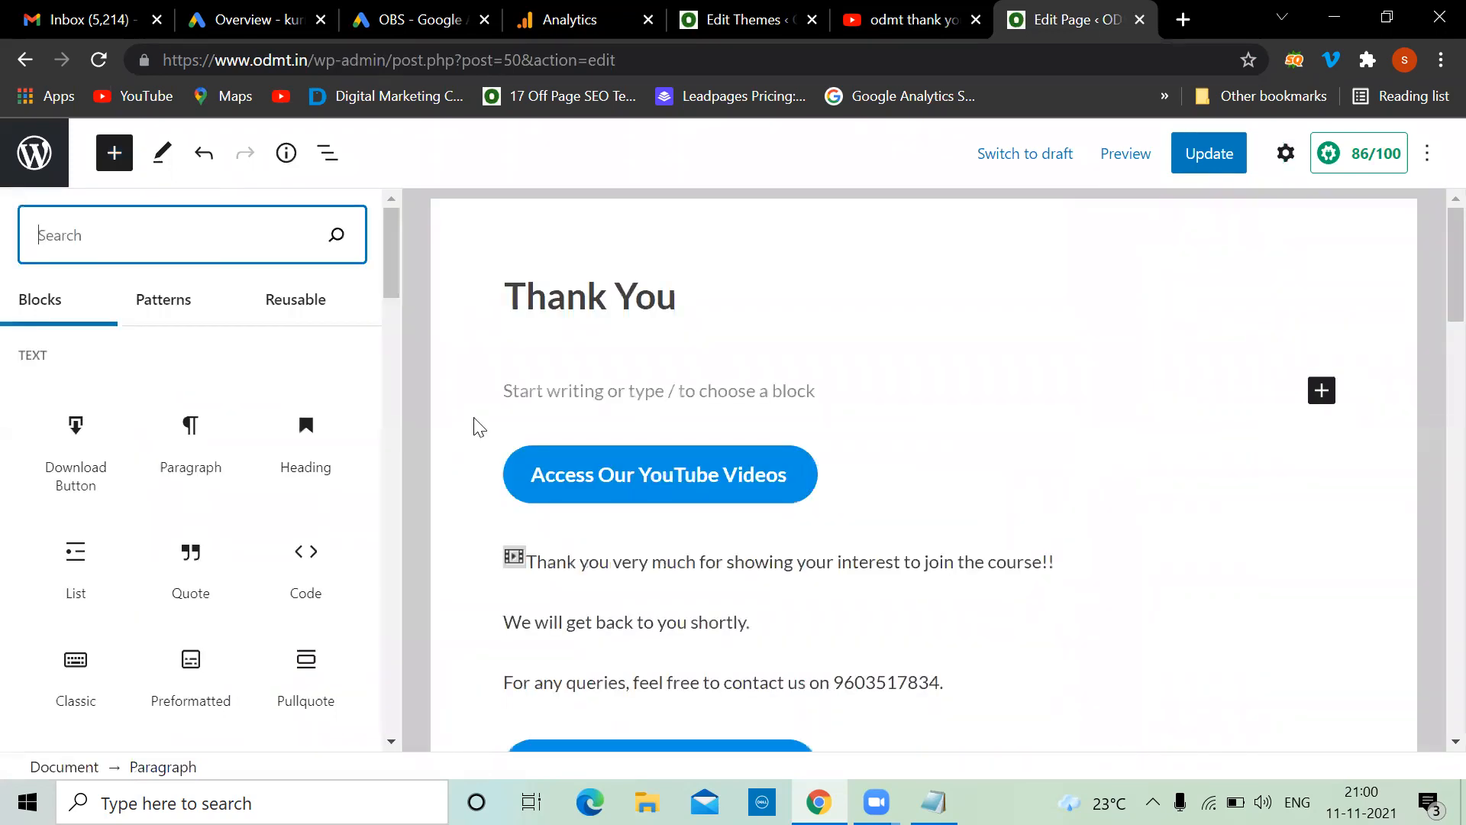
pyautogui.write('html')
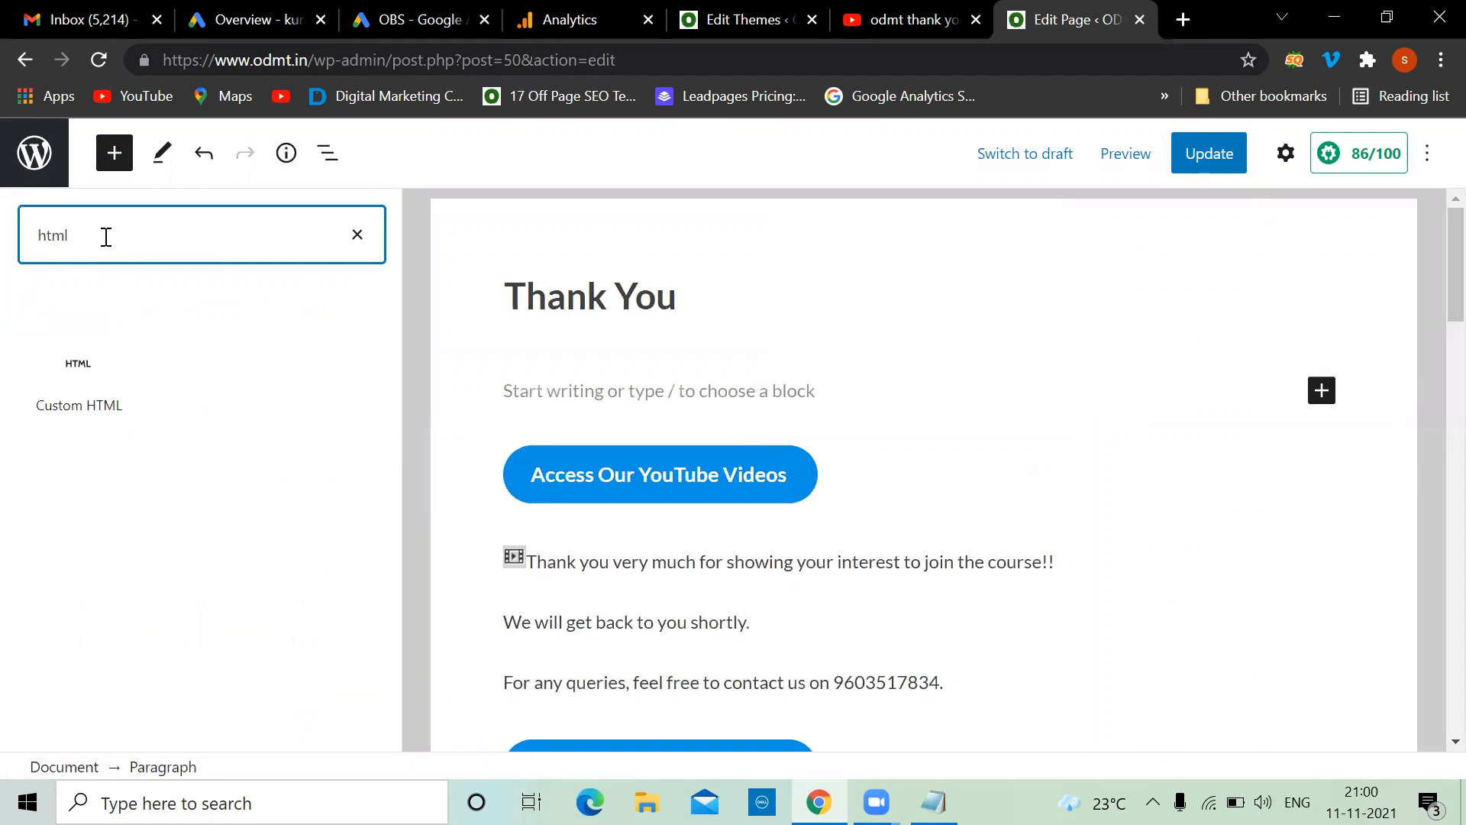
pyautogui.click(79, 368)
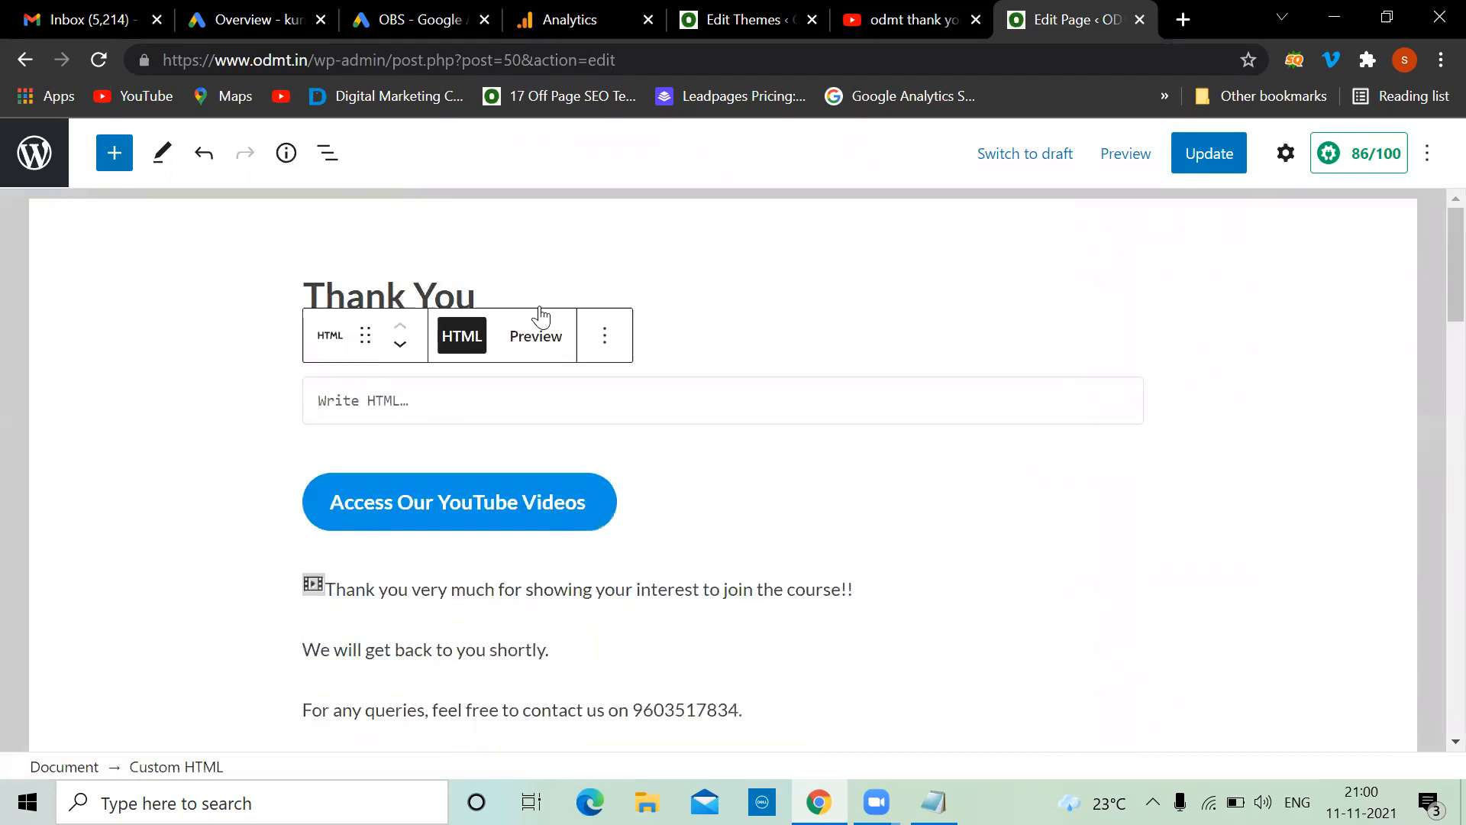
# Paste the conversion event snippet into the Custom HTML block and update the page
pyautogui.click(437, 15)
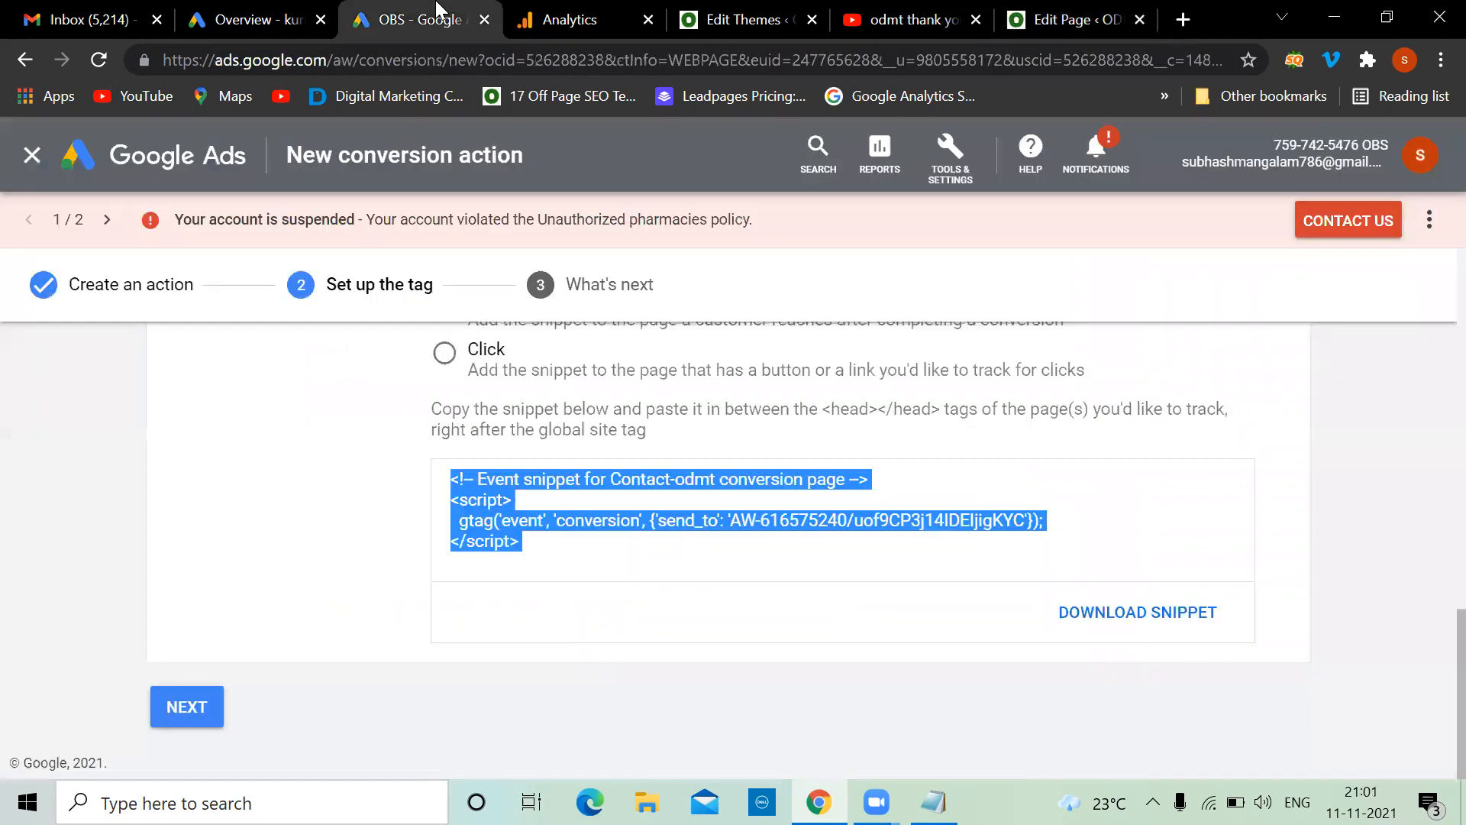
pyautogui.click(1073, 16)
pyautogui.write("<!-- Event snippet for Contact-odmt conversion page --> <script>   gtag('event', 'conversion', {'send_to': 'AW-616575240/uof9CP3j14IDEIjigKYC'}); </script>")
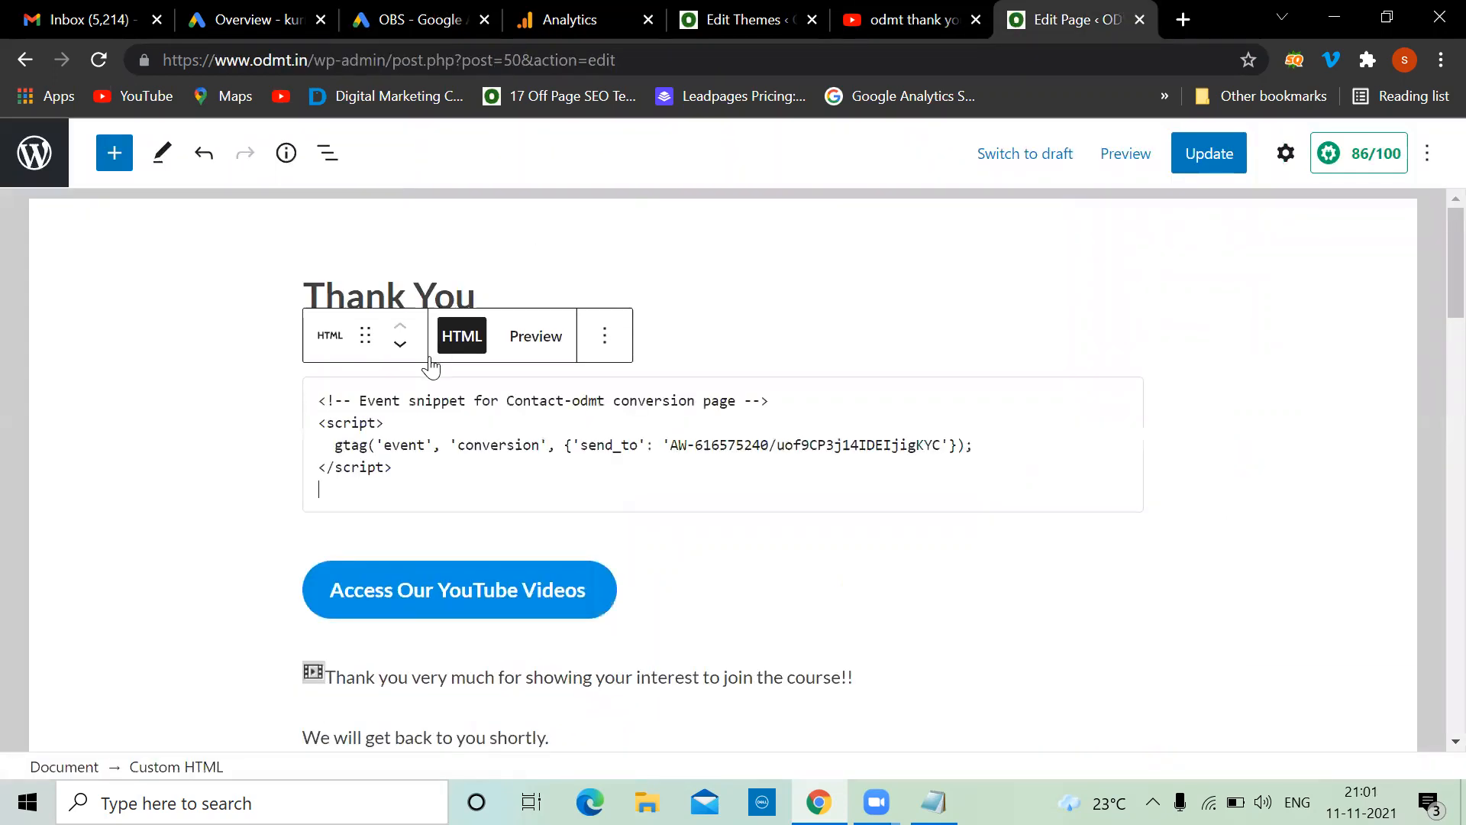
pyautogui.click(1198, 165)
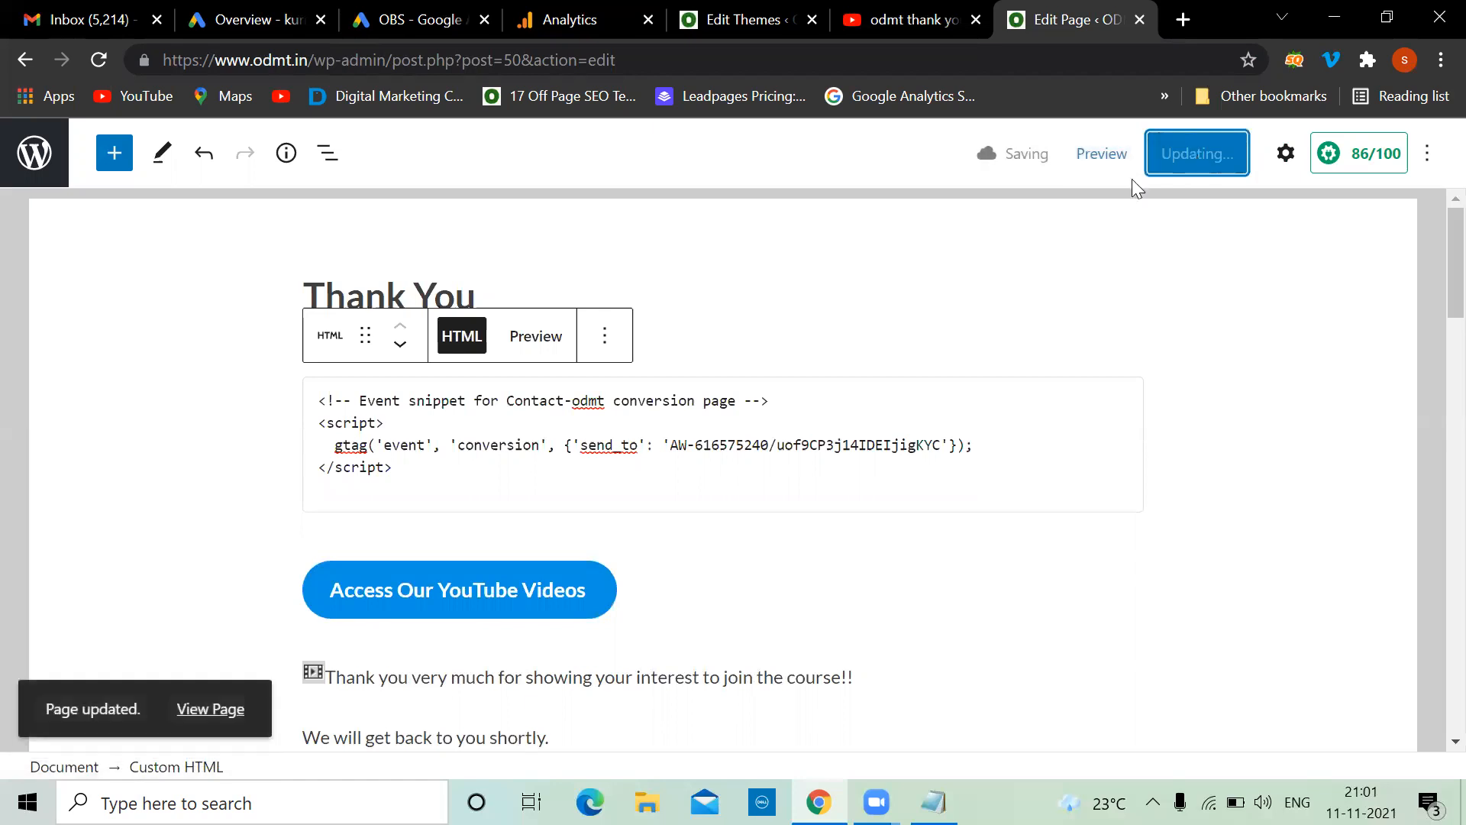
pyautogui.rightClick(222, 708)
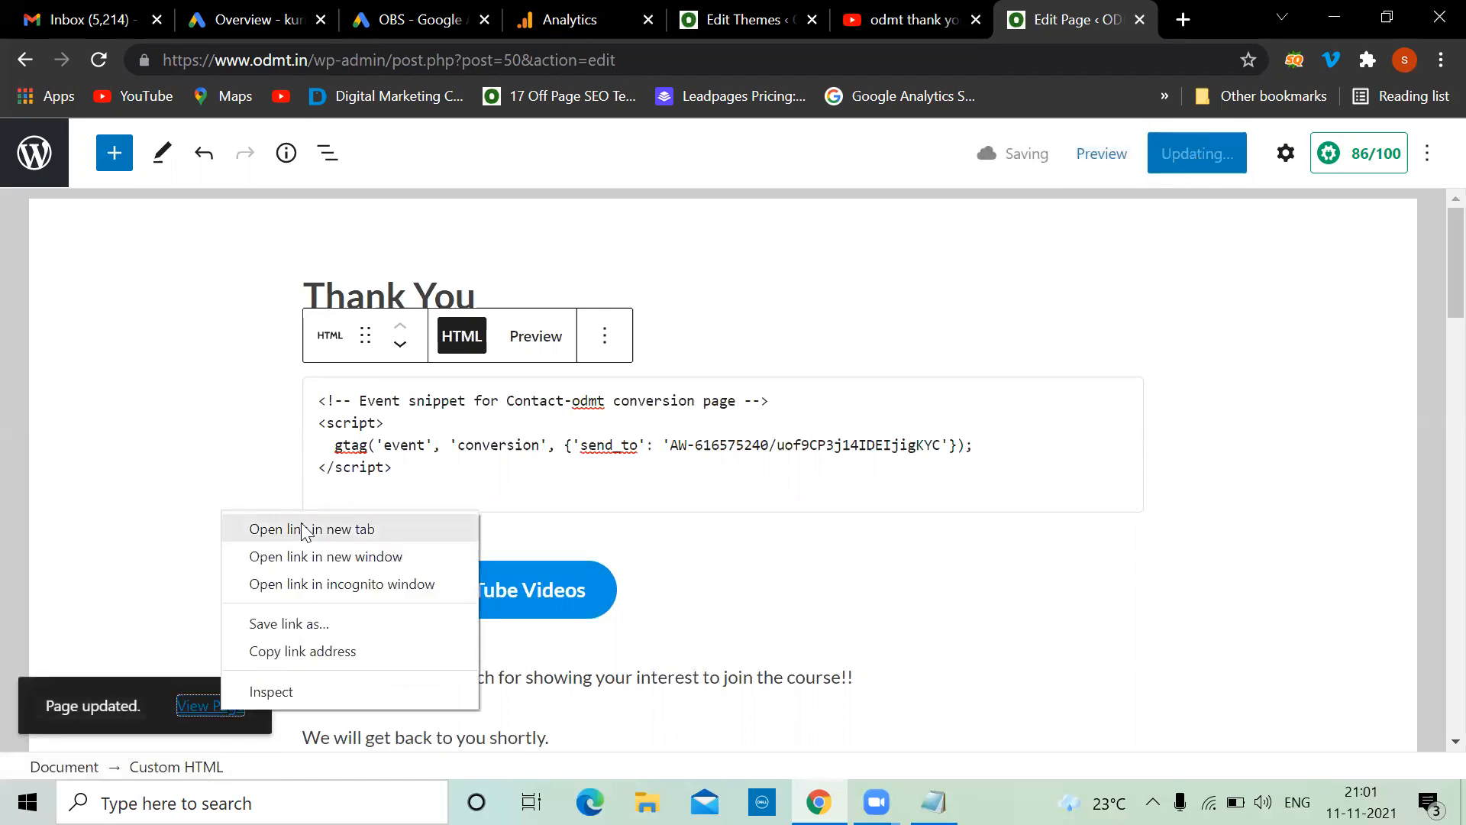
# Check the live Thank You page in a new tab, then return to its editor
pyautogui.click(290, 528)
pyautogui.click(1120, 10)
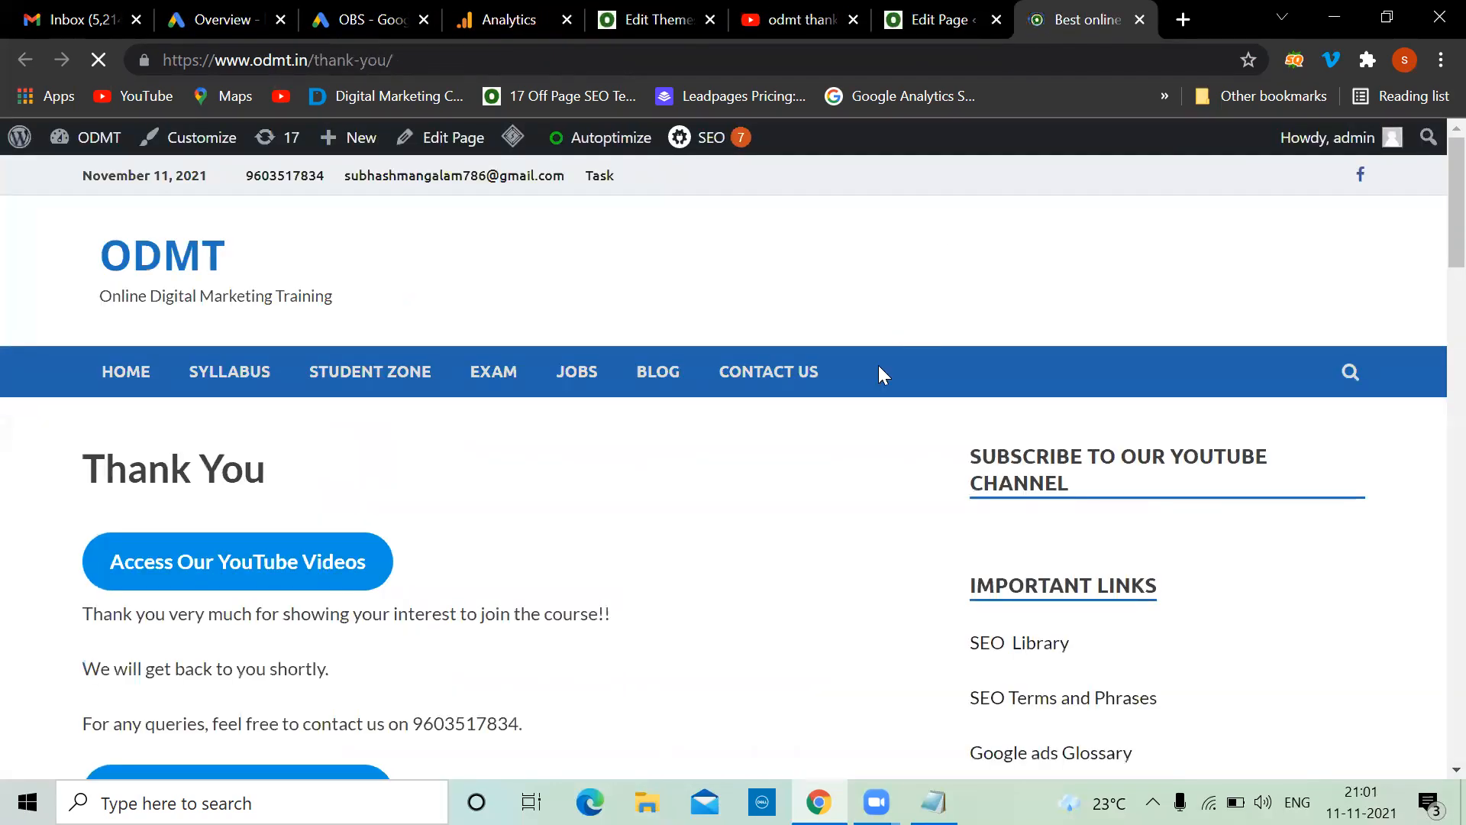
pyautogui.scroll(-1, 662, 507)
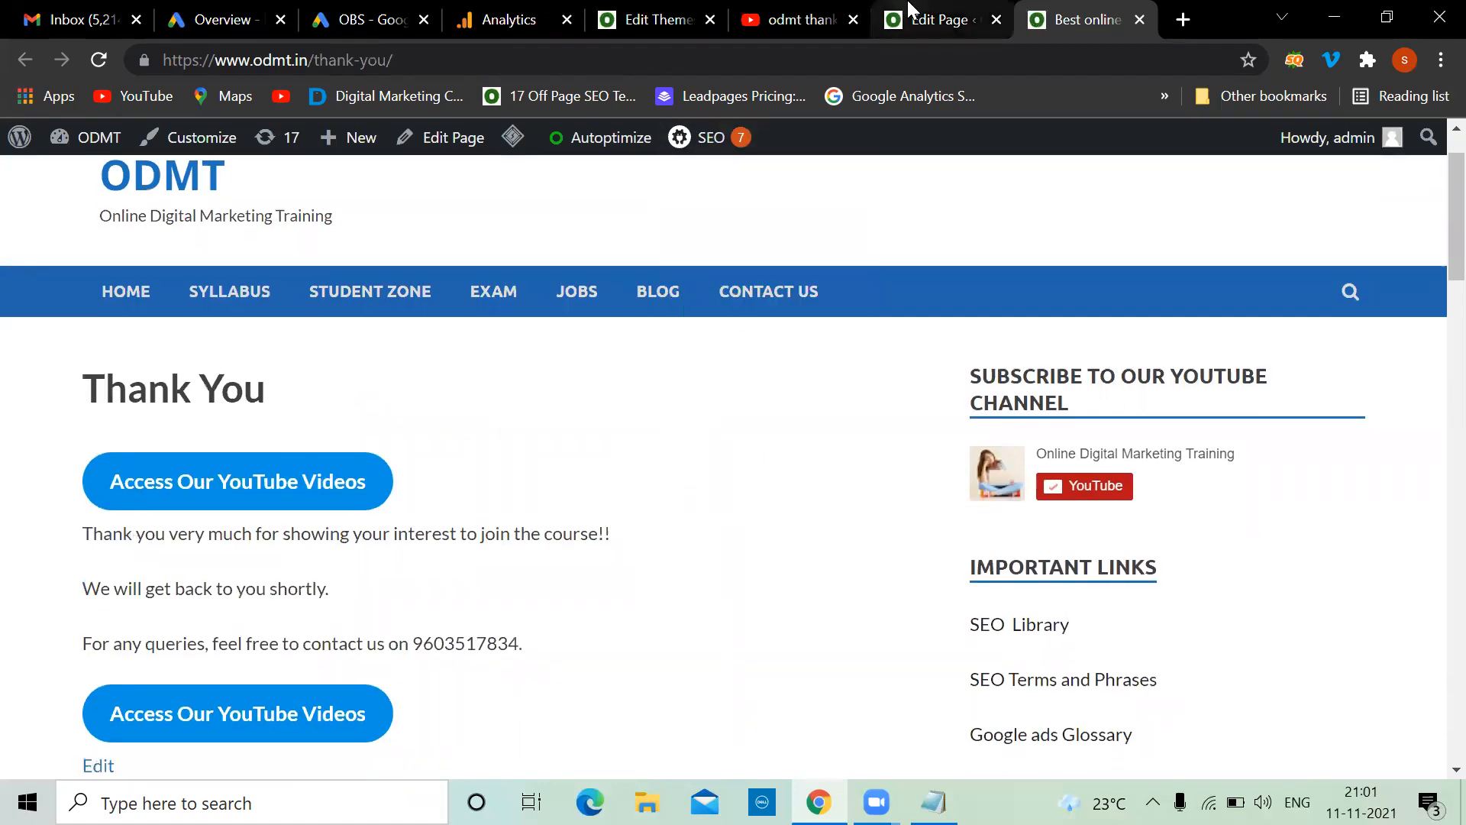
pyautogui.click(936, 19)
pyautogui.click(367, 524)
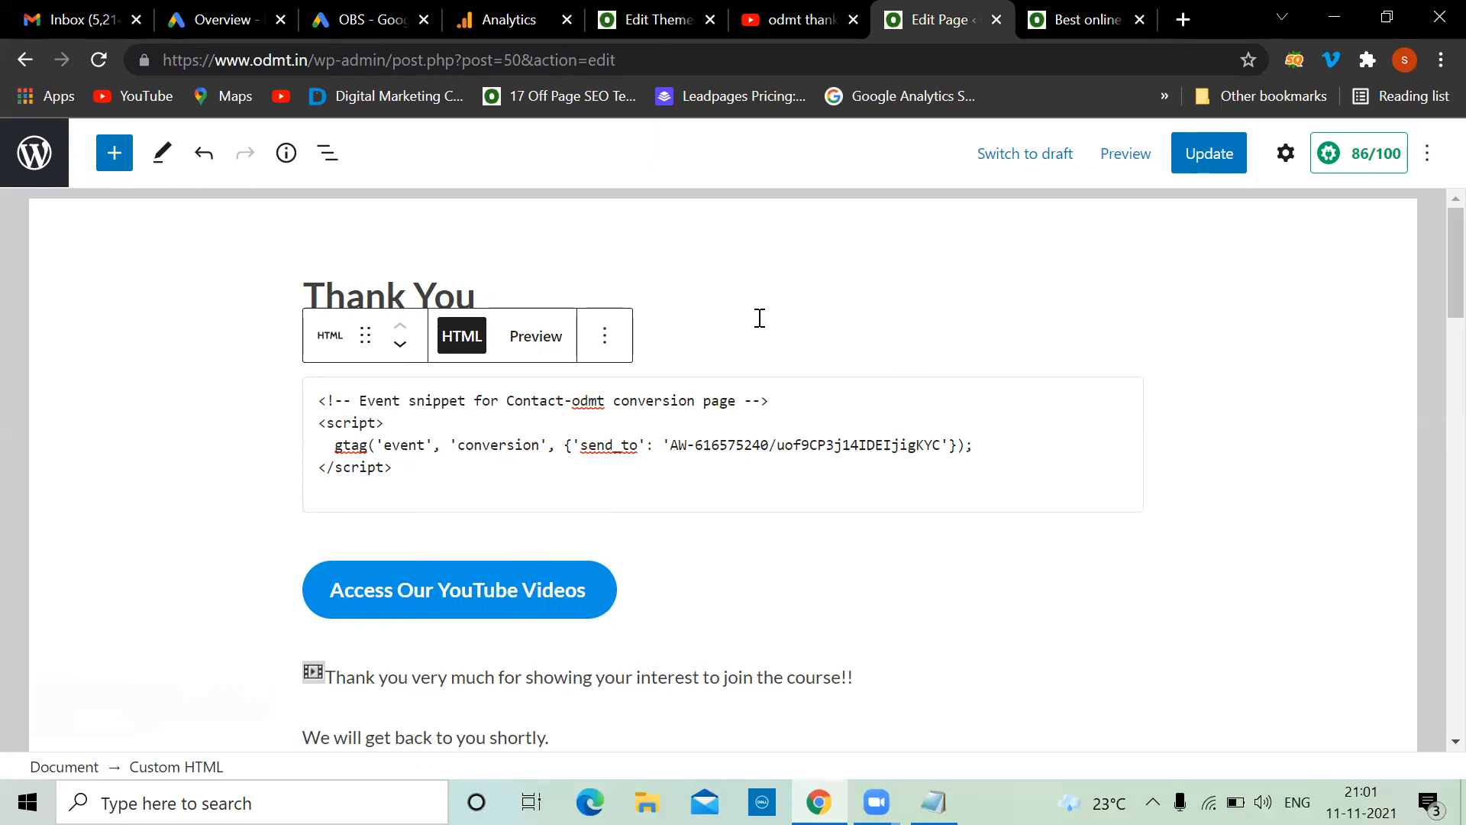
# Write 'A. Global Site Tag' and 'B.Event snippet' on separate lines in the Notepad notes
pyautogui.click(934, 800)
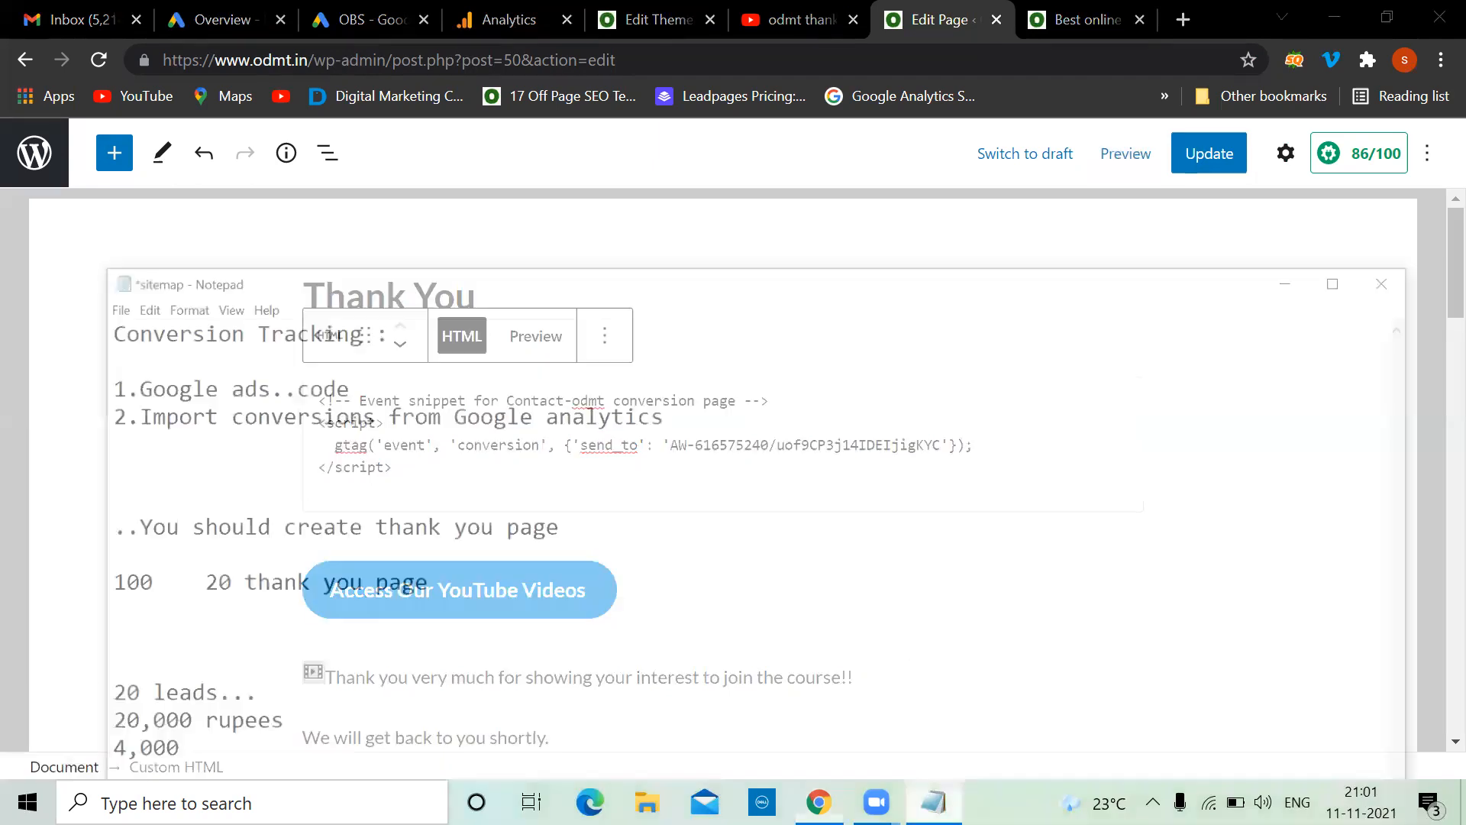
pyautogui.moveTo(624, 229); pyautogui.dragTo(818, 256)
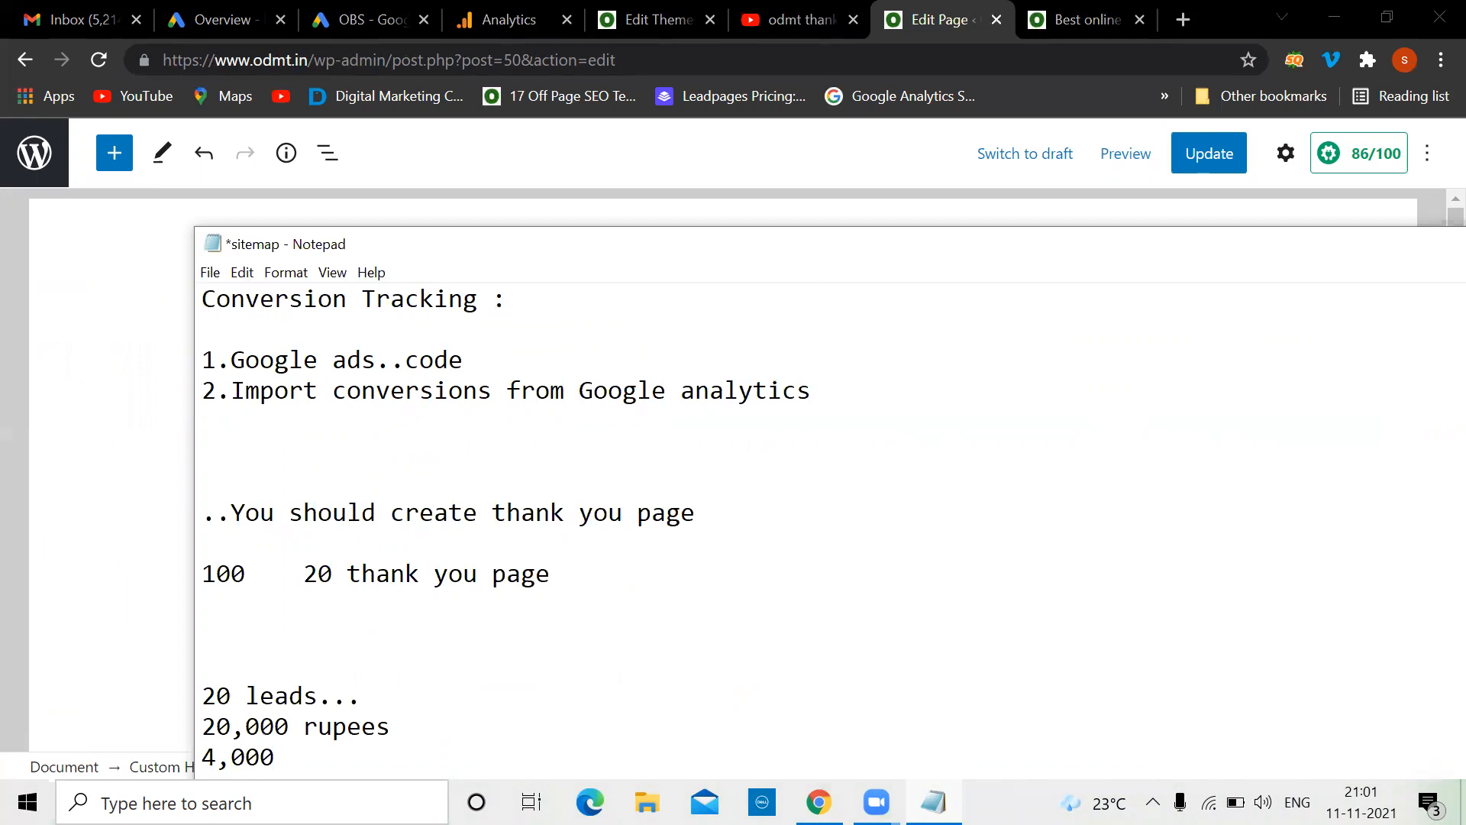
pyautogui.write('A. Global Site Tag B.Eve')
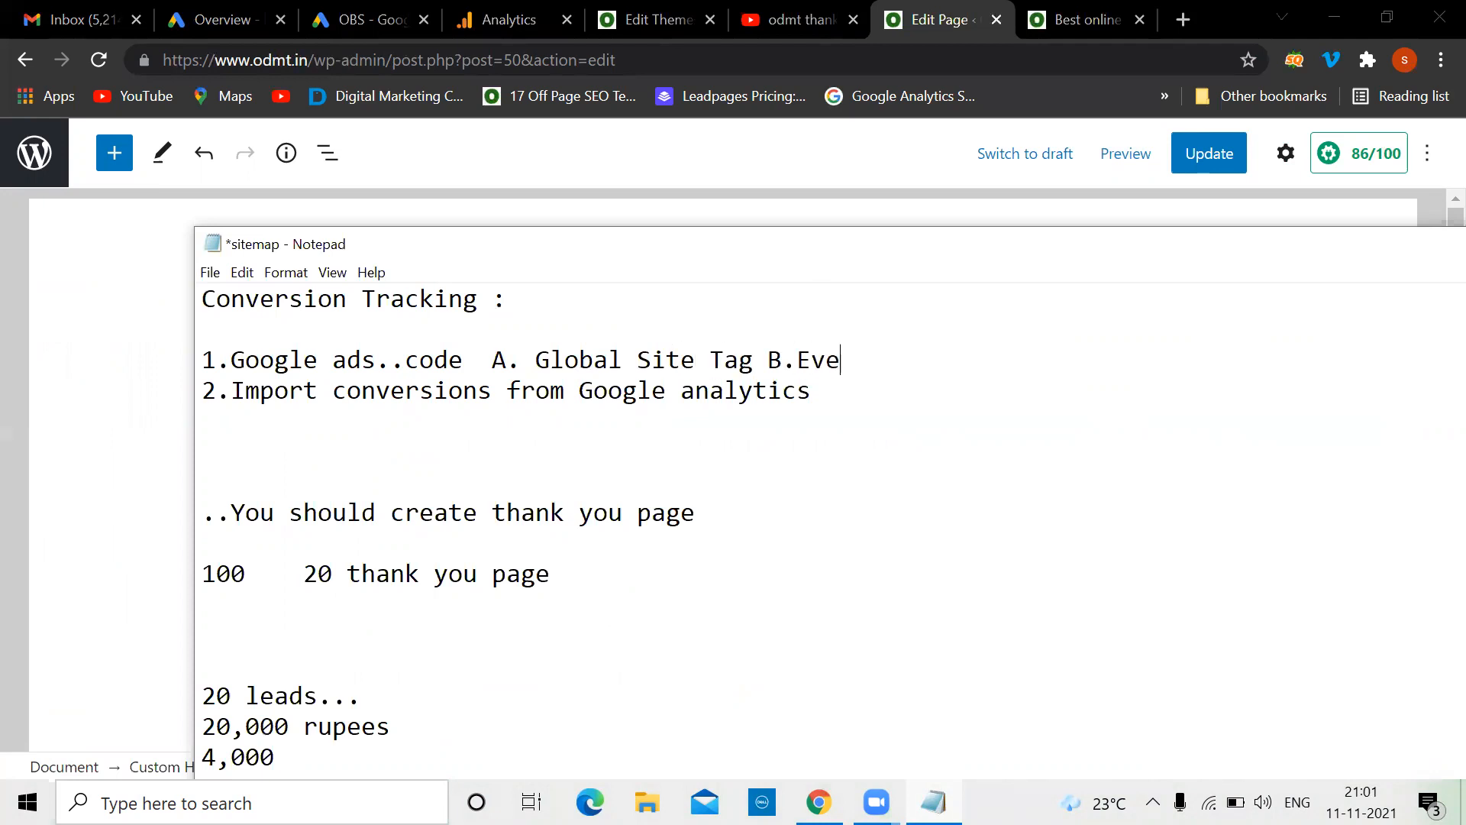
pyautogui.write('nt snippet')
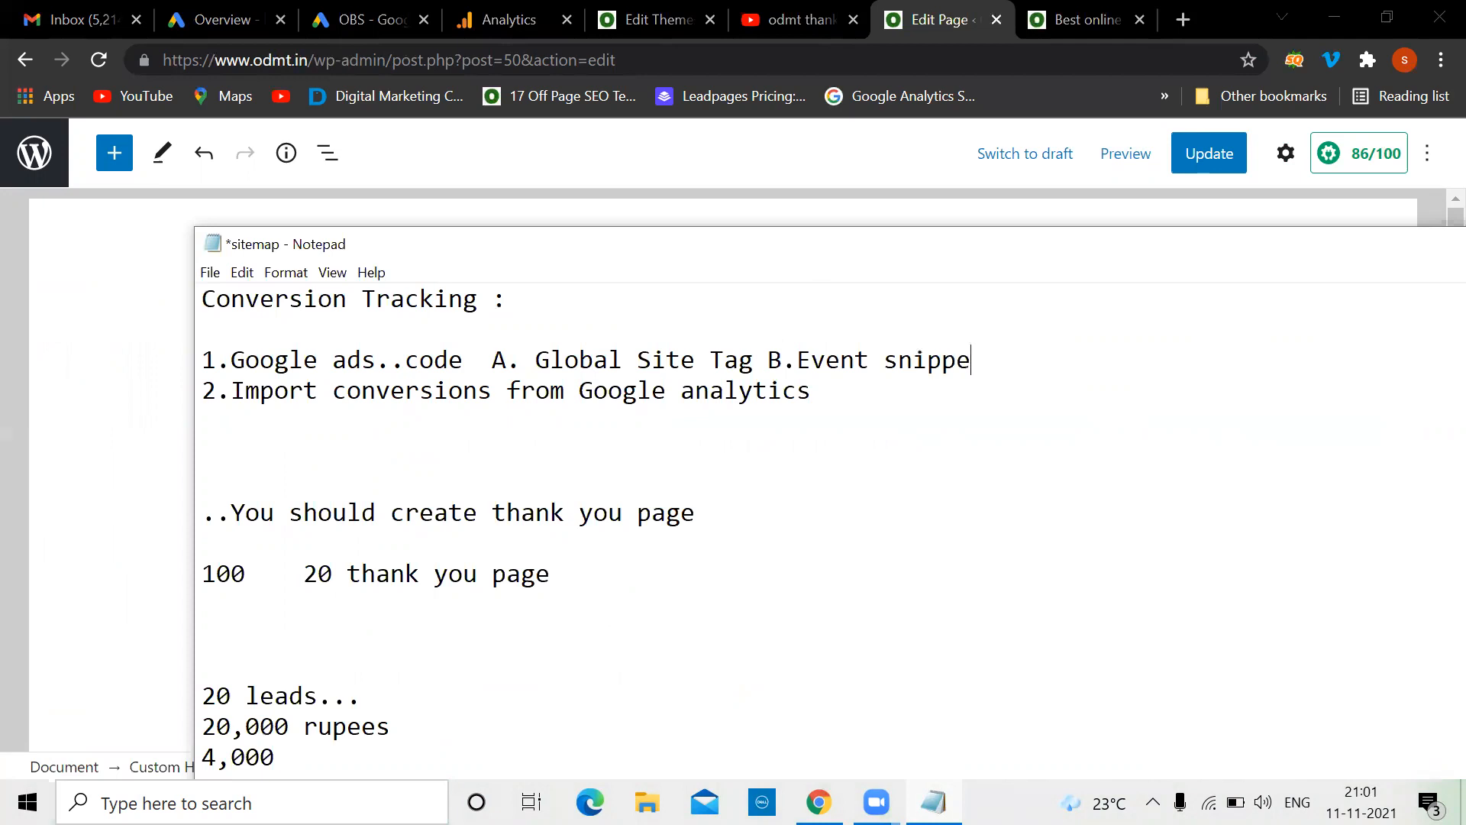
pyautogui.click(492, 359)
pyautogui.press('Return')
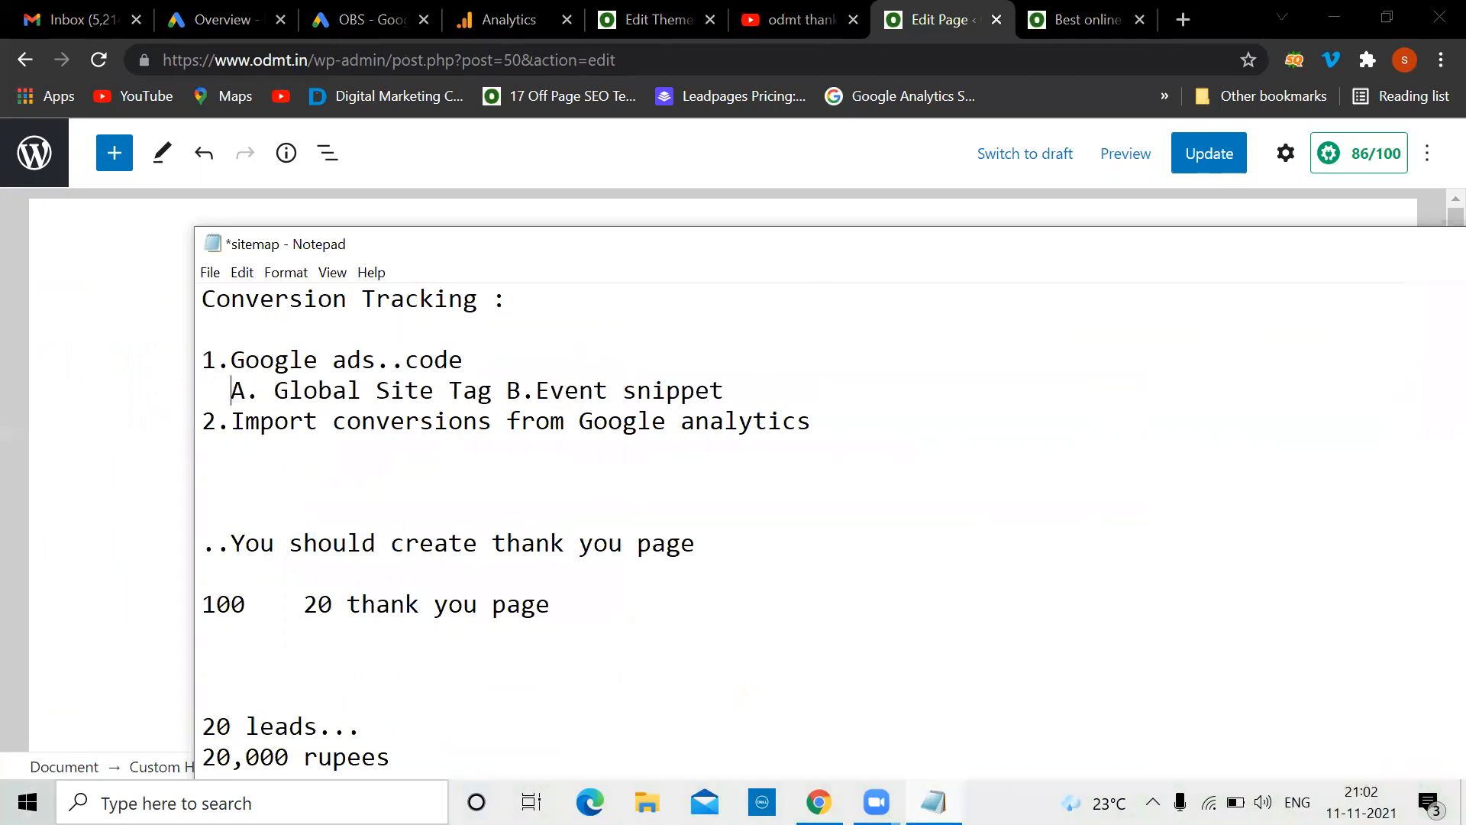
pyautogui.click(493, 389)
pyautogui.press('Return')
# Add placement notes: '...ON every page <head> </head>' and '...Paste on the perticular page'
pyautogui.click(508, 395)
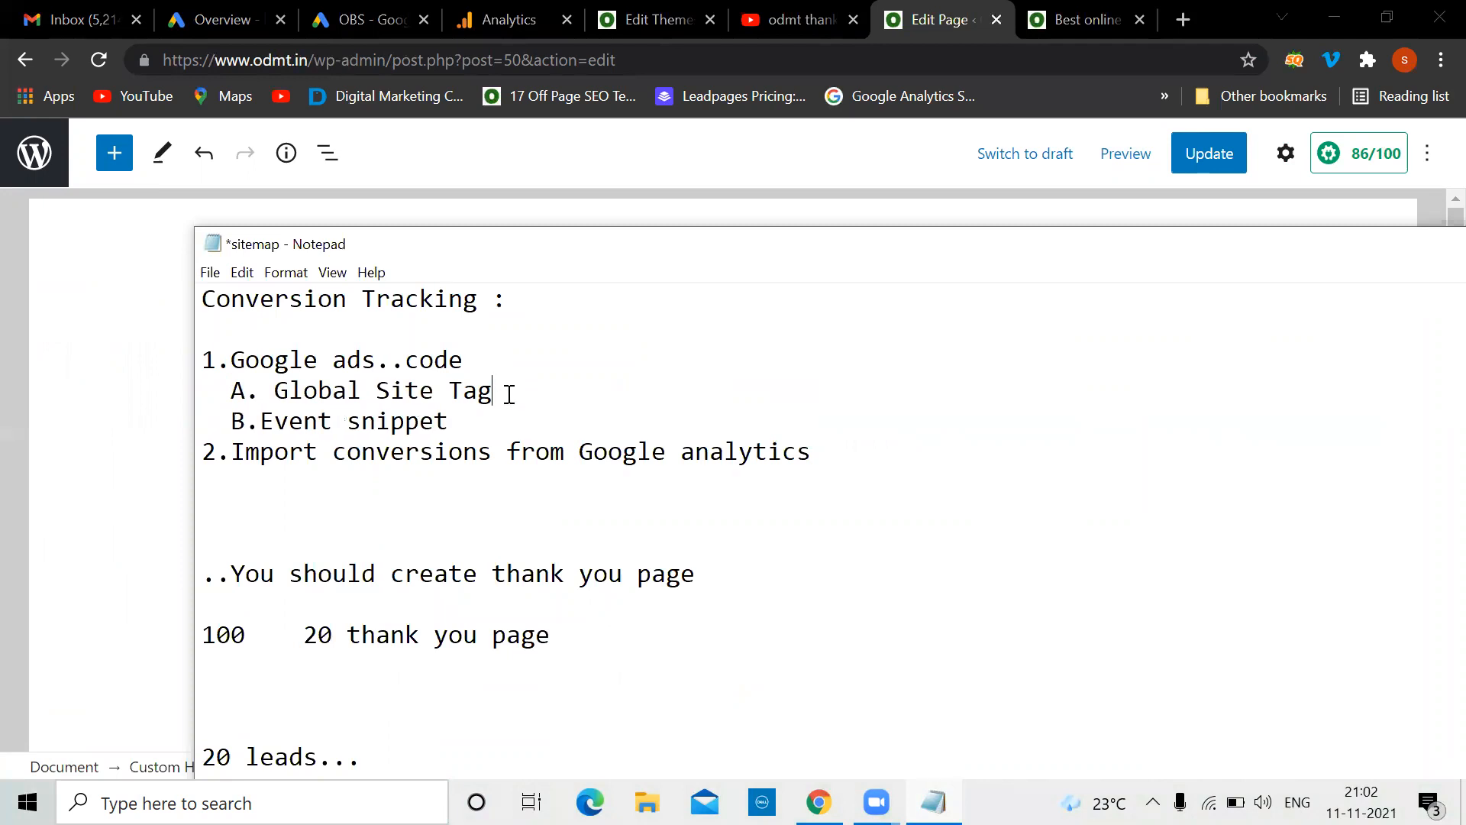
pyautogui.write('...ON every page')
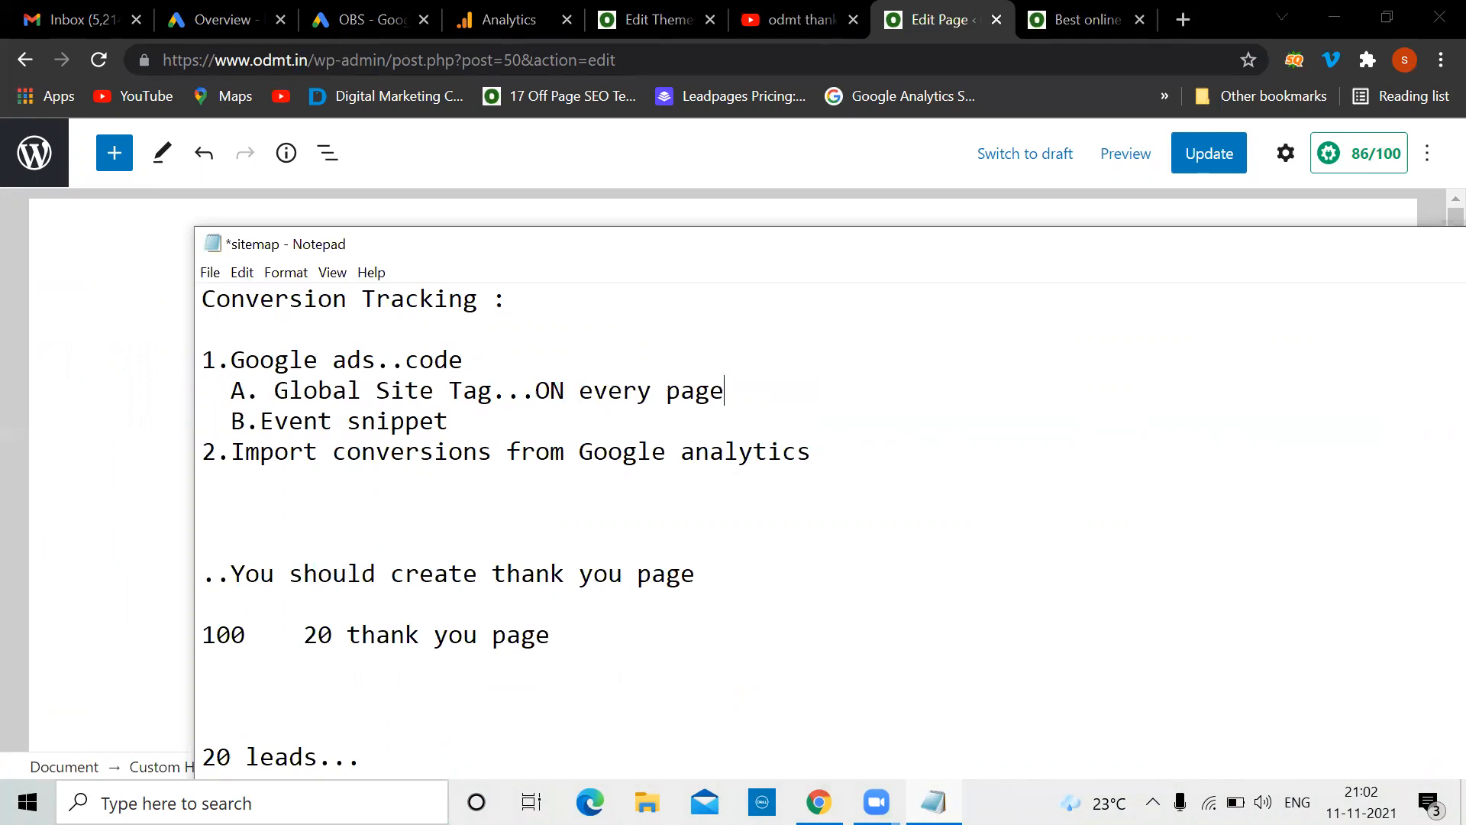
pyautogui.write(' <head>   </head>   B')
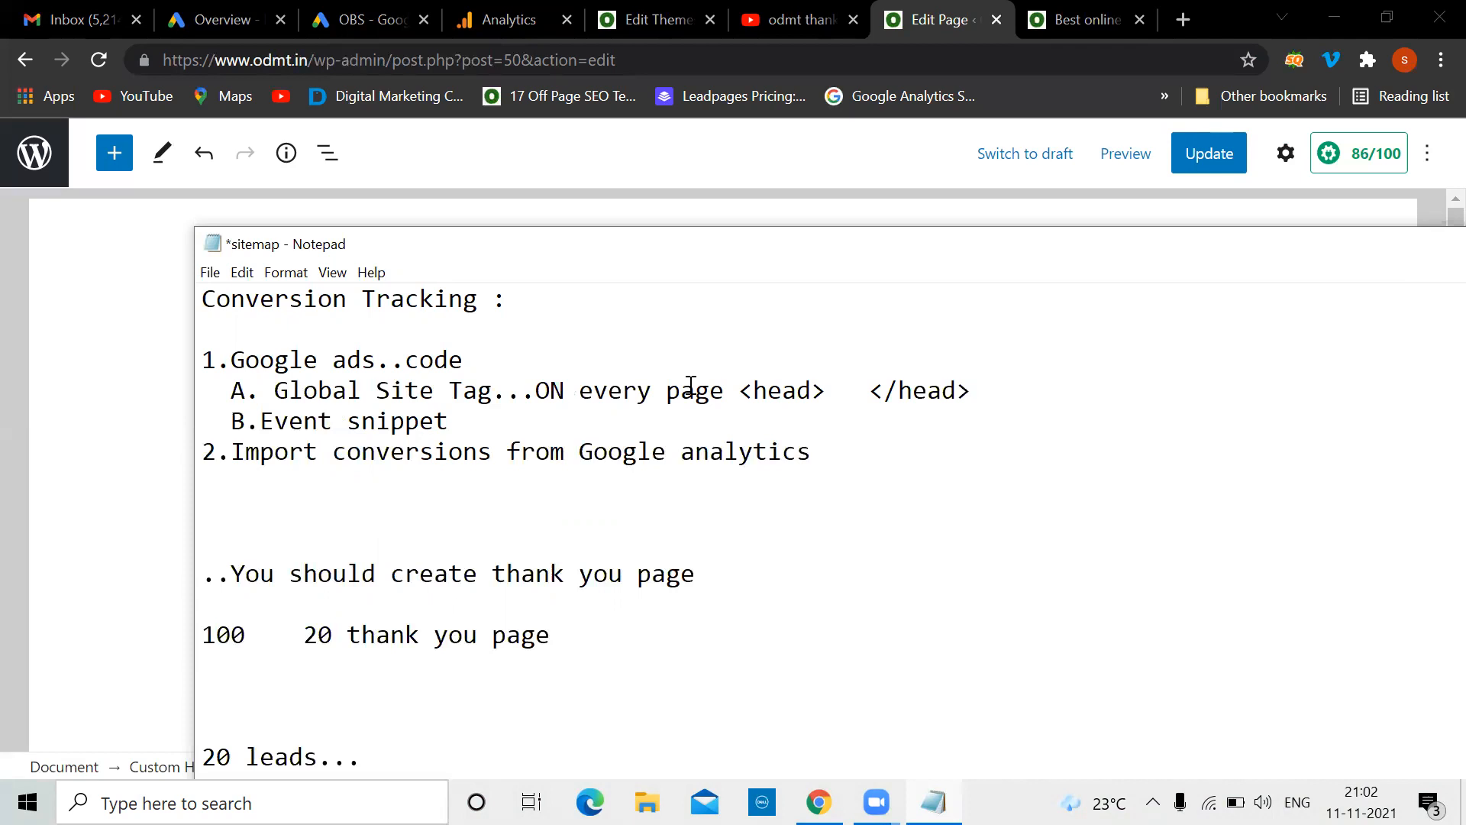
pyautogui.write('.Event snippet...Paste on th')
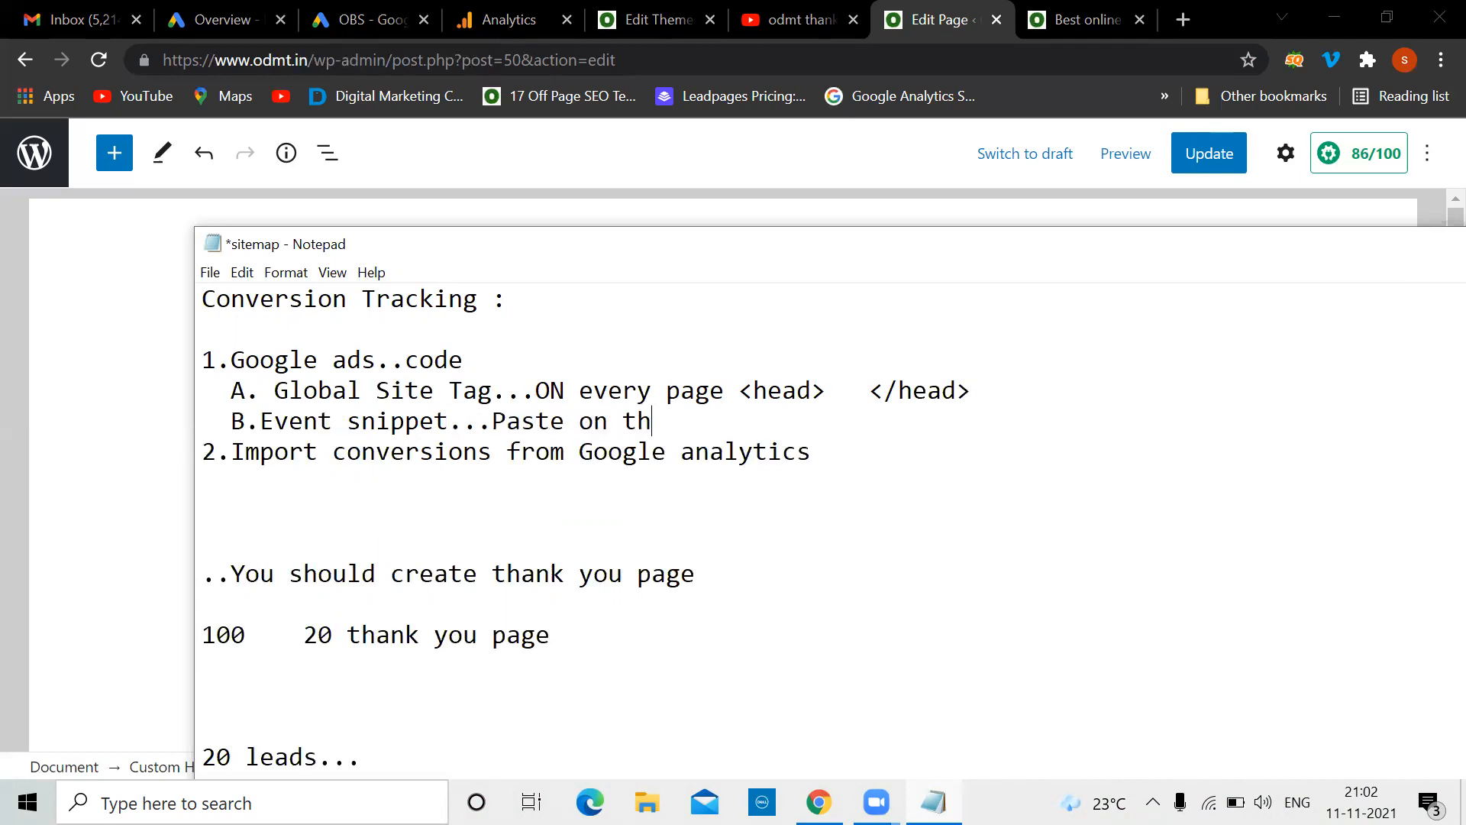
pyautogui.write('e perticular page')
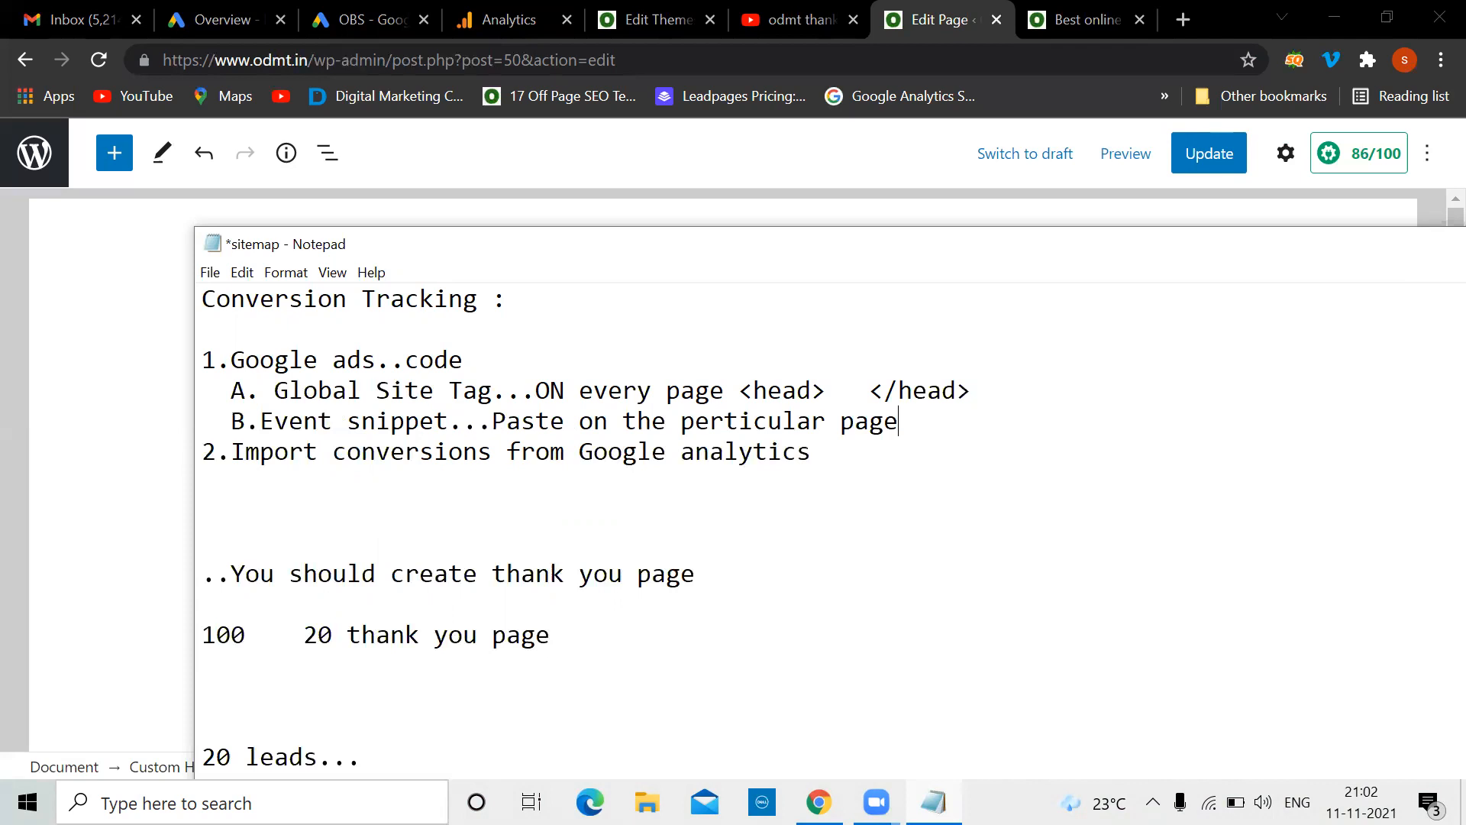
pyautogui.press('Return')
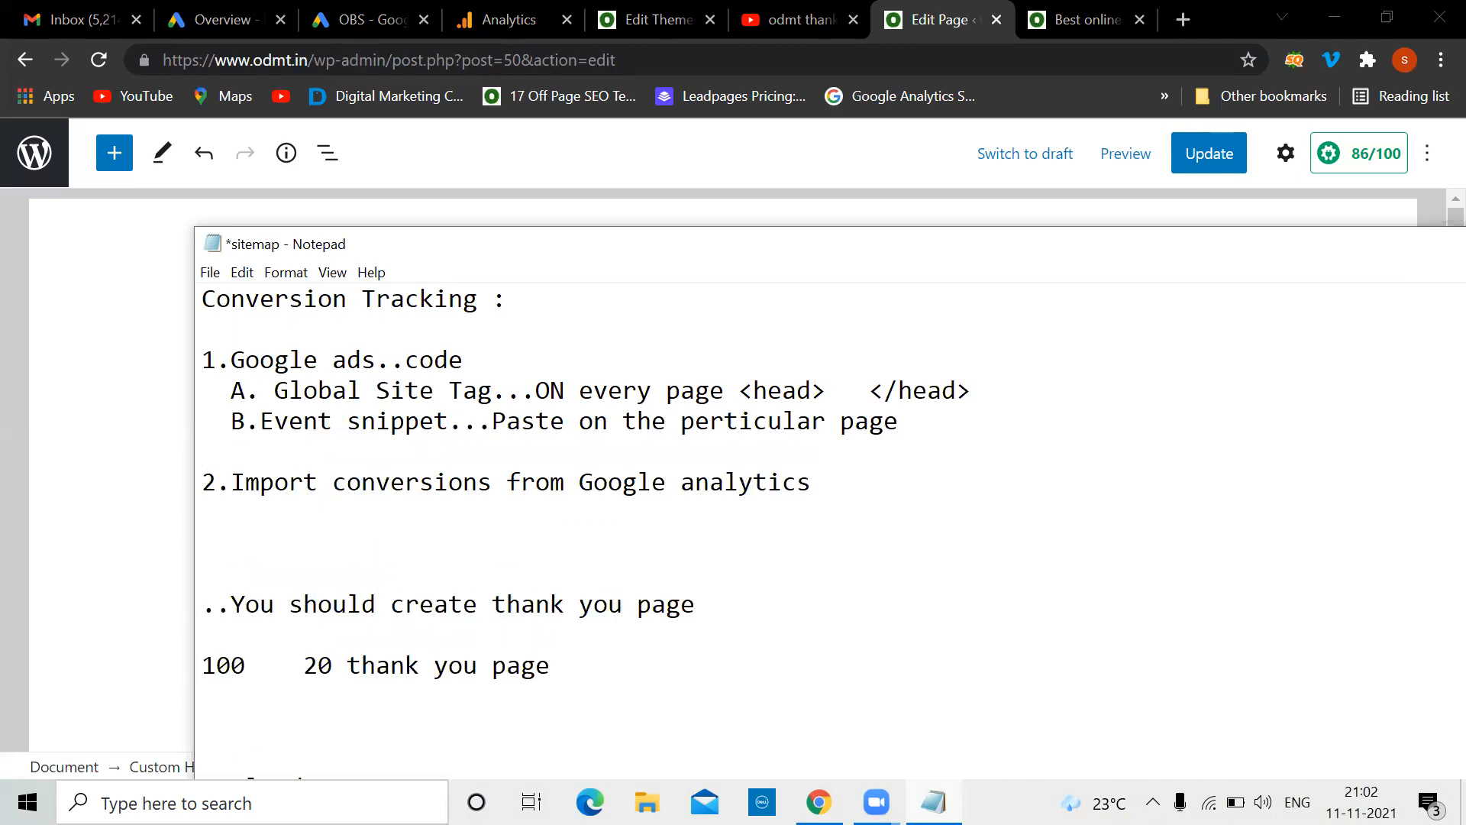
pyautogui.click(224, 482)
# Delete the Custom HTML event snippet block from the Thank You page and update the page
pyautogui.click(1276, 288)
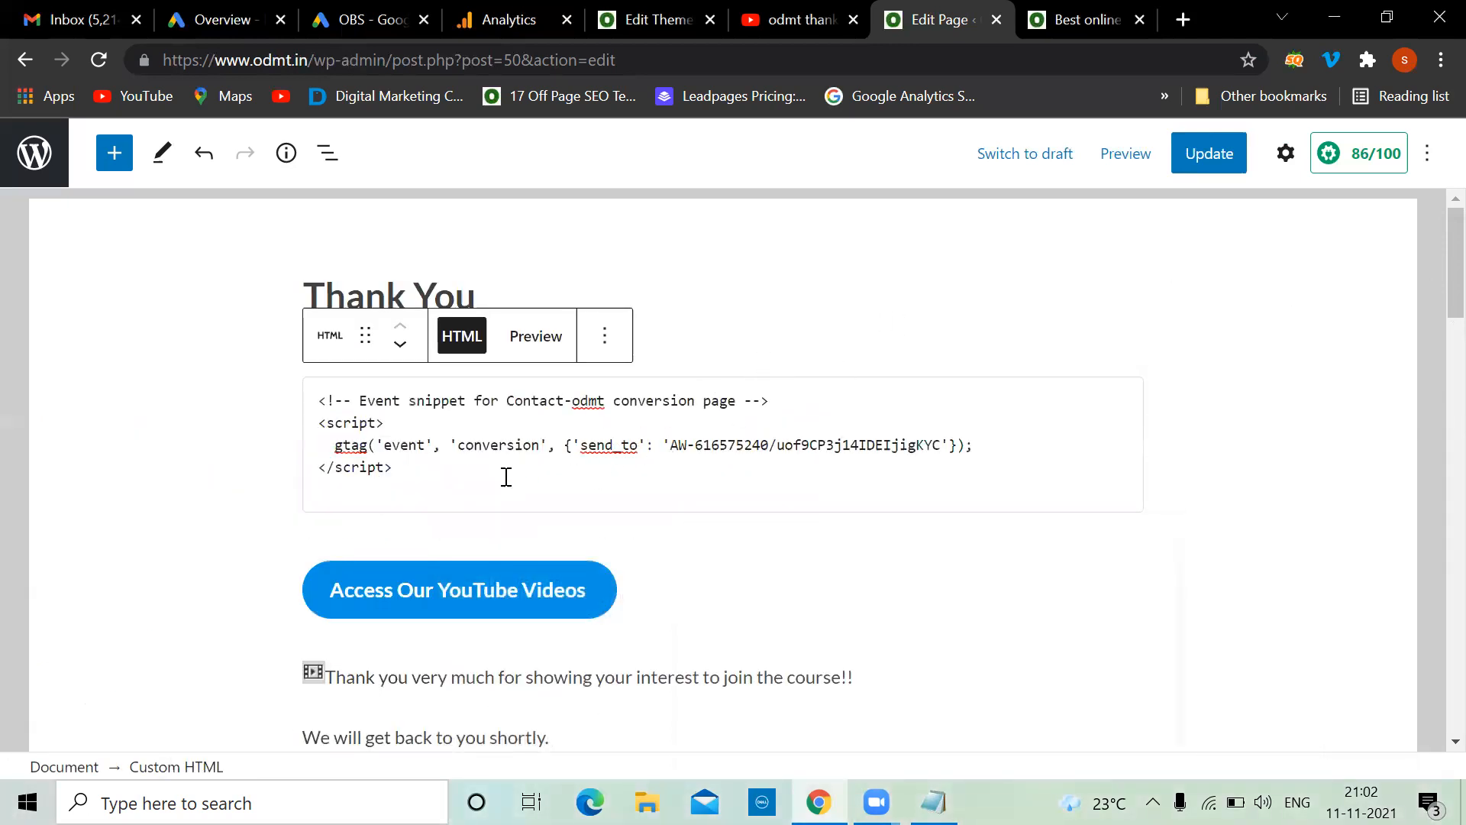
pyautogui.click(604, 336)
pyautogui.scroll(-1, 710, 600)
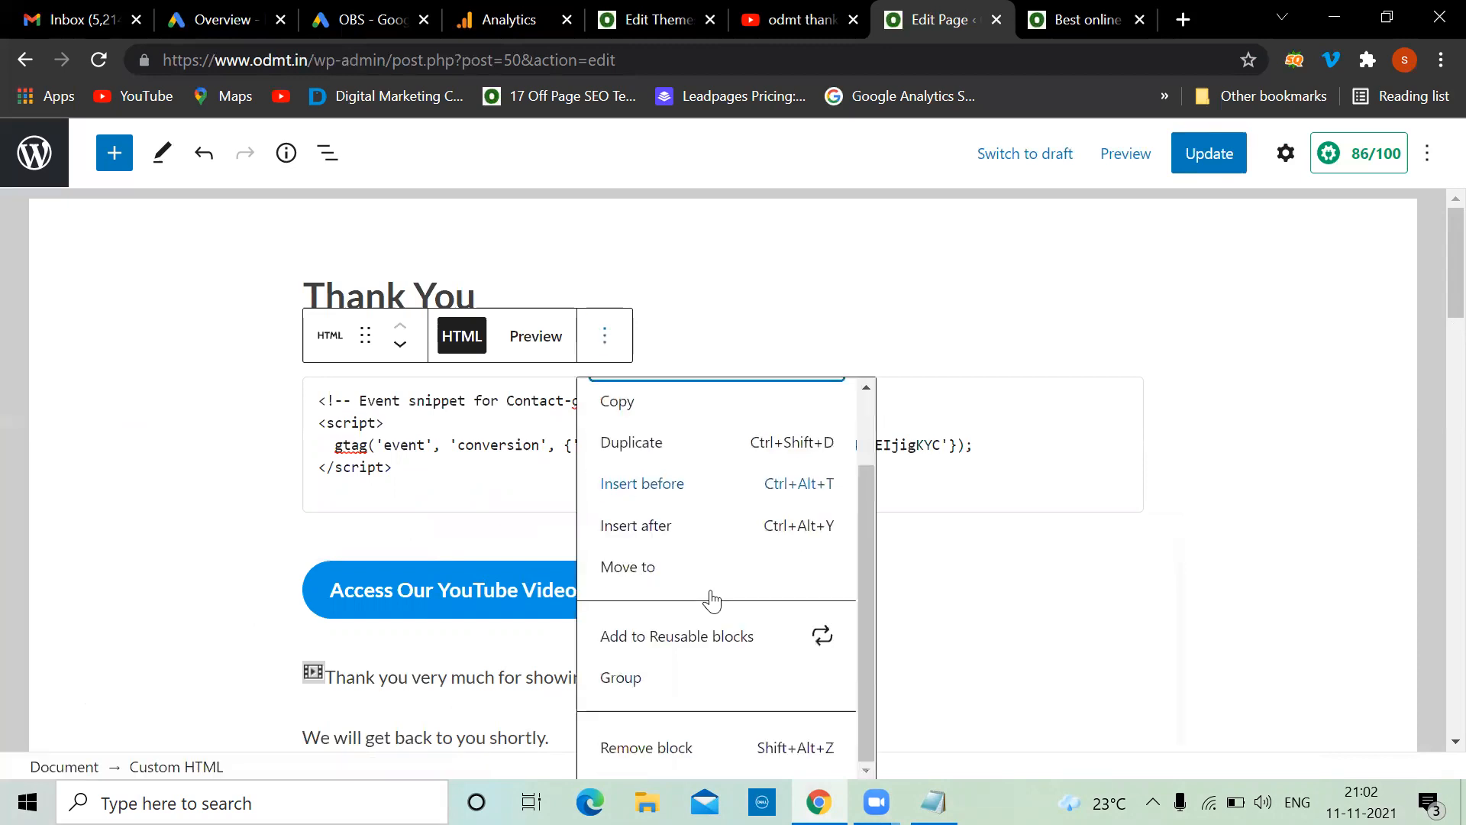
pyautogui.click(611, 755)
pyautogui.click(1218, 158)
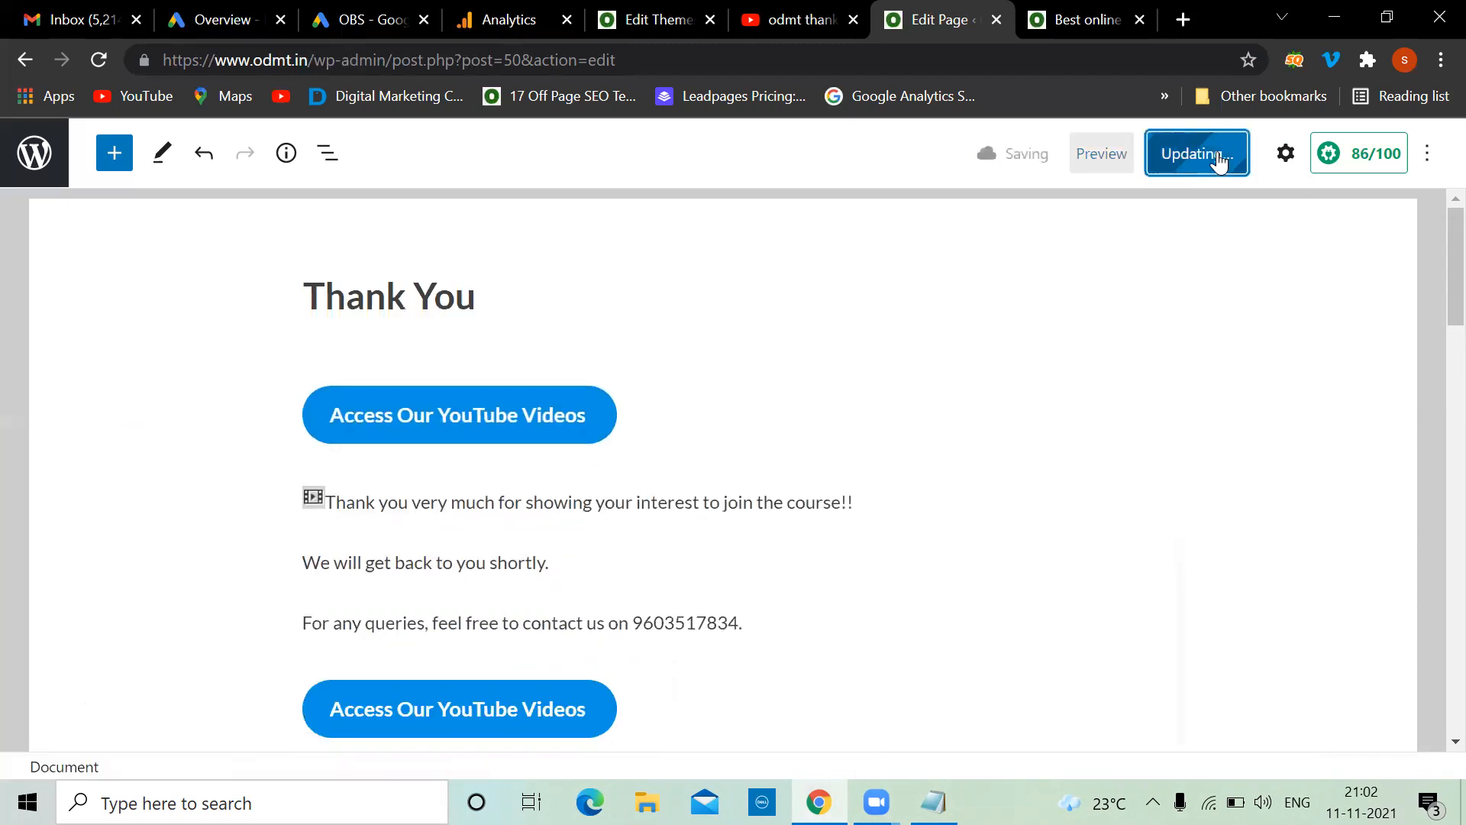
pyautogui.click(320, 11)
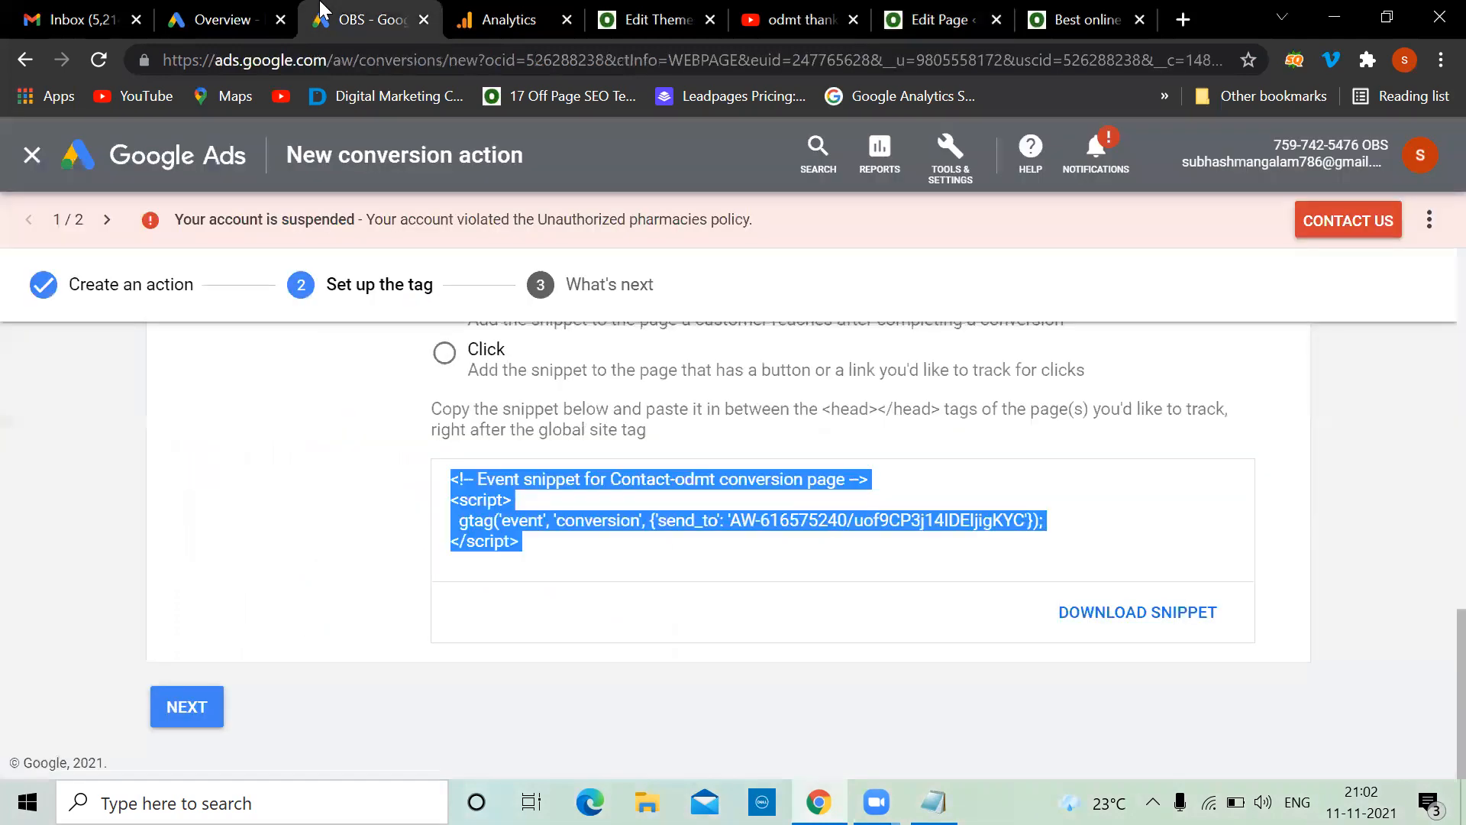
# Review the event snippet setup page, then switch to the second ad account's overview
pyautogui.click(201, 12)
pyautogui.click(345, 11)
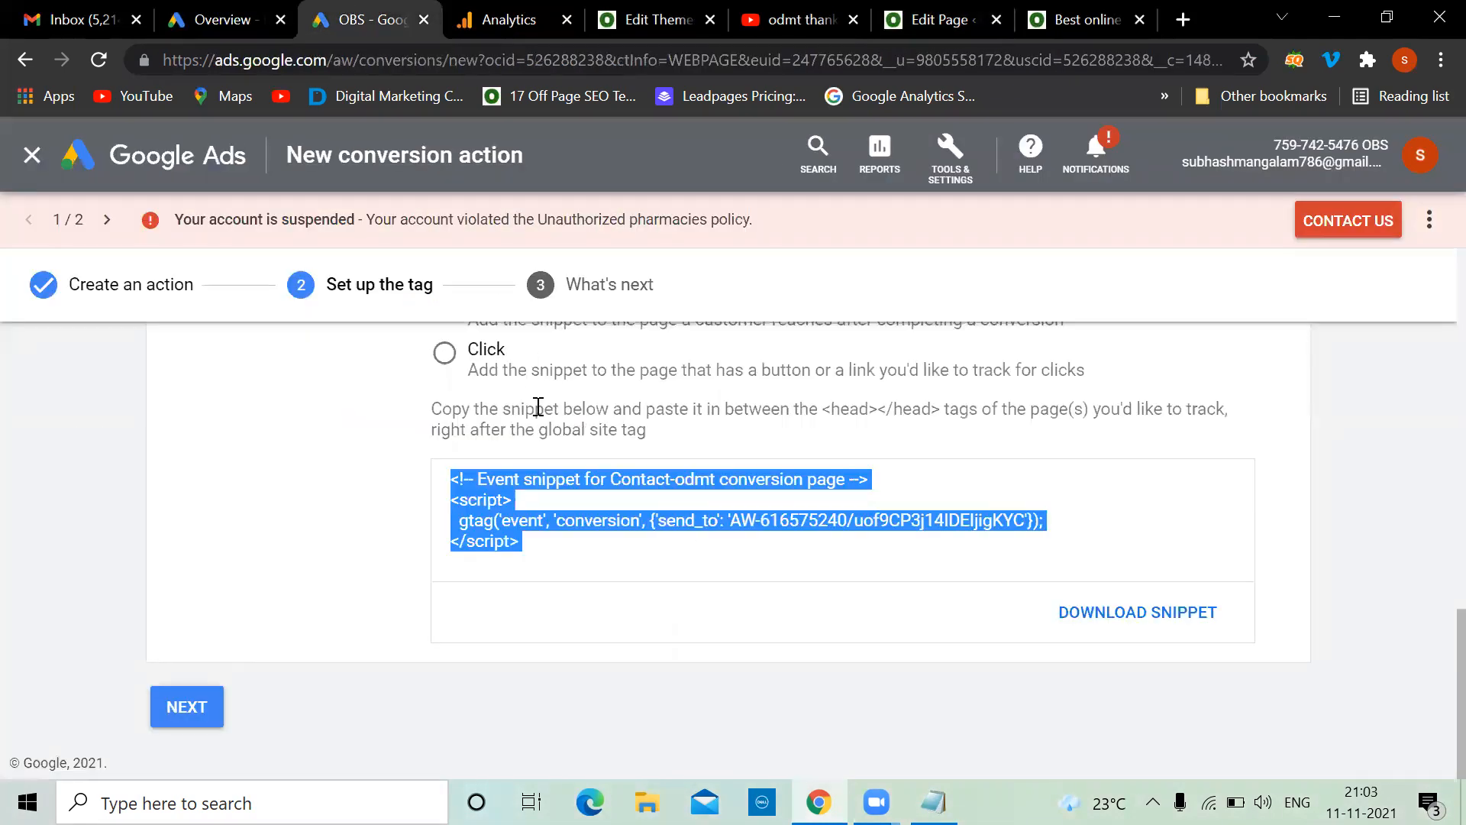
pyautogui.scroll(6, 538, 406)
pyautogui.scroll(2, 538, 406)
pyautogui.scroll(-9, 539, 406)
pyautogui.scroll(15, 539, 406)
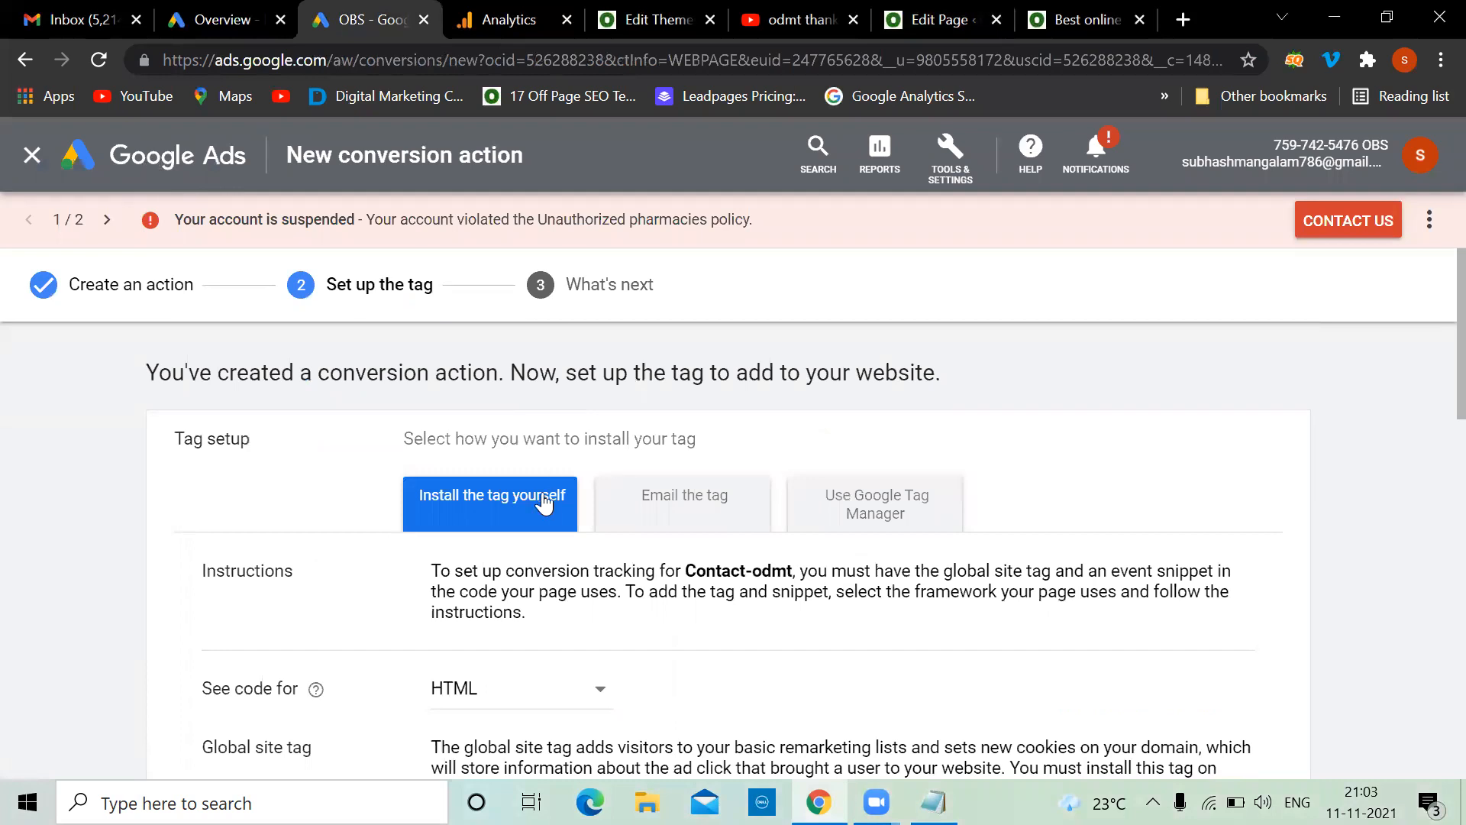
pyautogui.scroll(-15, 535, 488)
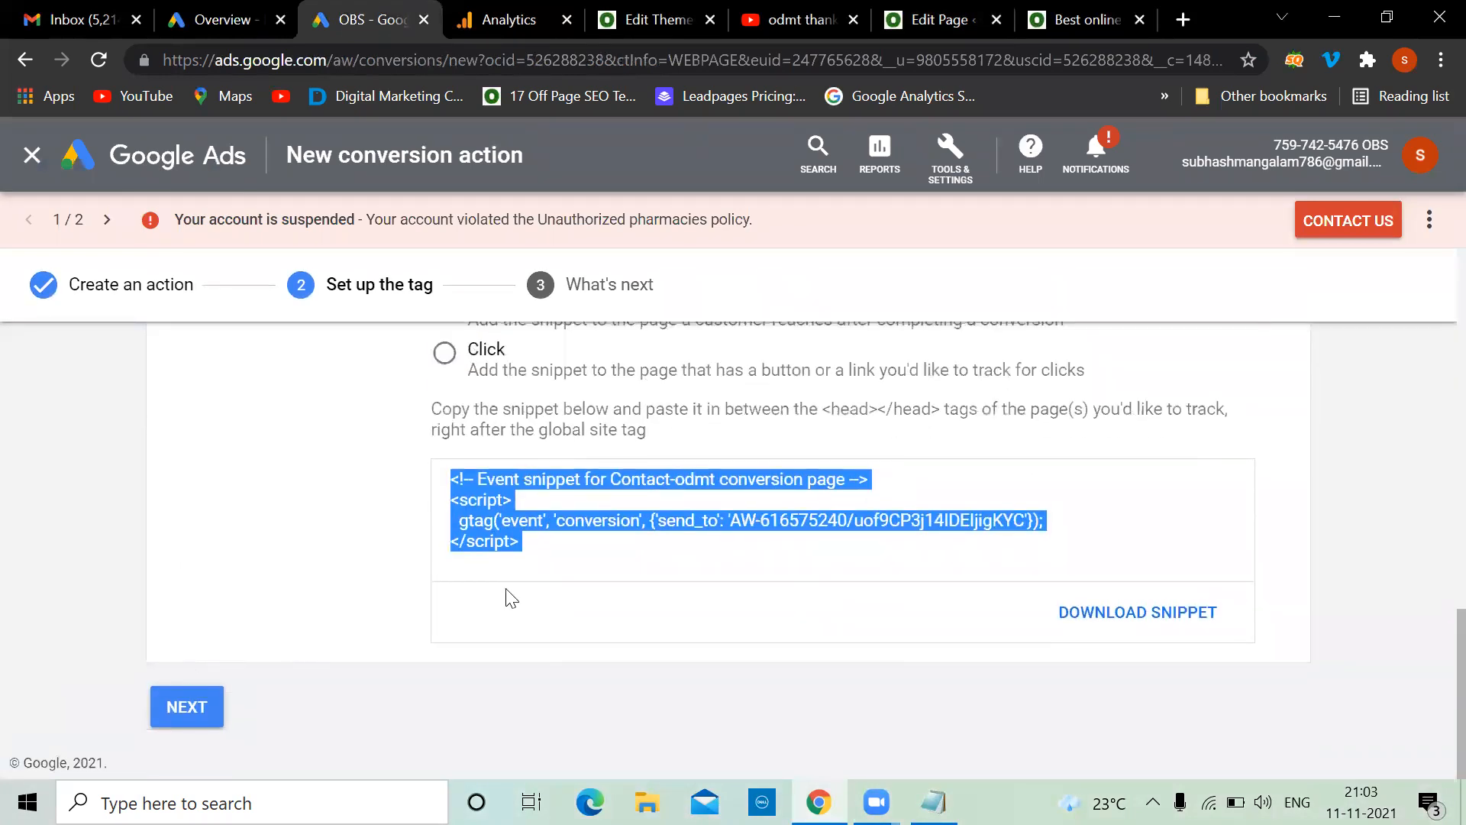
pyautogui.click(184, 167)
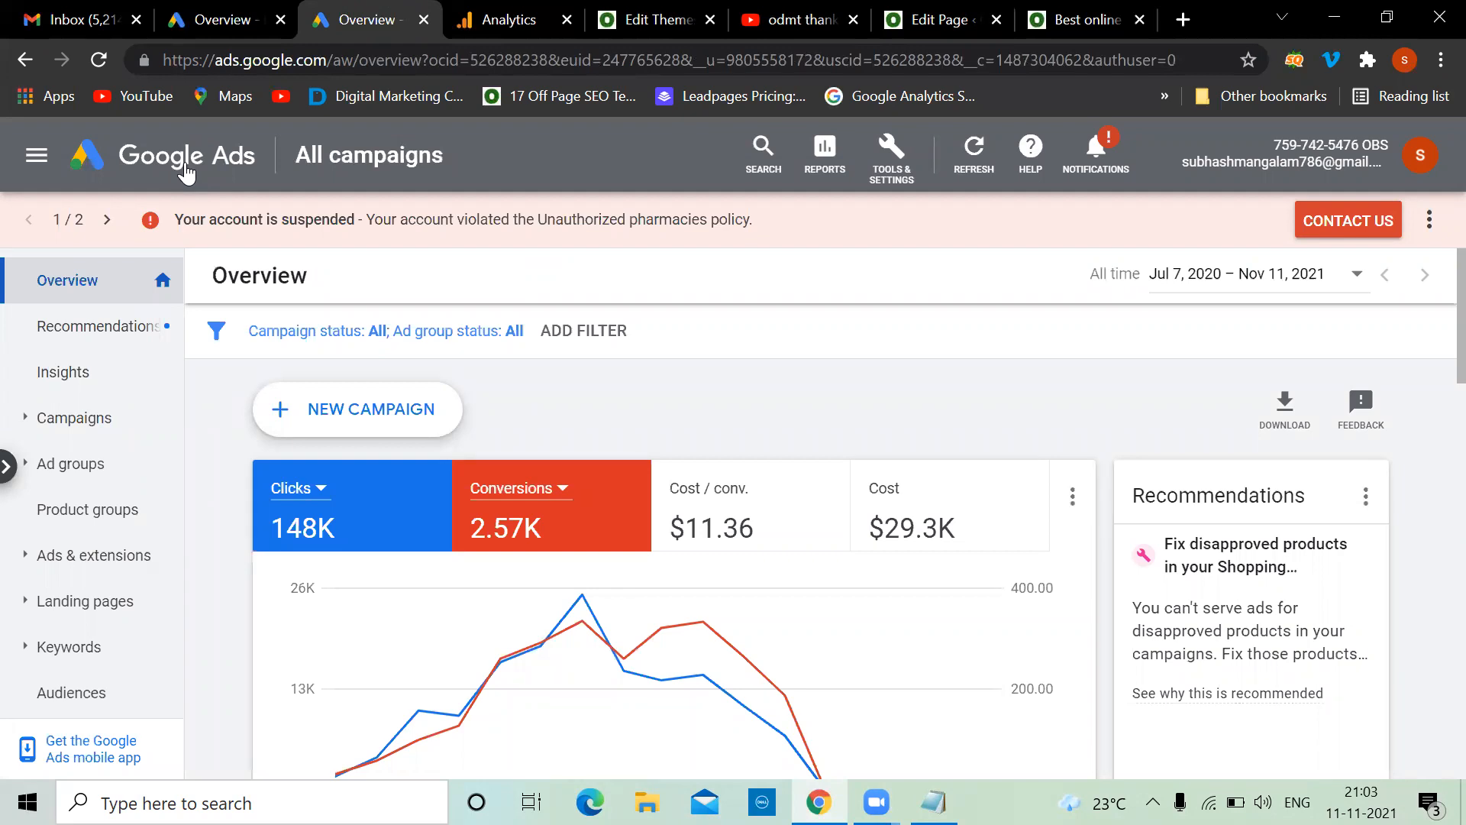
pyautogui.click(246, 8)
# Open Conversions from Tools & Settings > Measurement for the second account
pyautogui.scroll(3, 510, 491)
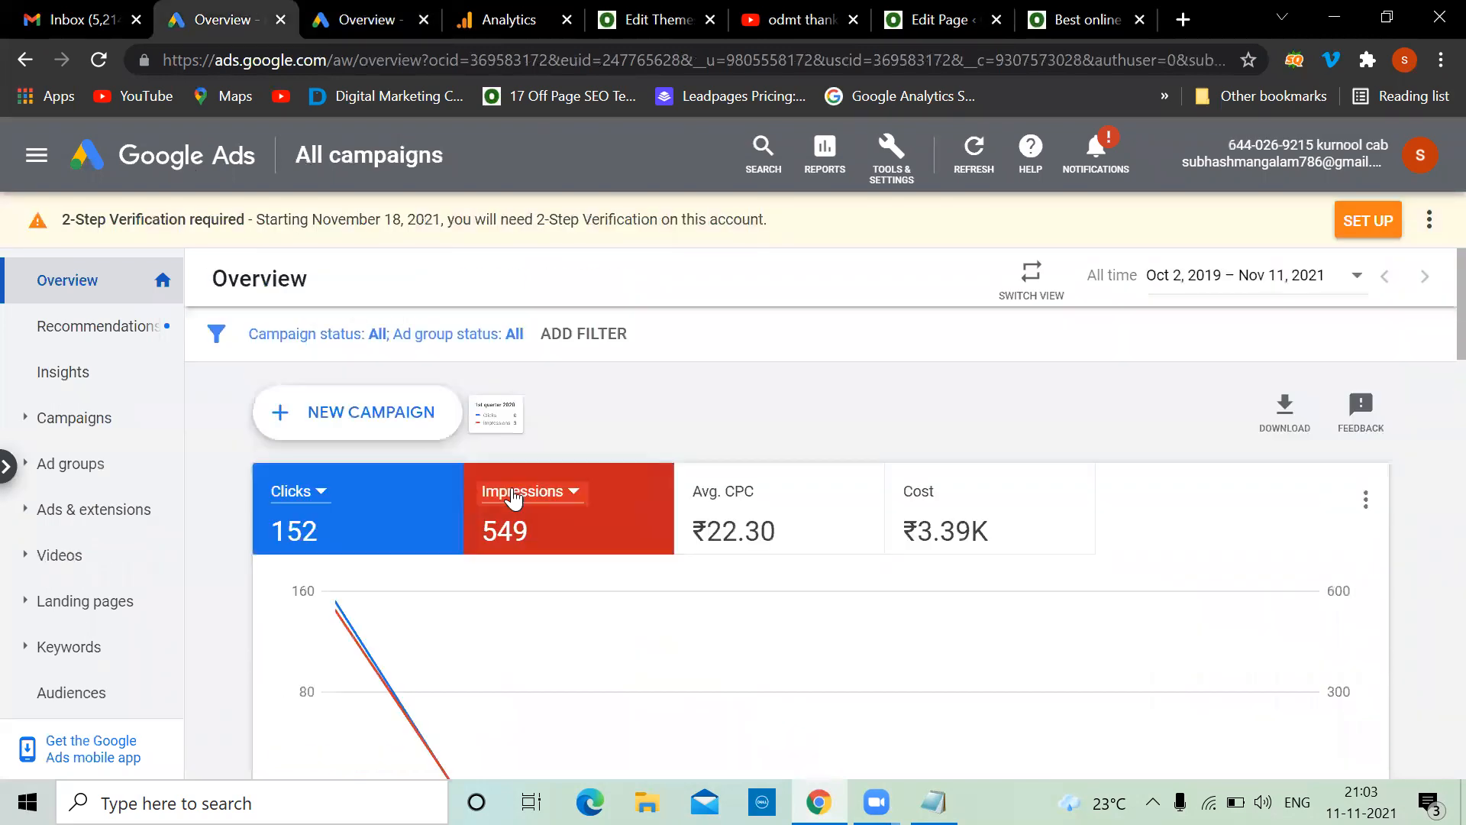
pyautogui.click(898, 180)
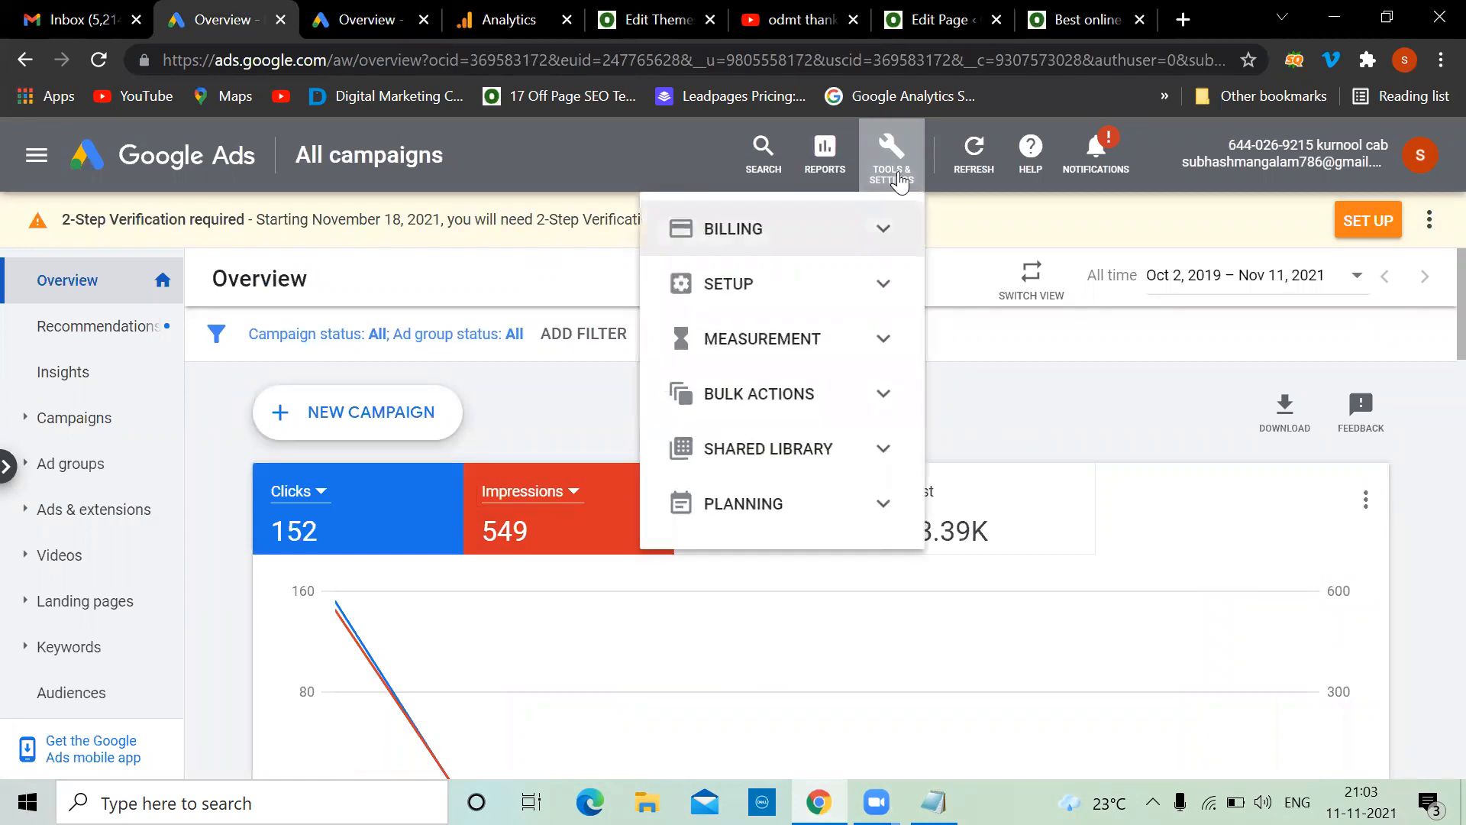
pyautogui.click(840, 337)
pyautogui.click(778, 384)
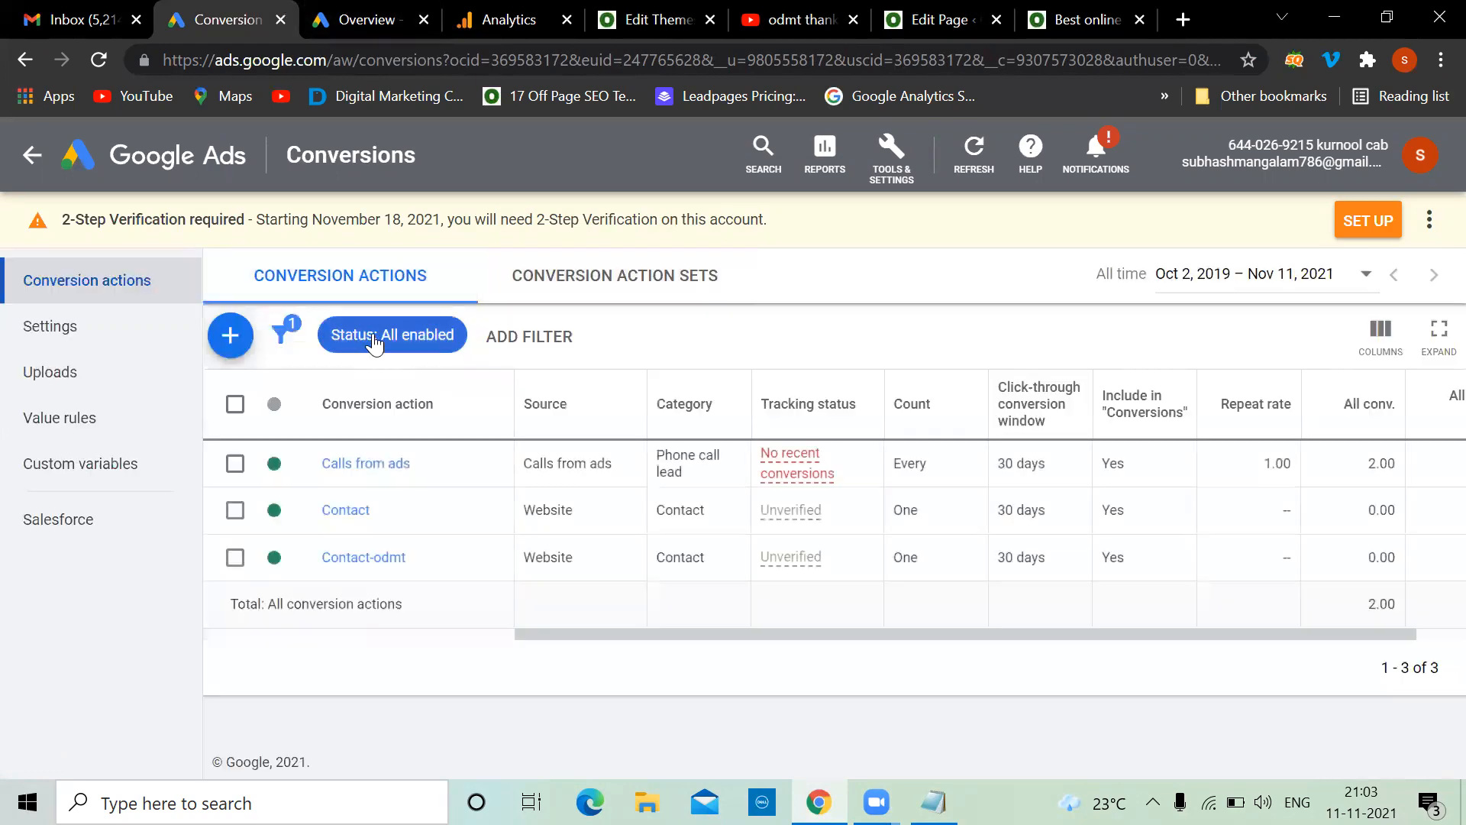
# Start a new website conversion action in the Contact category, named Contact-uhuh
pyautogui.click(230, 335)
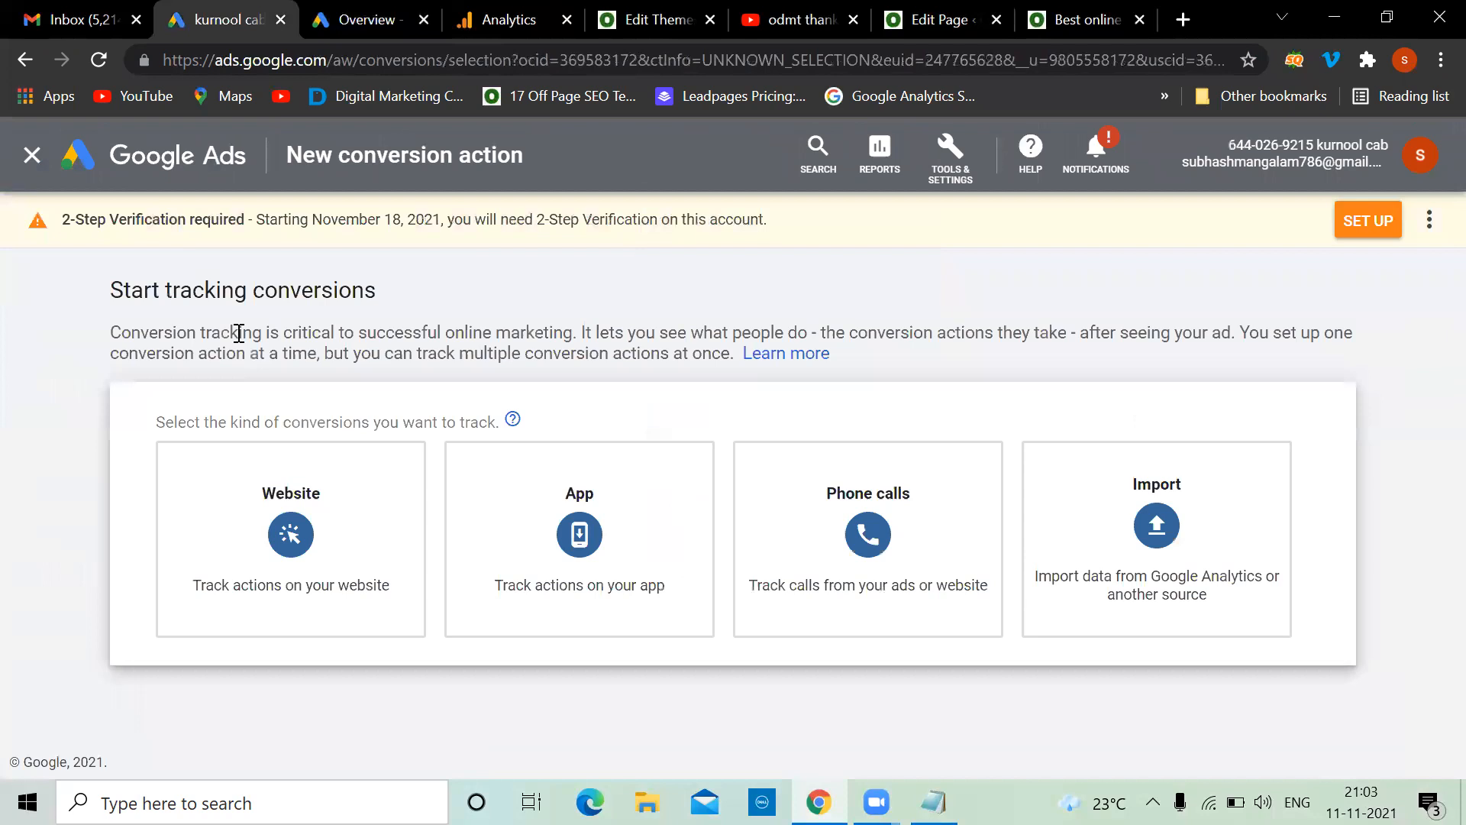
pyautogui.click(282, 541)
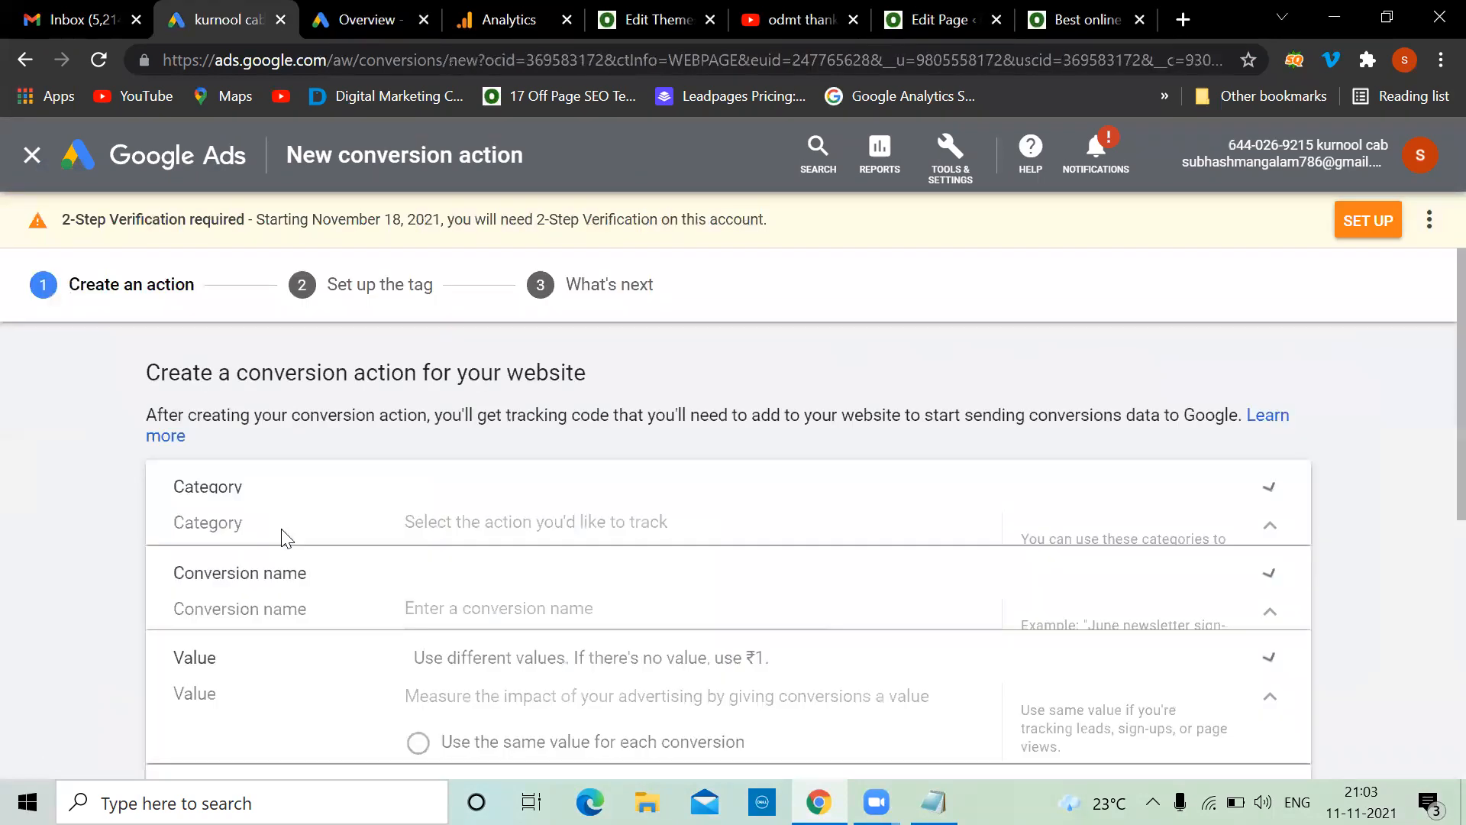
pyautogui.click(480, 543)
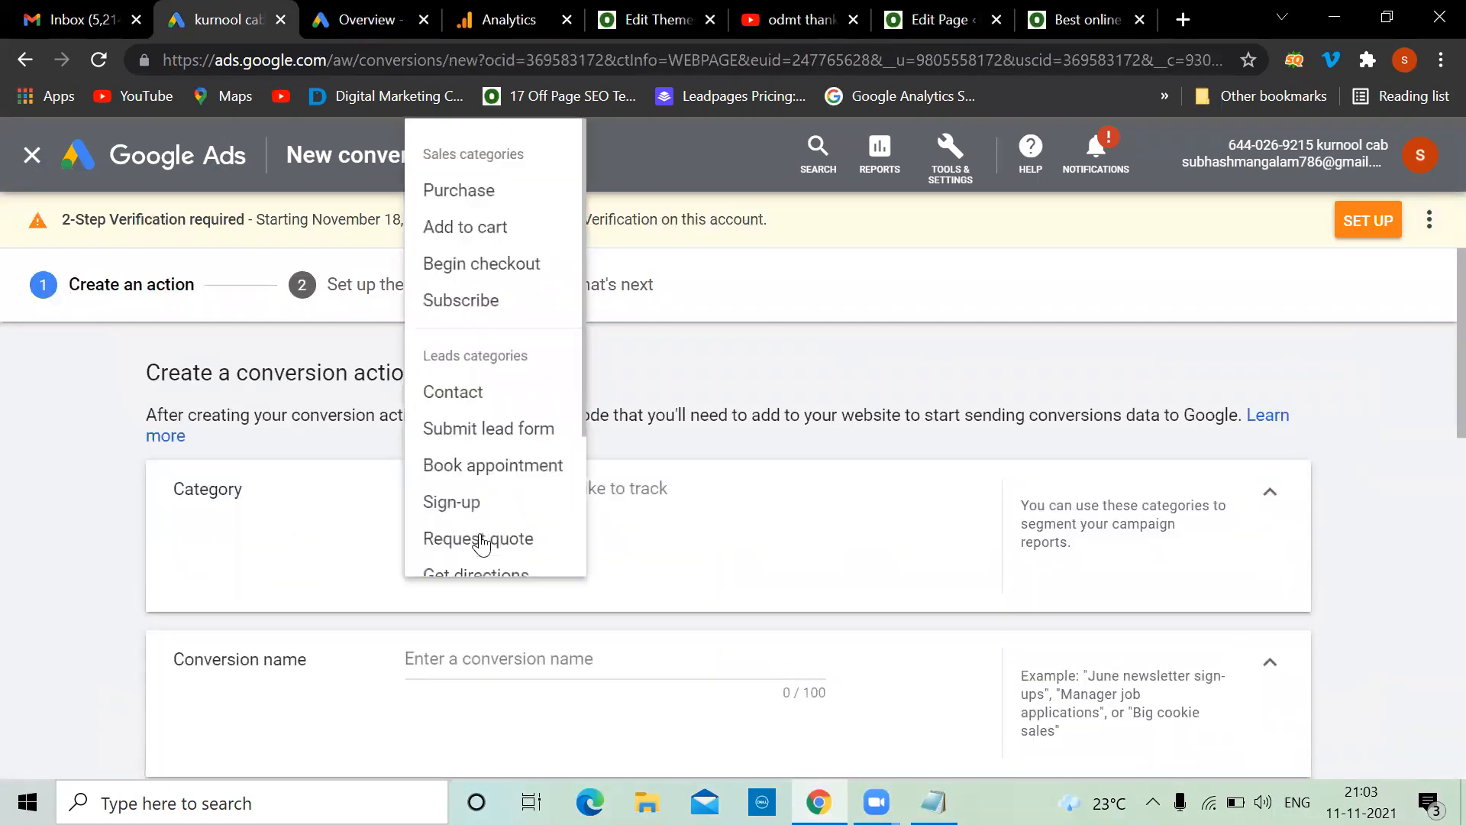
pyautogui.click(468, 391)
pyautogui.scroll(-5, 593, 580)
pyautogui.scroll(4, 572, 554)
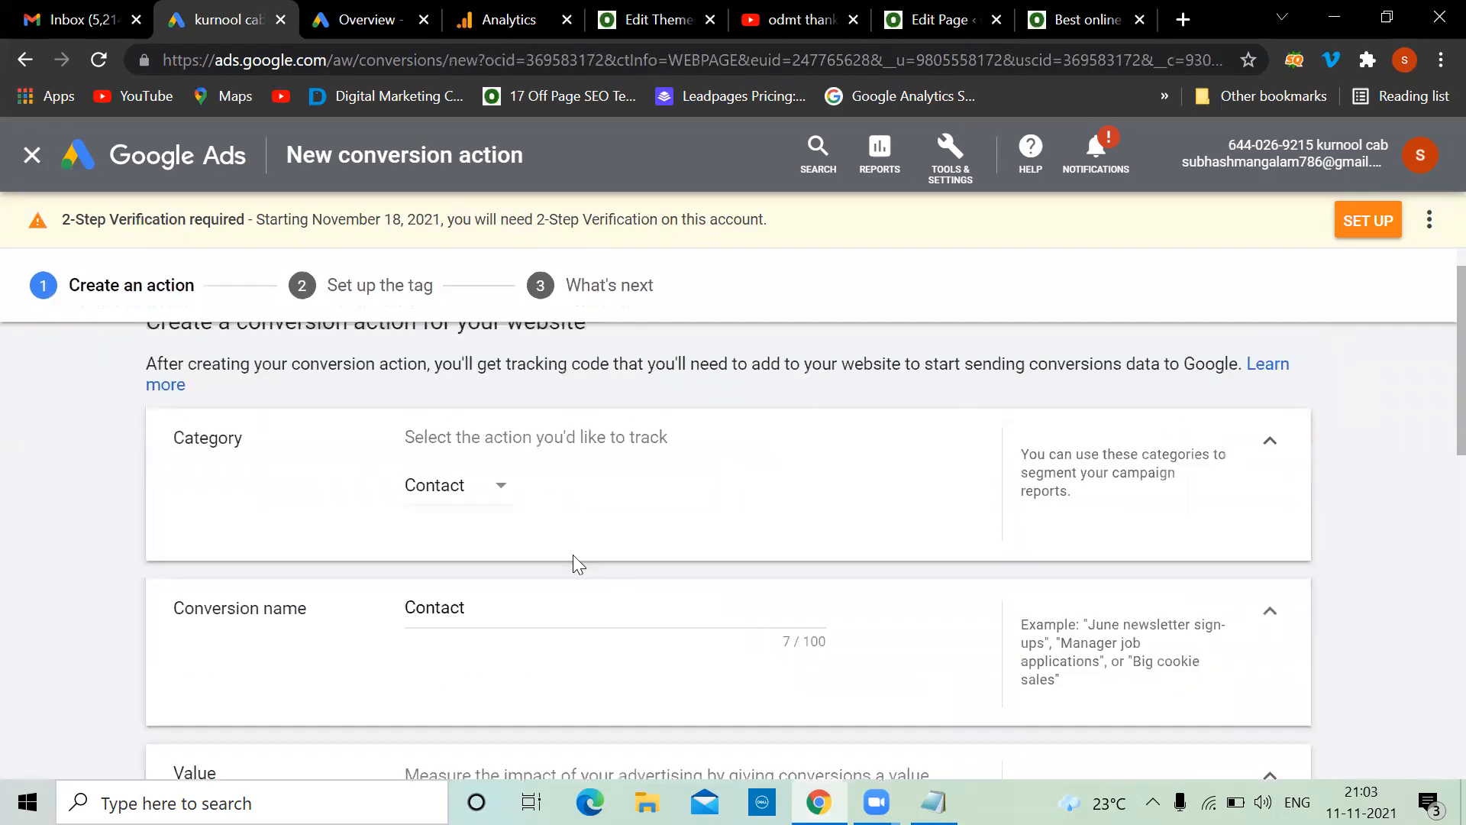
pyautogui.write('-uhuh')
# Give it the same value of 400 per conversion, count One, and create it
pyautogui.scroll(-3, 512, 599)
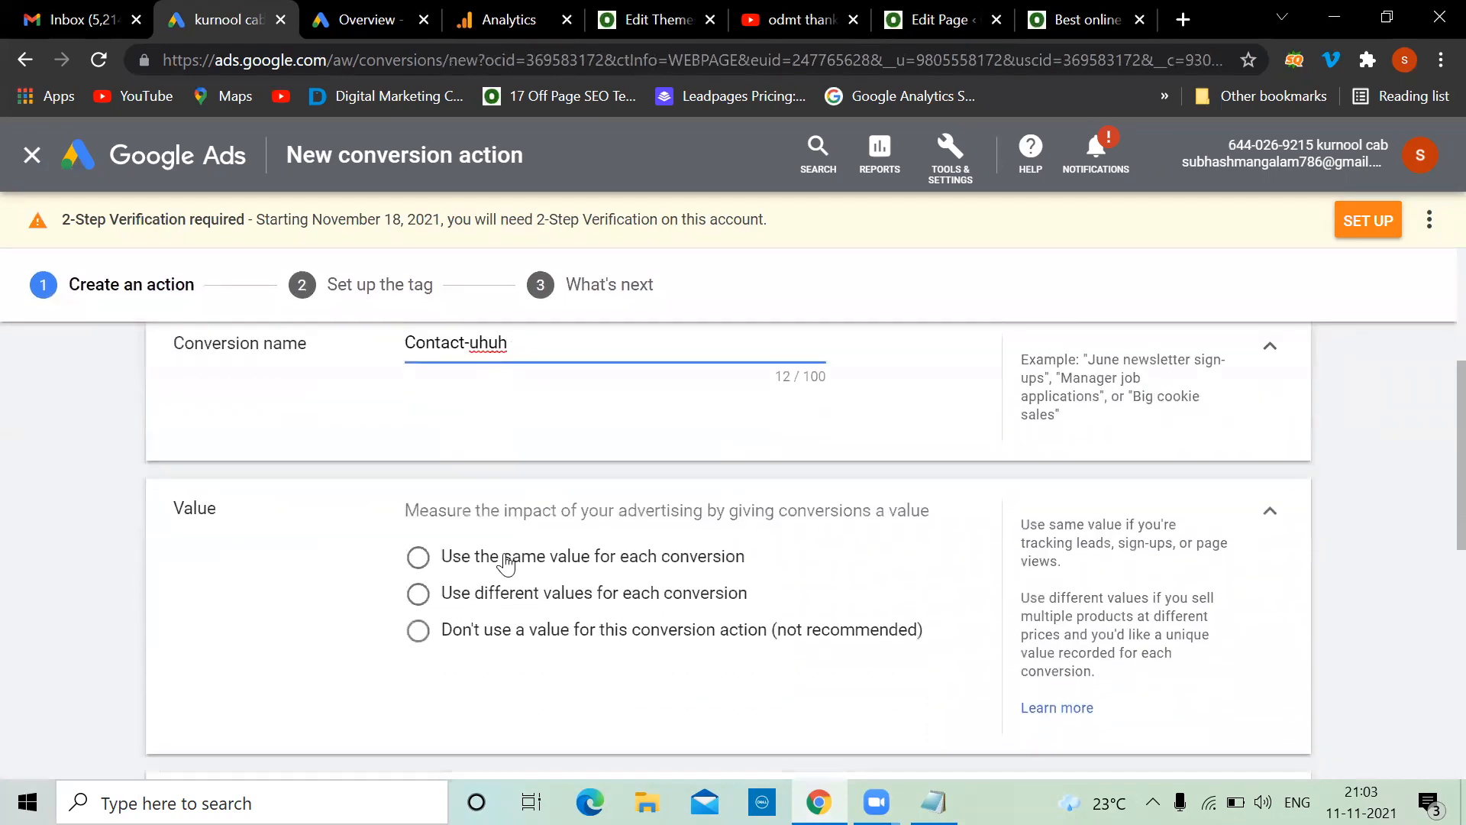
pyautogui.click(419, 560)
pyautogui.click(661, 641)
pyautogui.press('BackSpace')
pyautogui.write('400')
pyautogui.scroll(-5, 664, 644)
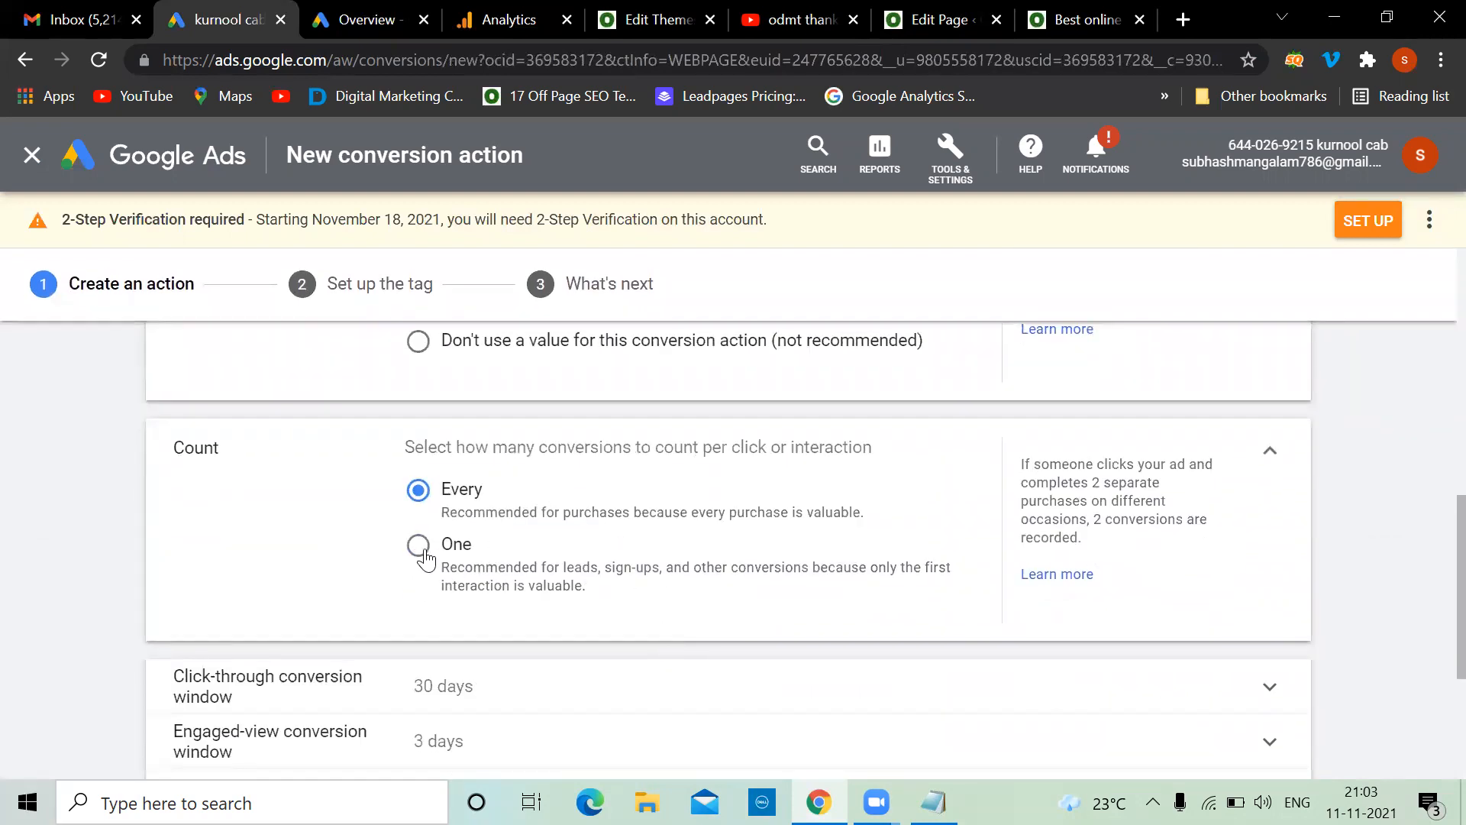
pyautogui.click(418, 545)
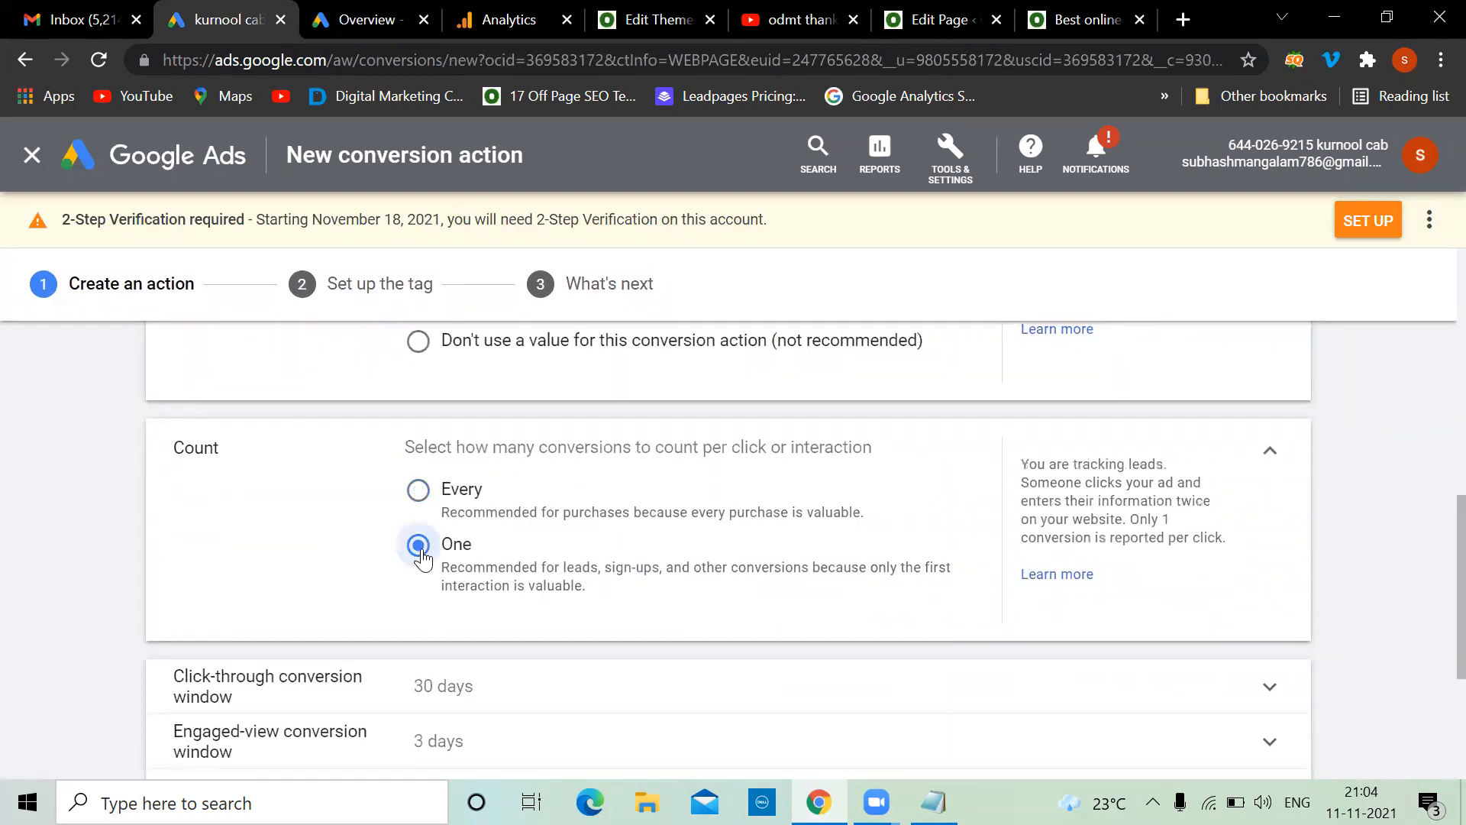
pyautogui.scroll(-4, 565, 552)
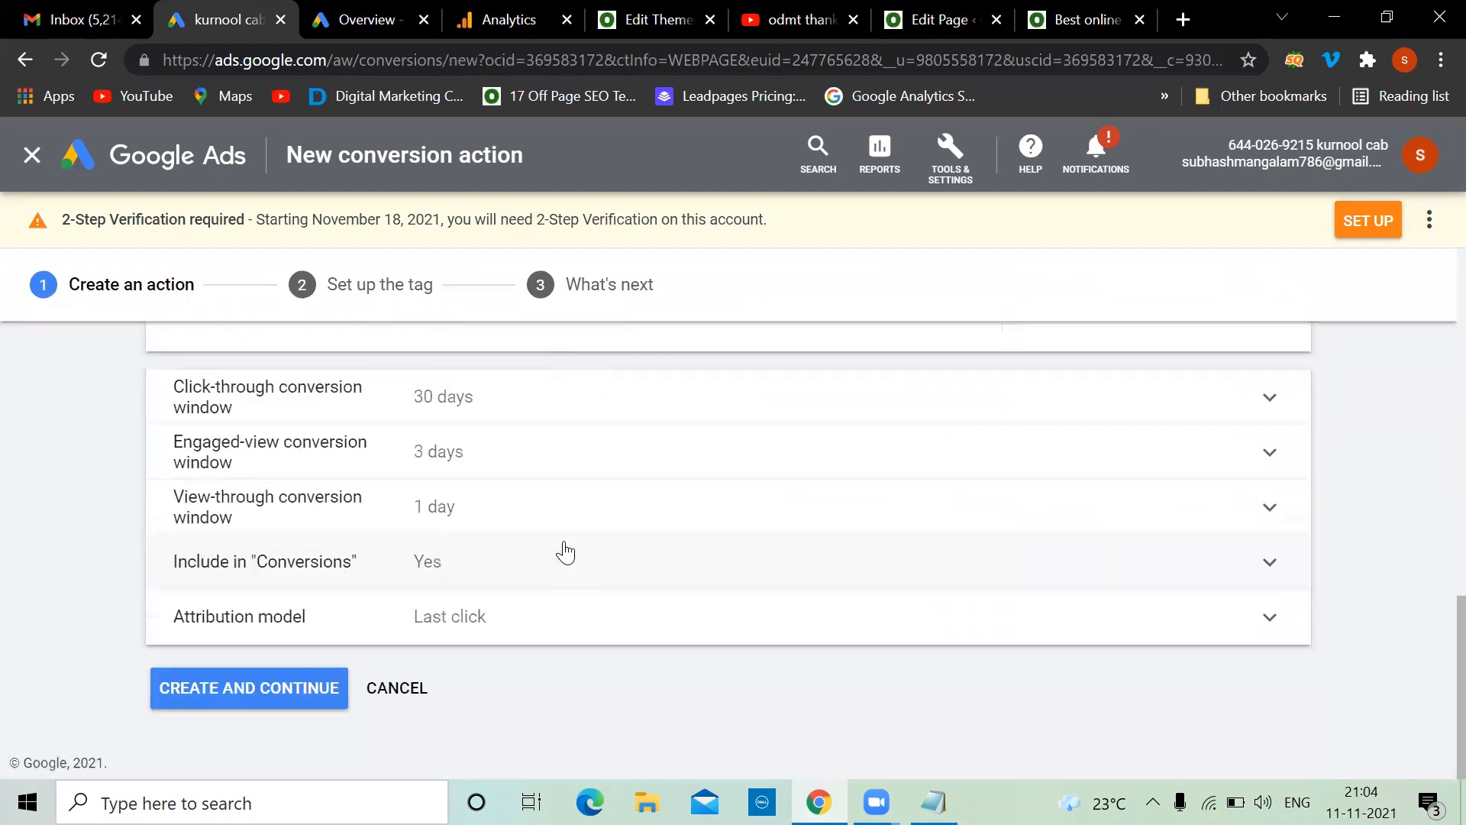
pyautogui.click(275, 689)
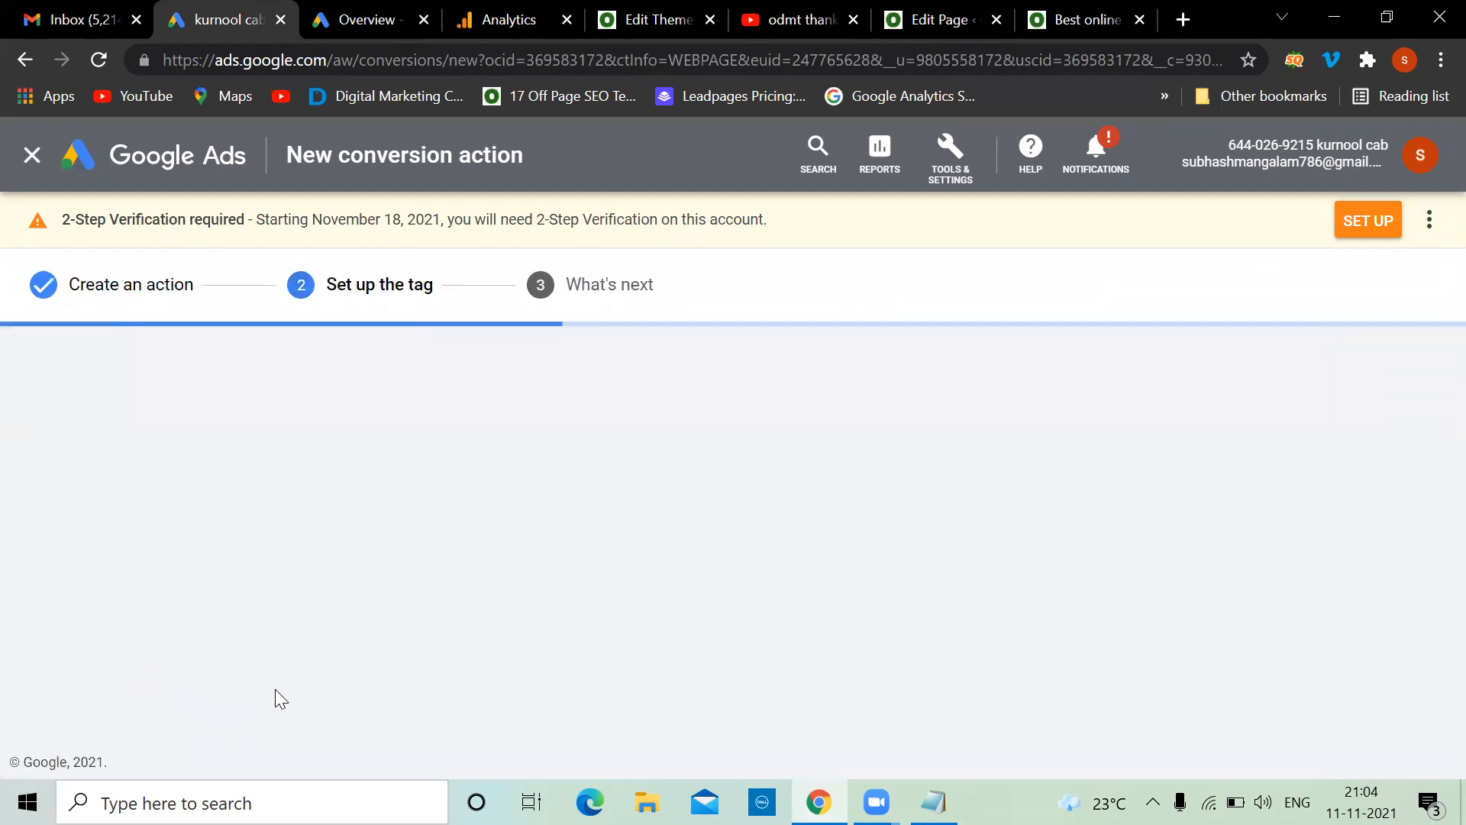
# Choose to install the tag yourself, select the event snippet code, and return to All campaigns
pyautogui.click(444, 596)
pyautogui.scroll(-5, 946, 550)
pyautogui.scroll(-2, 947, 550)
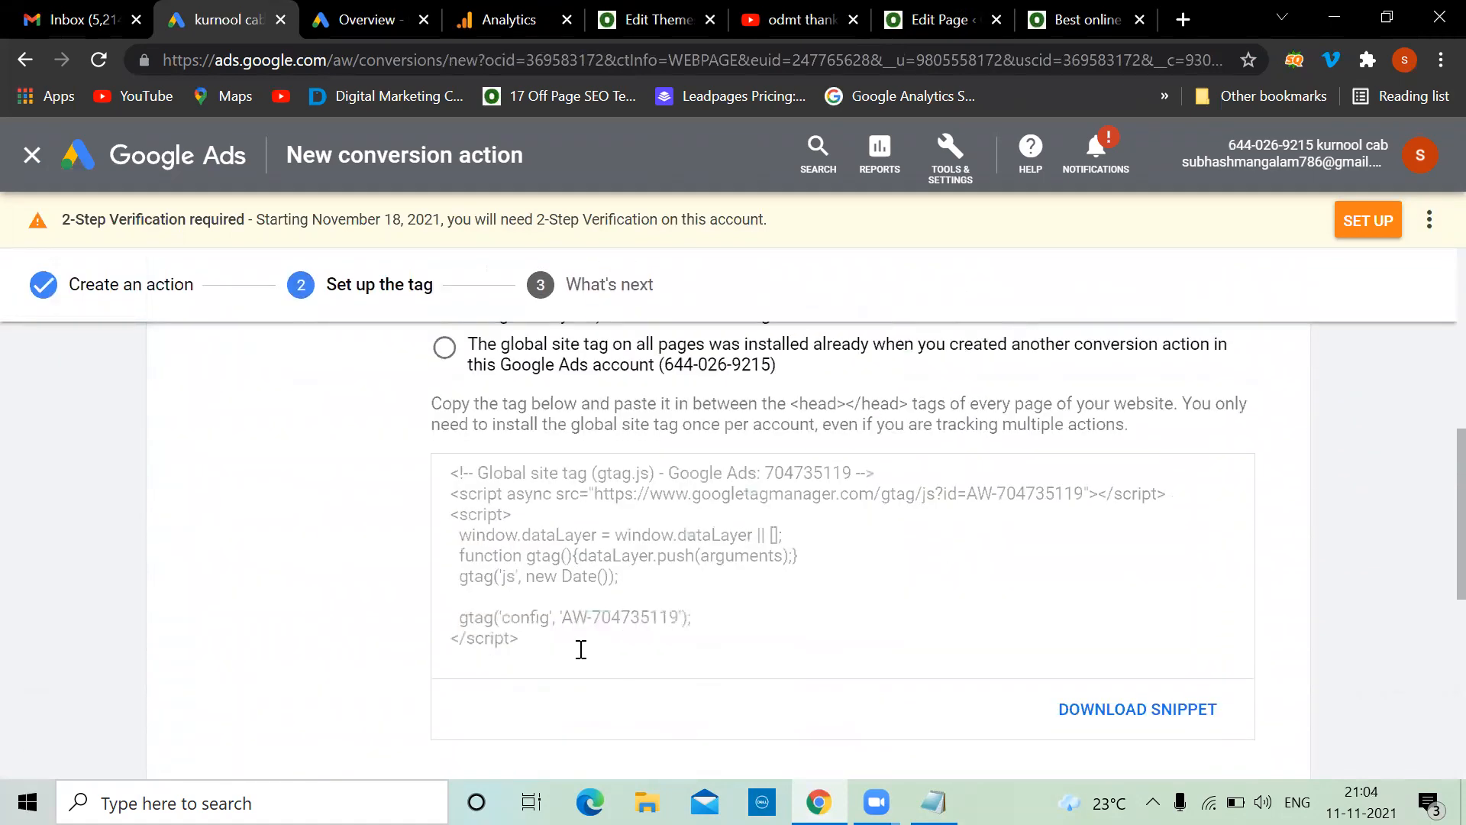
pyautogui.moveTo(566, 643); pyautogui.dragTo(441, 468)
pyautogui.scroll(-5, 830, 500)
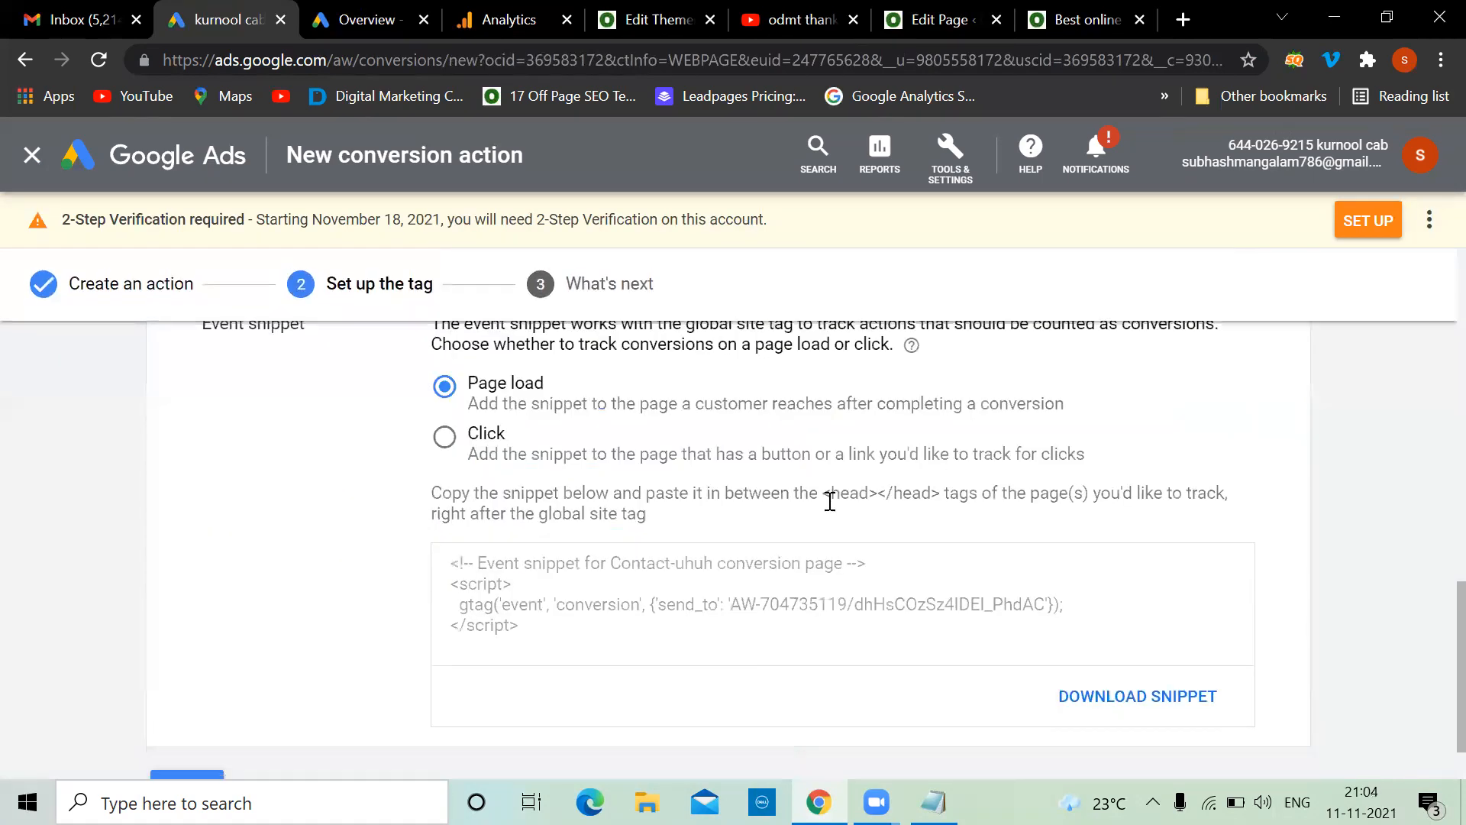
pyautogui.moveTo(561, 633); pyautogui.dragTo(435, 519)
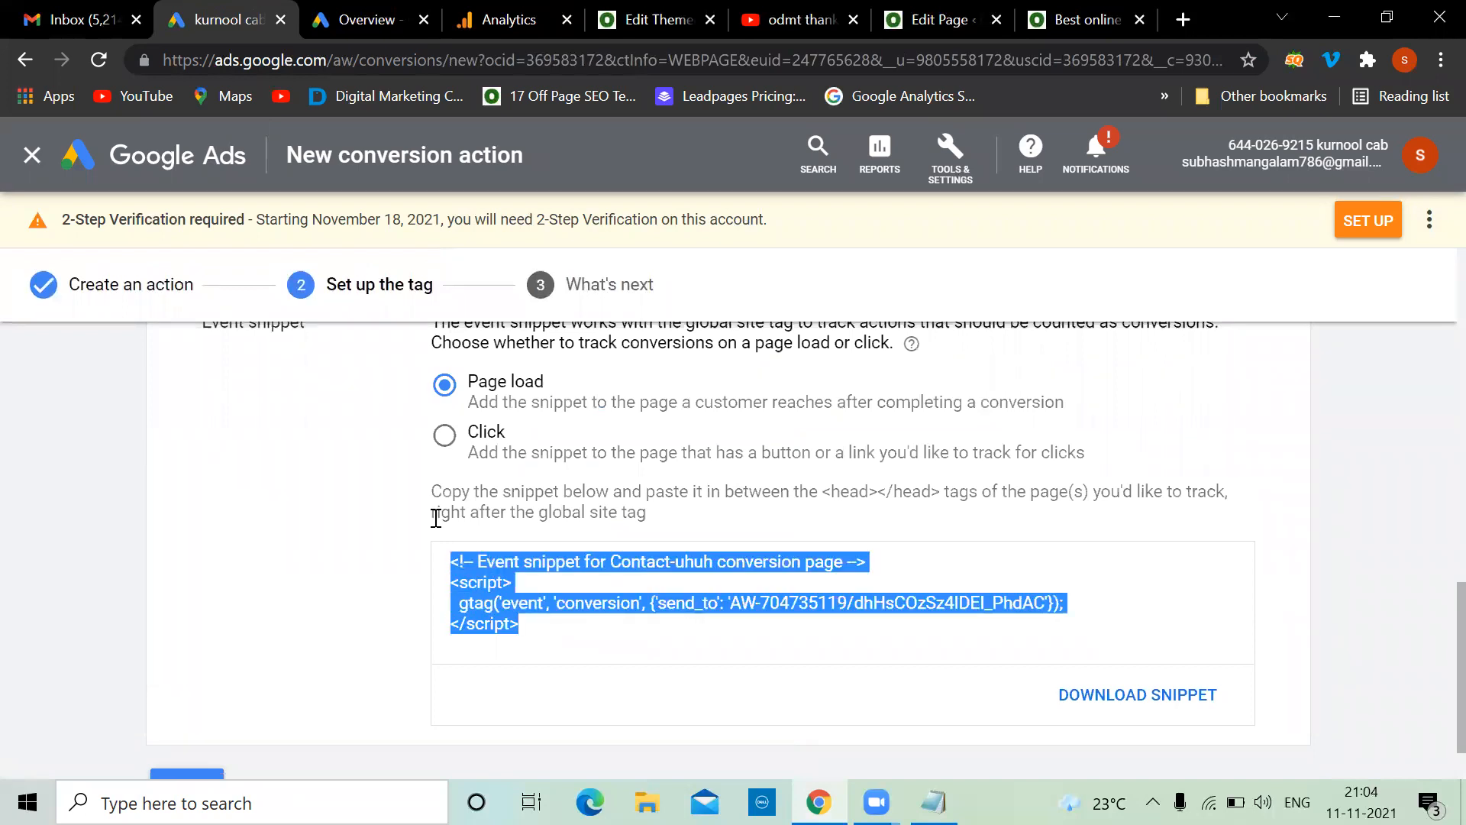
pyautogui.scroll(-1, 328, 546)
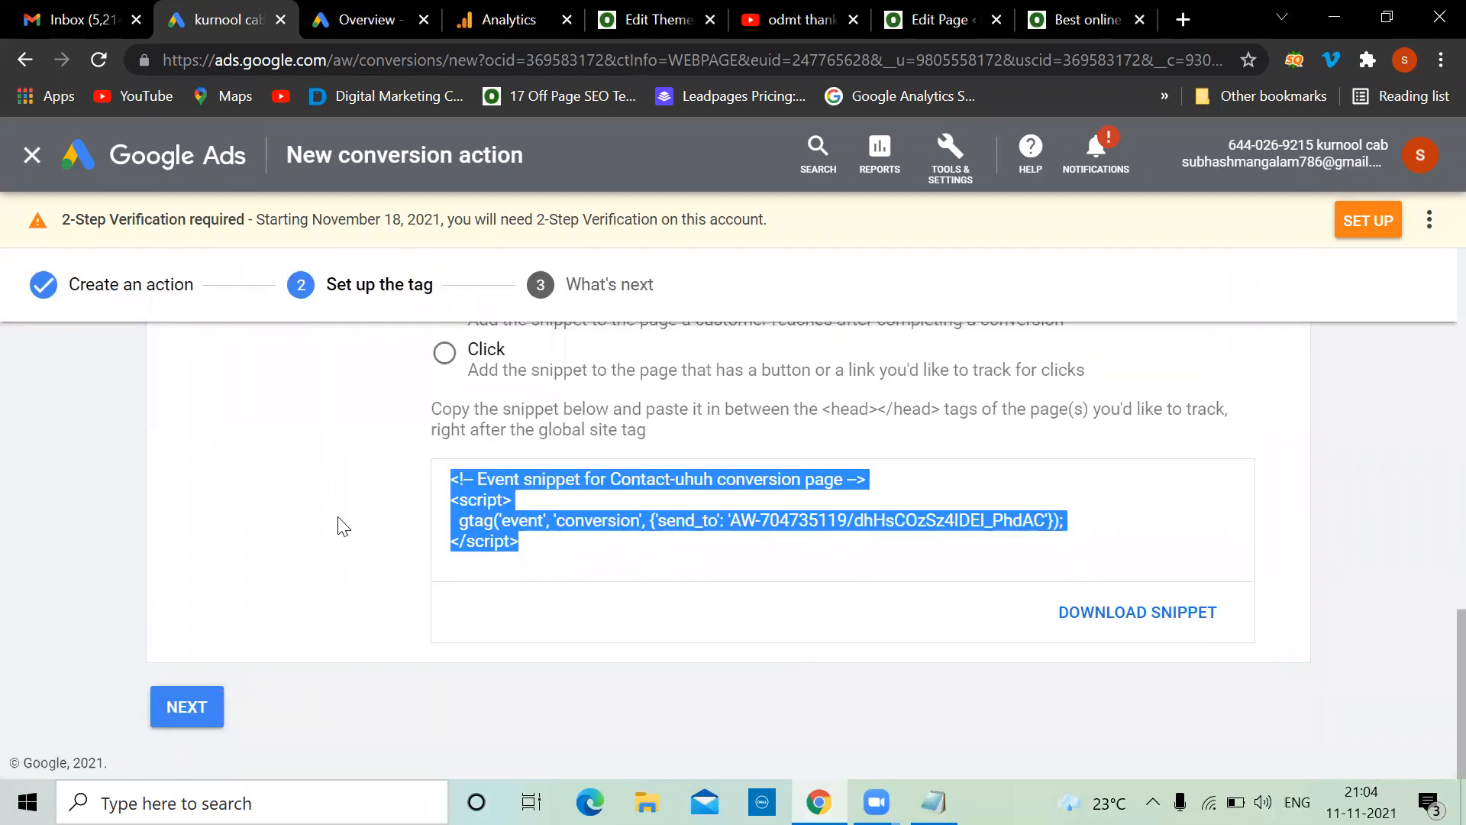
pyautogui.click(140, 174)
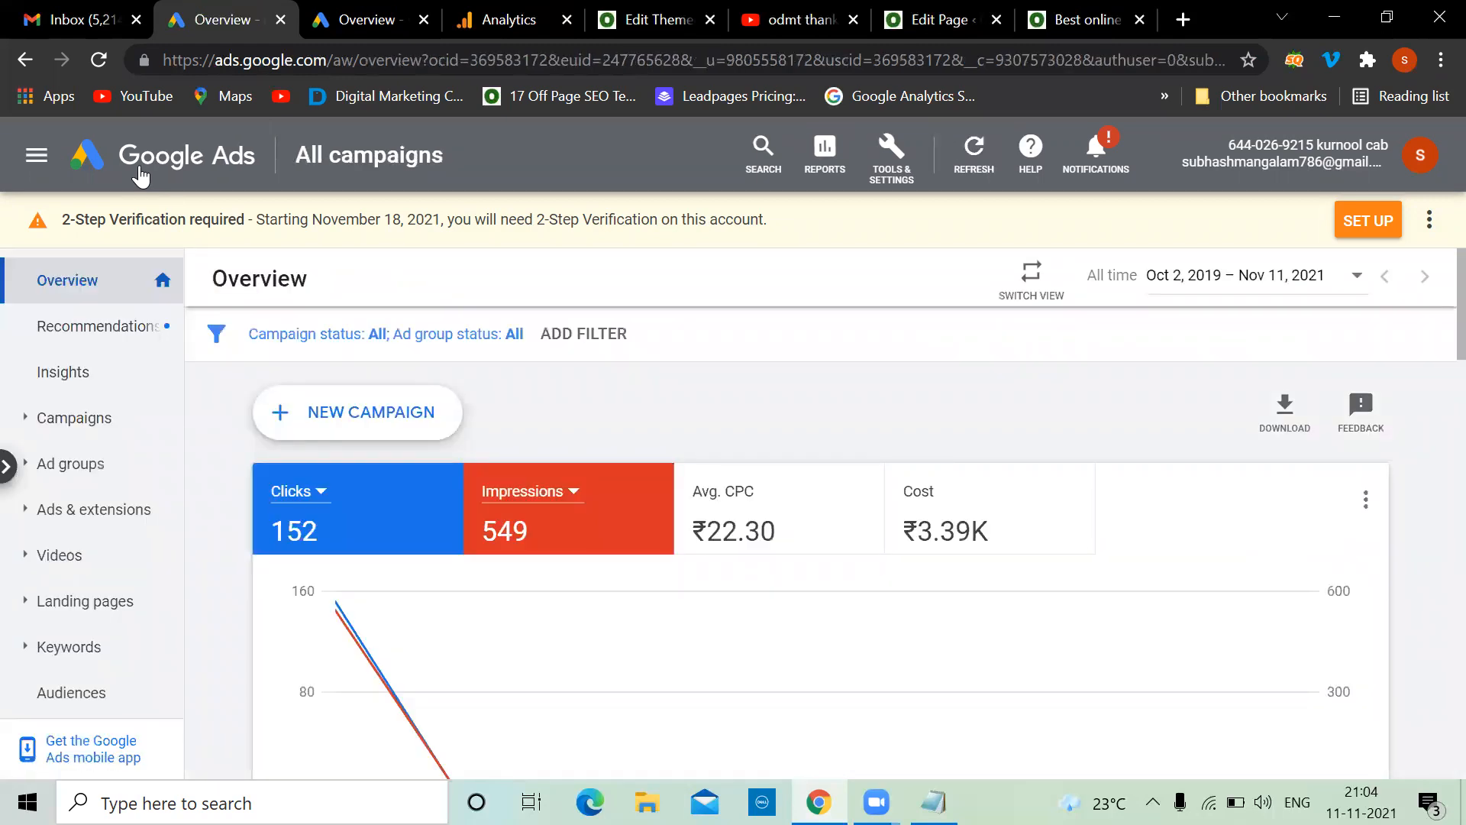
# Search YouTube for 'odmt google analytics', browse the results, then bring the notes forward
pyautogui.click(504, 9)
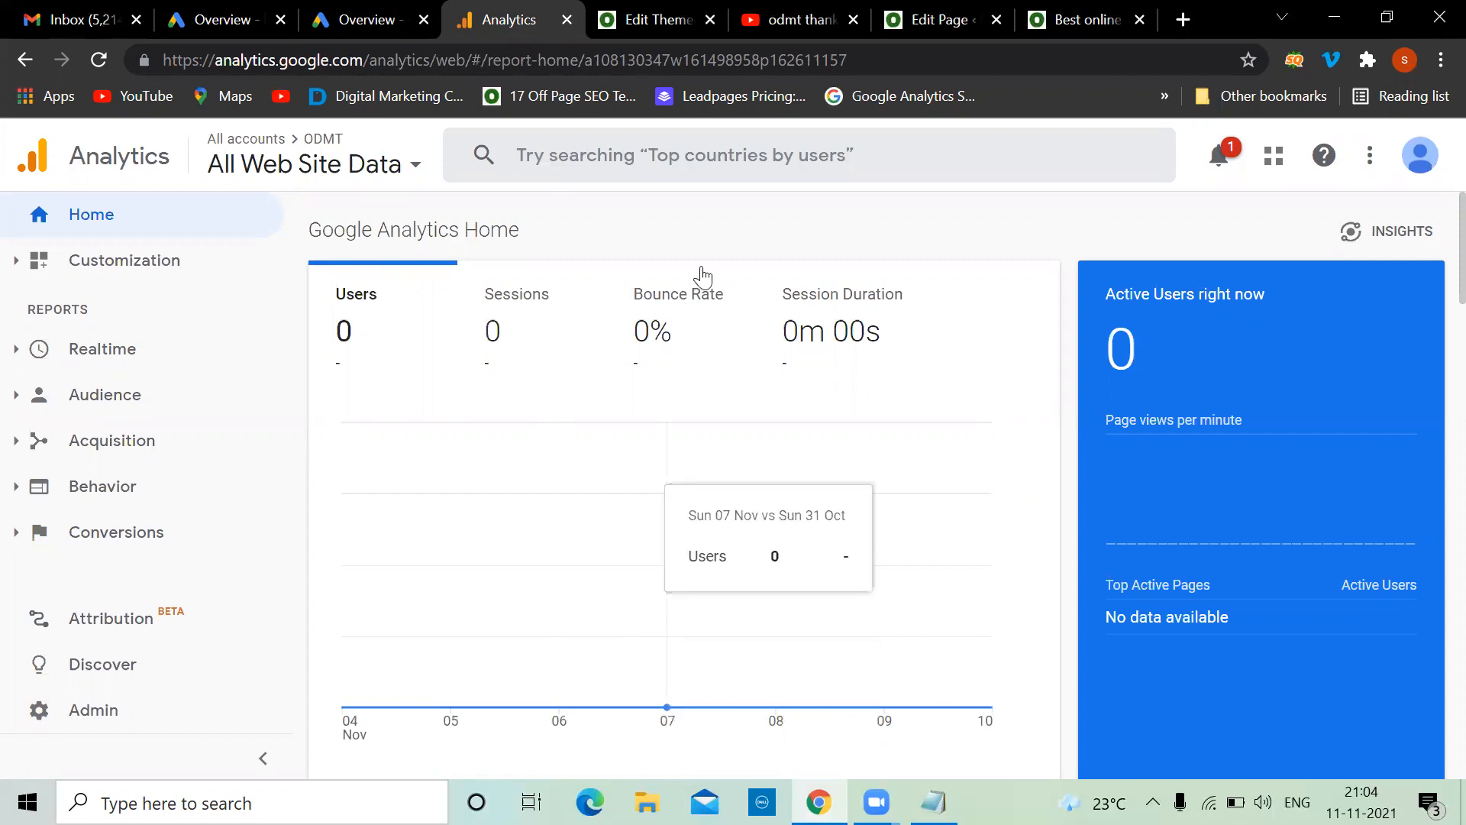
pyautogui.click(797, 12)
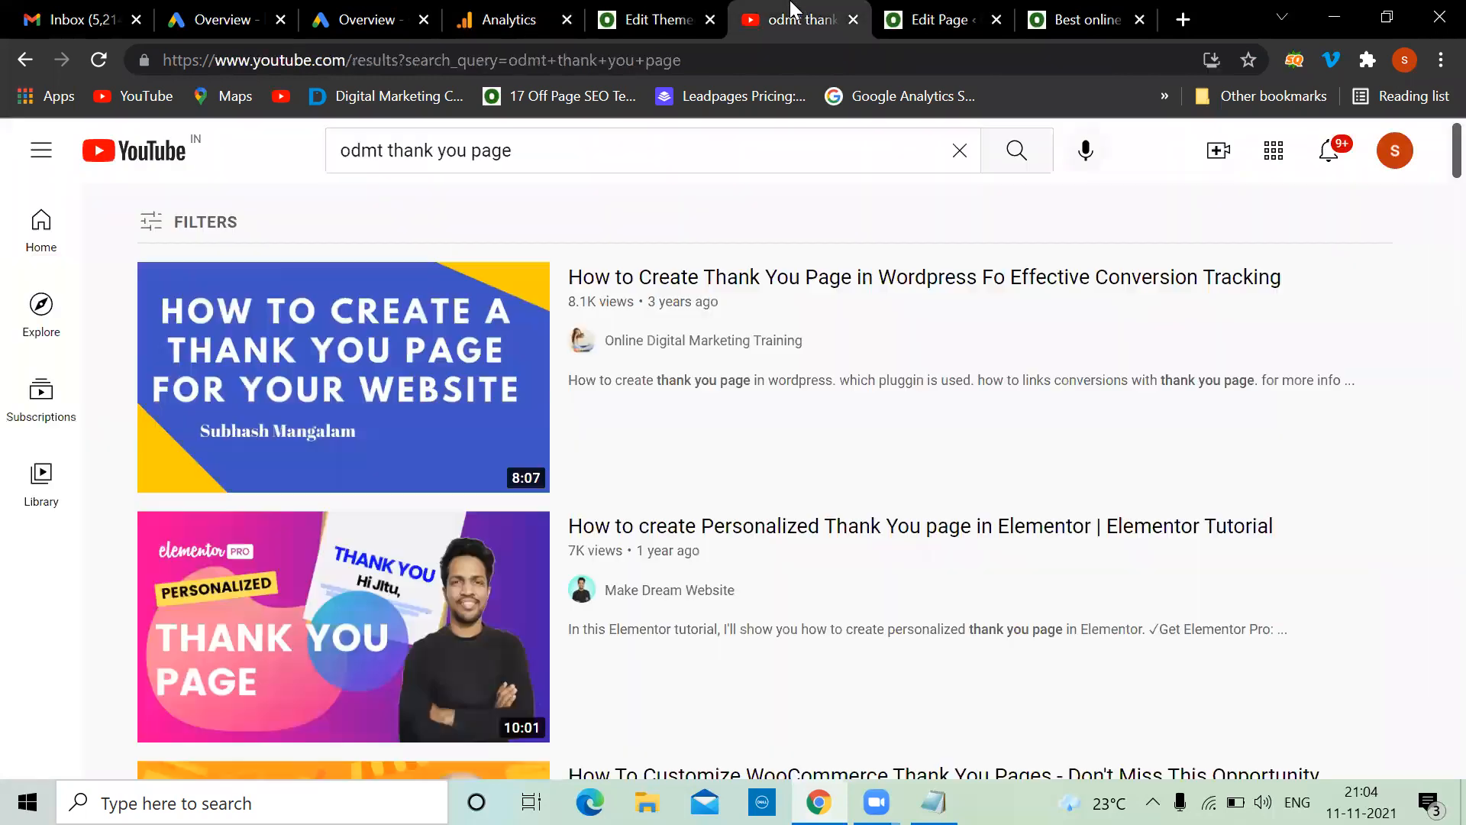
pyautogui.click(524, 157)
pyautogui.press('BackSpace')
pyautogui.press('BackSpace')
pyautogui.press('BackSpace')
pyautogui.press('BackSpace')
pyautogui.press('BackSpace')
pyautogui.press('BackSpace')
pyautogui.press('BackSpace')
pyautogui.press('BackSpace')
pyautogui.press('BackSpace')
pyautogui.press('BackSpace')
pyautogui.press('BackSpace')
pyautogui.press('BackSpace')
pyautogui.press('BackSpace')
pyautogui.press('BackSpace')
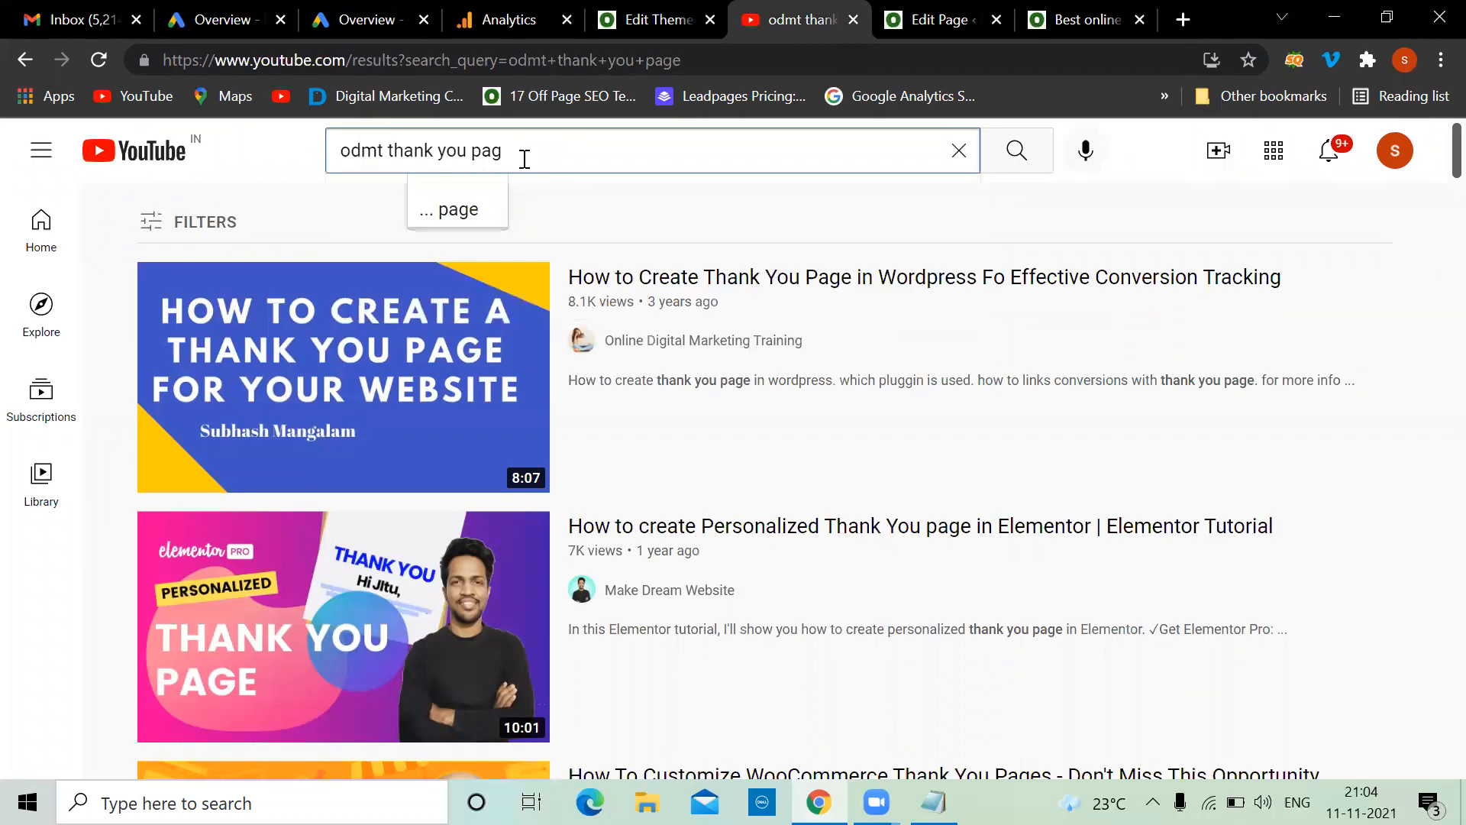
pyautogui.write('google')
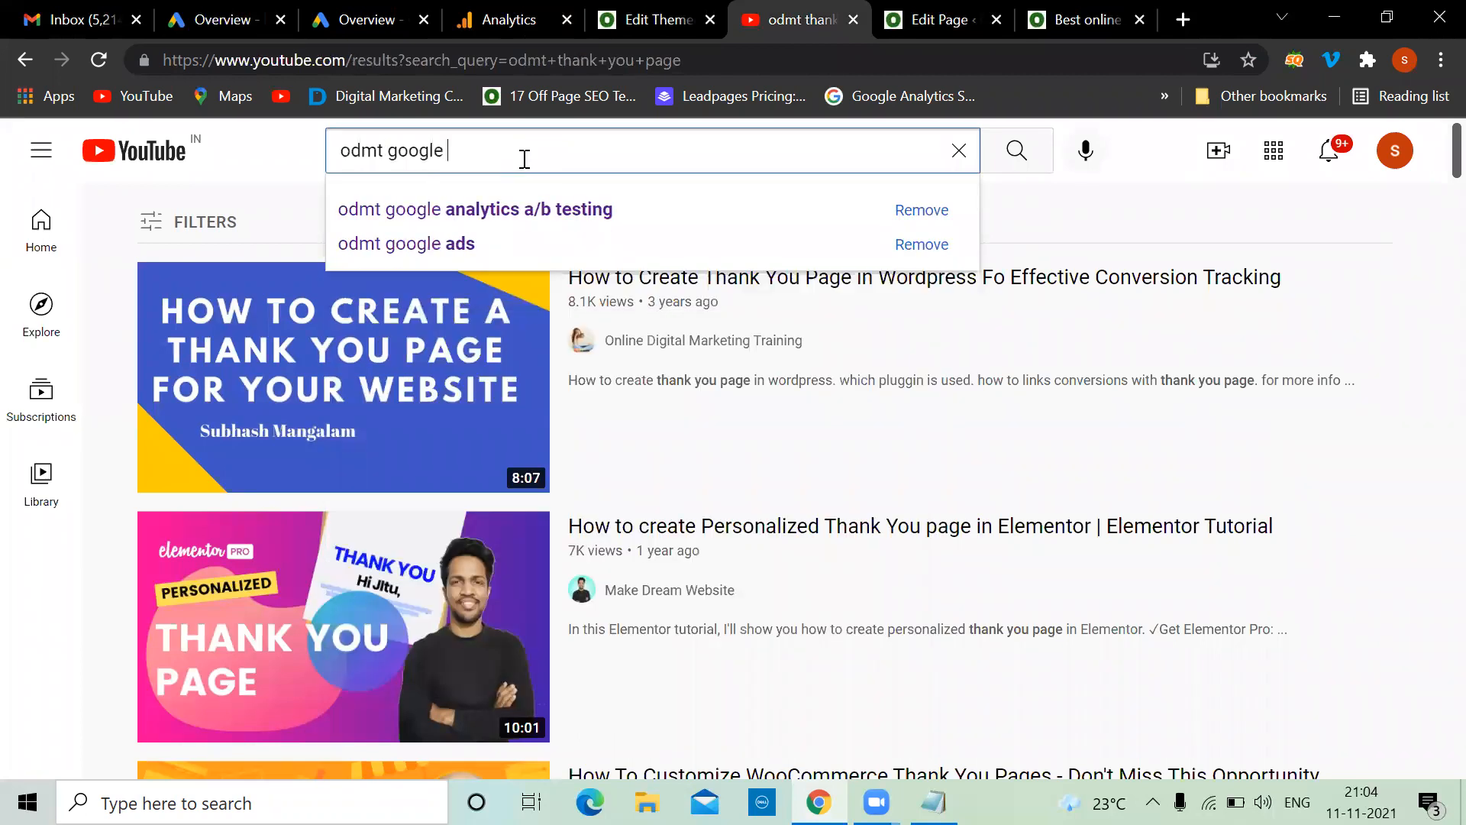
pyautogui.write(' analytics')
pyautogui.press('Return')
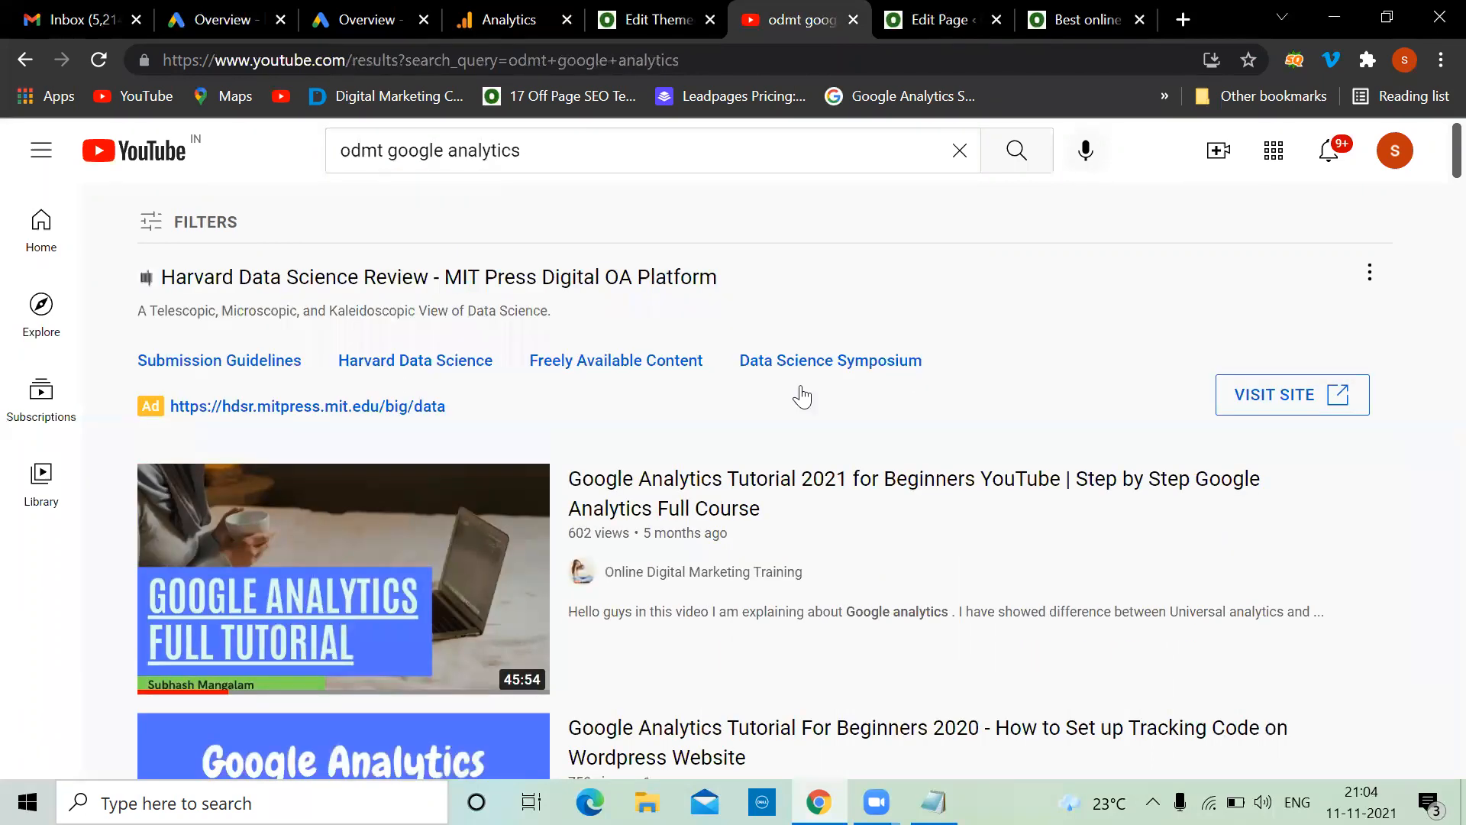
pyautogui.scroll(-6, 886, 420)
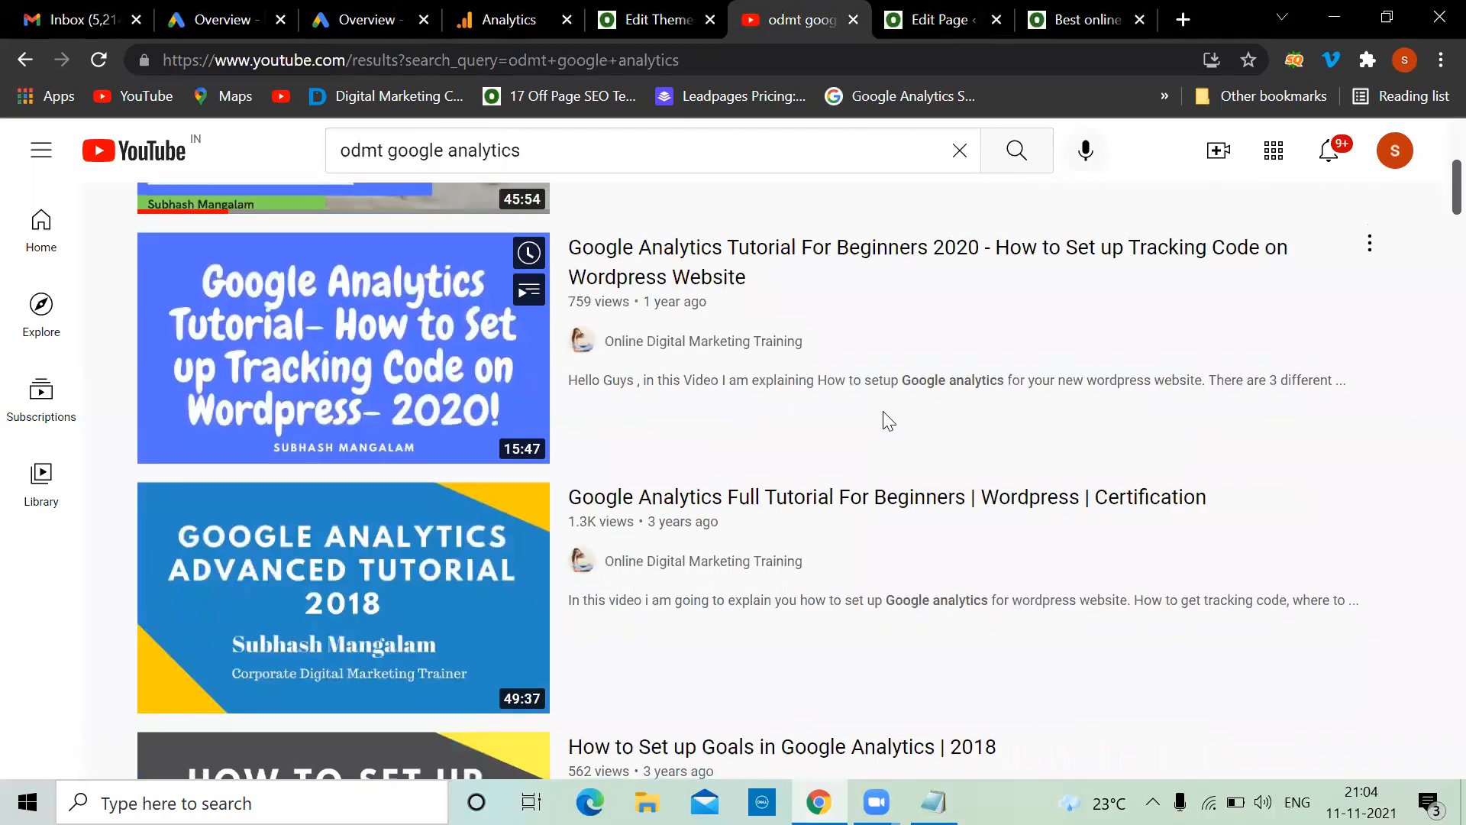
pyautogui.scroll(3, 885, 420)
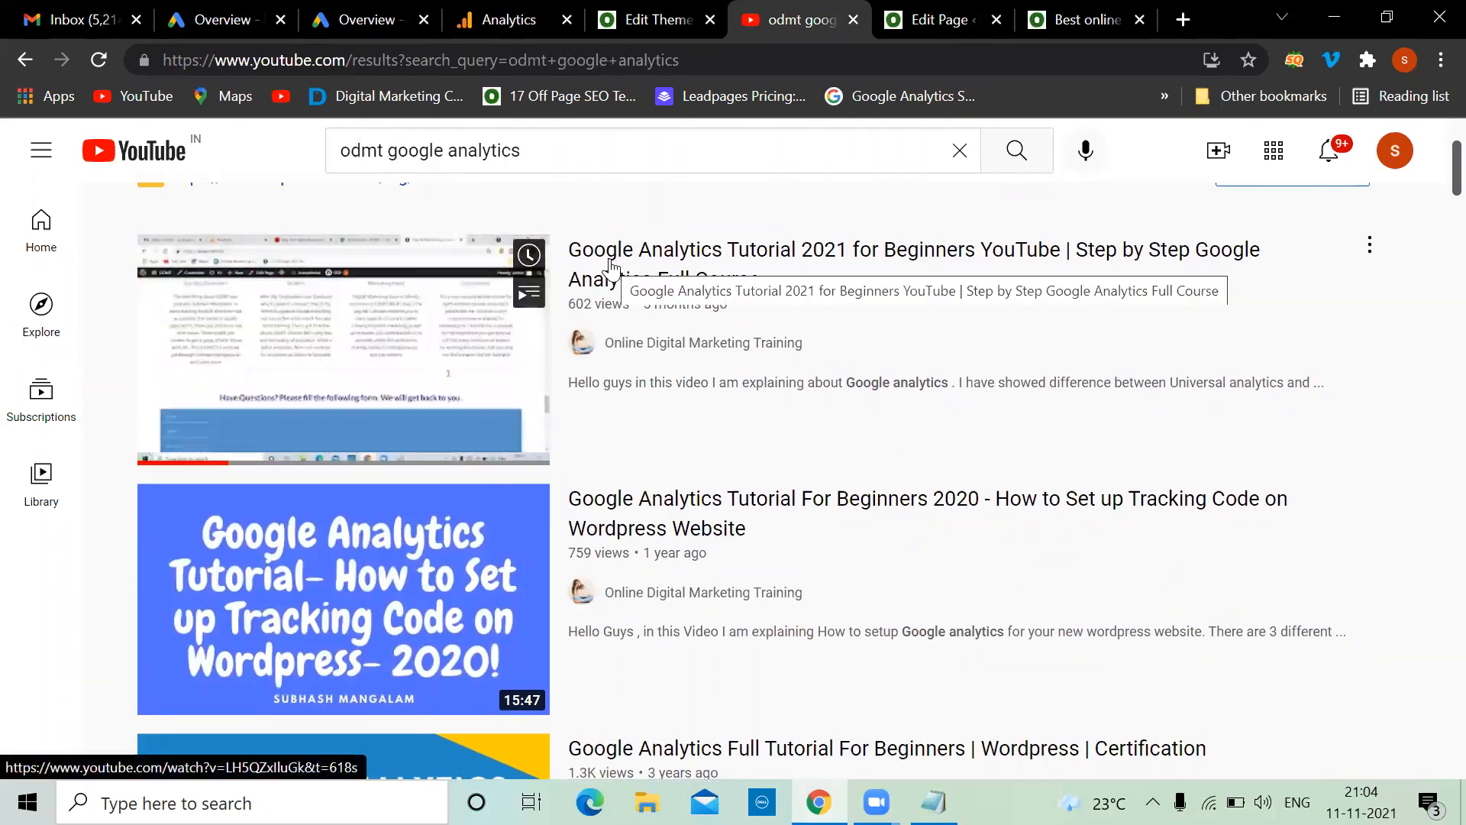
pyautogui.click(933, 802)
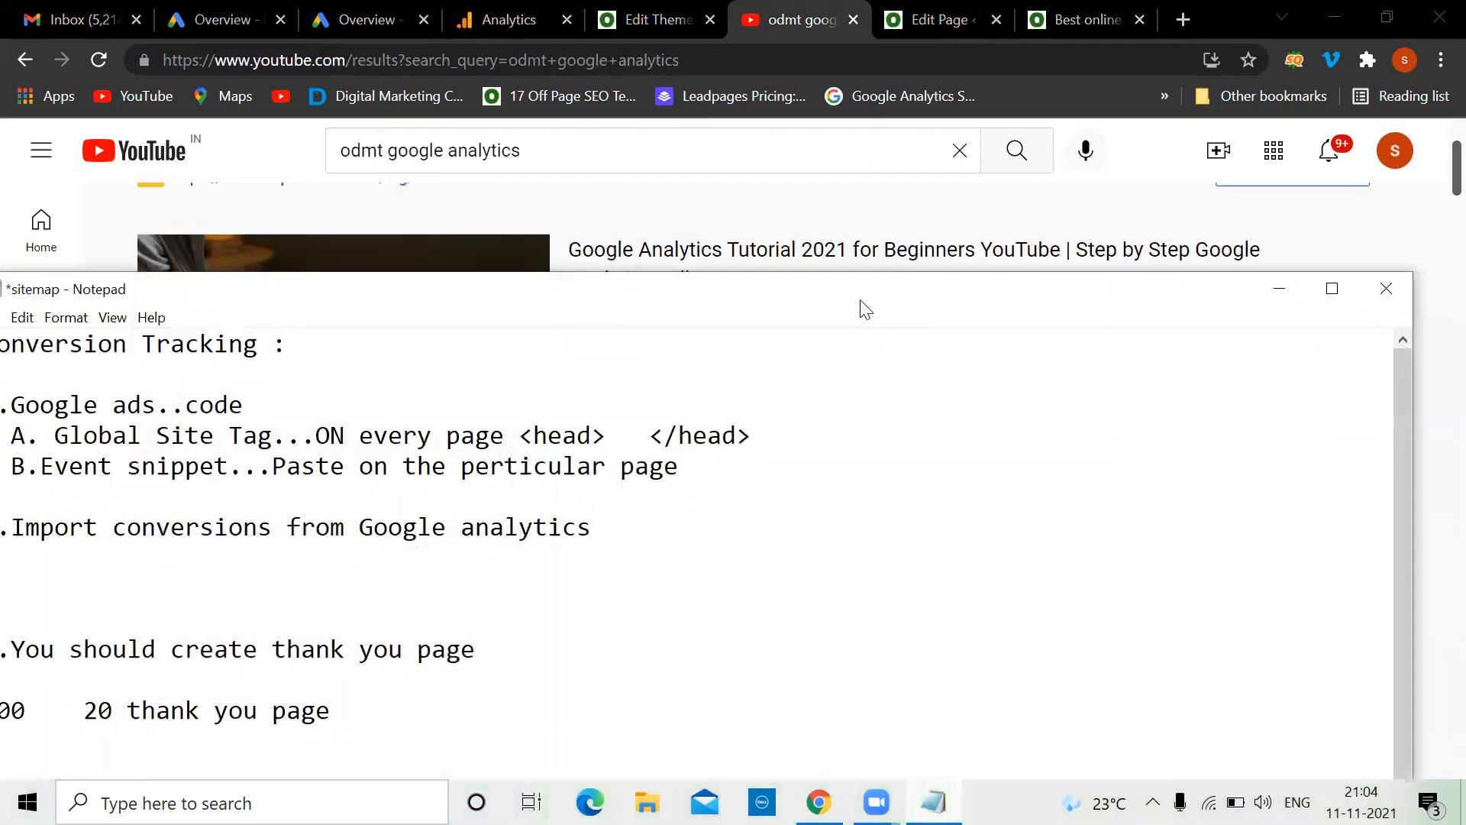
# Add 'UA' and 'GA4..new' lines below the import-from-Google-Analytics note
pyautogui.moveTo(867, 304); pyautogui.dragTo(1155, 200)
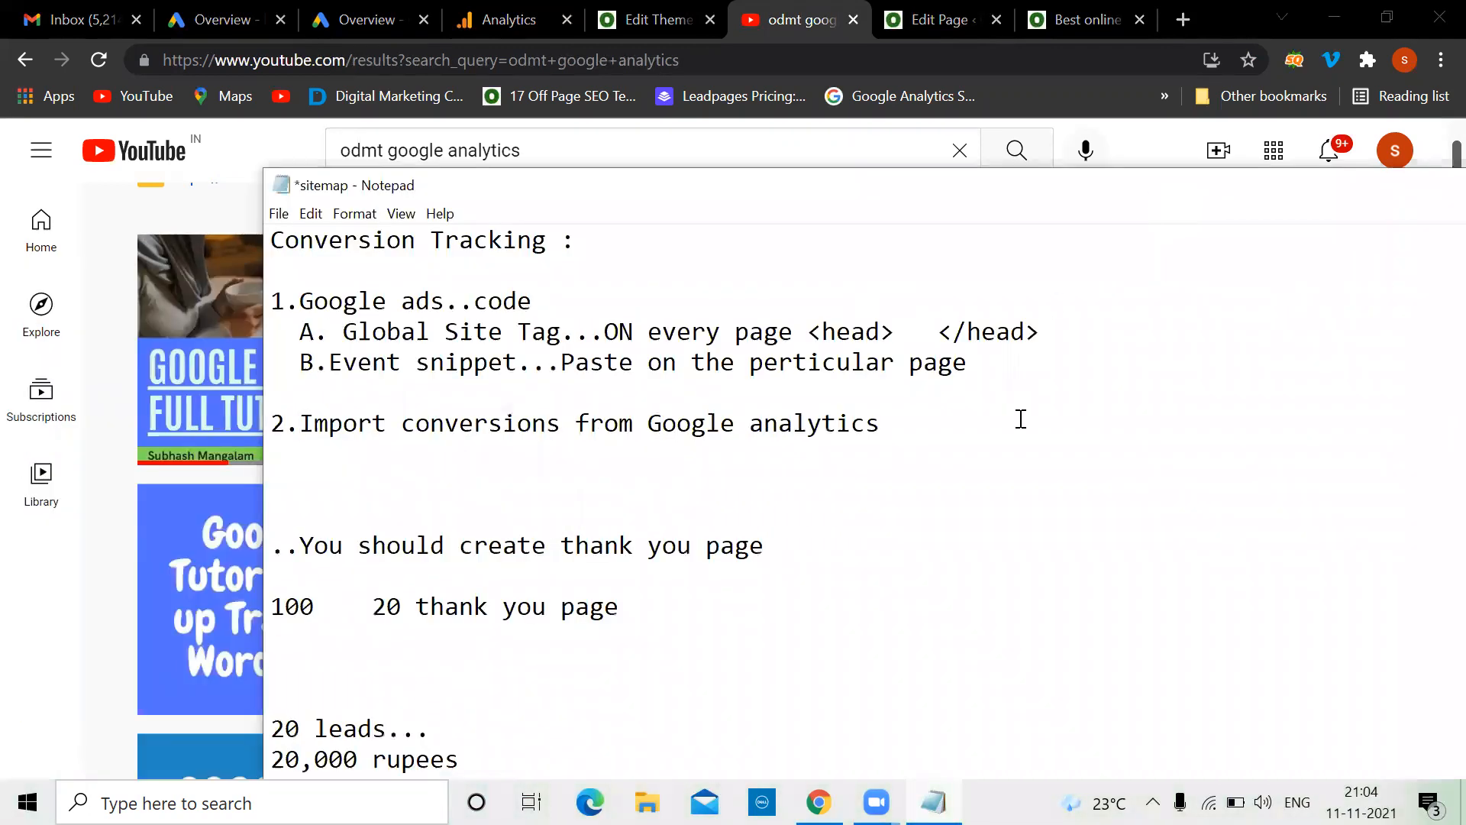
pyautogui.click(933, 429)
pyautogui.press('Return')
pyautogui.press('Return')
pyautogui.press('Return')
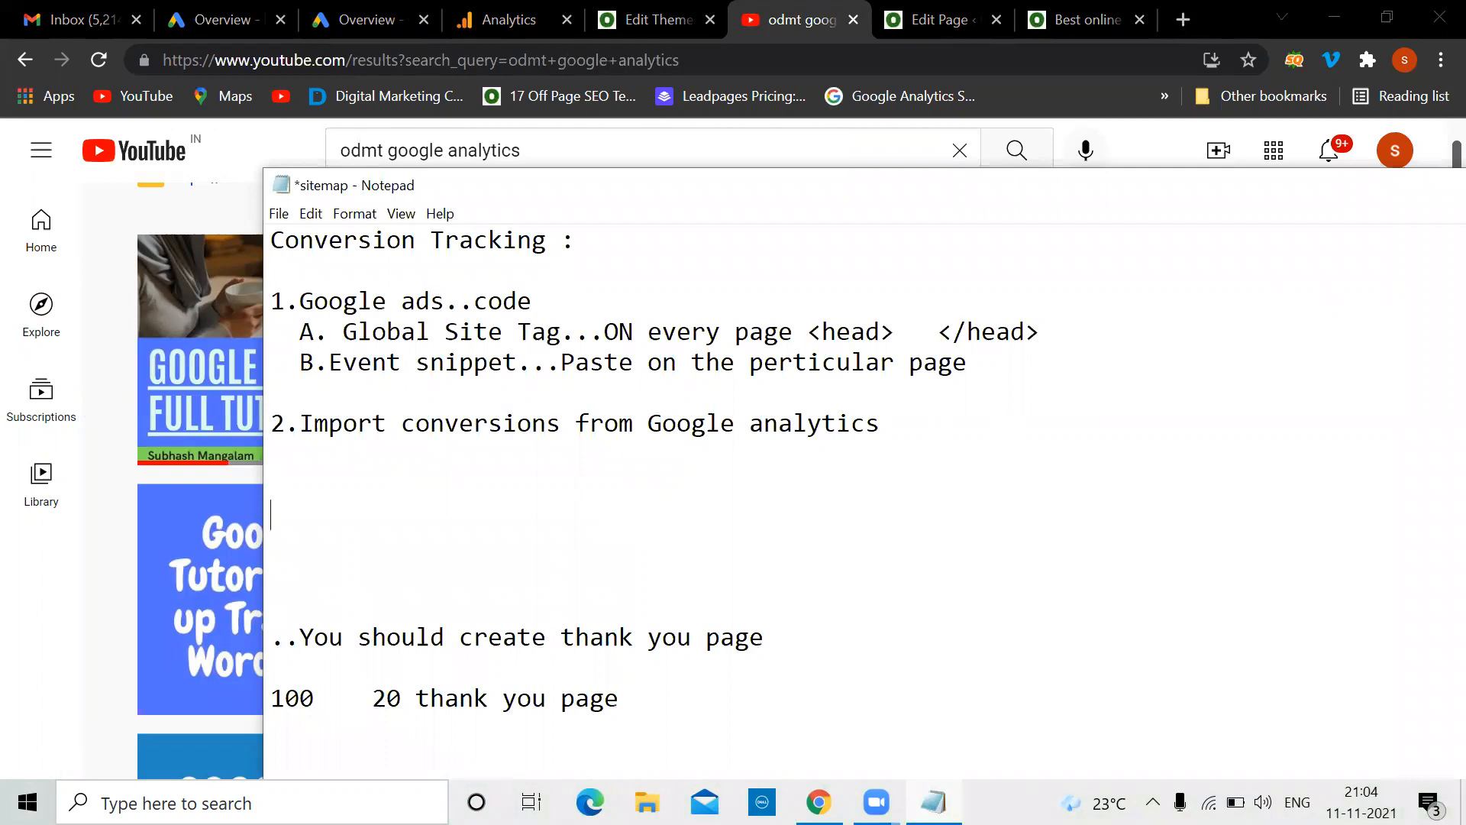
pyautogui.write('UA')
pyautogui.press('Return')
pyautogui.write('GA4..new')
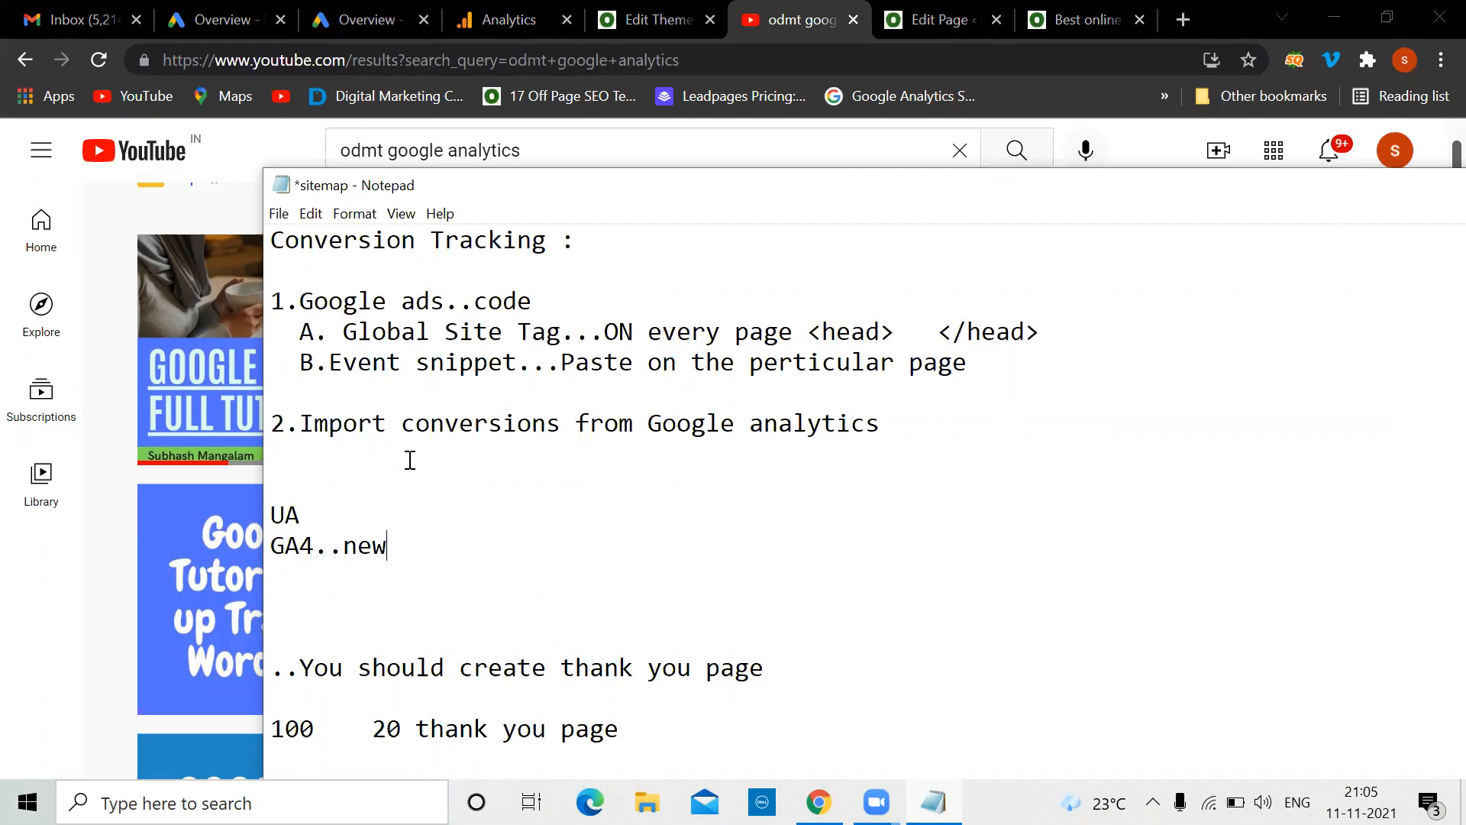
# Highlight the UA line, reposition the notes window, and minimize Notepad
pyautogui.moveTo(297, 514); pyautogui.dragTo(269, 507)
pyautogui.click(321, 542)
pyautogui.moveTo(303, 514); pyautogui.dragTo(268, 513)
pyautogui.moveTo(1369, 185); pyautogui.dragTo(1202, 218)
pyautogui.click(812, 2)
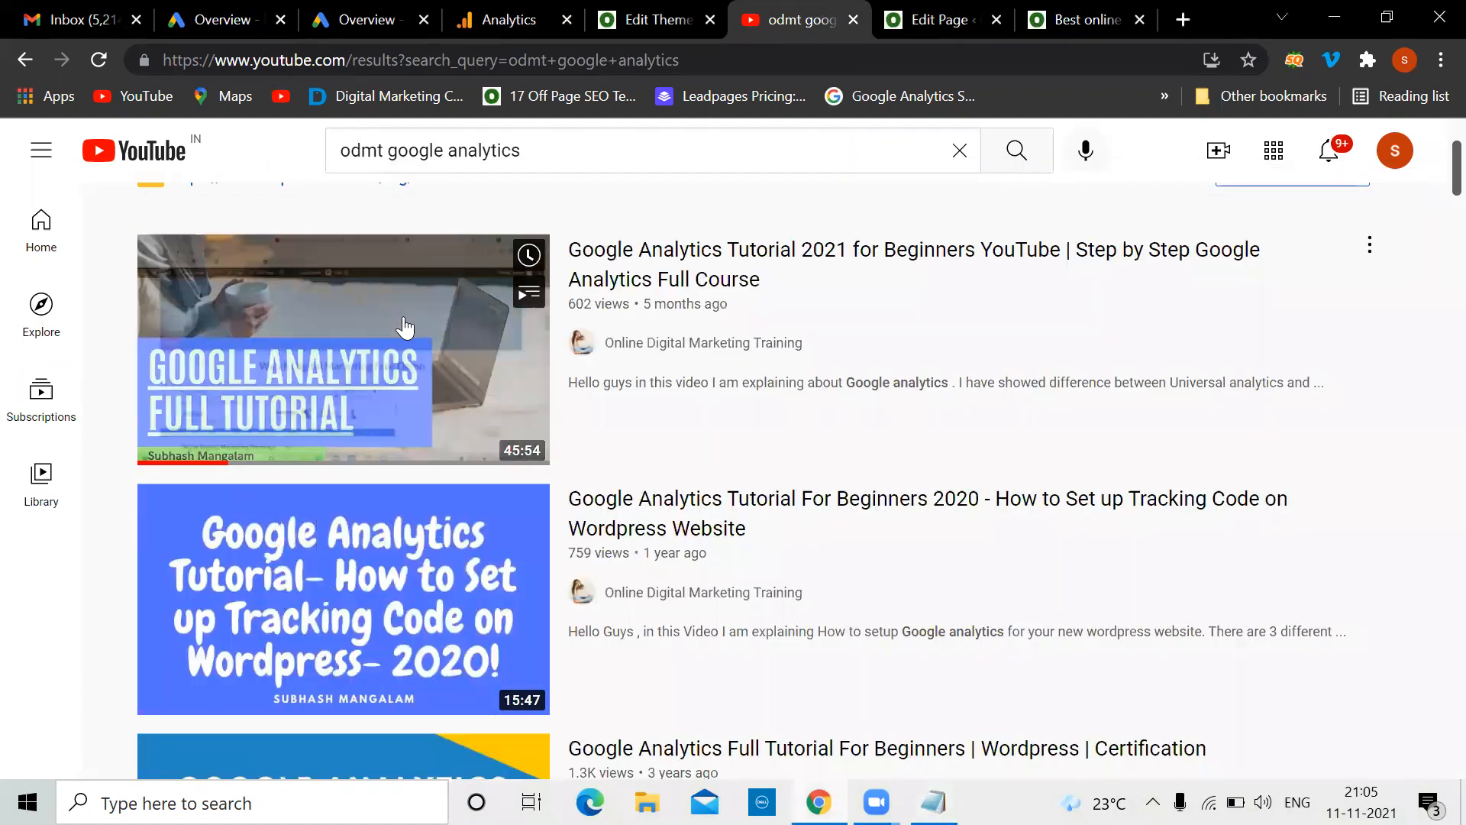
pyautogui.moveTo(405, 327)
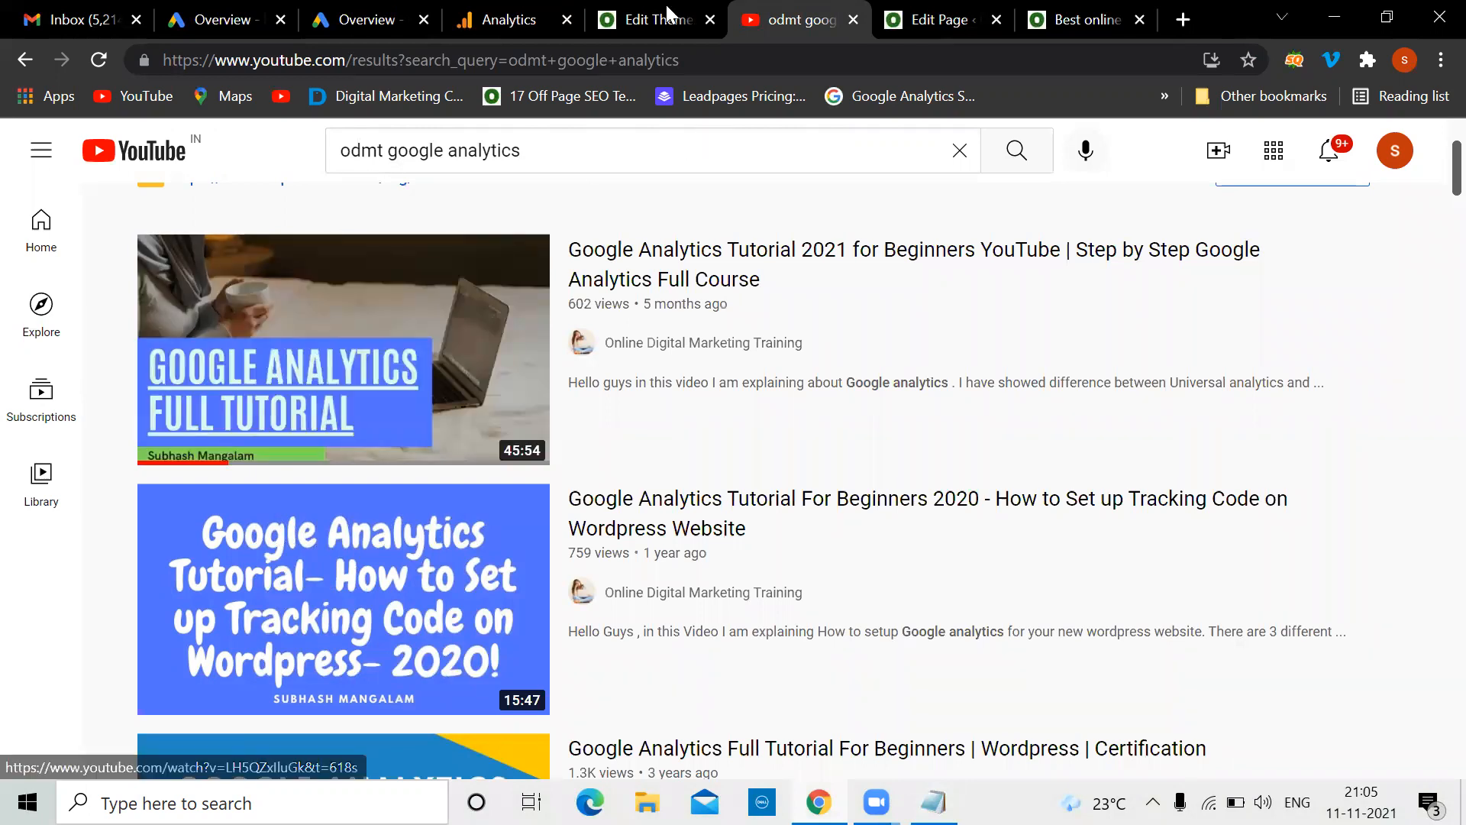
pyautogui.click(934, 802)
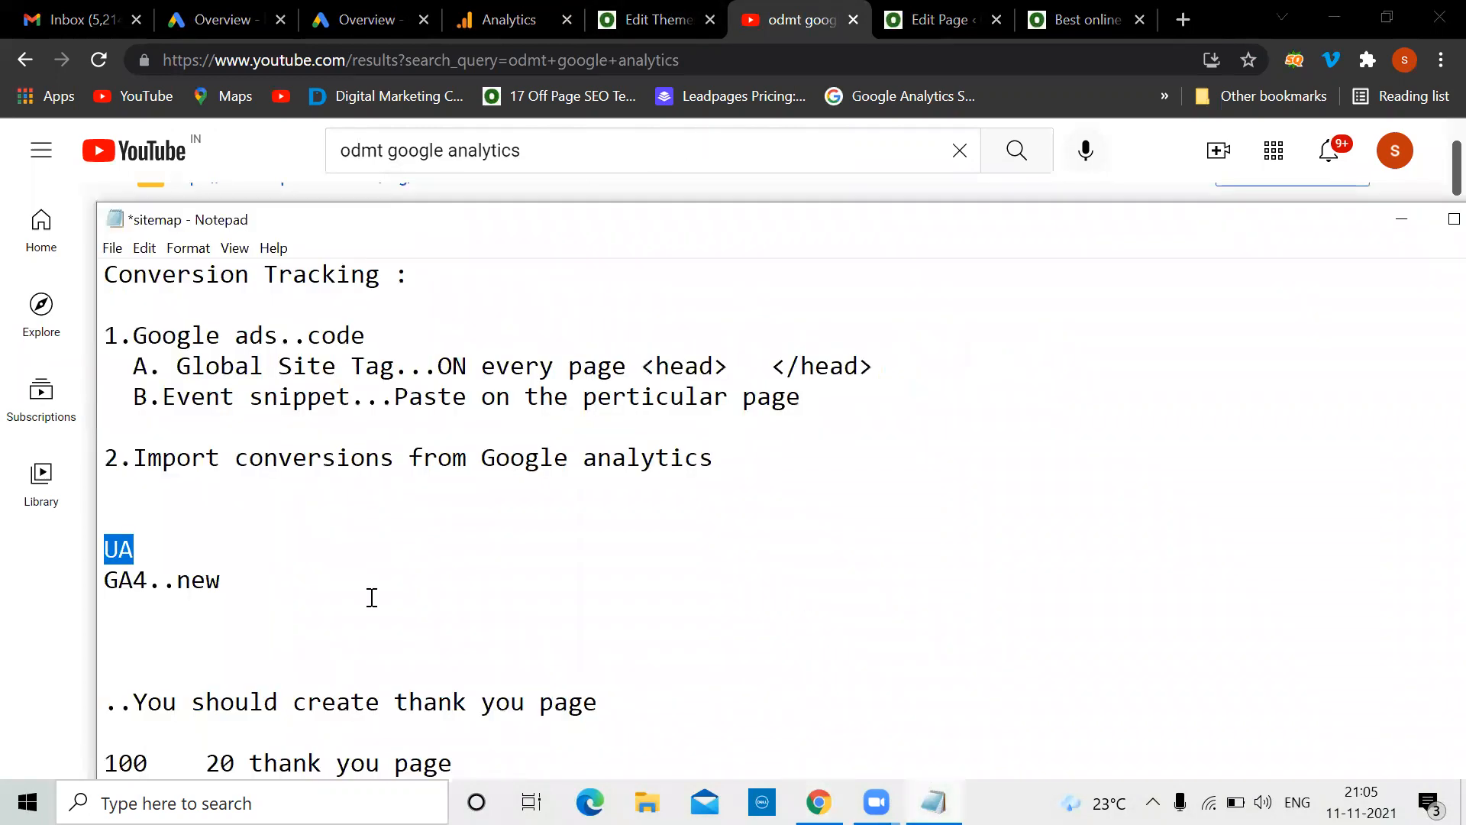
pyautogui.click(163, 551)
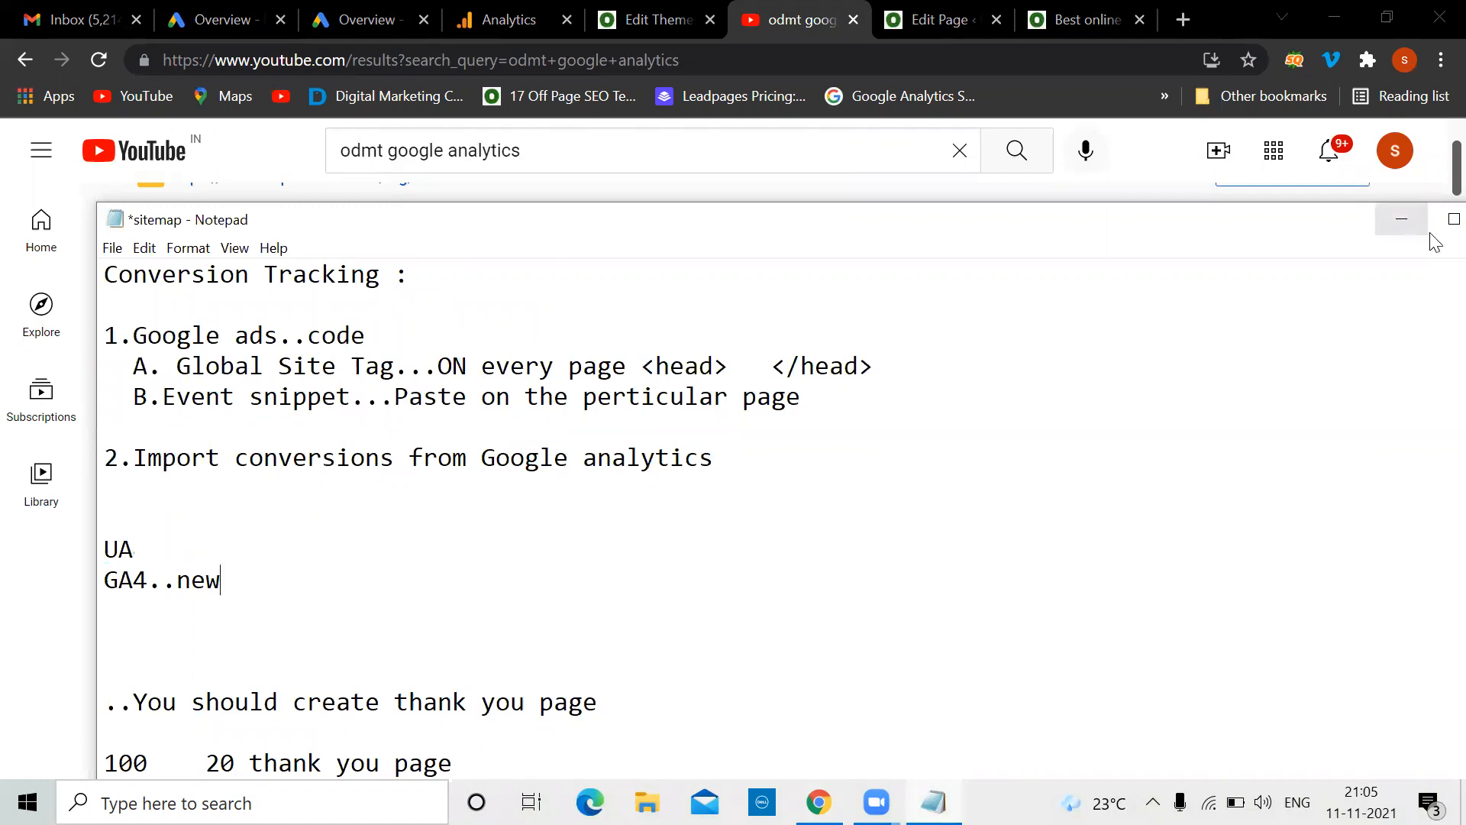
pyautogui.click(1402, 223)
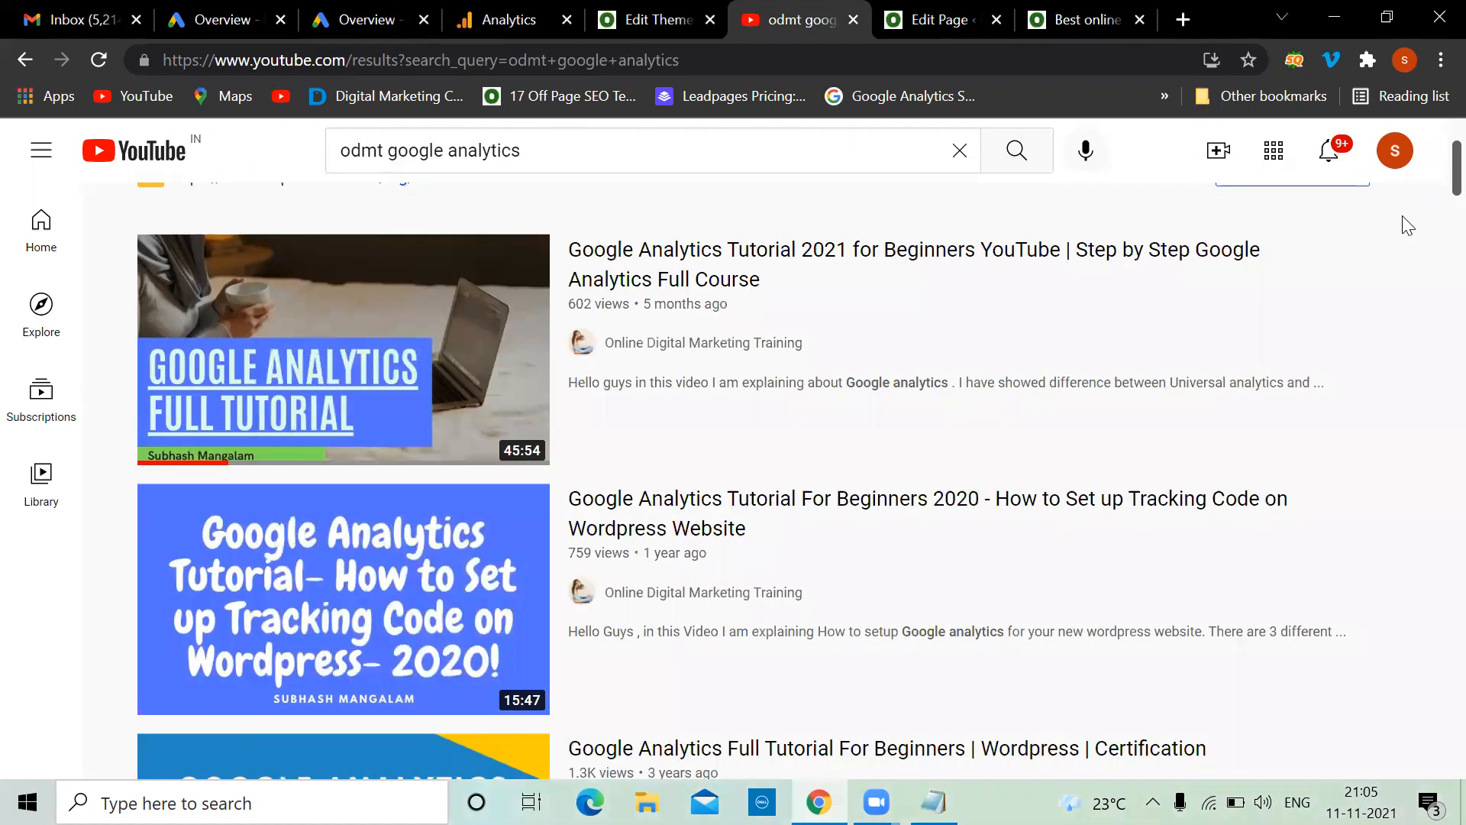
# Open Google Analytics Admin for the ODMT property's All Web Site Data view
pyautogui.click(504, 19)
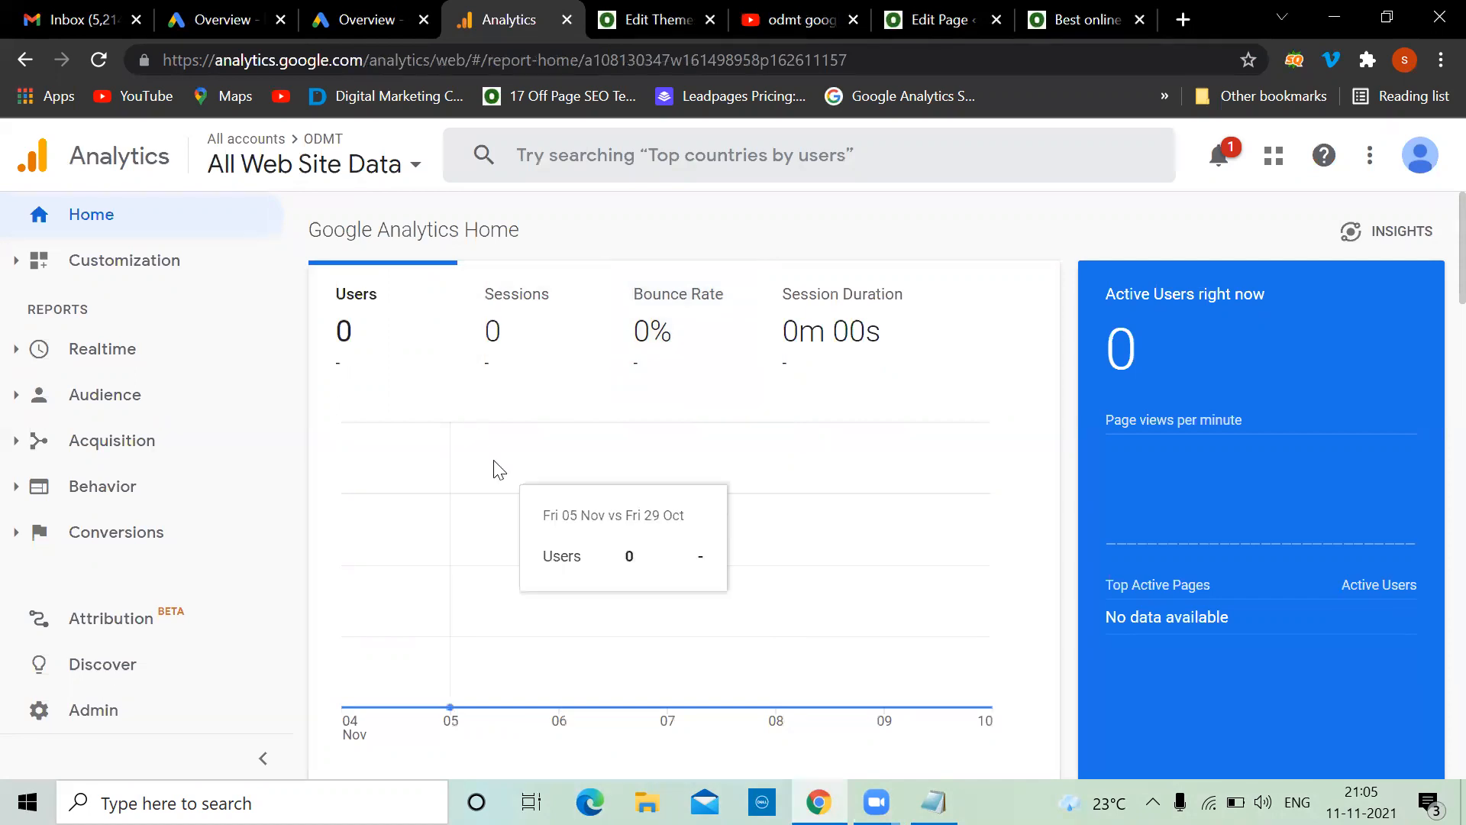
pyautogui.moveTo(356, 13)
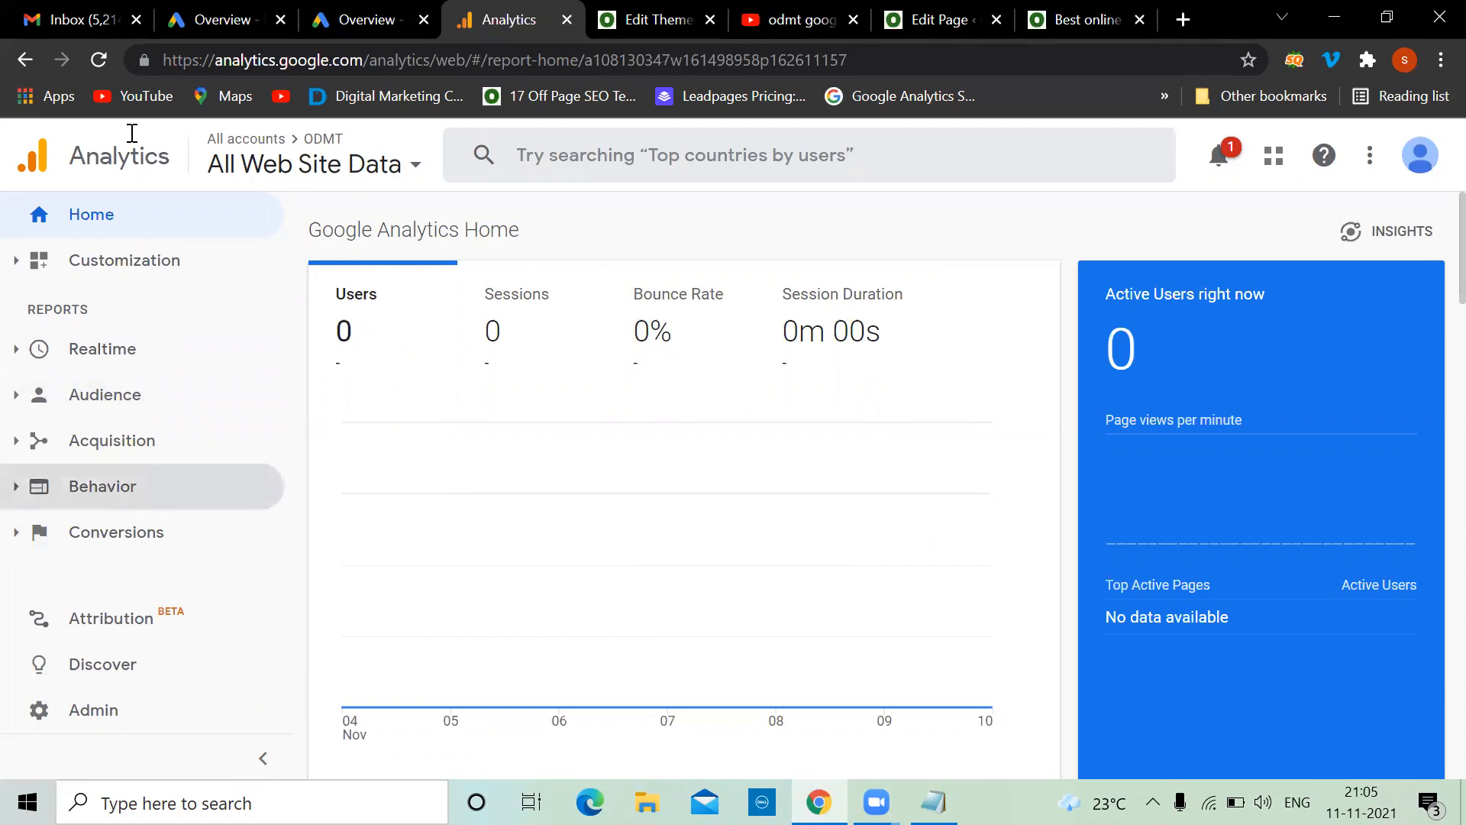
pyautogui.click(136, 715)
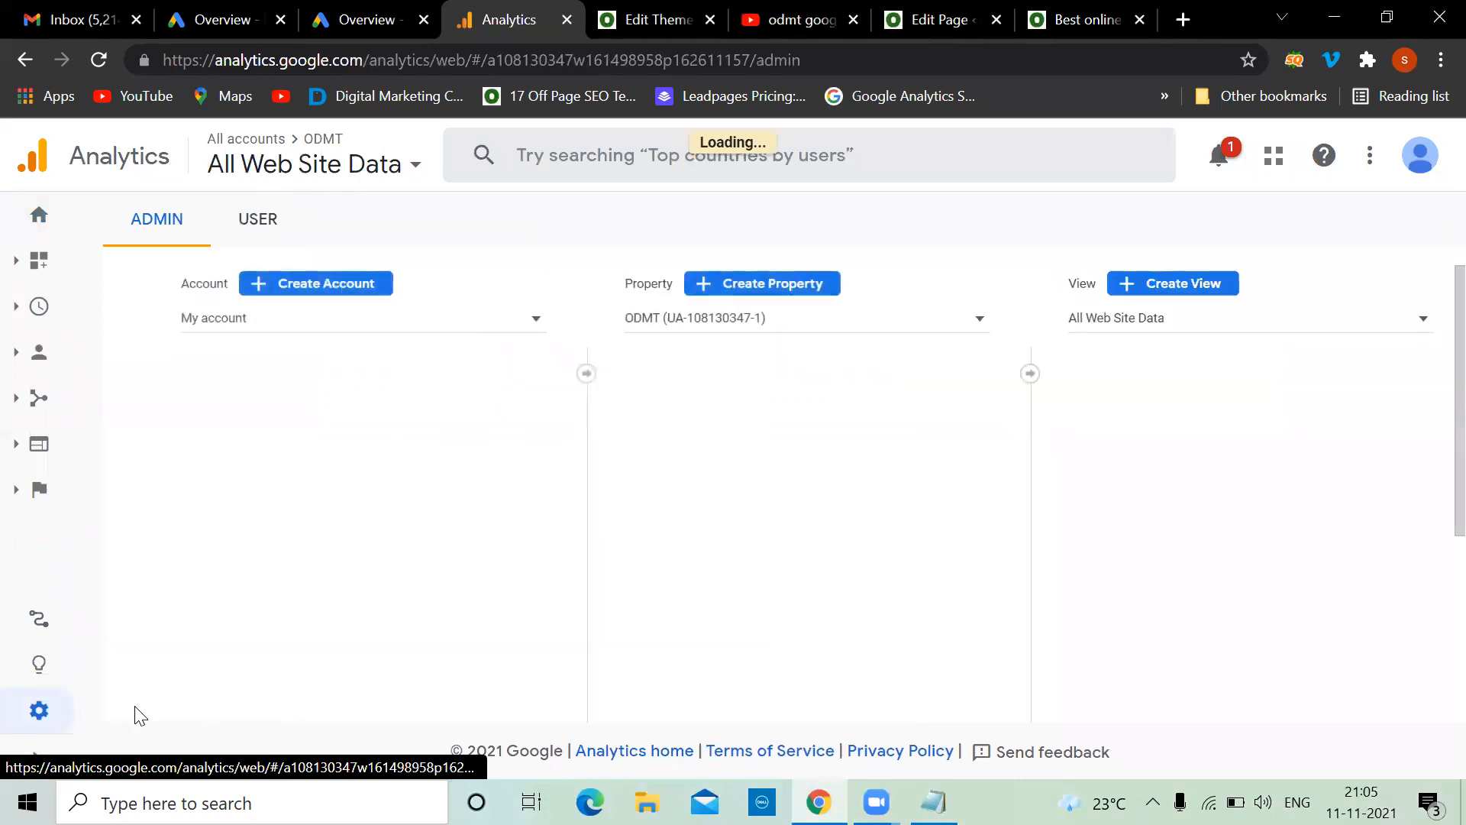
pyautogui.click(1249, 447)
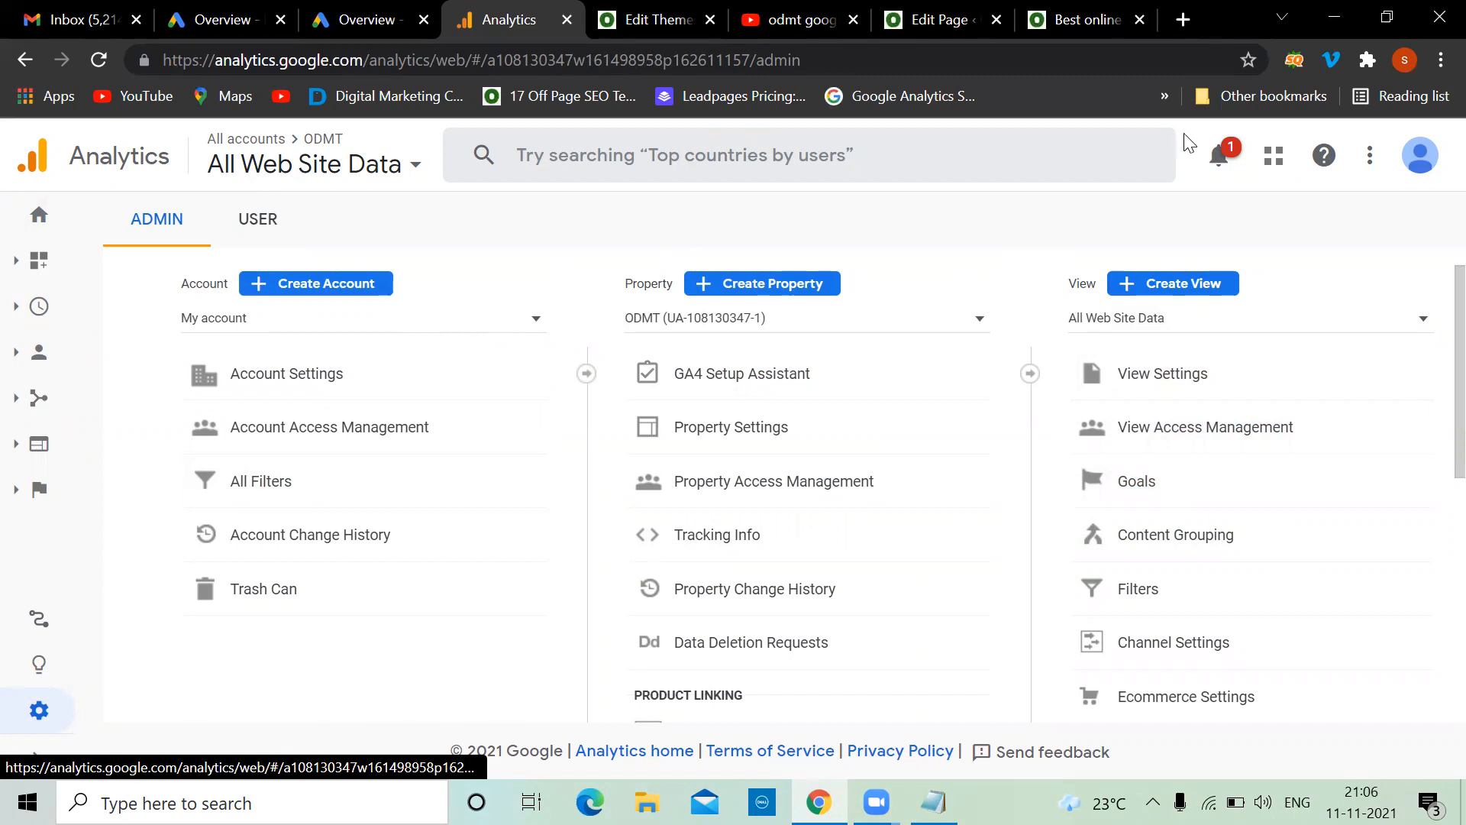
# Open the view's Goals list and scroll through its 20 goals
pyautogui.click(1136, 482)
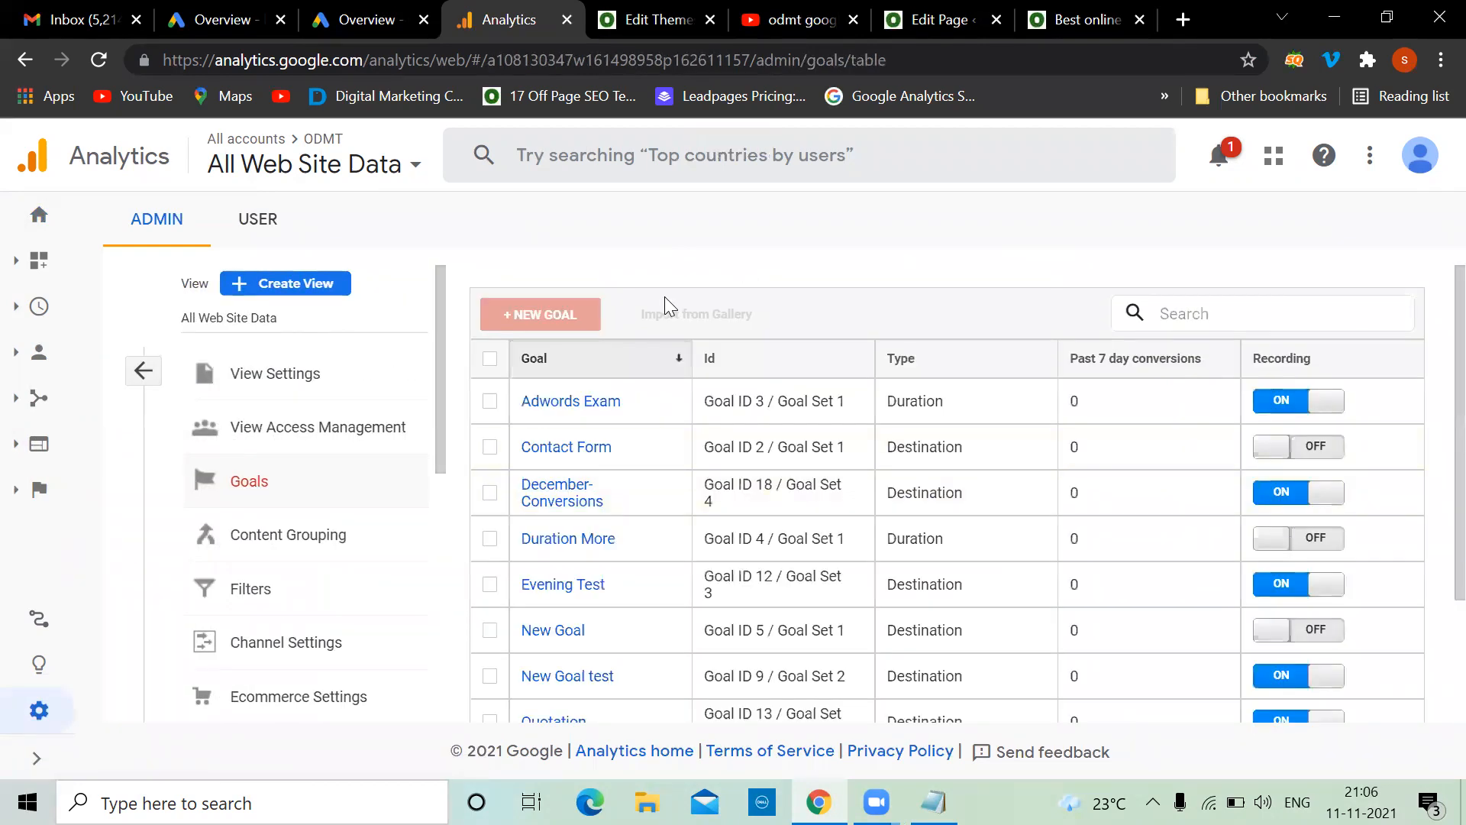
pyautogui.scroll(-2, 610, 542)
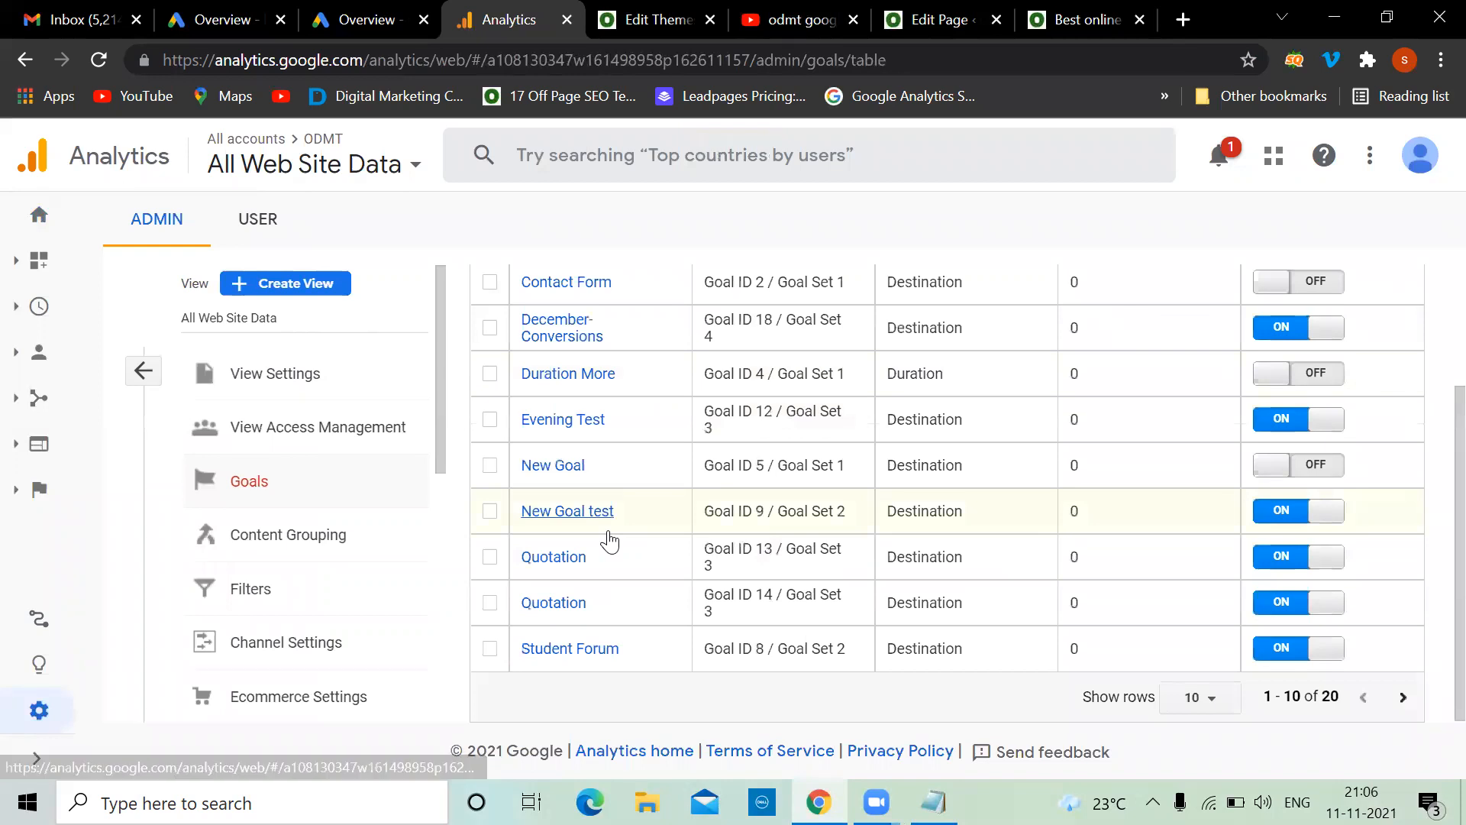
pyautogui.scroll(2, 608, 539)
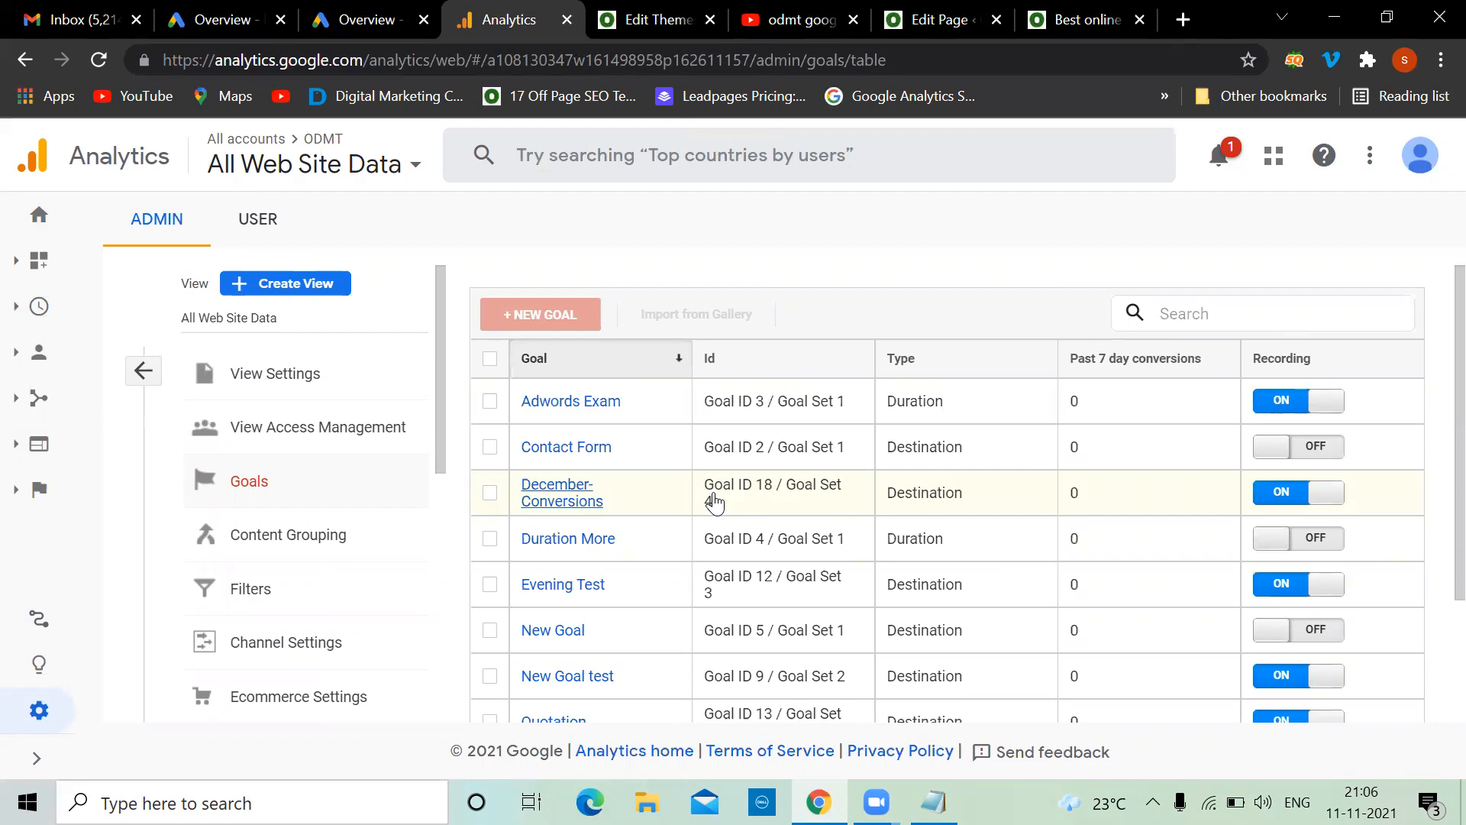
pyautogui.scroll(-2, 715, 502)
pyautogui.scroll(2, 714, 502)
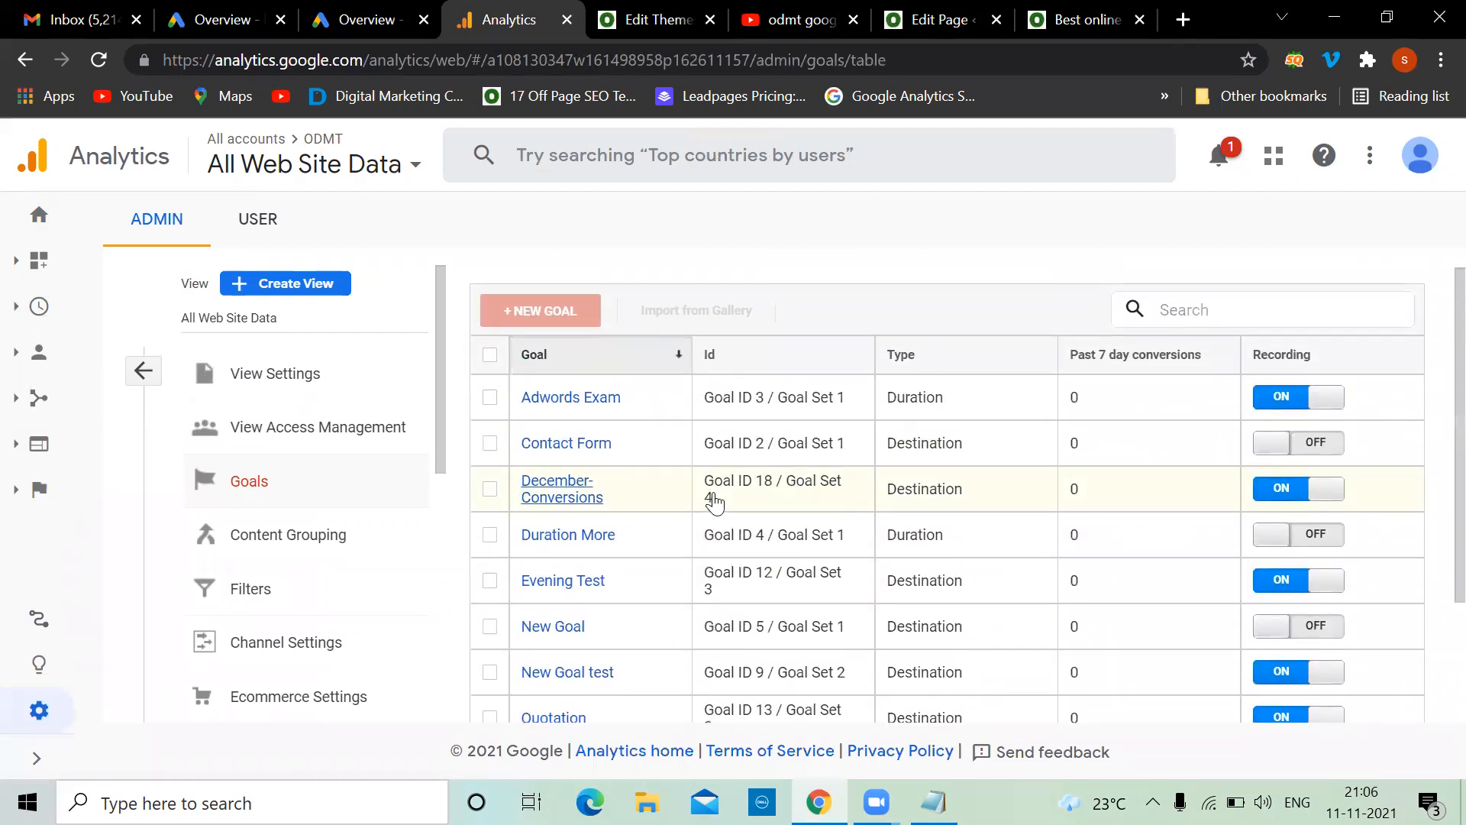
pyautogui.scroll(-2, 715, 502)
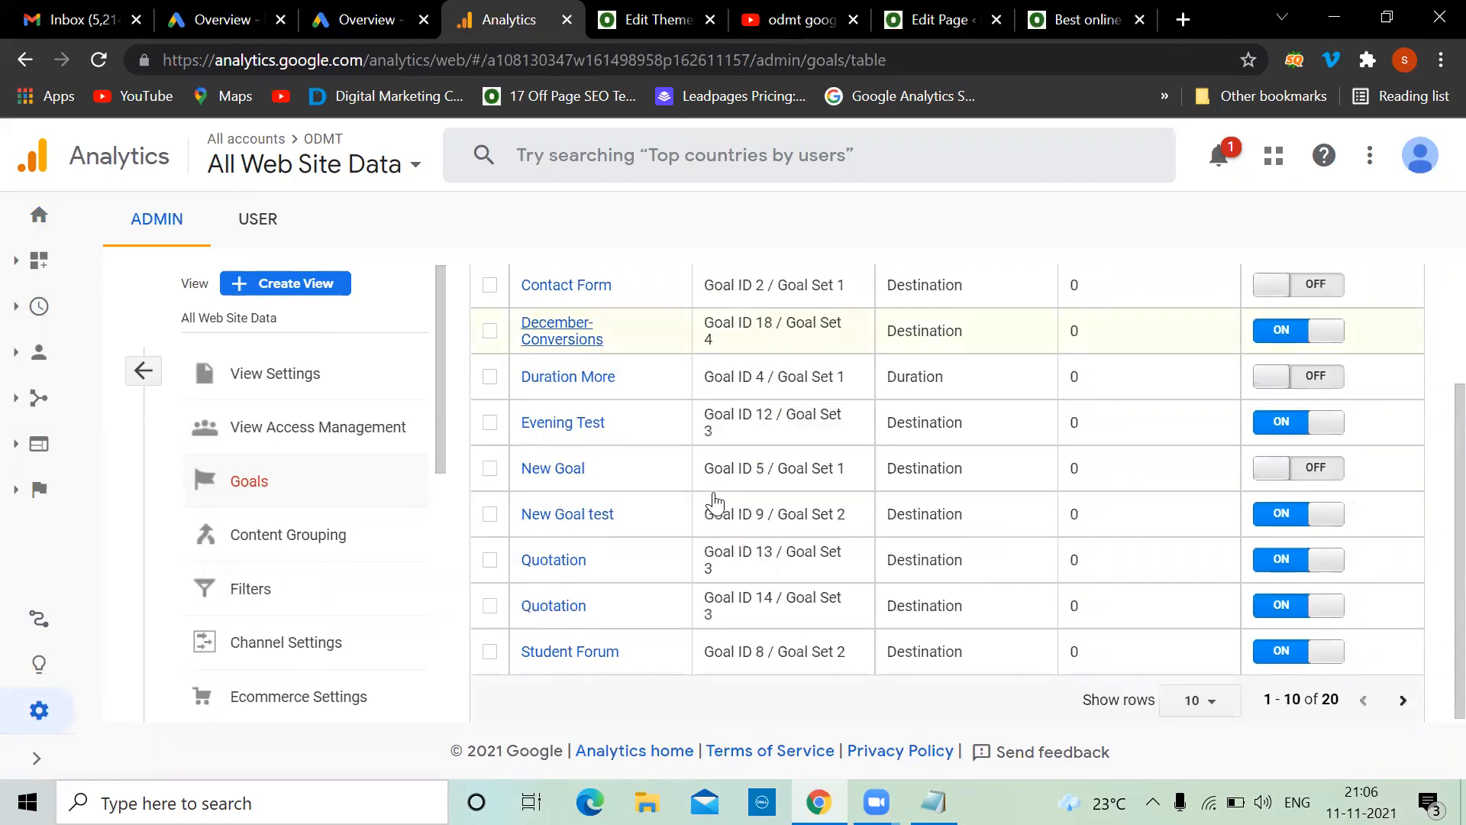
pyautogui.scroll(2, 715, 502)
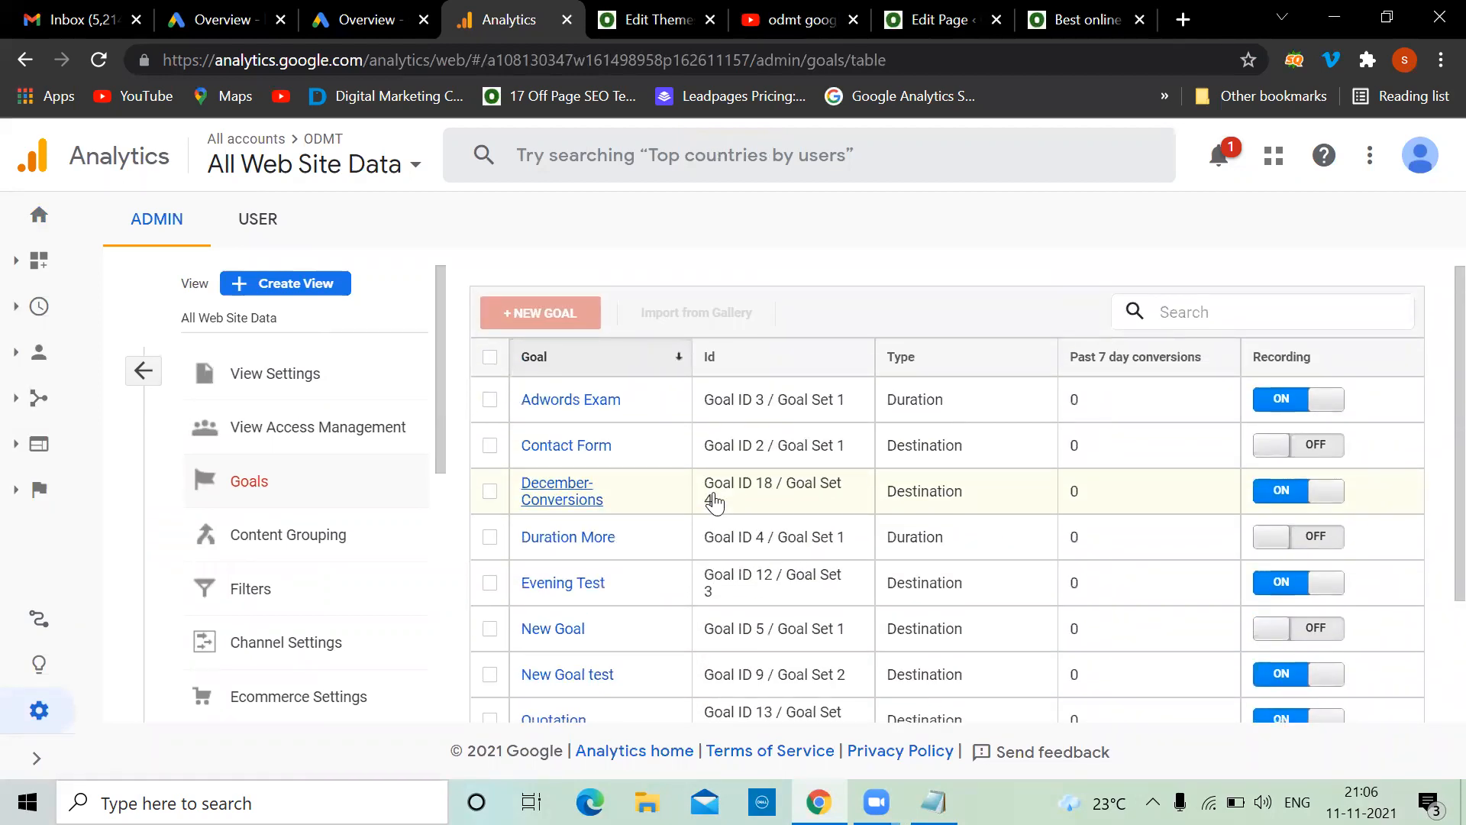
# Switch between the notes and the browser, ending back on the Analytics goals
pyautogui.hotkey('alt', 'Tab')
pyautogui.hotkey('alt', 'Tab')
pyautogui.click(820, 802)
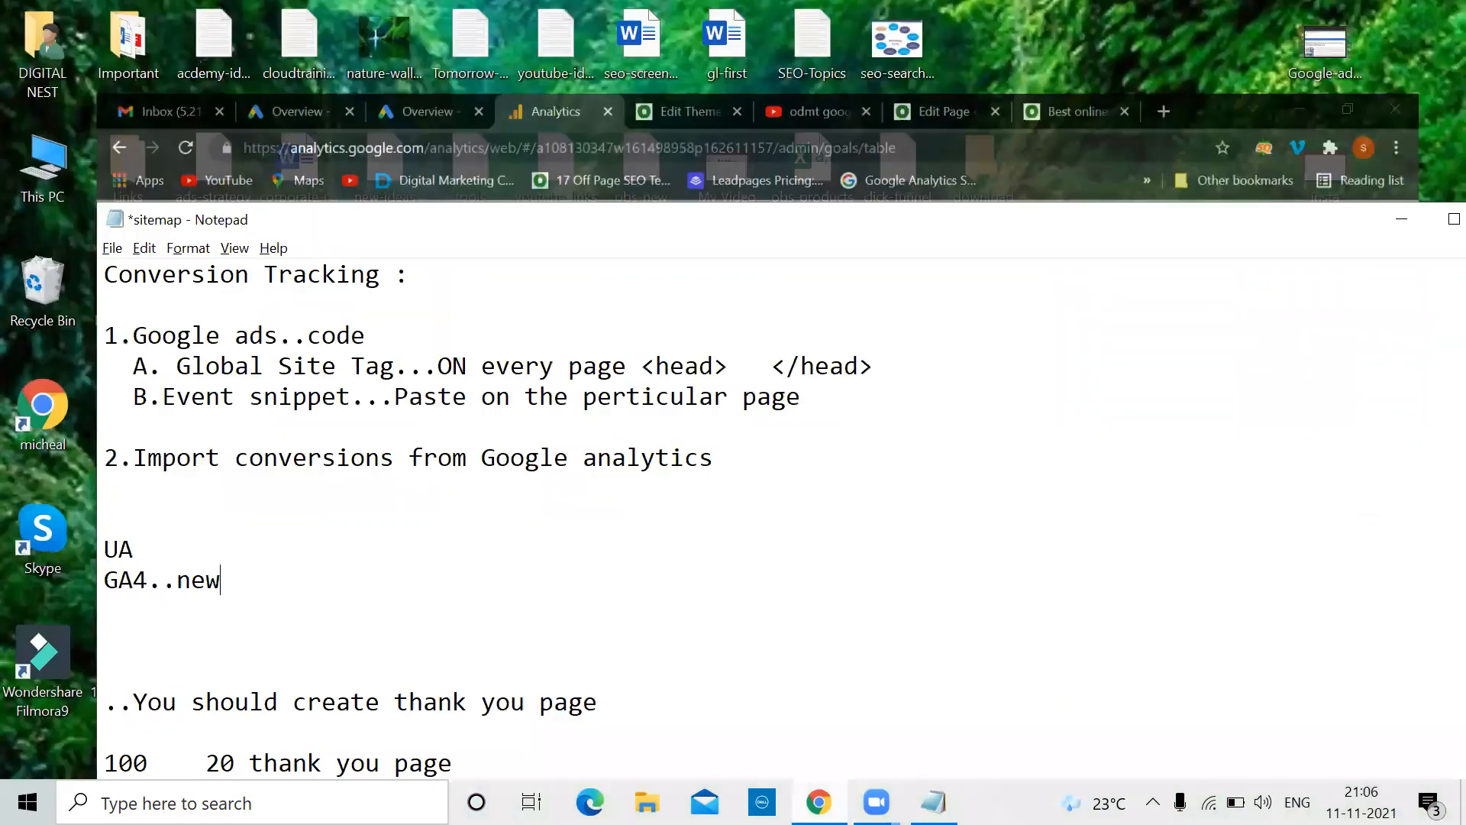
pyautogui.click(819, 802)
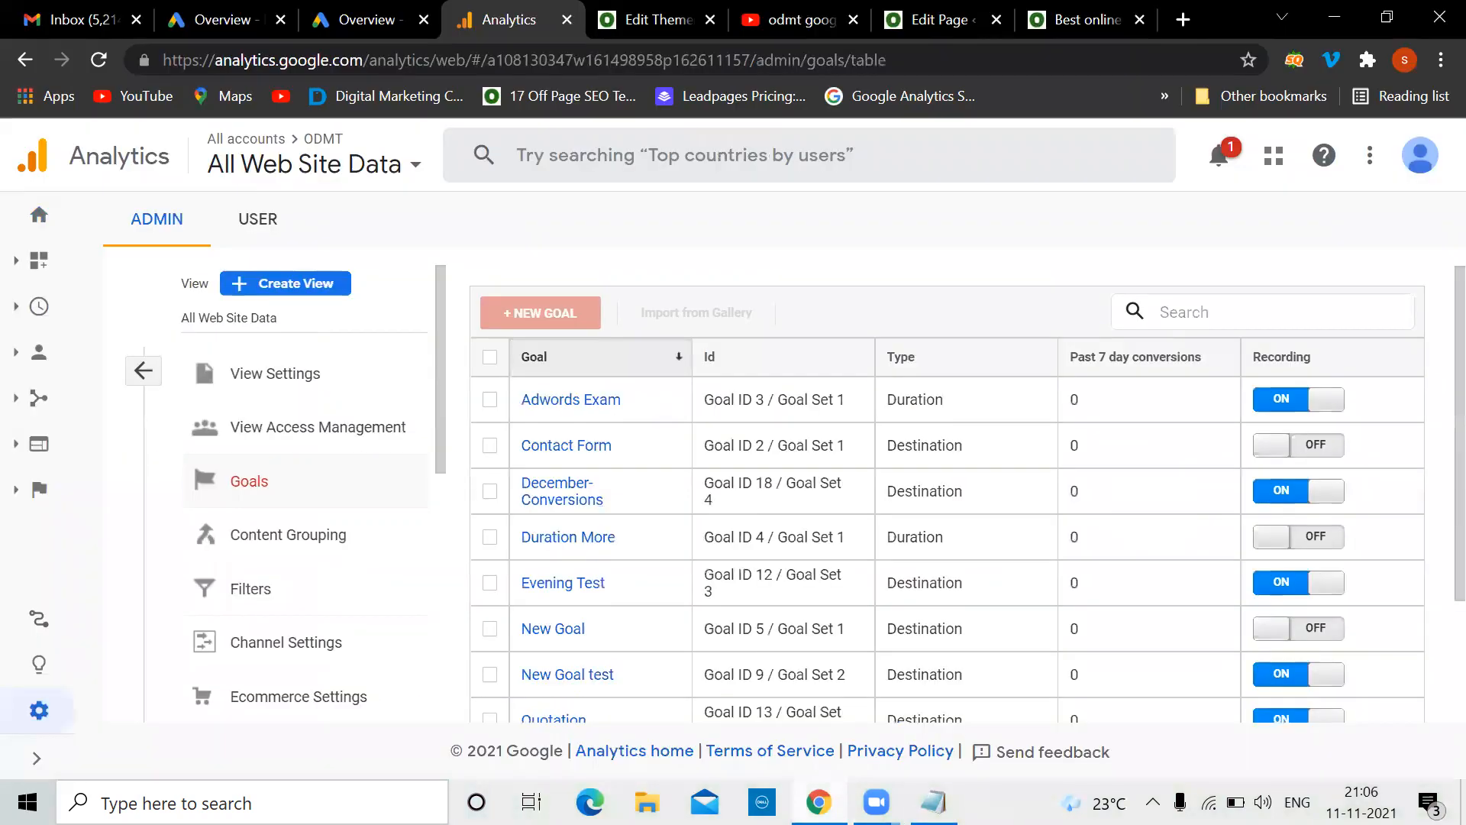
pyautogui.moveTo(819, 802)
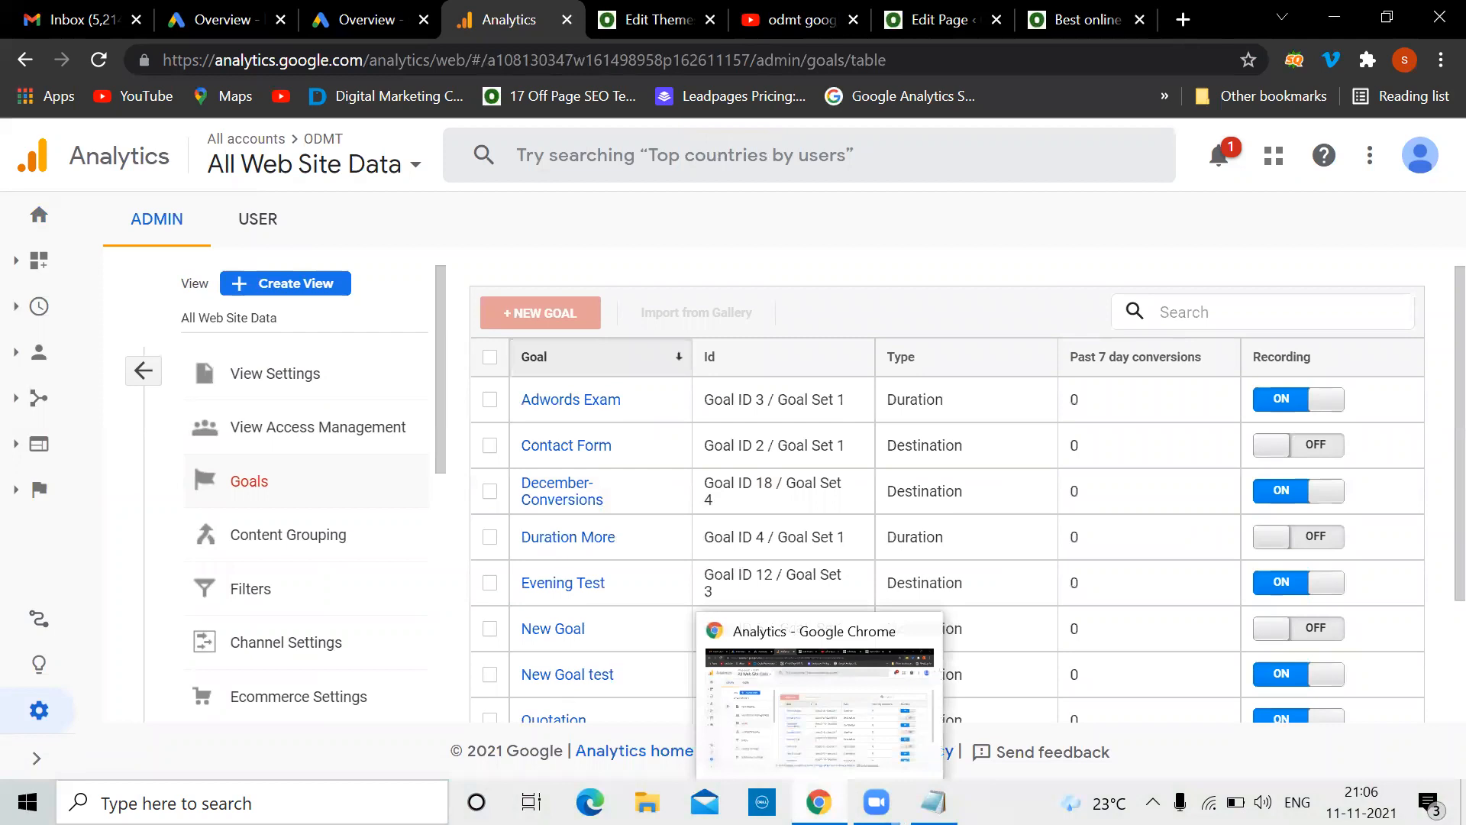
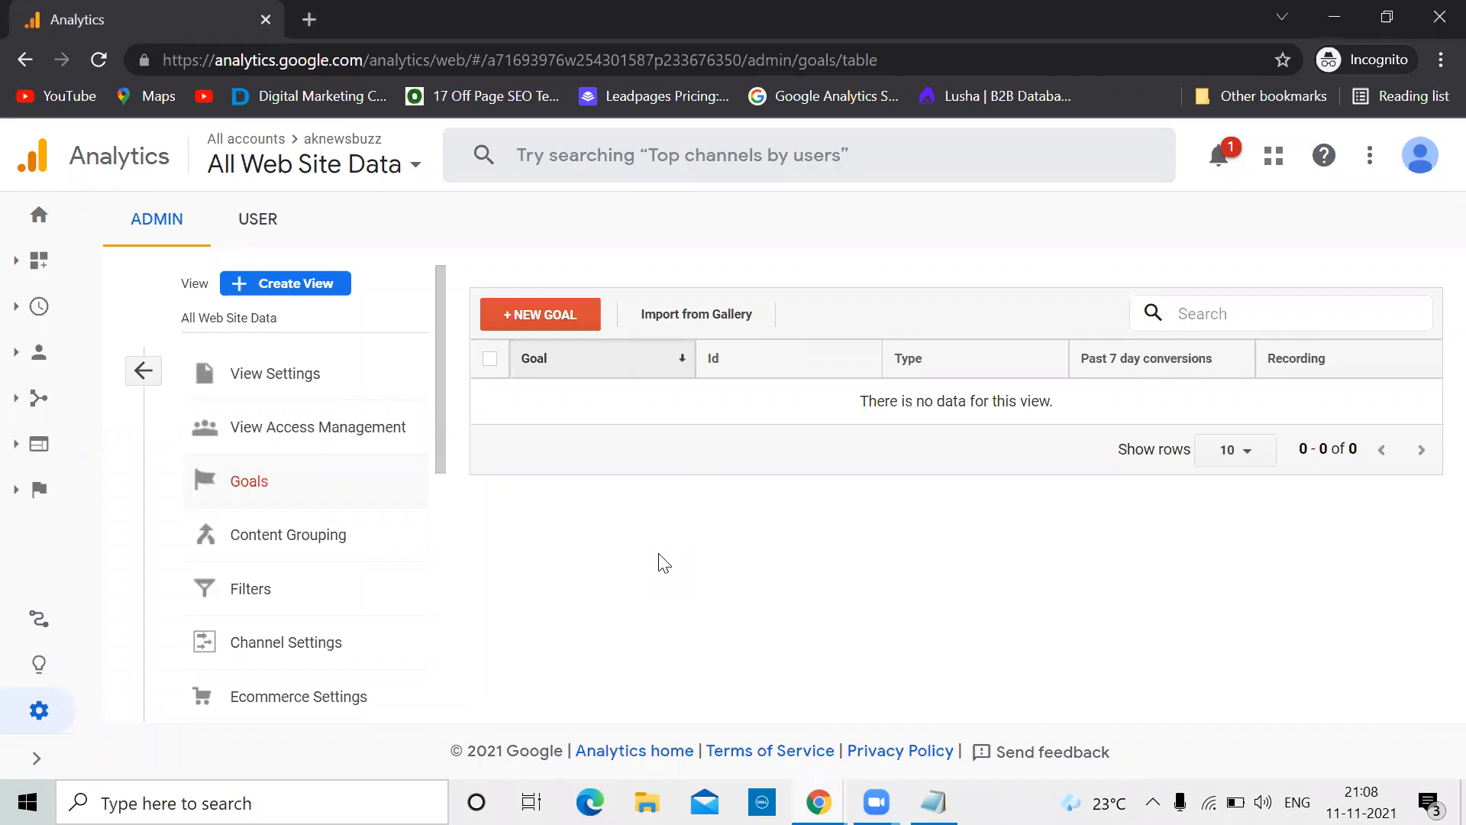
# Switch between browser windows, ending on the one with the empty Goals table
pyautogui.moveTo(818, 802)
pyautogui.click(696, 706)
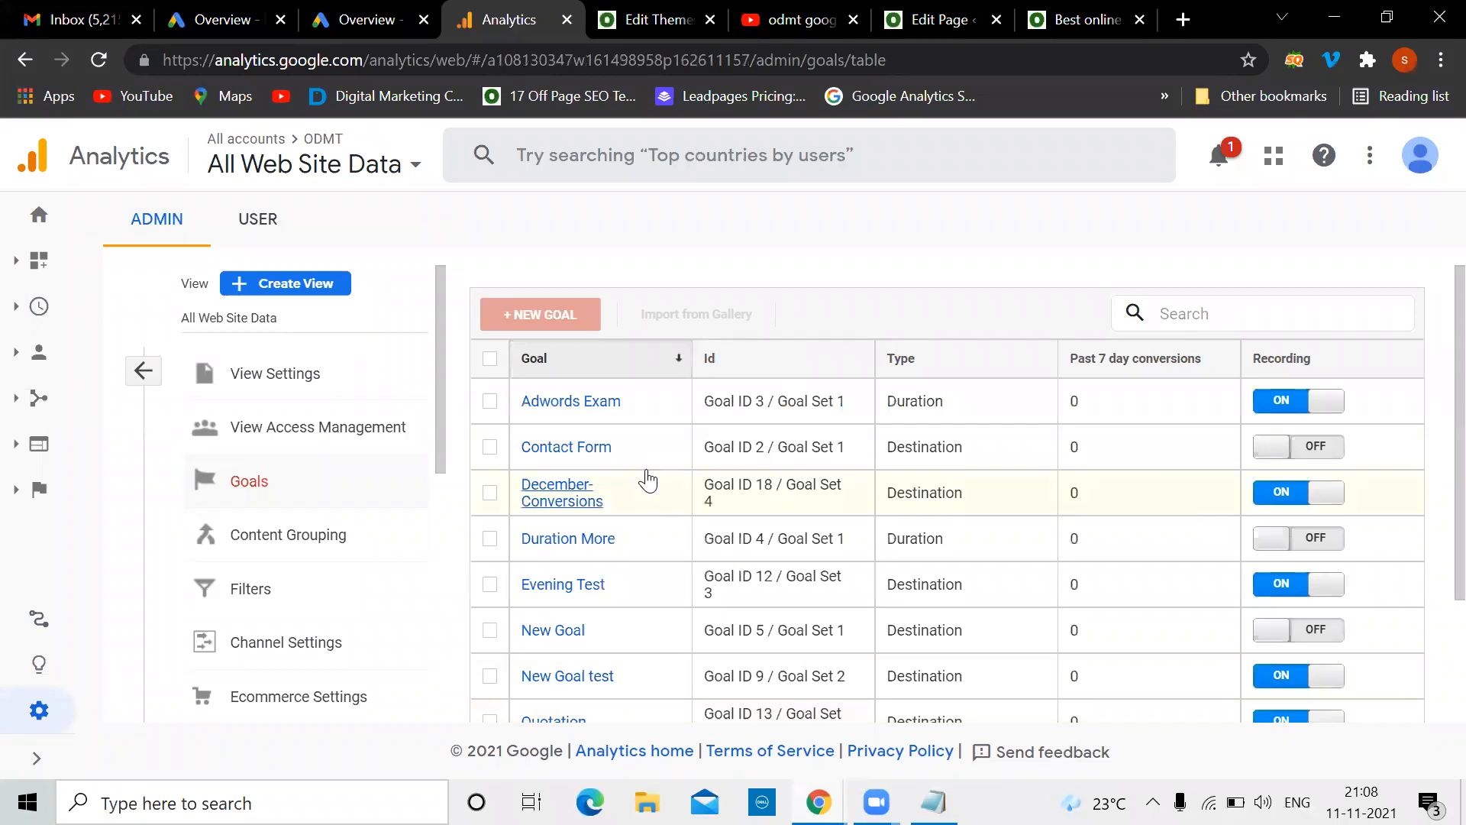
pyautogui.moveTo(818, 801)
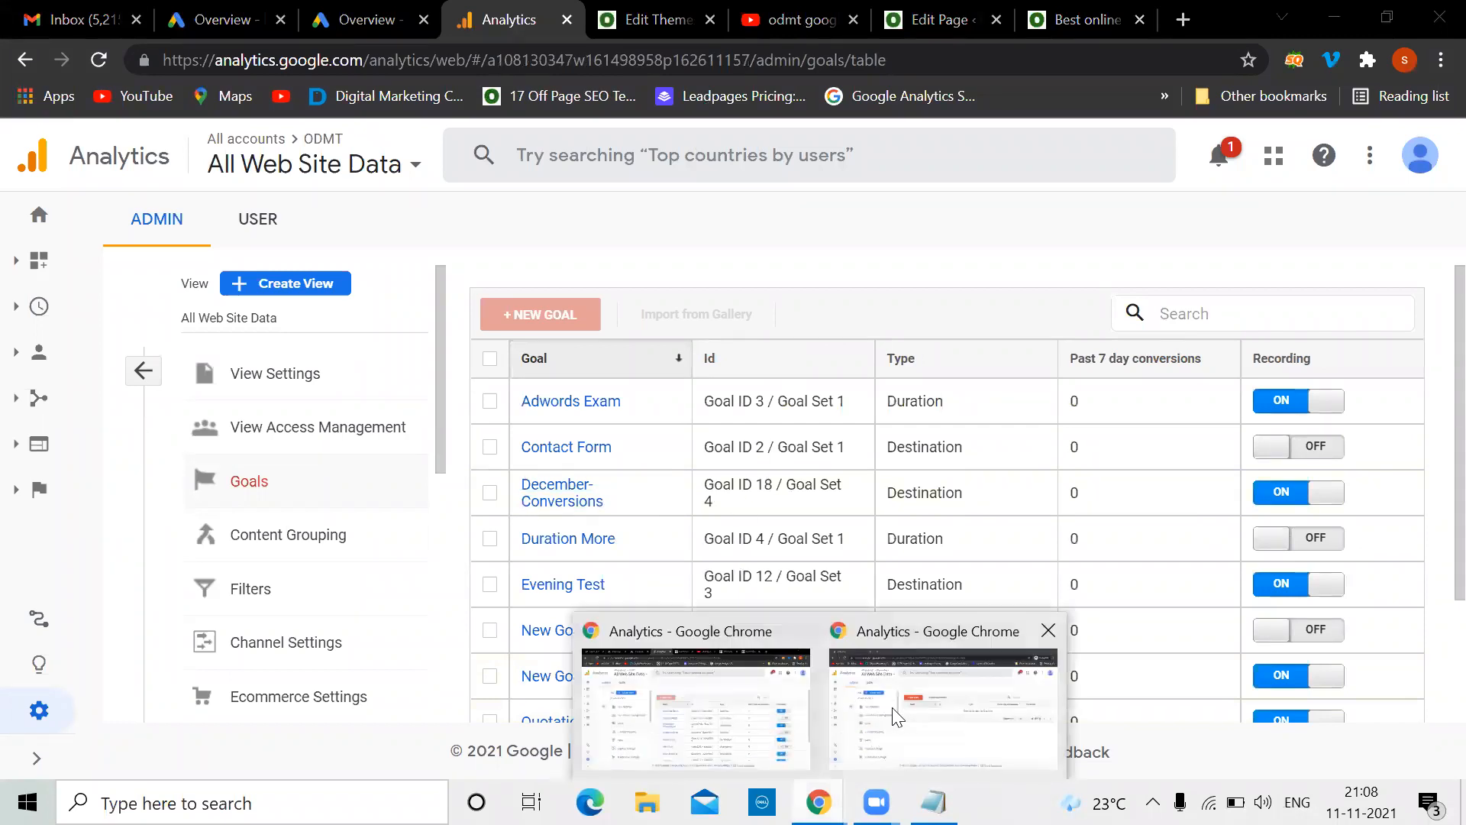
pyautogui.click(898, 717)
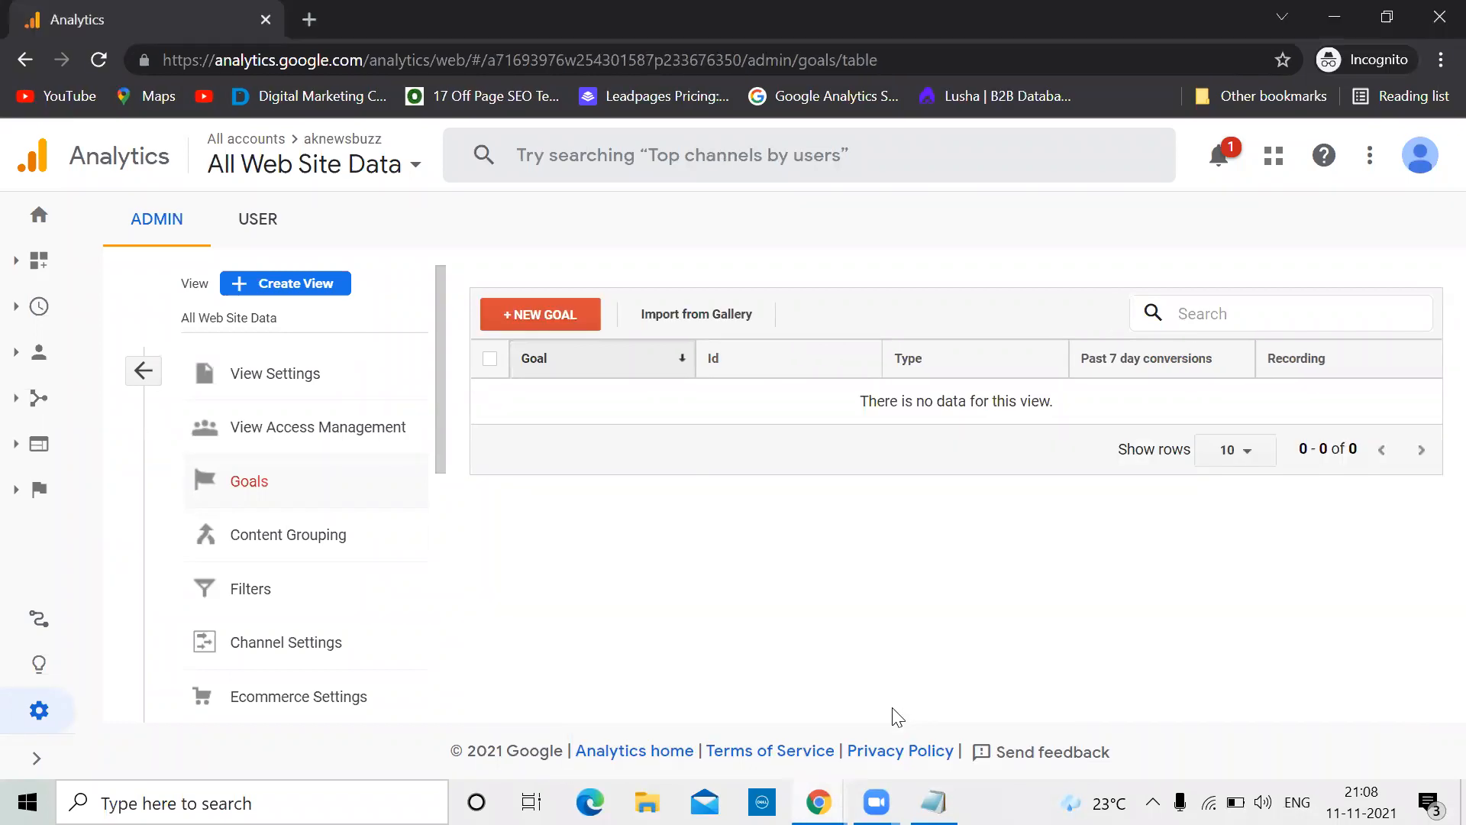
# Start a new goal and browse the list of goal templates
pyautogui.click(555, 321)
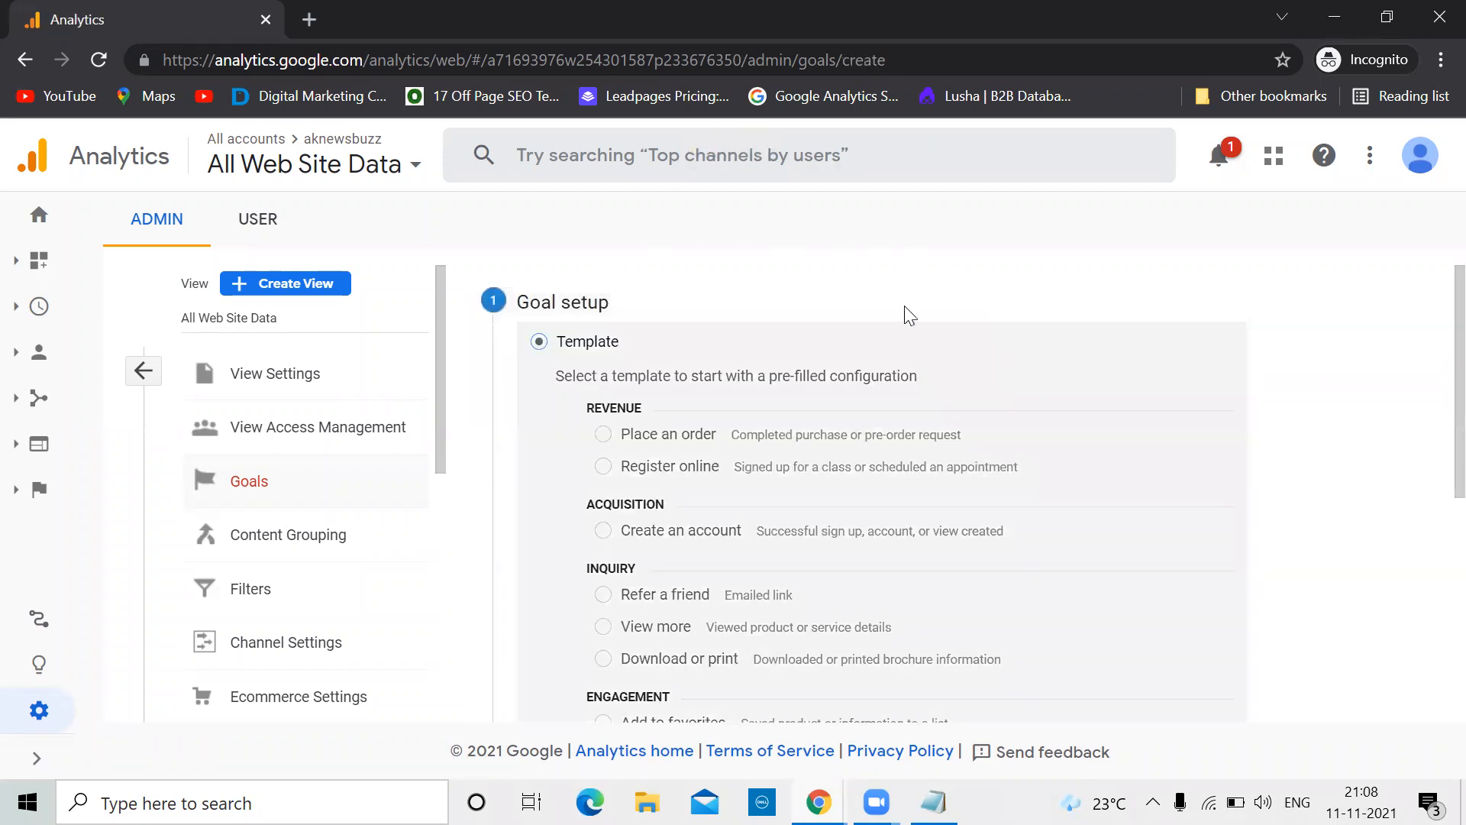
pyautogui.scroll(-1, 985, 321)
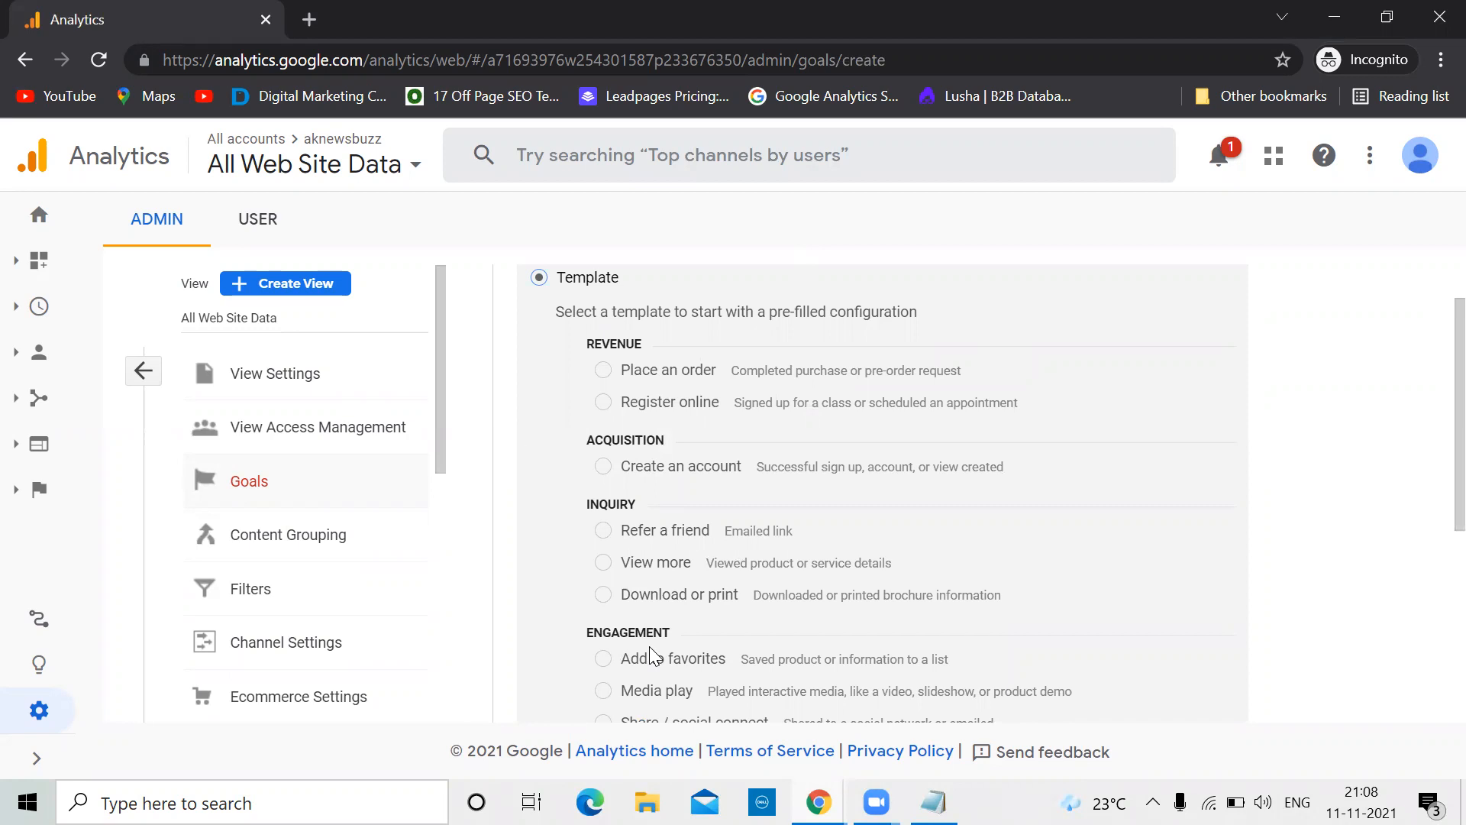
pyautogui.scroll(-1, 869, 529)
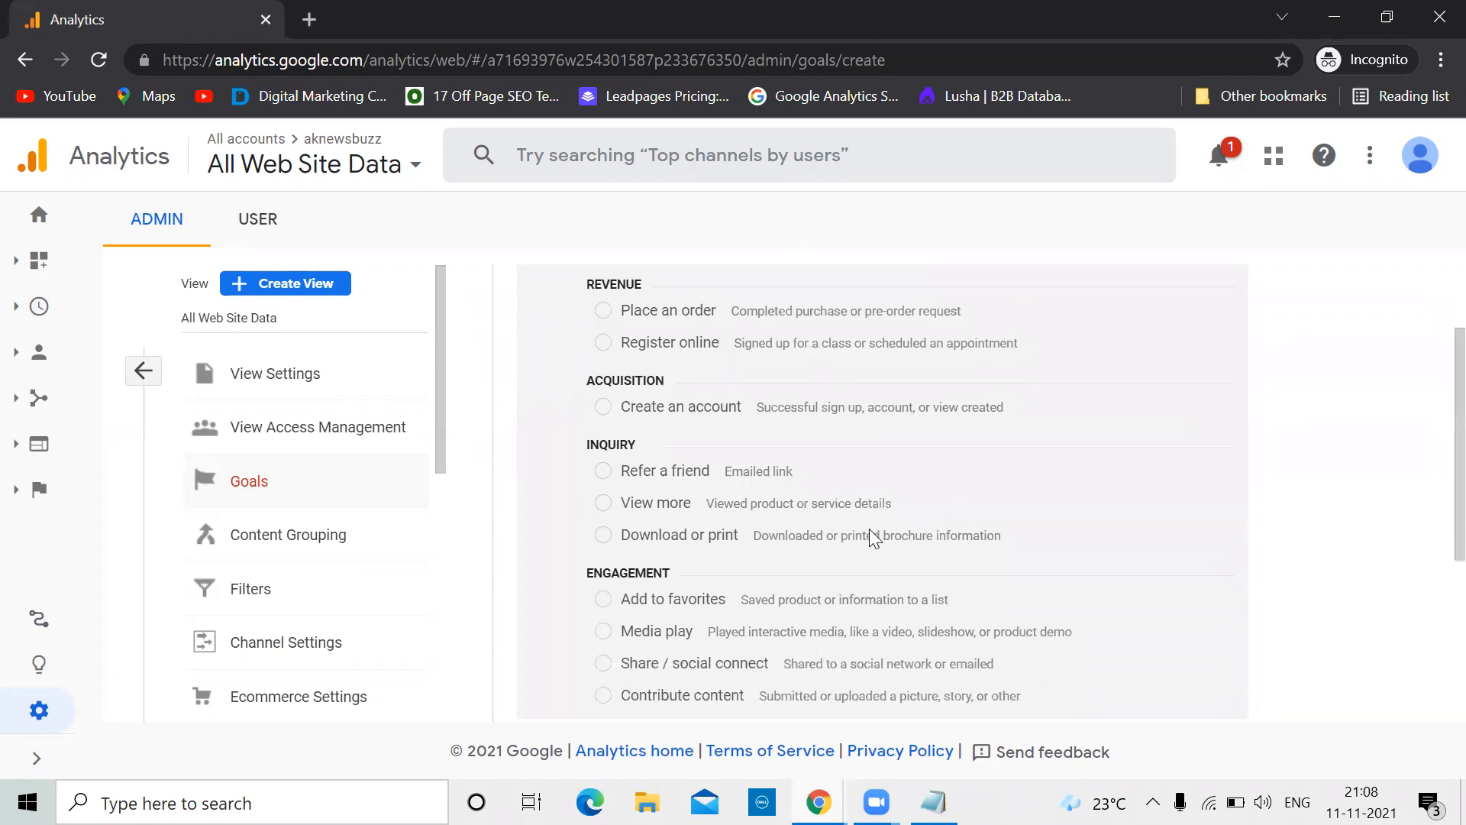
pyautogui.scroll(2, 869, 529)
pyautogui.scroll(-2, 869, 529)
pyautogui.scroll(-1, 869, 529)
pyautogui.scroll(3, 869, 528)
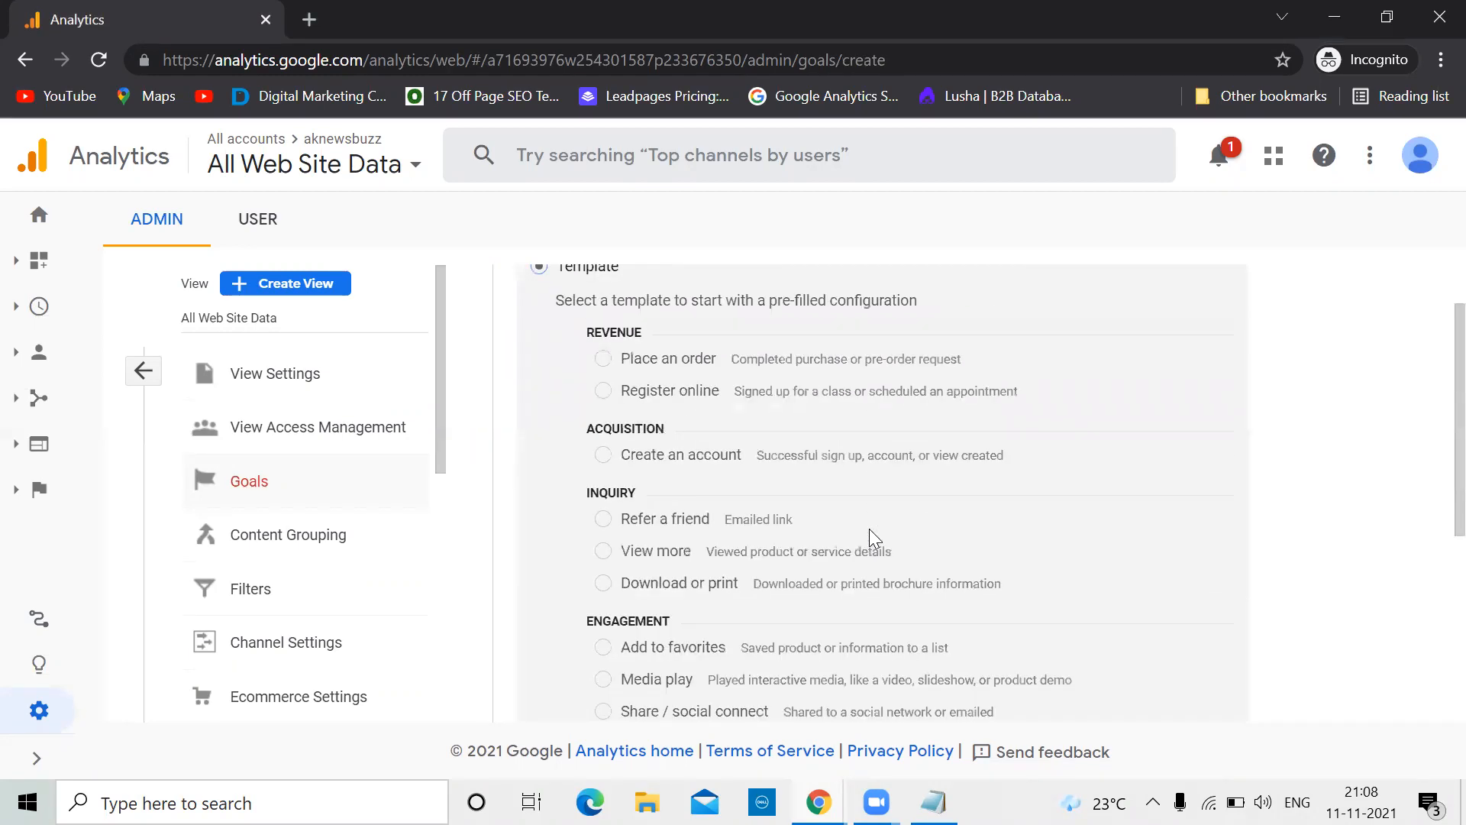
pyautogui.scroll(-1, 869, 529)
pyautogui.scroll(-2, 869, 530)
pyautogui.scroll(-1, 869, 528)
pyautogui.scroll(2, 869, 528)
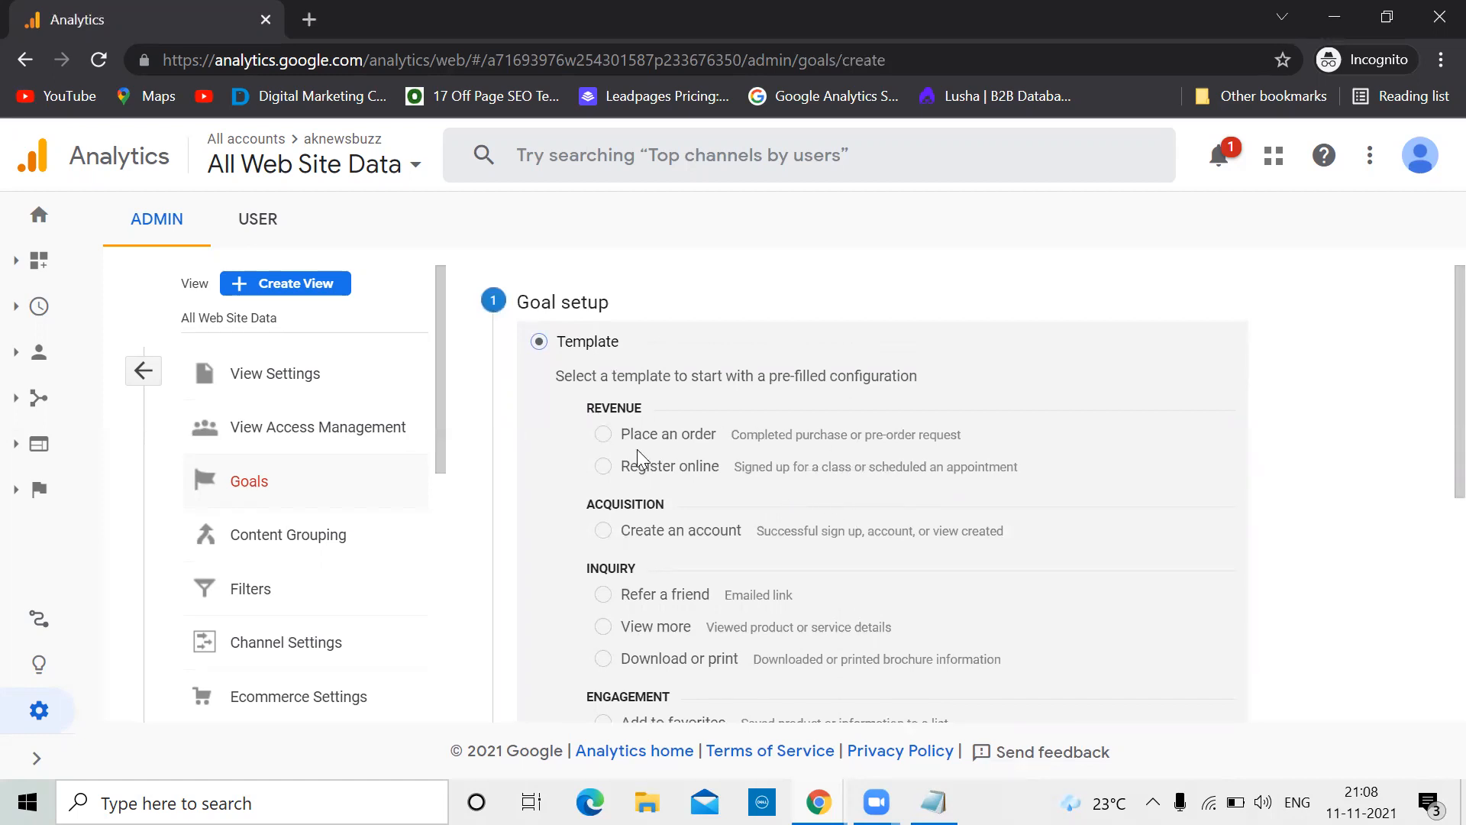
# Choose the Create an account template instead of Register online
pyautogui.click(603, 466)
pyautogui.scroll(-2, 872, 533)
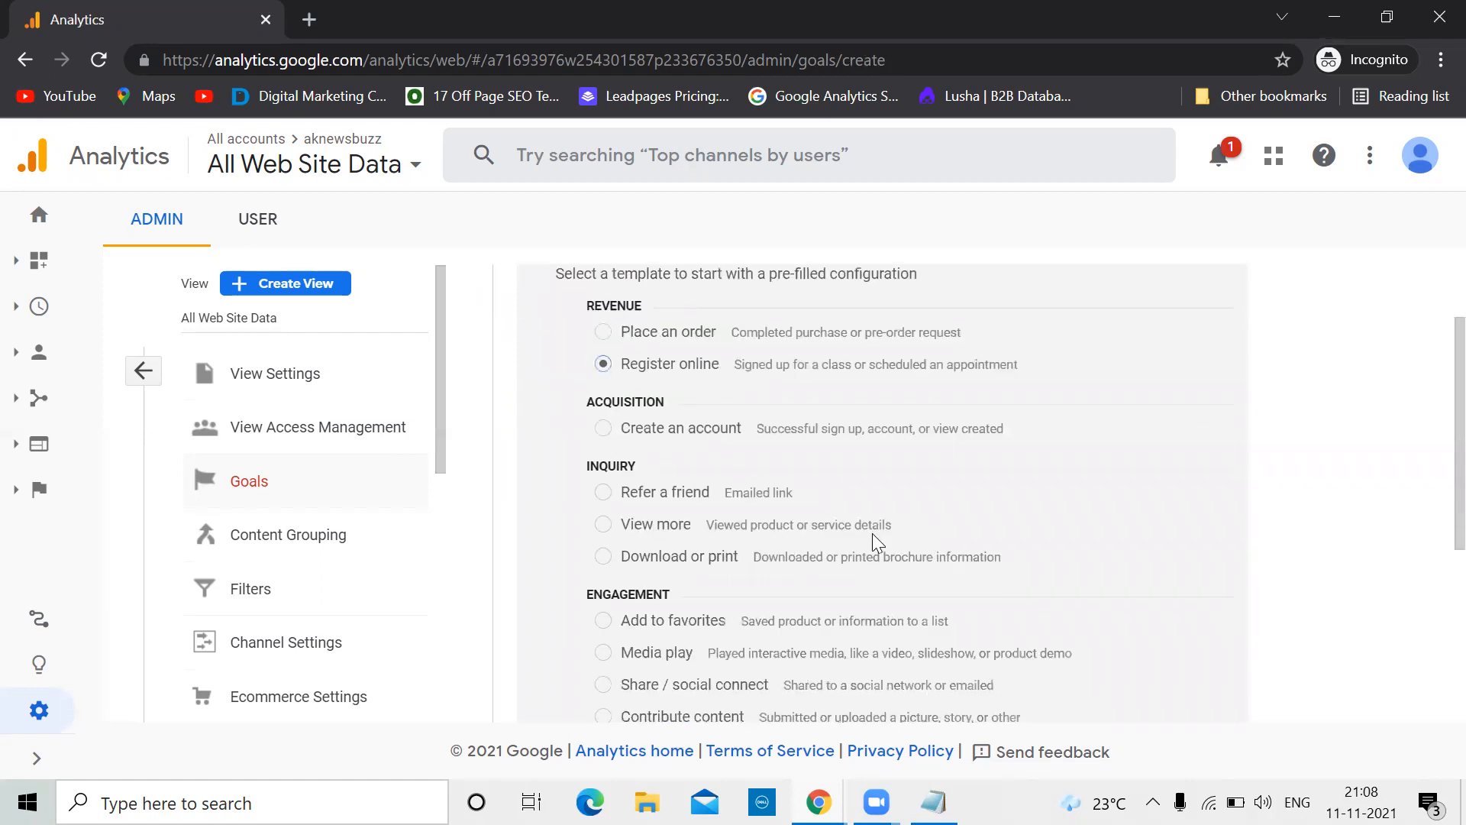
pyautogui.scroll(-1, 872, 533)
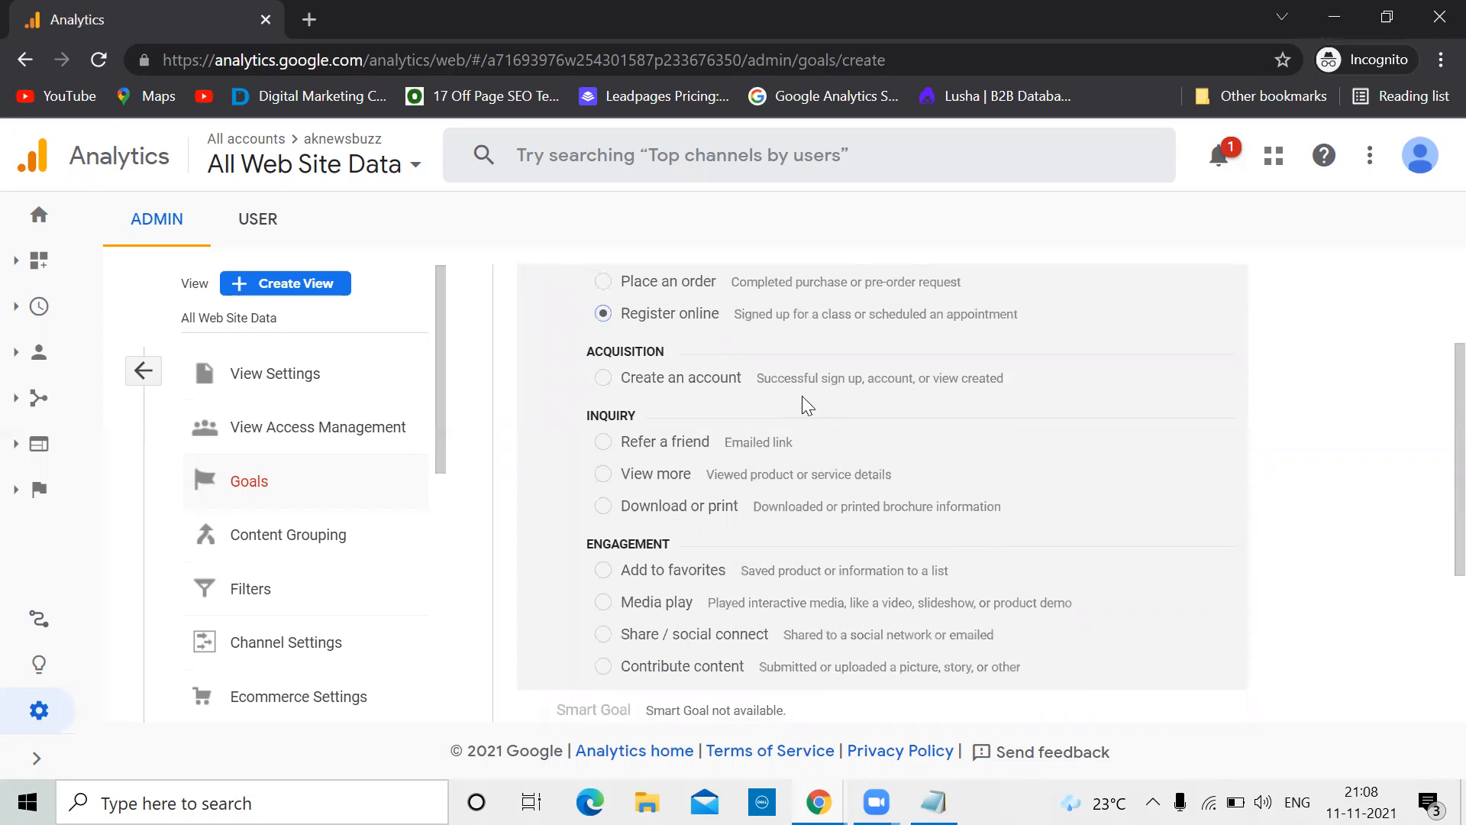
pyautogui.click(595, 375)
pyautogui.scroll(-4, 649, 474)
# Name the goal 'Thank you page visitors', keep it a Destination goal, and continue to details
pyautogui.click(563, 588)
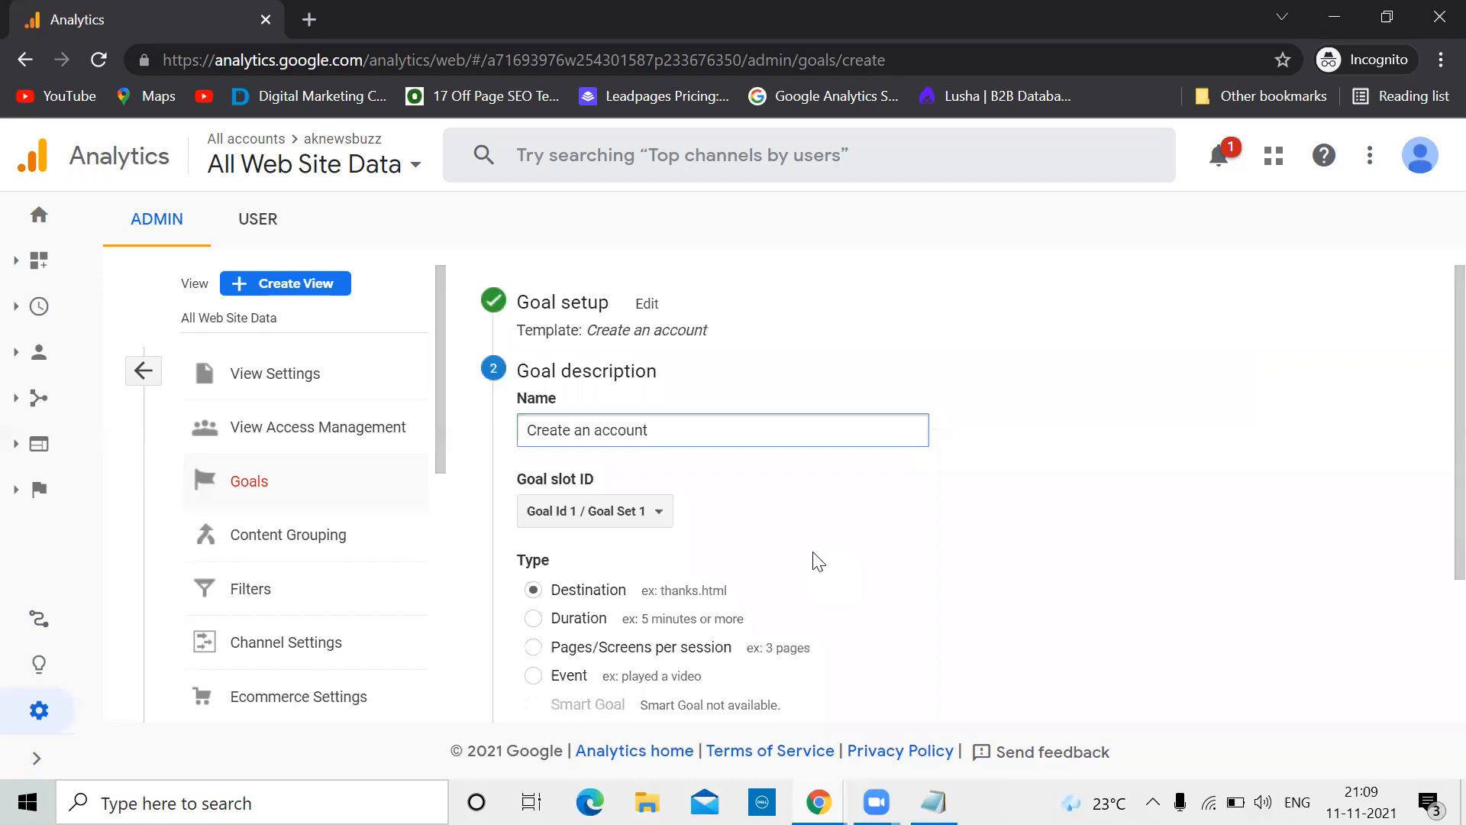
pyautogui.tripleClick(657, 434)
pyautogui.write('Thank you page visitors')
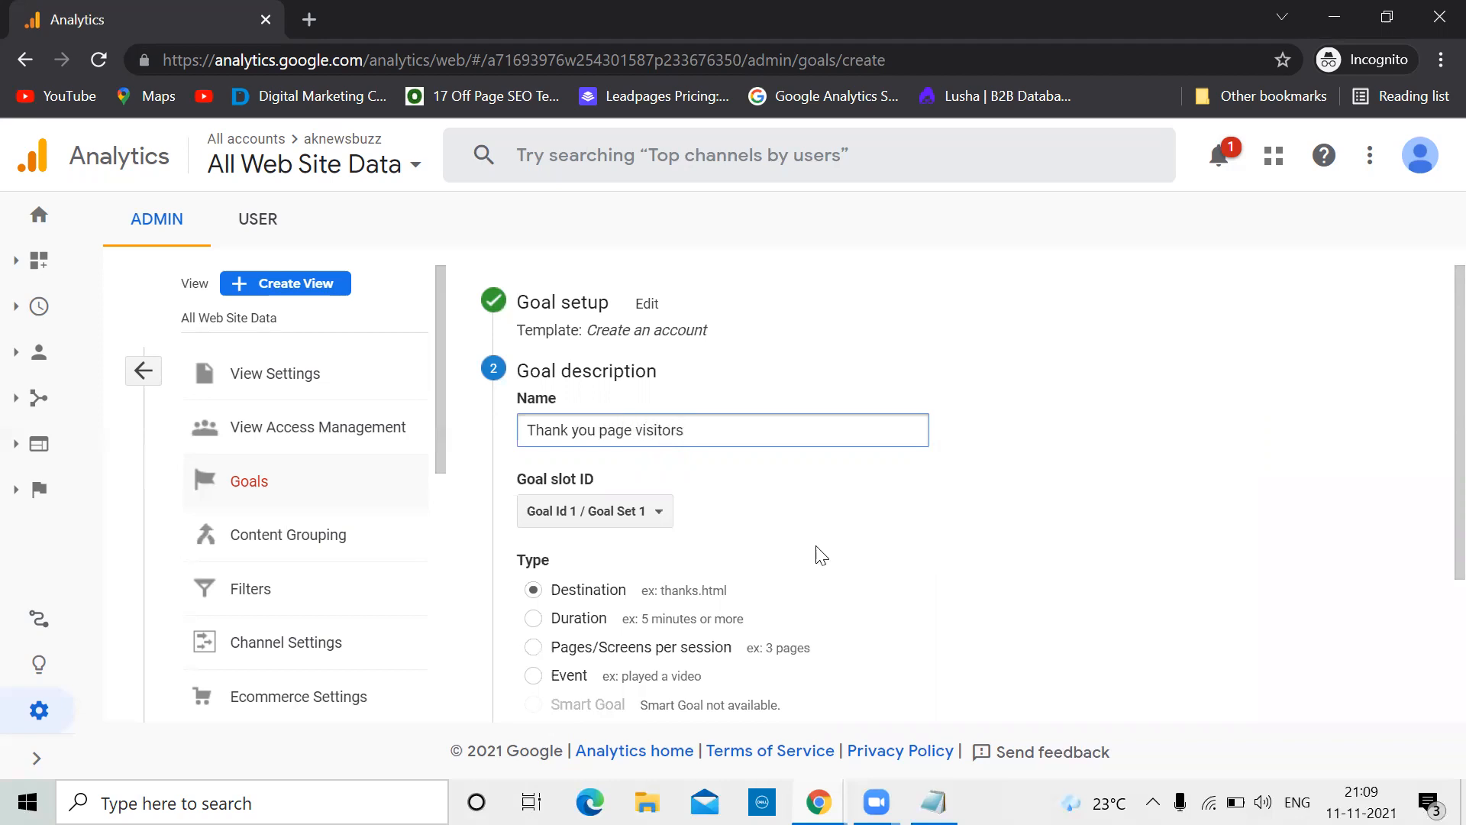
pyautogui.scroll(-1, 819, 554)
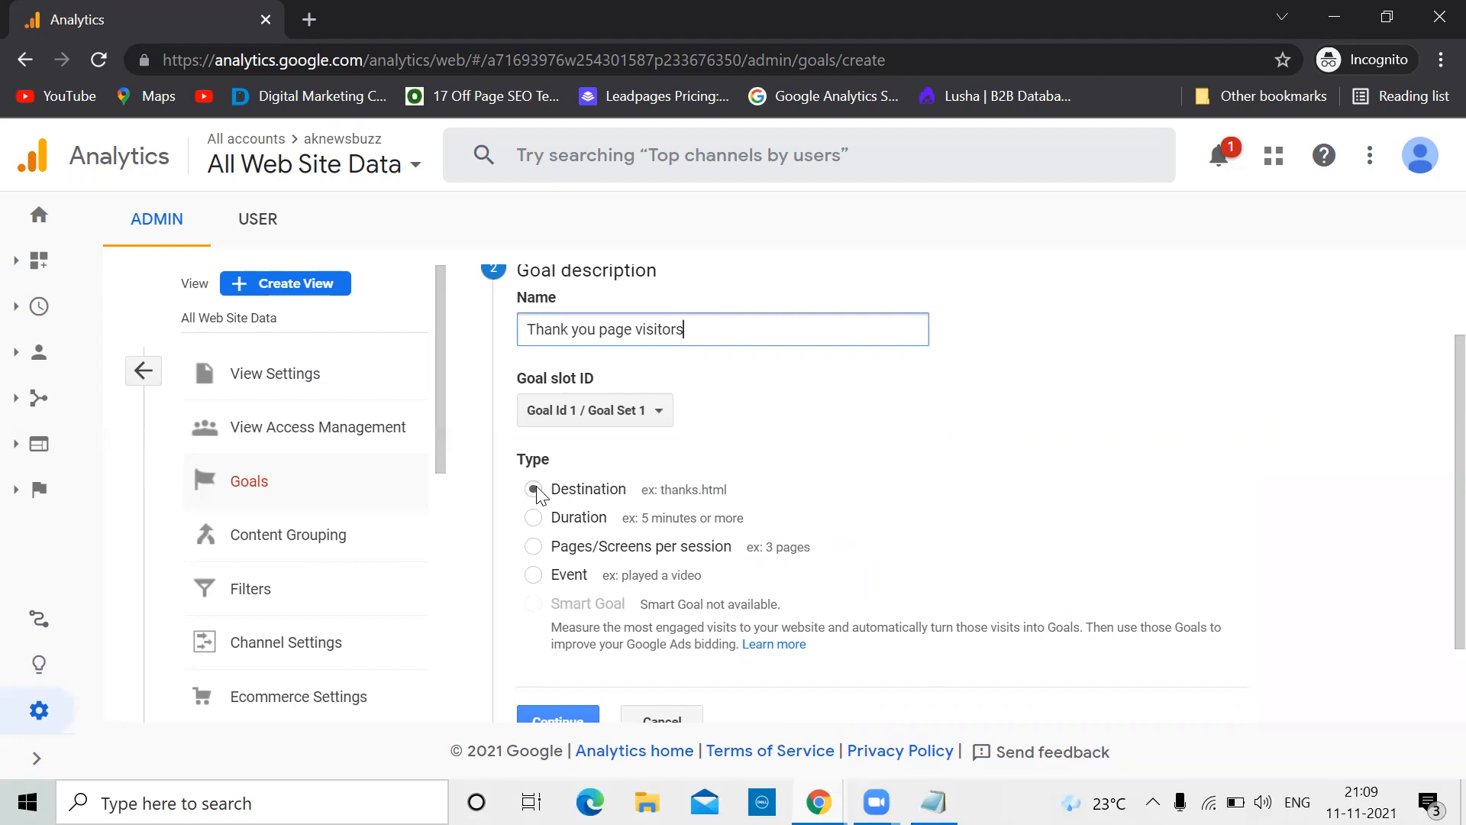
pyautogui.scroll(-2, 844, 431)
pyautogui.click(572, 620)
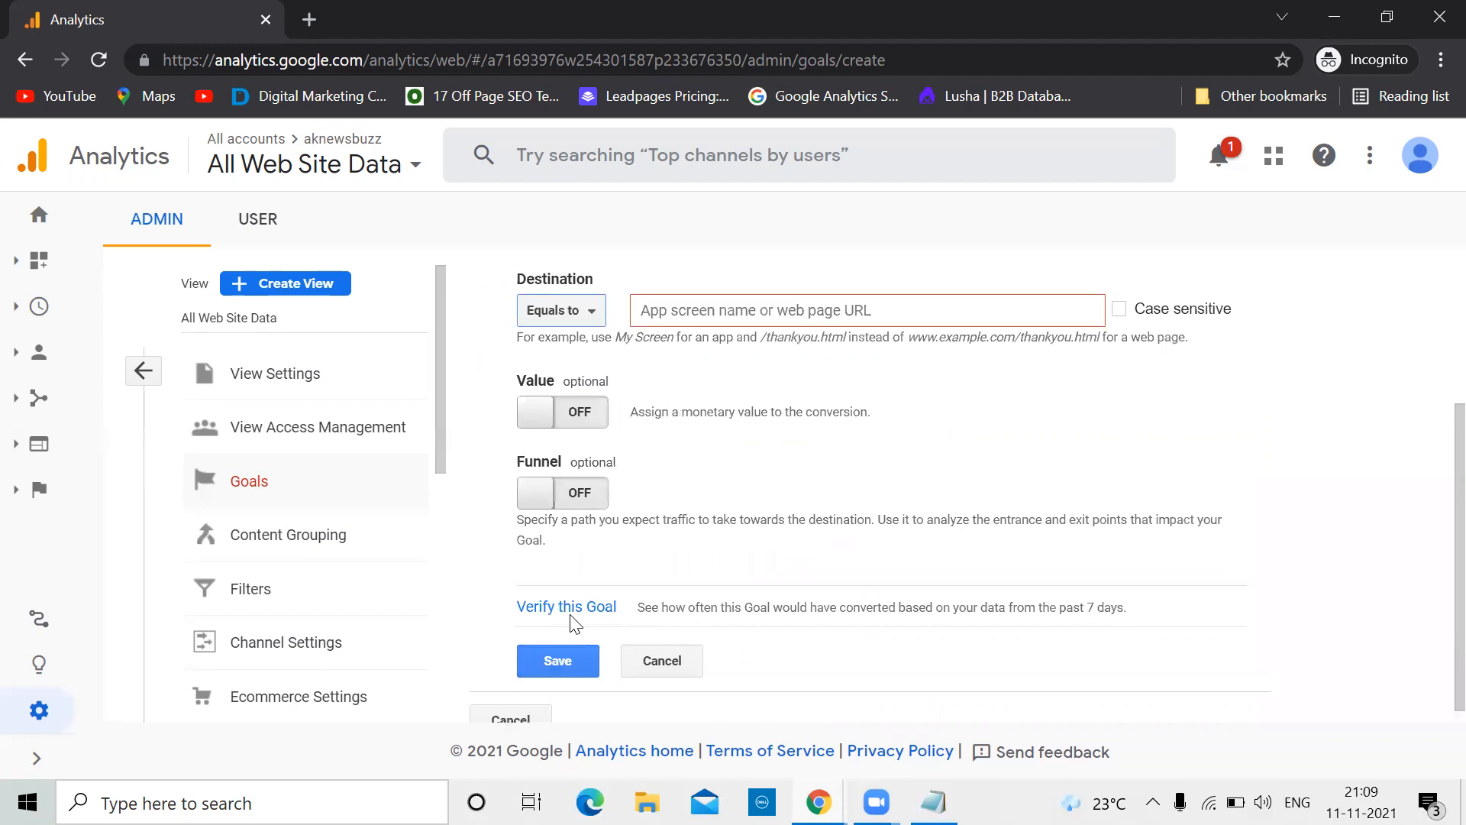
pyautogui.scroll(3, 740, 391)
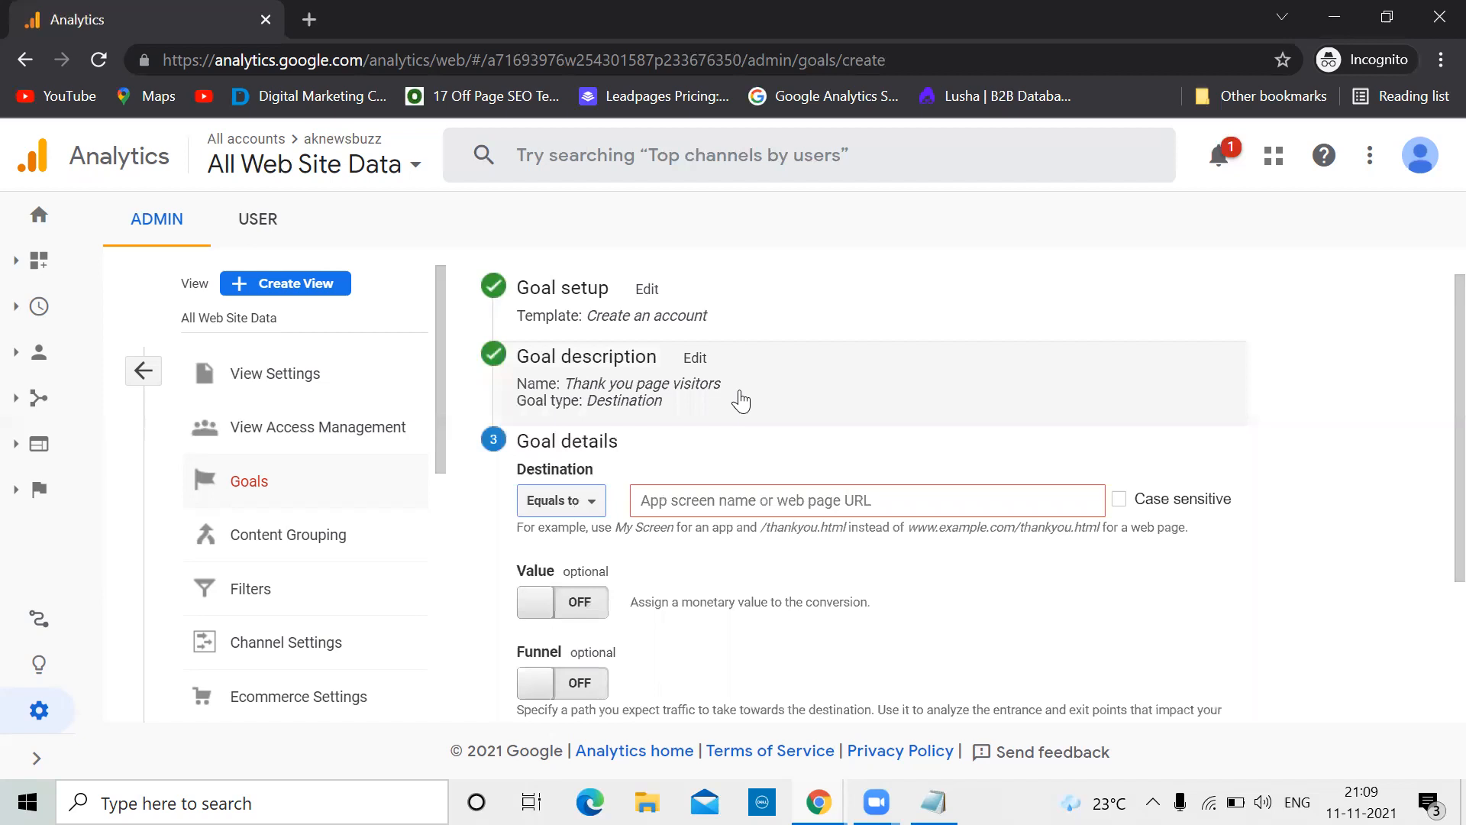
# Set the goal destination to Begins with 'thank-you'
pyautogui.click(690, 500)
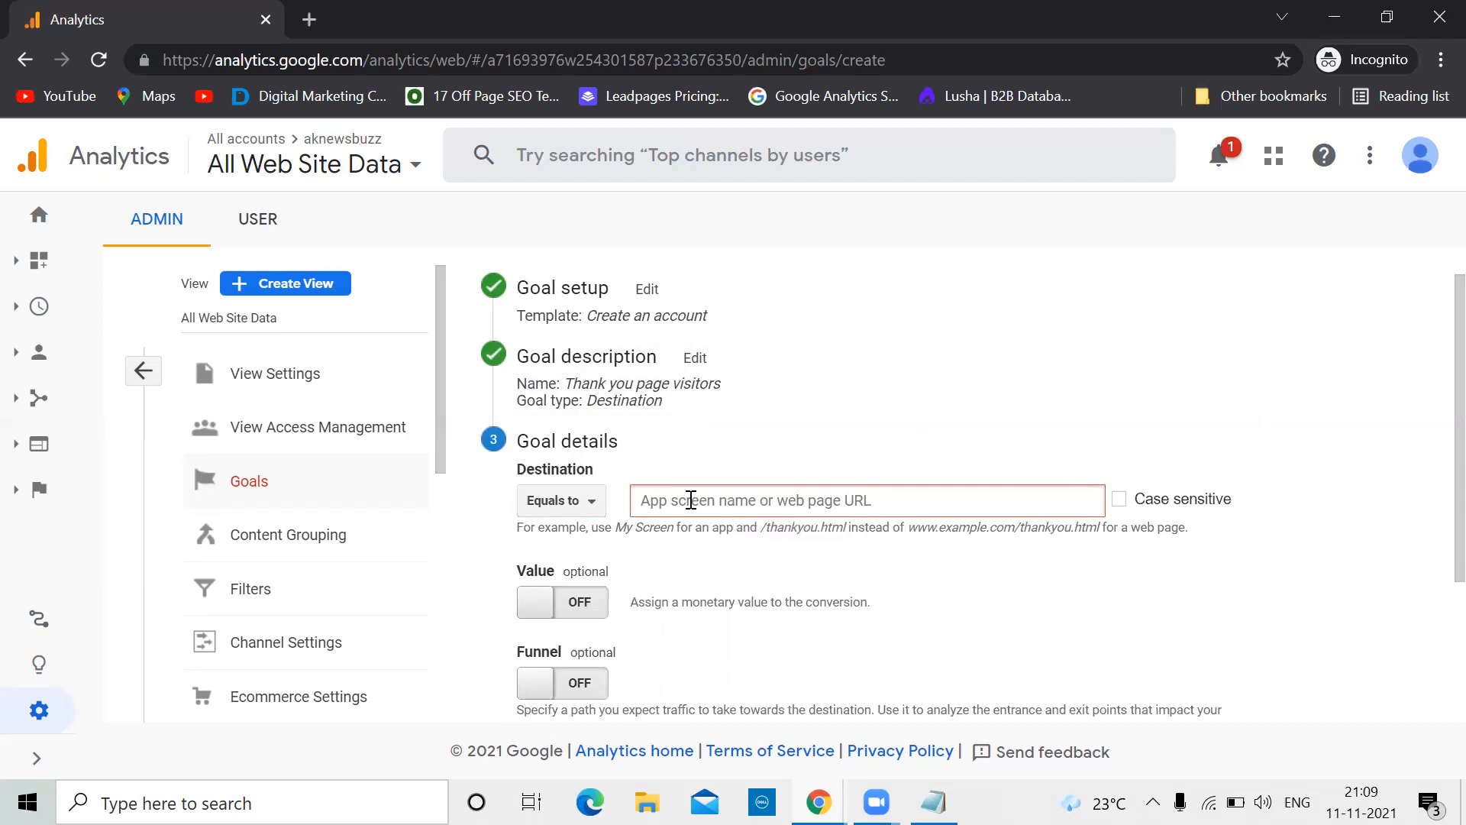
pyautogui.write('thank you')
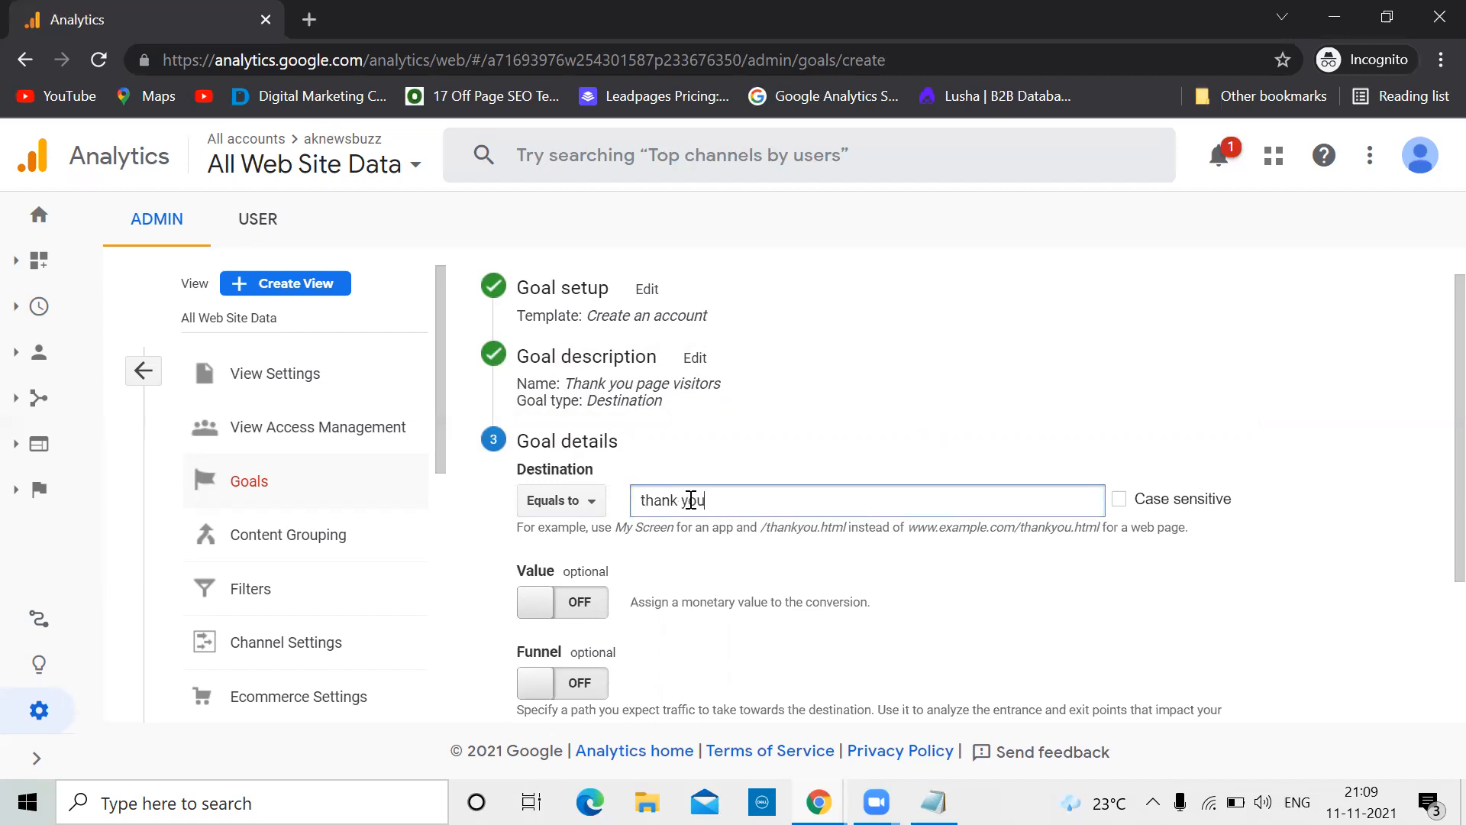
pyautogui.press('BackSpace')
pyautogui.press('BackSpace')
pyautogui.press('BackSpace')
pyautogui.write('you')
pyautogui.click(592, 504)
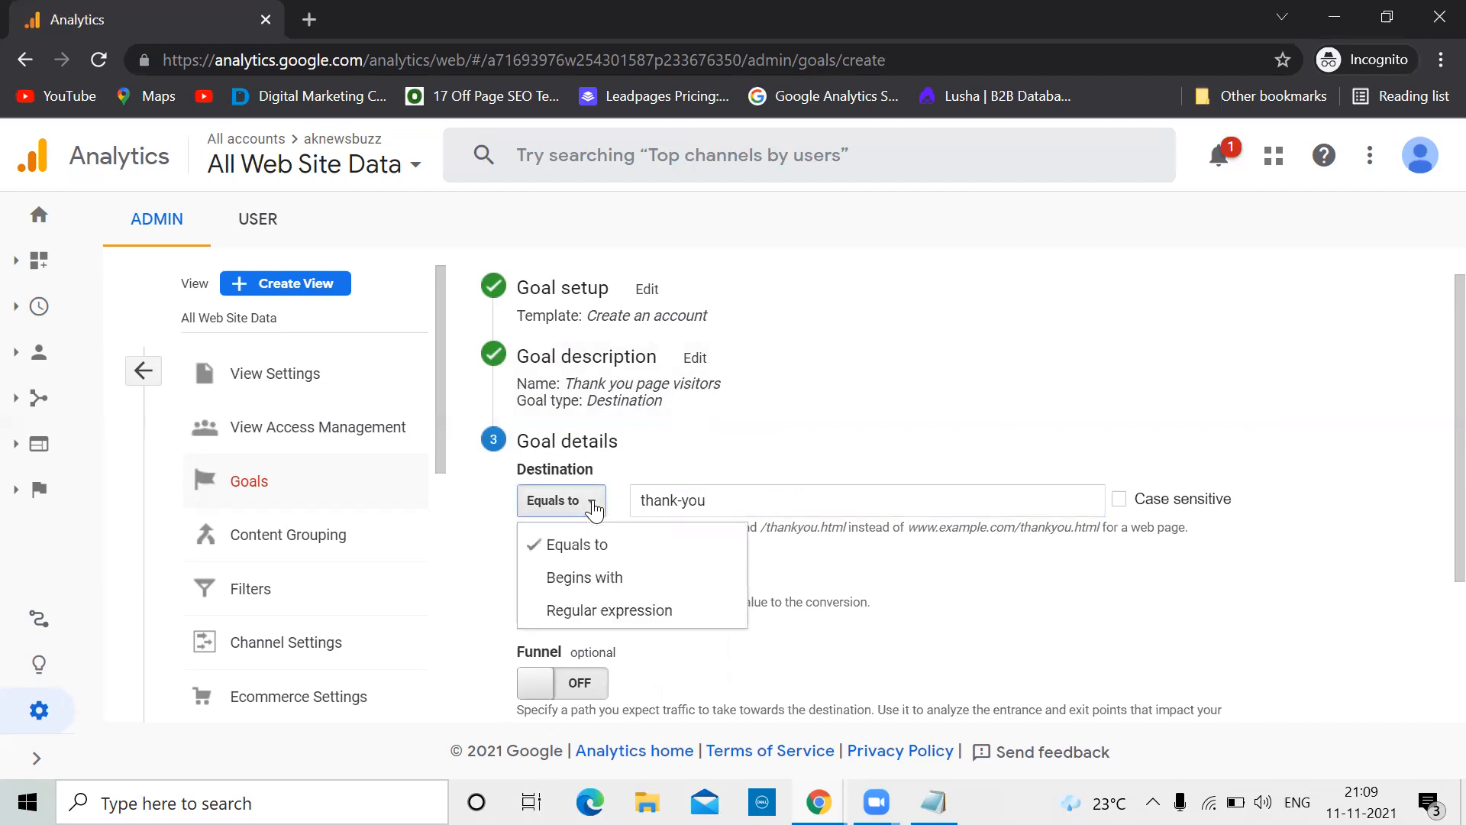
pyautogui.click(970, 580)
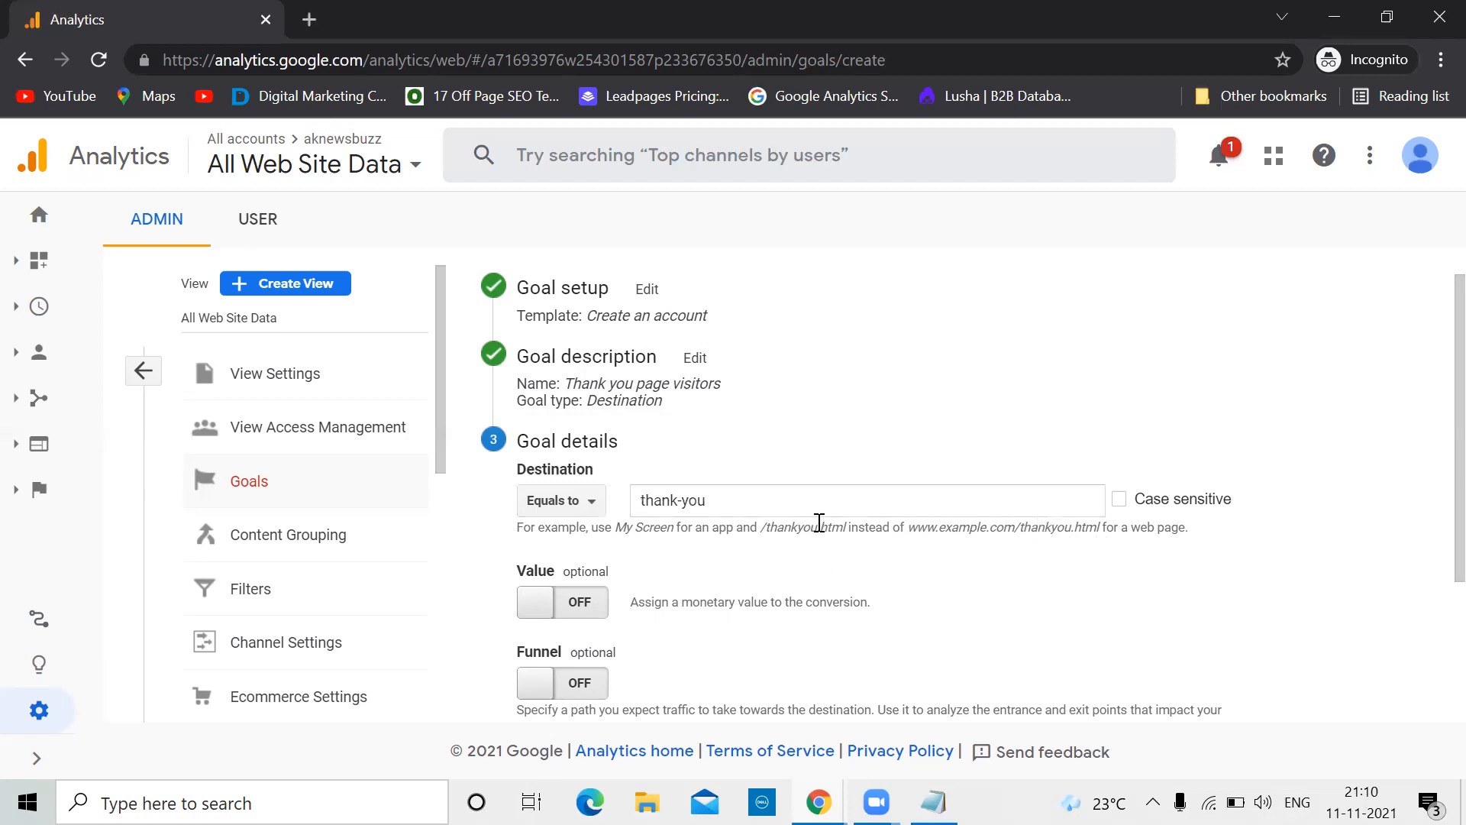
pyautogui.click(589, 504)
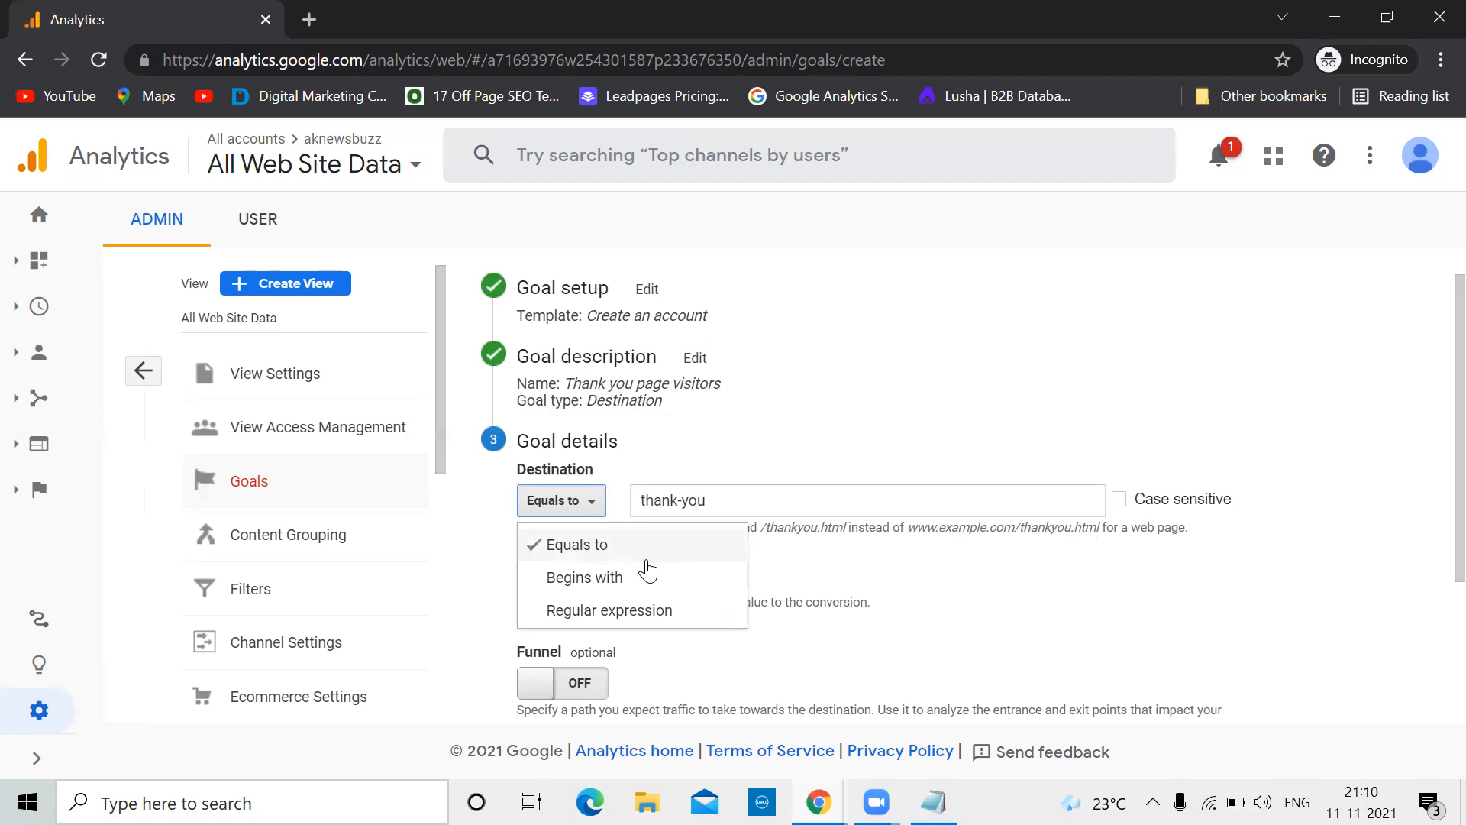
pyautogui.click(909, 589)
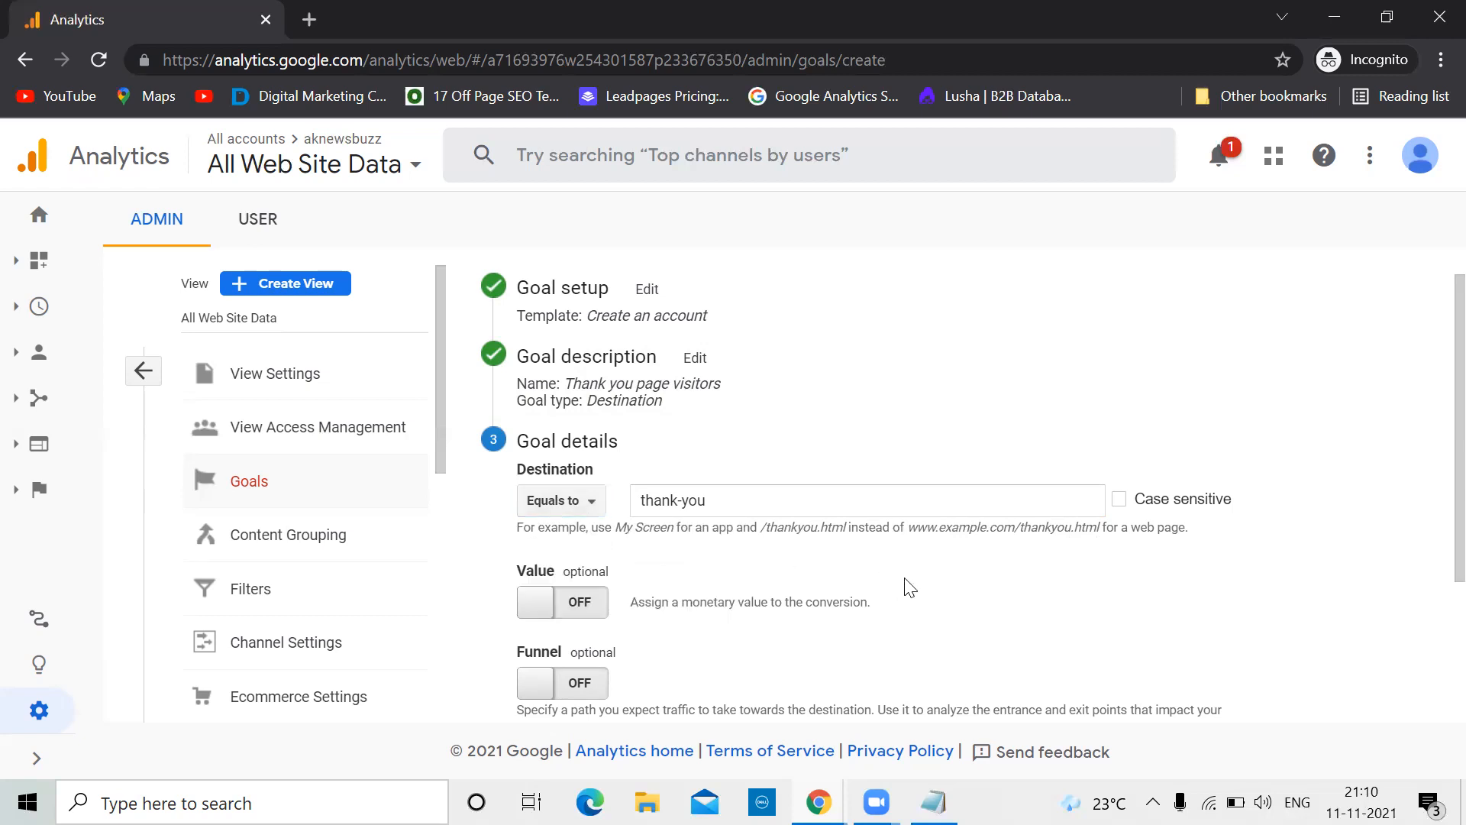
pyautogui.click(596, 504)
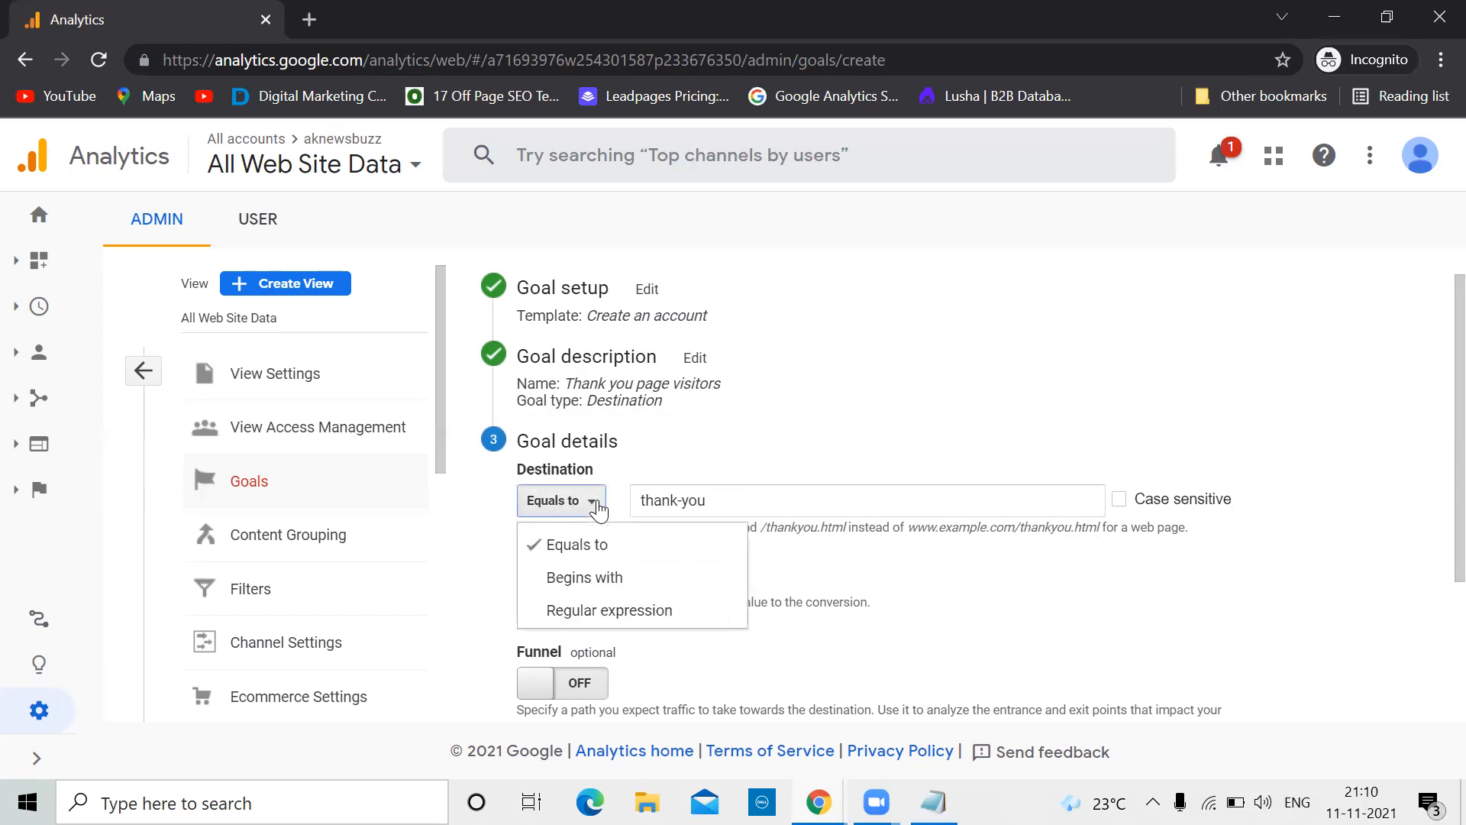
pyautogui.click(604, 577)
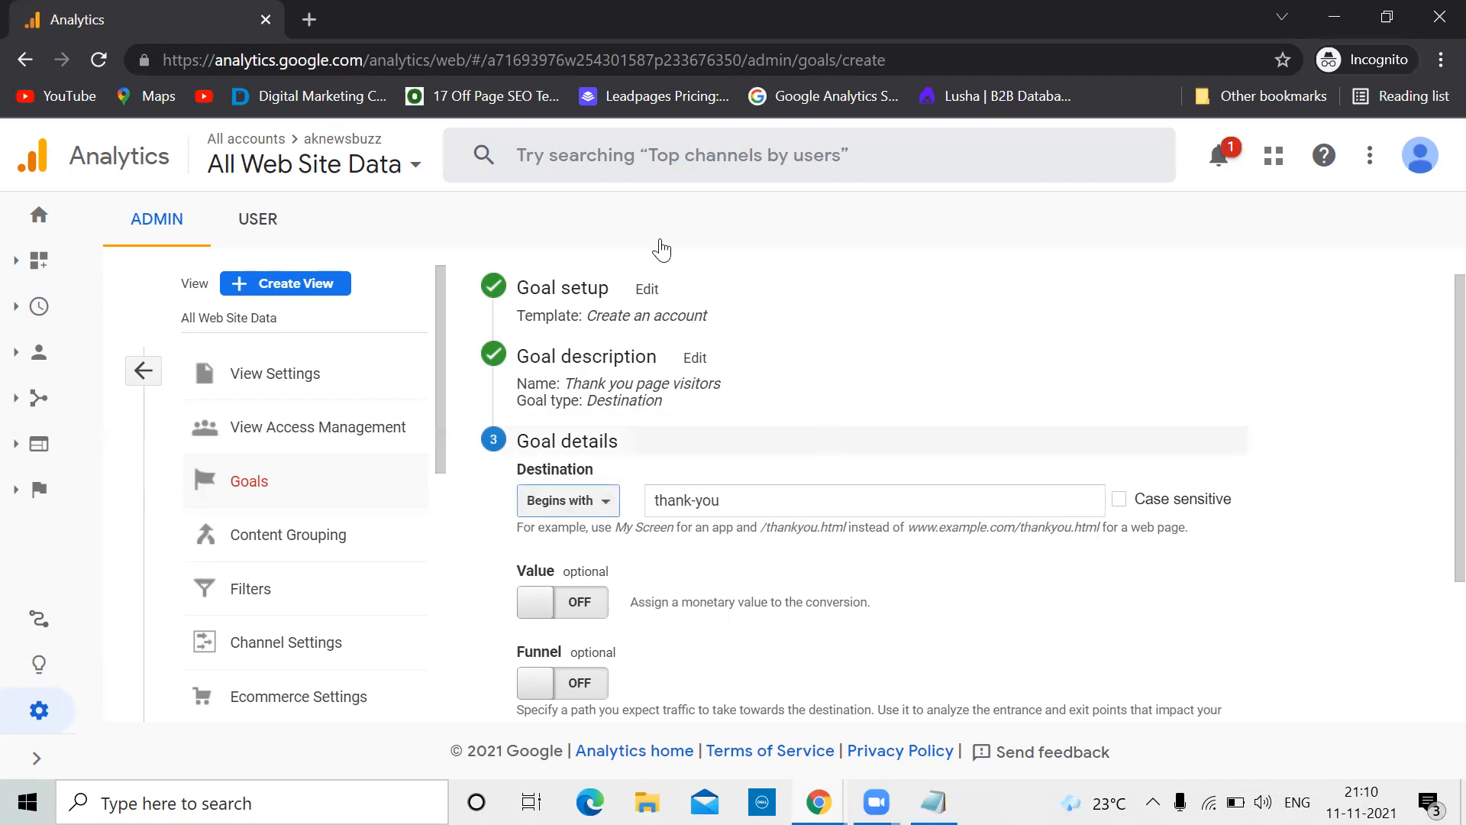
# Load the odmt.in website in a new browser tab
pyautogui.click(310, 20)
pyautogui.write('odm')
pyautogui.press('Return')
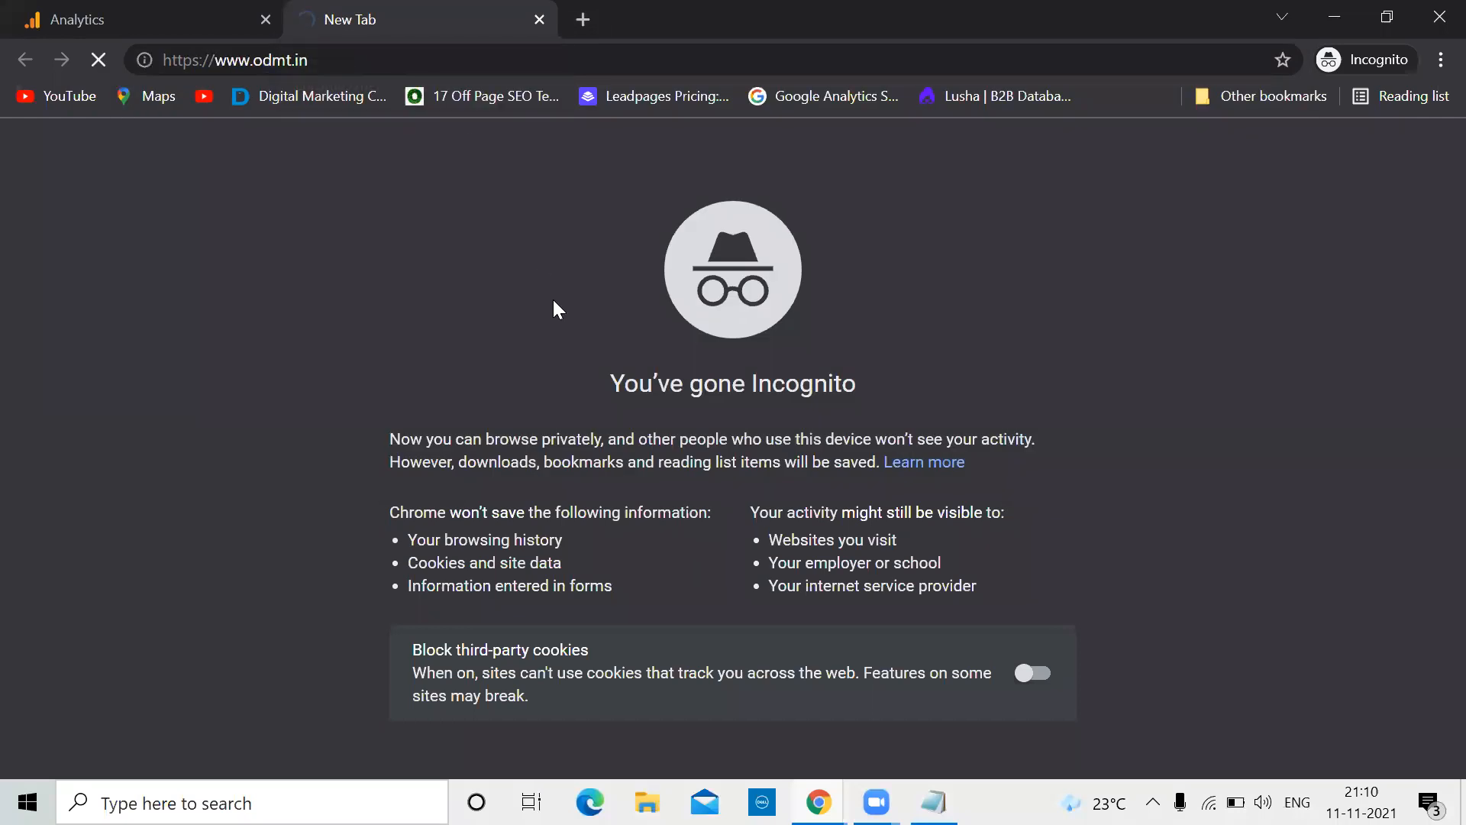
# Fill the ODMT enrol form with a saved name, e-mail, a phone number and message 'test'
pyautogui.scroll(-20, 739, 394)
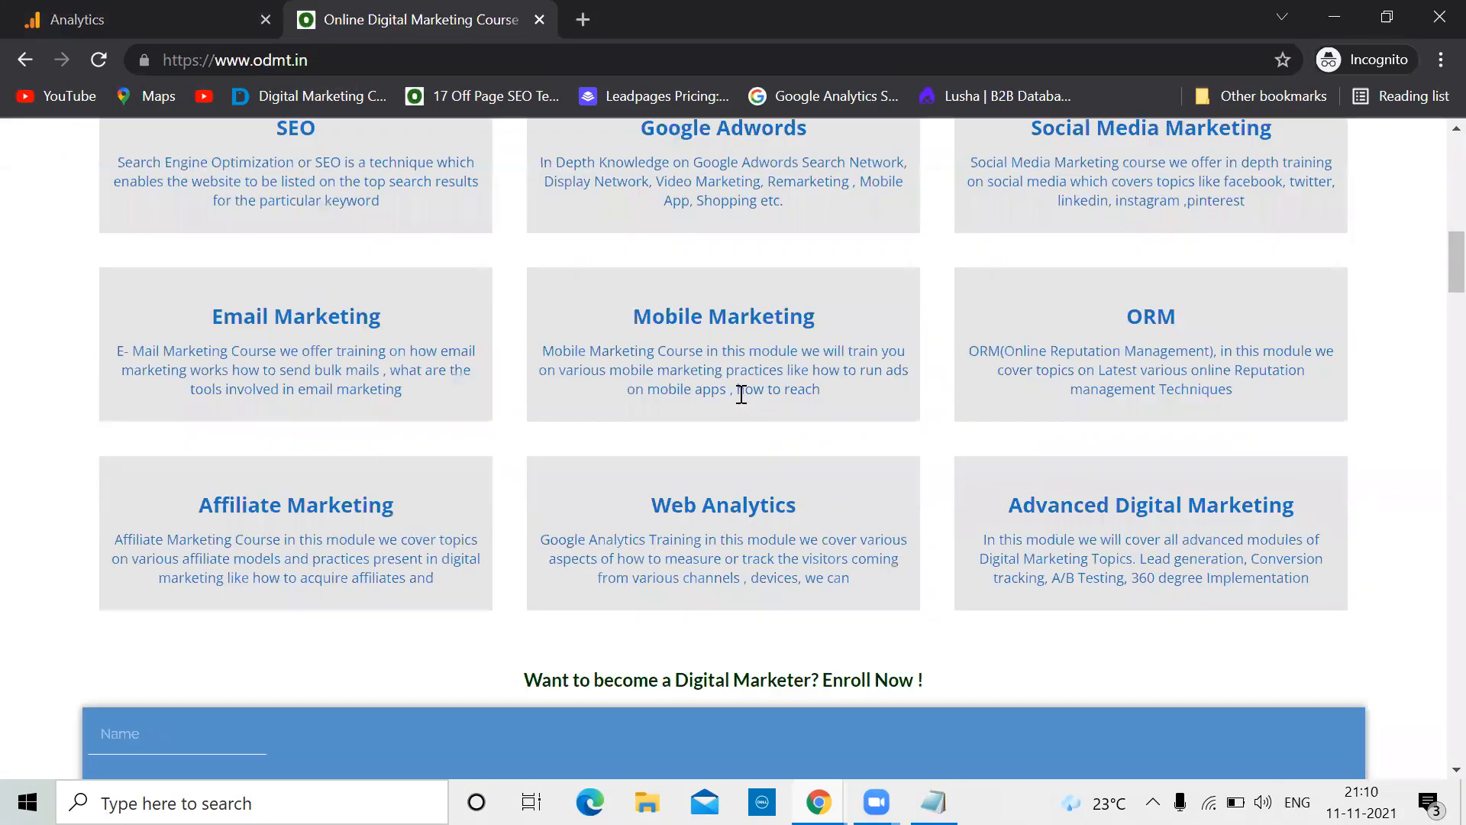
pyautogui.click(200, 339)
pyautogui.click(155, 403)
pyautogui.click(152, 413)
pyautogui.click(148, 459)
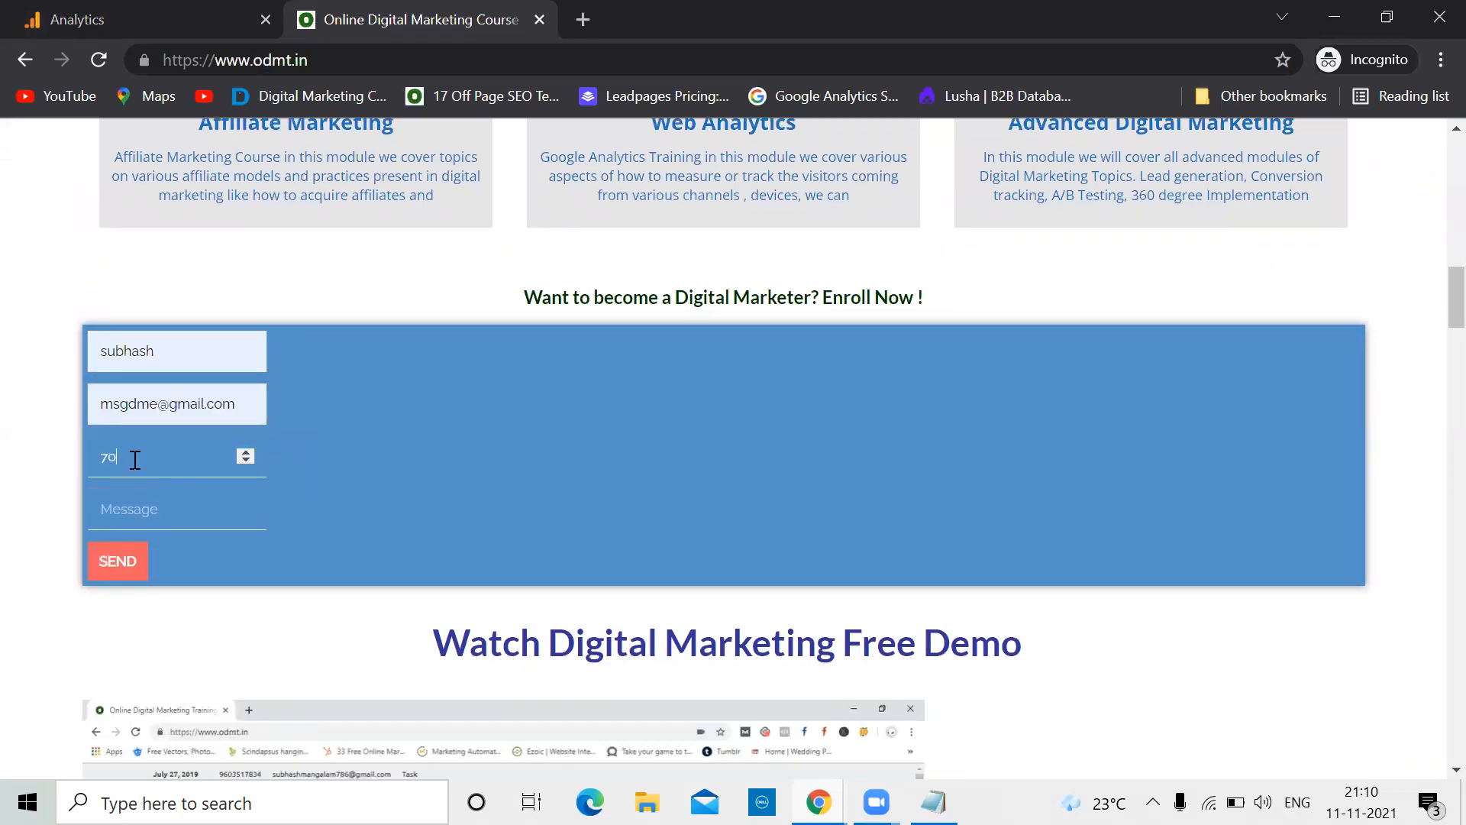
pyautogui.click(135, 460)
pyautogui.click(133, 508)
pyautogui.write('test')
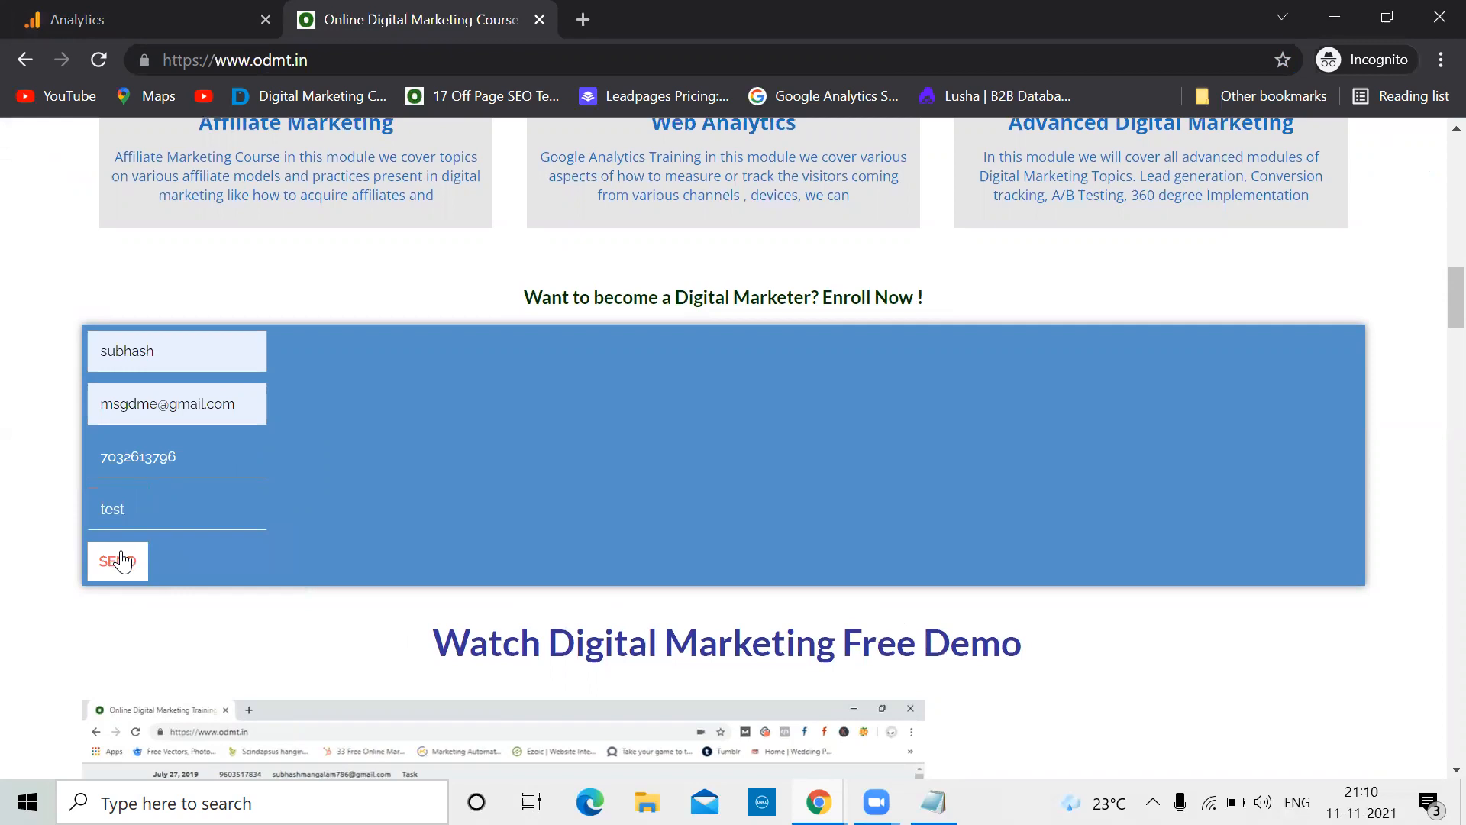
# Submit the form, check the resulting /thank-you/ page address, and return to Analytics
pyautogui.click(121, 561)
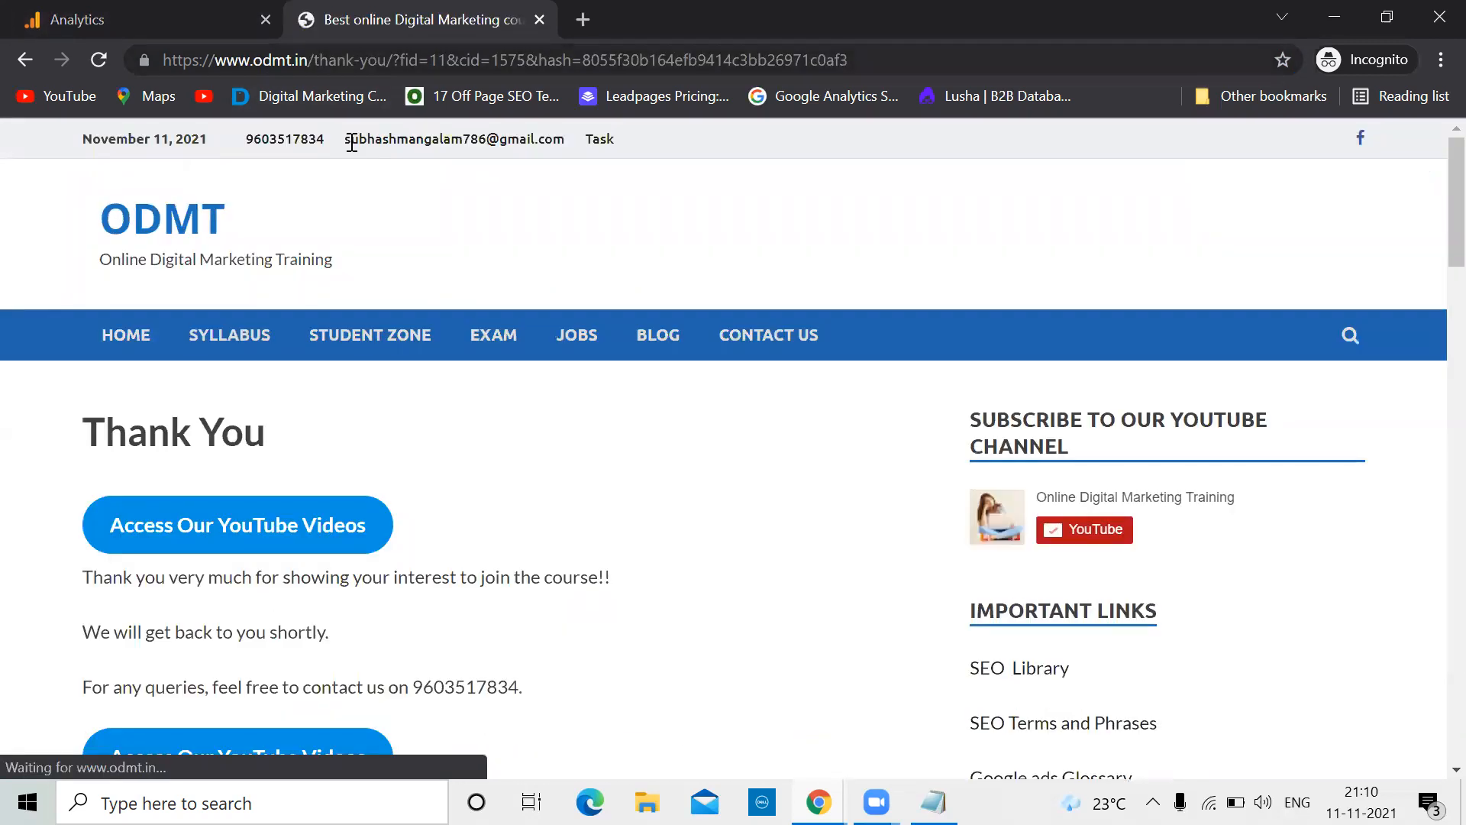
pyautogui.moveTo(388, 60); pyautogui.dragTo(272, 60)
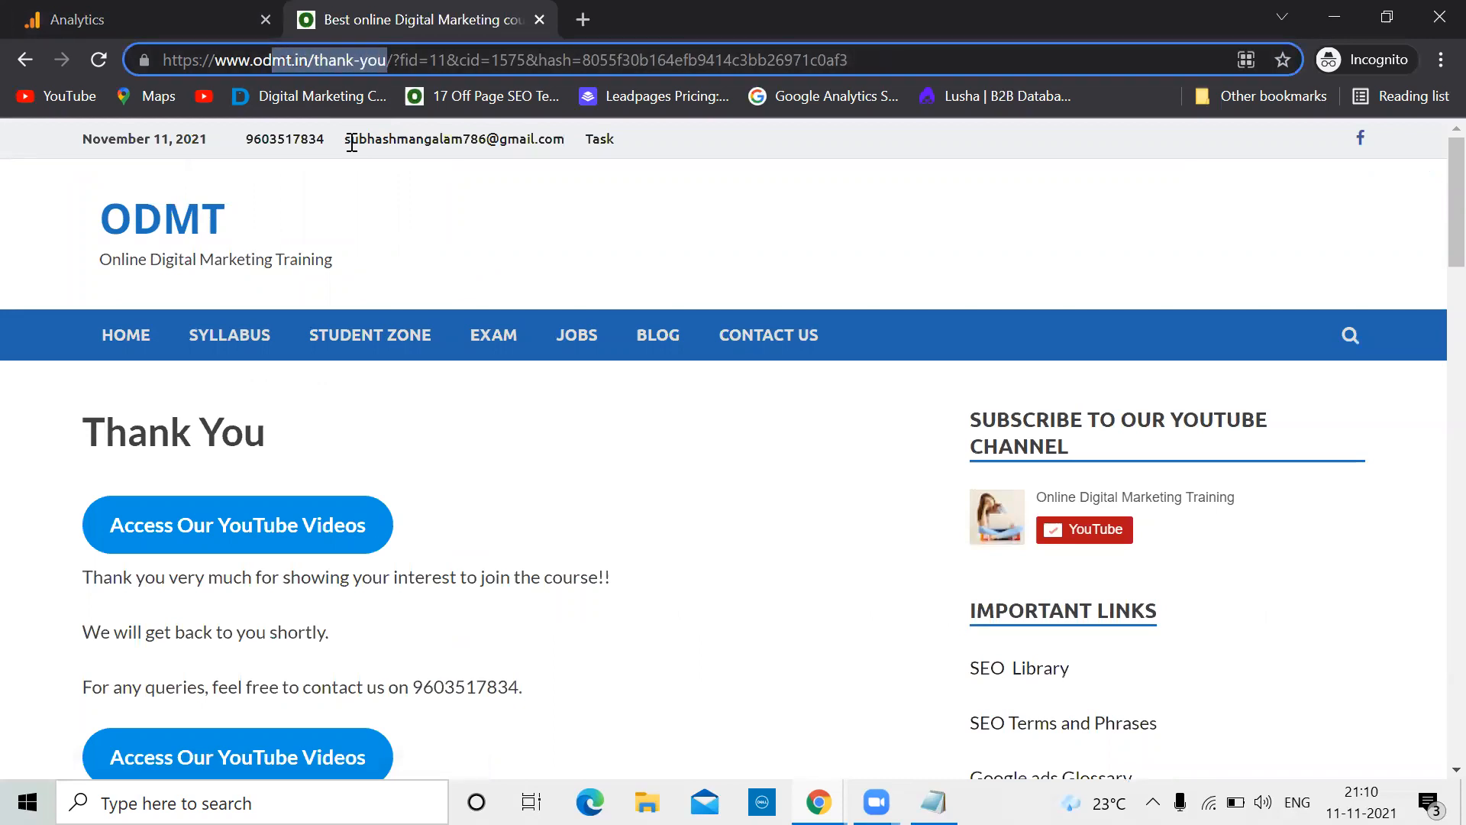
pyautogui.click(134, 15)
# Settle the destination match on Begins with after rechecking the Thank You page address
pyautogui.click(606, 506)
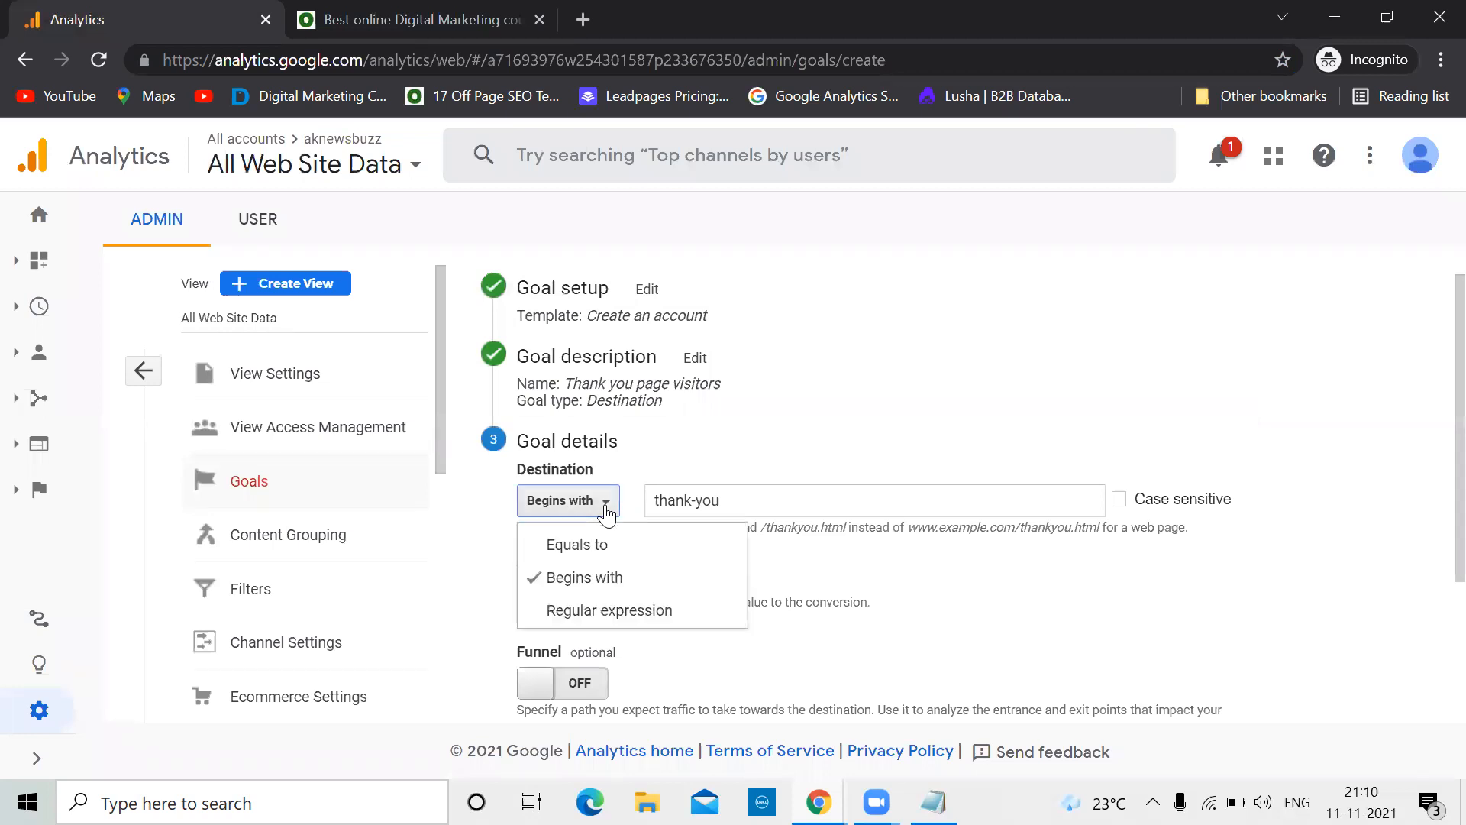
pyautogui.click(575, 545)
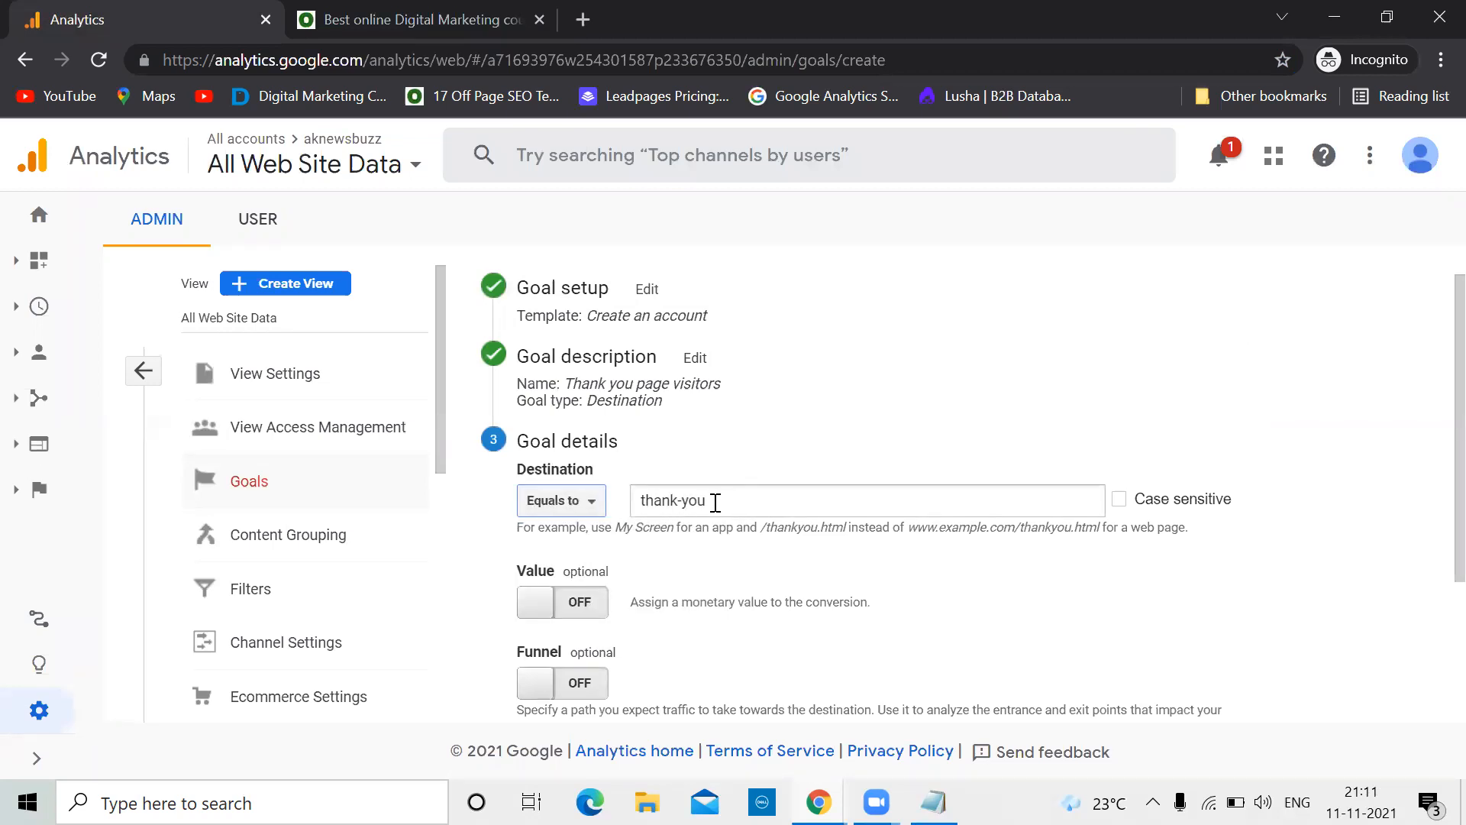
pyautogui.click(418, 15)
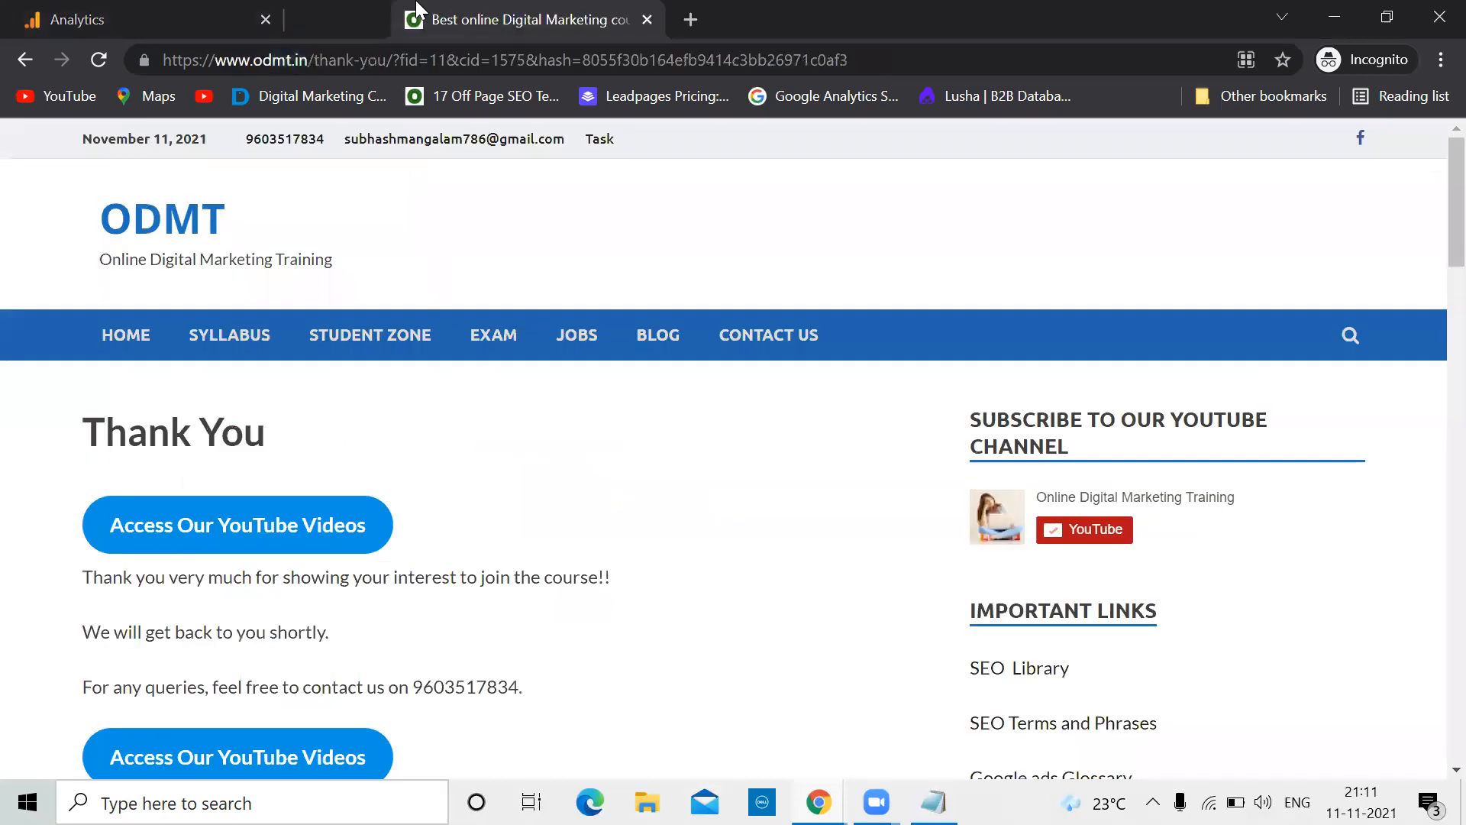
pyautogui.moveTo(416, 3); pyautogui.dragTo(416, 2)
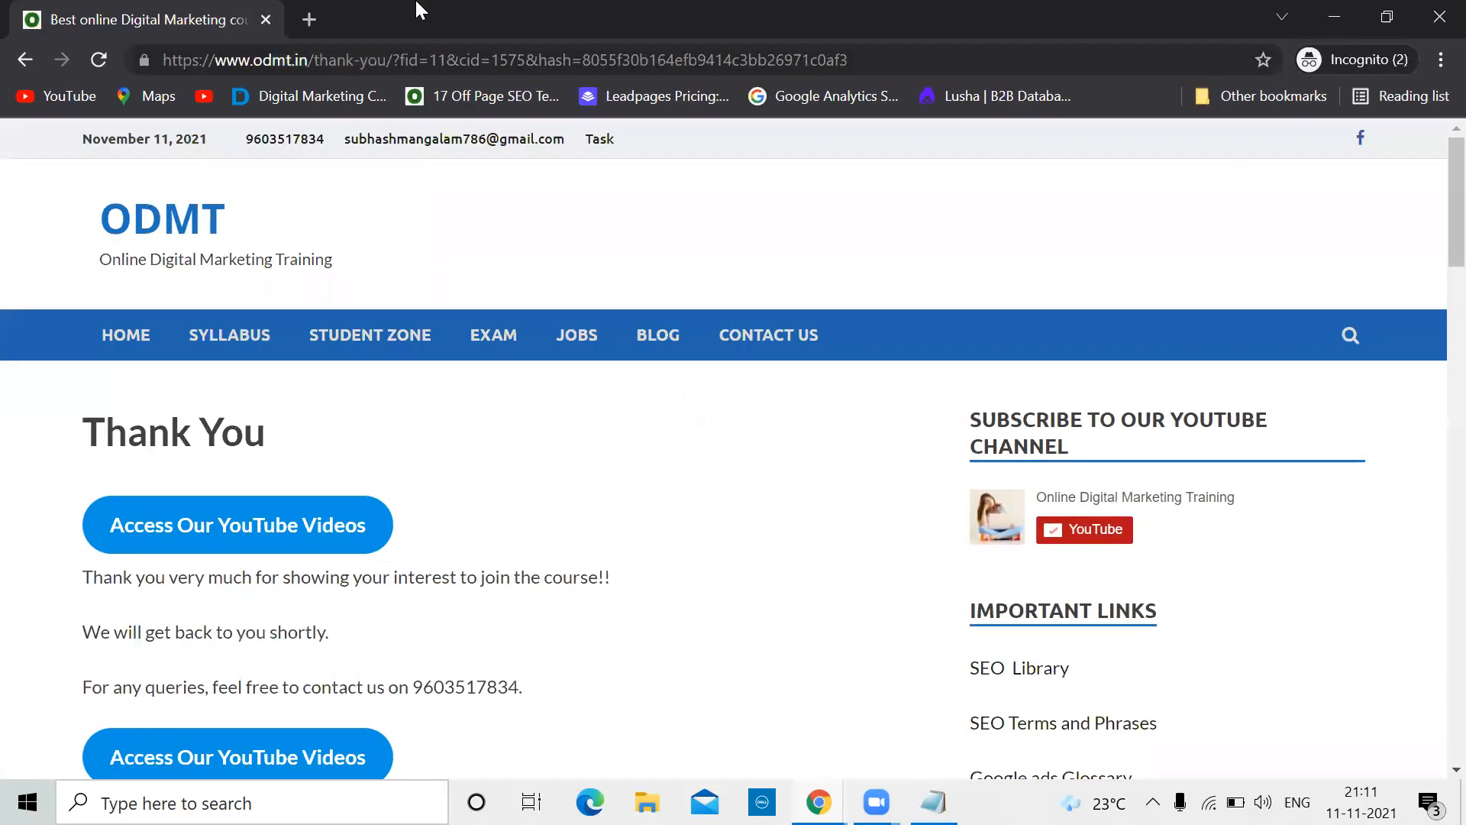
pyautogui.hotkey('alt', 'Tab')
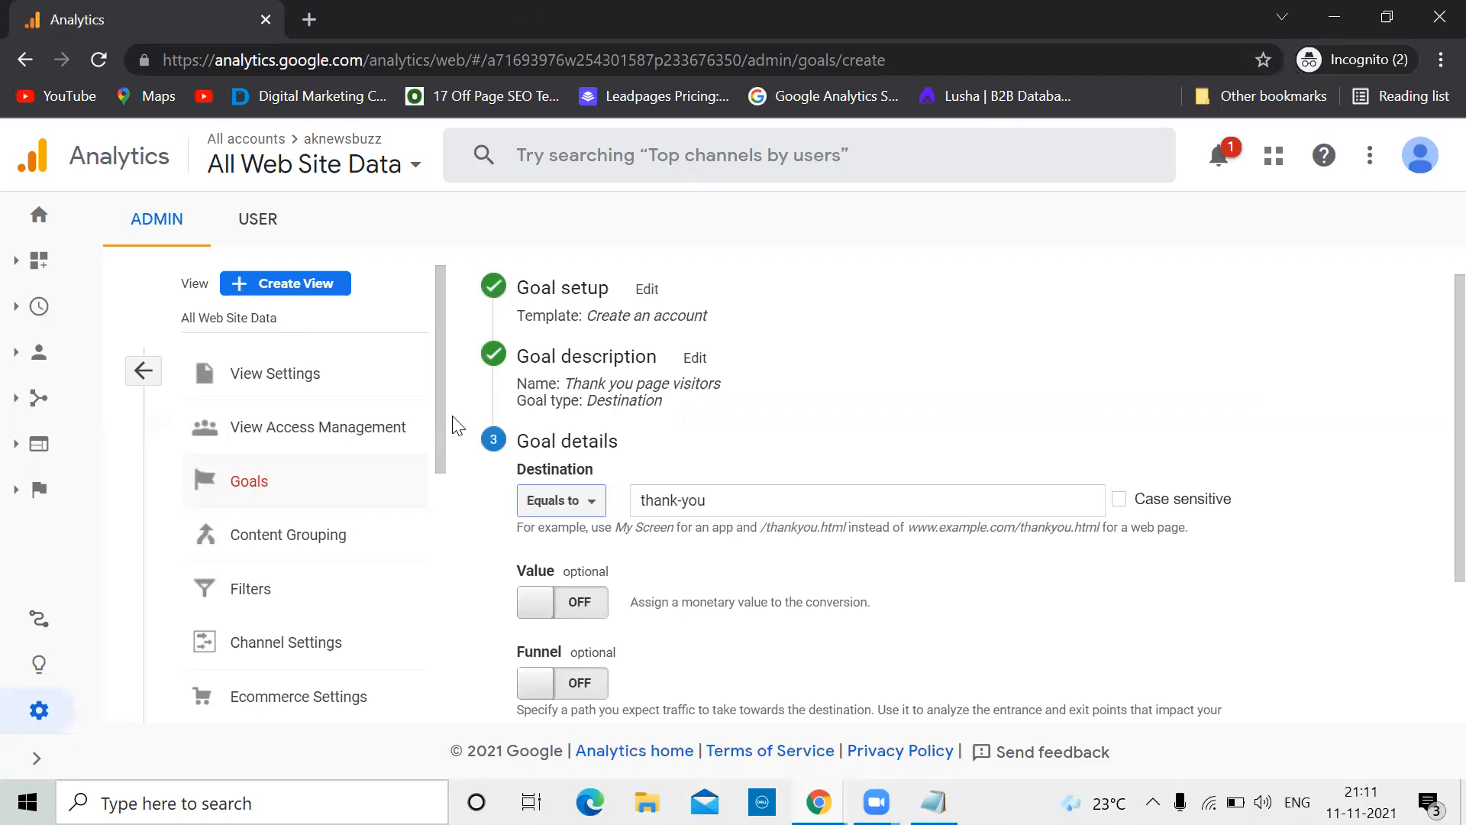
pyautogui.click(591, 507)
pyautogui.click(578, 576)
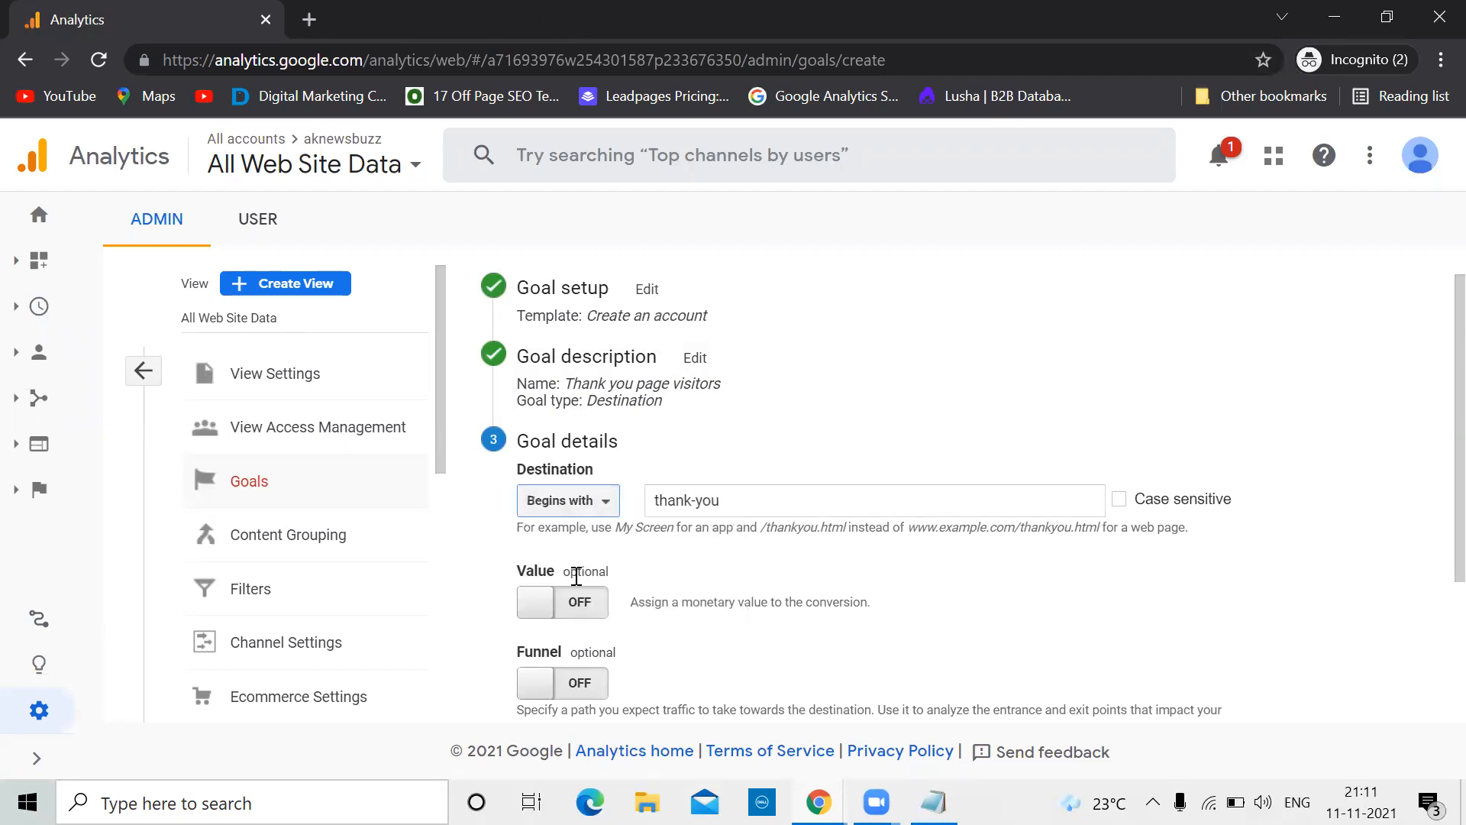
pyautogui.hotkey('alt', 'Tab')
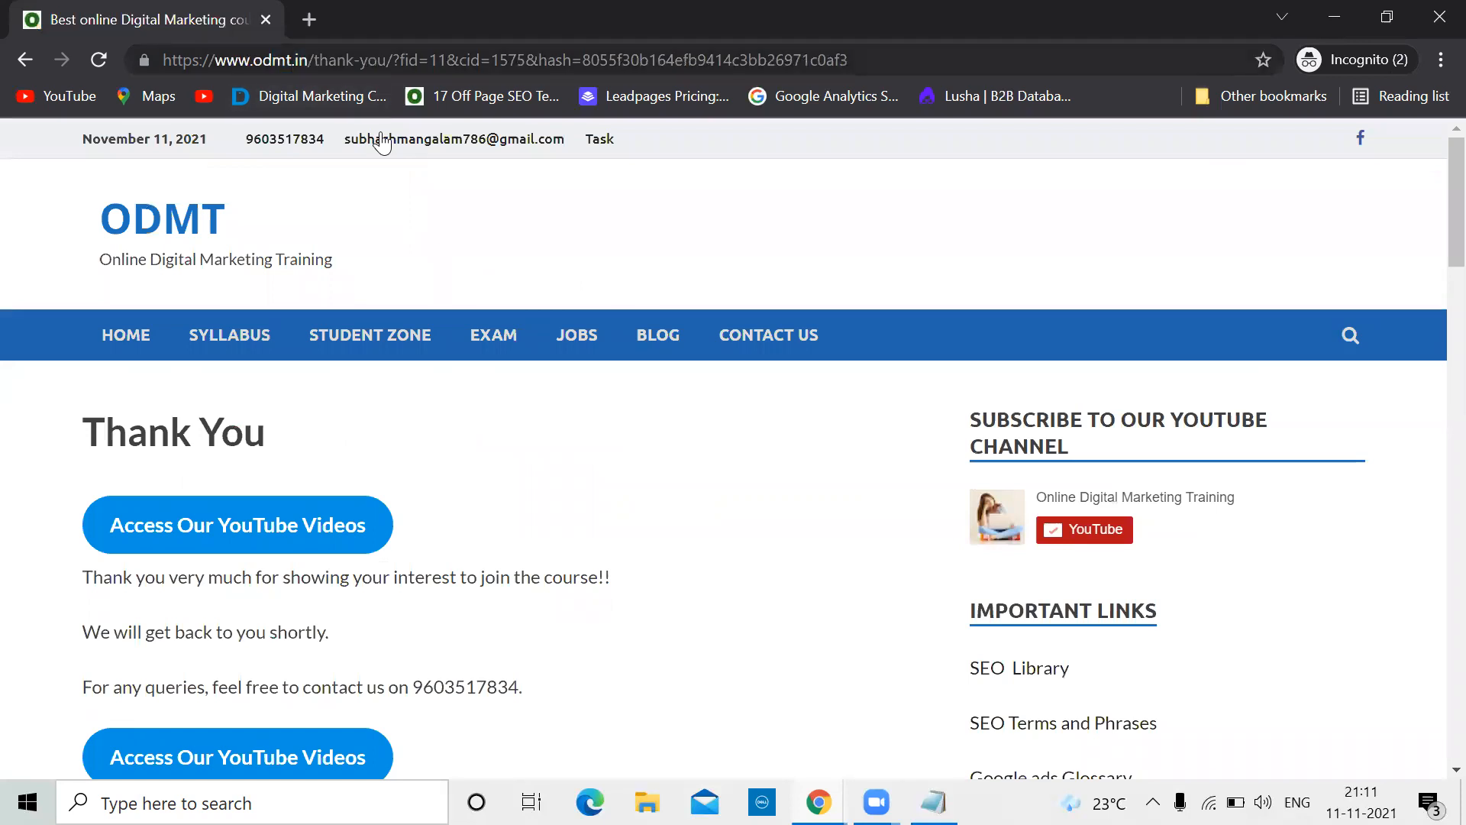
pyautogui.moveTo(314, 59); pyautogui.dragTo(847, 59)
pyautogui.hotkey('alt', 'Tab')
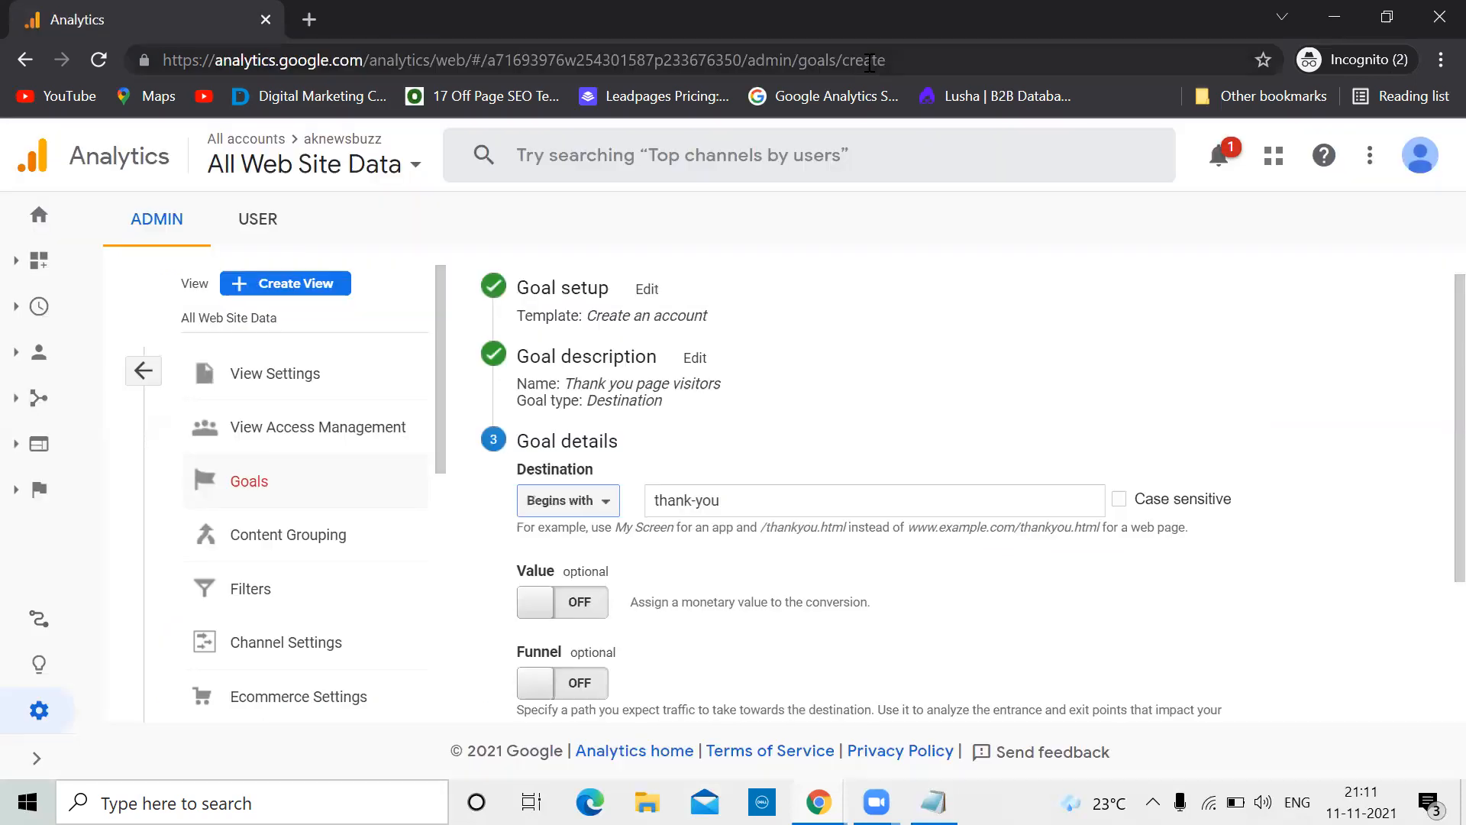
pyautogui.click(608, 502)
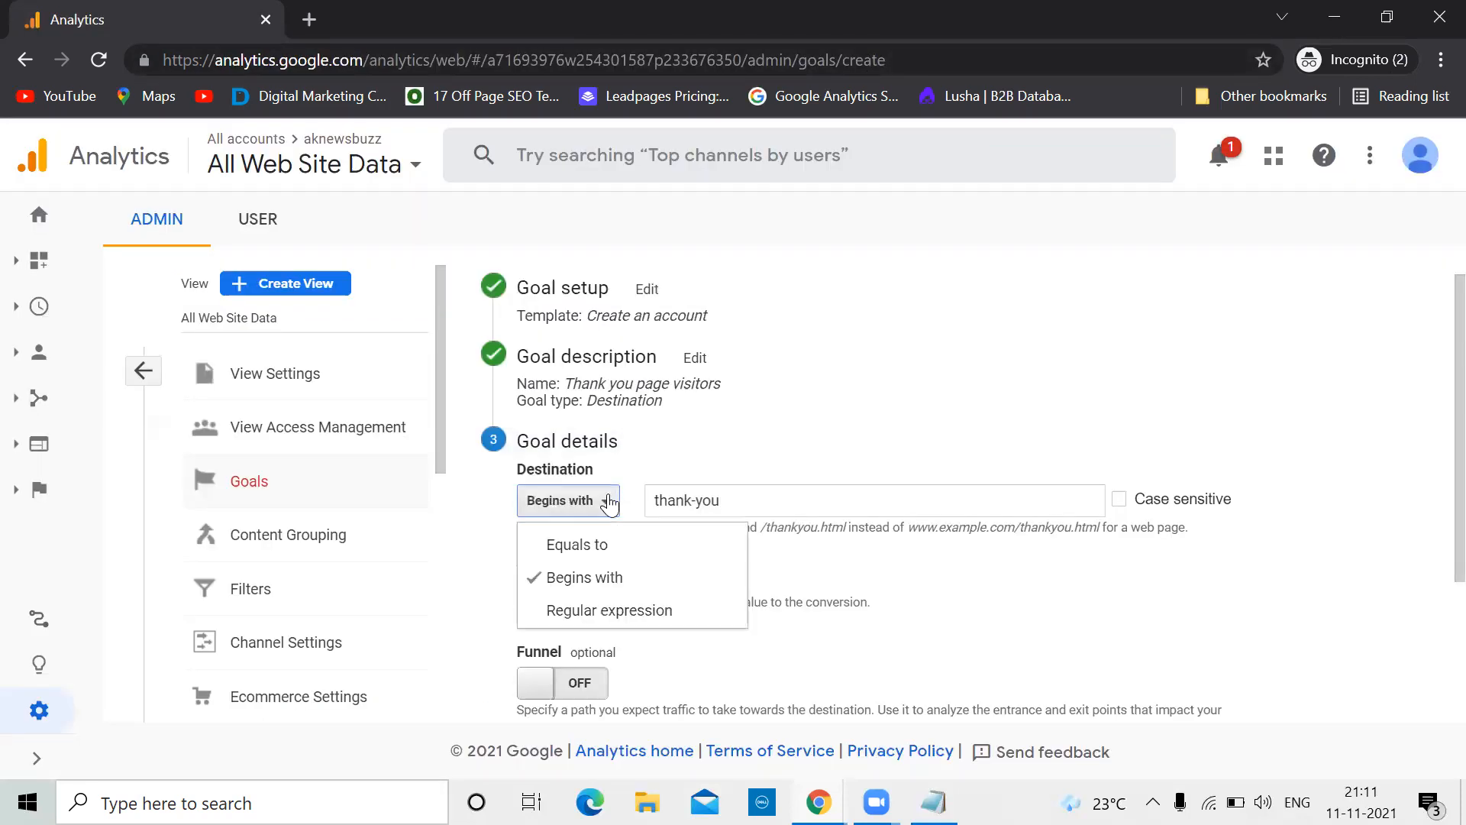
pyautogui.click(1321, 445)
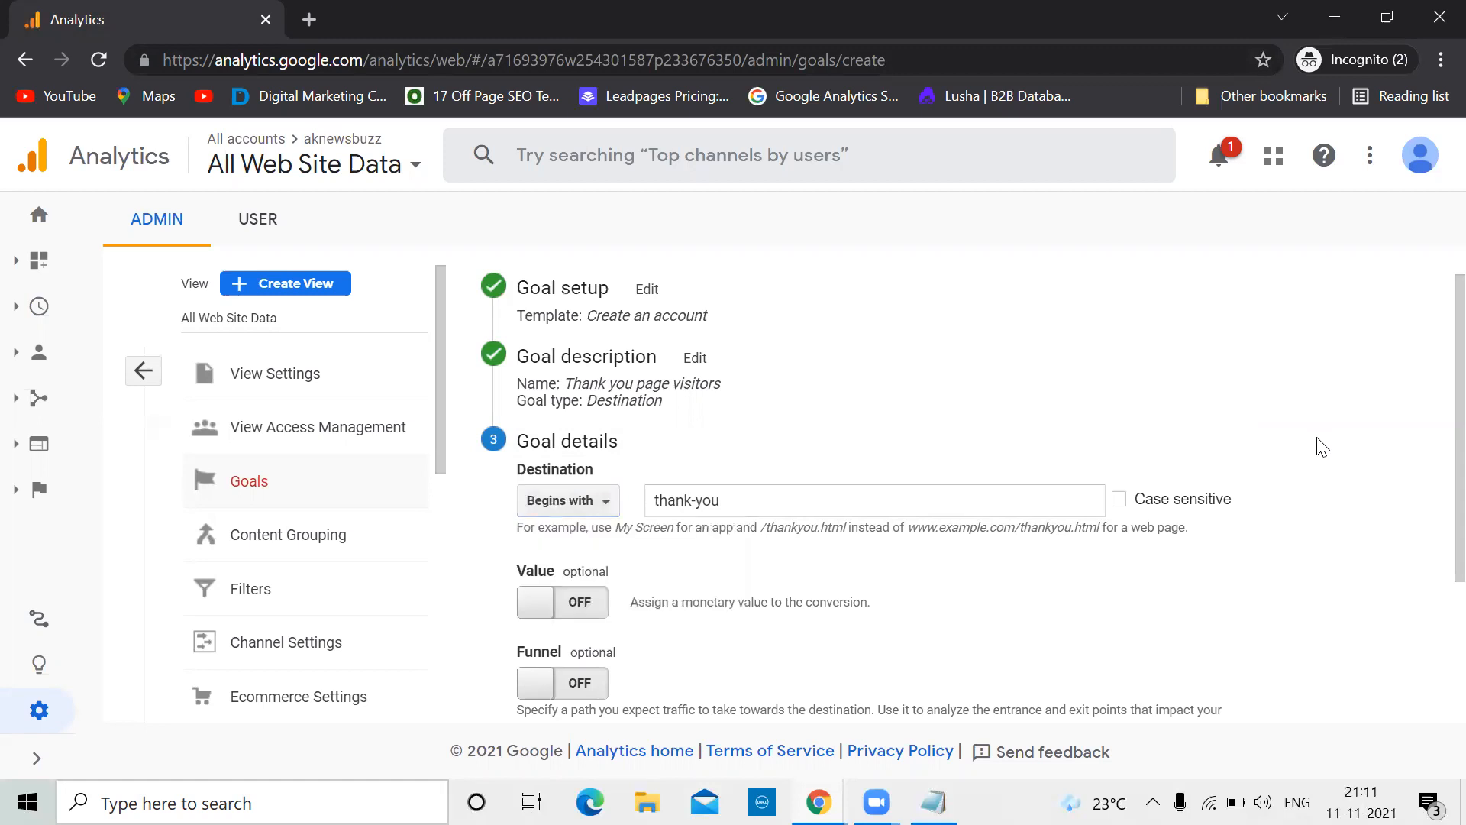
# Turn on the goal Value, set it to 4000 INR, and save the goal
pyautogui.click(534, 604)
pyautogui.click(680, 611)
pyautogui.write('4000')
pyautogui.scroll(-3, 681, 608)
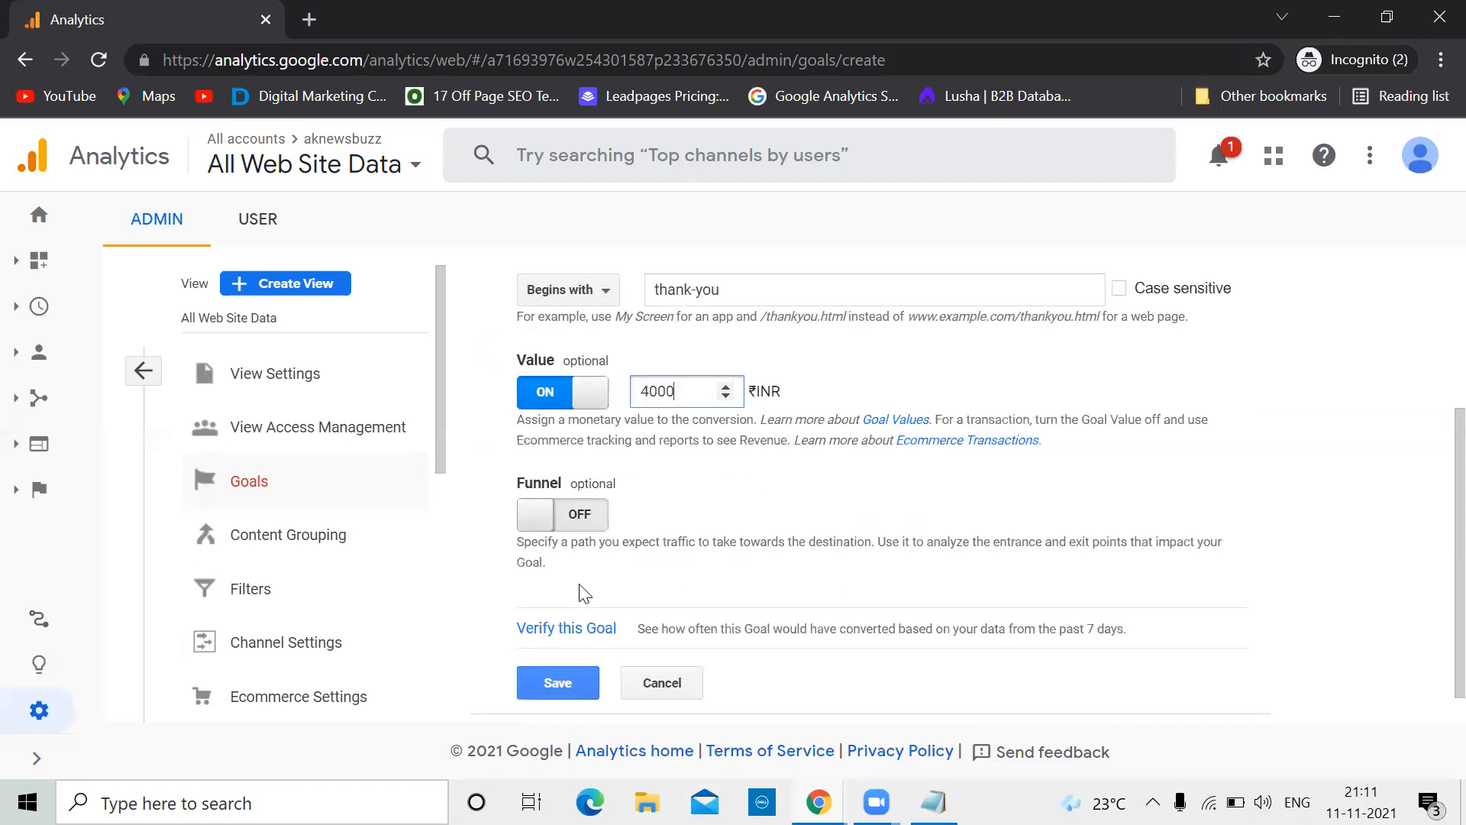
pyautogui.scroll(3, 787, 547)
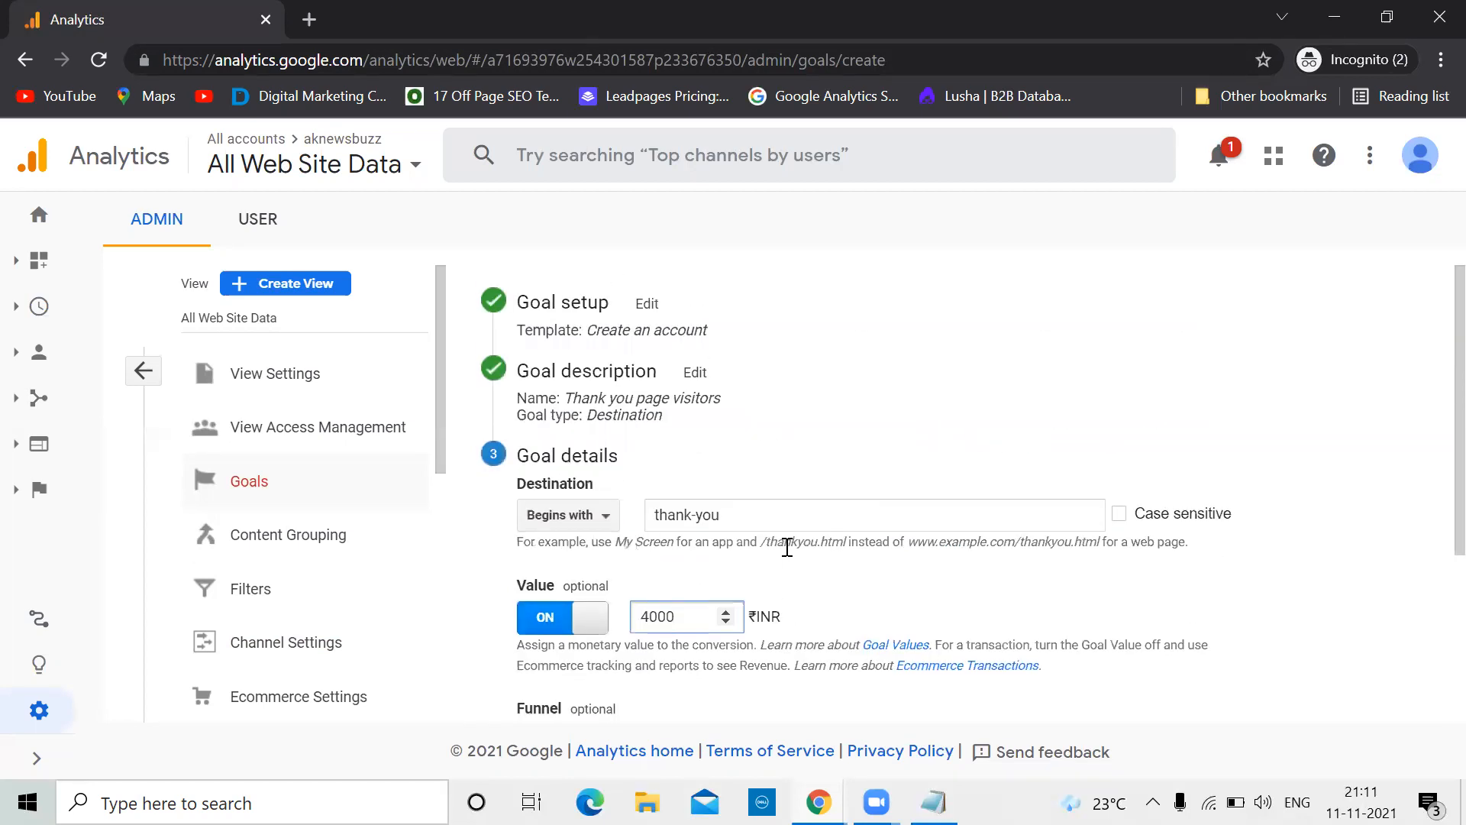
pyautogui.scroll(-3, 787, 547)
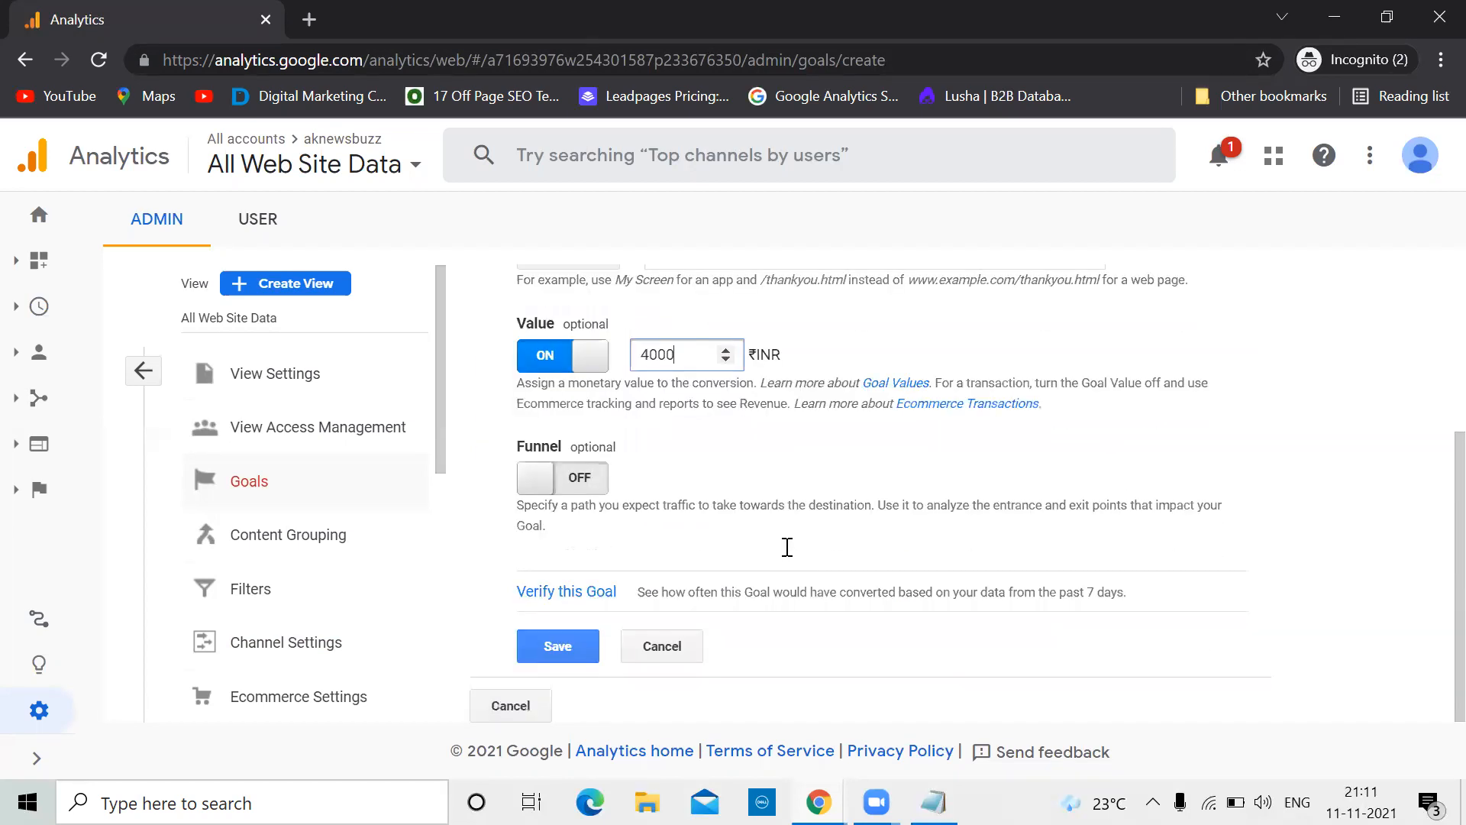
pyautogui.click(557, 647)
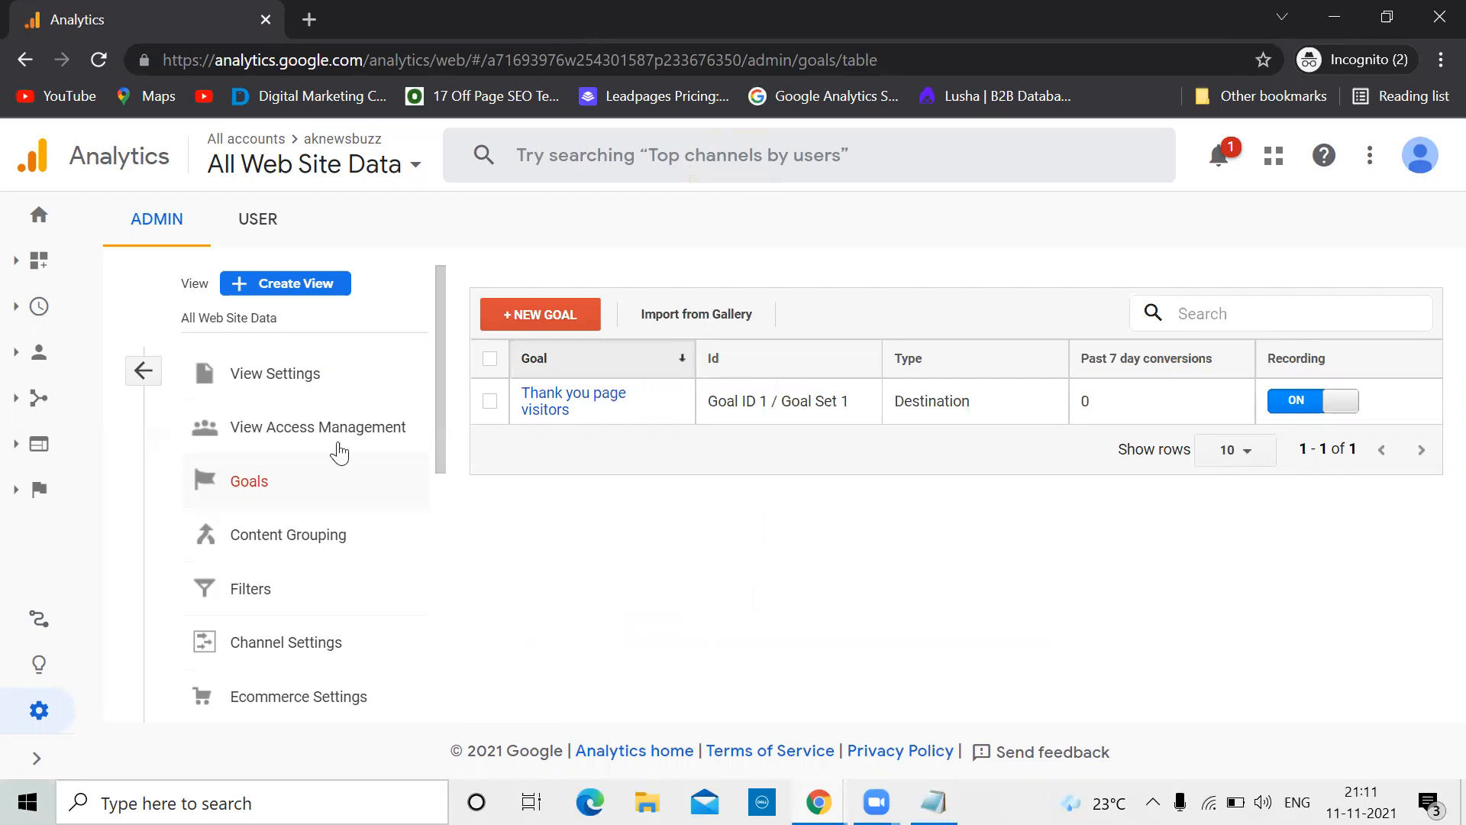
pyautogui.click(35, 756)
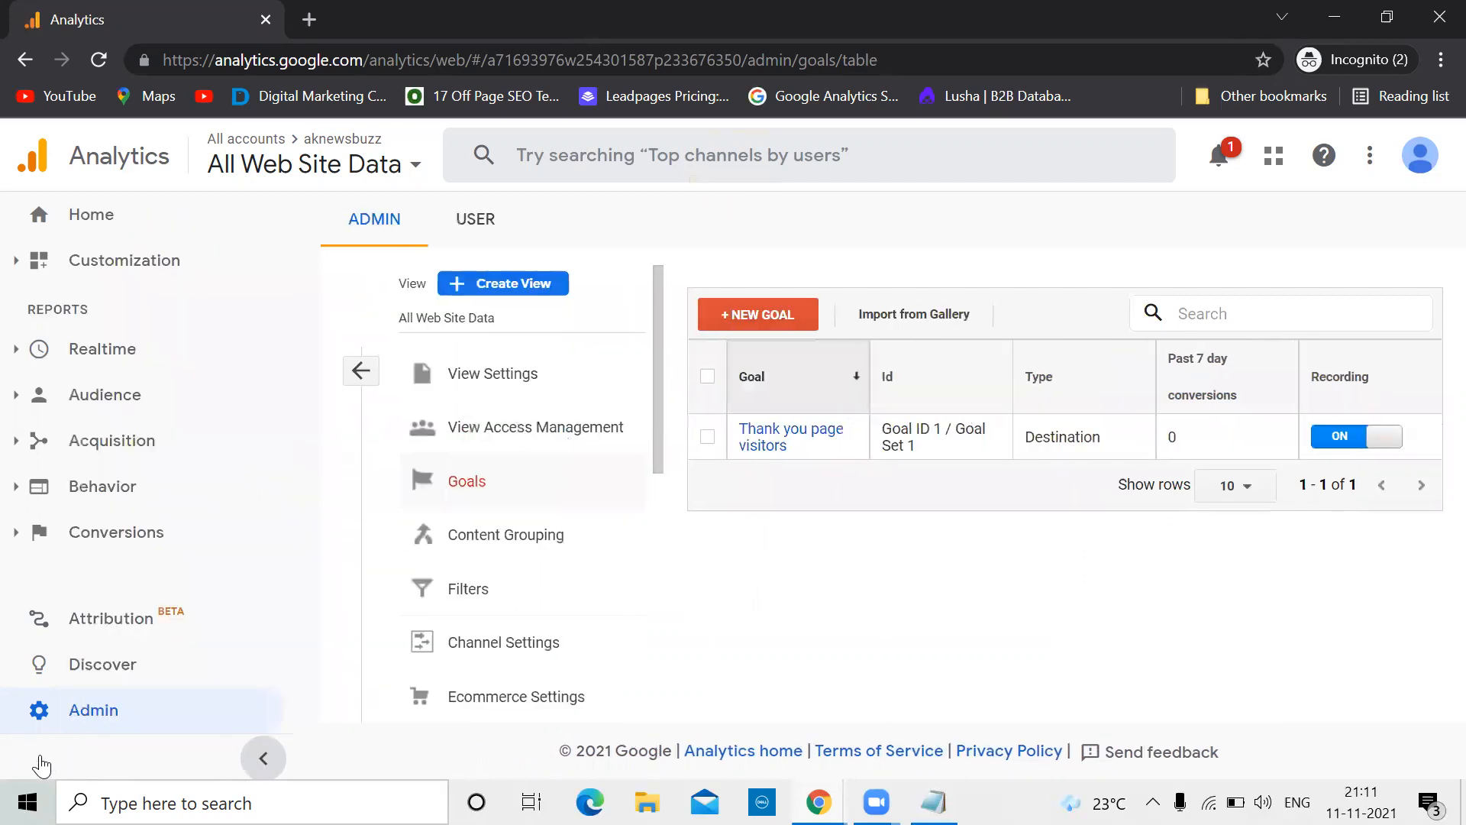
pyautogui.click(126, 712)
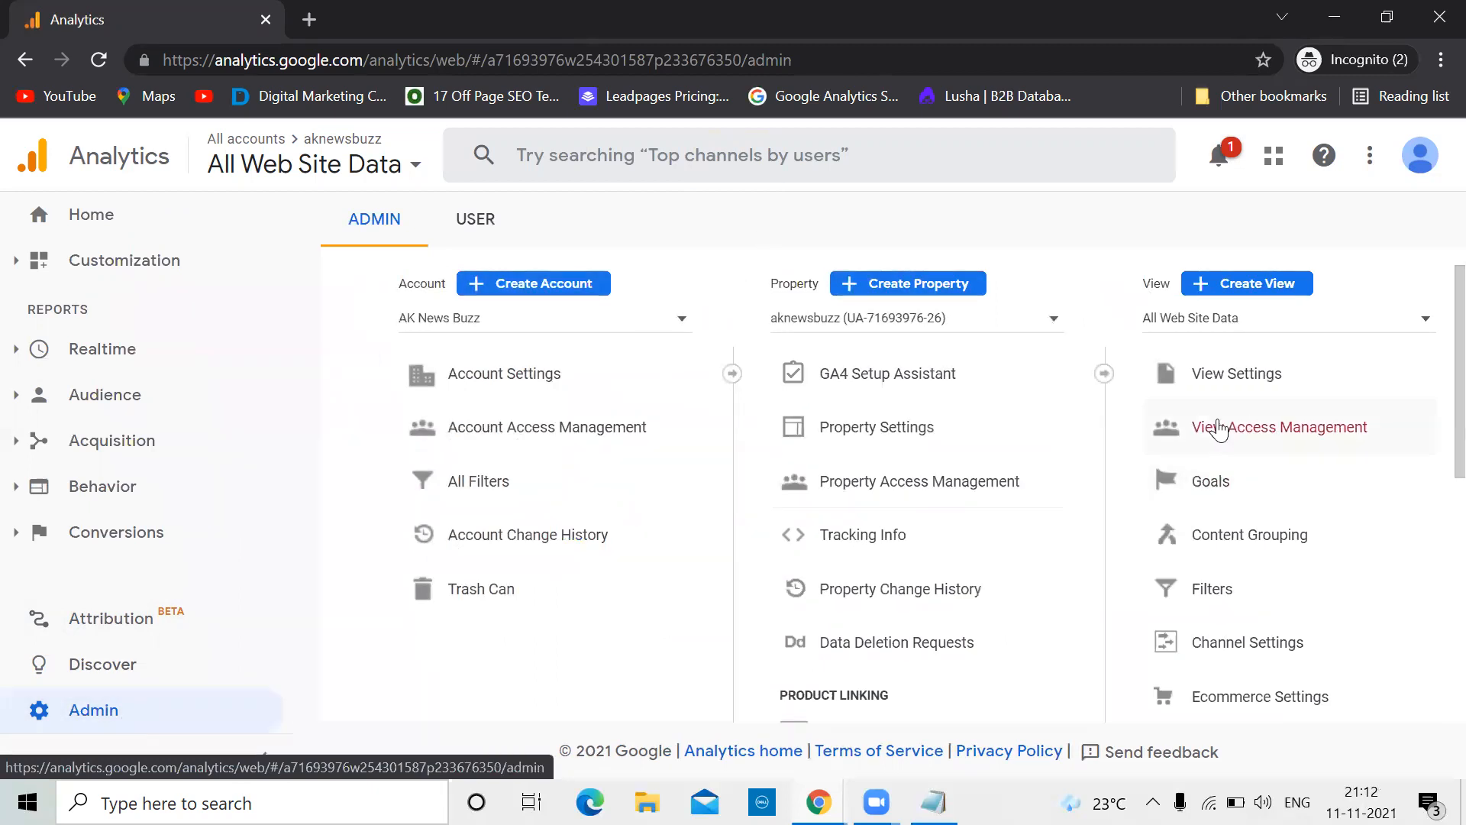
pyautogui.click(1222, 489)
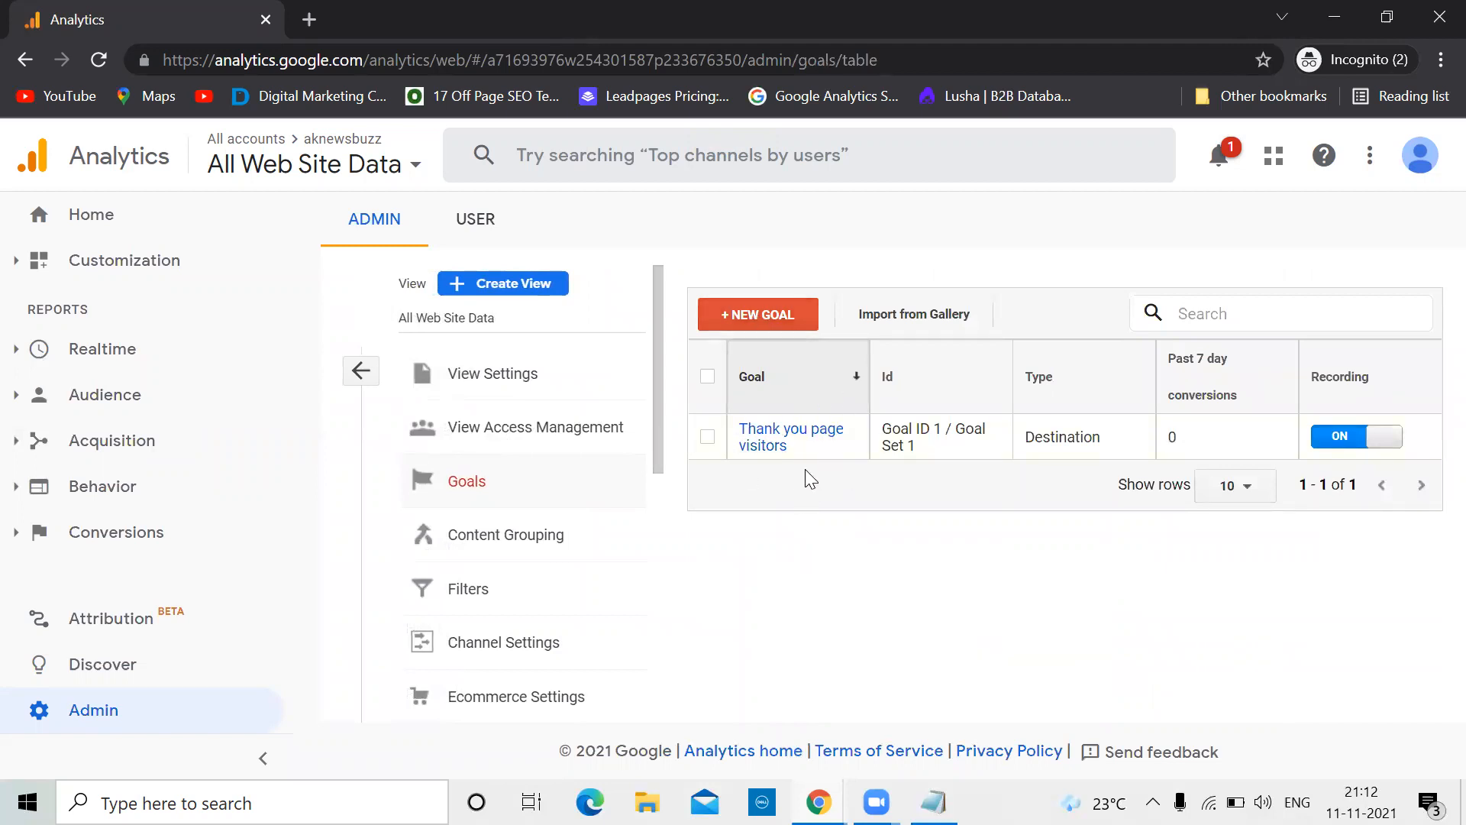
# Start another goal from the Create an account template and continue to its details
pyautogui.click(750, 321)
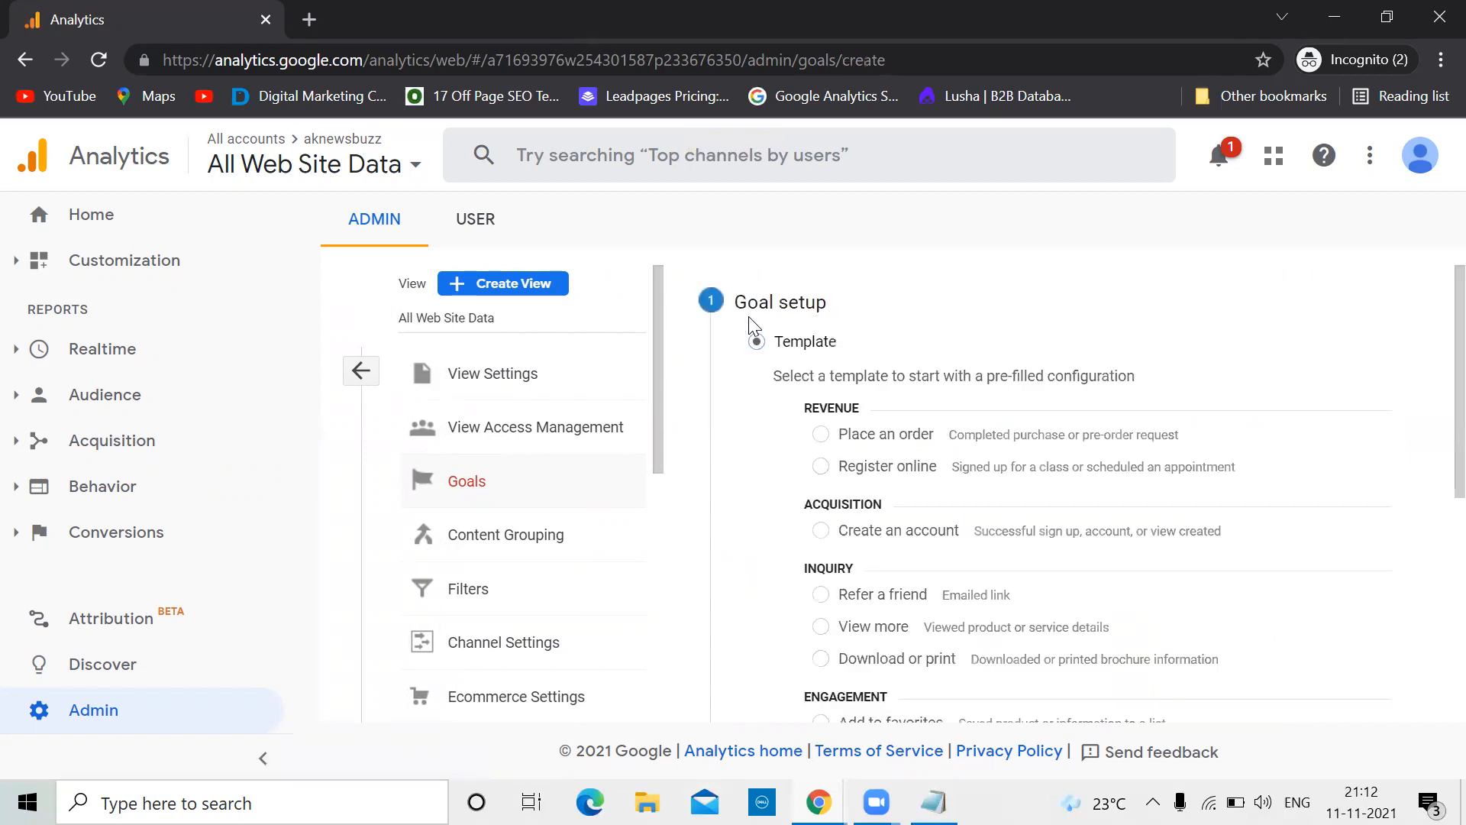
pyautogui.scroll(-1, 1071, 413)
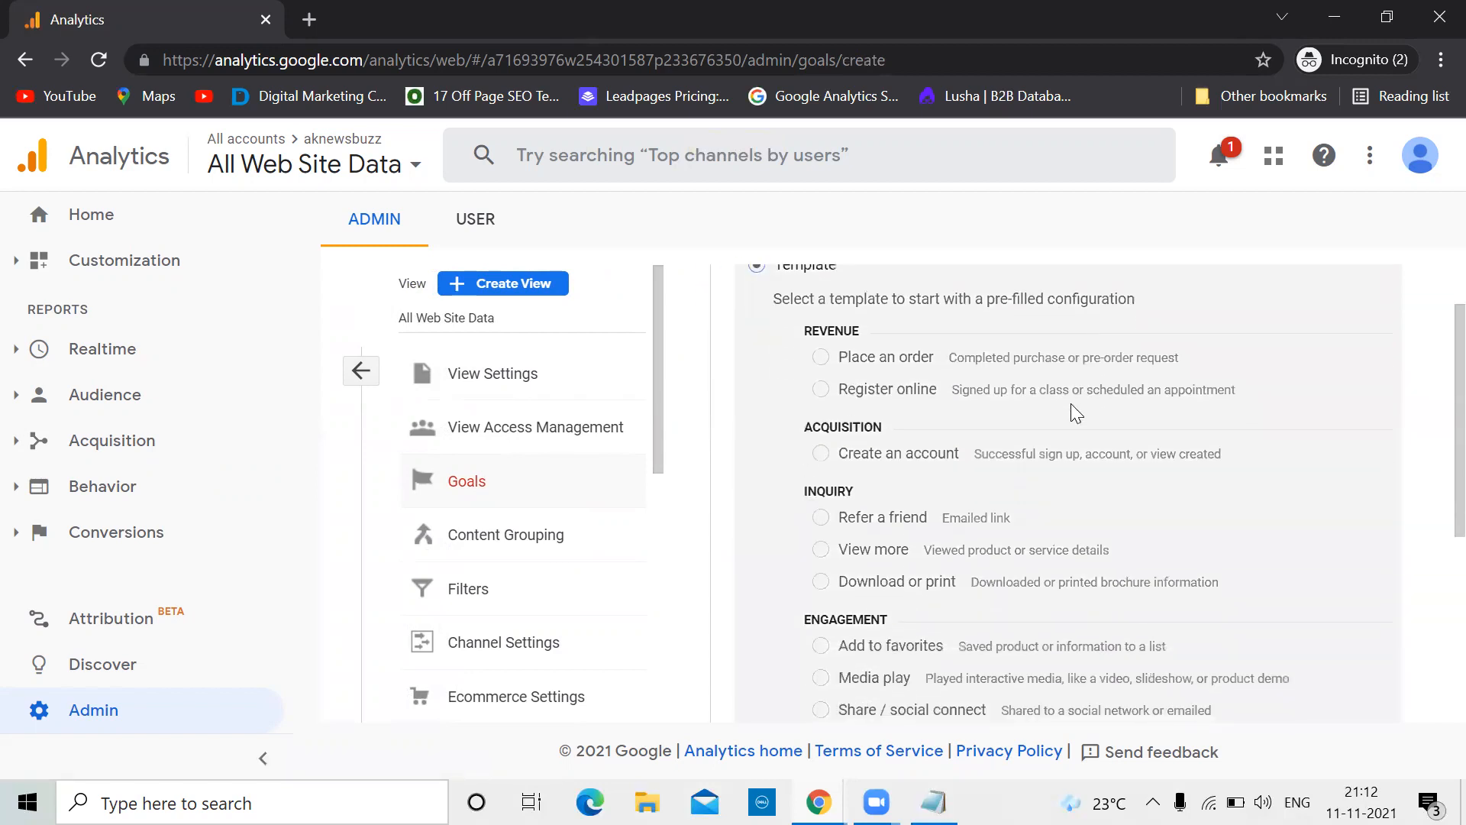
pyautogui.click(820, 453)
pyautogui.scroll(-4, 993, 530)
pyautogui.click(786, 618)
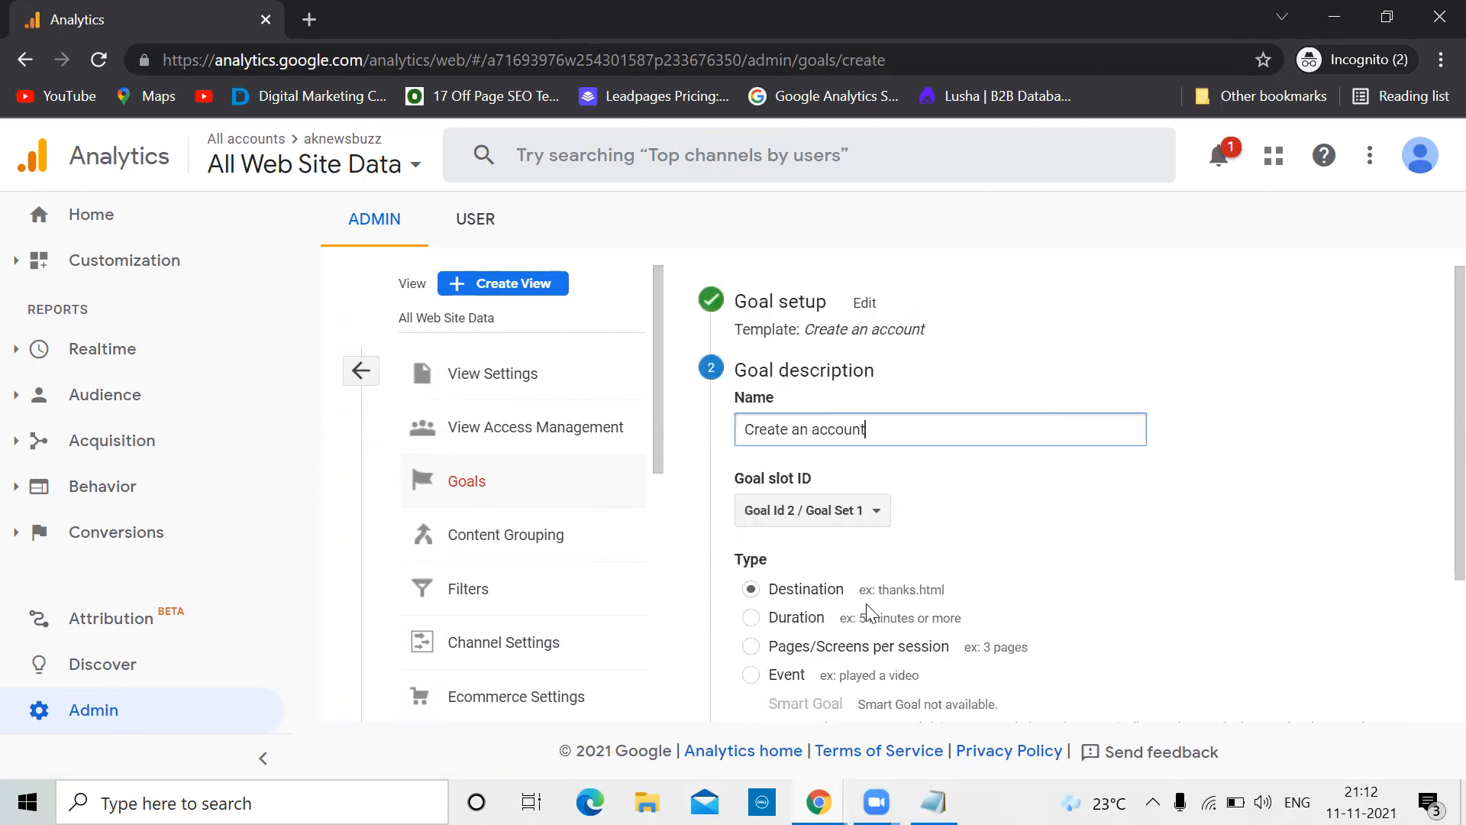
pyautogui.scroll(-3, 866, 603)
pyautogui.click(787, 621)
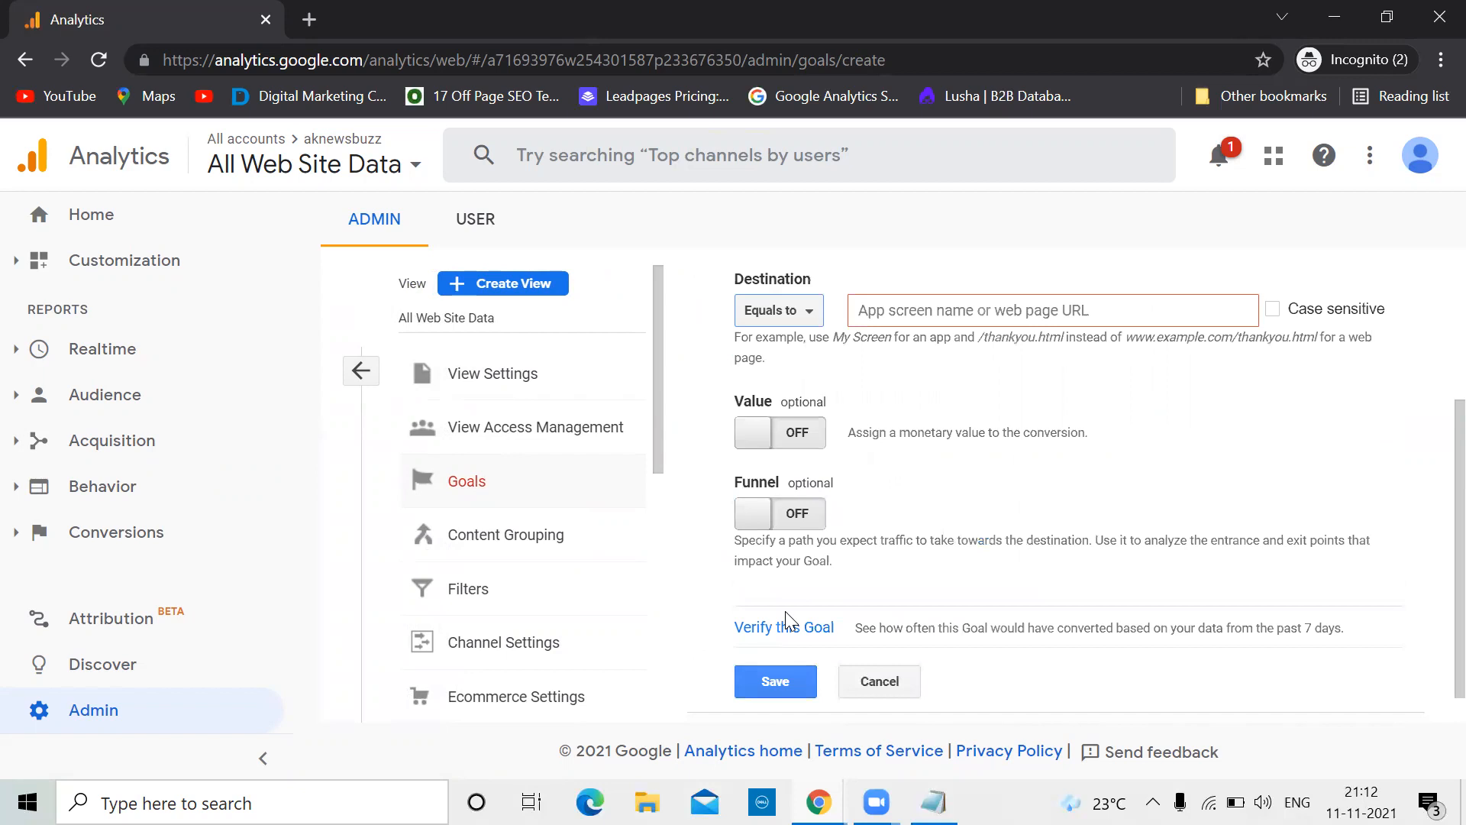
# Set destination Begins with 'thank-you', value 4000, and save the goal
pyautogui.click(802, 311)
pyautogui.click(794, 385)
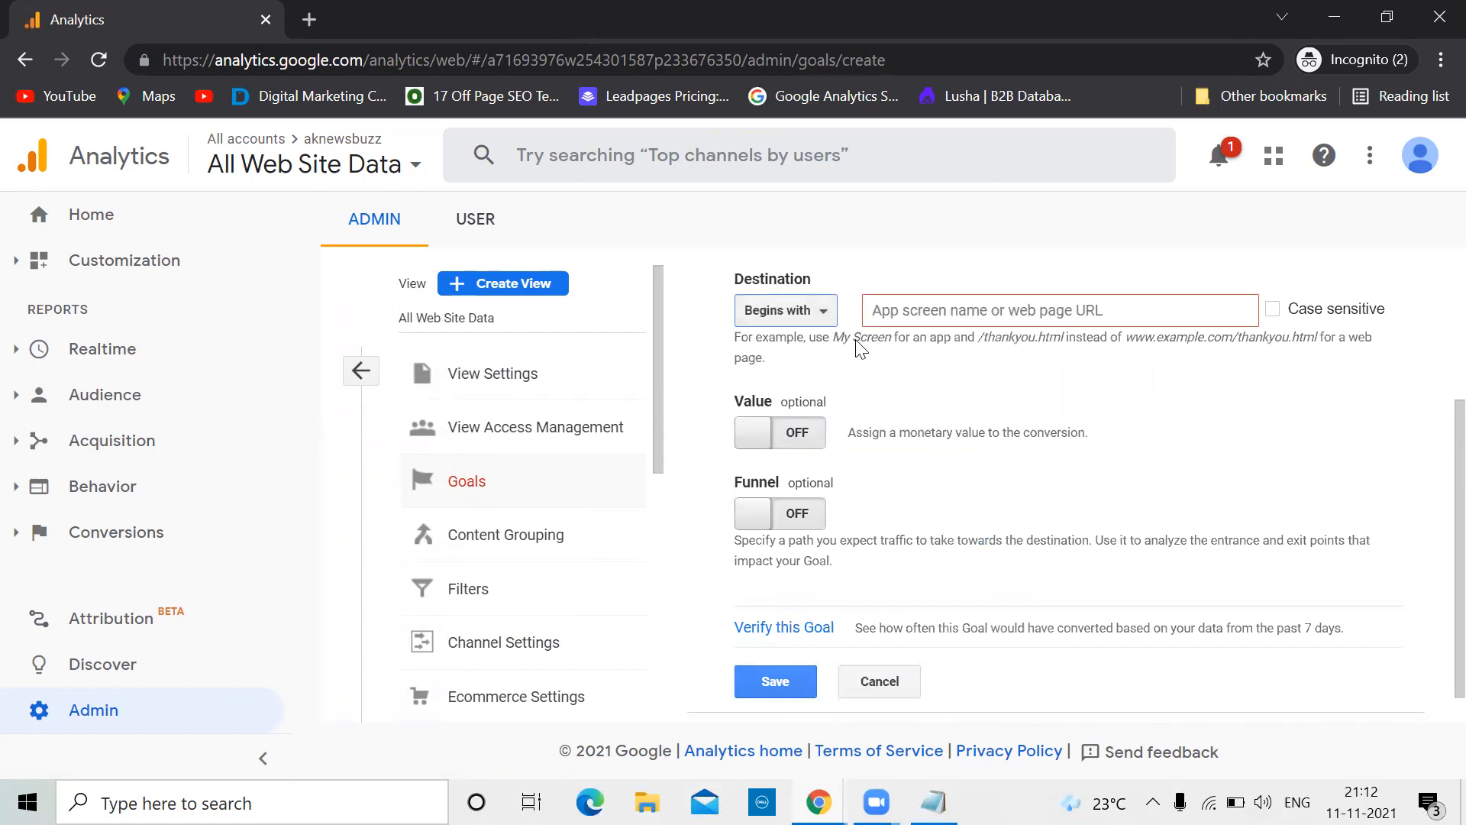
pyautogui.click(906, 311)
pyautogui.write('than')
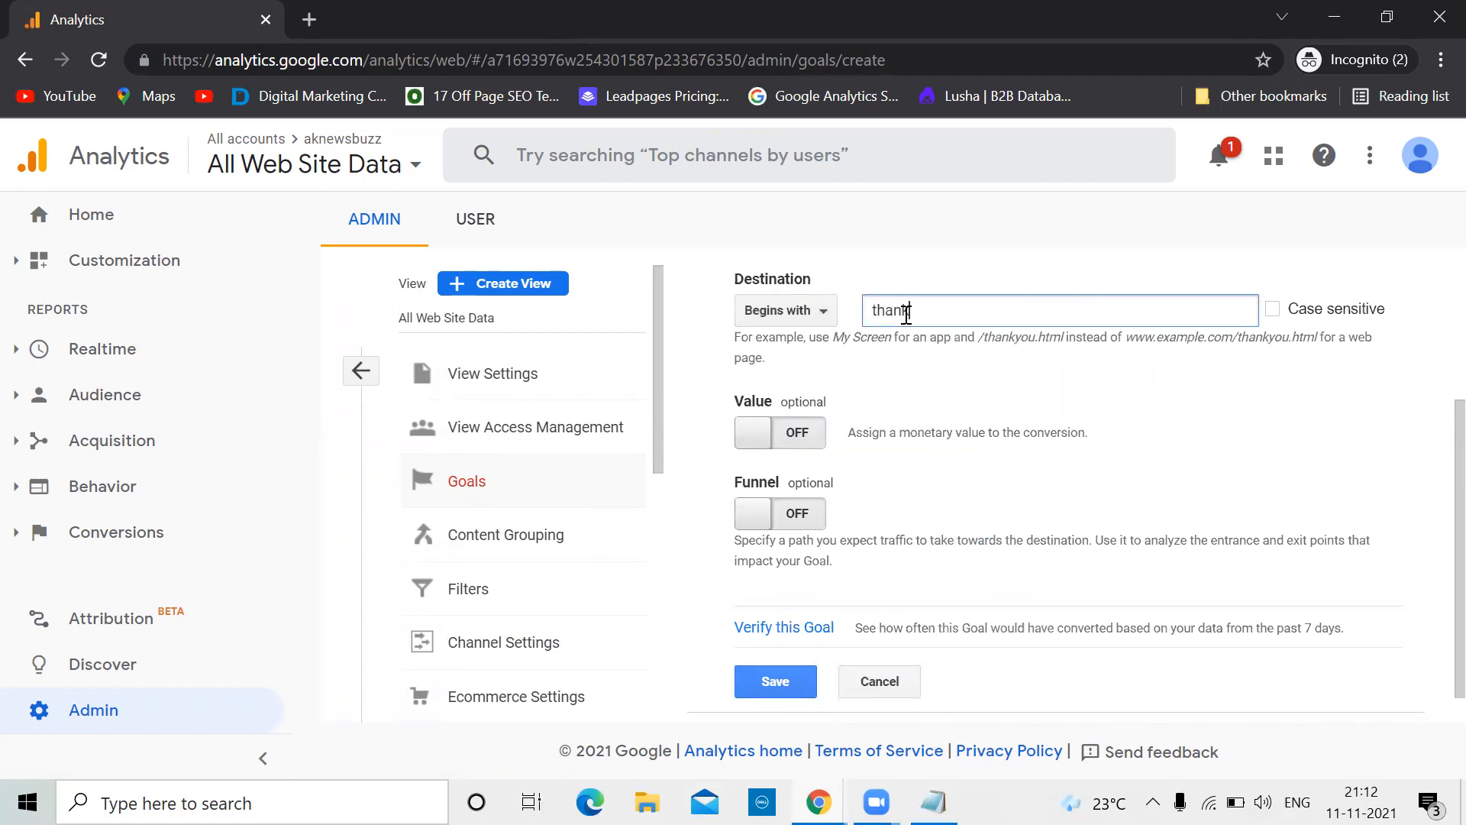
pyautogui.write('k-you')
pyautogui.click(756, 433)
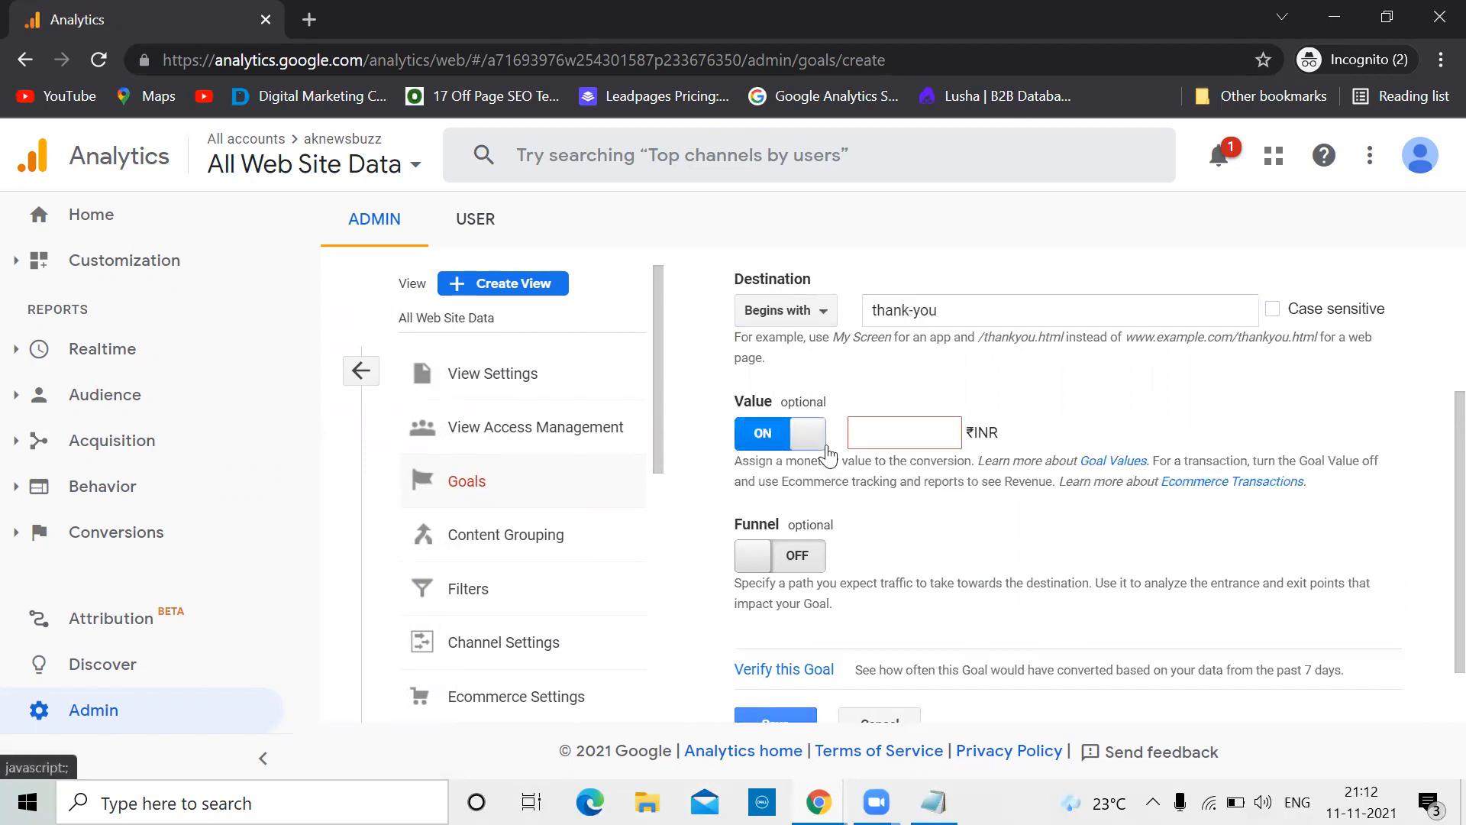
pyautogui.click(893, 433)
pyautogui.write('4000')
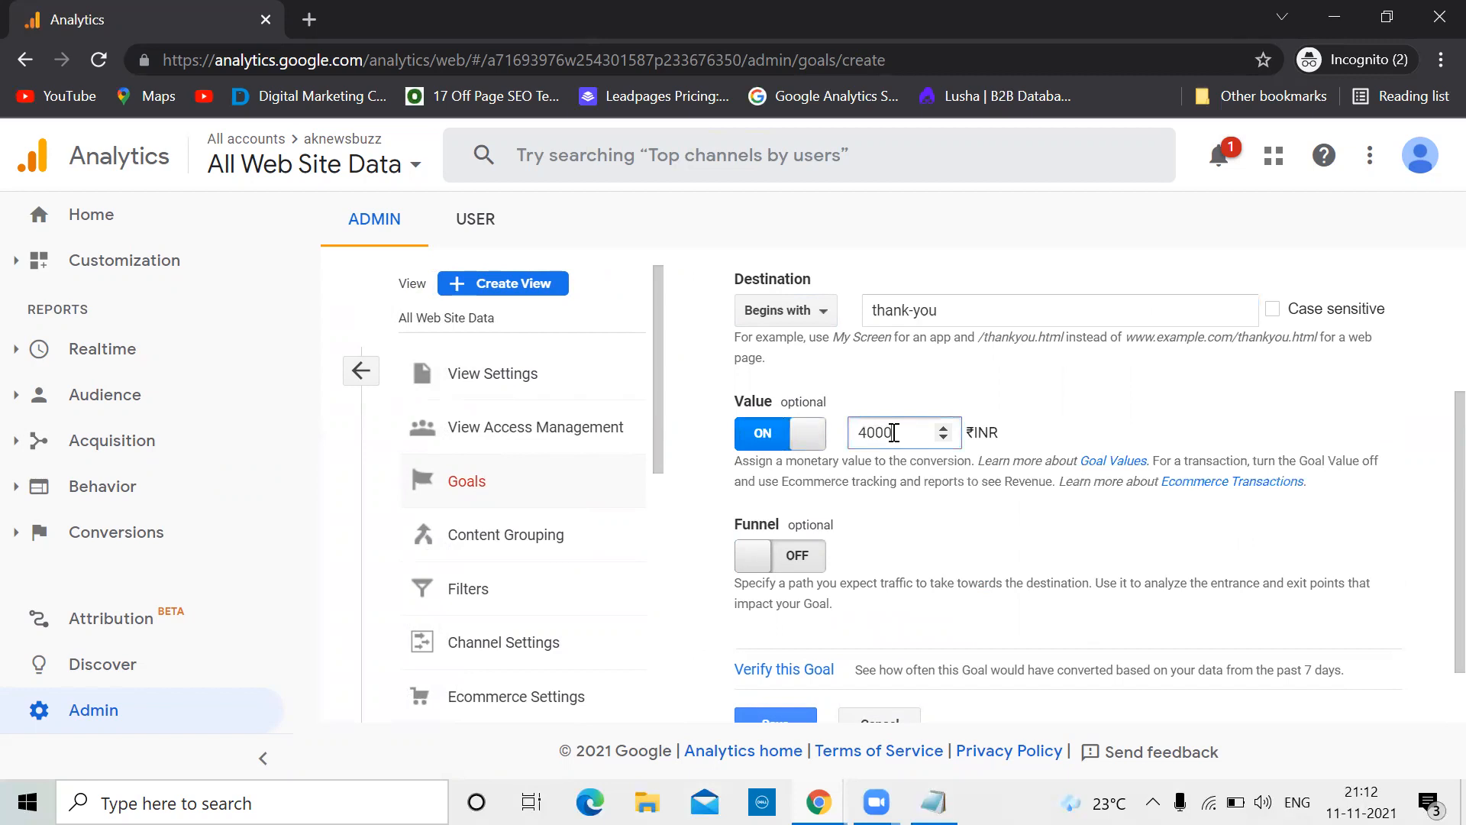
pyautogui.scroll(-1, 790, 600)
pyautogui.click(774, 645)
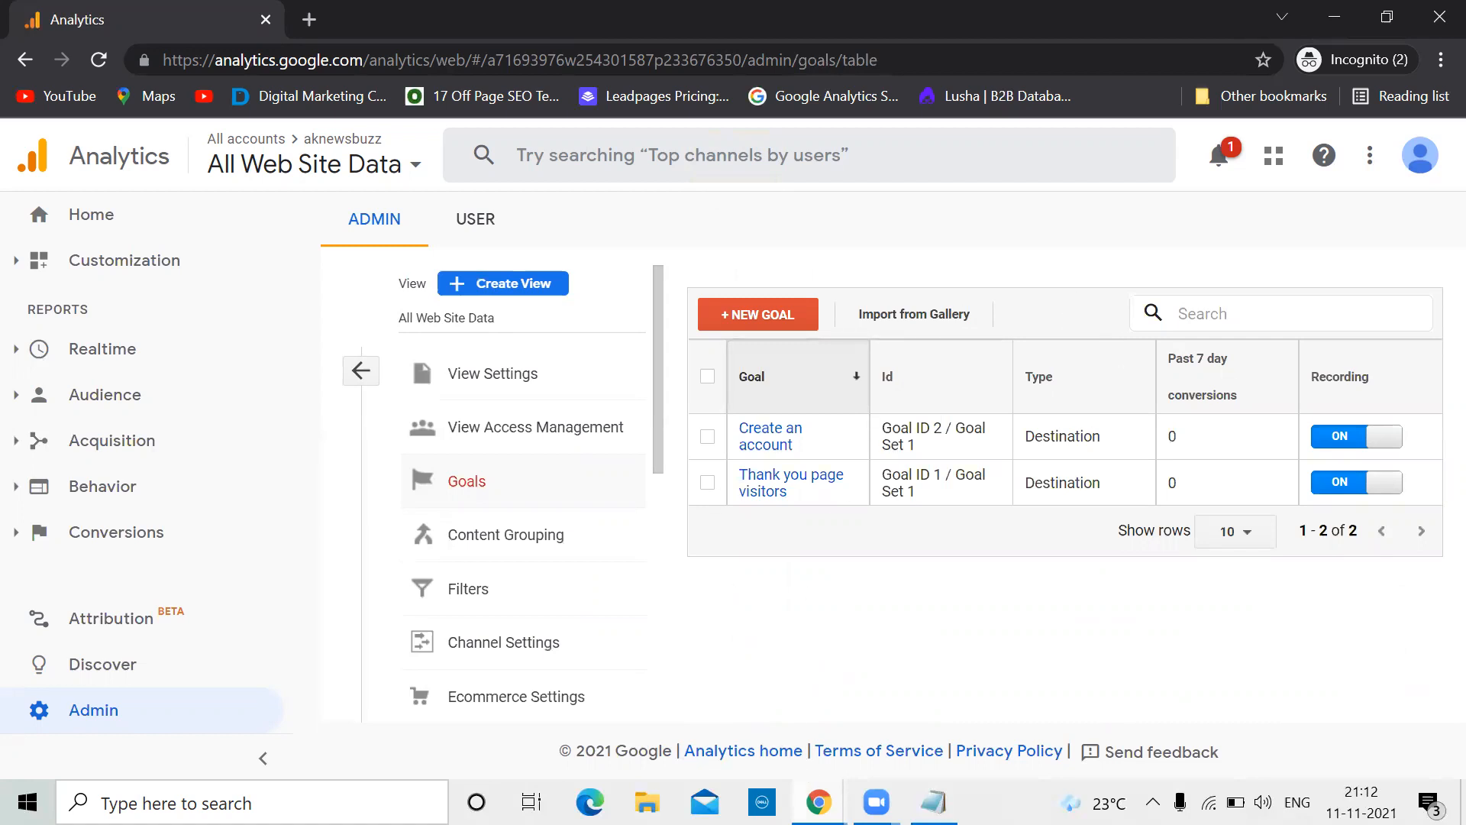
# In the other Analytics window, select the Order Beauty Supply account's OBS All Web Site Data view
pyautogui.moveTo(819, 802)
pyautogui.click(608, 697)
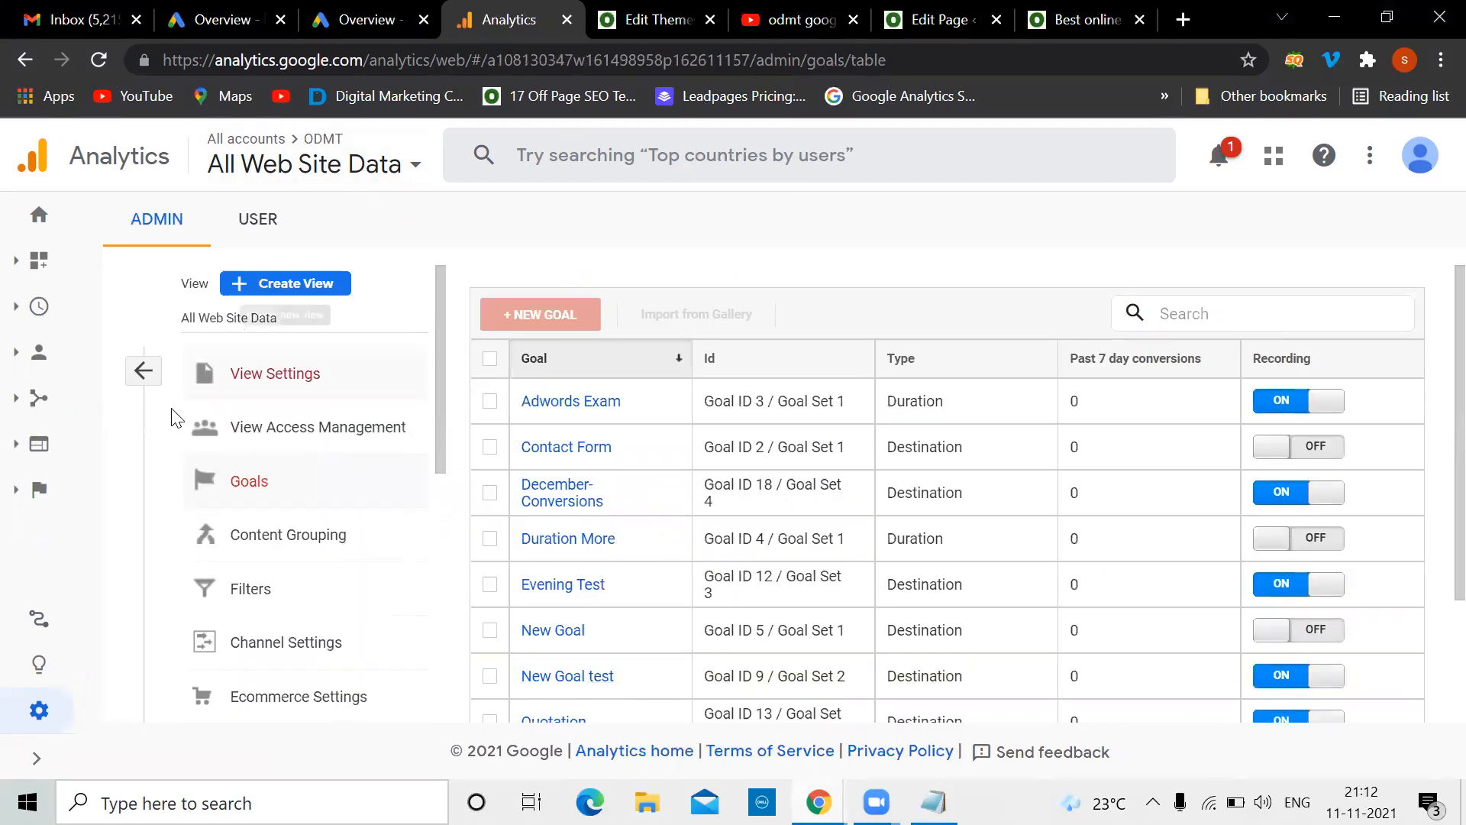
pyautogui.click(36, 757)
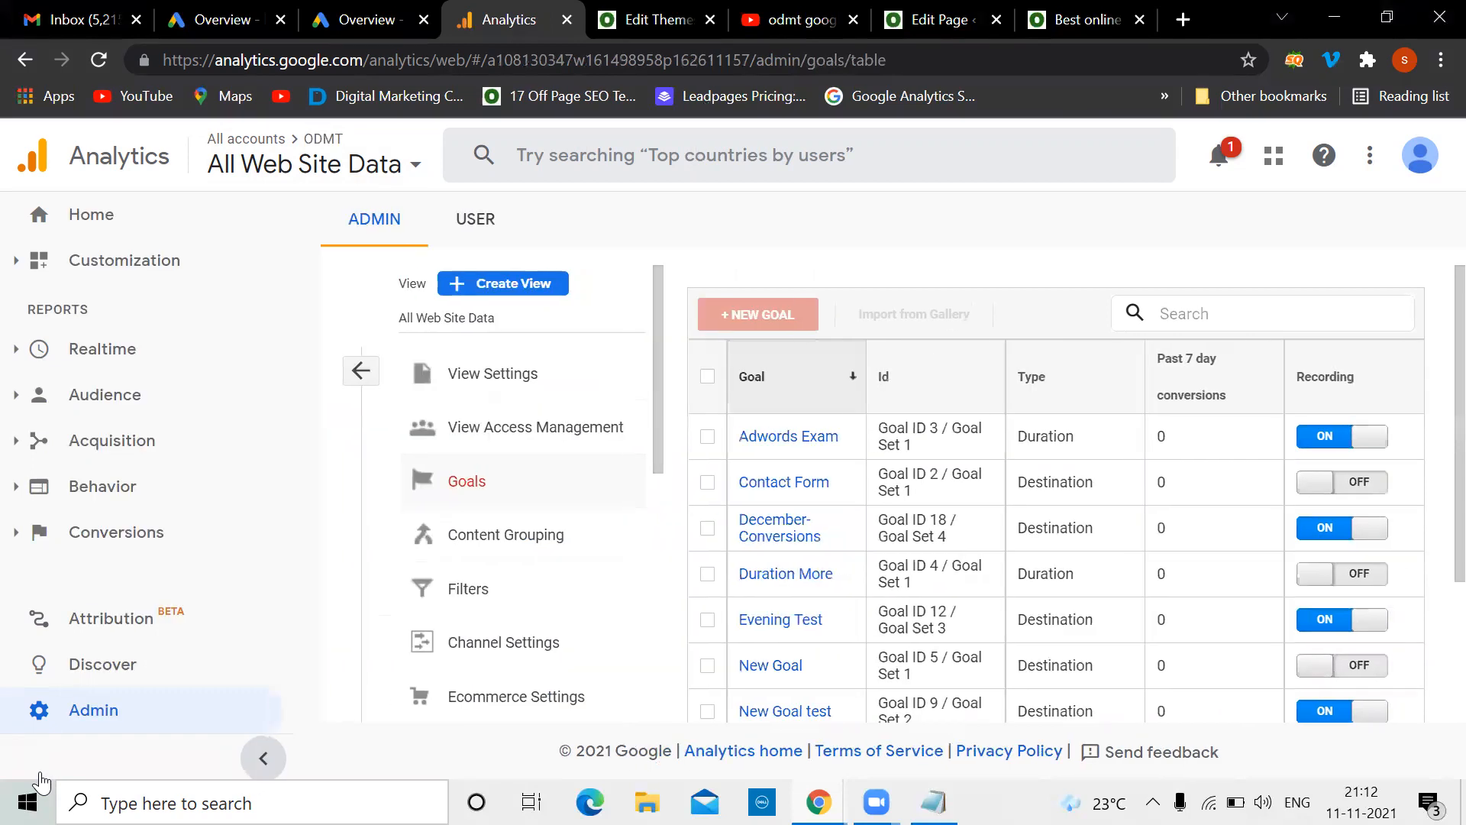
pyautogui.click(417, 170)
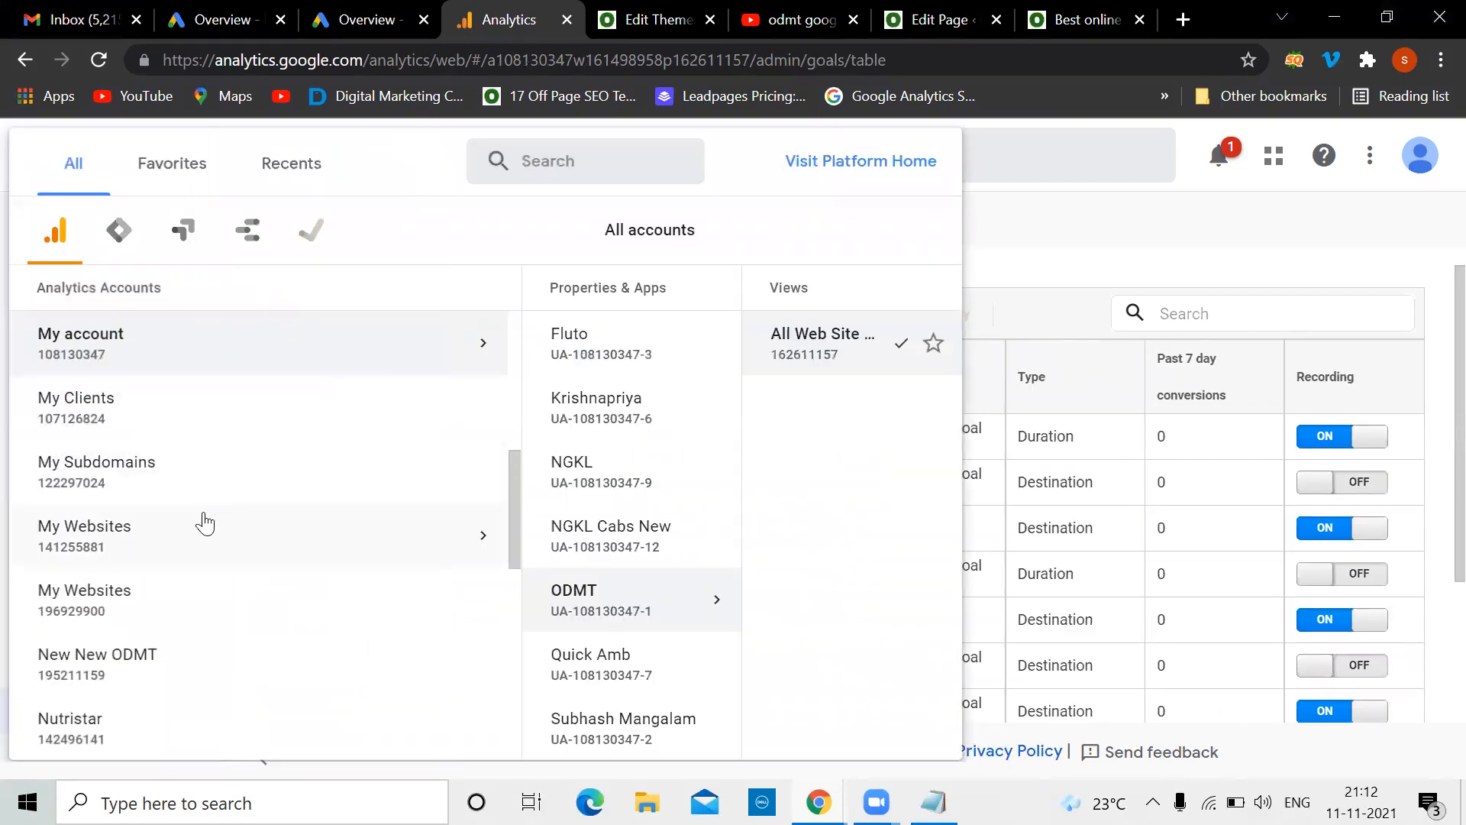
pyautogui.scroll(4, 204, 517)
pyautogui.scroll(3, 204, 523)
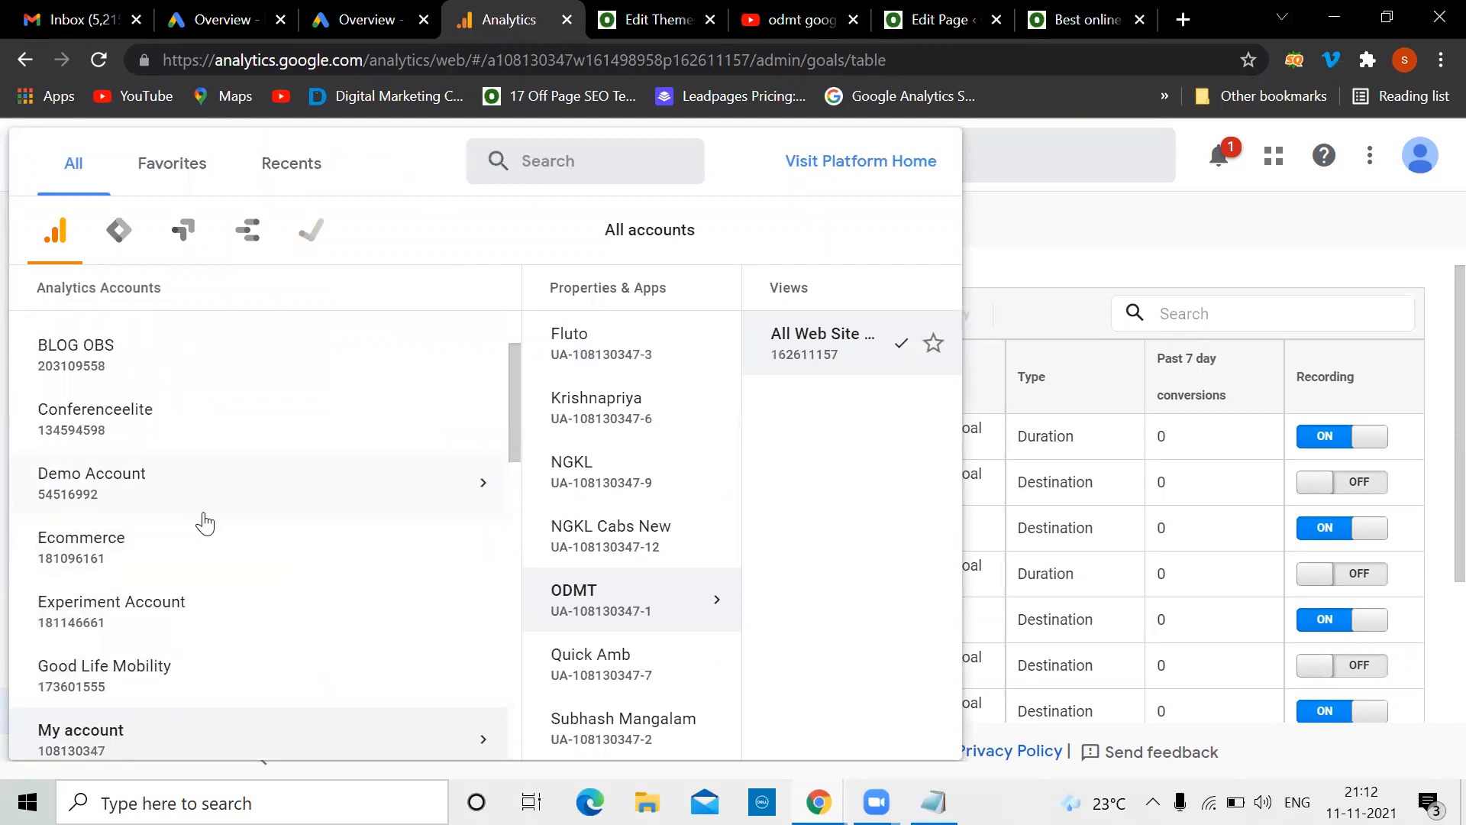
pyautogui.scroll(-5, 205, 524)
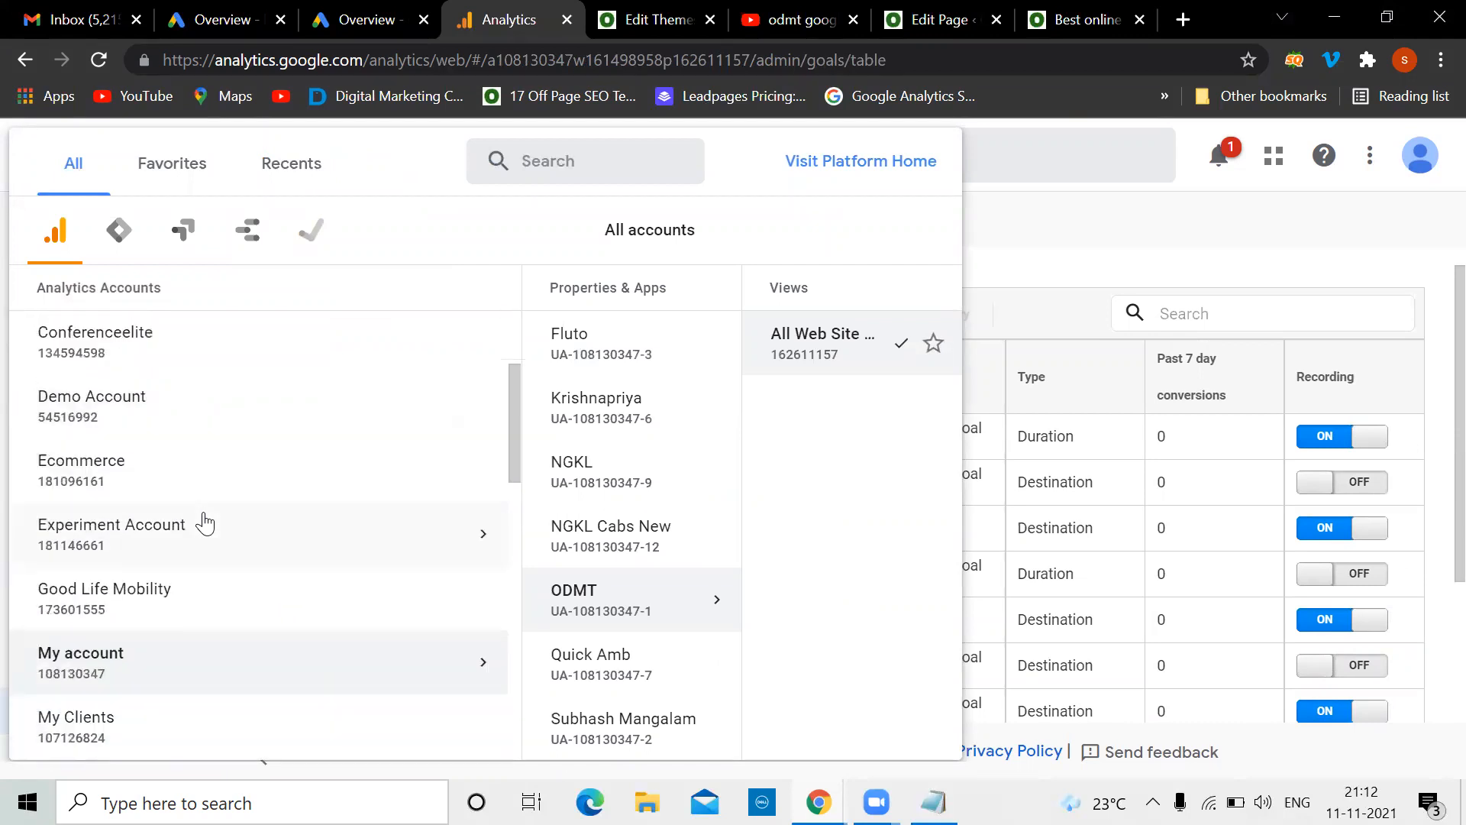
pyautogui.scroll(-5, 204, 523)
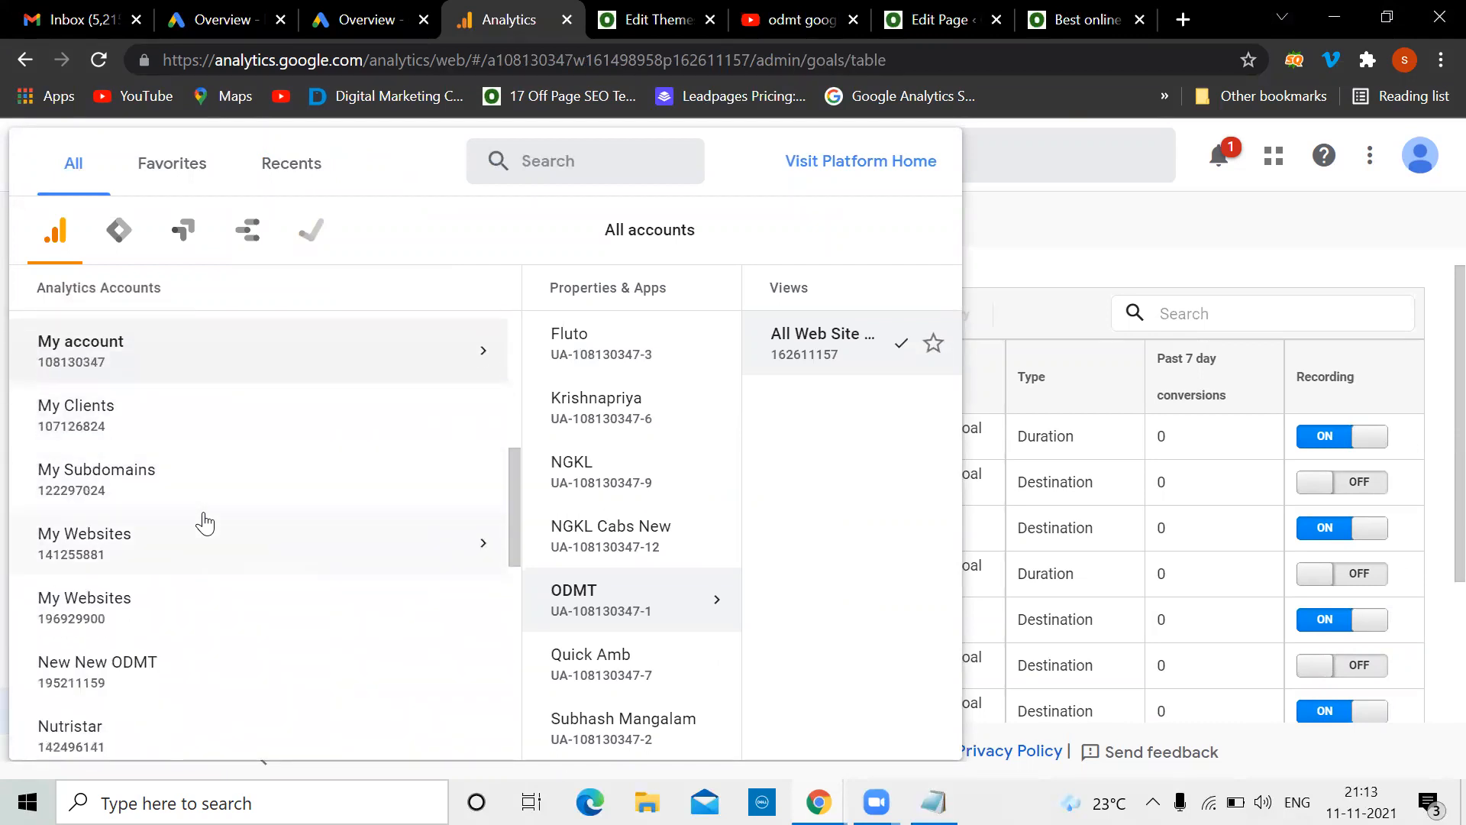
pyautogui.scroll(-3, 205, 523)
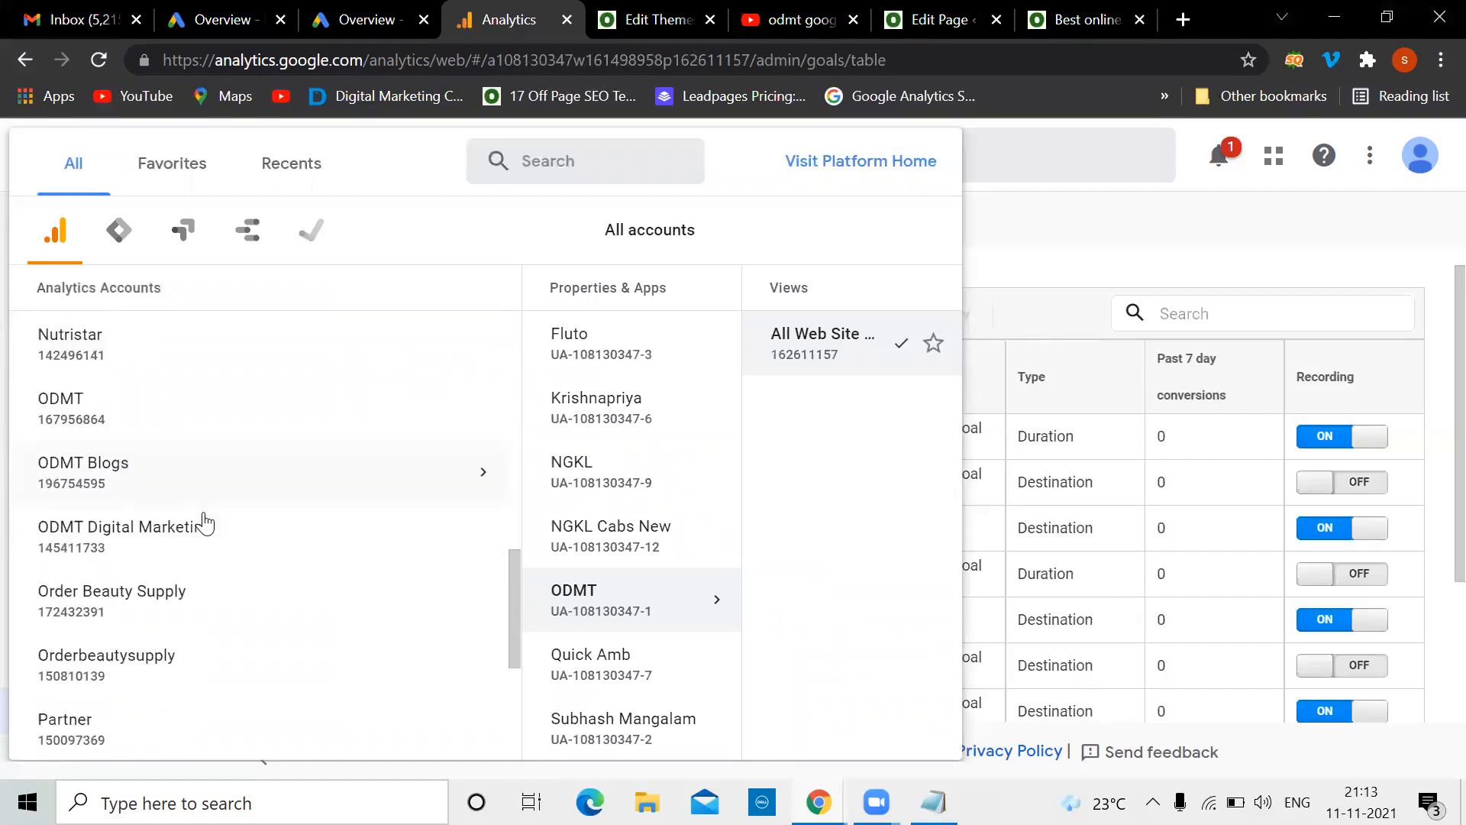
pyautogui.click(181, 549)
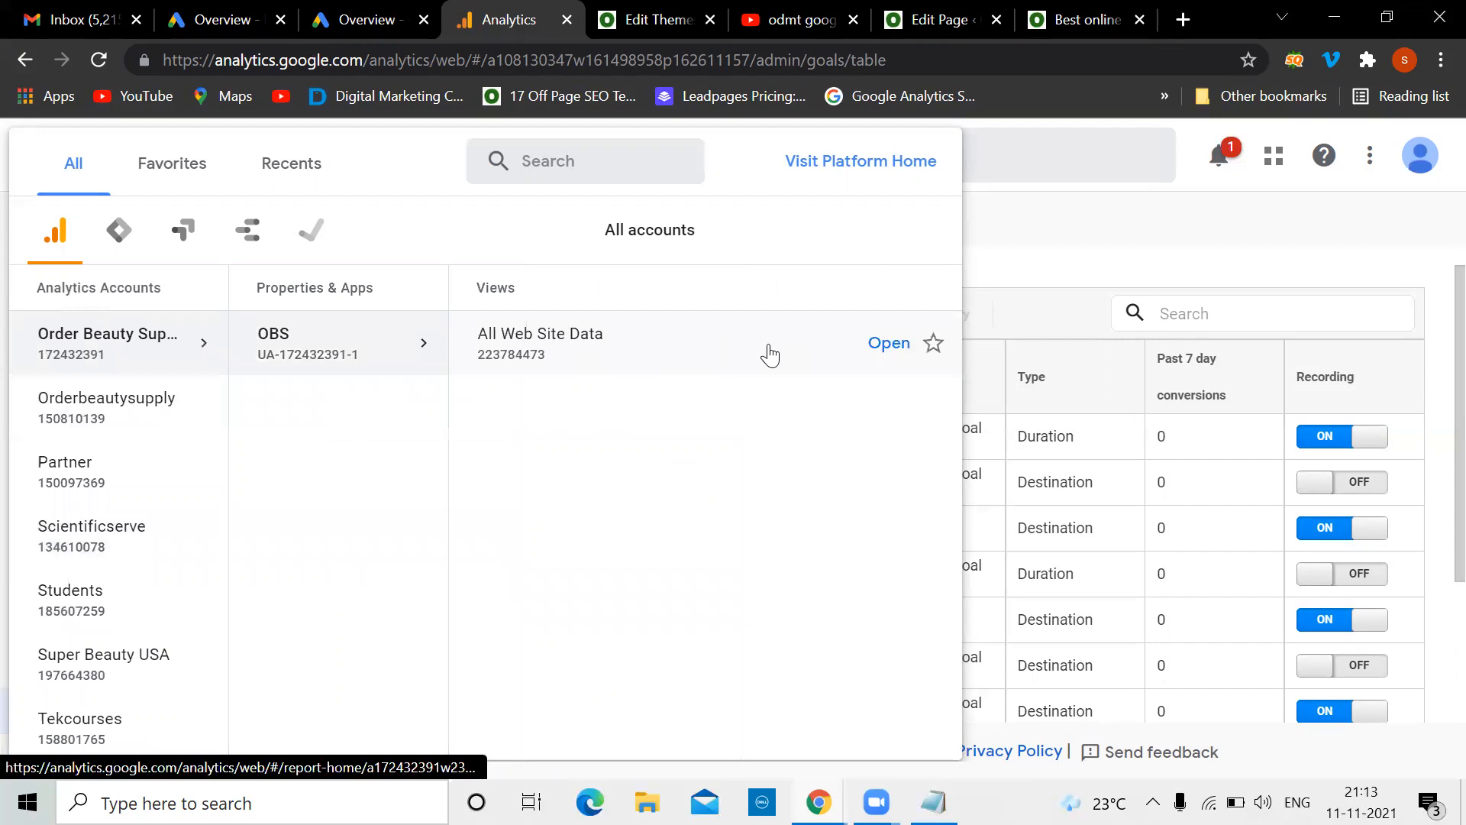
pyautogui.click(769, 354)
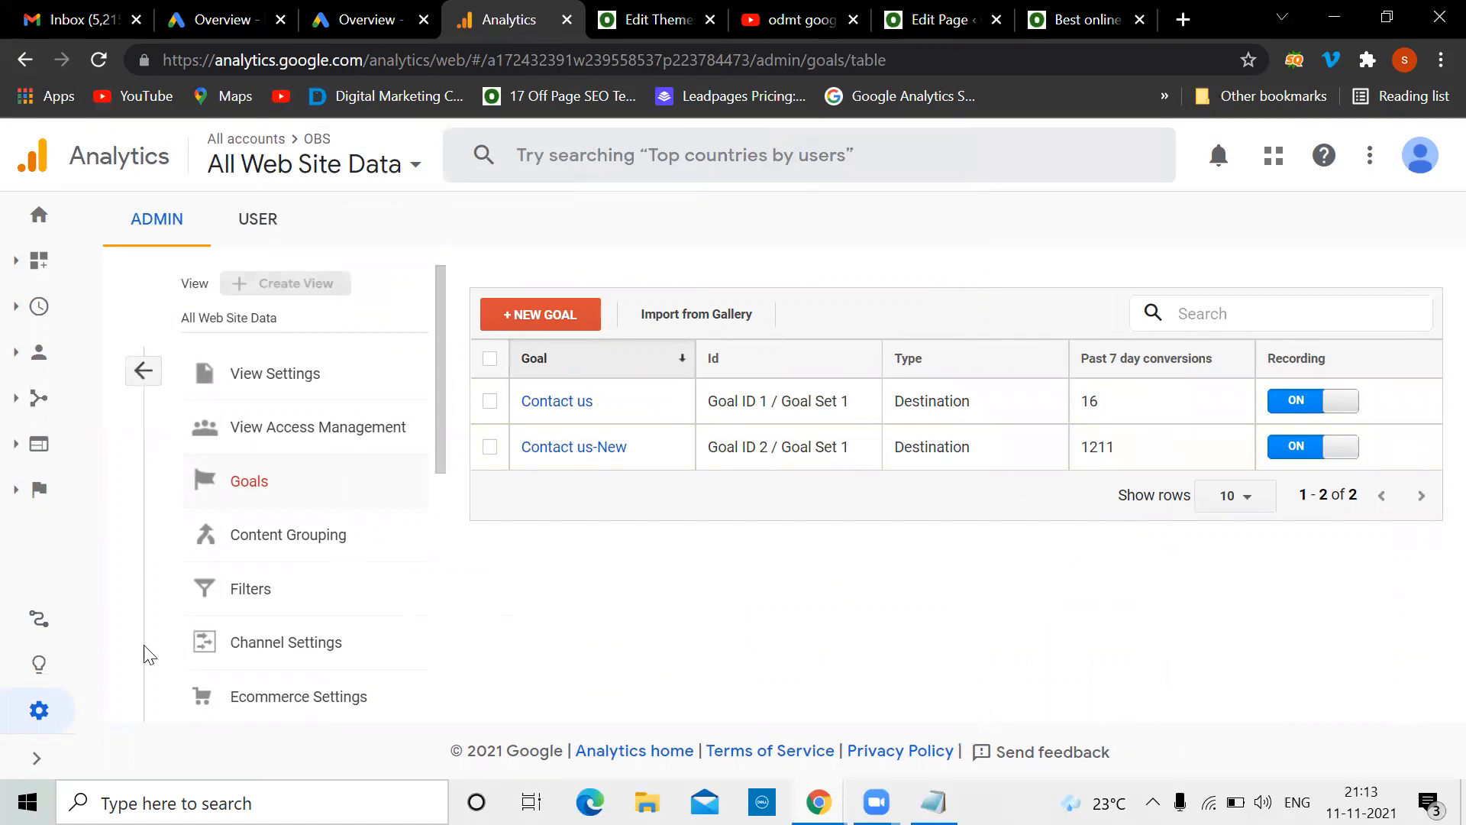
# Expand the sidebar's Conversions and Ecommerce report sections
pyautogui.click(36, 758)
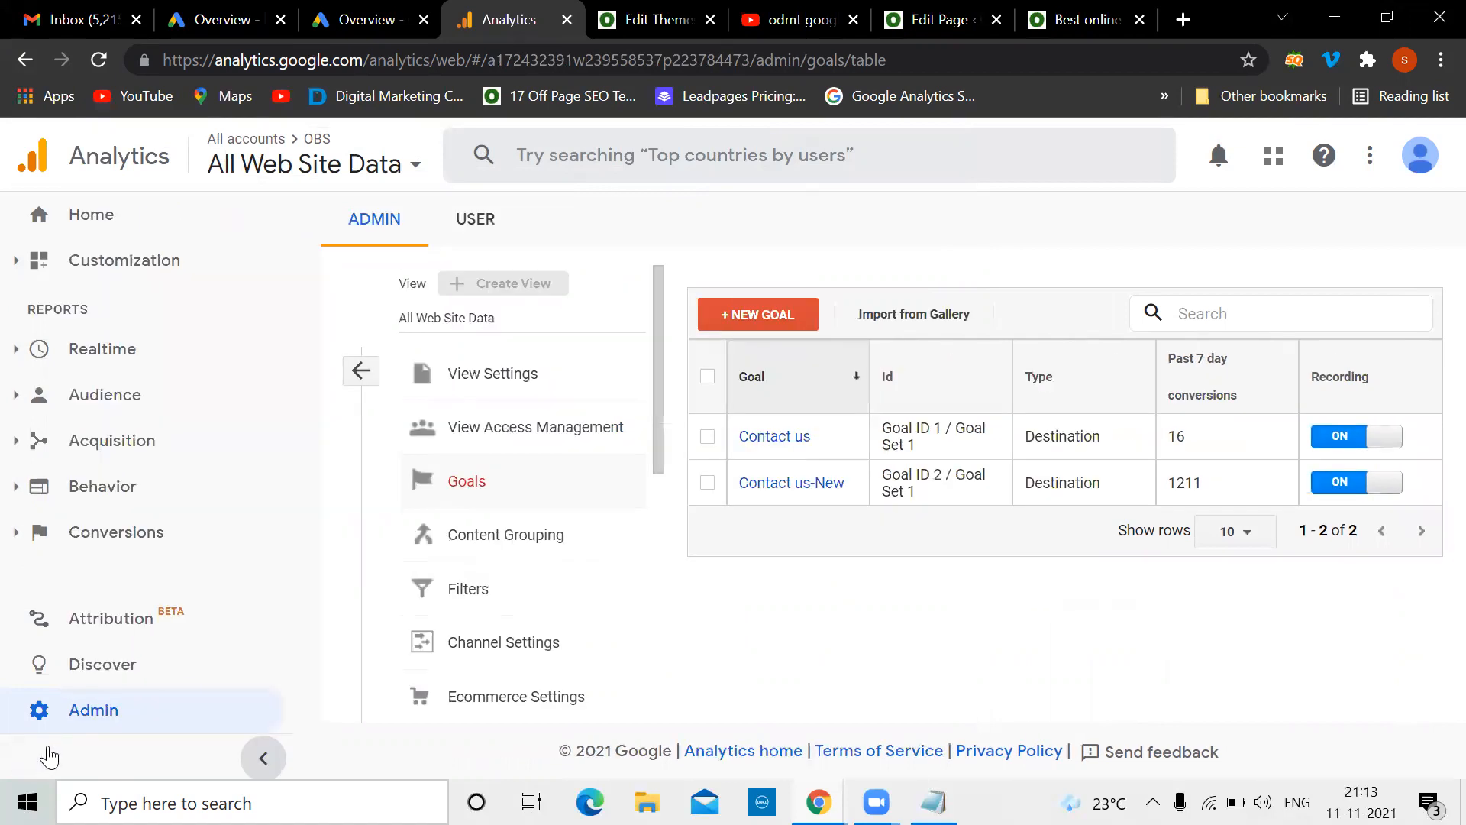
pyautogui.click(165, 541)
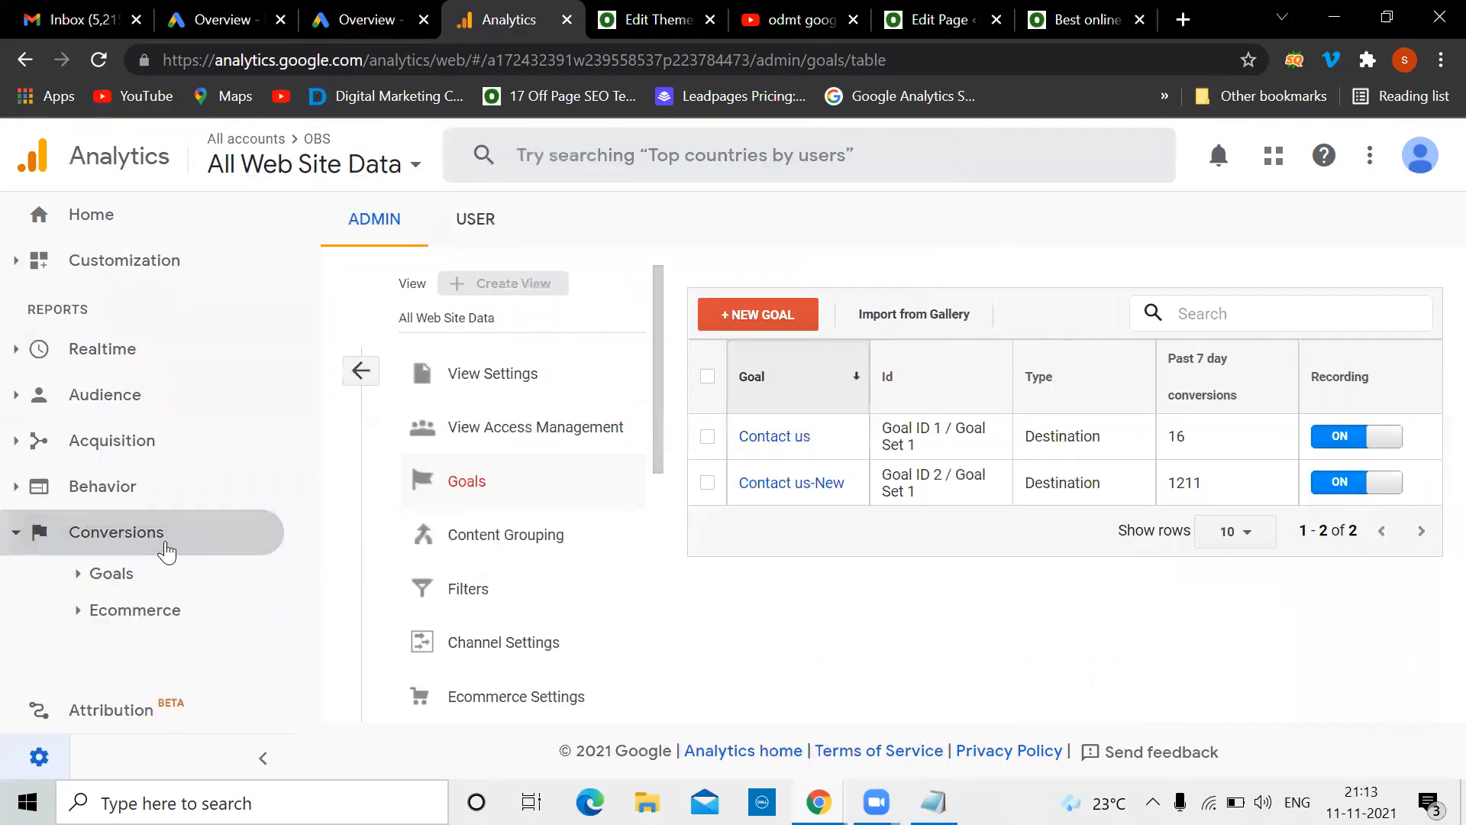
pyautogui.click(137, 611)
# Review the OBS Ecommerce Overview showing $2,682.10 revenue from 45 transactions
pyautogui.click(162, 647)
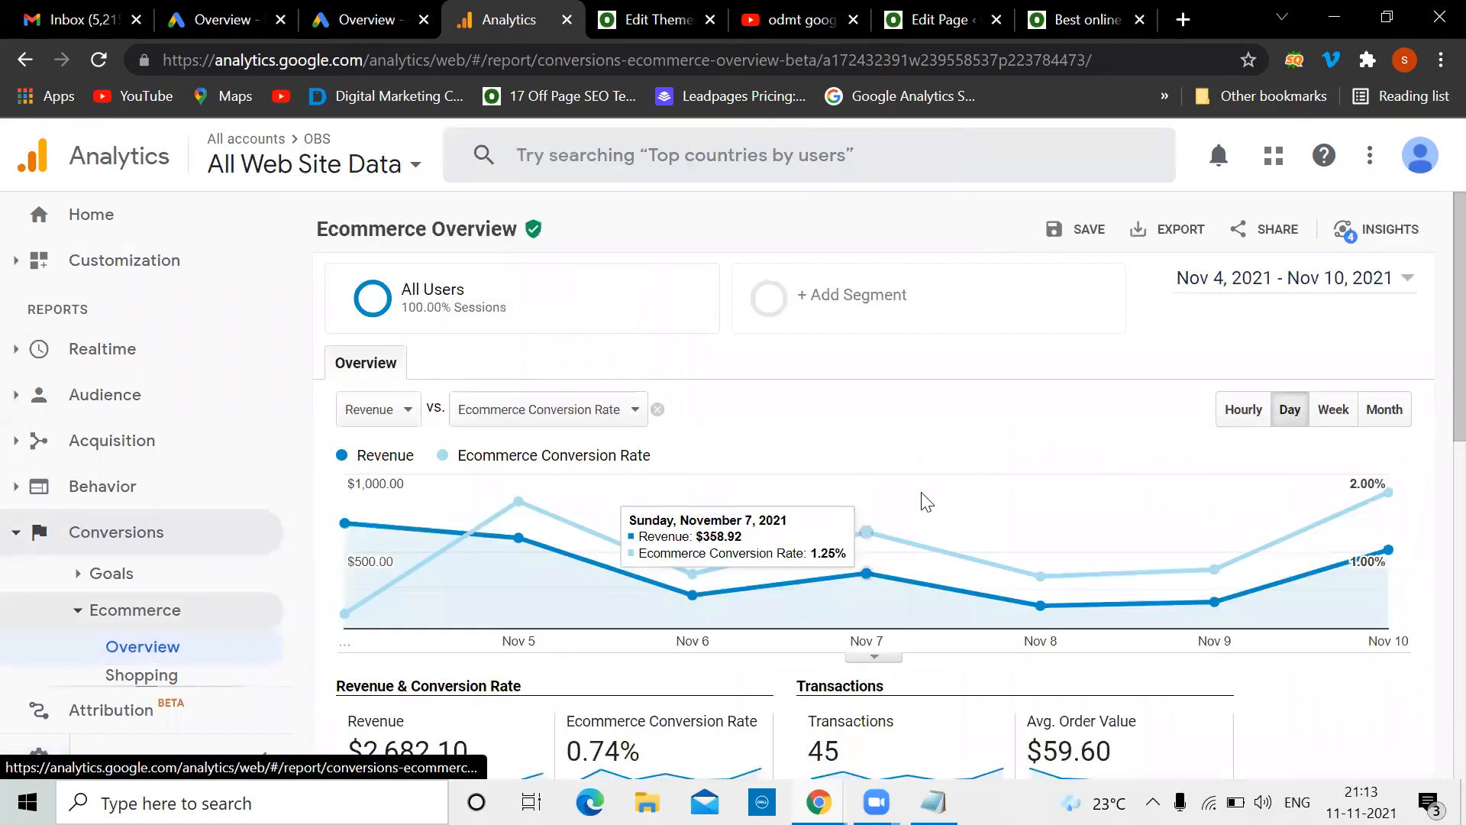
pyautogui.scroll(-2, 927, 501)
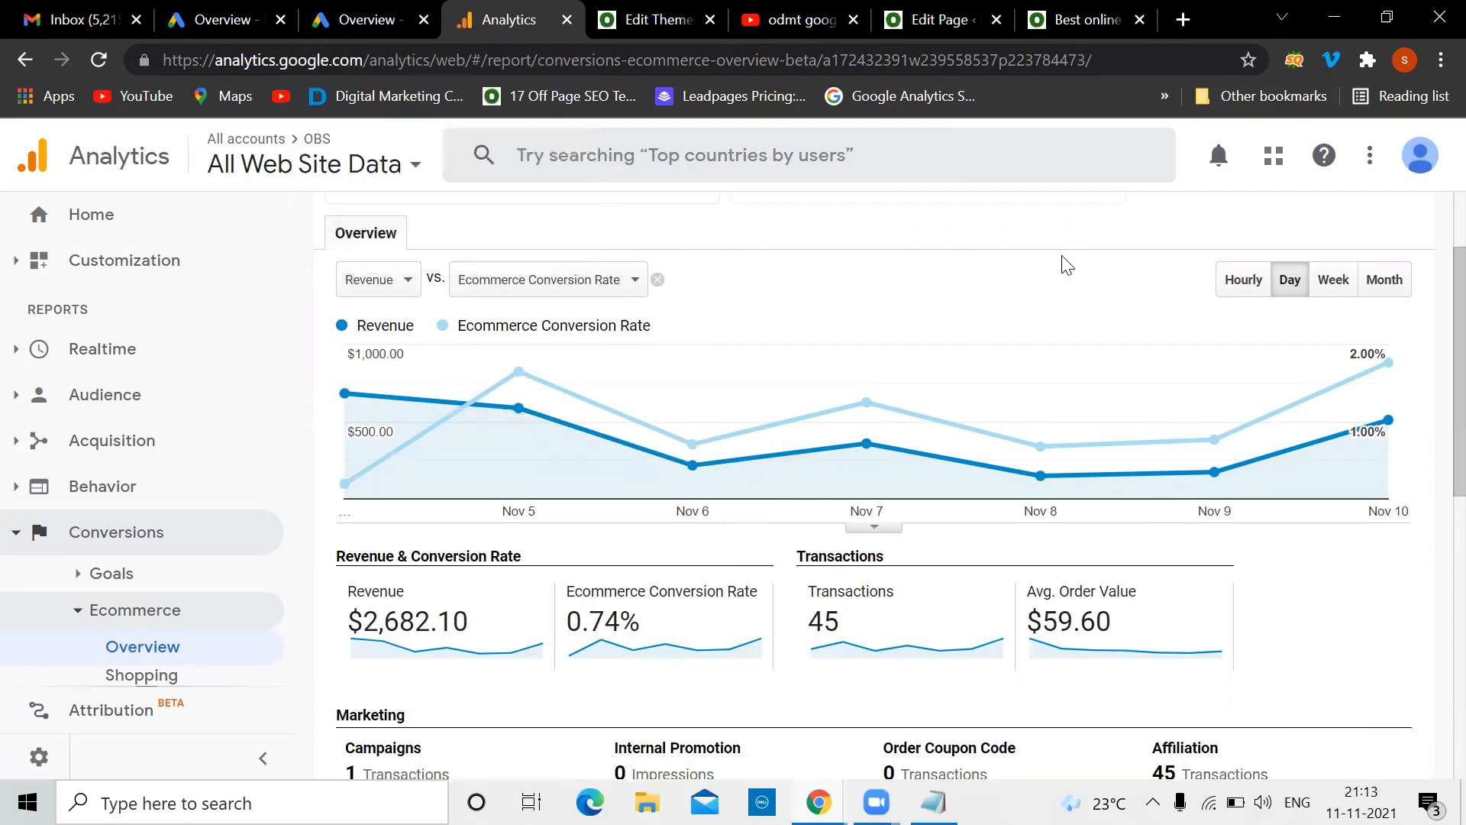
pyautogui.click(379, 15)
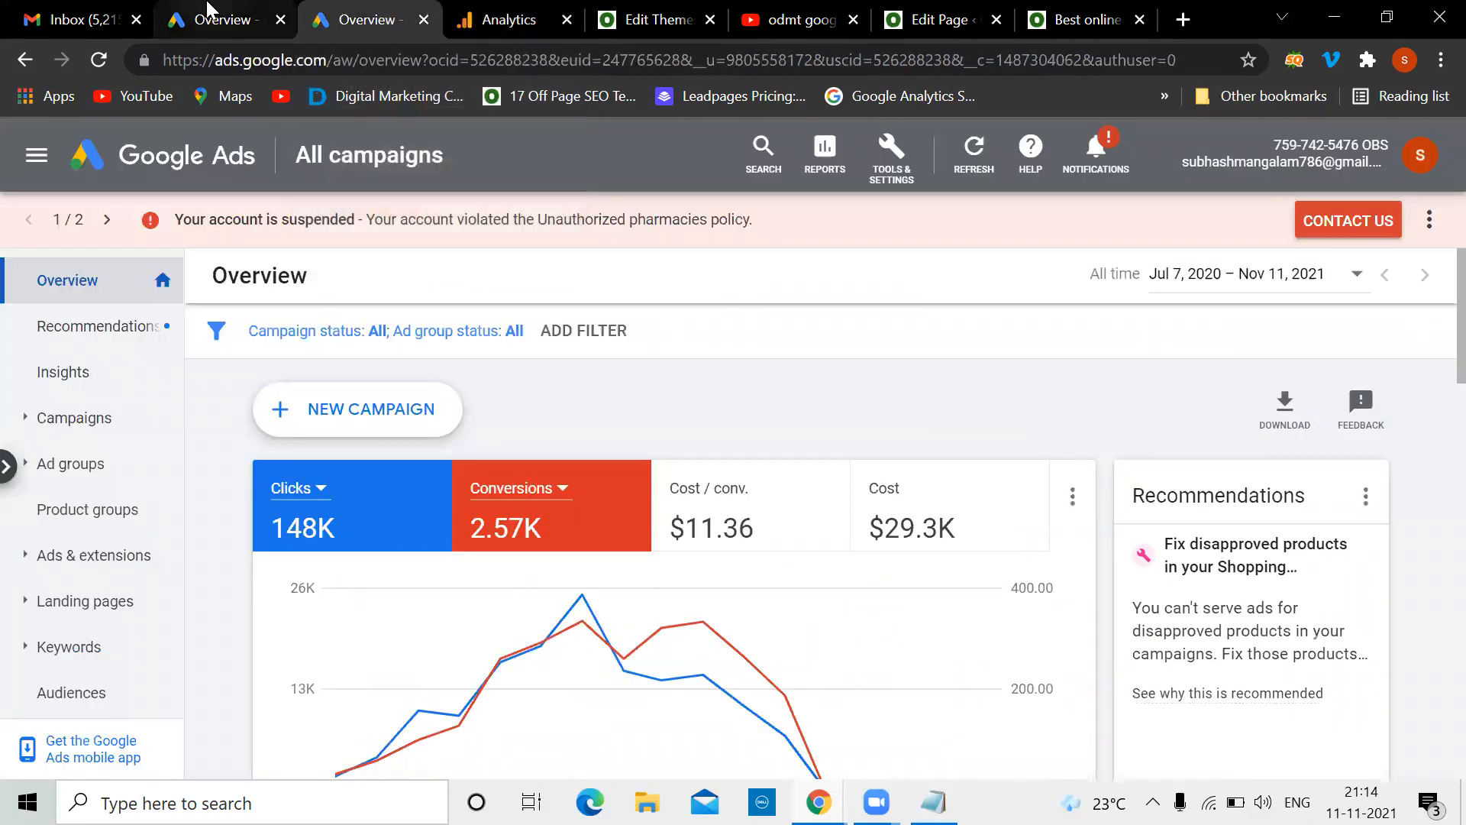
# Scroll the Google Ads All campaigns overview to inspect its Devices breakdown
pyautogui.moveTo(209, 10)
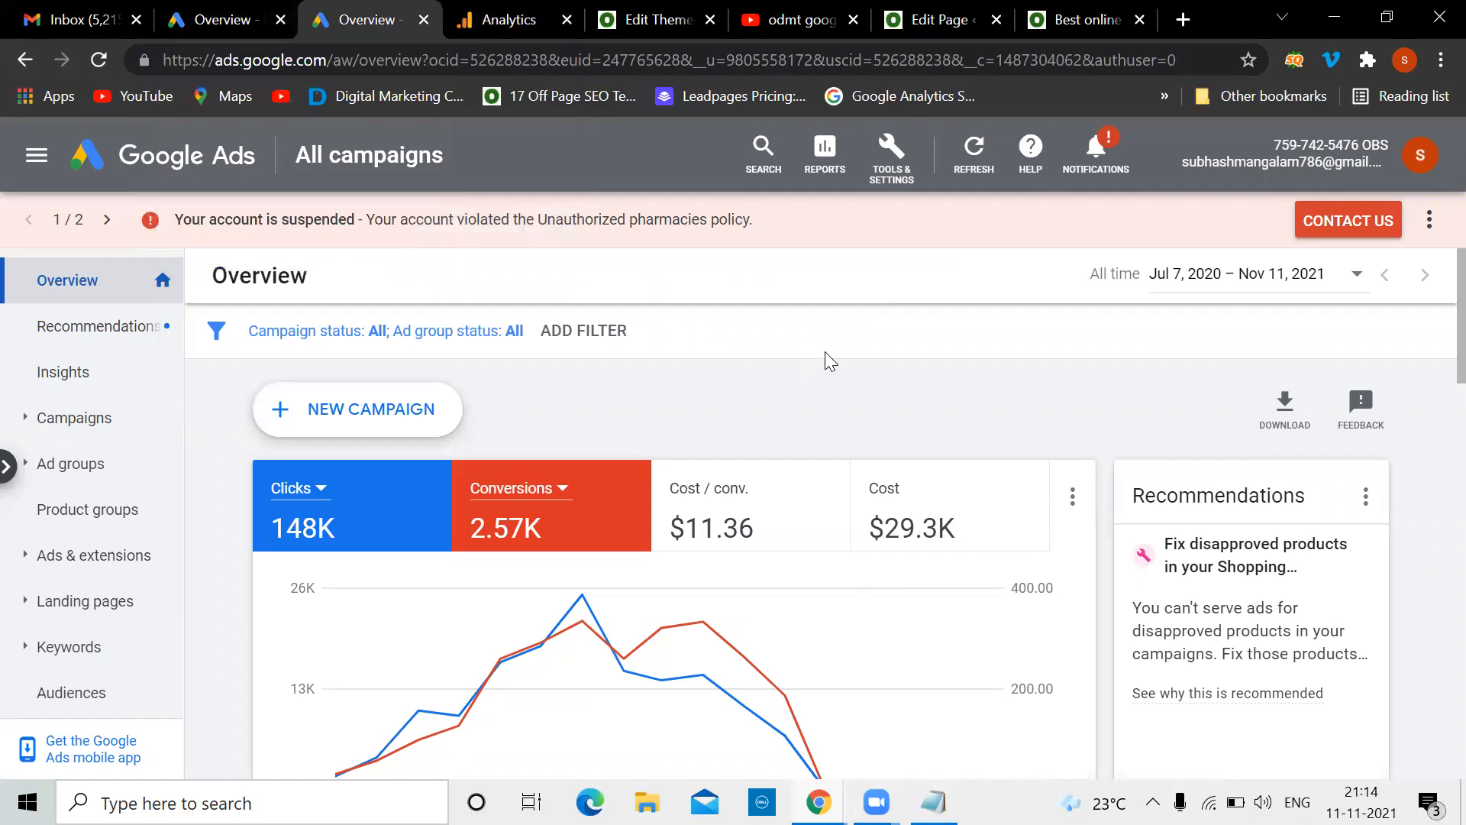
pyautogui.scroll(-3, 825, 352)
pyautogui.scroll(3, 825, 353)
pyautogui.scroll(-5, 825, 353)
pyautogui.scroll(5, 825, 353)
pyautogui.scroll(-10, 825, 351)
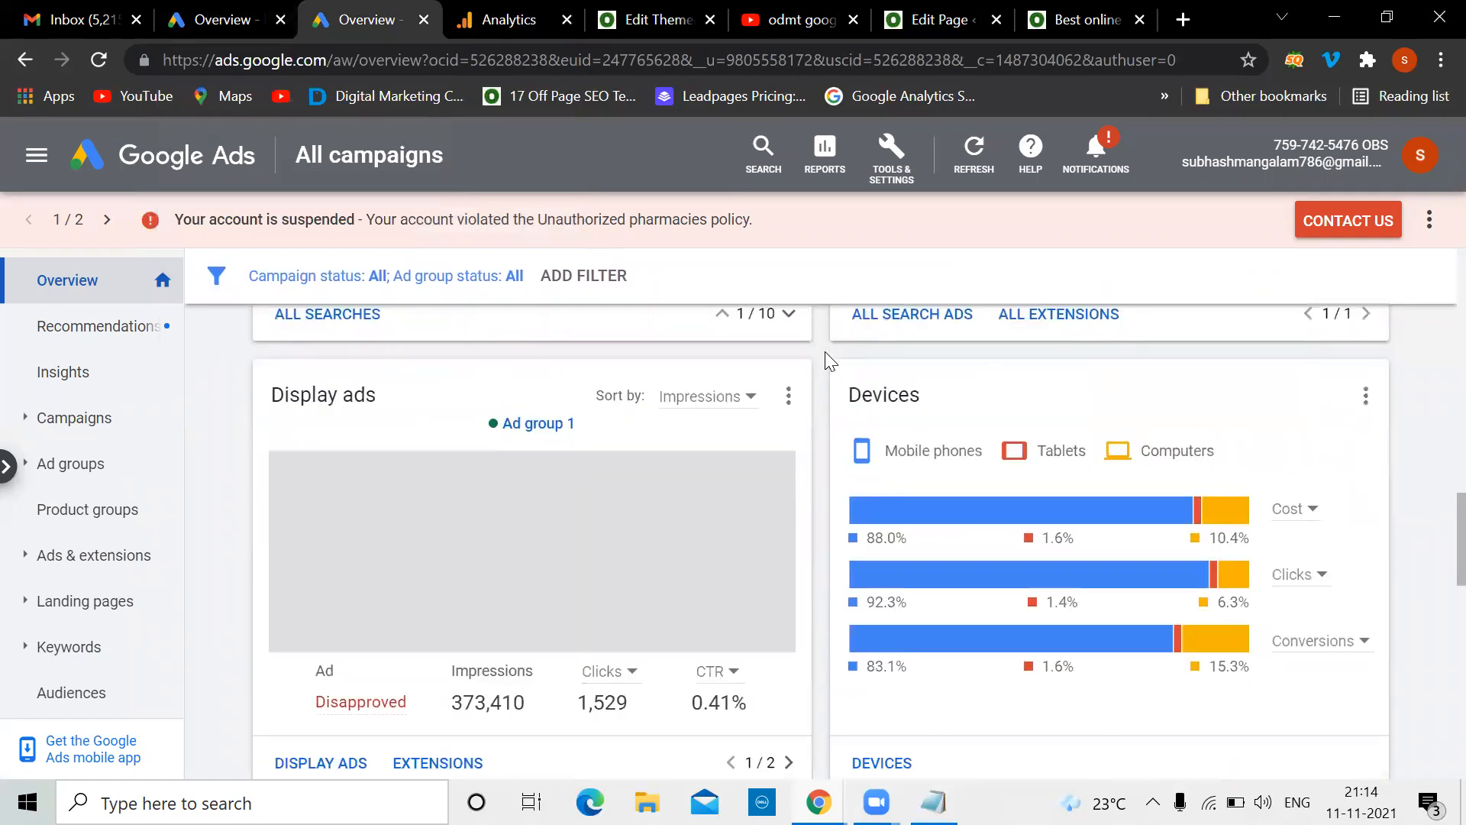
pyautogui.scroll(10, 825, 351)
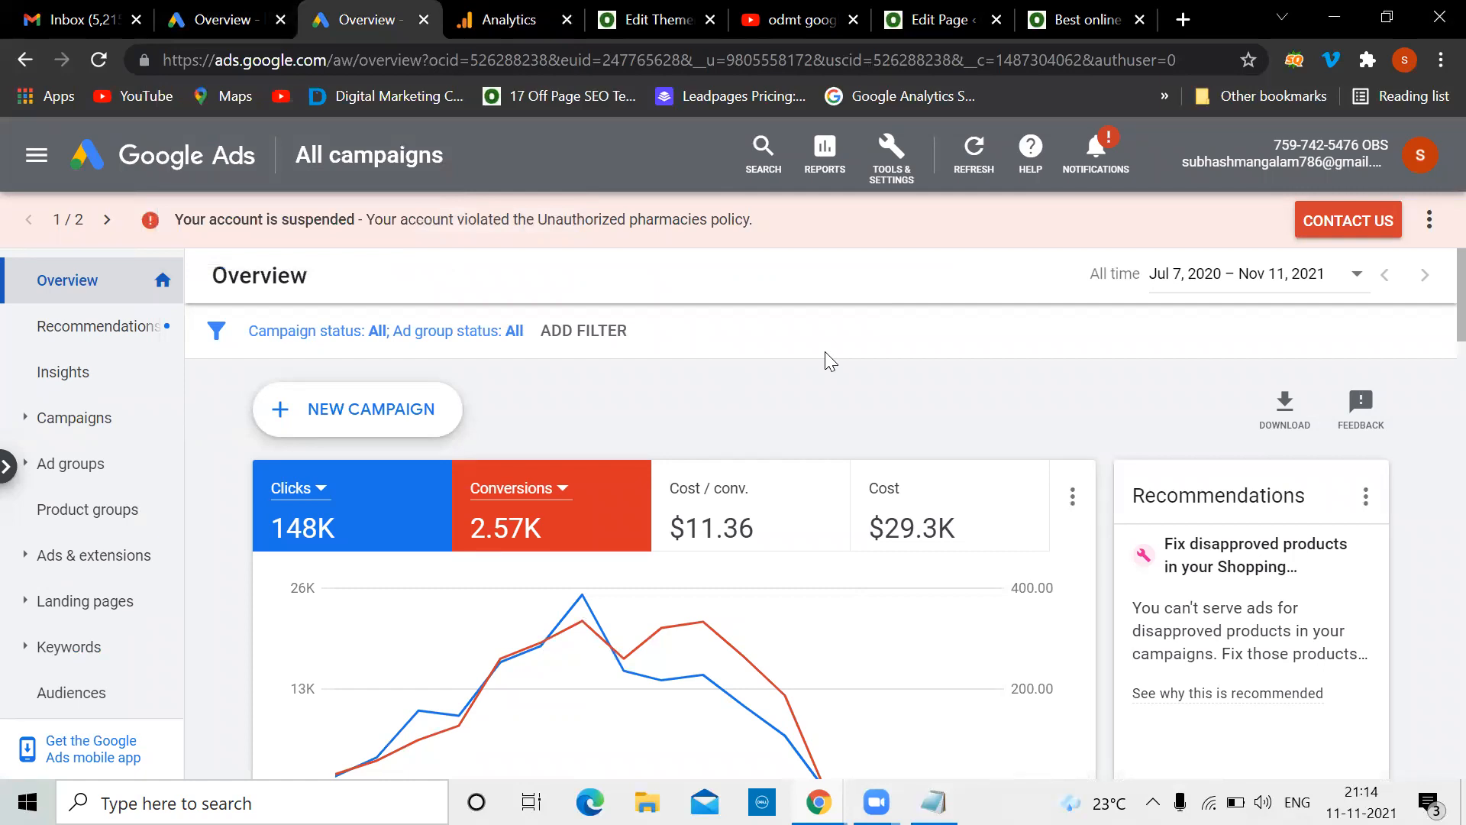
# Open Measurement > Conversions, scan the three existing conversion actions, and start a new one
pyautogui.click(888, 177)
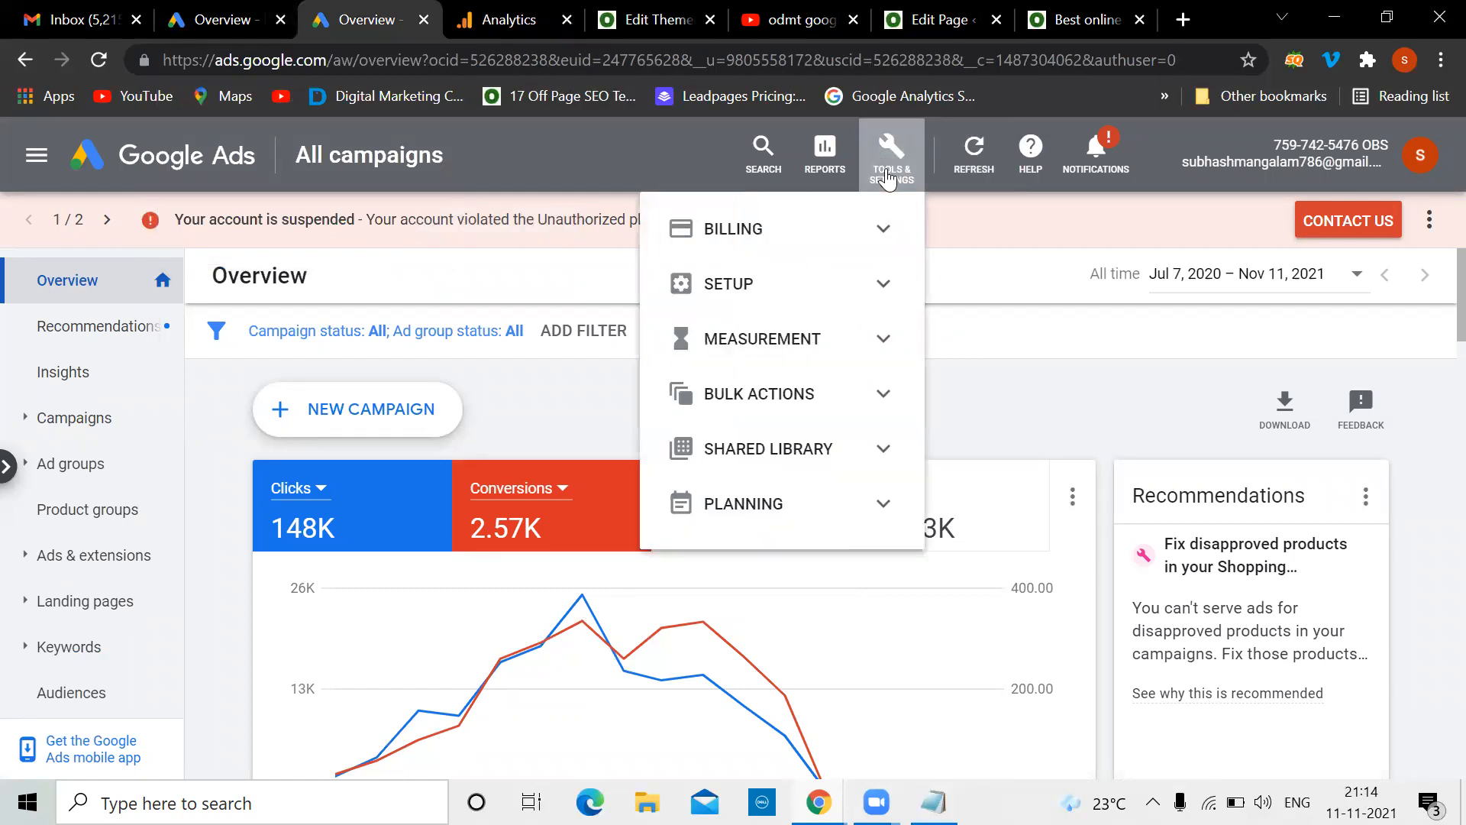
pyautogui.click(882, 342)
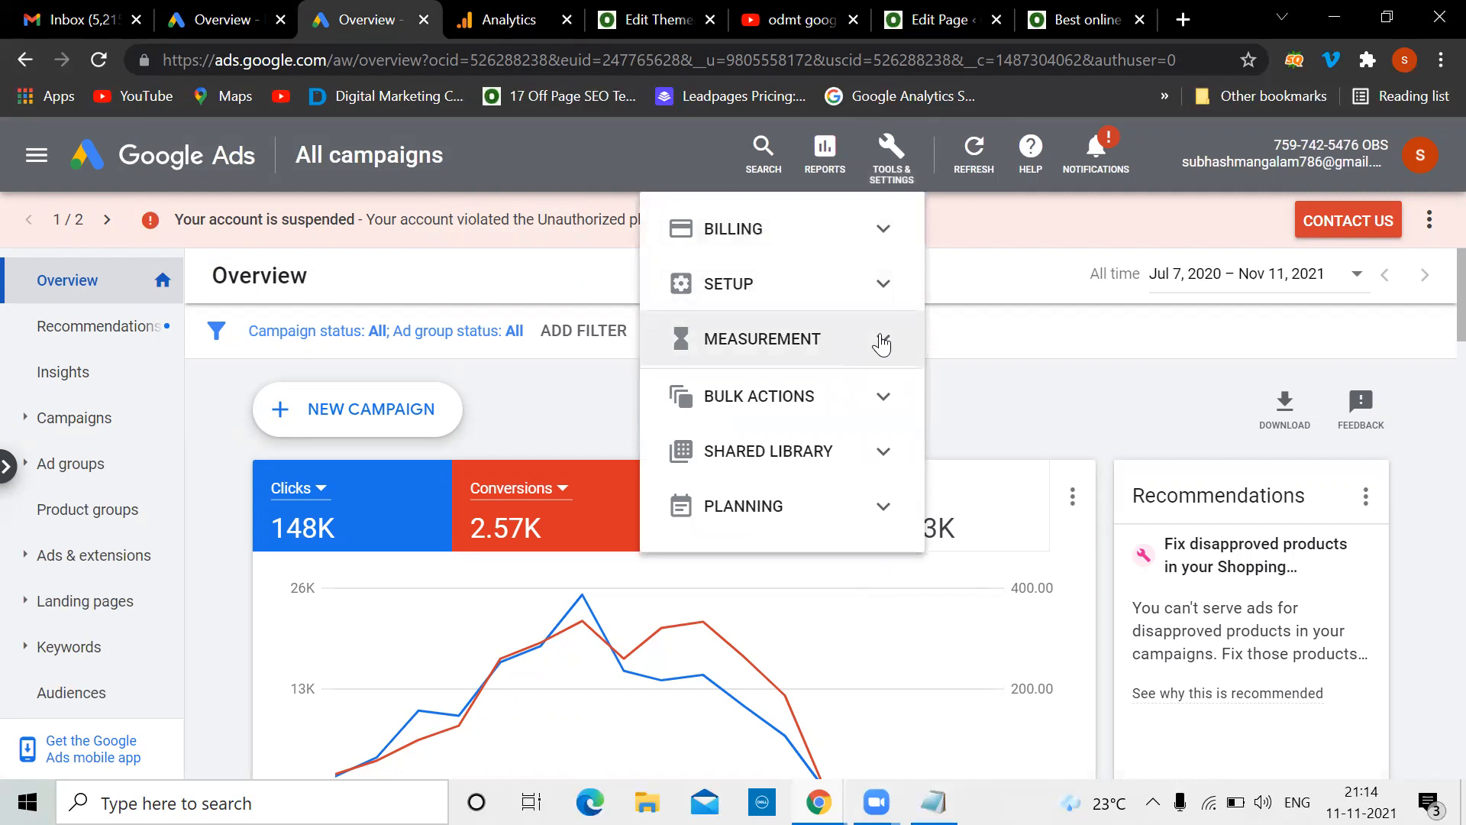
pyautogui.click(772, 391)
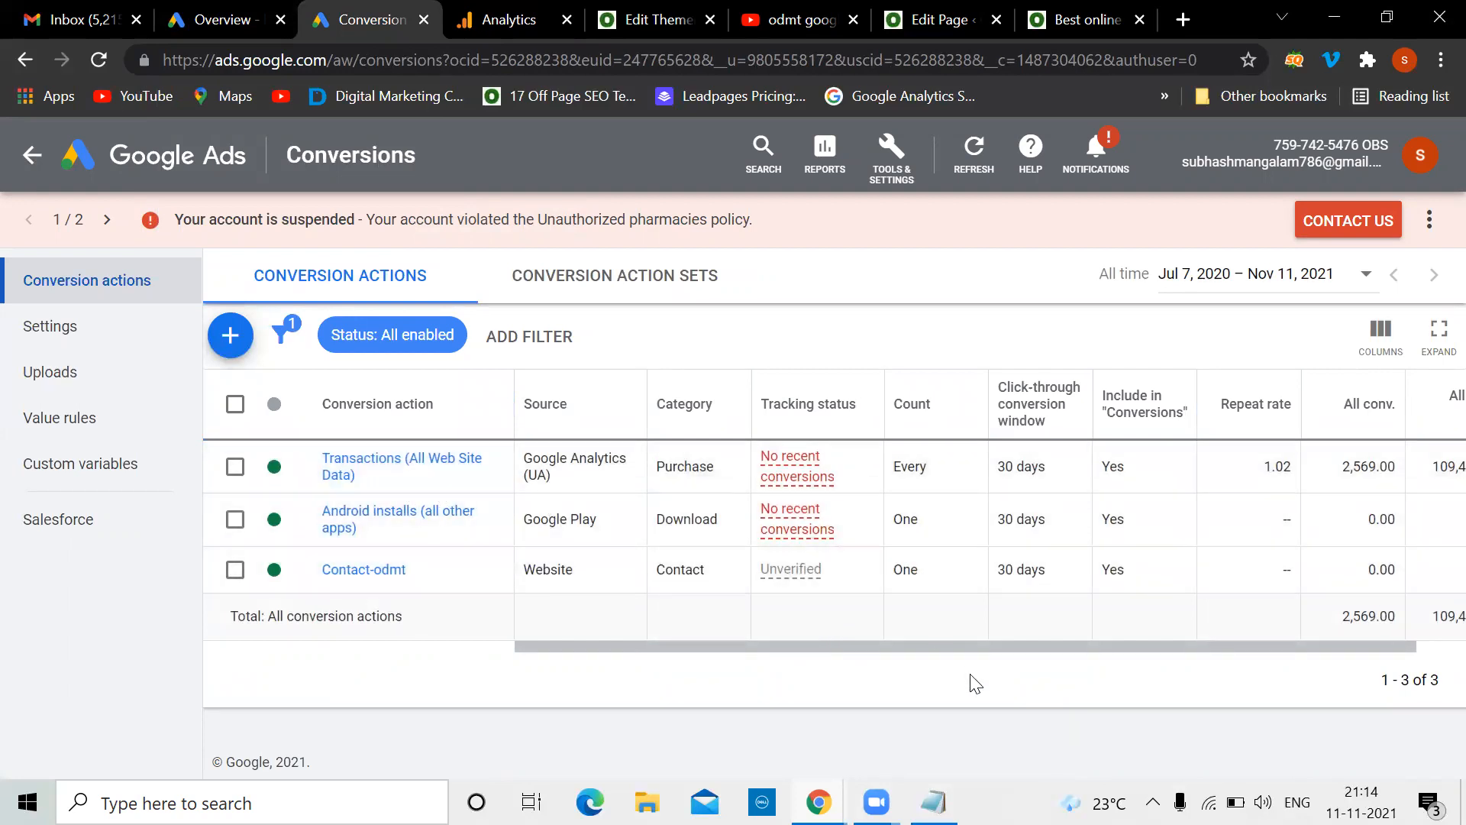
pyautogui.moveTo(950, 645); pyautogui.dragTo(1051, 643)
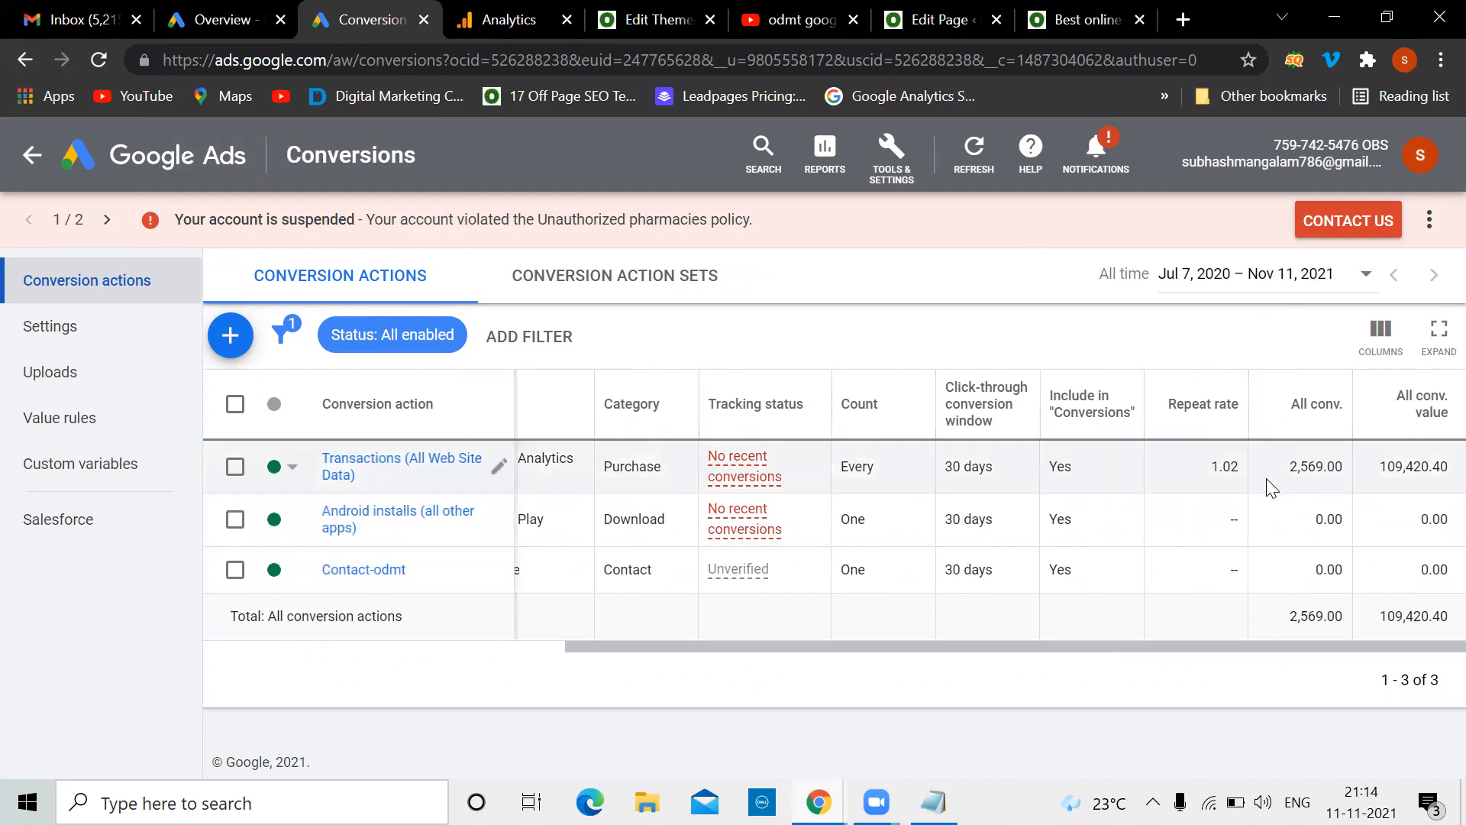
pyautogui.click(228, 341)
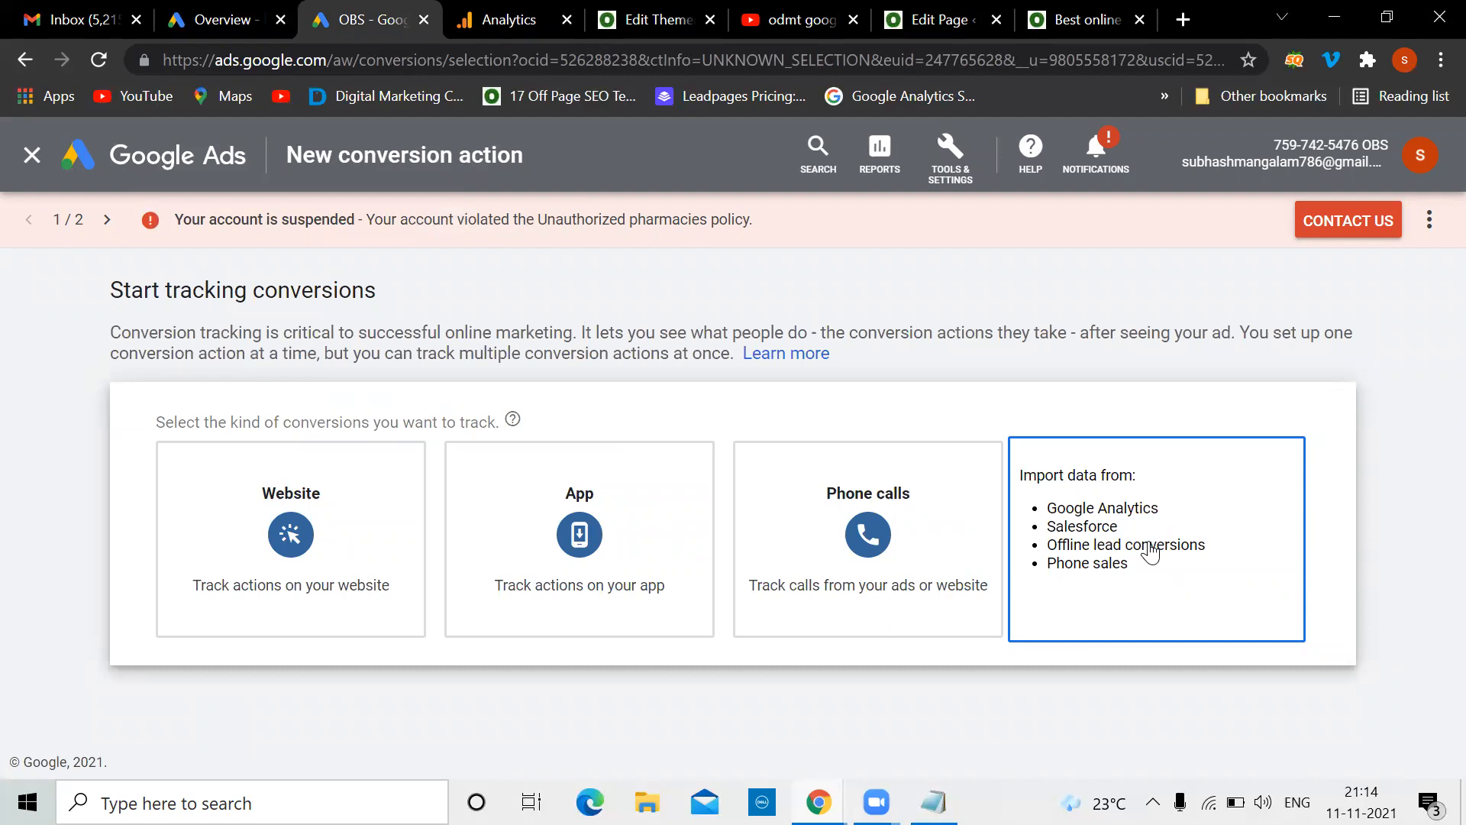
# Choose Import from Google Analytics (UA) to list the Contact us and Contact us-New goals
pyautogui.click(1119, 508)
pyautogui.scroll(-4, 662, 512)
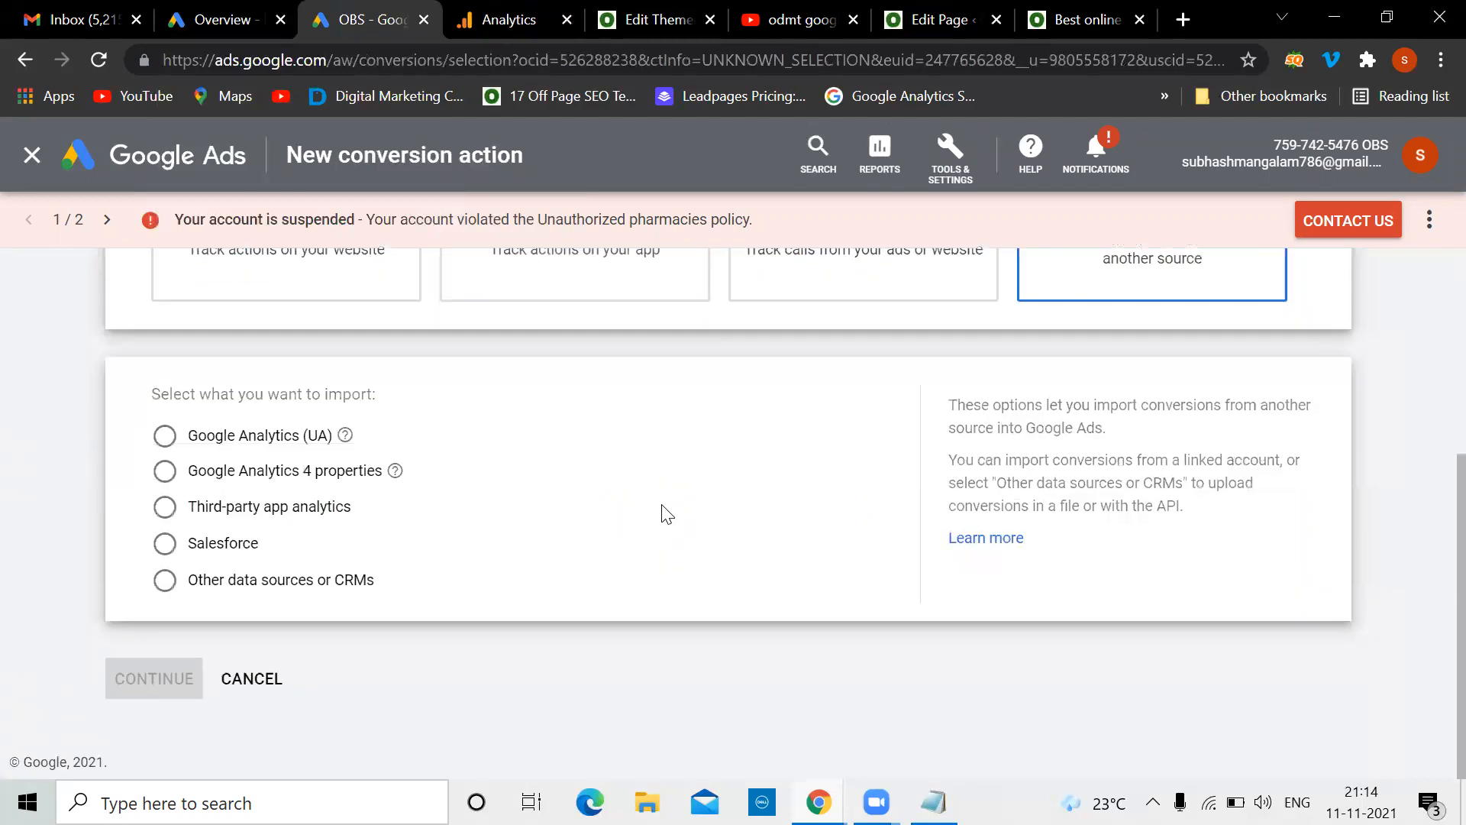
pyautogui.click(166, 438)
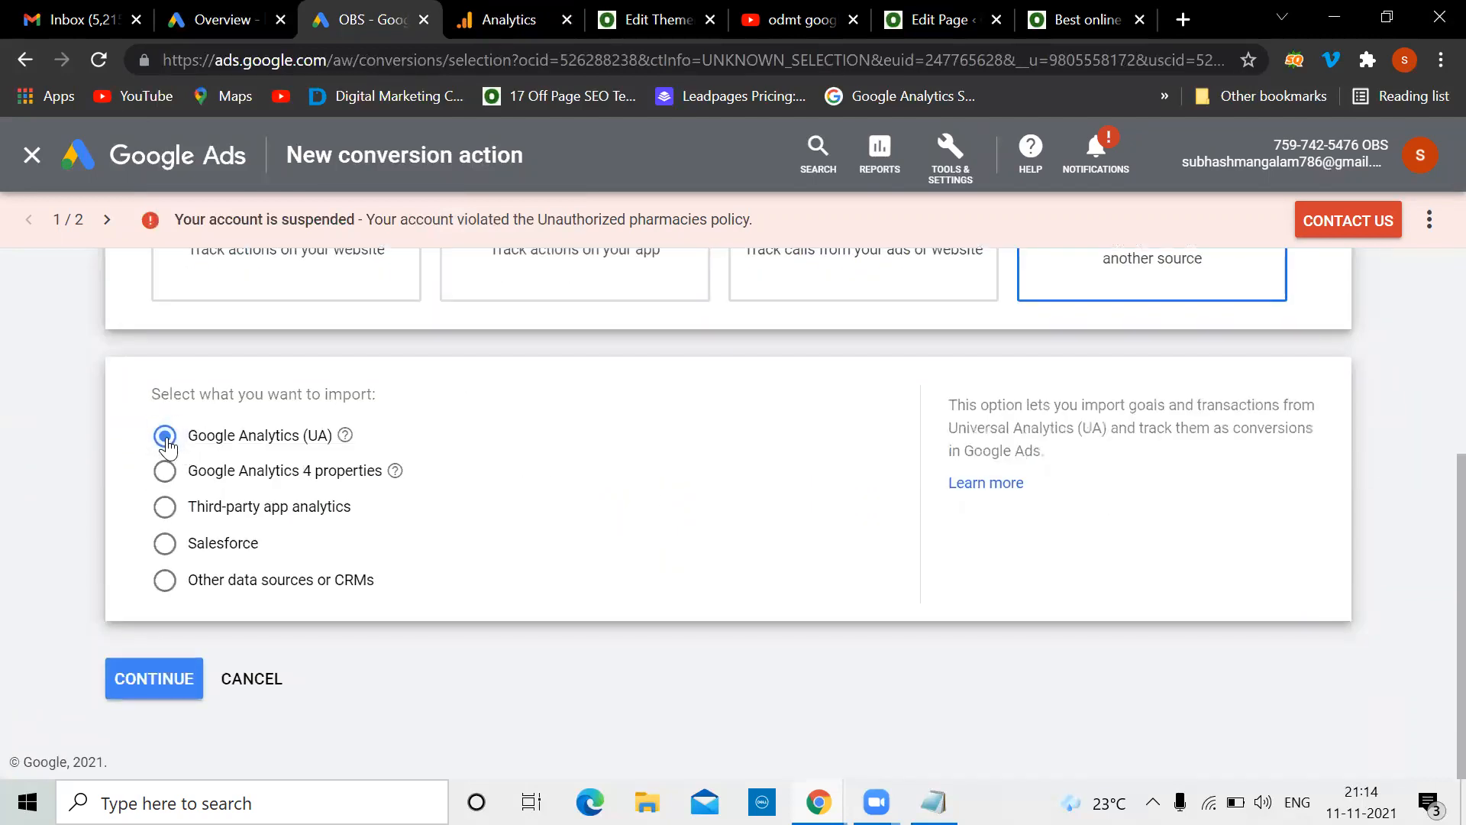
pyautogui.click(160, 691)
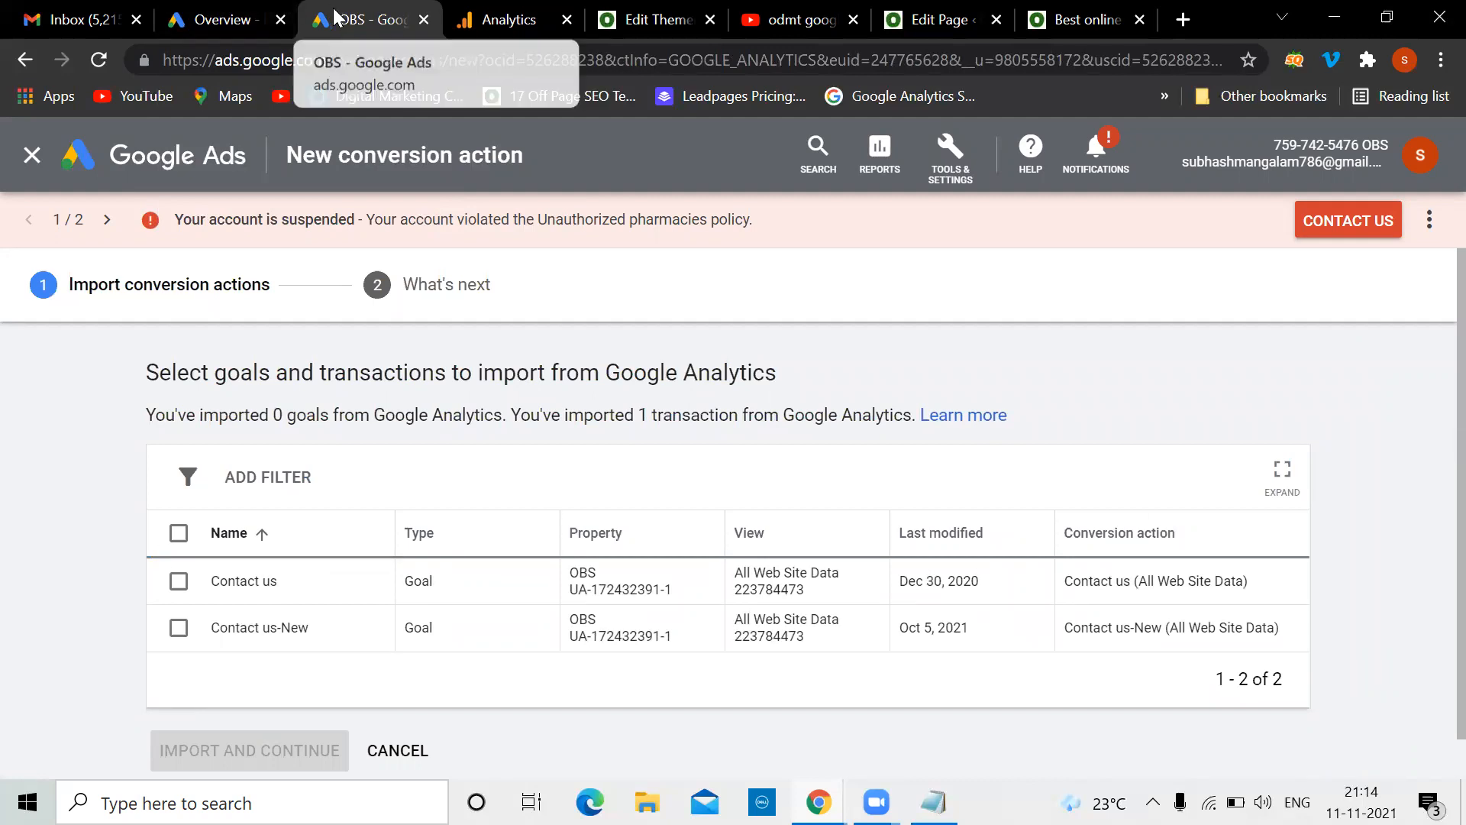
pyautogui.click(502, 21)
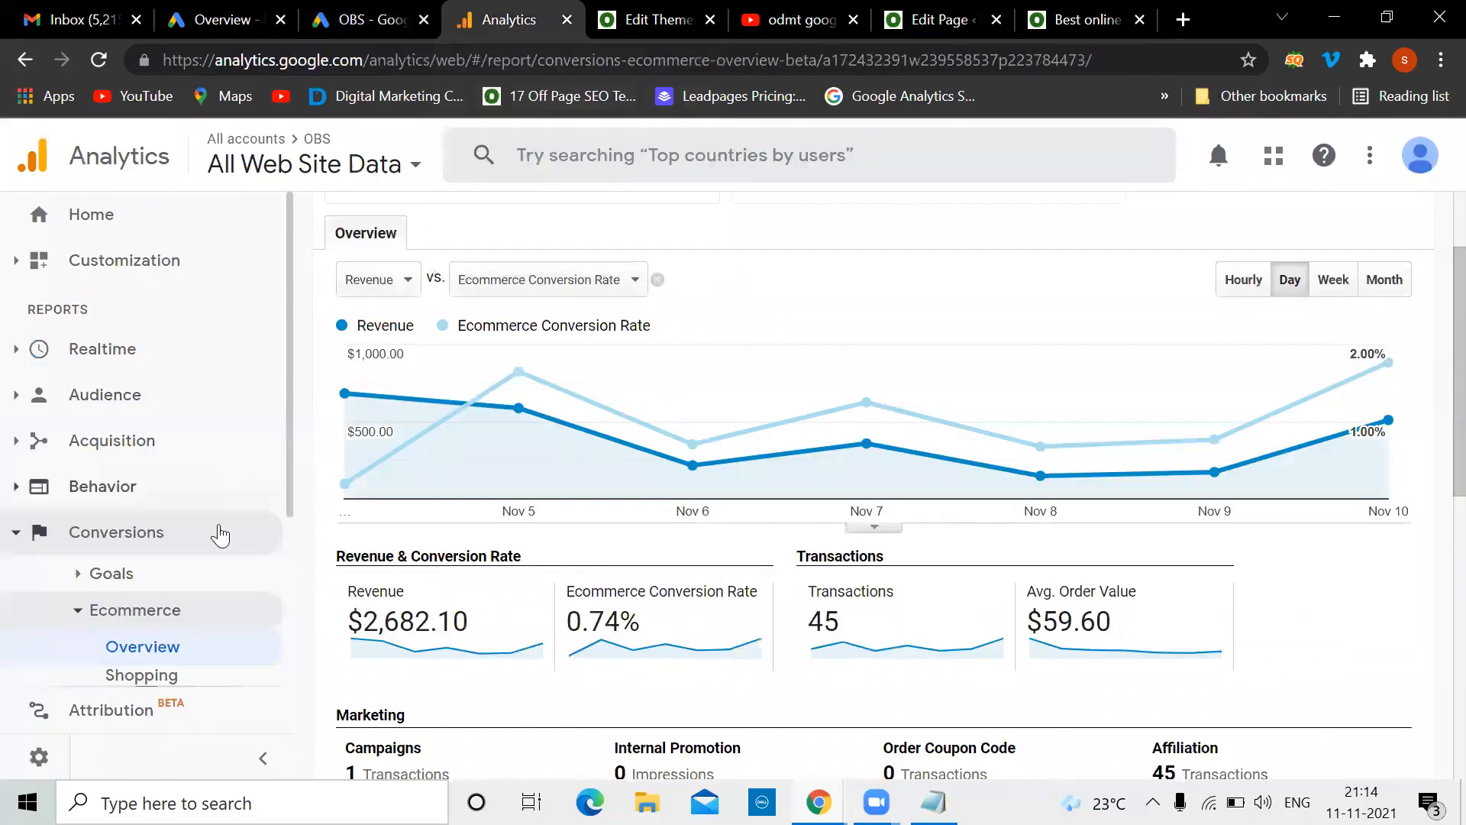
pyautogui.click(37, 758)
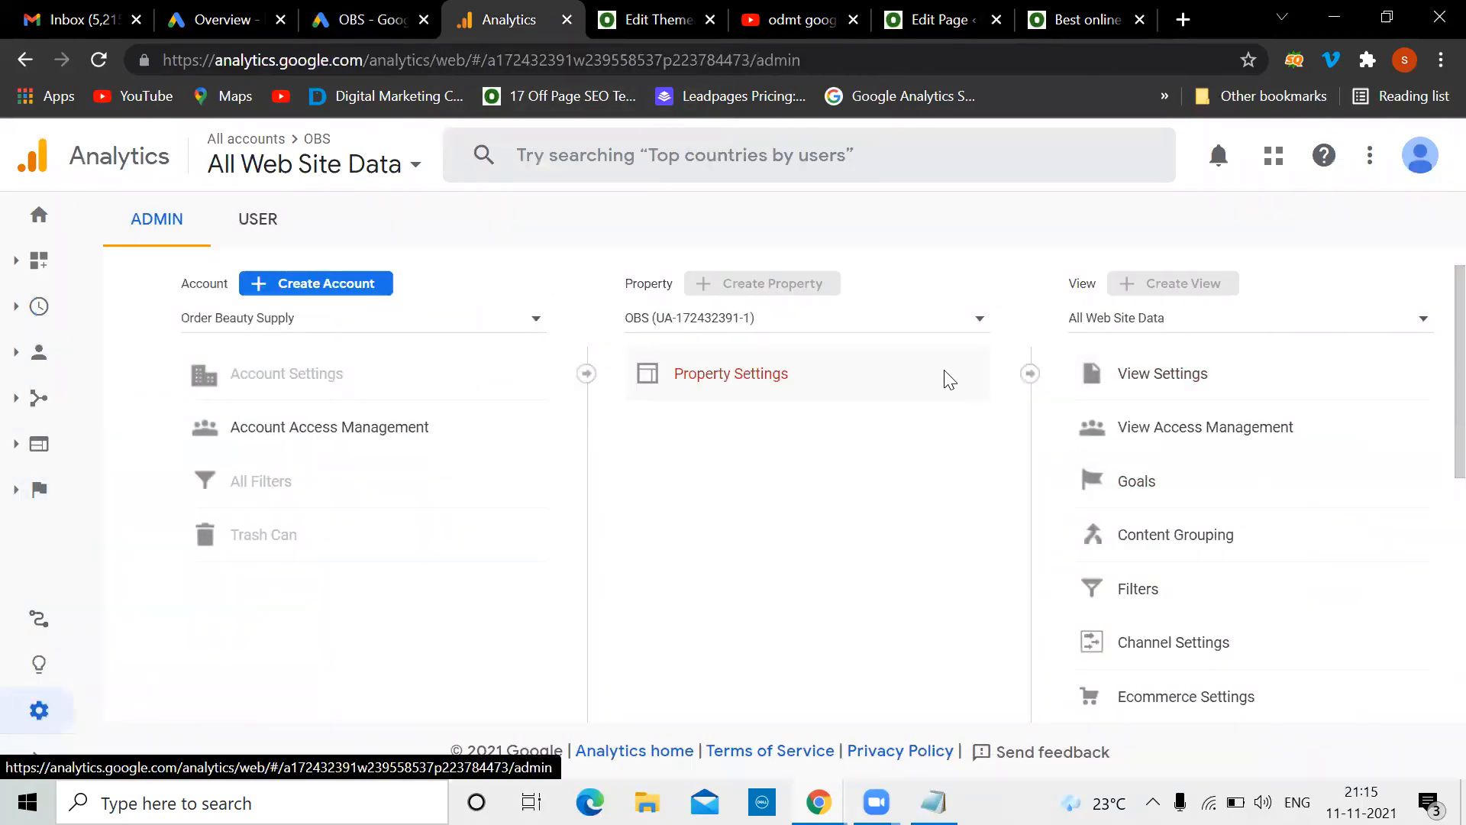
pyautogui.click(978, 317)
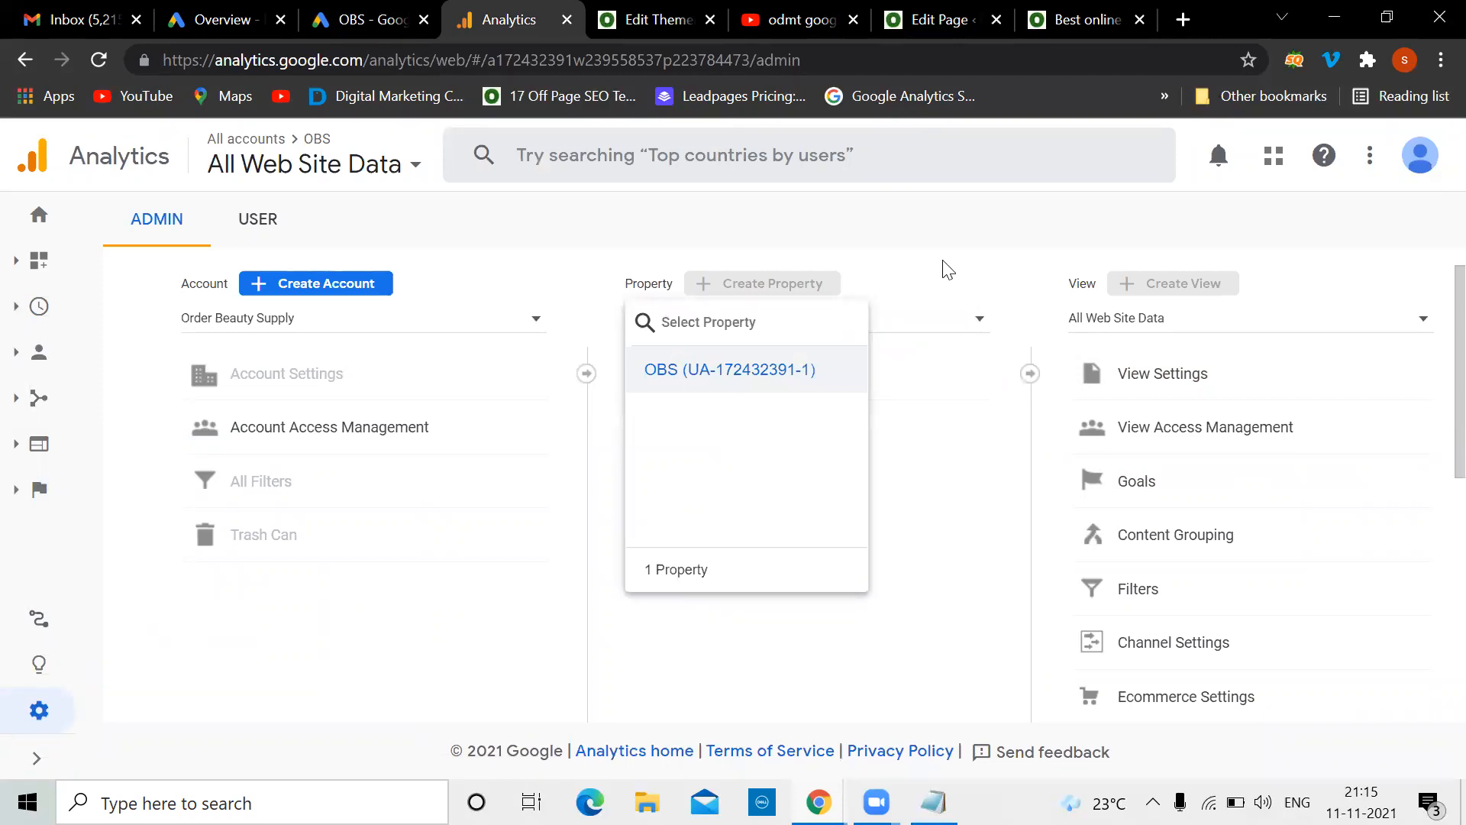
pyautogui.hotkey('alt', 'Tab')
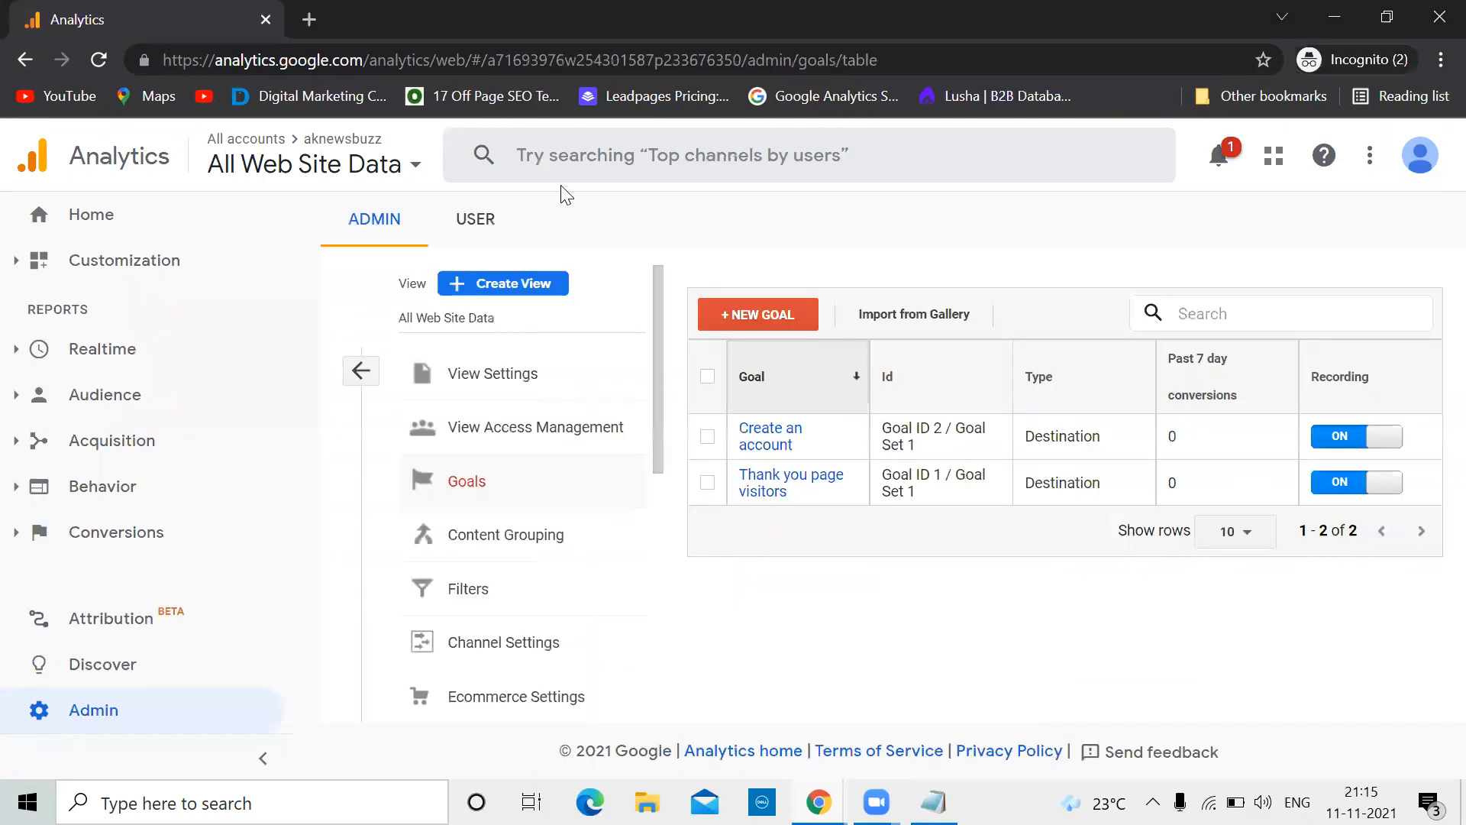
pyautogui.click(366, 373)
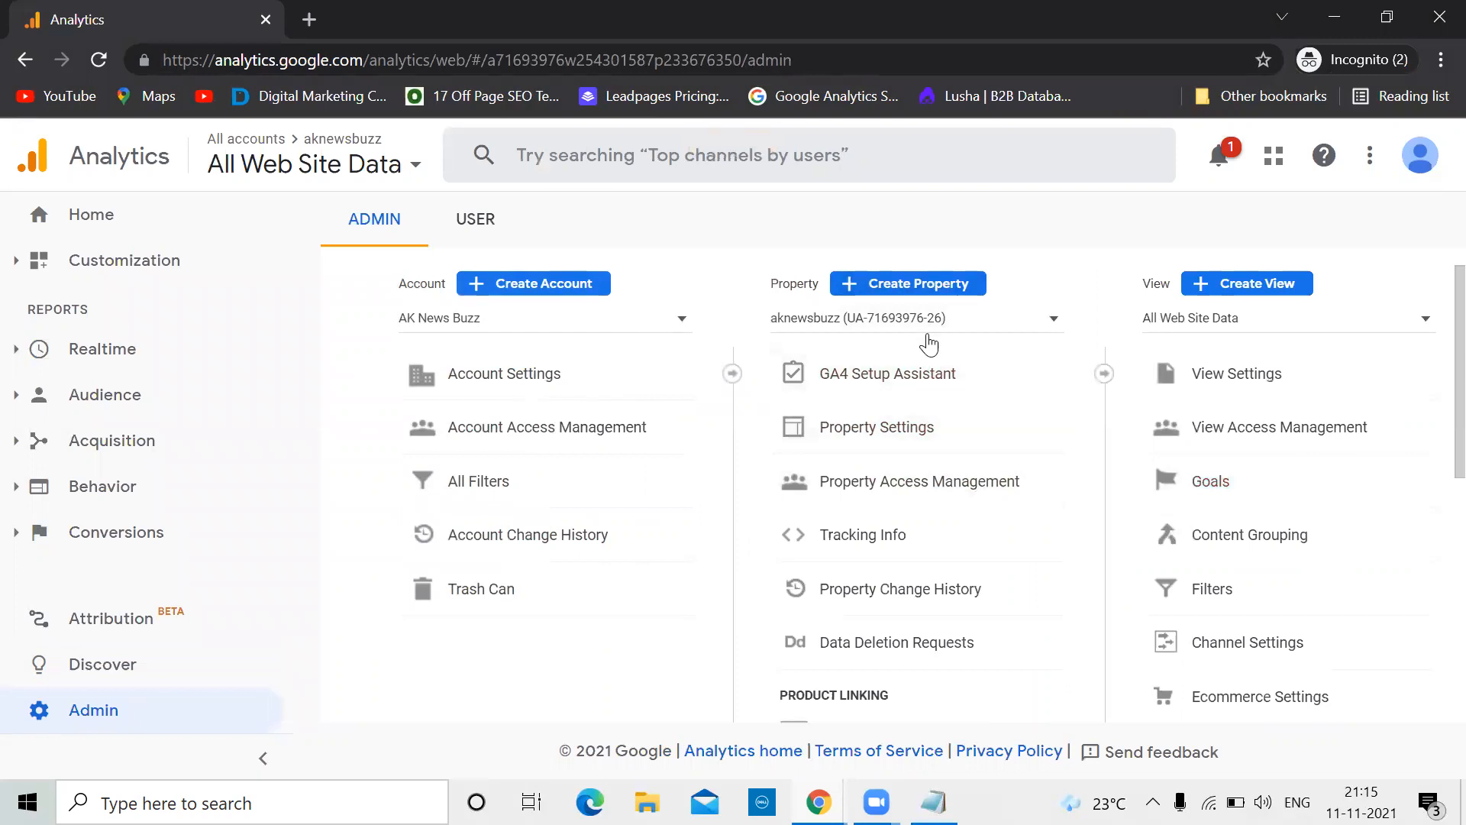
pyautogui.scroll(-3, 926, 501)
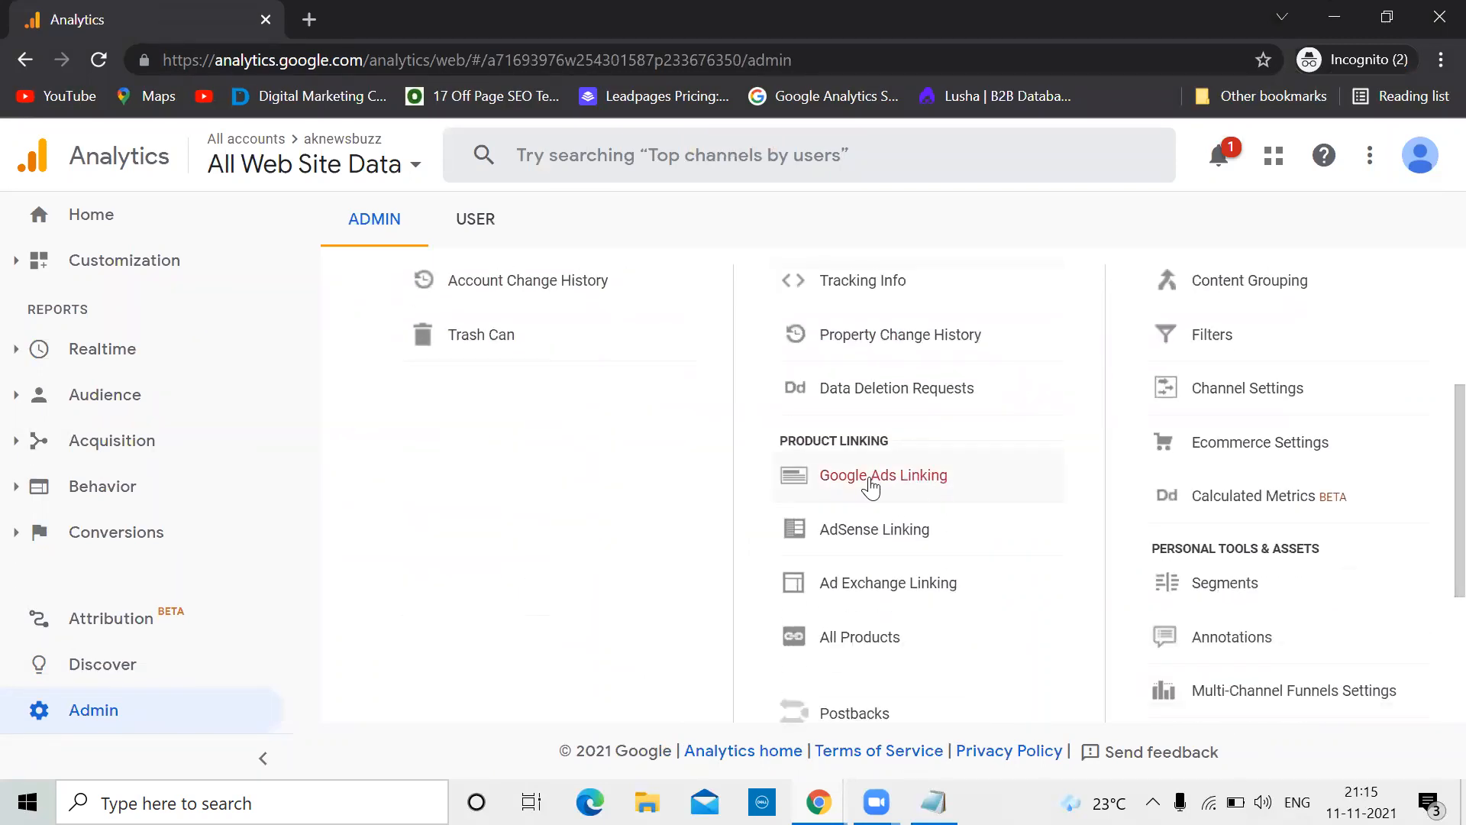
pyautogui.click(870, 480)
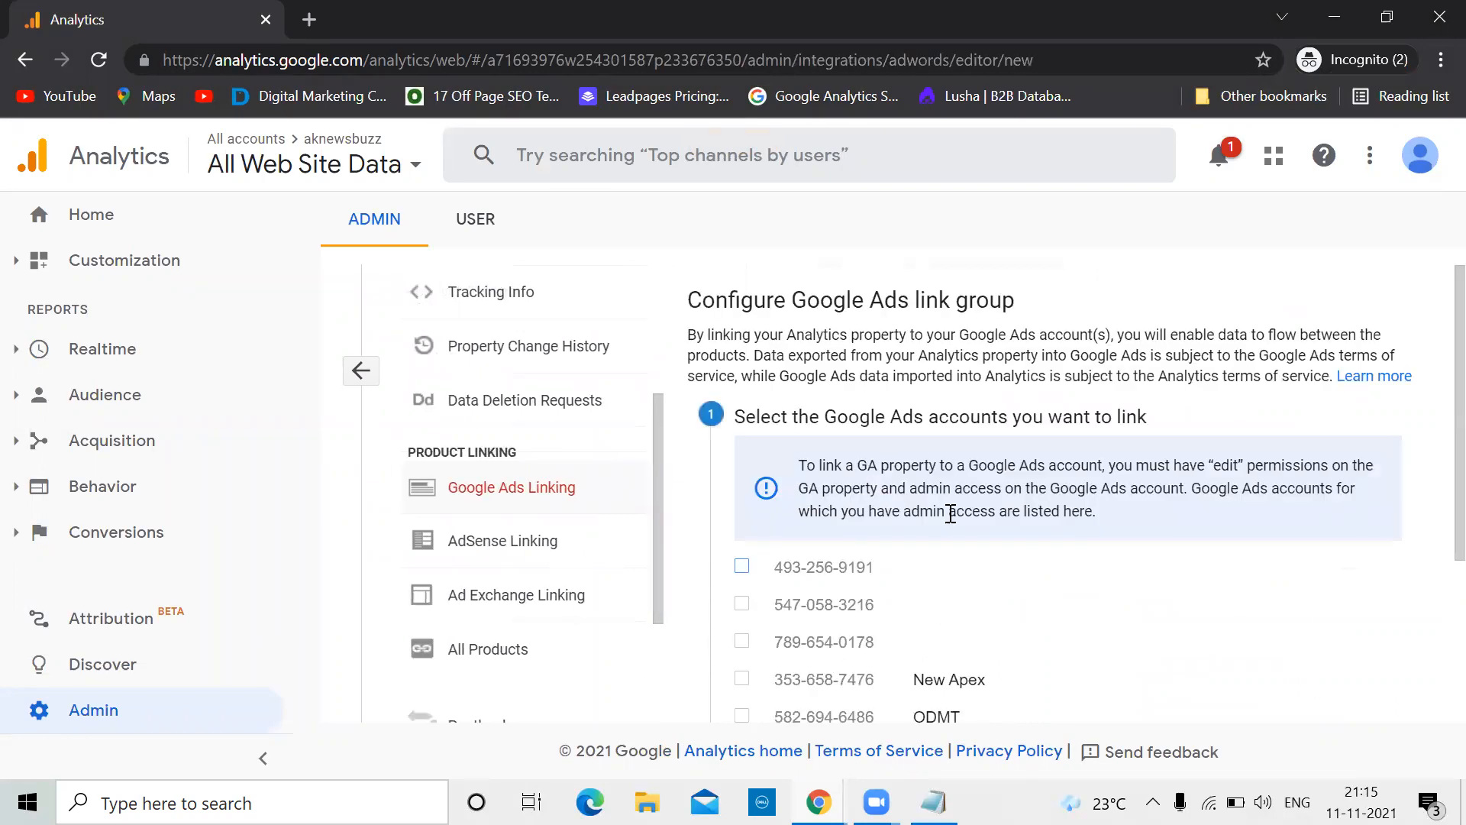
pyautogui.scroll(-1, 951, 513)
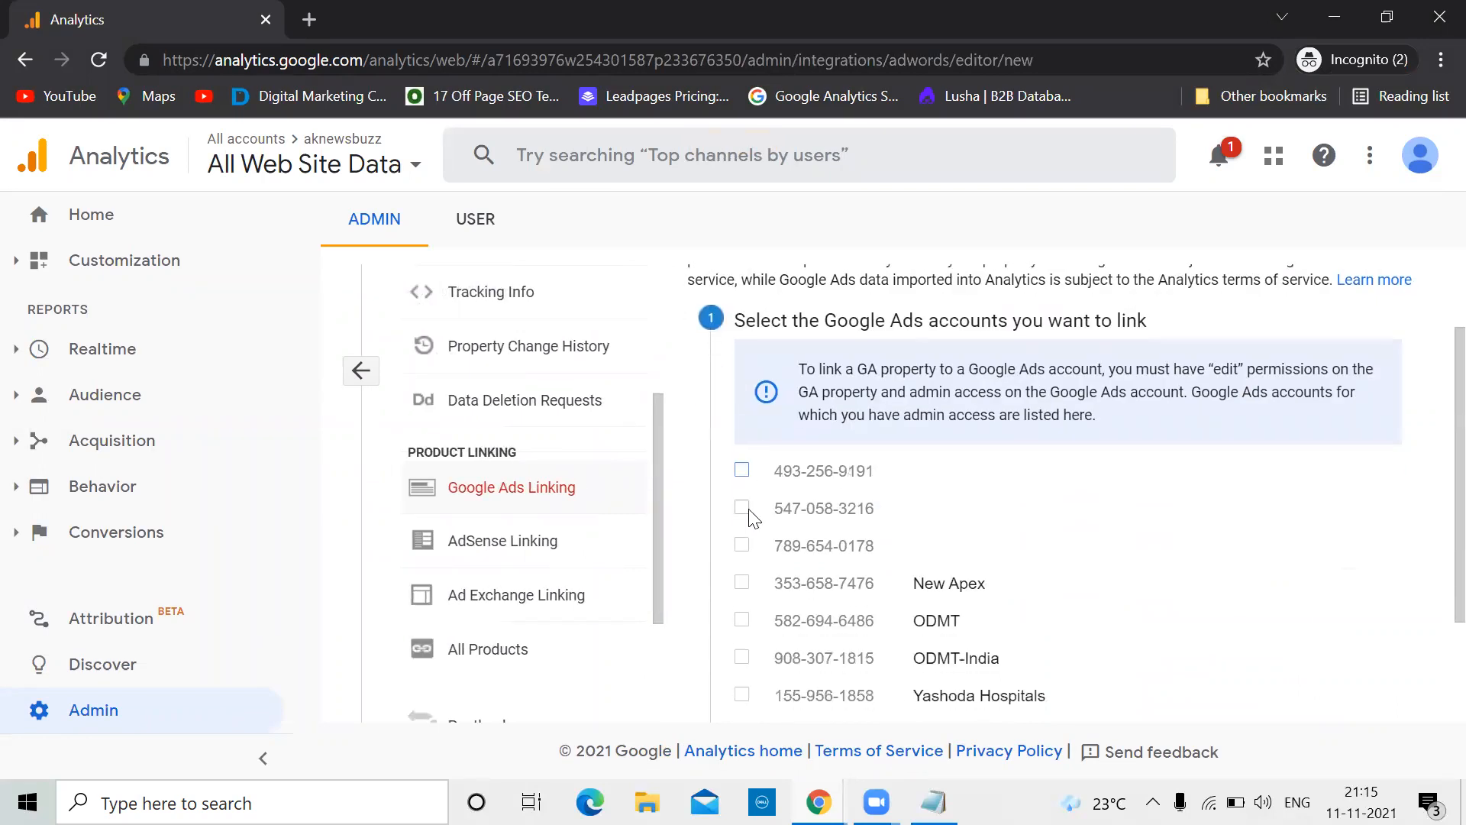
pyautogui.scroll(-2, 863, 594)
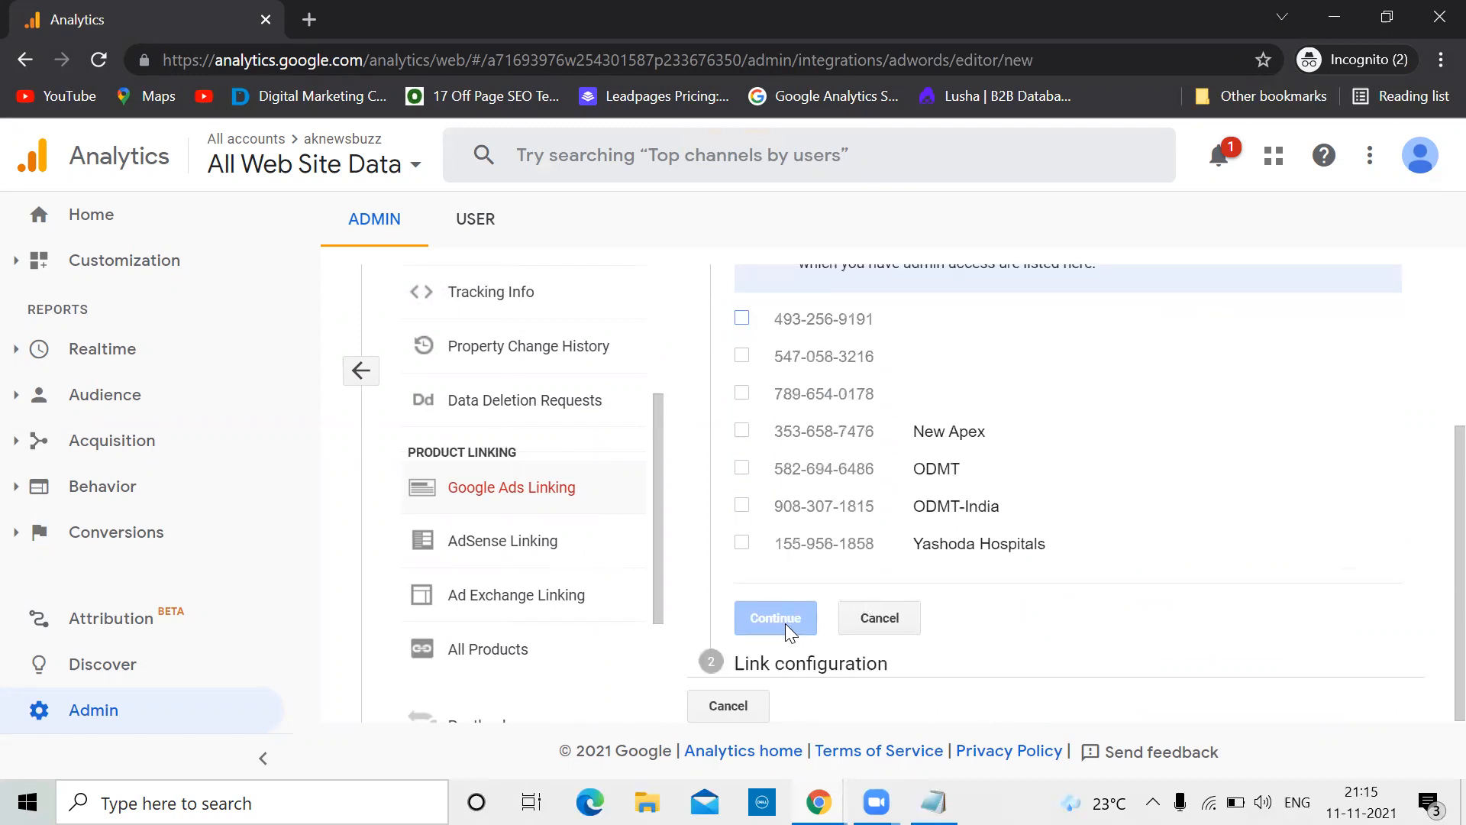
pyautogui.scroll(3, 786, 623)
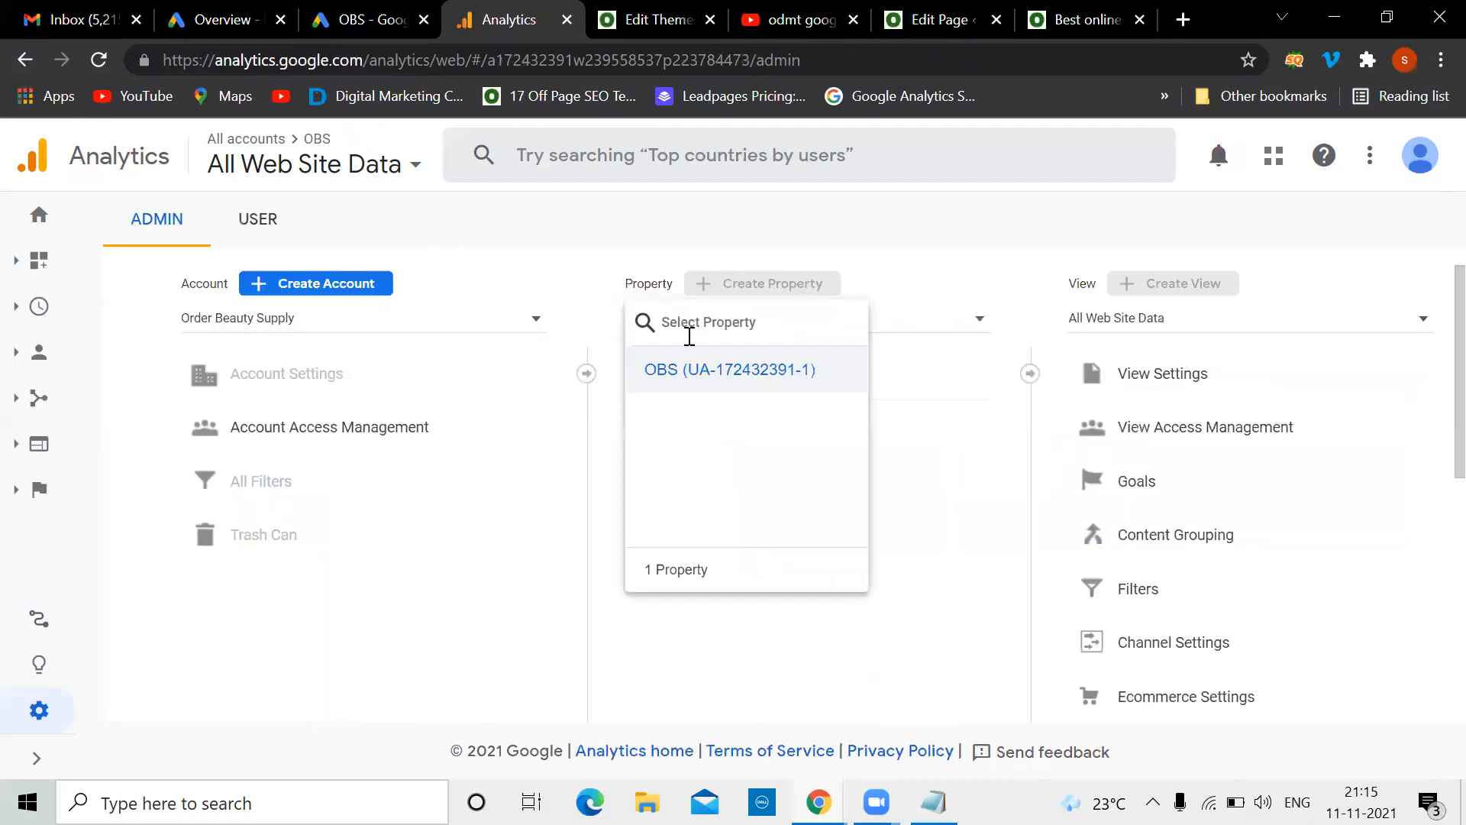
# Tick the Contact us goal and import it as a new Google Ads conversion action
pyautogui.click(352, 10)
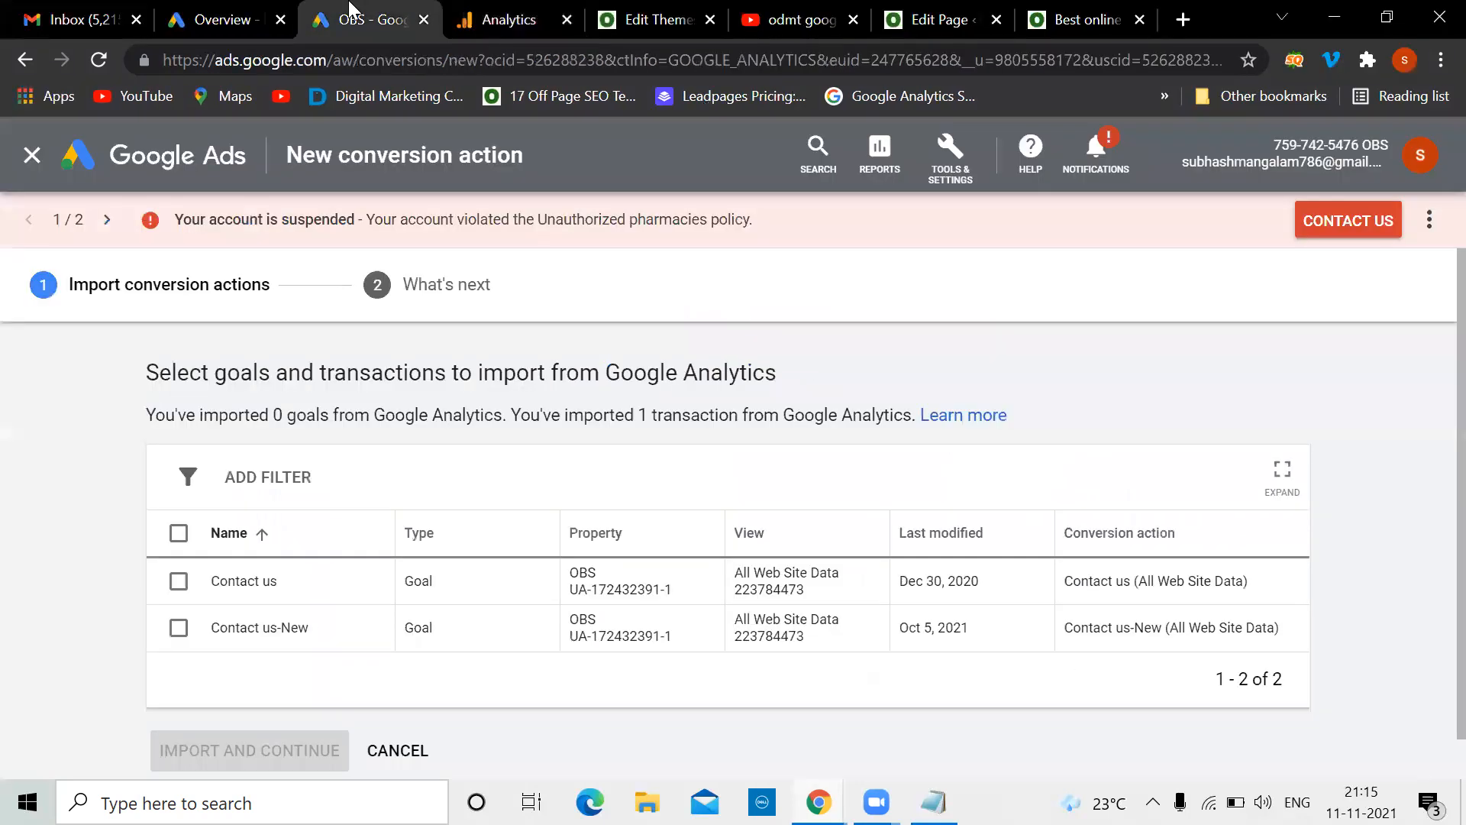
pyautogui.scroll(-1, 702, 539)
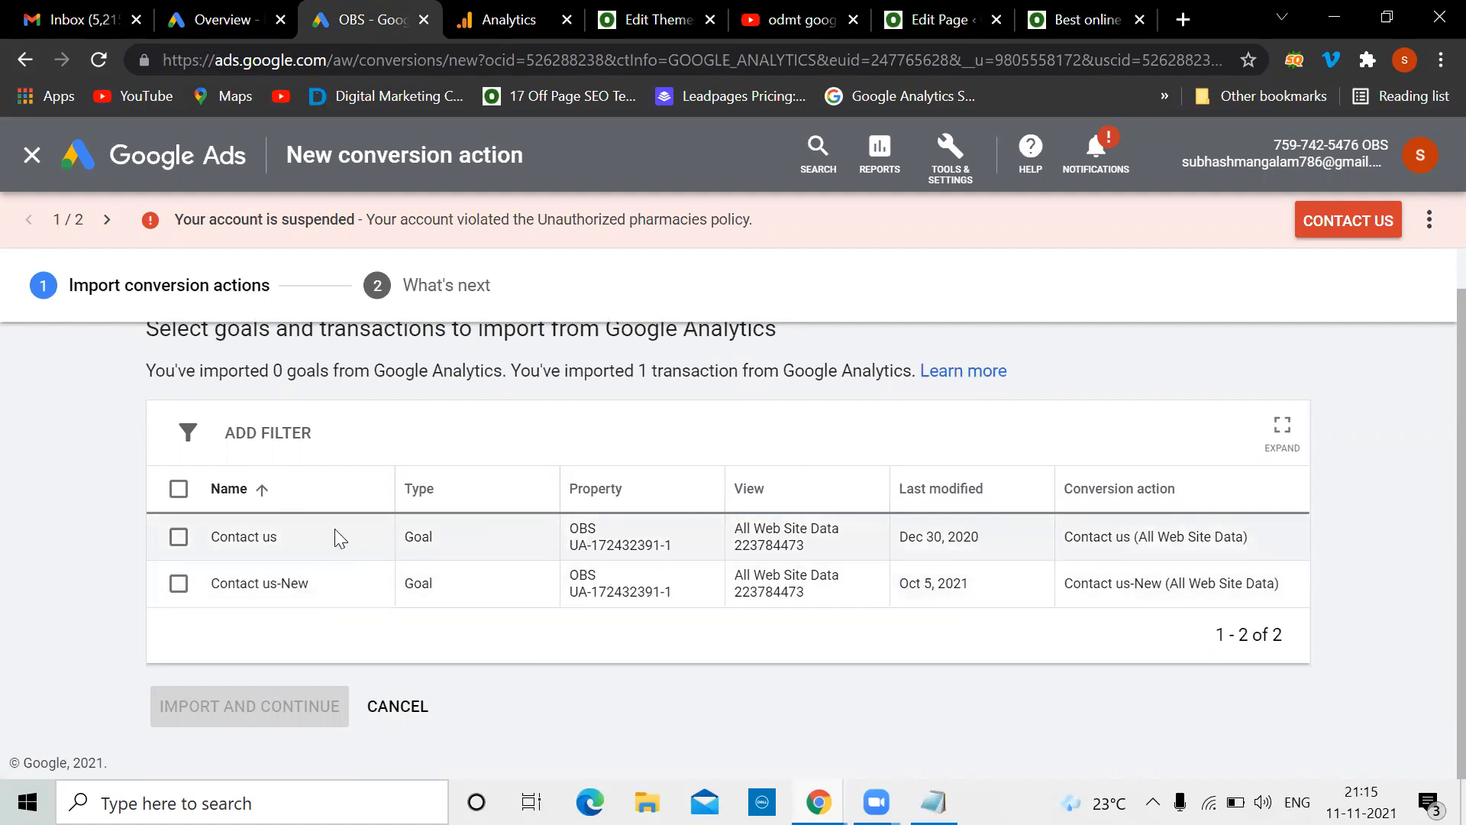
pyautogui.click(180, 539)
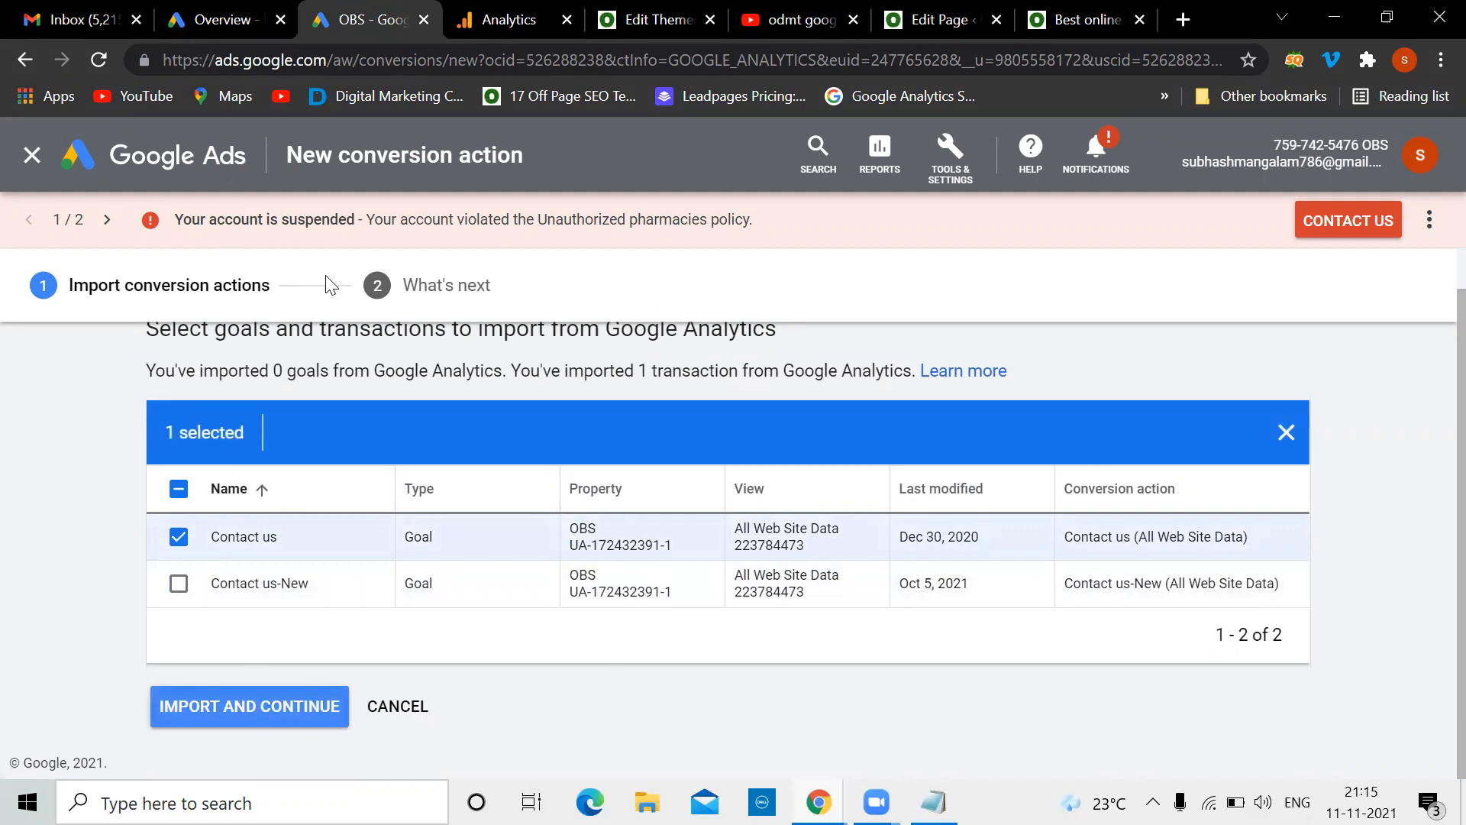
pyautogui.click(510, 7)
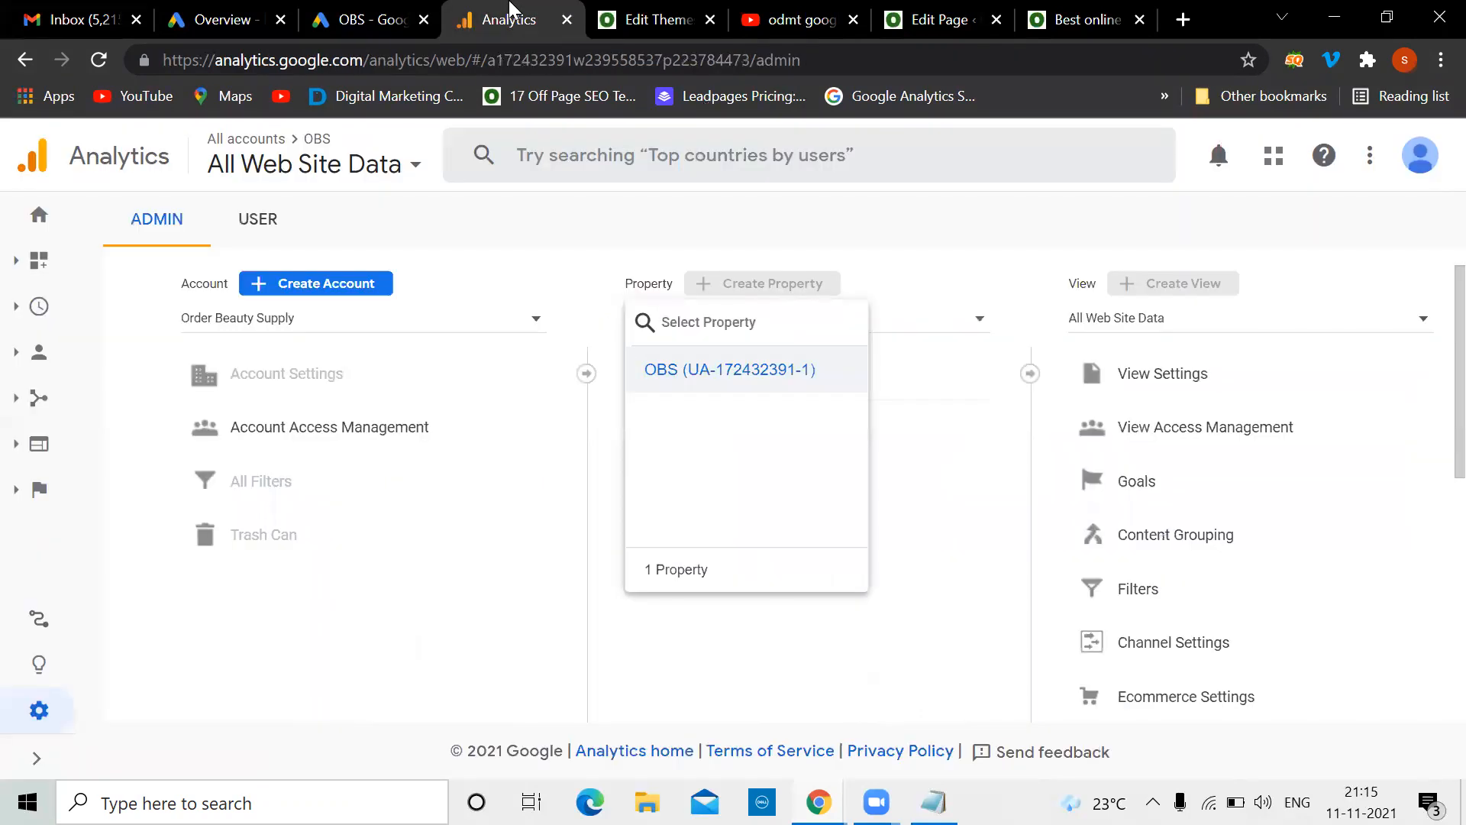
pyautogui.click(356, 17)
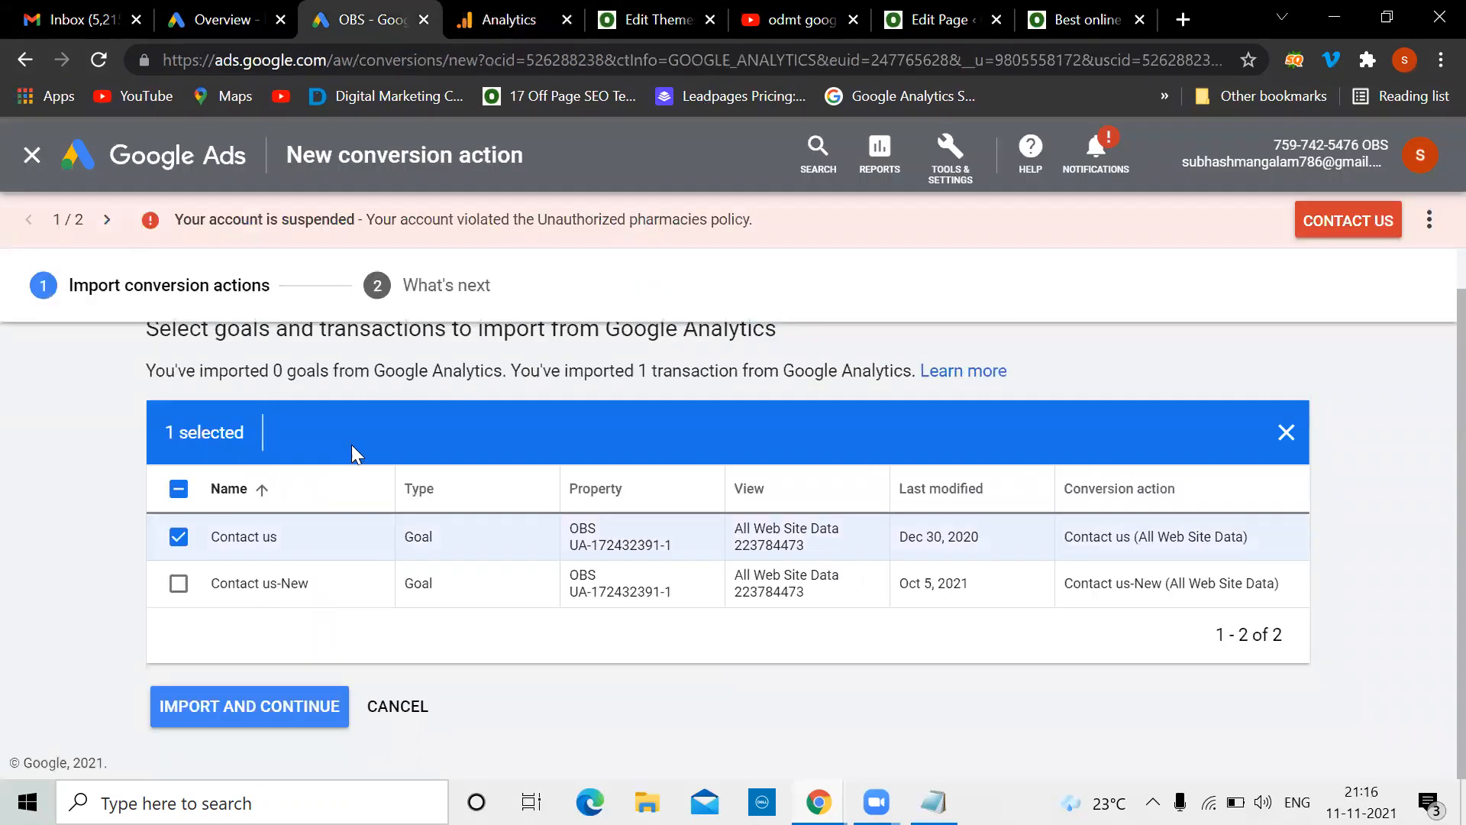
pyautogui.click(217, 714)
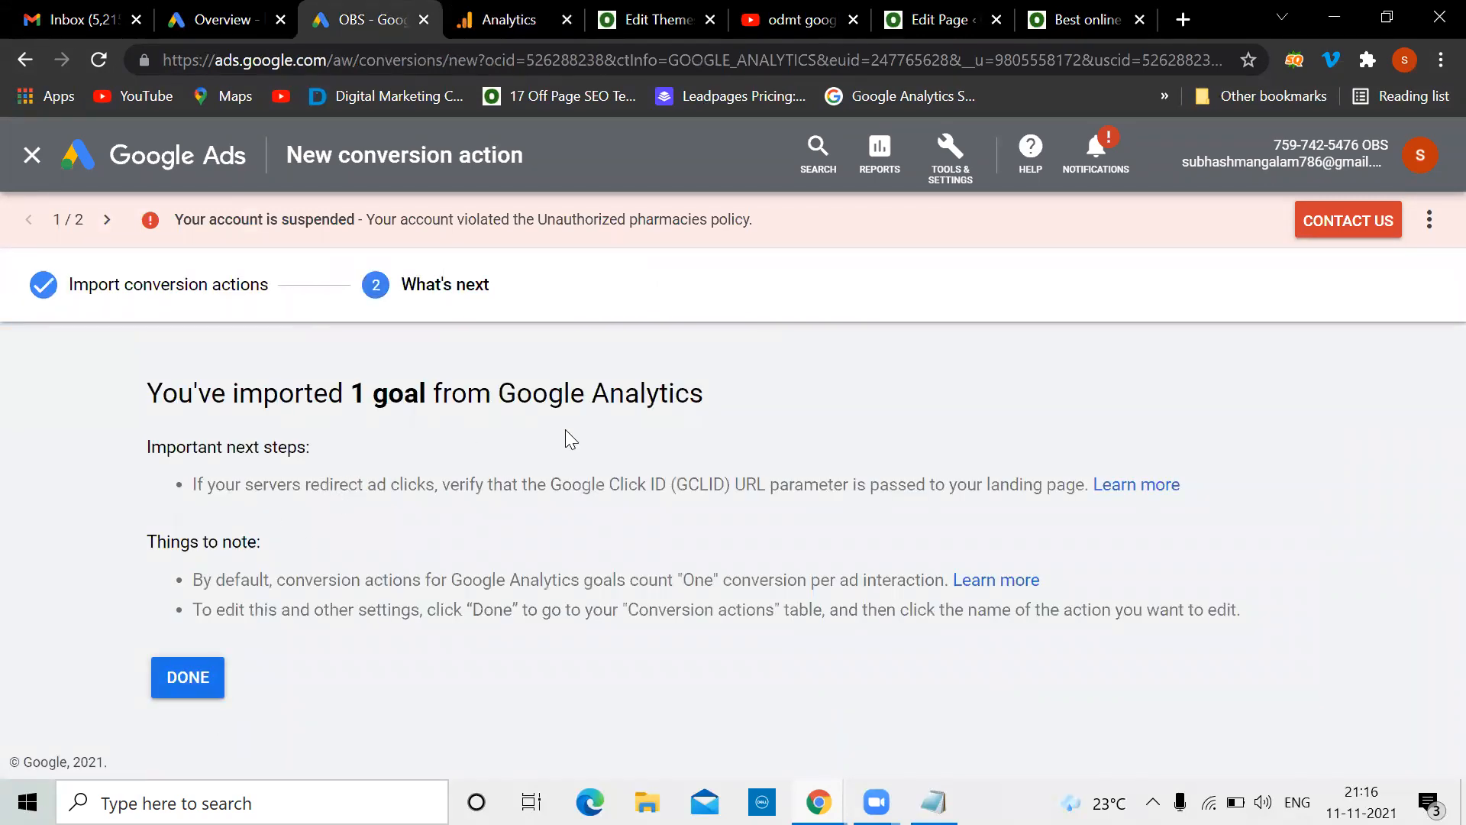
pyautogui.click(184, 681)
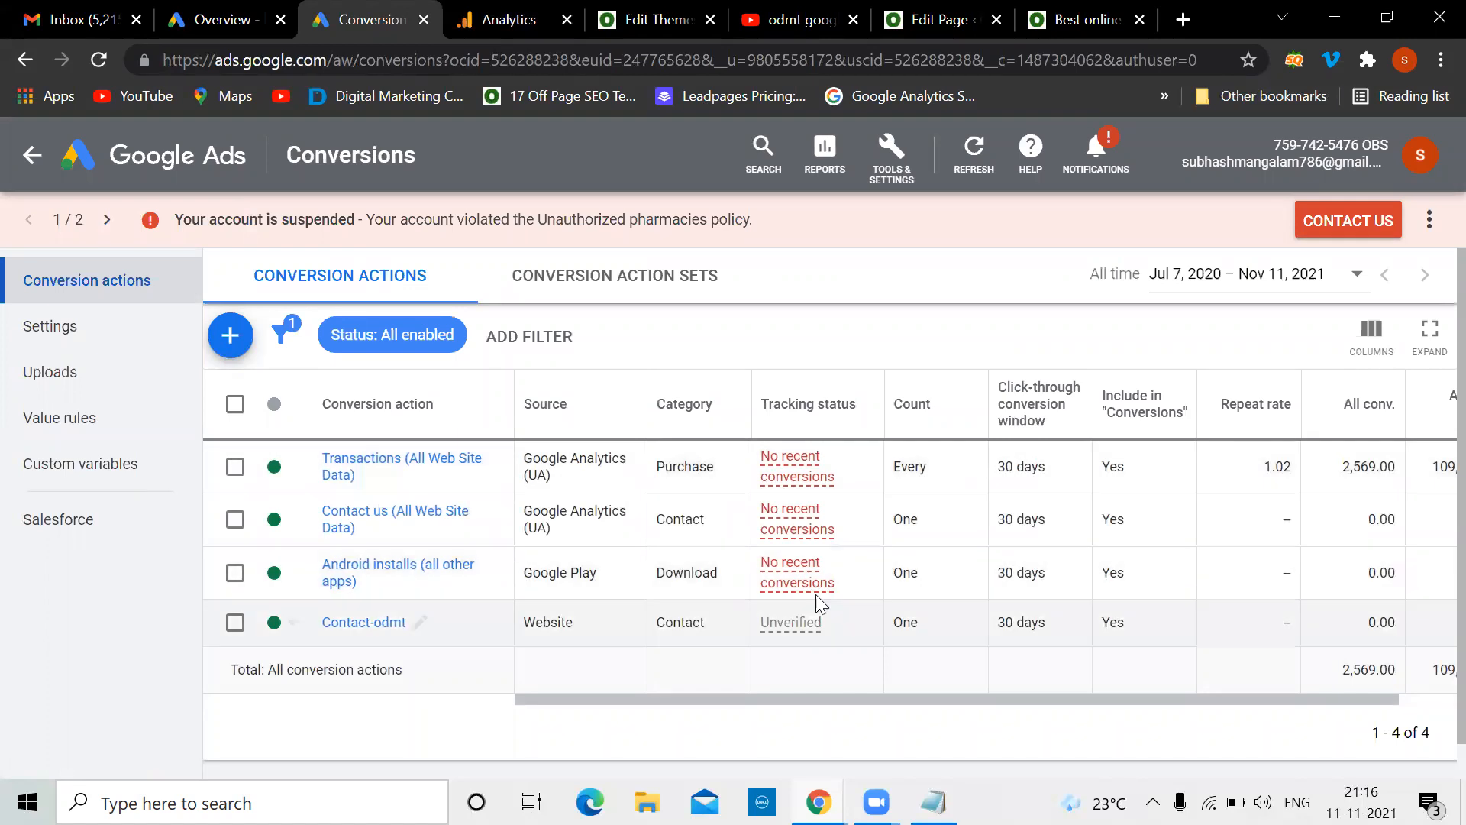
# Scroll the four-action conversions table right, then bring the Notepad sitemap notes forward
pyautogui.moveTo(888, 695); pyautogui.dragTo(1039, 692)
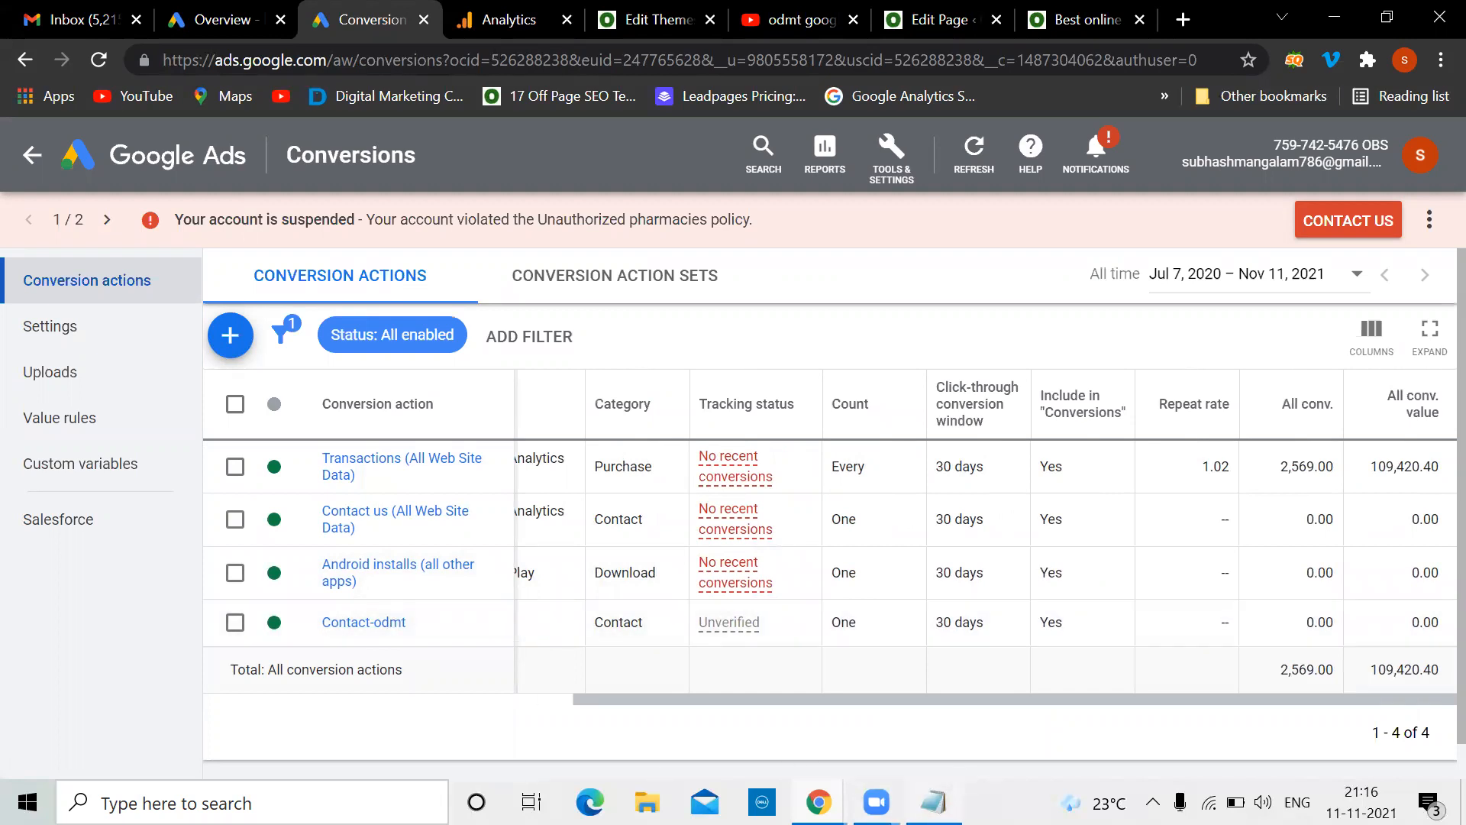
pyautogui.click(933, 802)
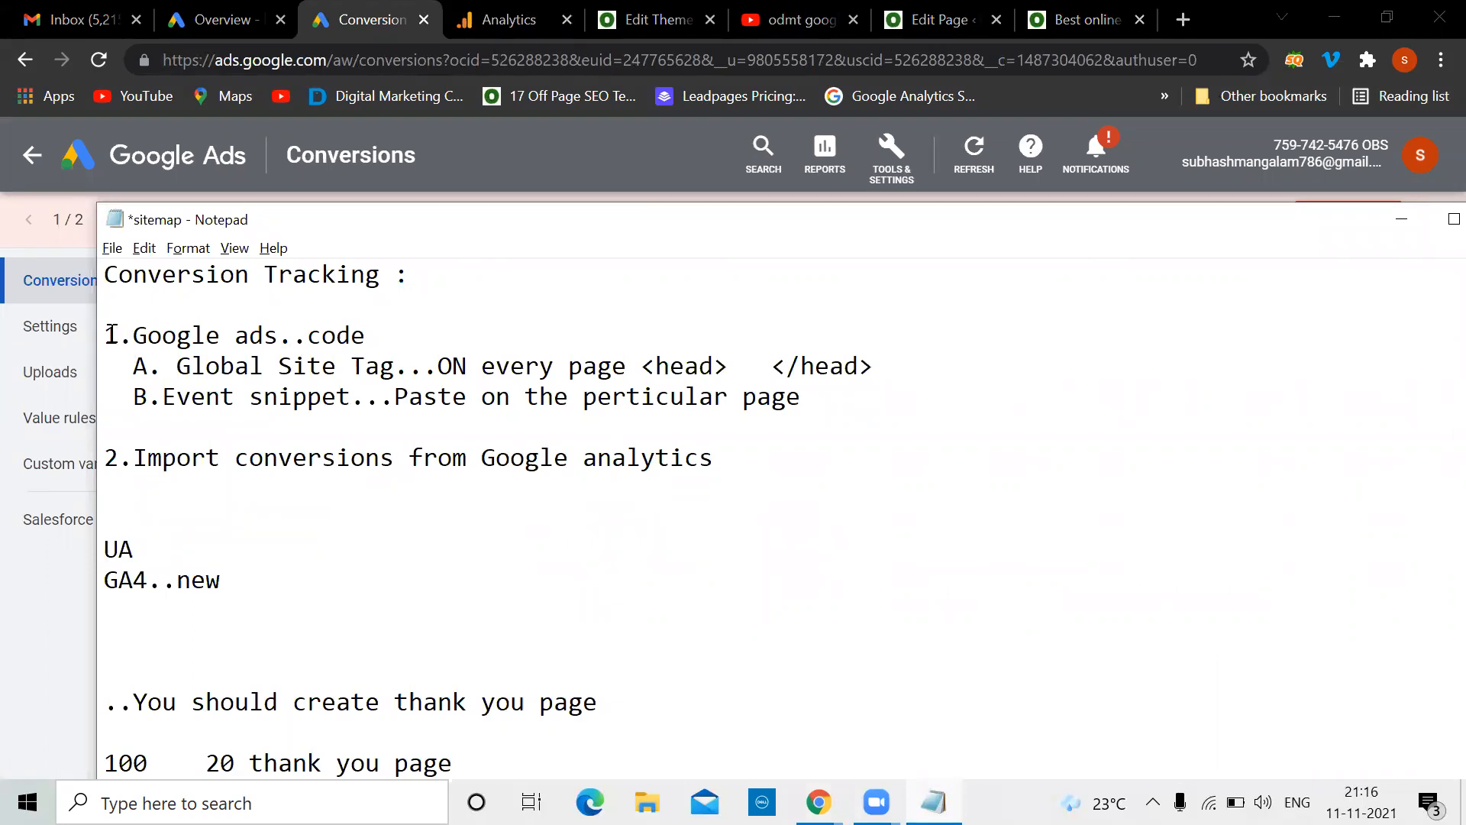
# Highlight the Google Ads code steps and the Google Analytics point in the notes
pyautogui.moveTo(105, 335); pyautogui.dragTo(865, 398)
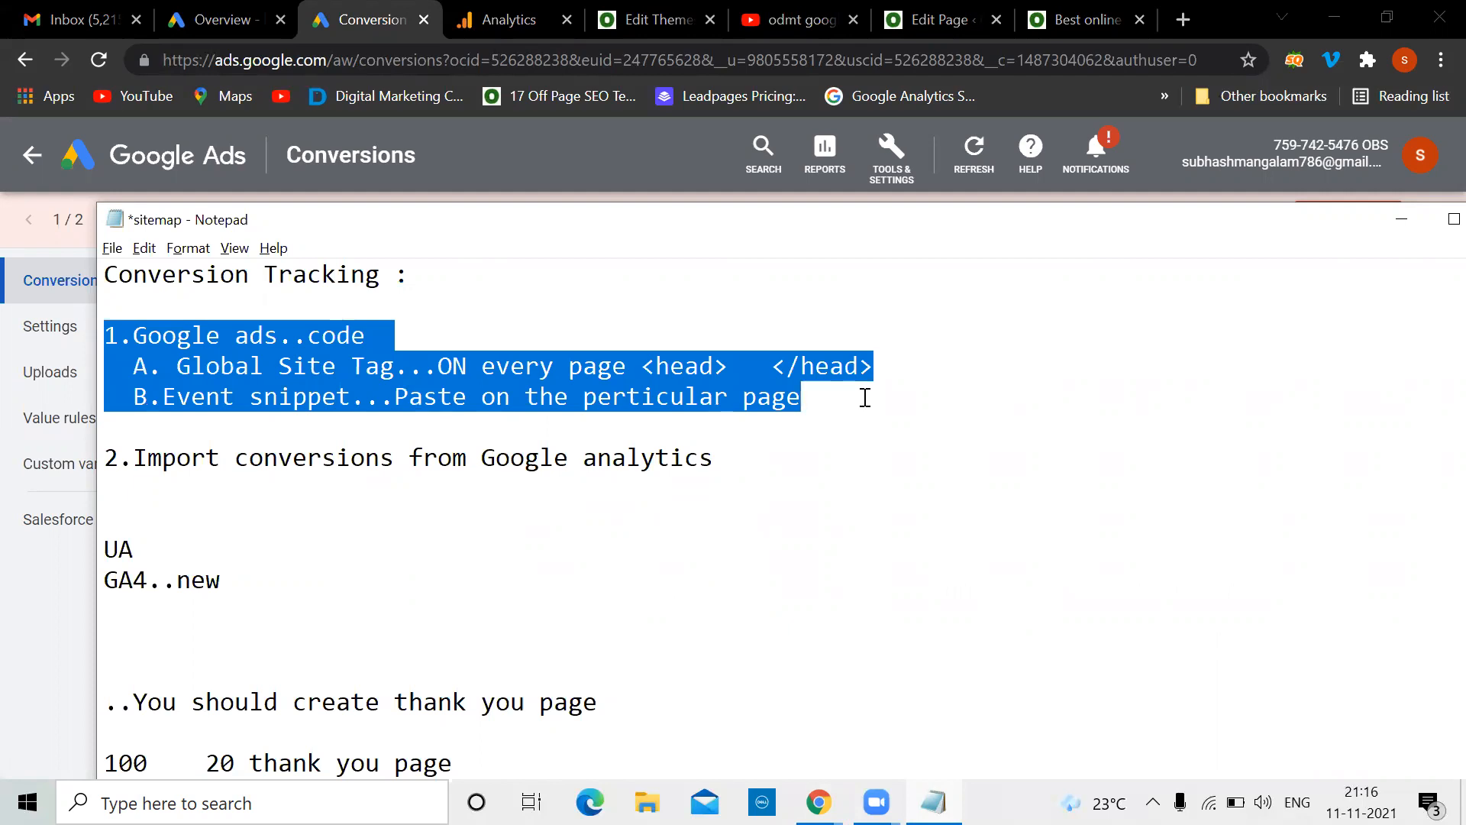
pyautogui.moveTo(482, 456); pyautogui.dragTo(716, 475)
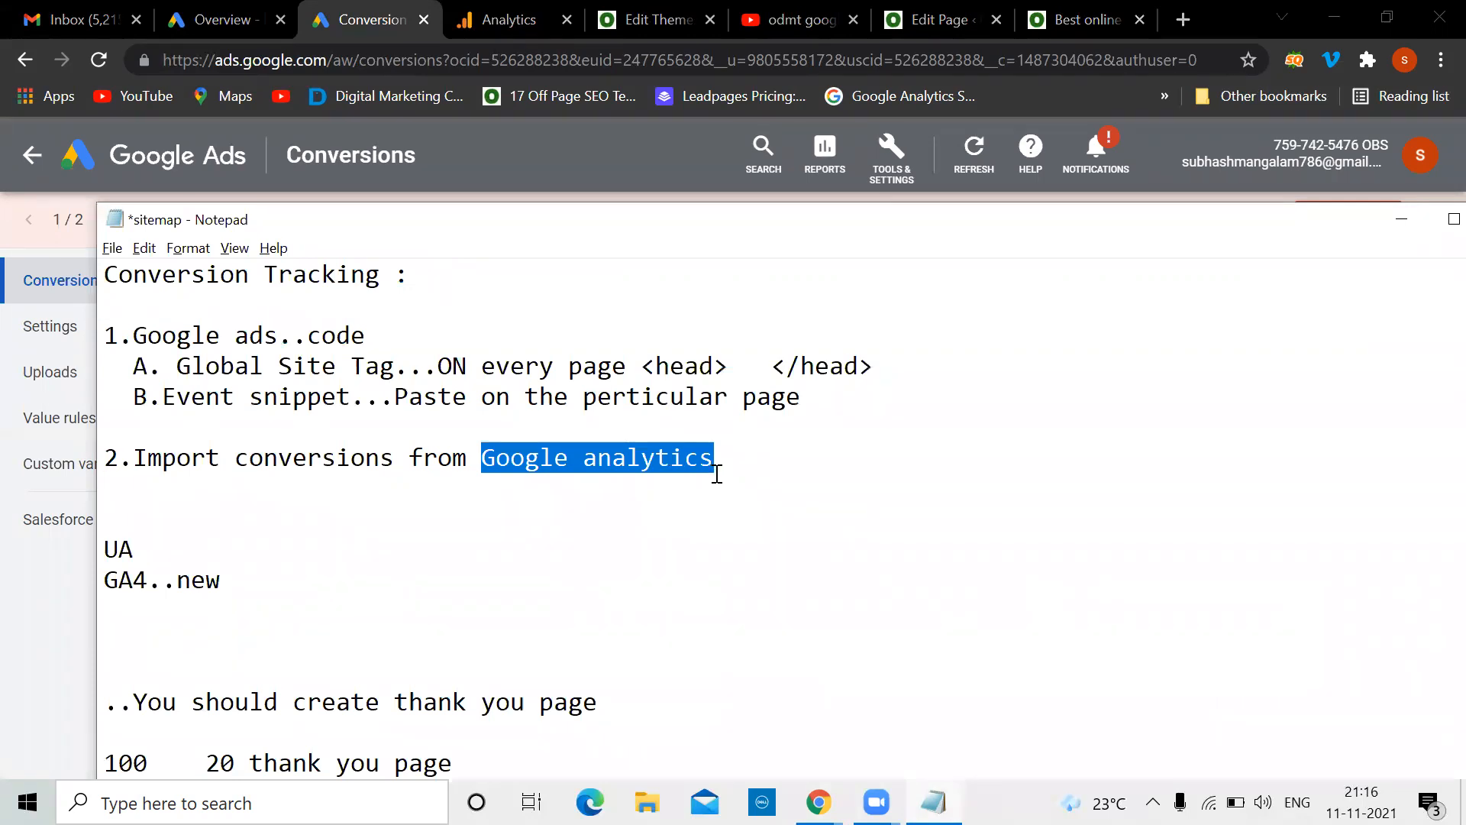
pyautogui.click(717, 474)
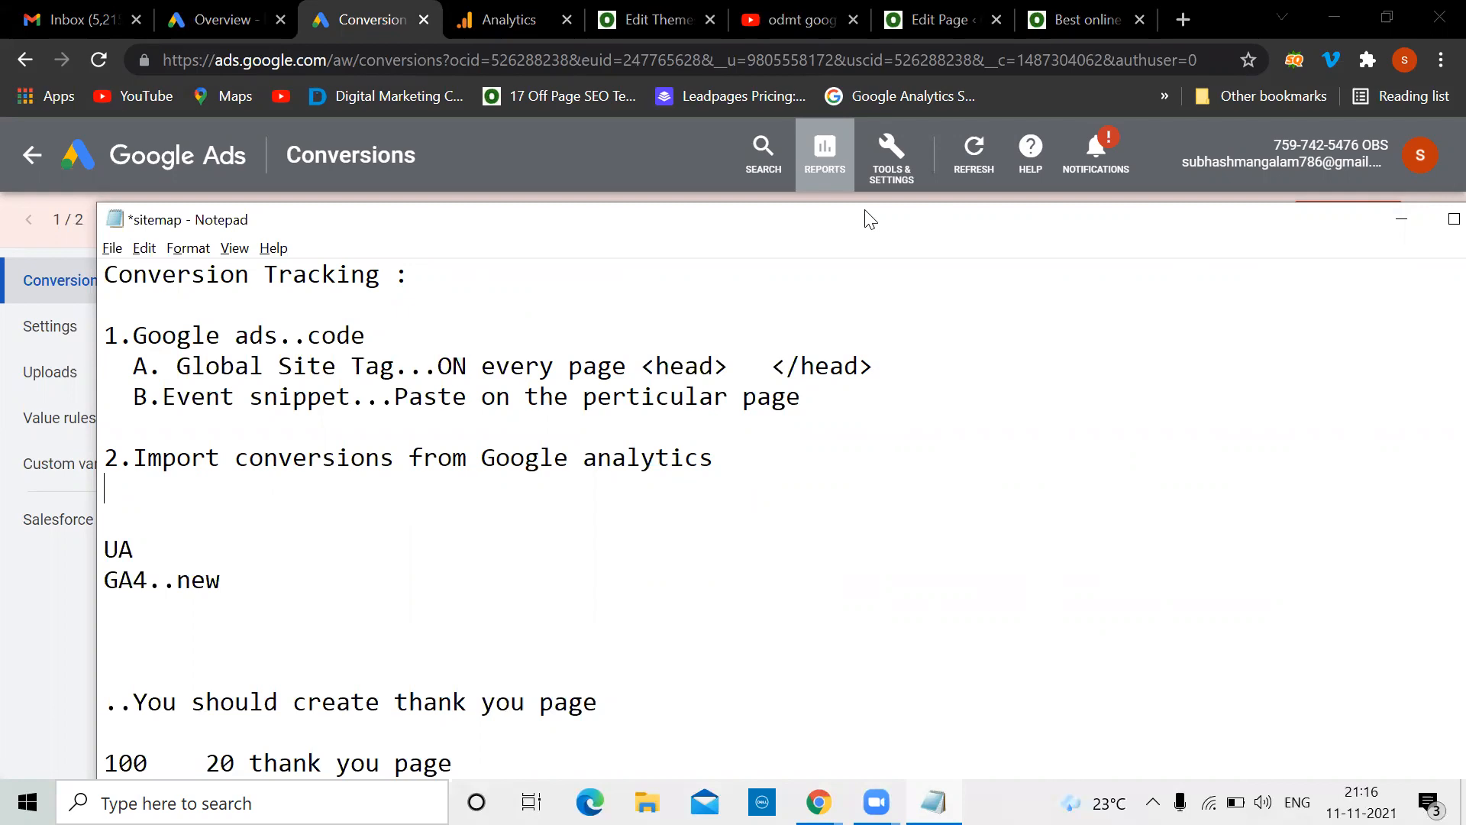
# Return to the browser and scroll the ODMT homepage down to its Enroll Now form
pyautogui.click(229, 16)
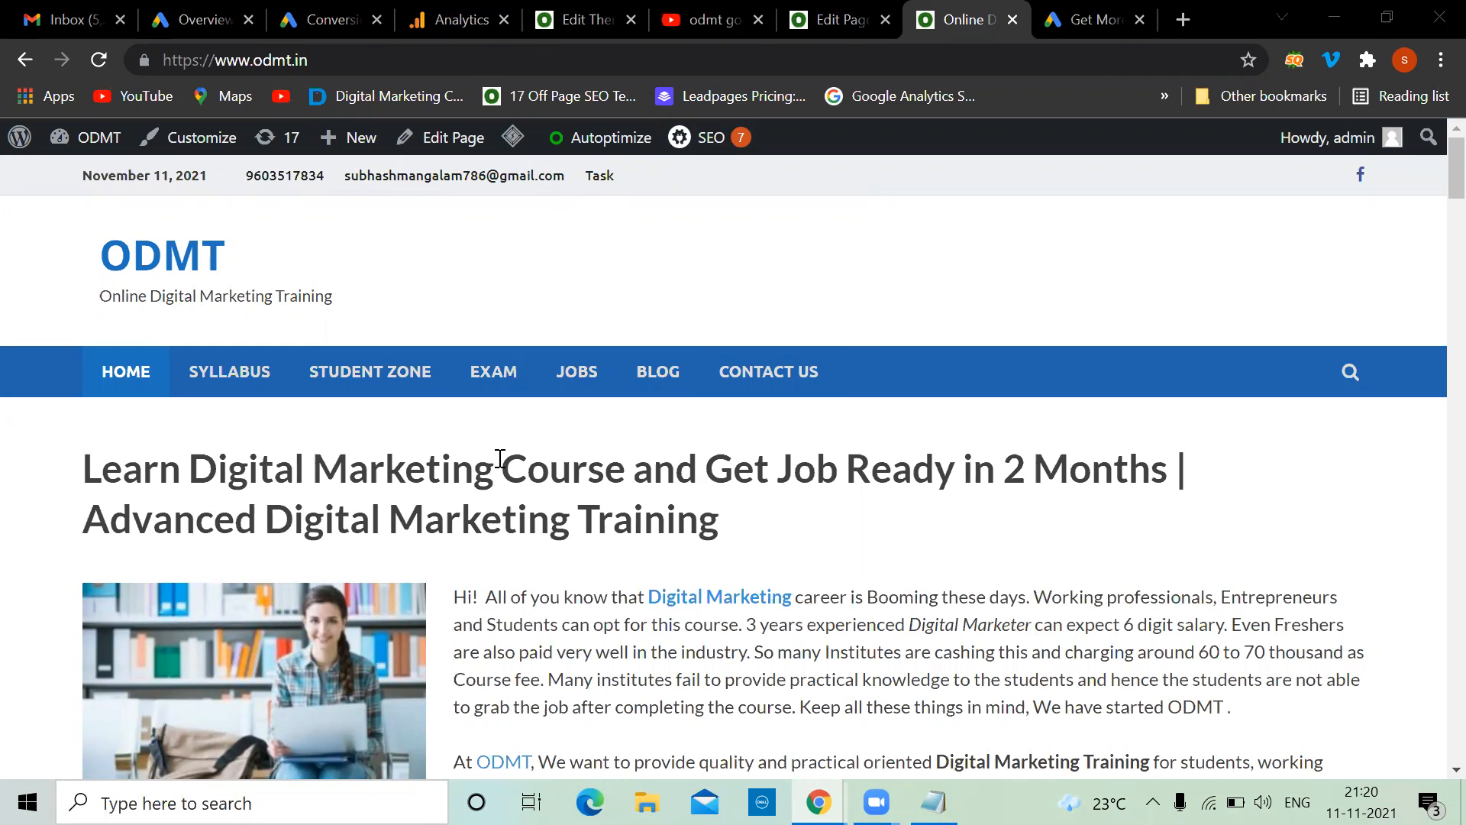
pyautogui.scroll(-10, 497, 458)
pyautogui.scroll(-5, 500, 458)
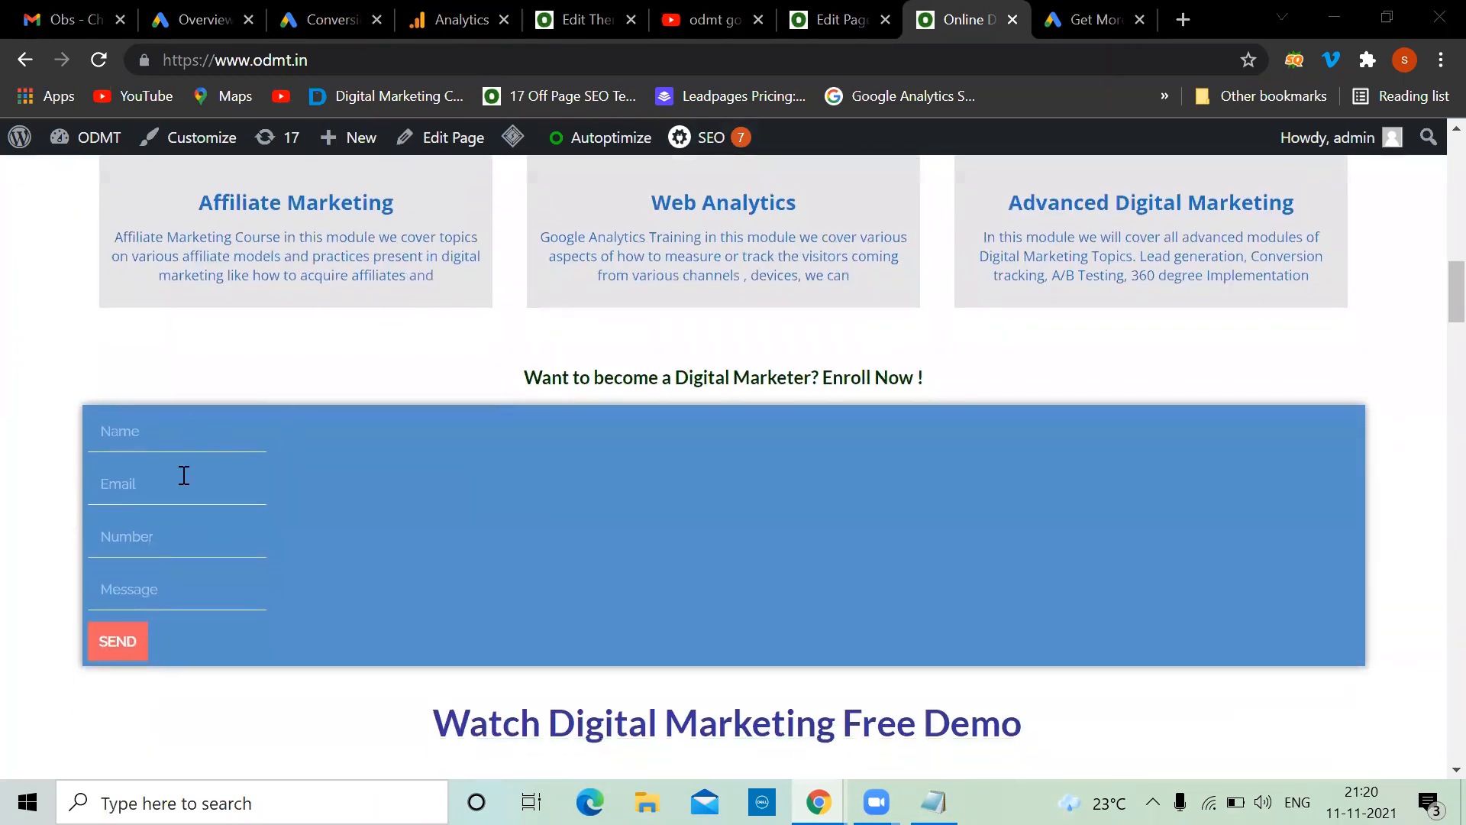